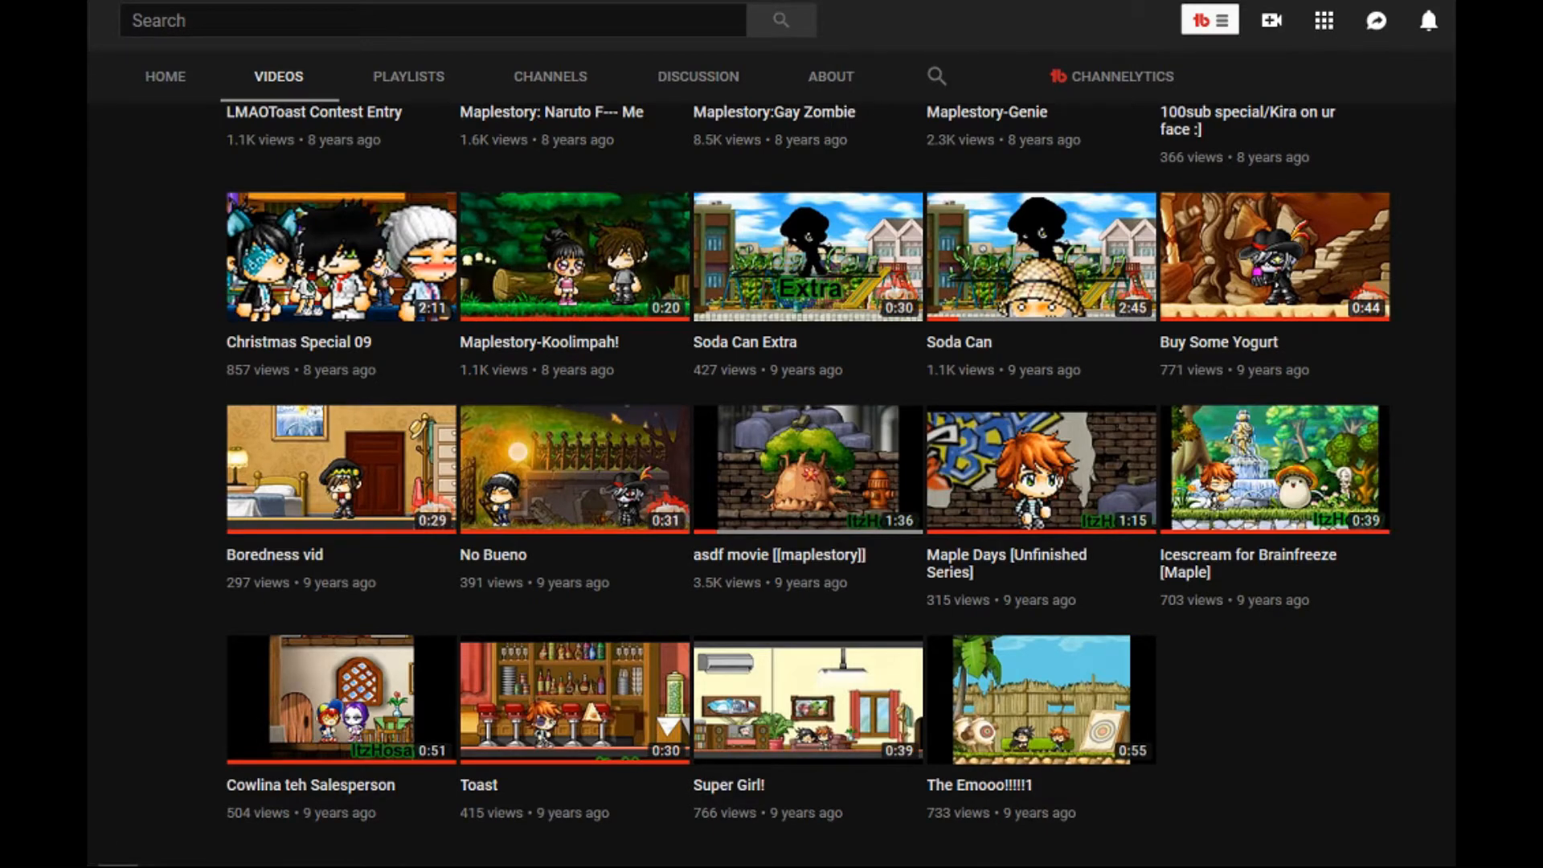
# Browse the ItzHosay channel's uploaded MapleStory videos, from the oldest uploads to the newest.
pyautogui.scroll(8, 1045, 699)
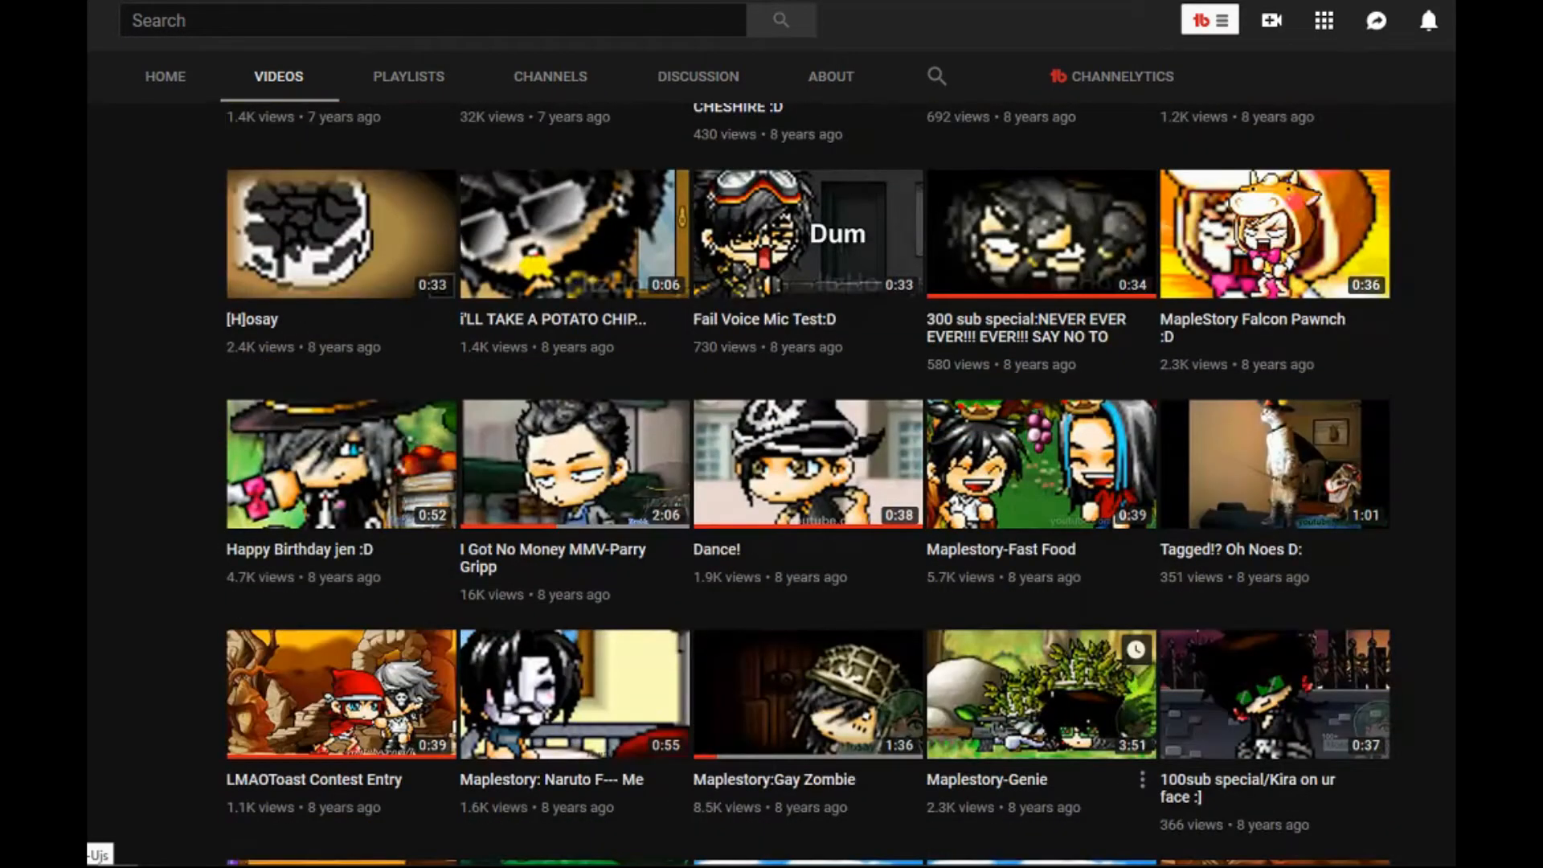
pyautogui.scroll(7, 1044, 683)
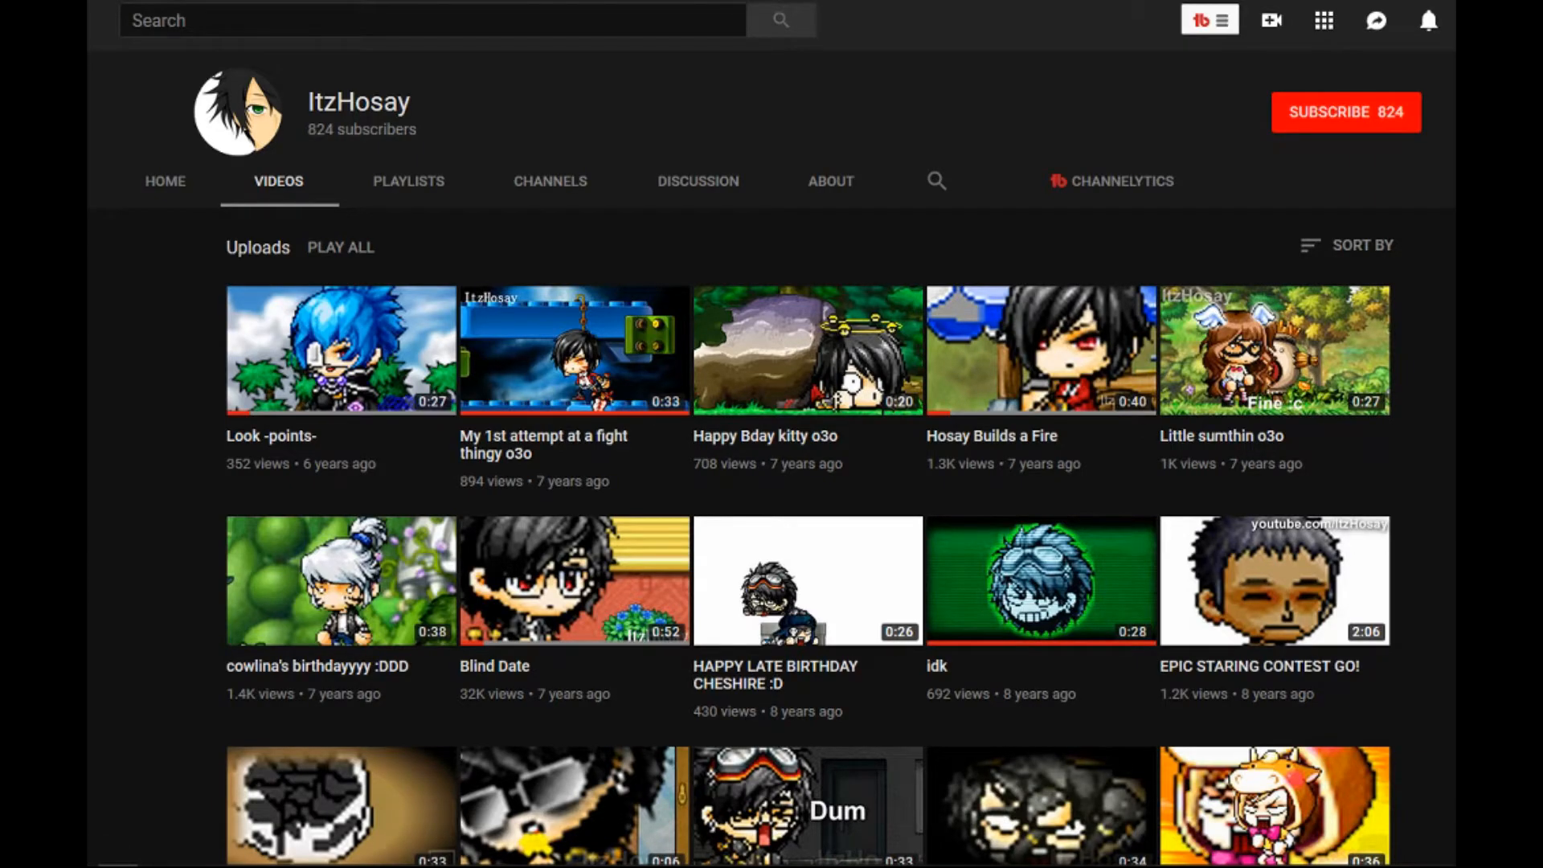
pyautogui.scroll(-5, 807, 482)
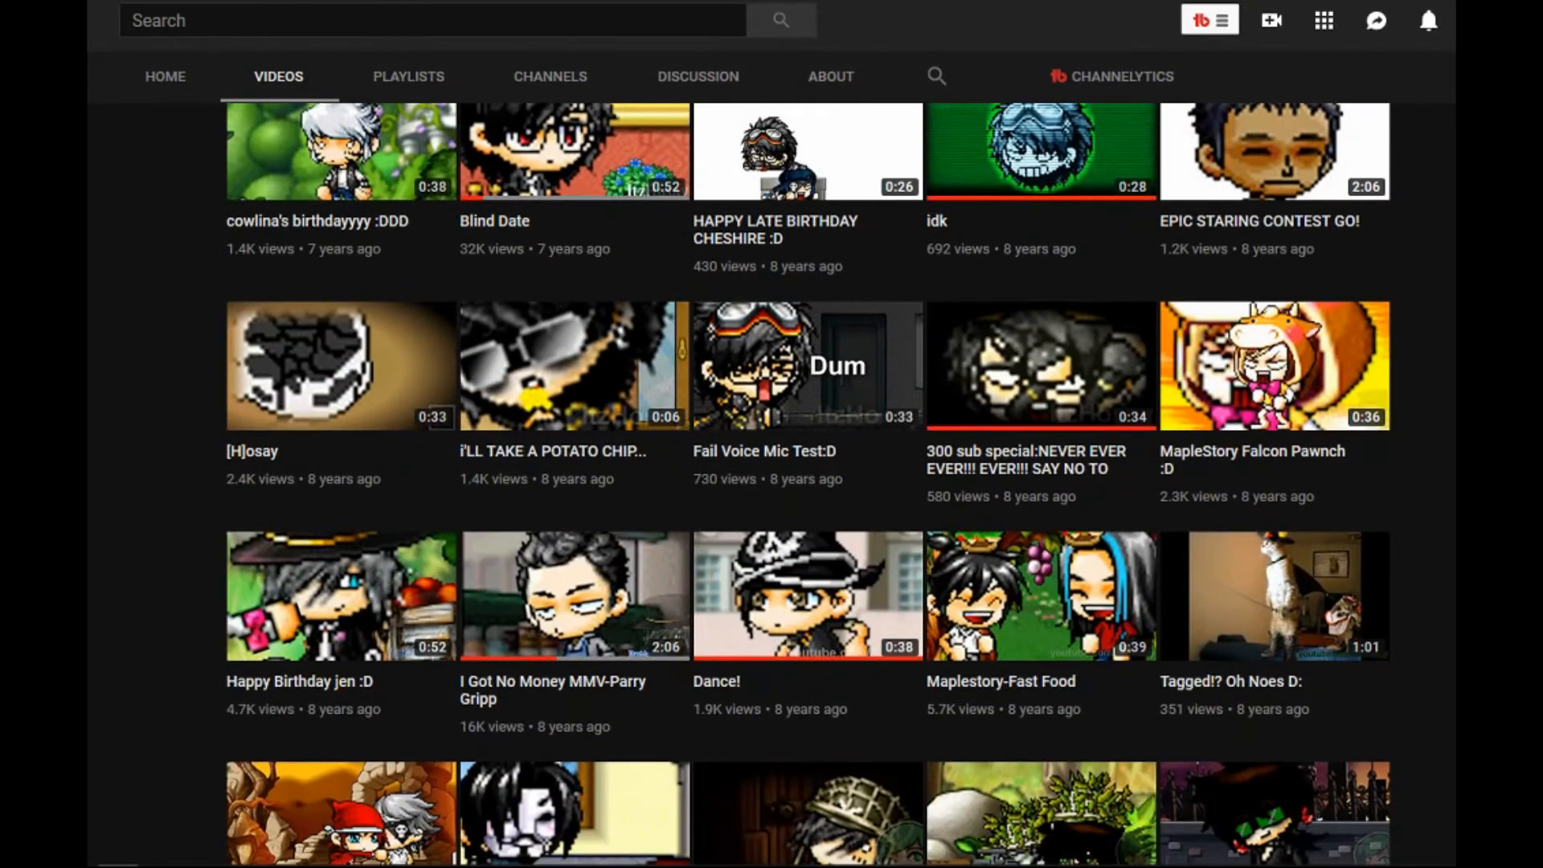
pyautogui.scroll(-5, 808, 483)
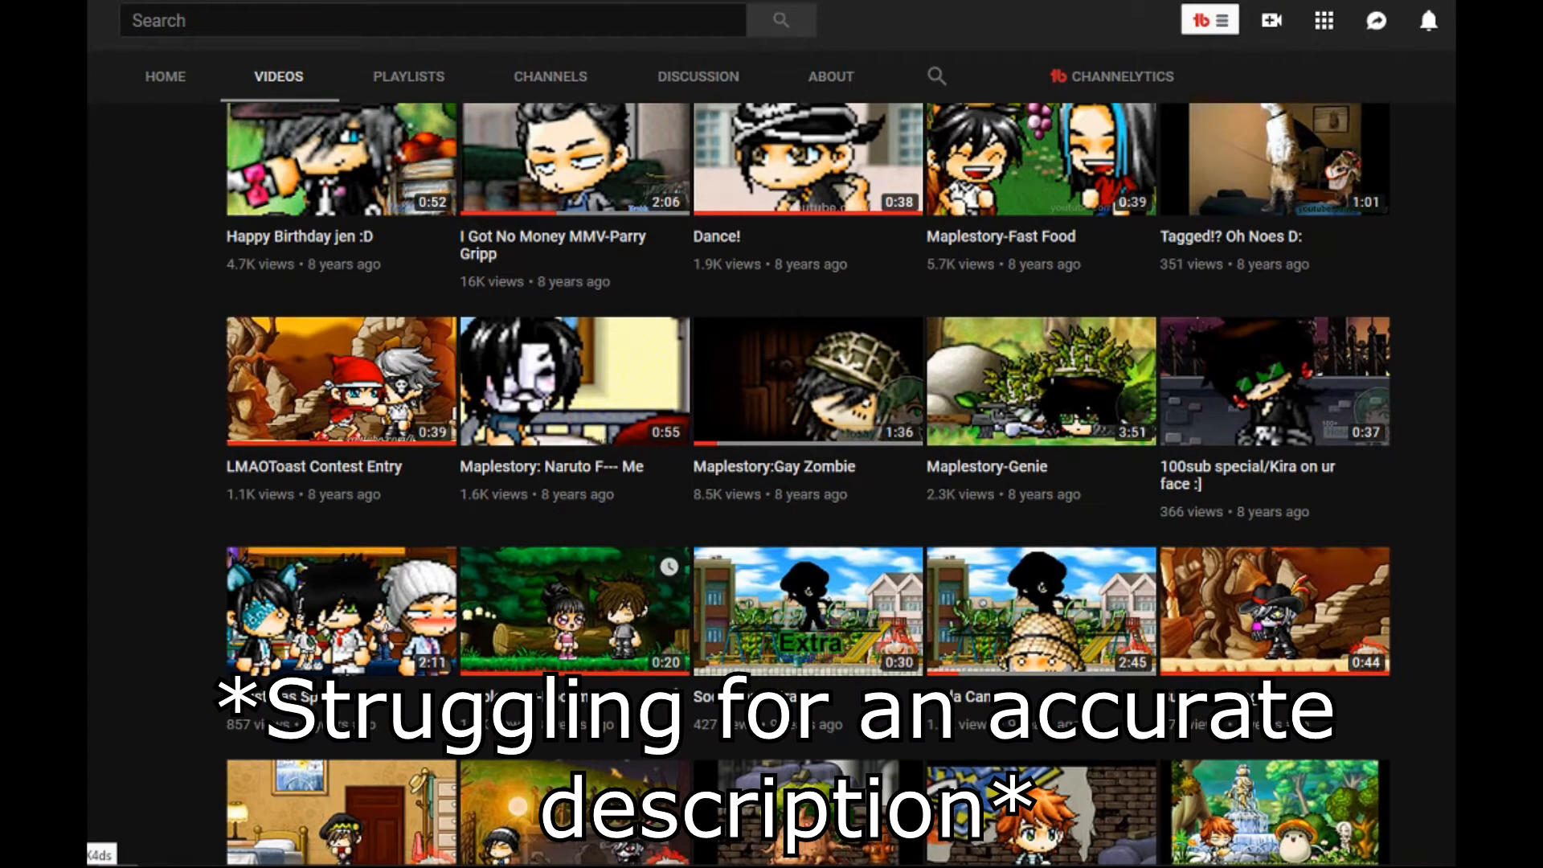
pyautogui.scroll(1, 772, 466)
pyautogui.scroll(5, 1041, 578)
pyautogui.scroll(5, 1041, 579)
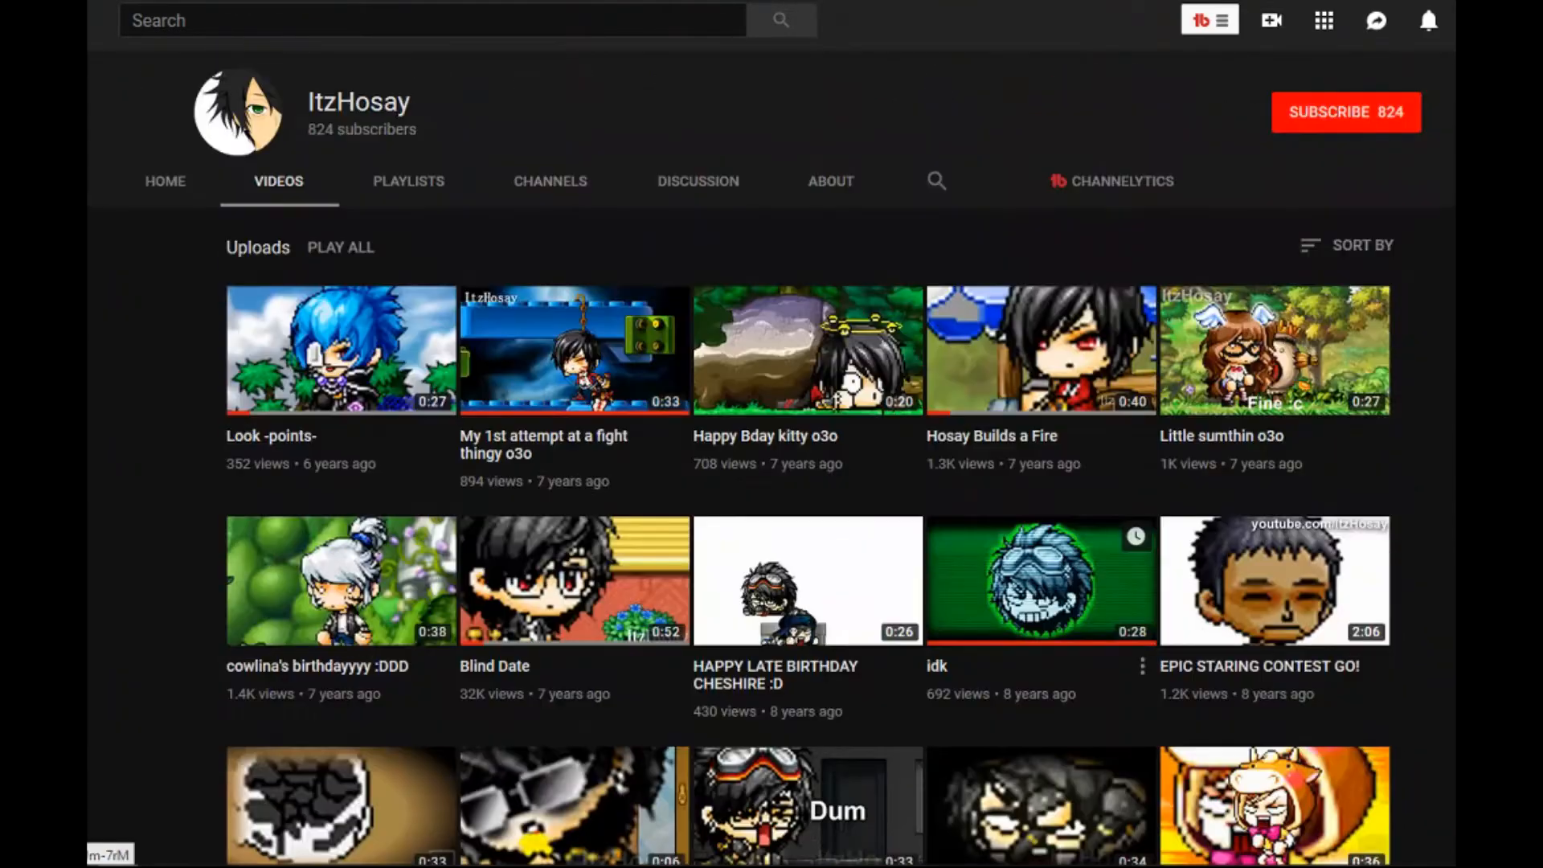
pyautogui.scroll(-5, 1041, 578)
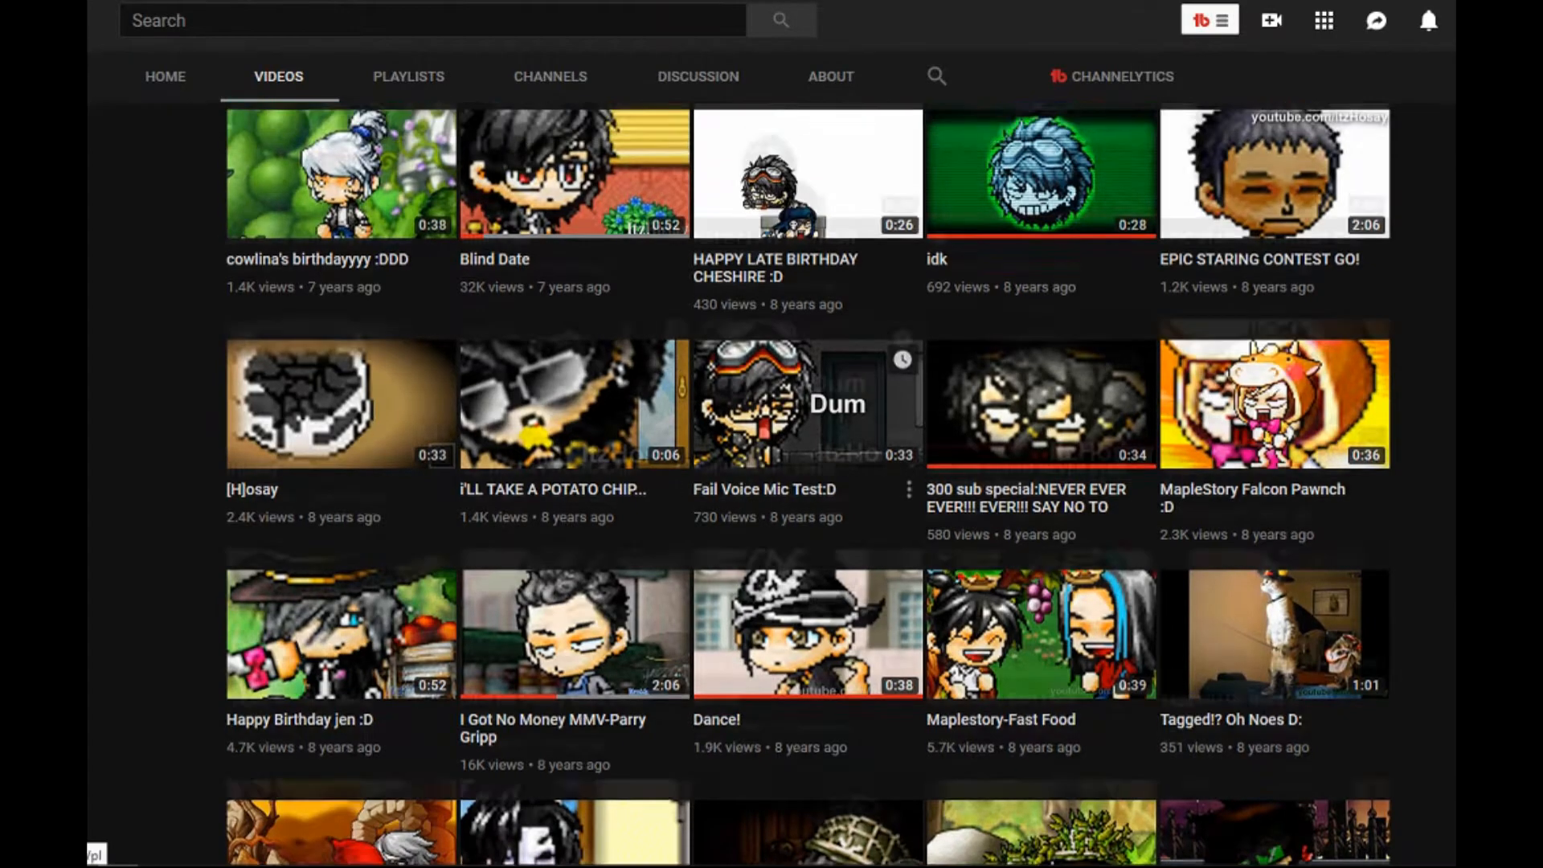
pyautogui.scroll(3, 574, 366)
pyautogui.scroll(2, 1149, 643)
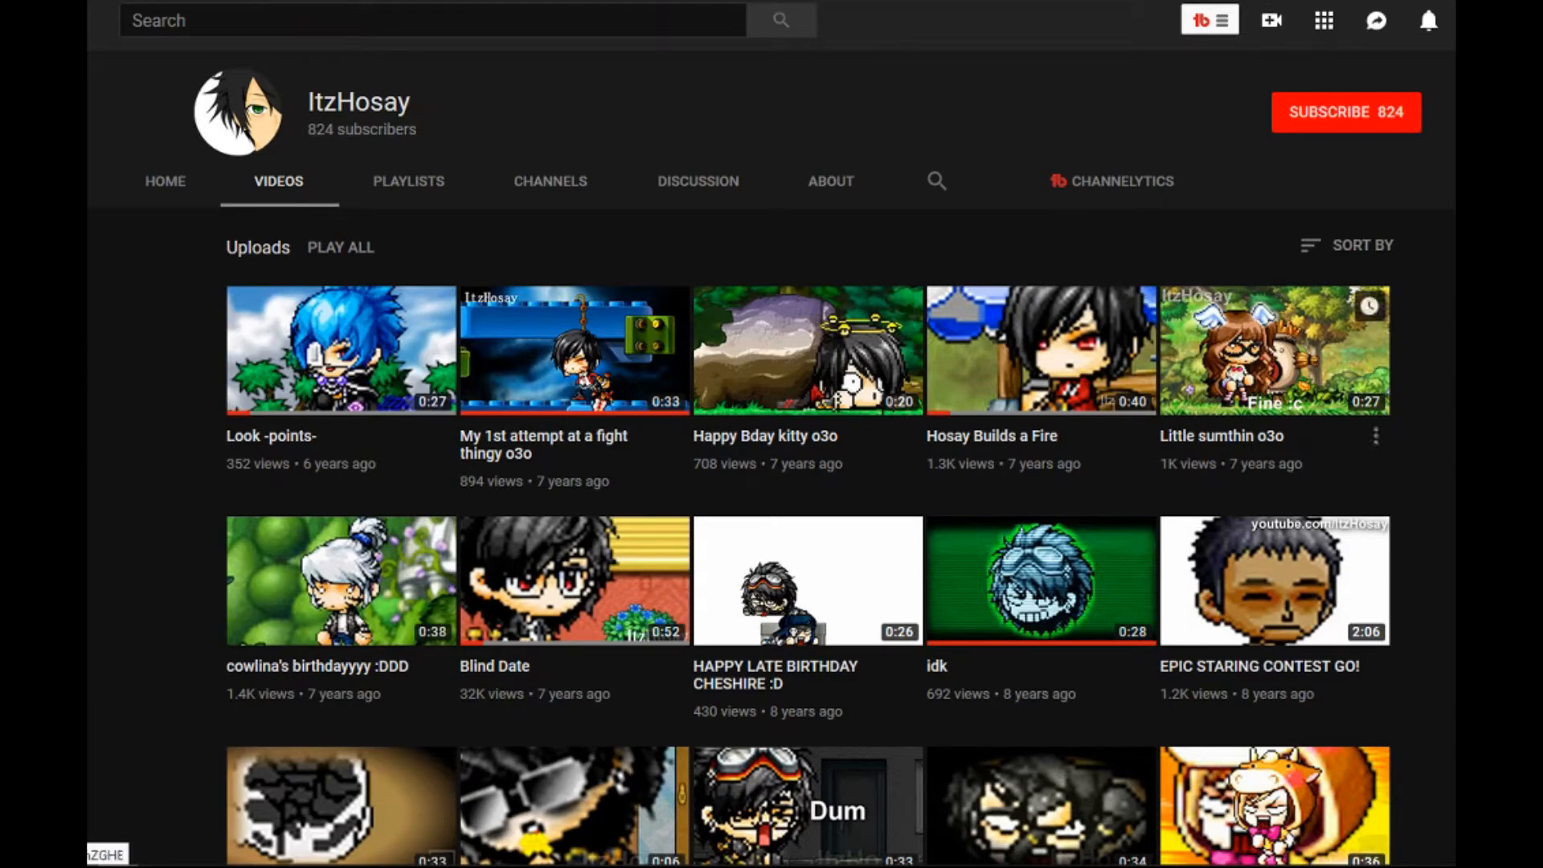
pyautogui.scroll(-3, 1045, 579)
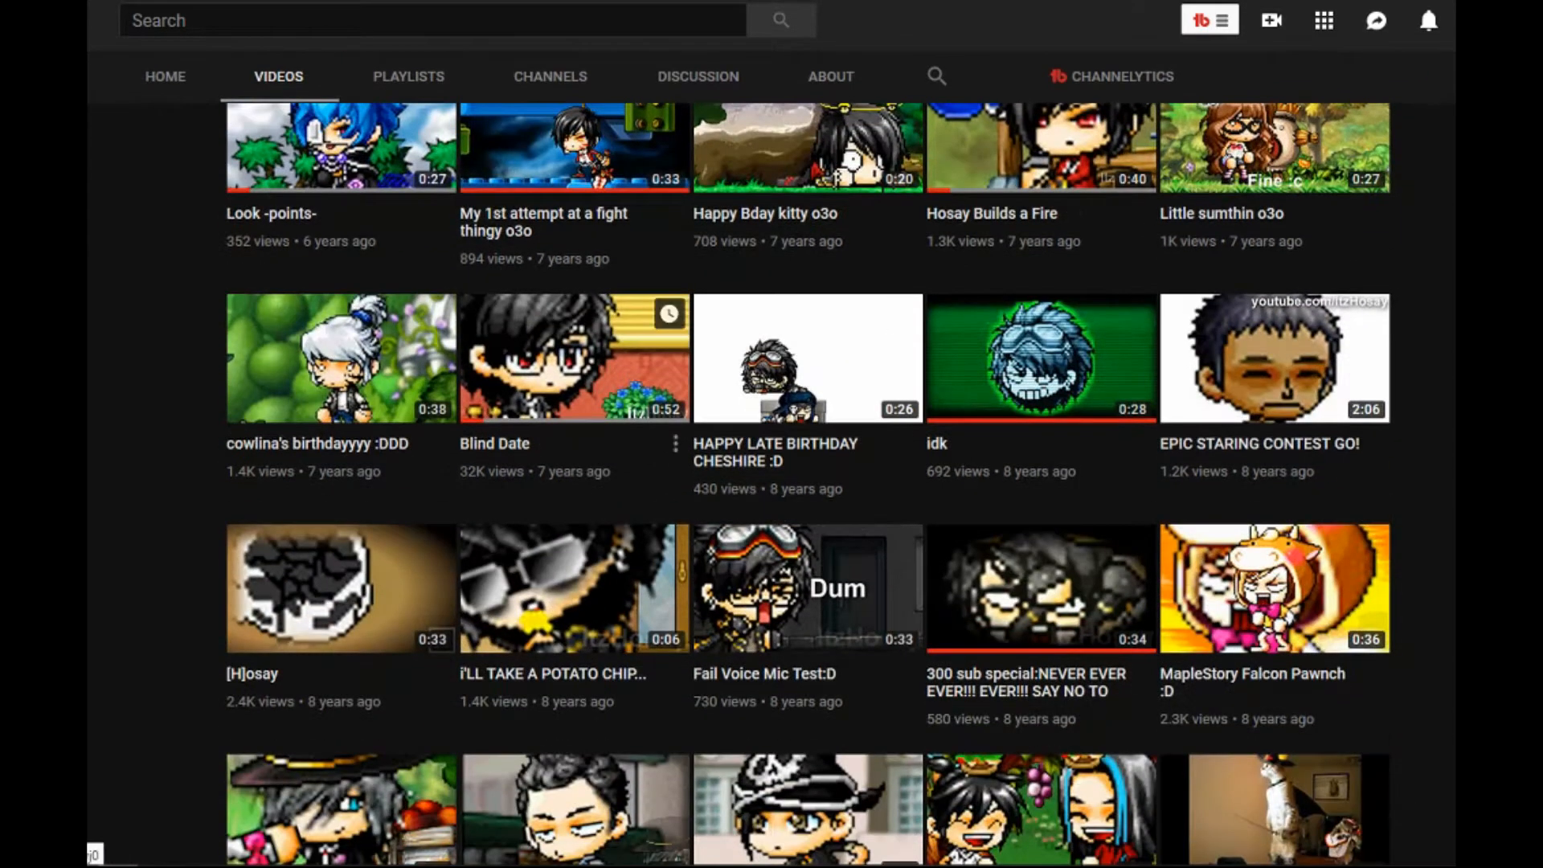
pyautogui.scroll(-6, 807, 611)
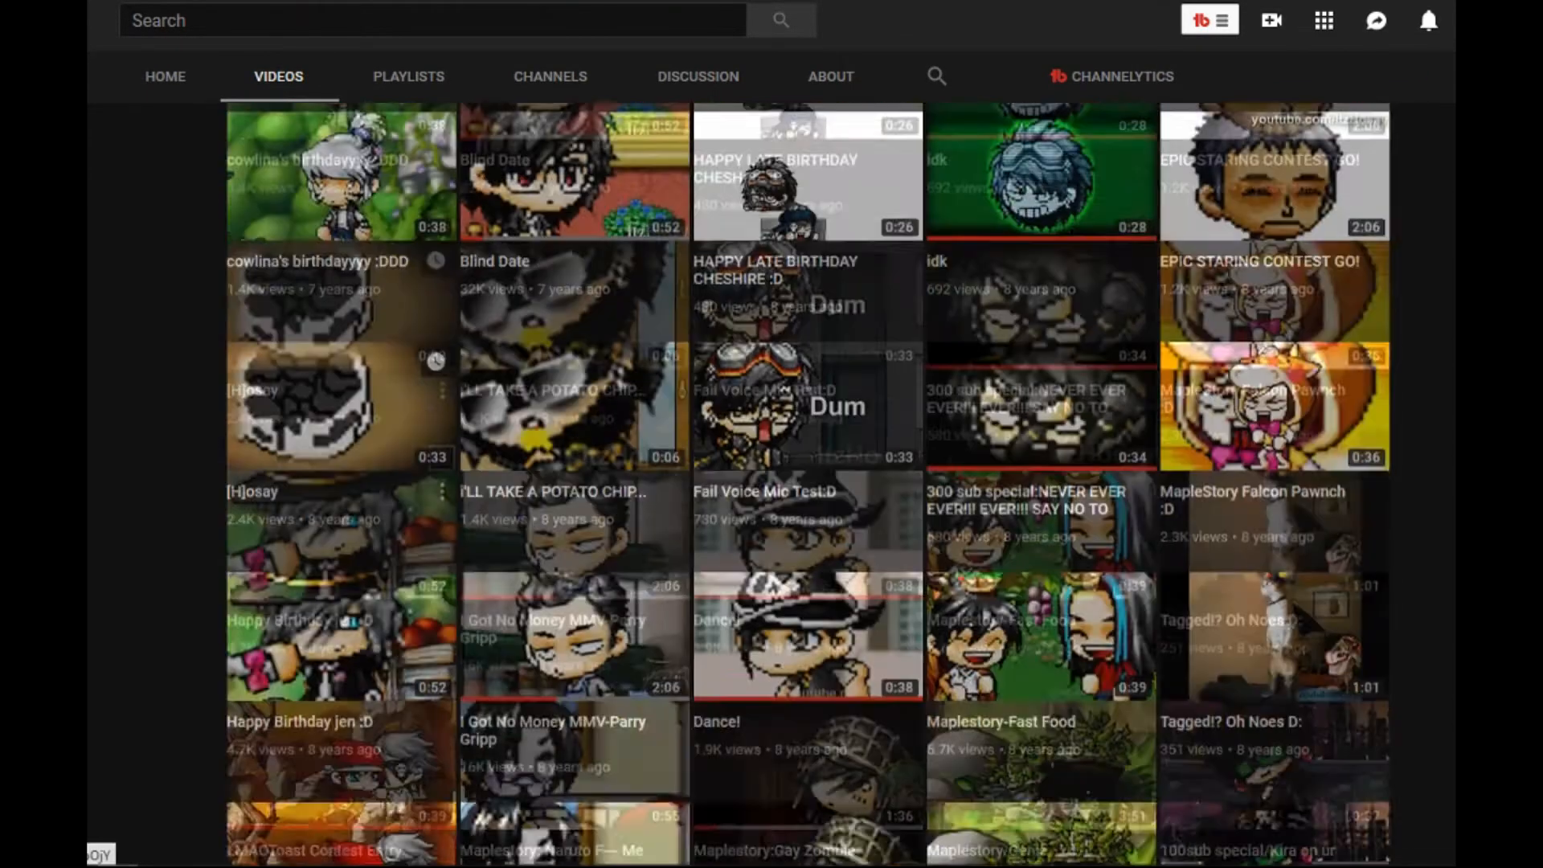
pyautogui.scroll(6, 341, 377)
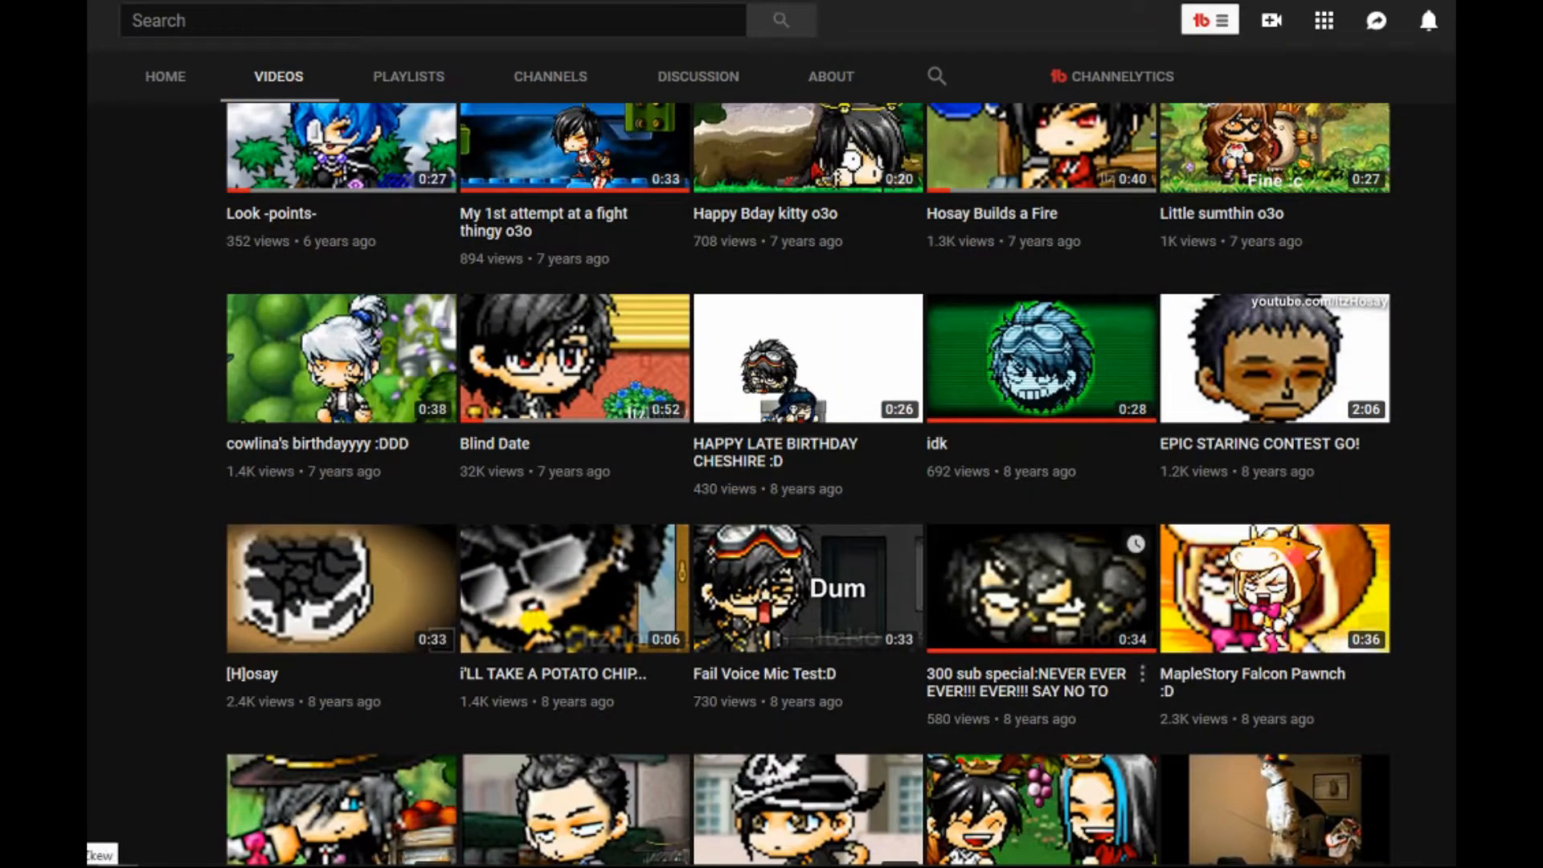
pyautogui.scroll(-6, 1041, 611)
pyautogui.scroll(6, 574, 362)
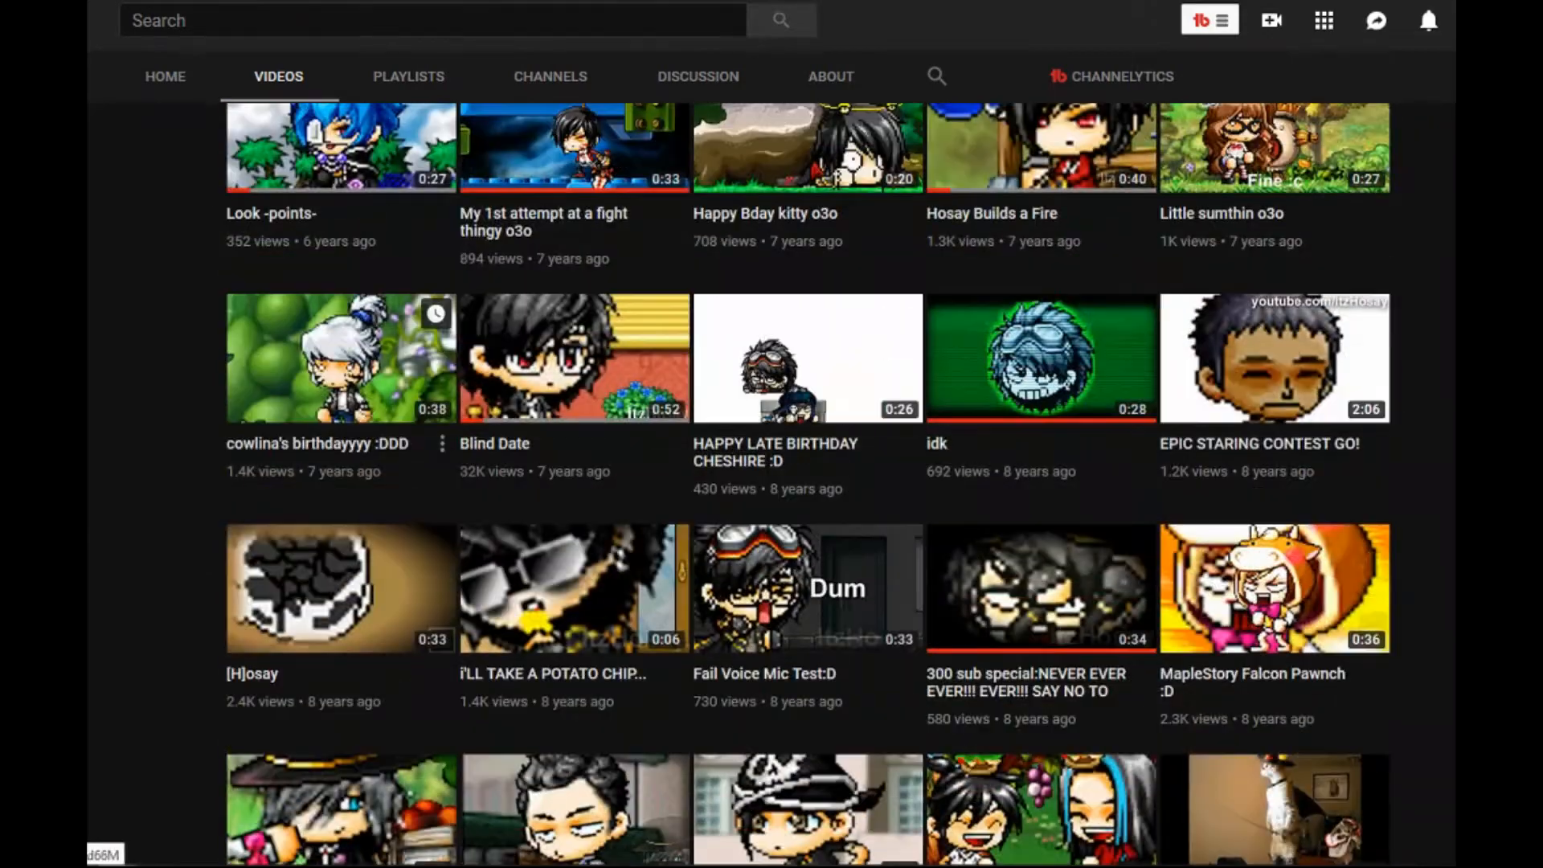
pyautogui.scroll(-8, 575, 362)
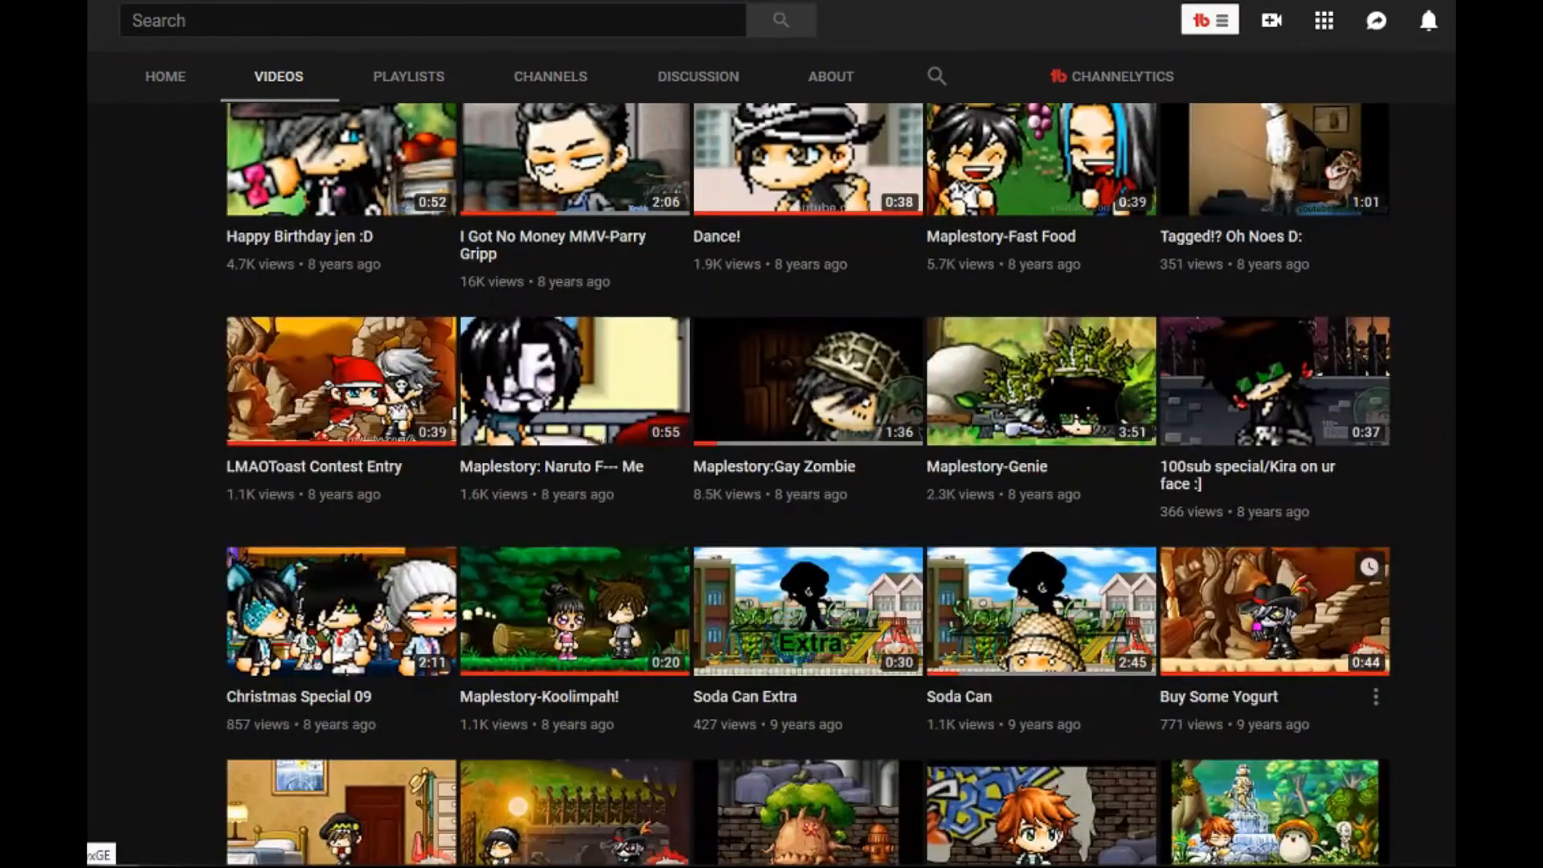
pyautogui.scroll(-4, 807, 482)
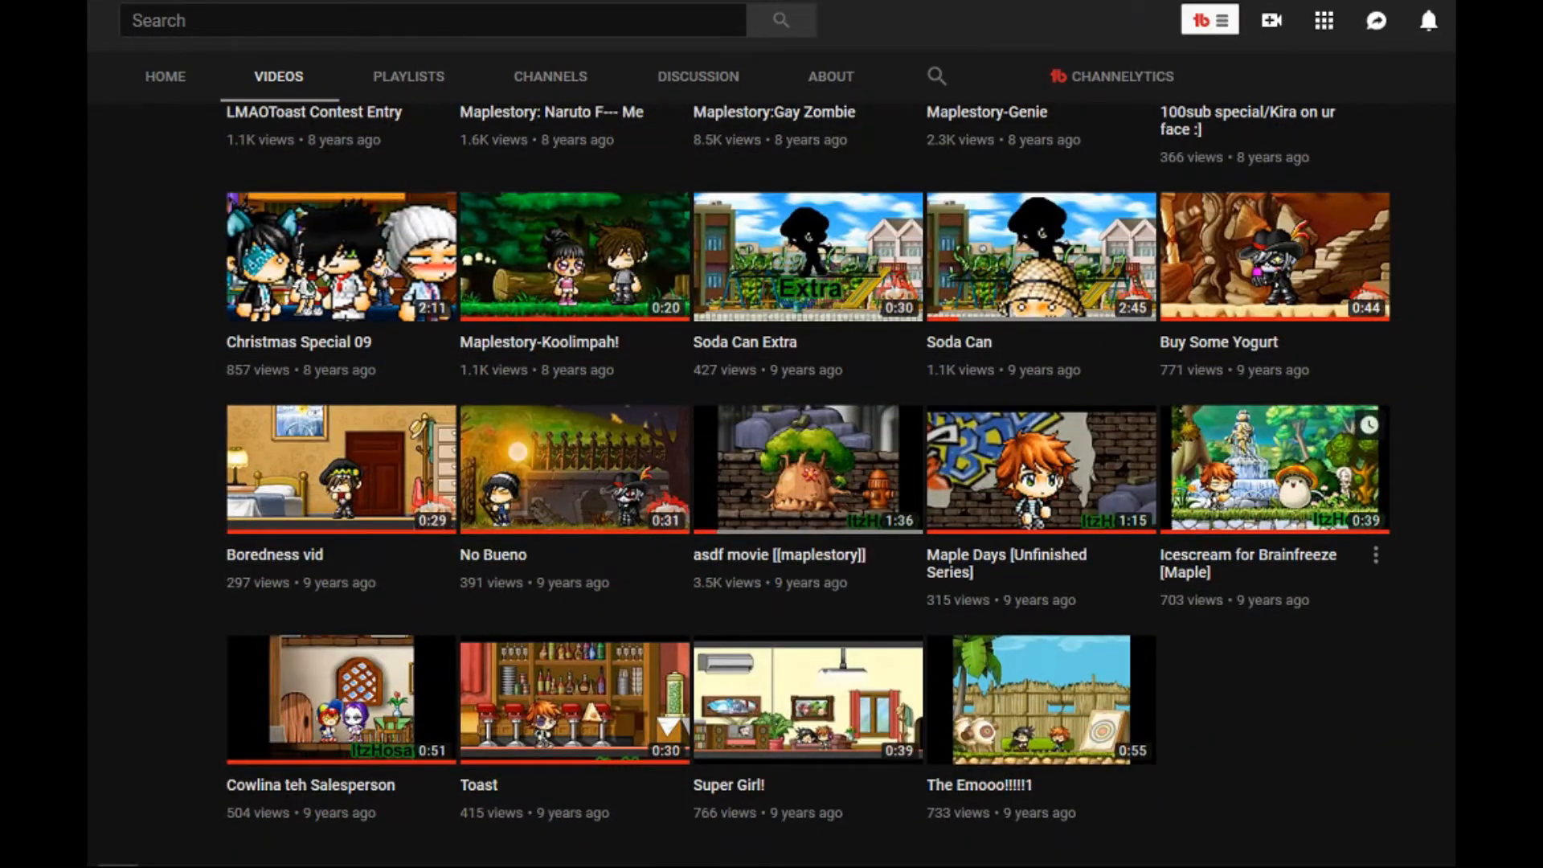
pyautogui.scroll(3, 808, 257)
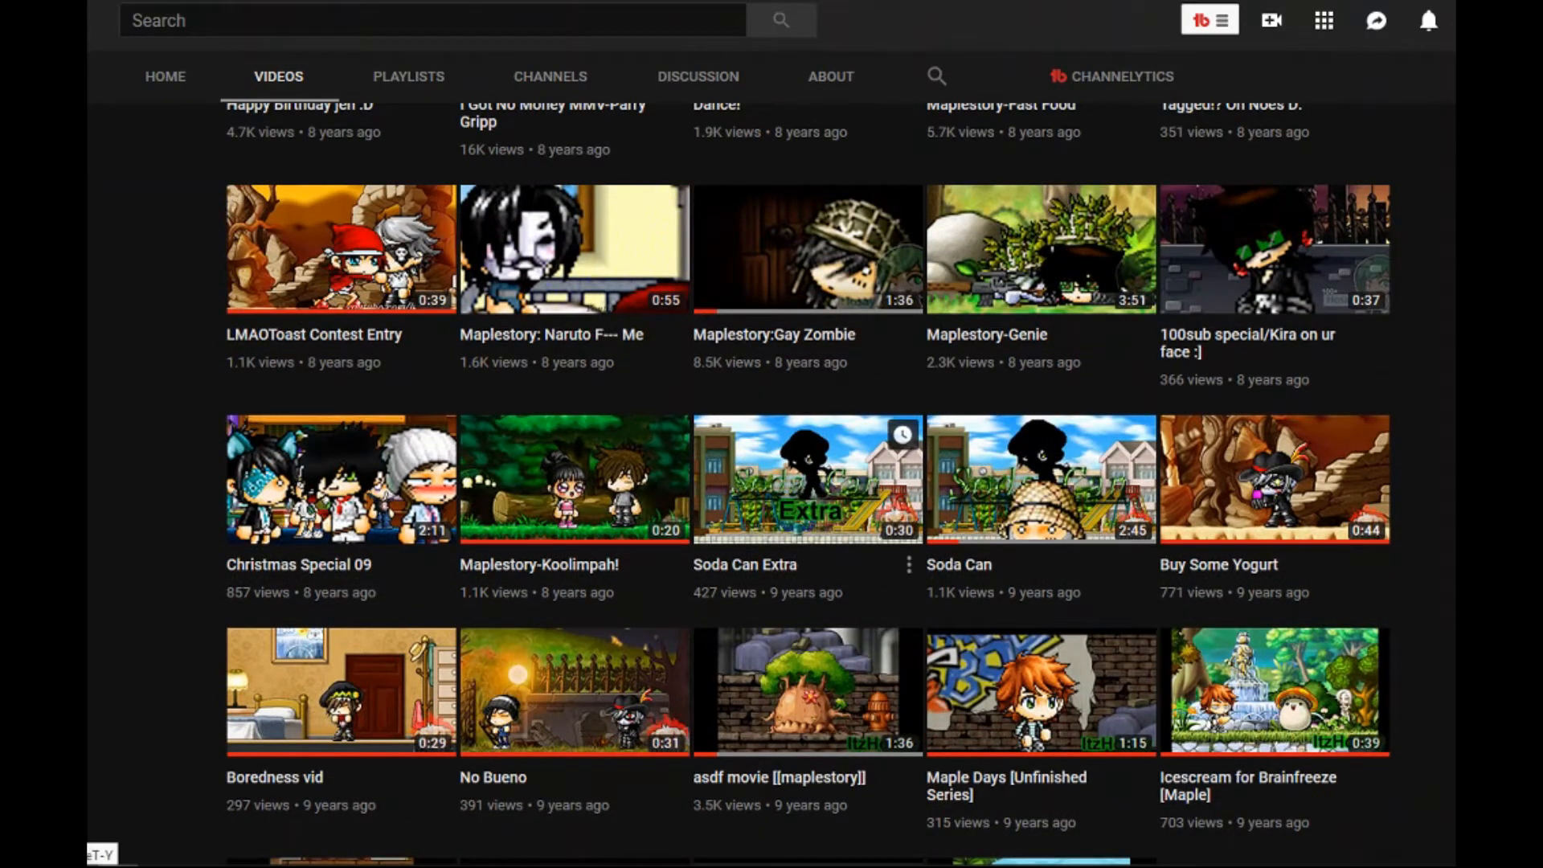
pyautogui.scroll(10, 808, 482)
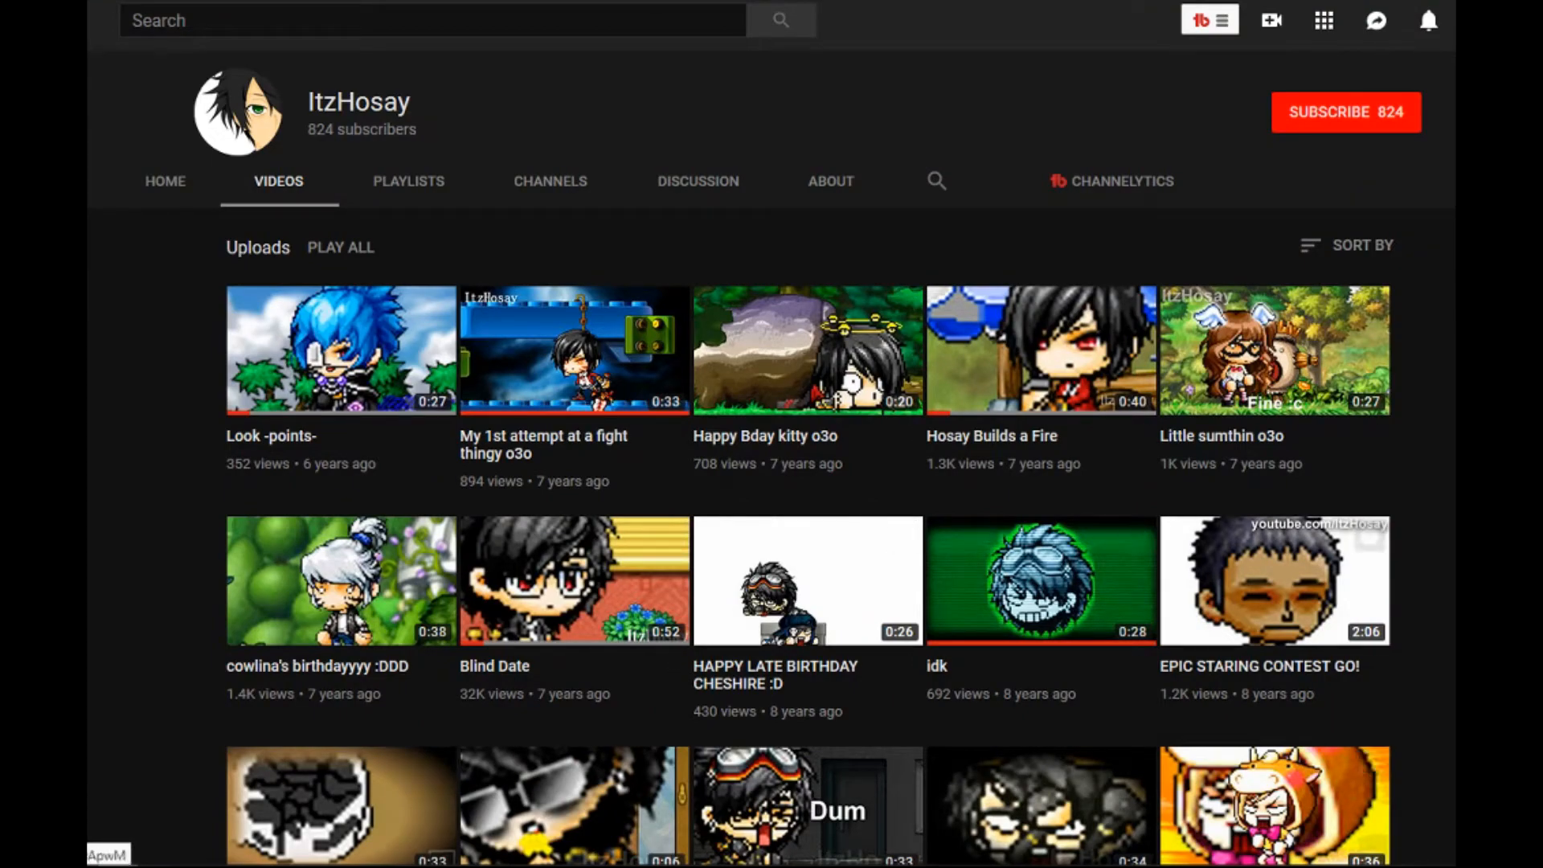
pyautogui.scroll(-9, 1278, 578)
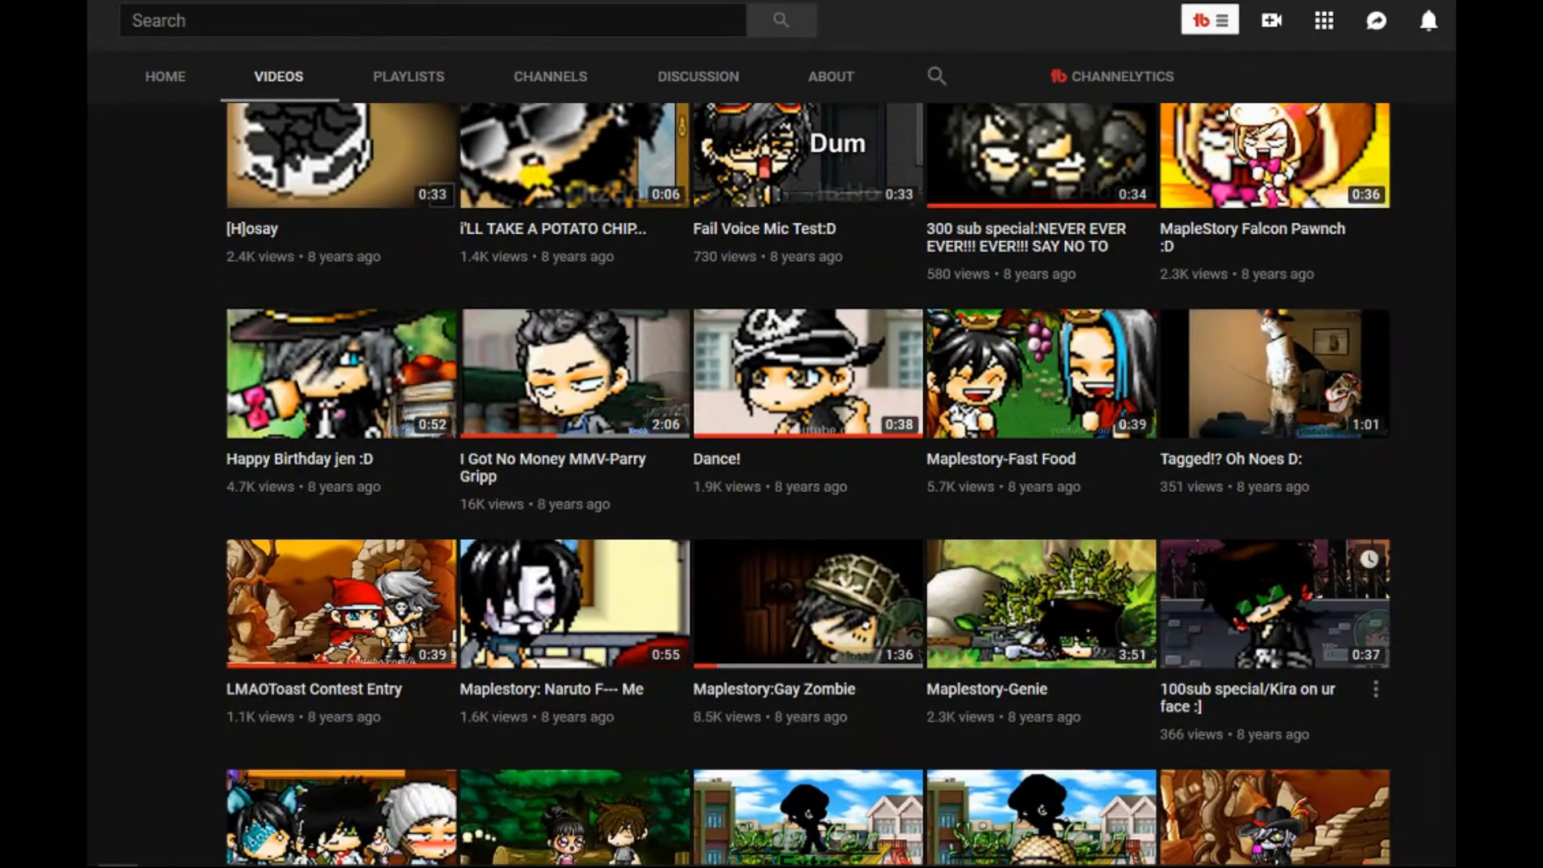
pyautogui.scroll(9, 1278, 579)
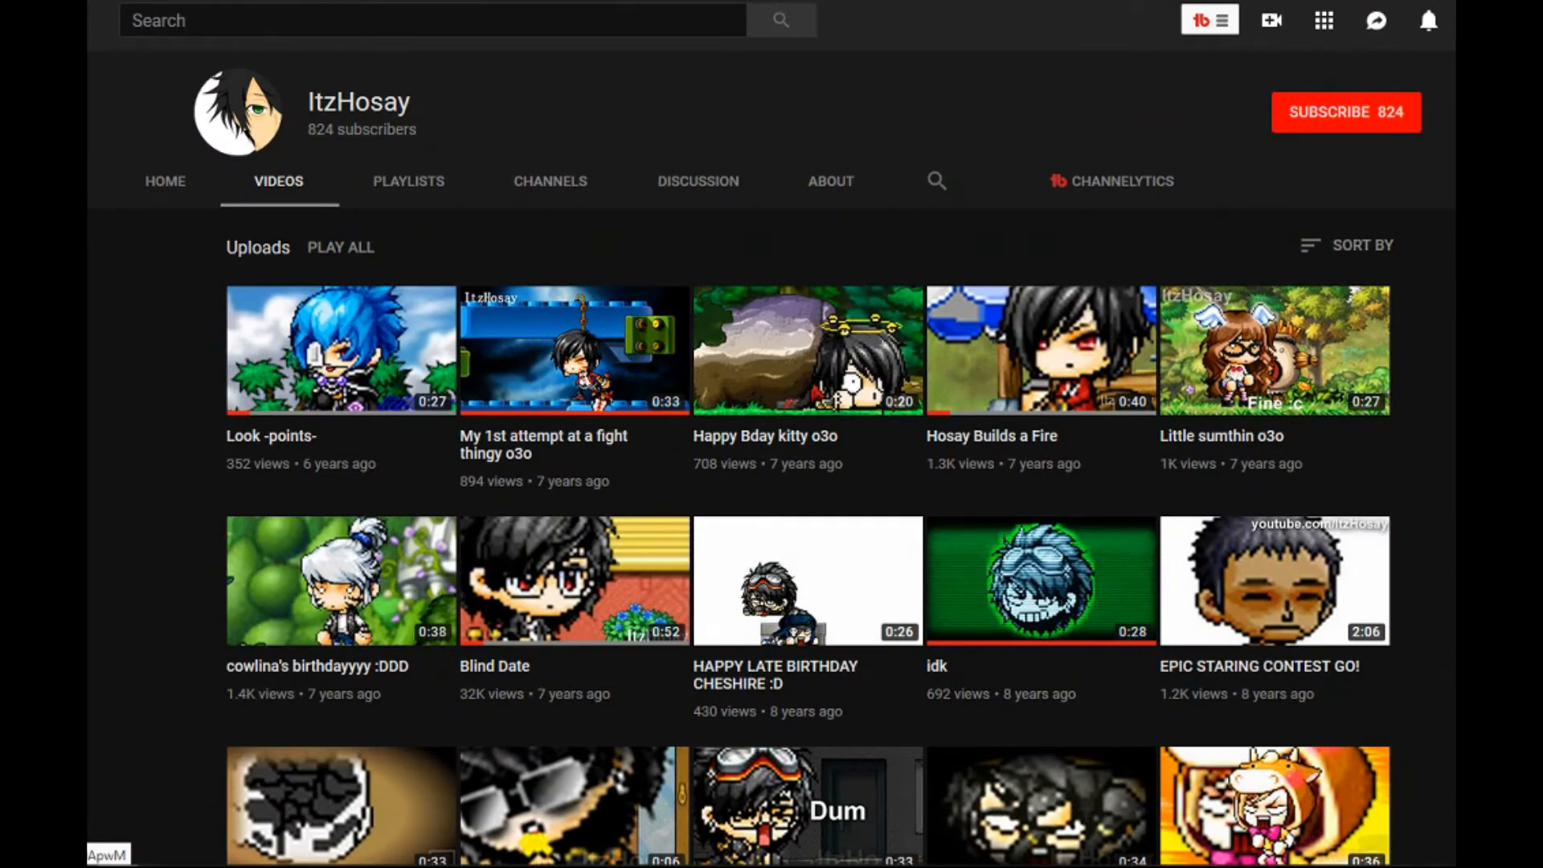
# Switch to Movie Studio Platinum and examine the opening scene's background clips and character frames on the timeline.
pyautogui.moveTo(1278, 865)
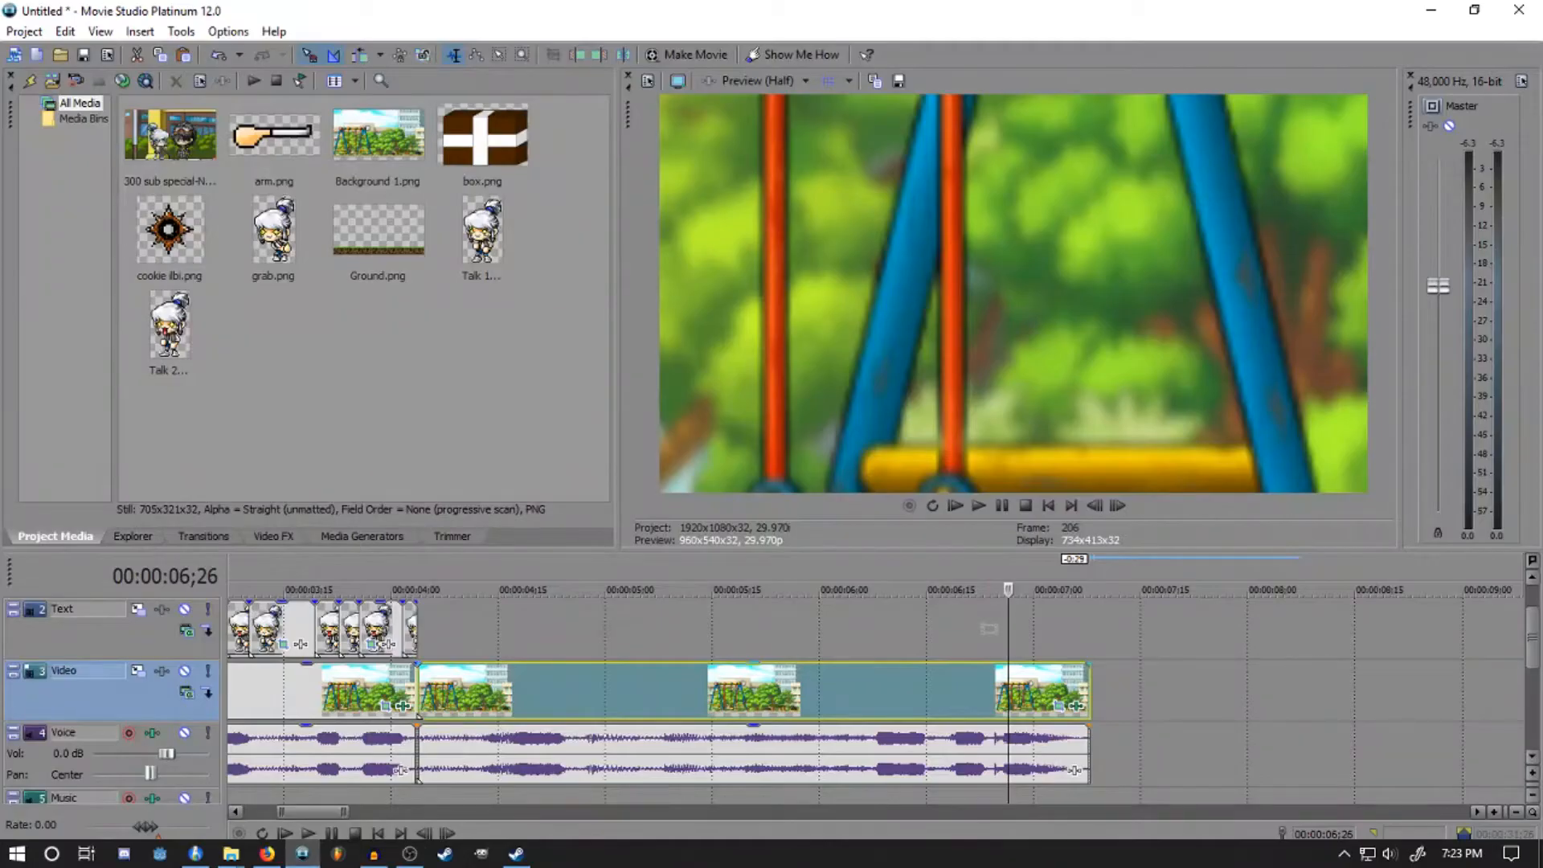
pyautogui.hotkey('ctrl', 'z')
pyautogui.hotkey('ctrl', 'z')
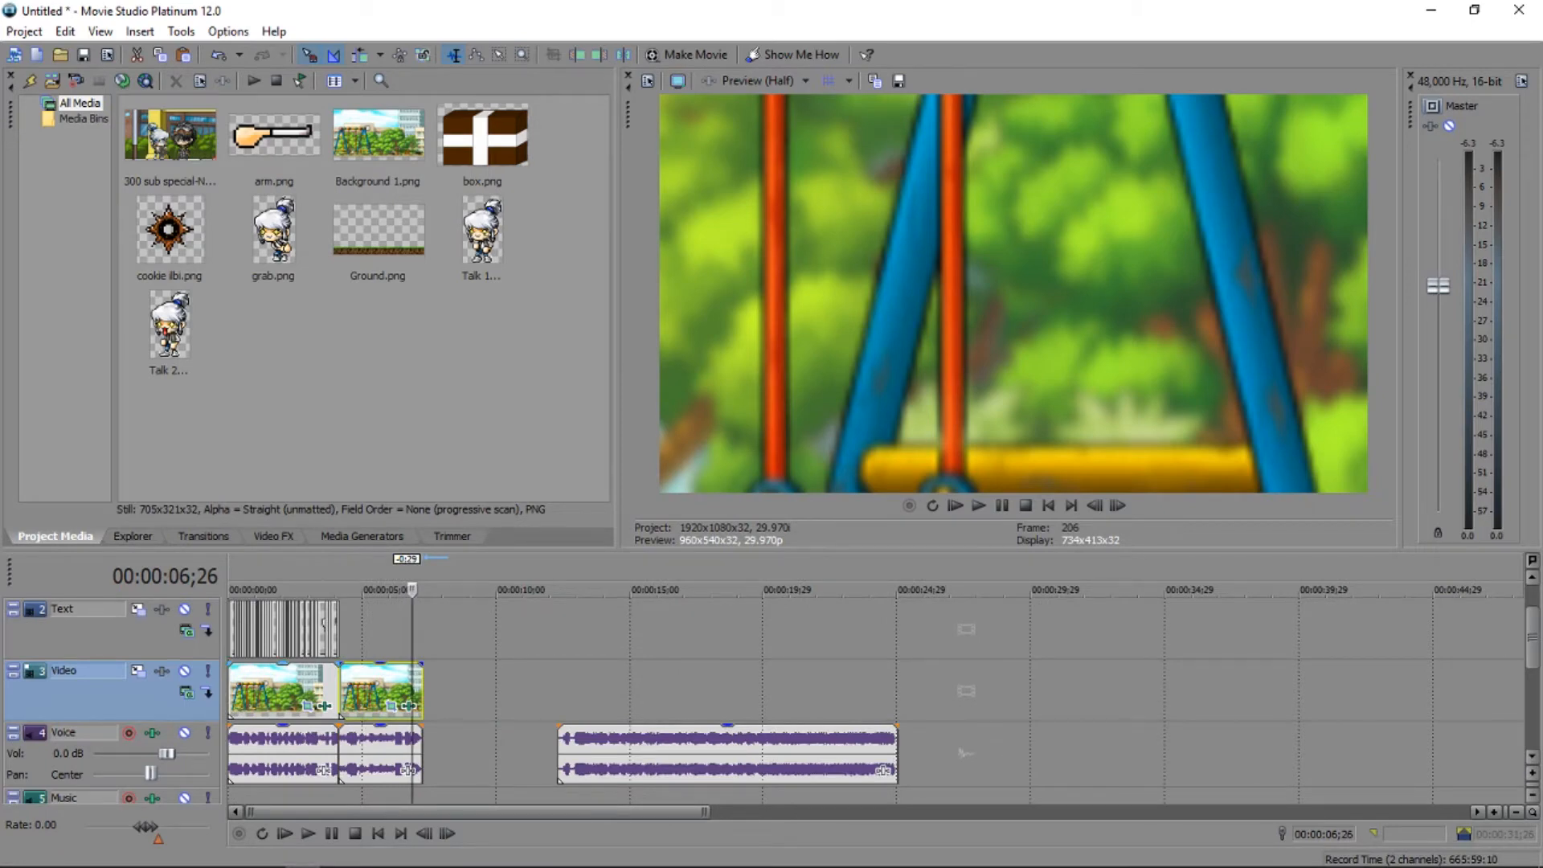
pyautogui.click(279, 689)
pyautogui.scroll(5, 278, 690)
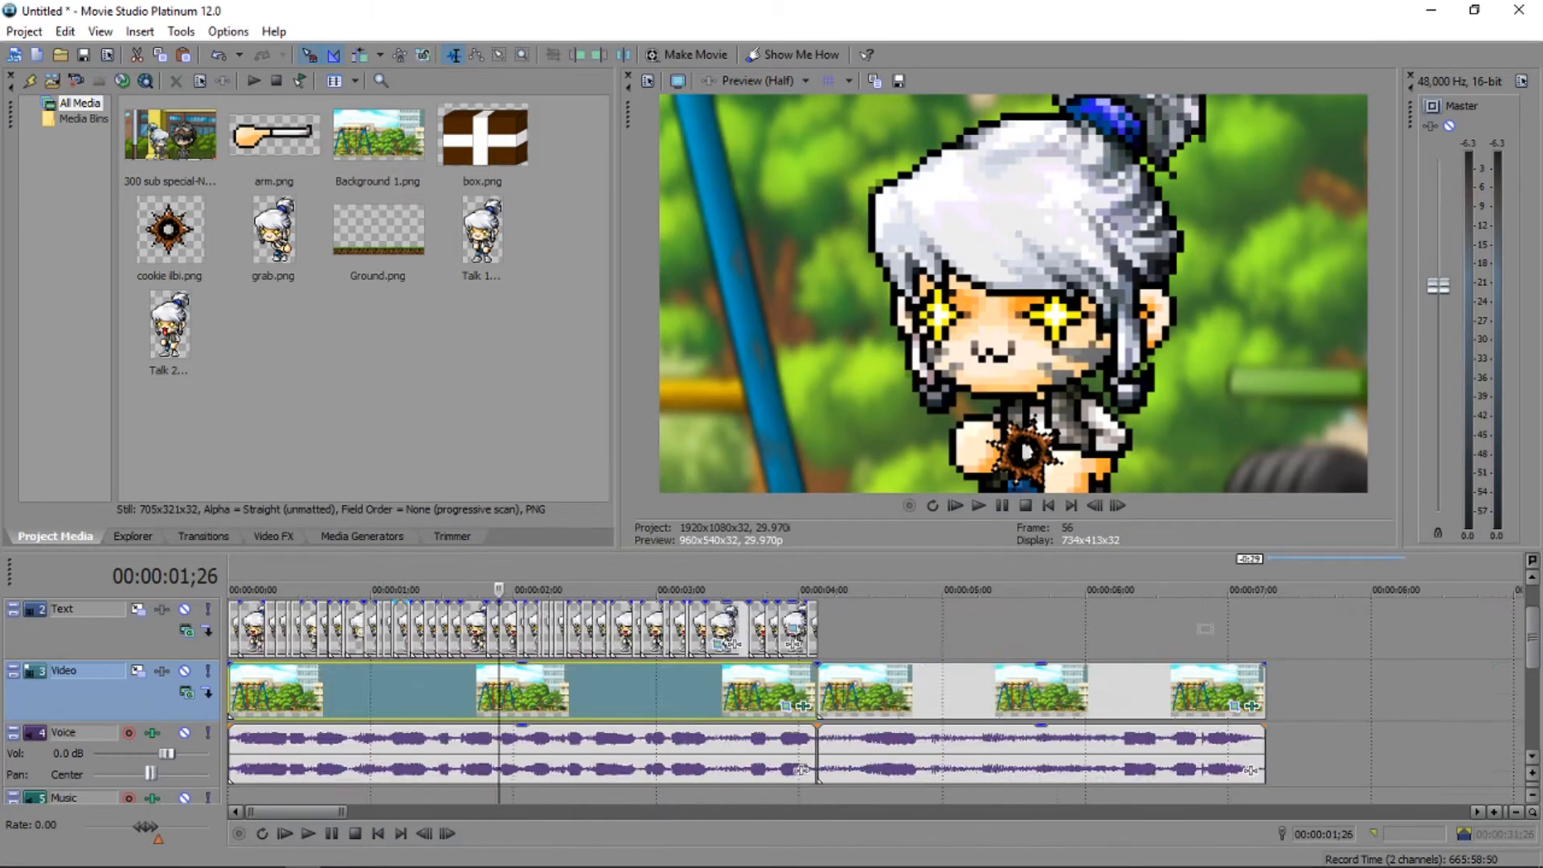
pyautogui.scroll(2, 278, 689)
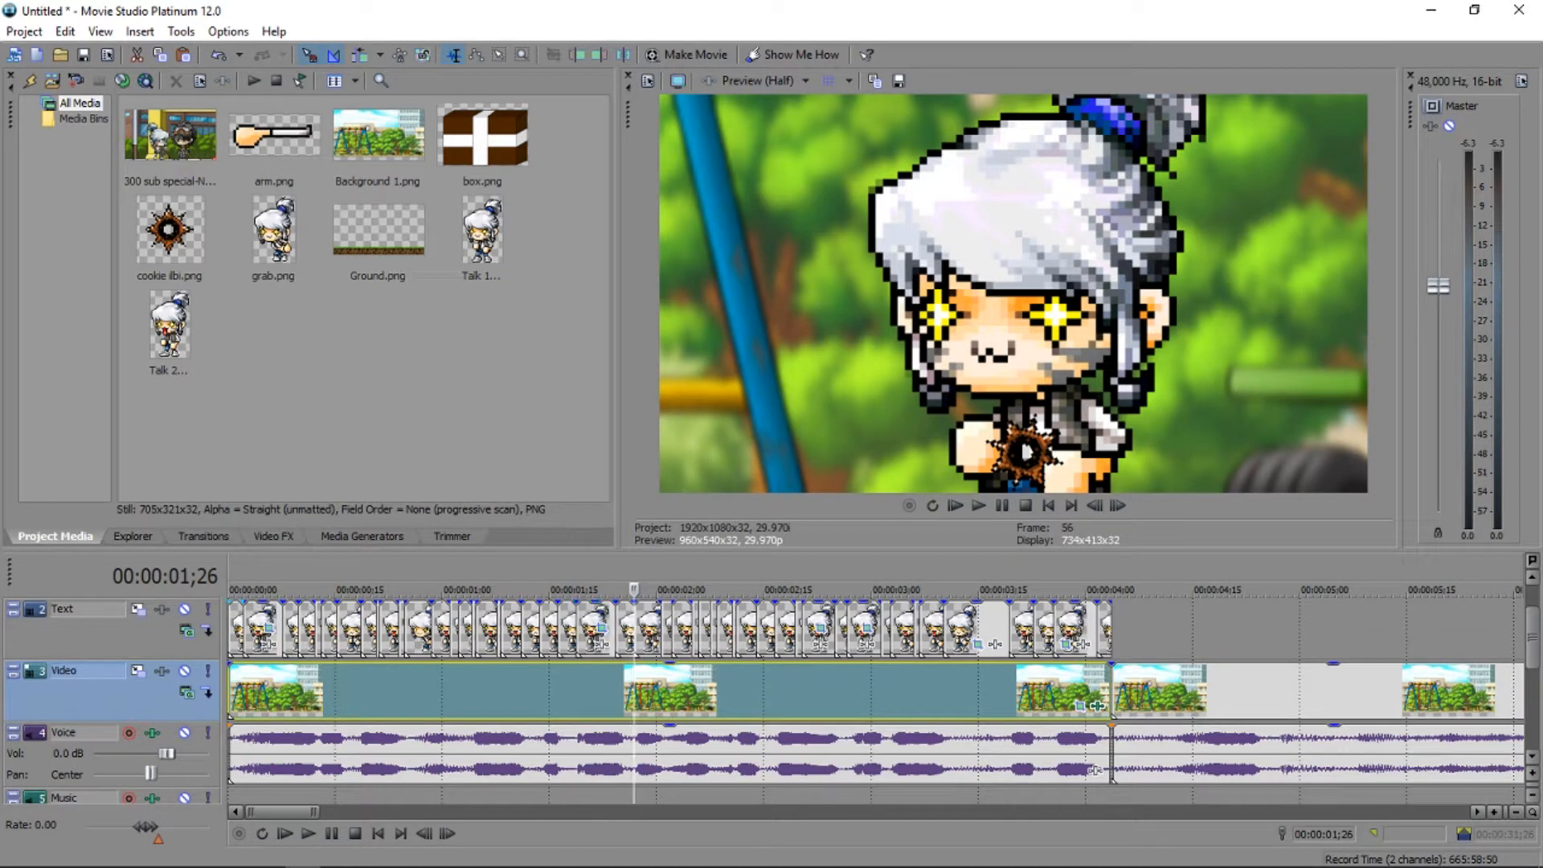
pyautogui.click(232, 630)
pyautogui.scroll(1, 233, 630)
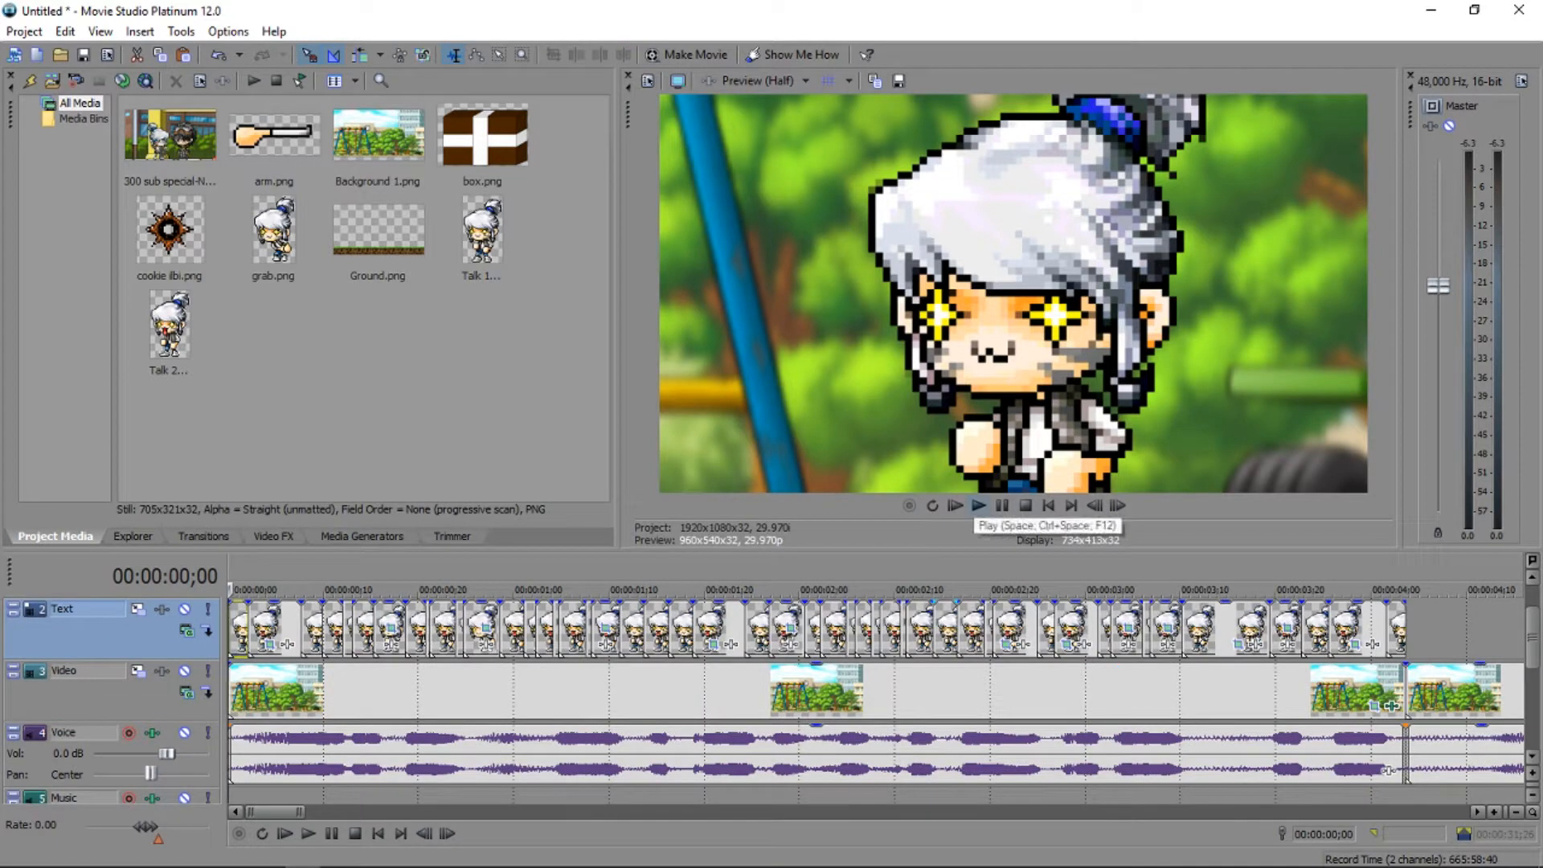
pyautogui.scroll(1, 876, 702)
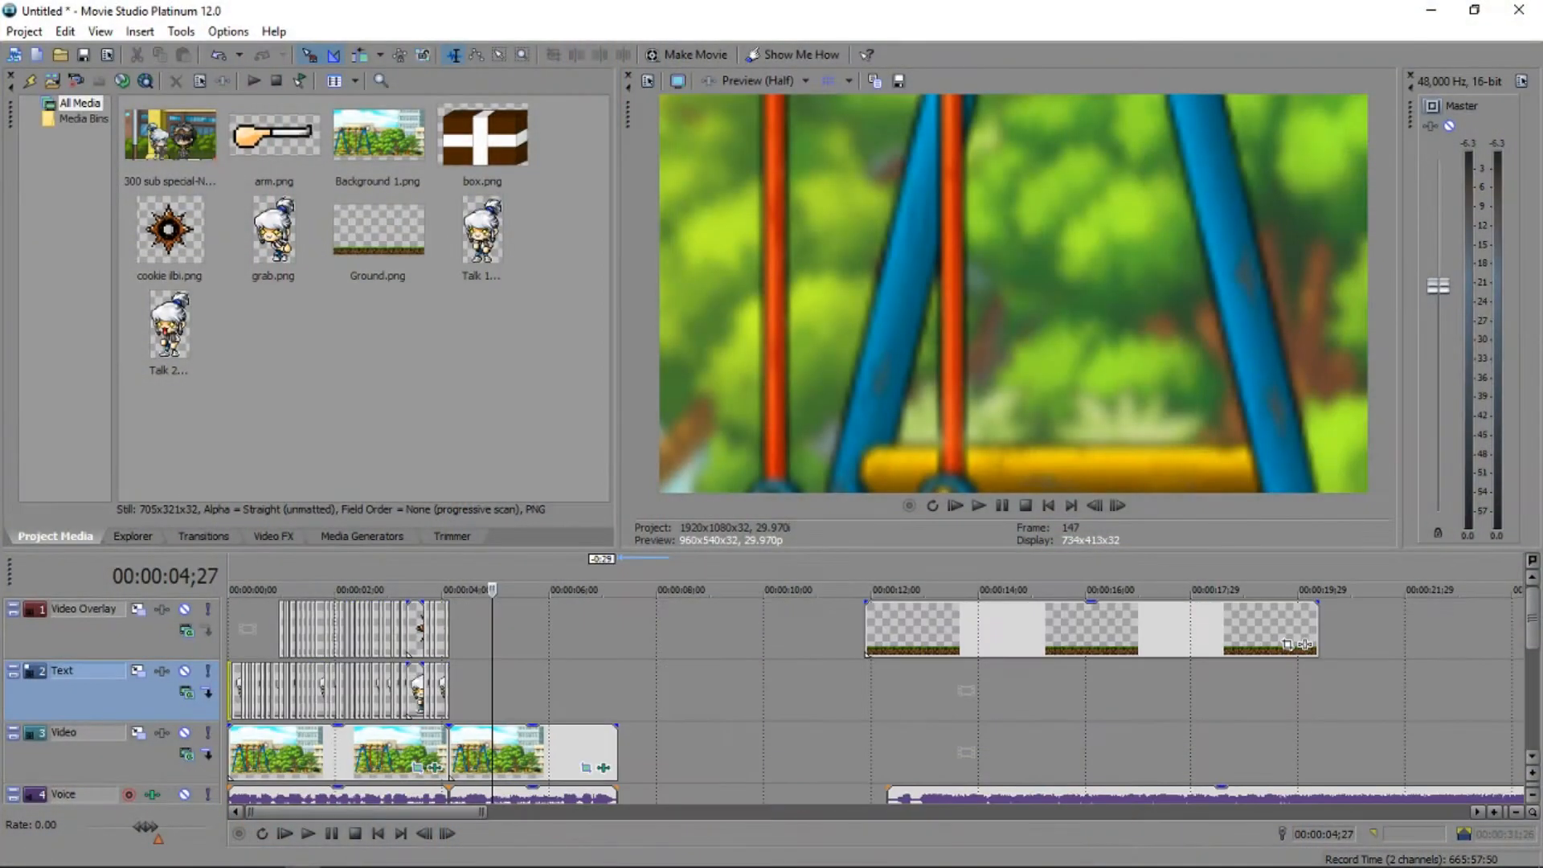
# Extend the 300 sub special clip's end by 7;02 and its start back to just before 00:00:58;01.
pyautogui.scroll(-5, 876, 691)
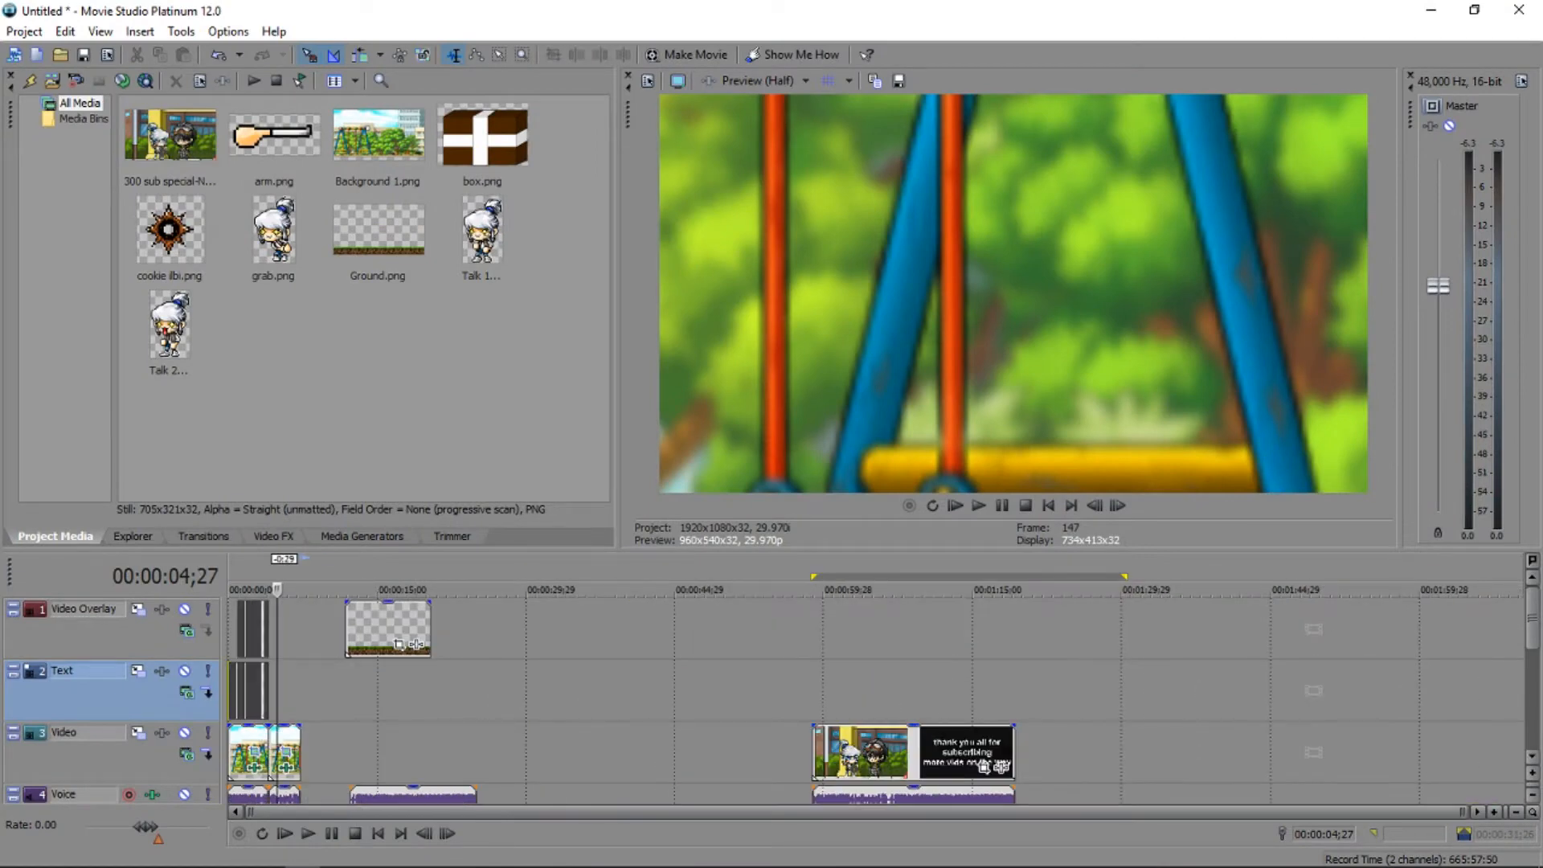
pyautogui.click(816, 753)
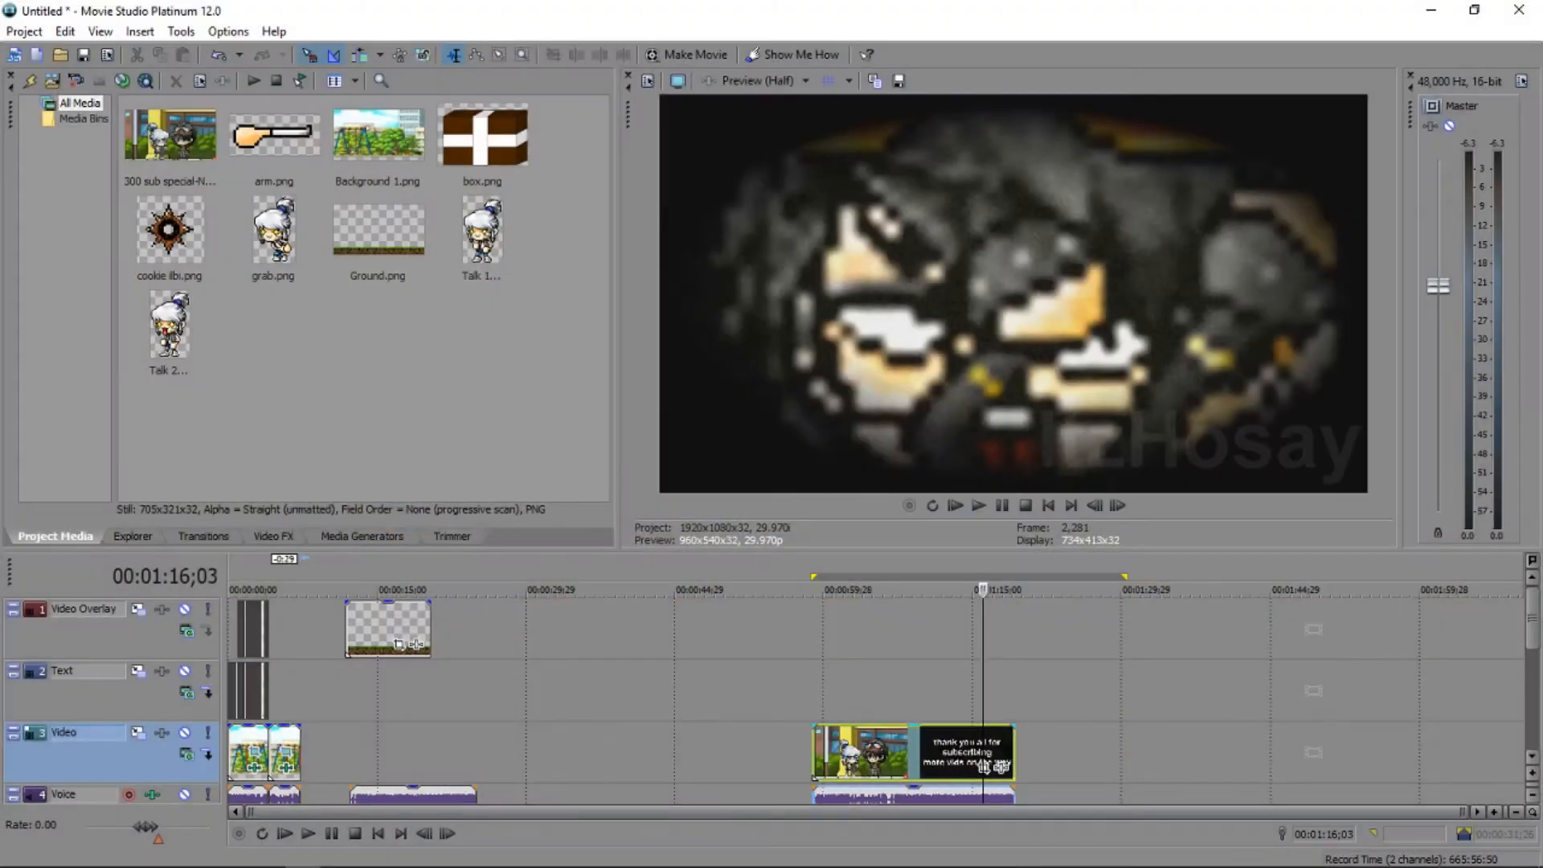
pyautogui.moveTo(1015, 753); pyautogui.dragTo(1085, 753)
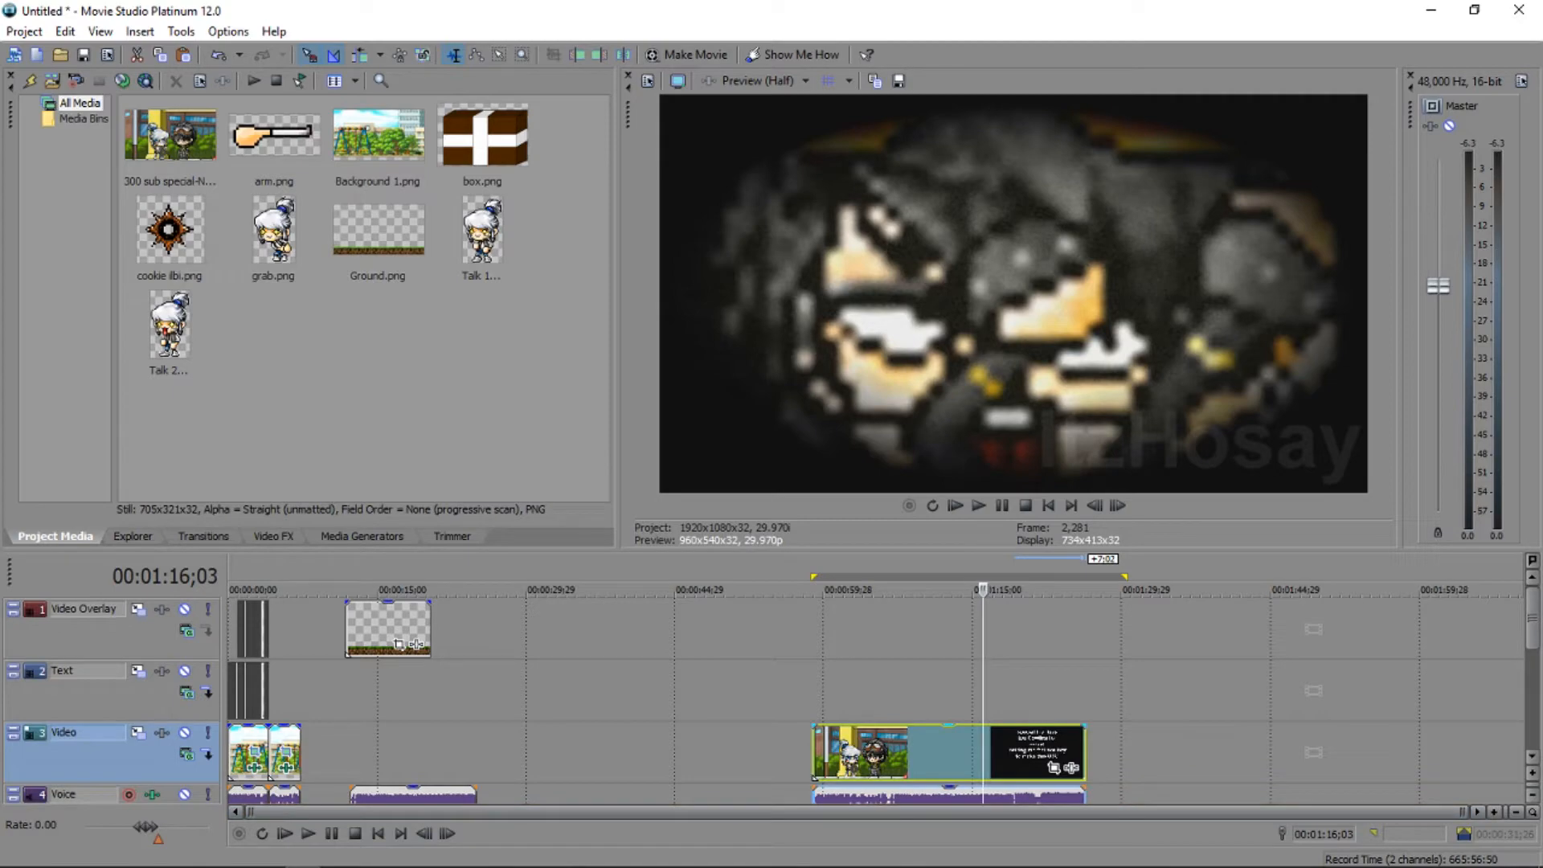
pyautogui.moveTo(814, 753); pyautogui.dragTo(763, 753)
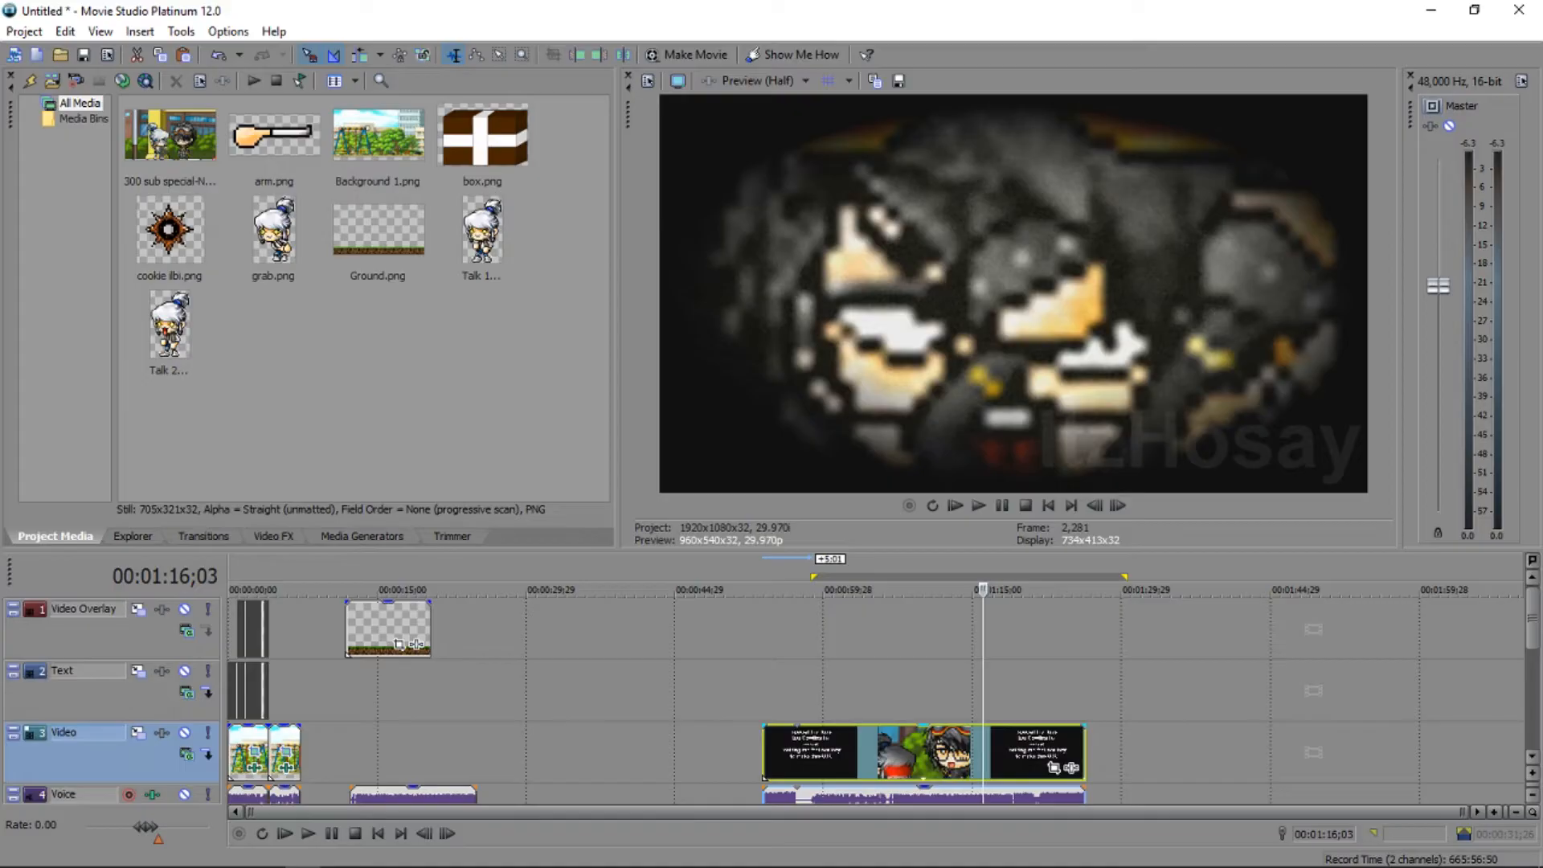
pyautogui.click(825, 589)
pyautogui.moveTo(763, 753); pyautogui.dragTo(798, 753)
pyautogui.click(804, 753)
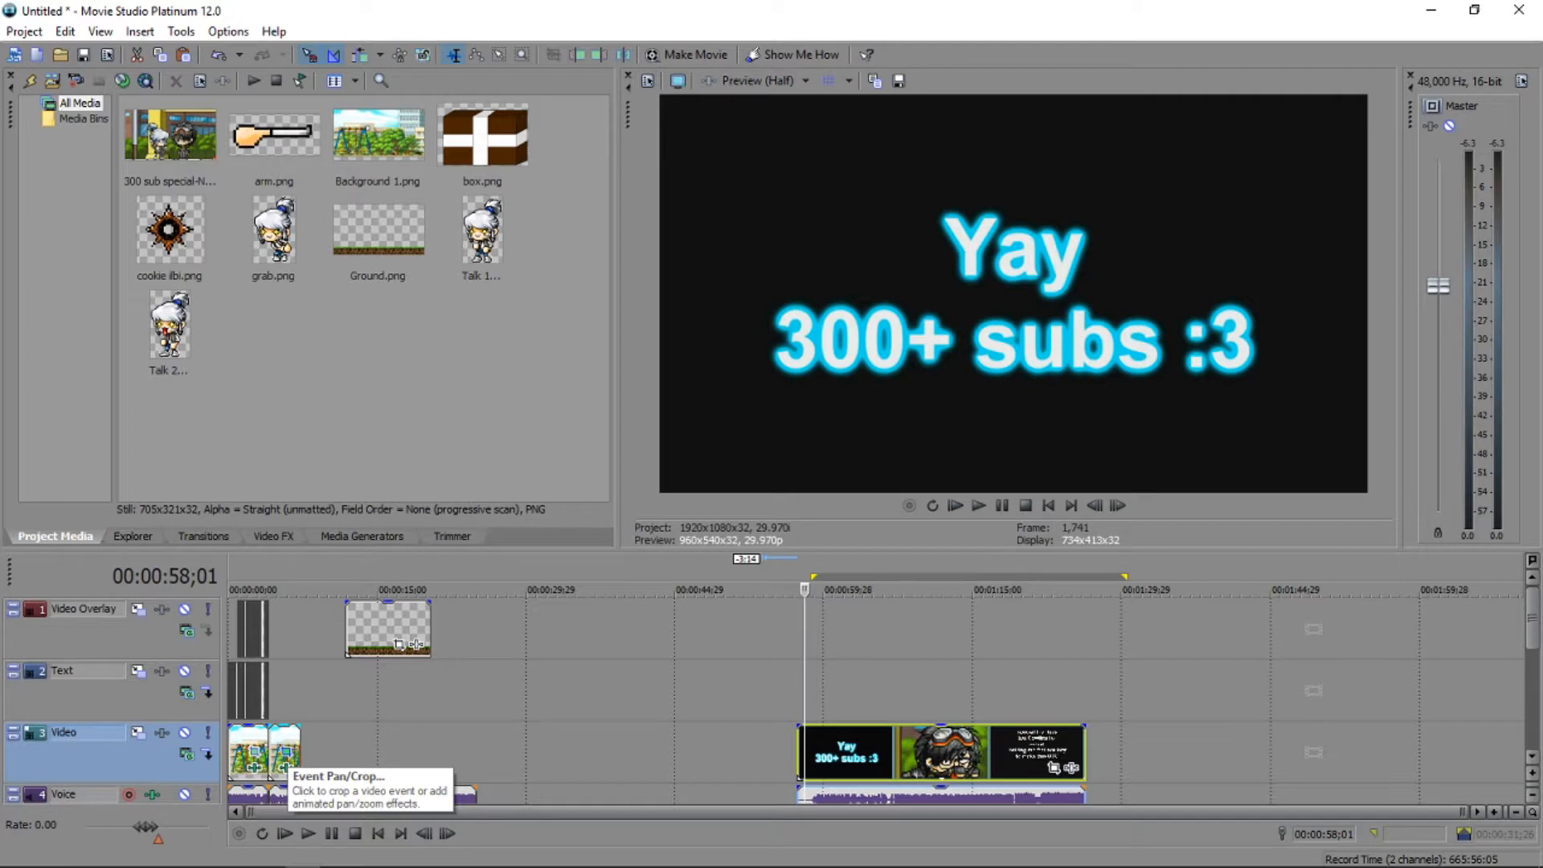
# Inspect the first background clip of the opening scene and the grab.png image in the project media.
pyautogui.click(266, 740)
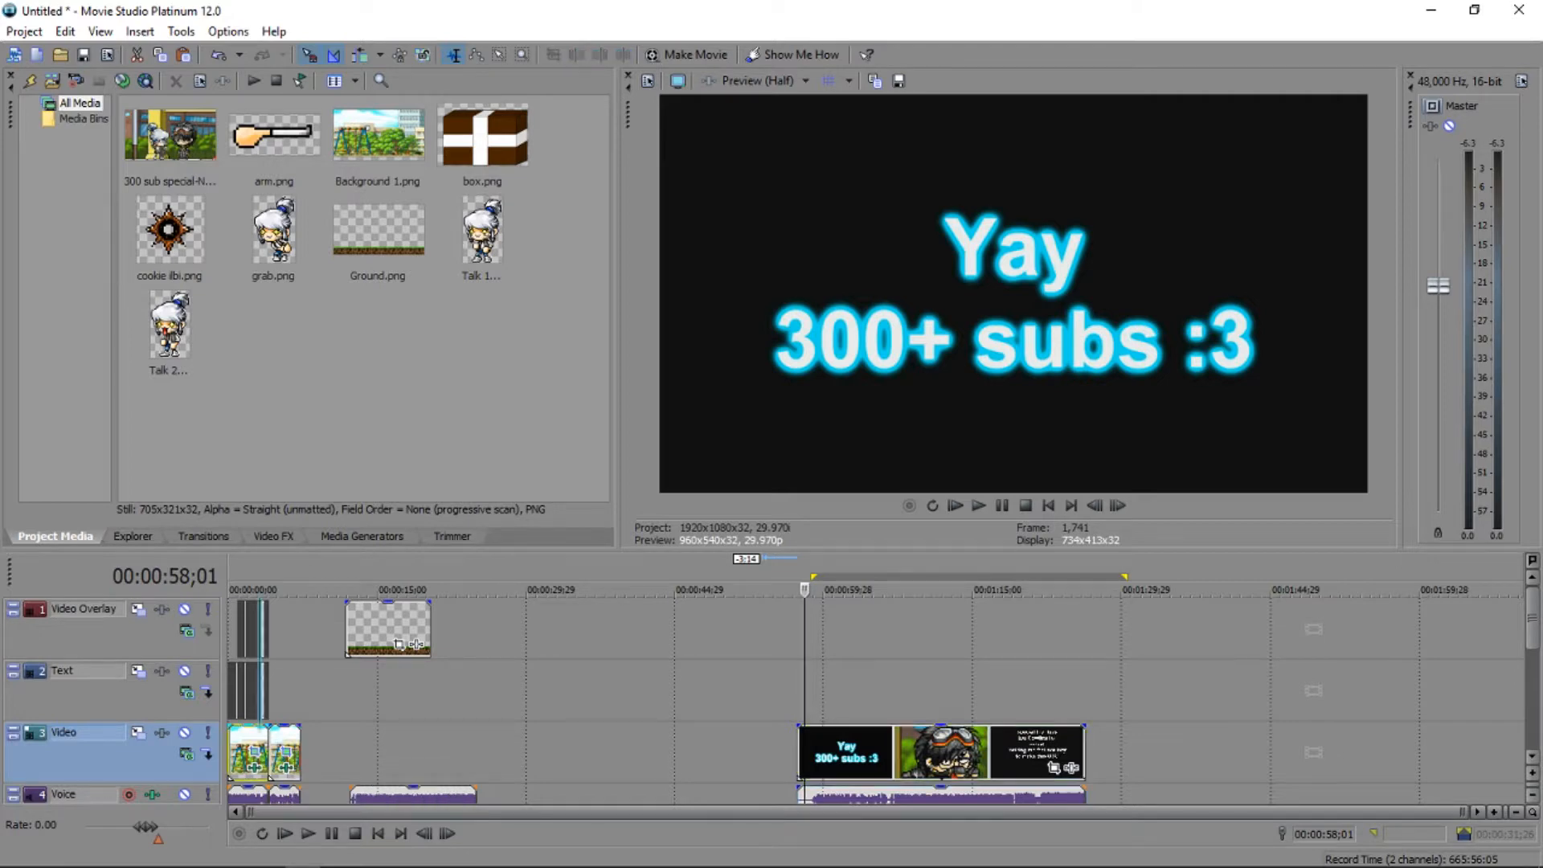
pyautogui.scroll(6, 266, 740)
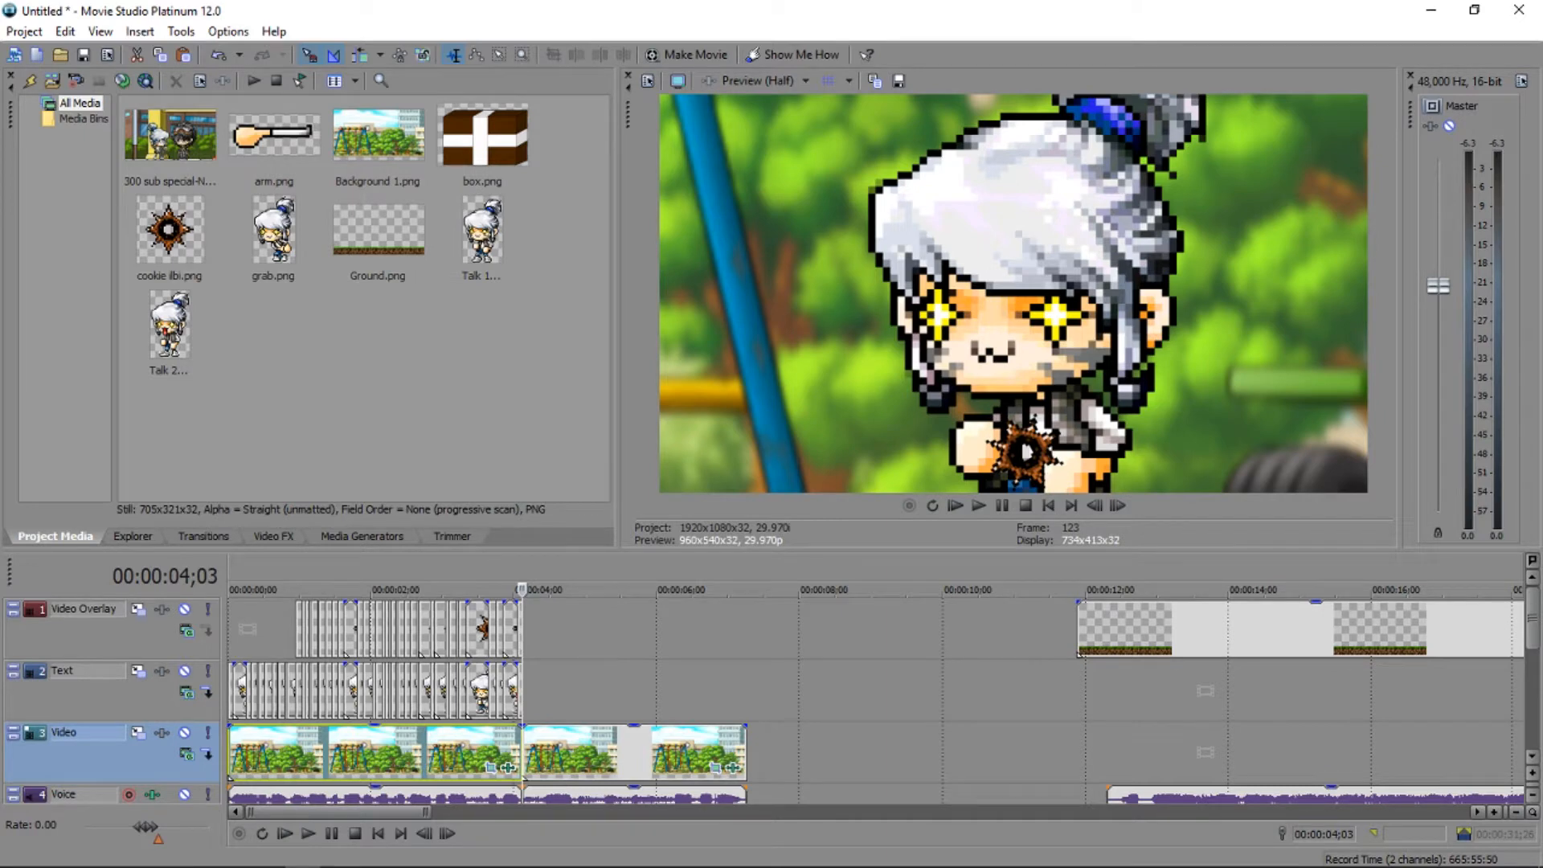
pyautogui.click(274, 232)
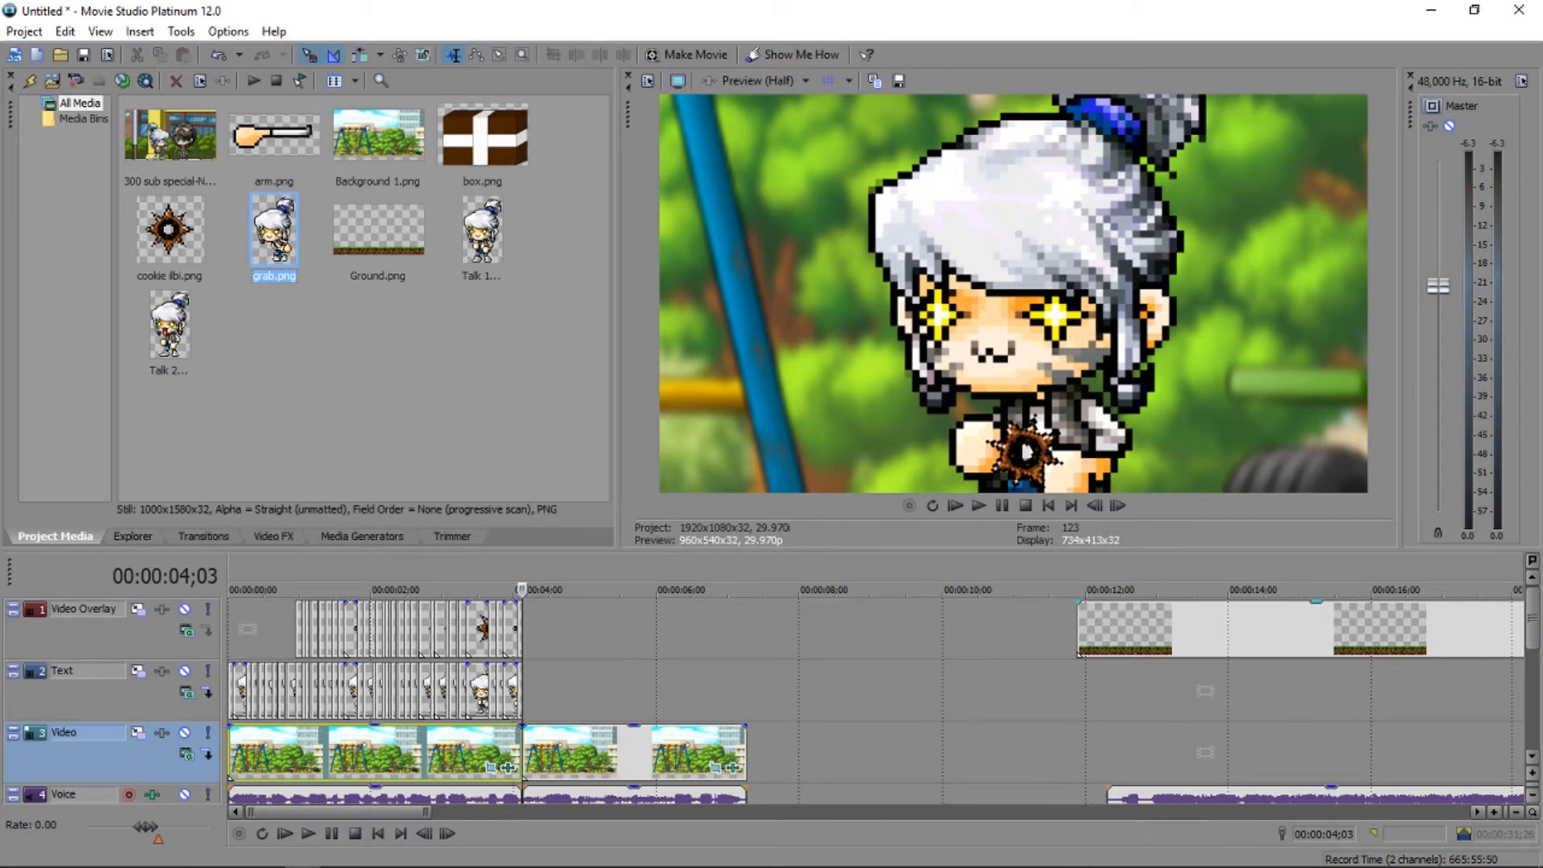
pyautogui.scroll(-1, 508, 768)
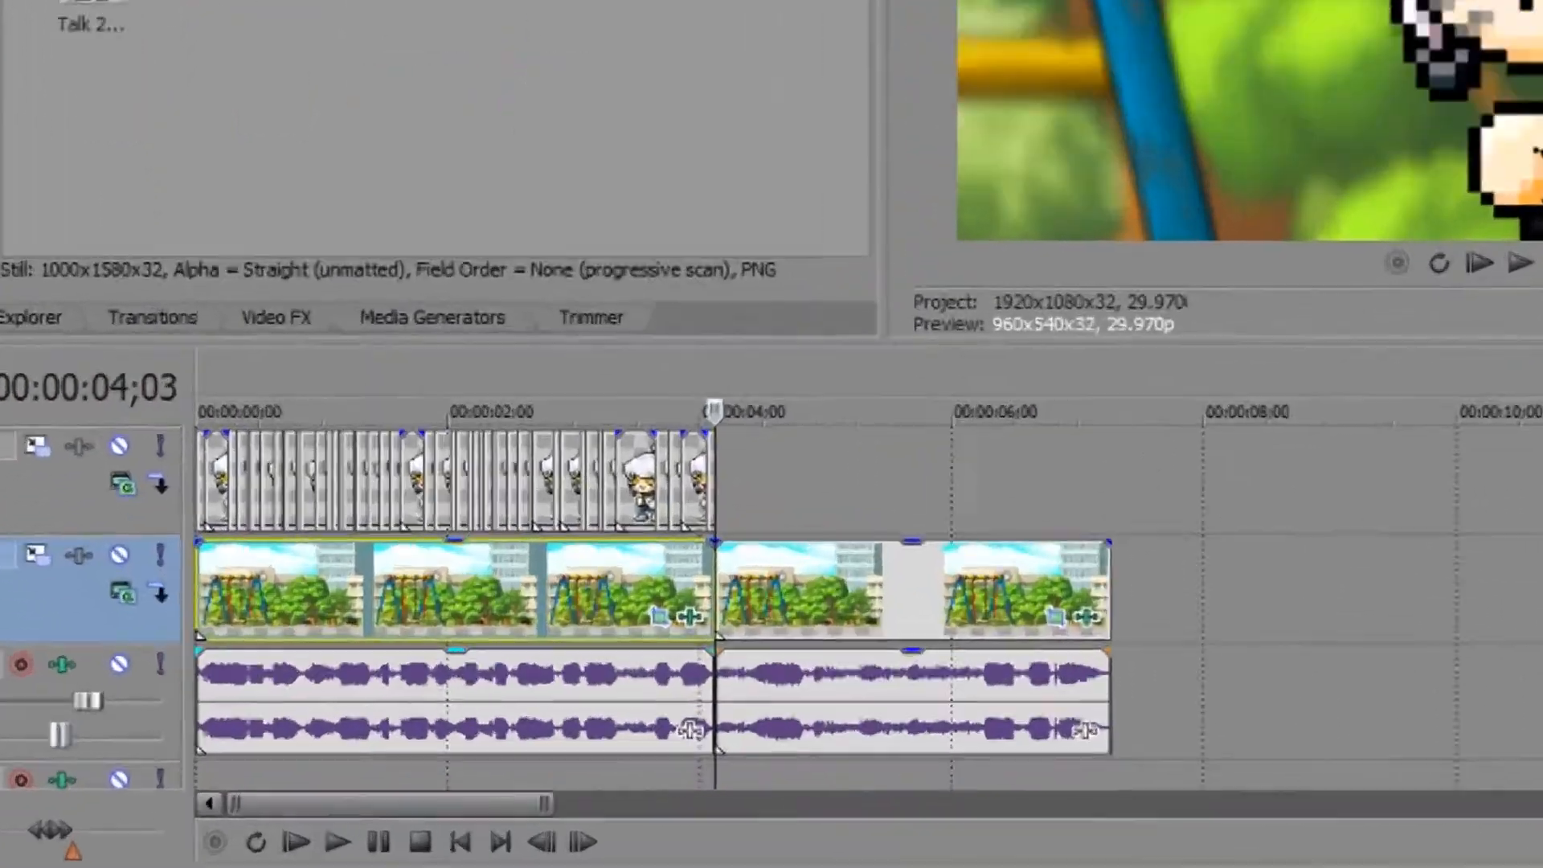
# Compare the first voice clip's waveform with the character's talking frames, viewing 00:00:00;03 and 00:00:00;08.
pyautogui.click(330, 768)
pyautogui.scroll(5, 342, 764)
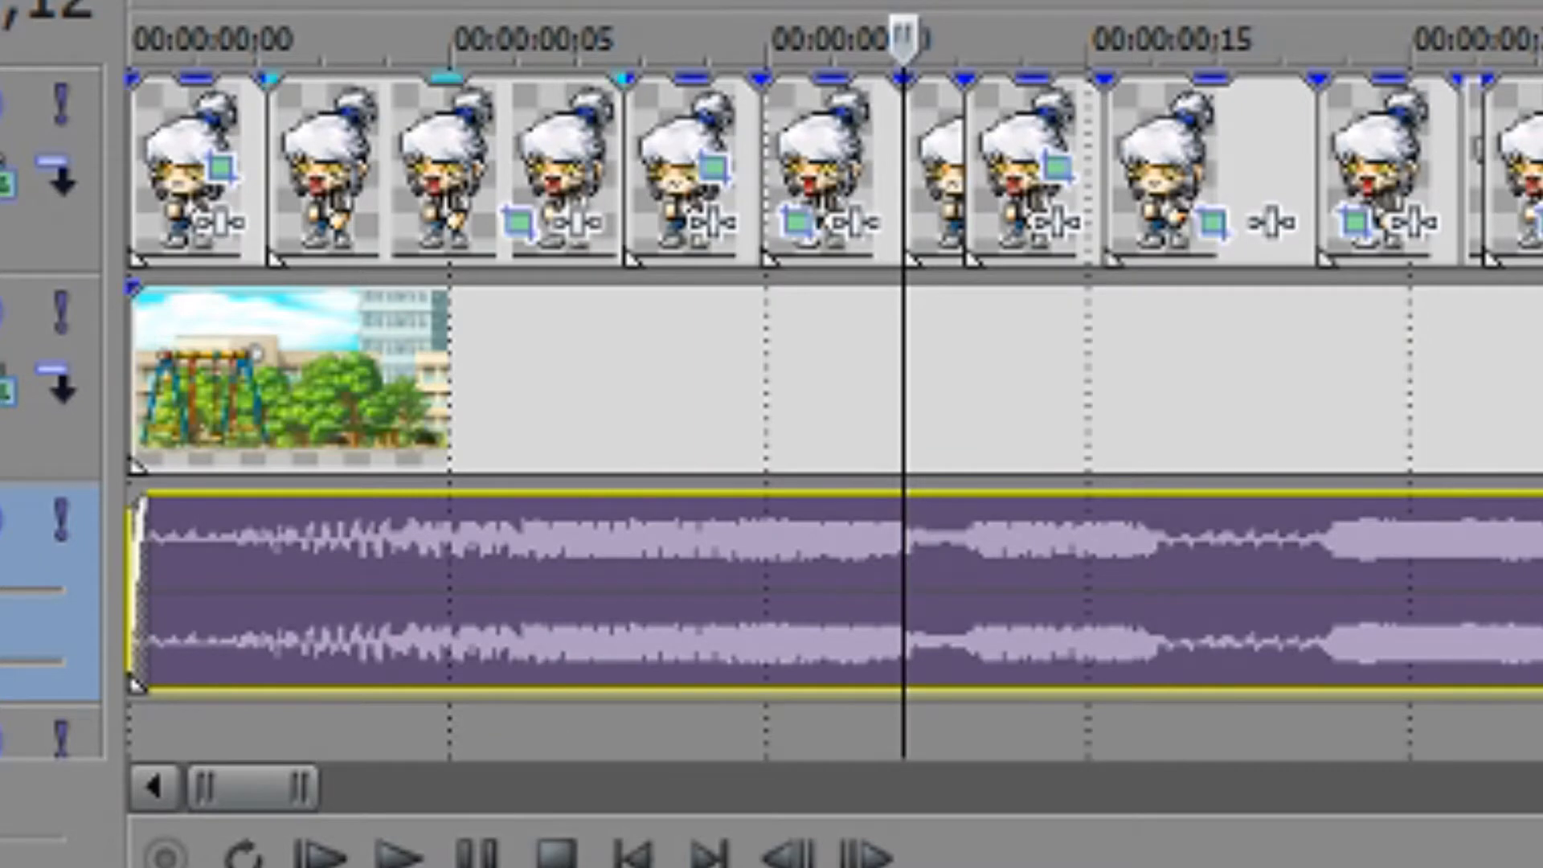
pyautogui.click(368, 173)
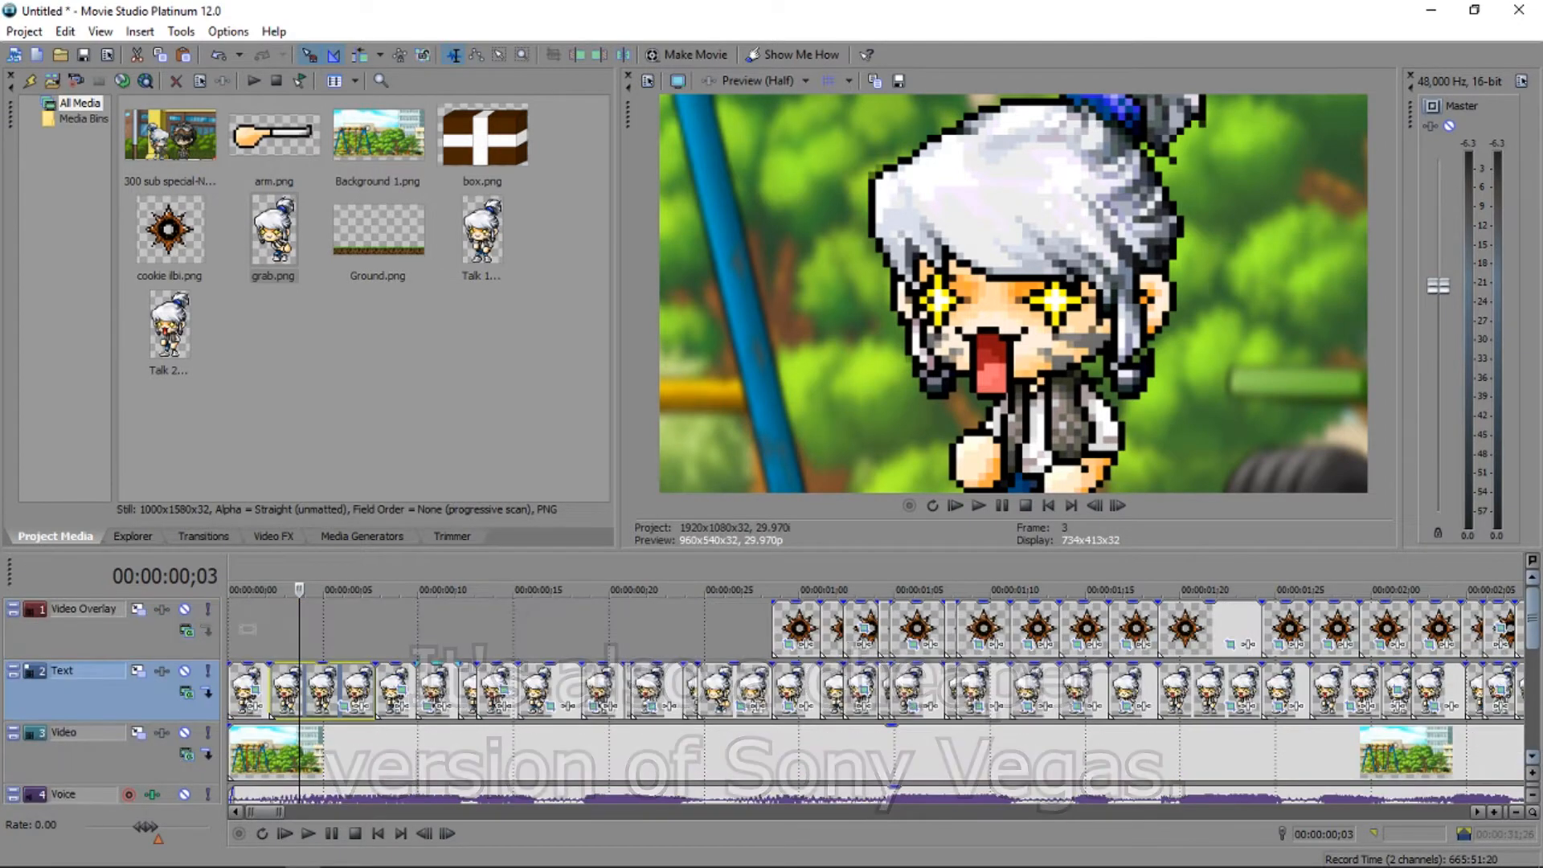
pyautogui.click(391, 590)
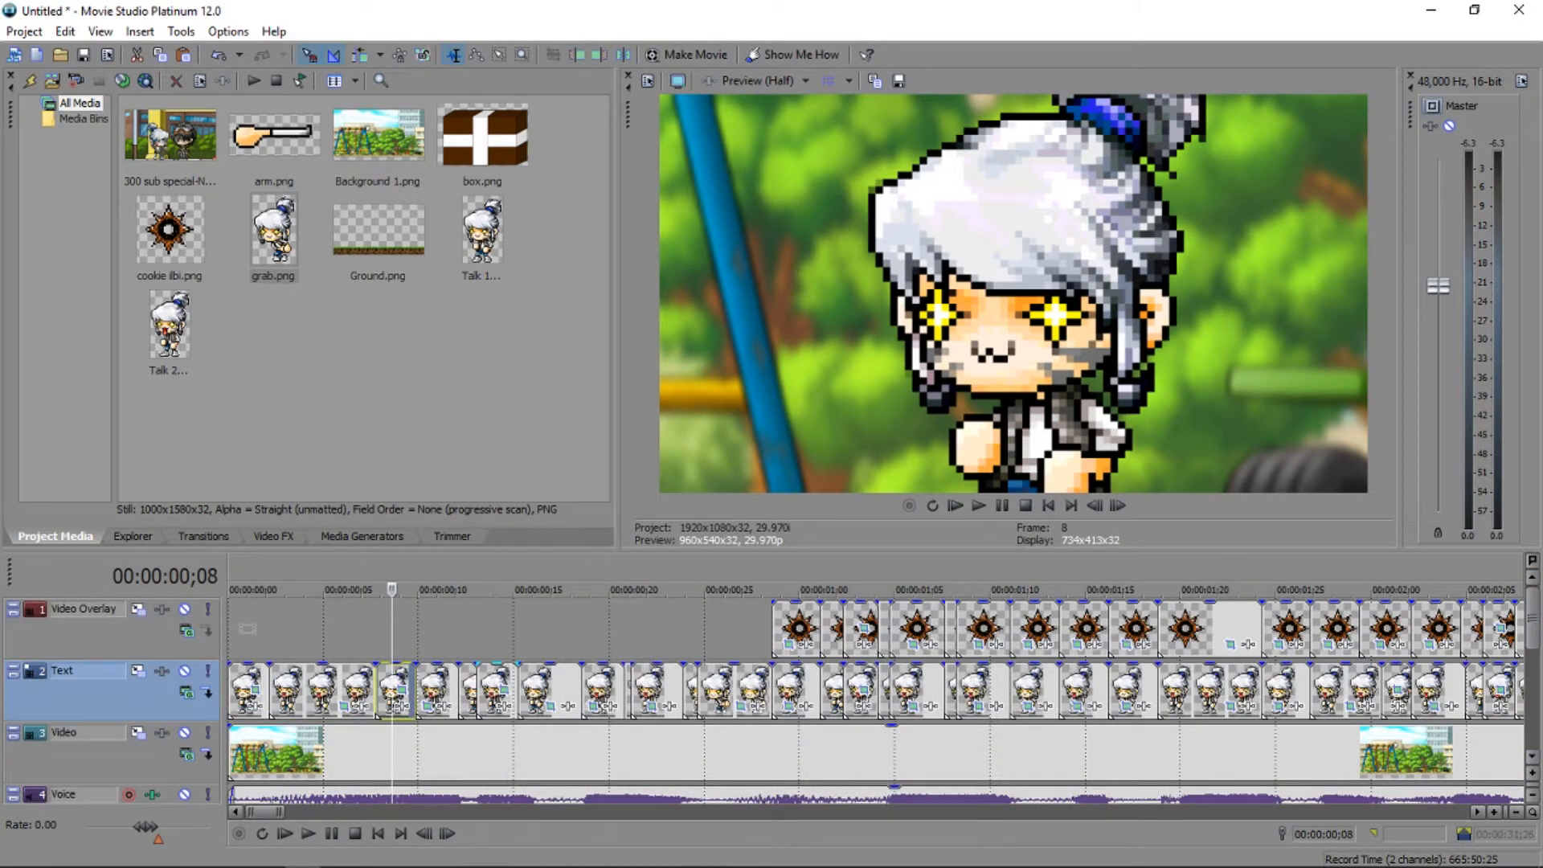
# Compare the voice waveform with the character's open-mouth and closed-mouth frames across the opening, from 00:00:00;04 to 00:00:00;19.
pyautogui.click(363, 795)
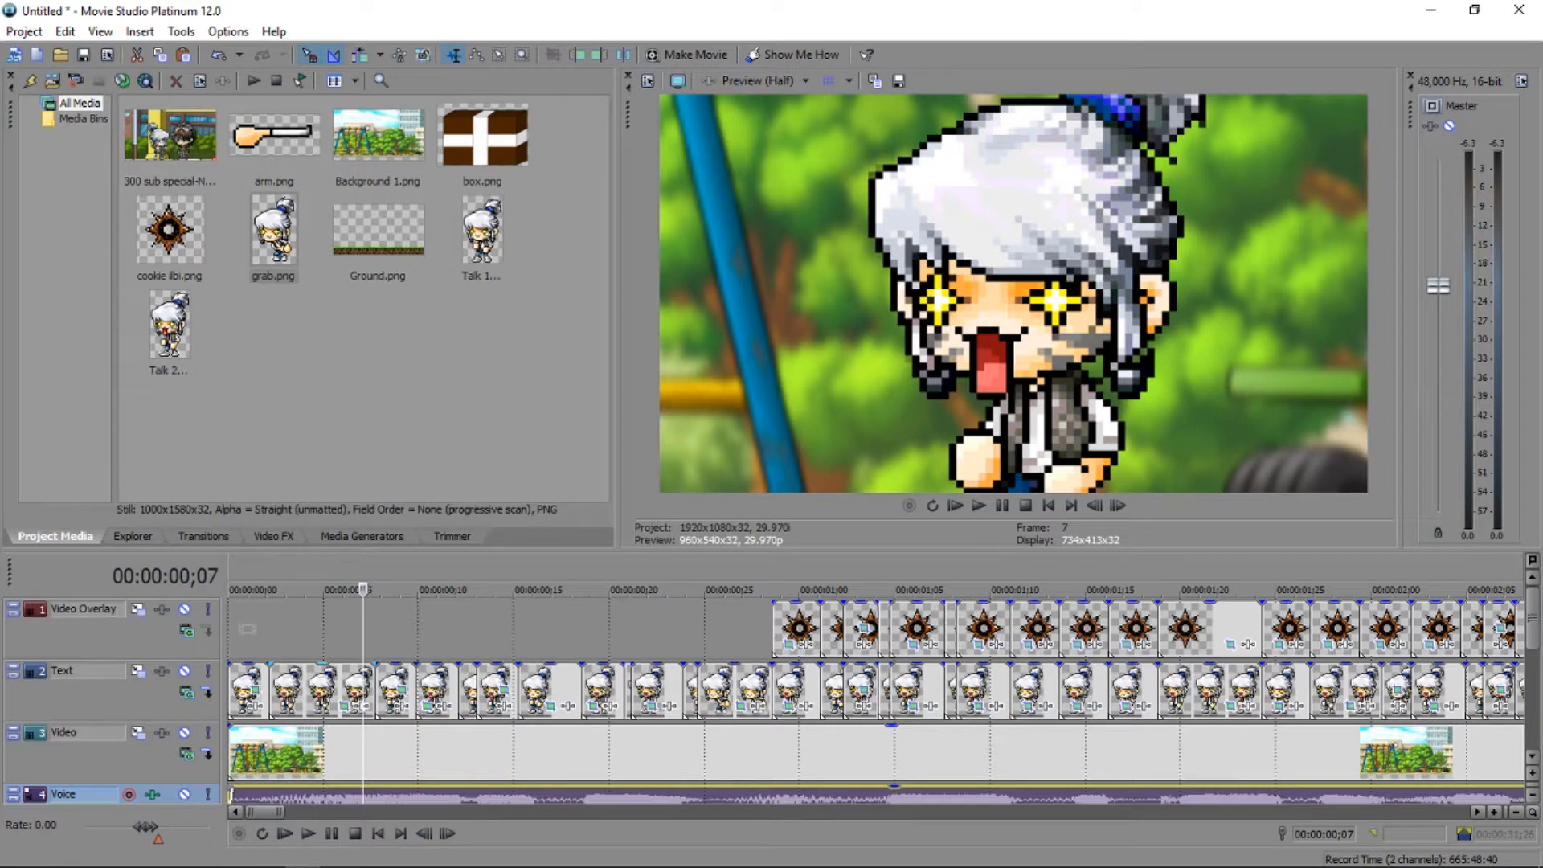
pyautogui.click(319, 691)
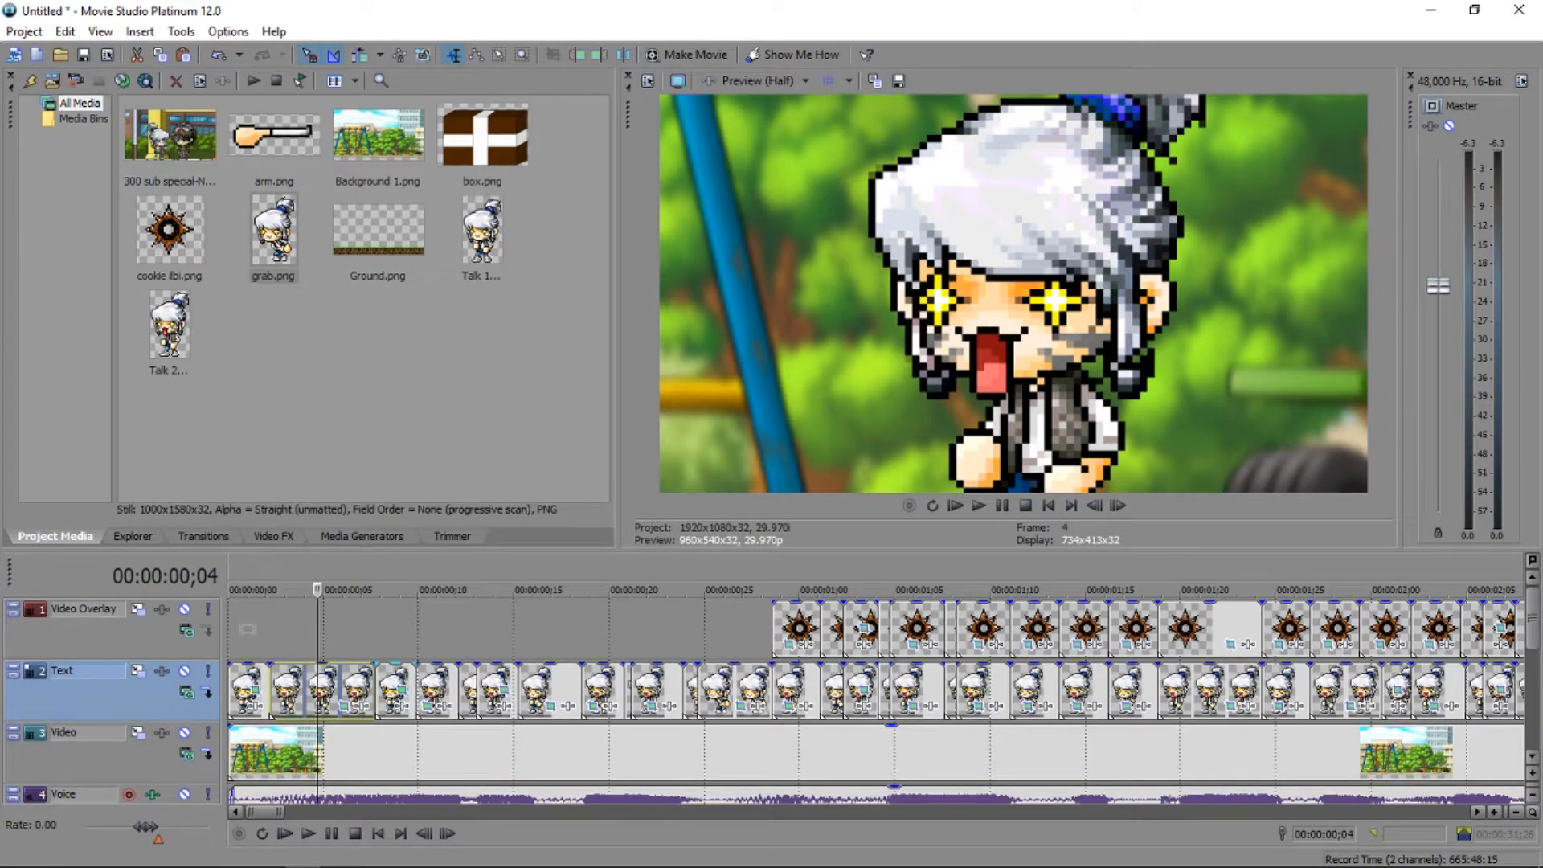
pyautogui.click(391, 691)
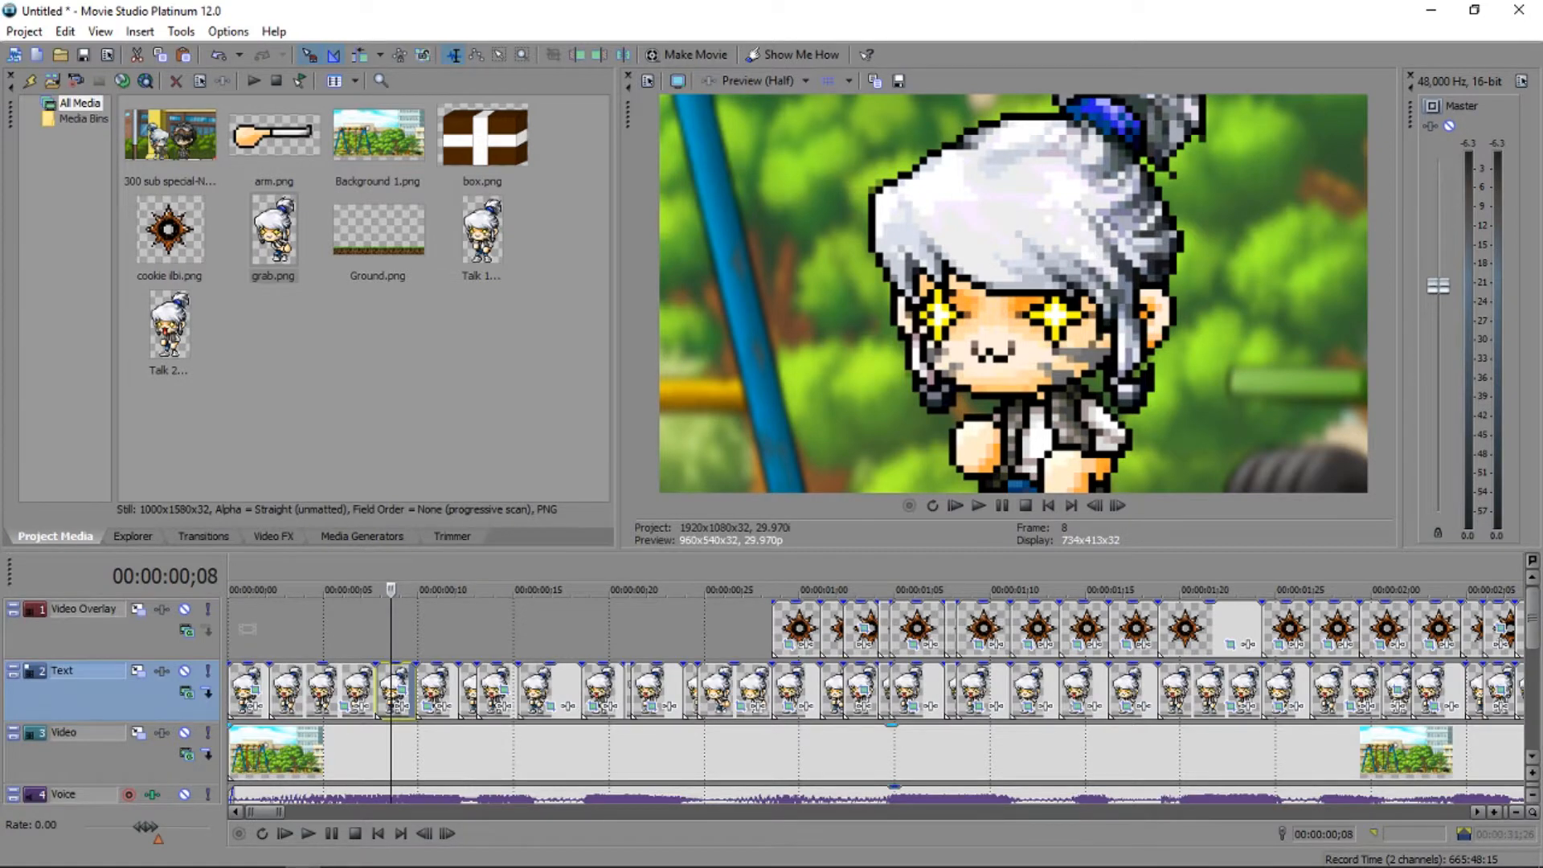
pyautogui.click(594, 690)
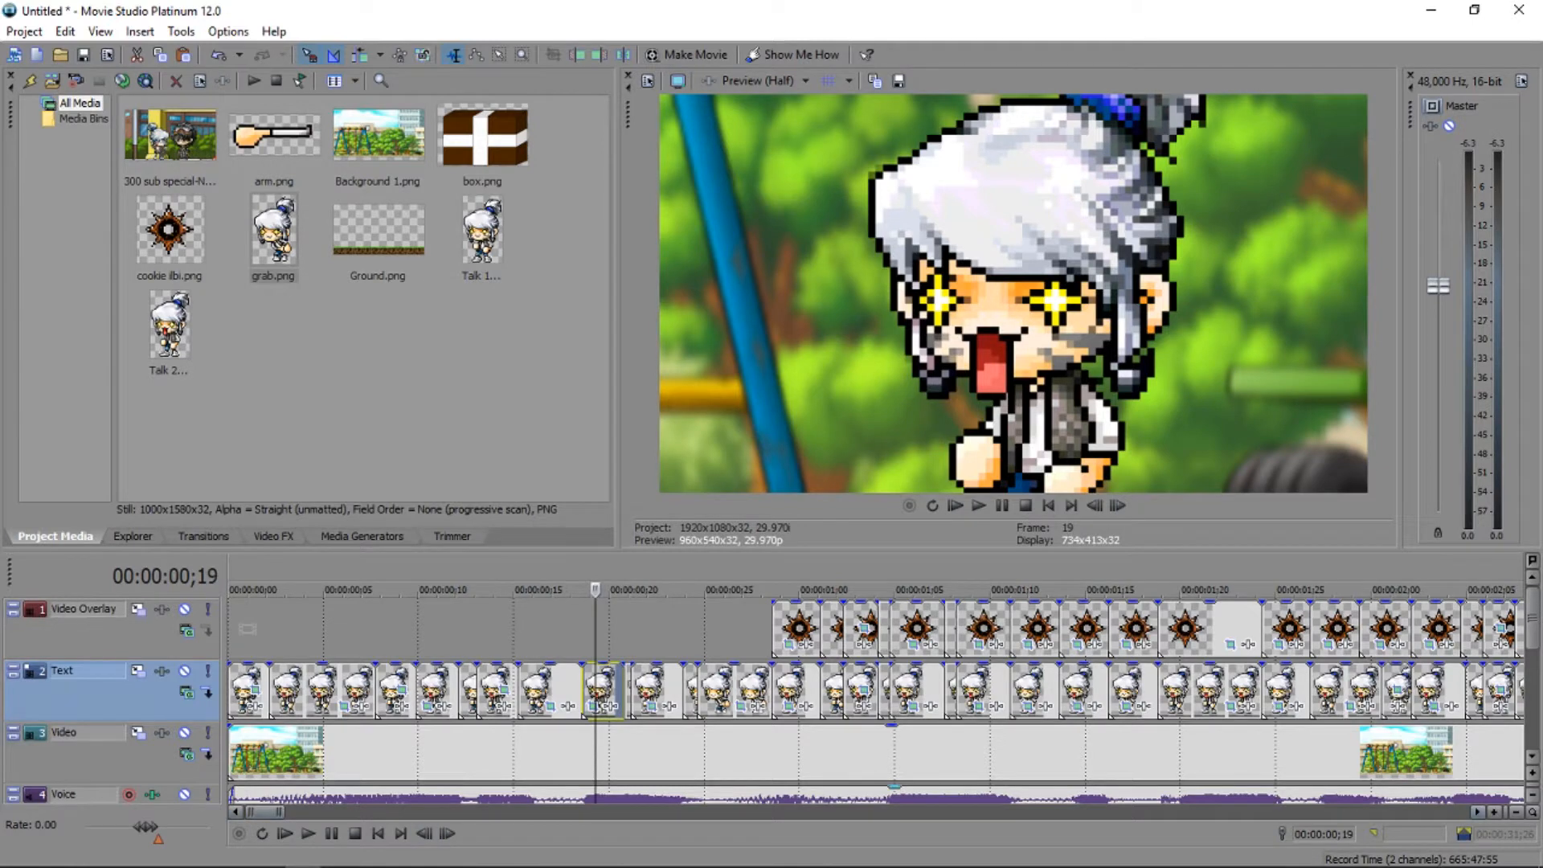
pyautogui.click(386, 795)
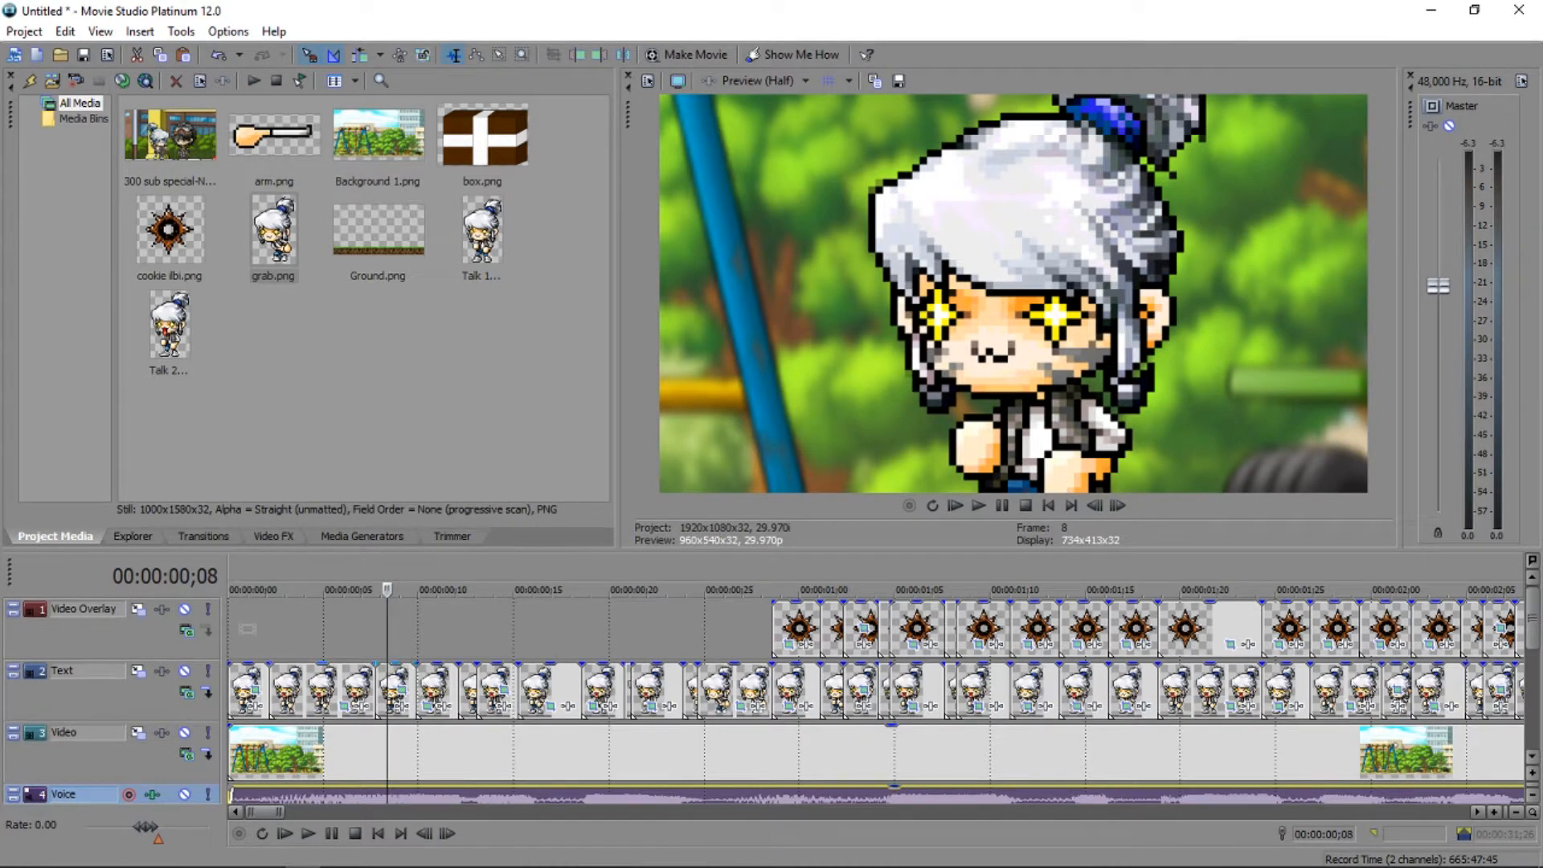
pyautogui.click(325, 689)
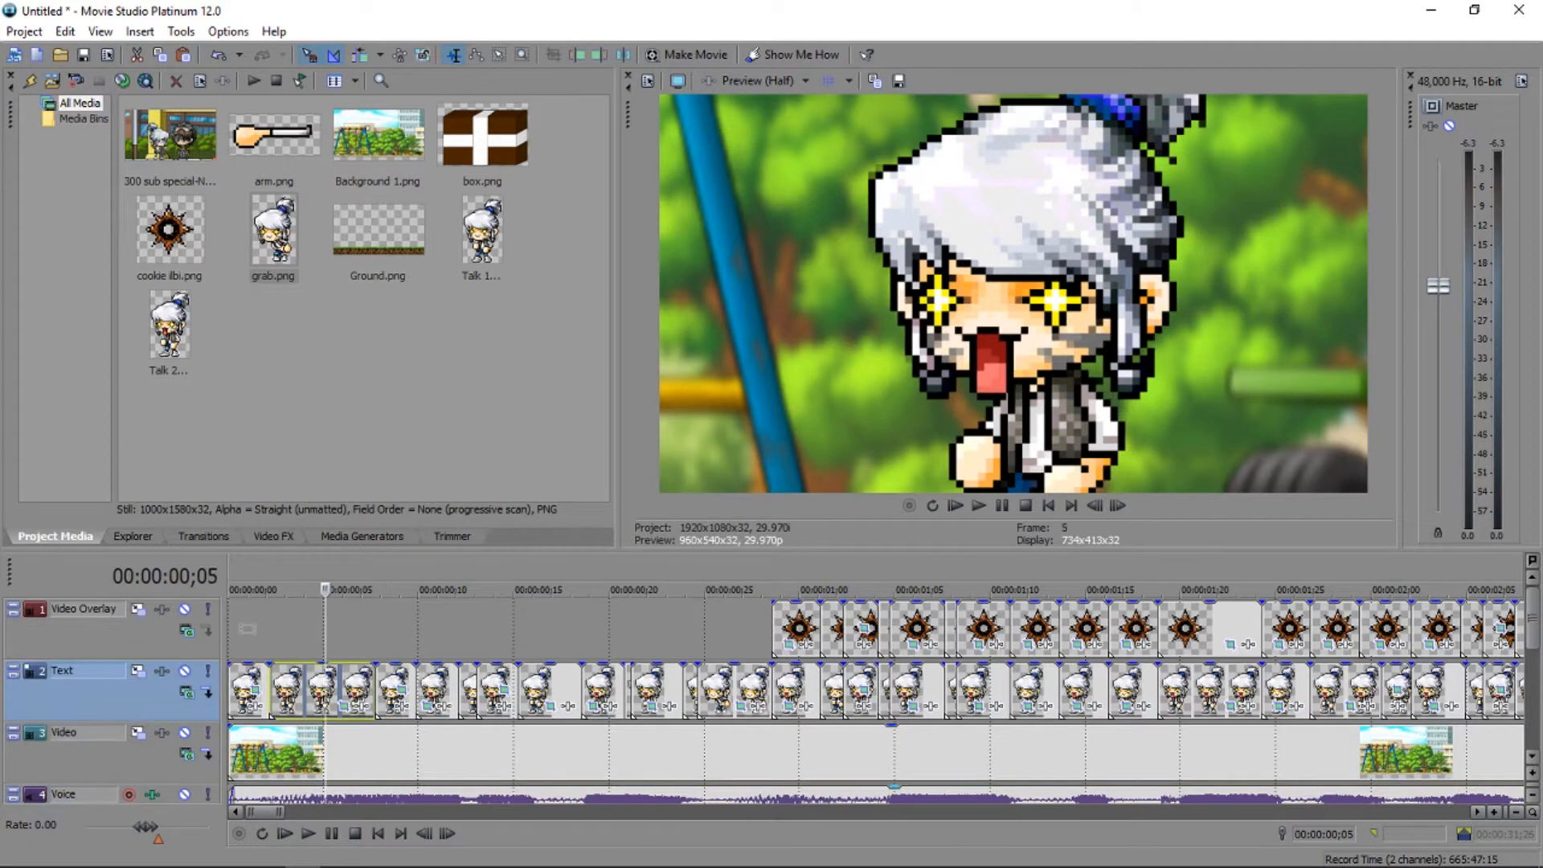
pyautogui.click(402, 795)
pyautogui.click(434, 691)
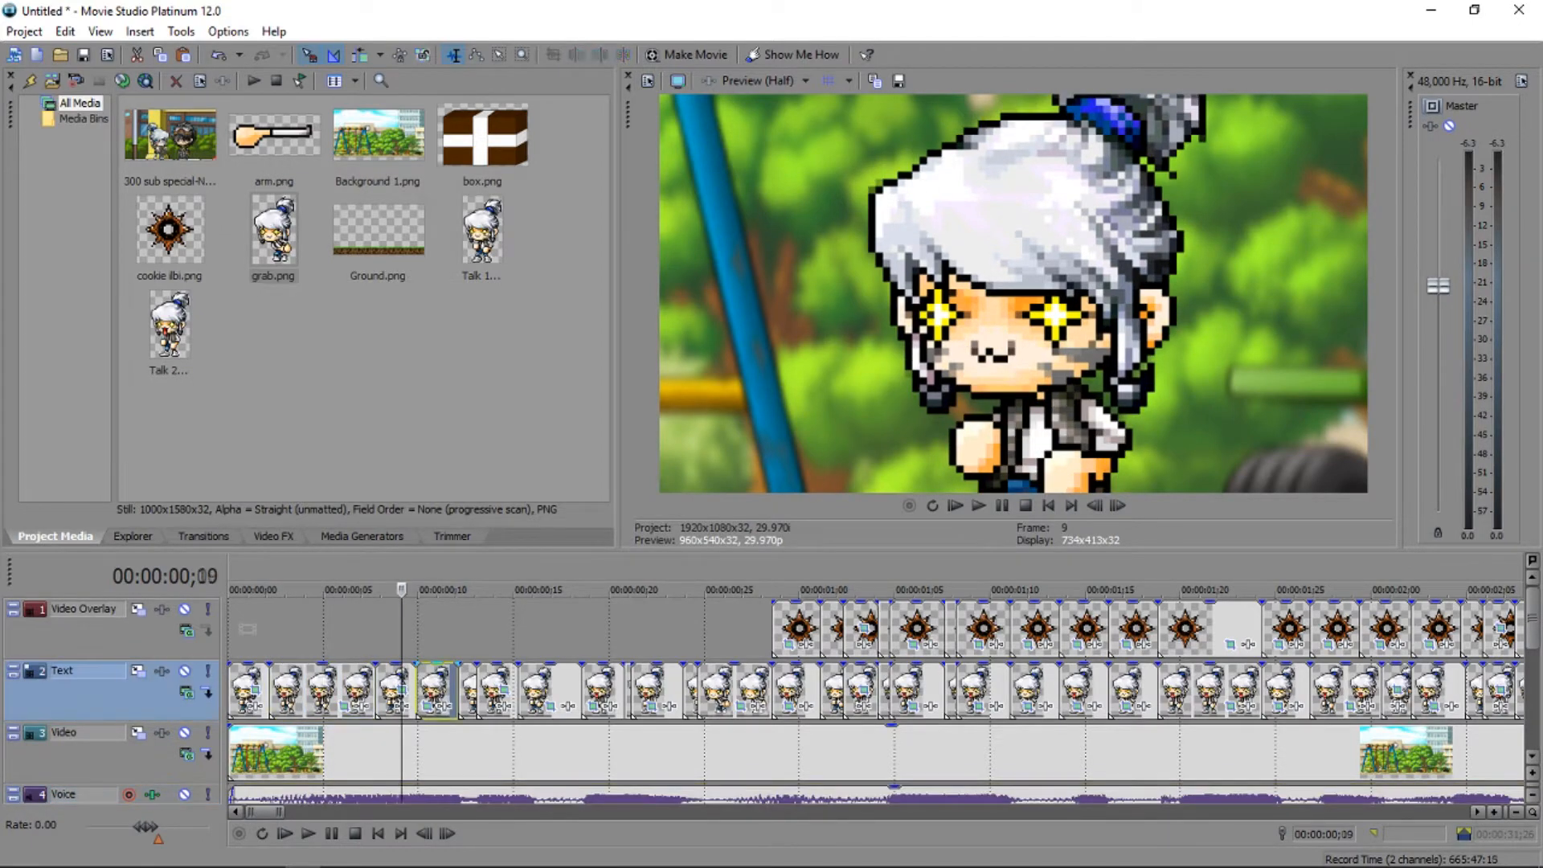
# Examine individual talking frames on the Text track at single-frame scale, viewing 00:00:00;10 and 00:00:00;08.
pyautogui.scroll(2, 434, 692)
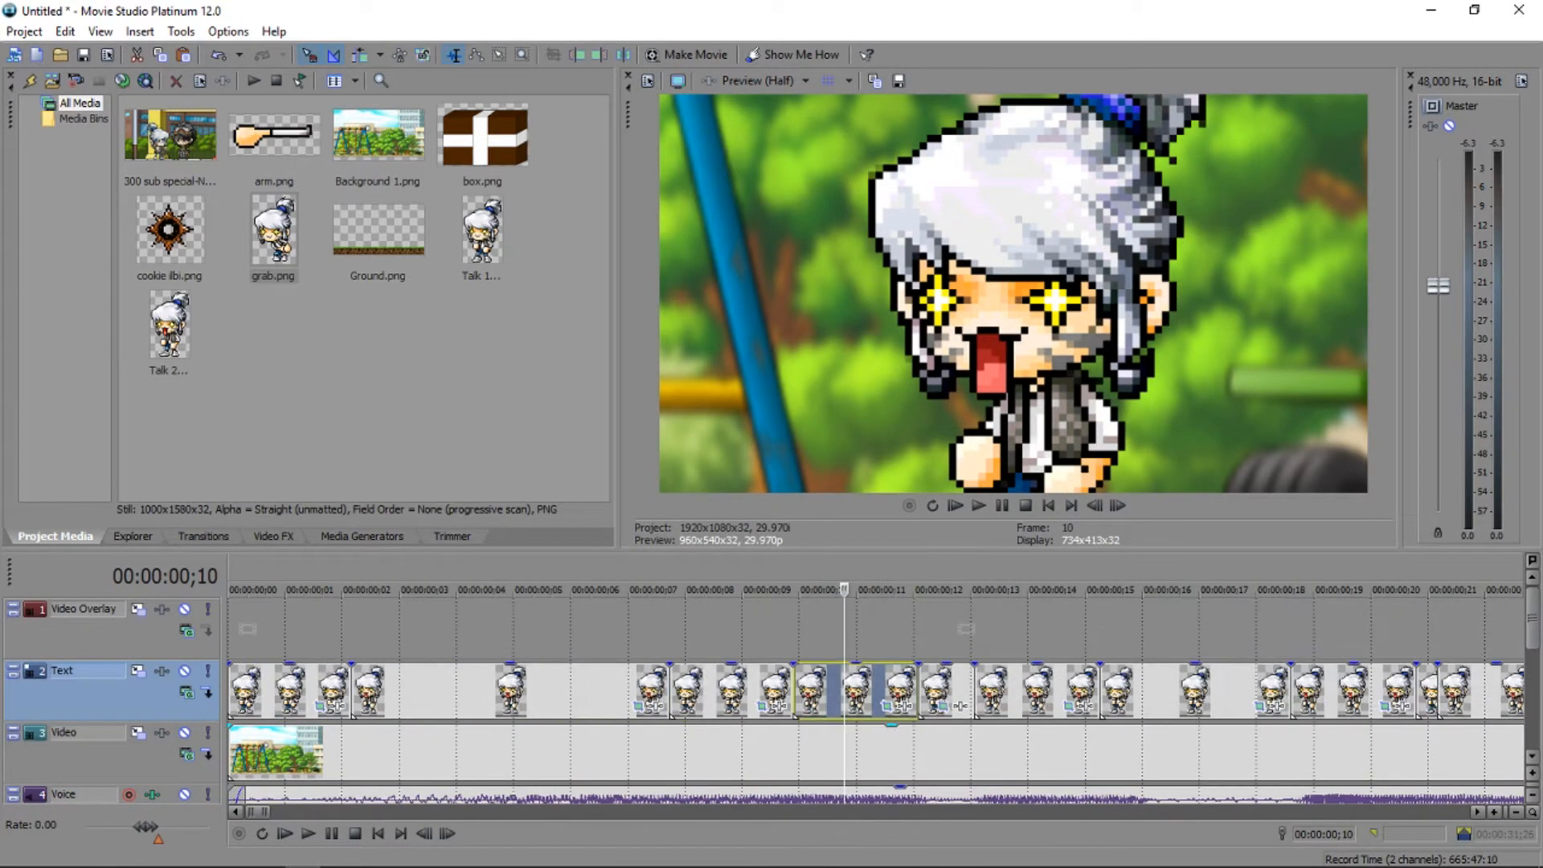
pyautogui.click(445, 689)
pyautogui.click(826, 689)
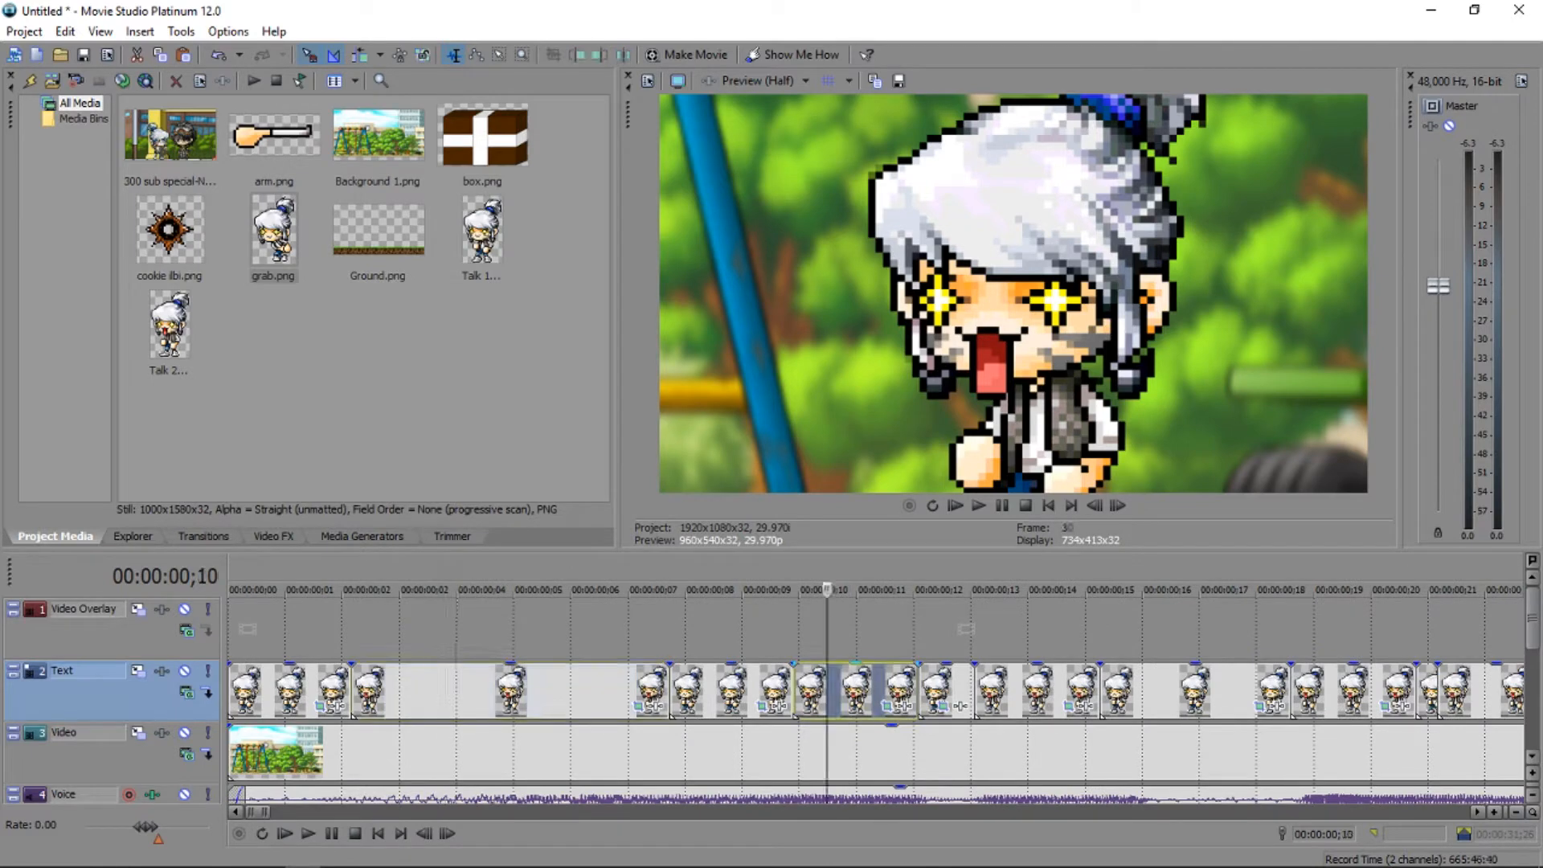
pyautogui.click(740, 689)
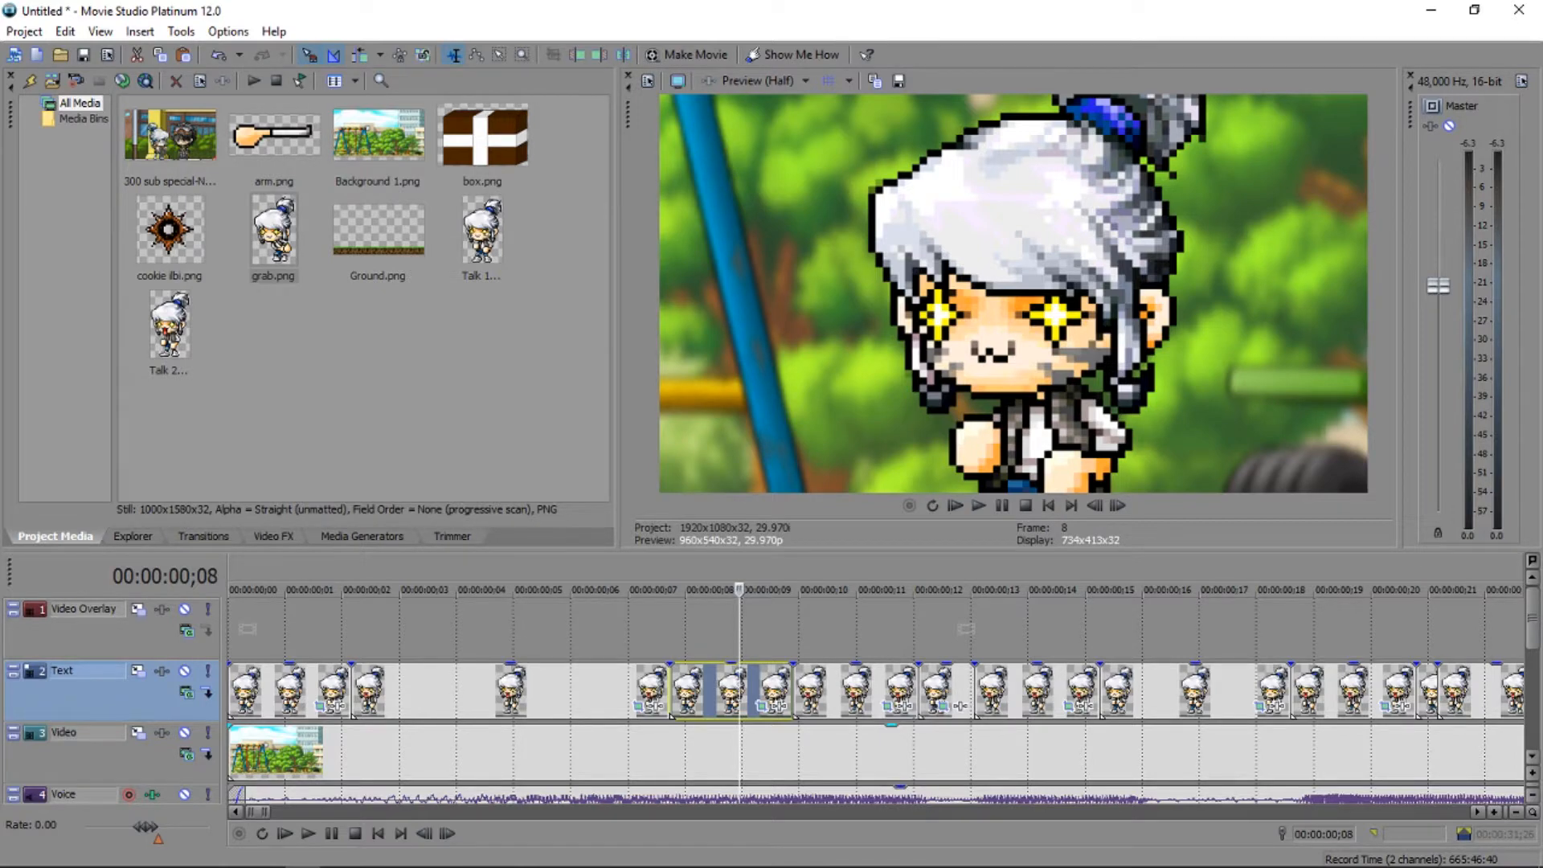
# Inspect where the cookie overlay frames begin near 00:00:00;27 and view the second background clip at 00:00:04;18.
pyautogui.scroll(-10, 876, 691)
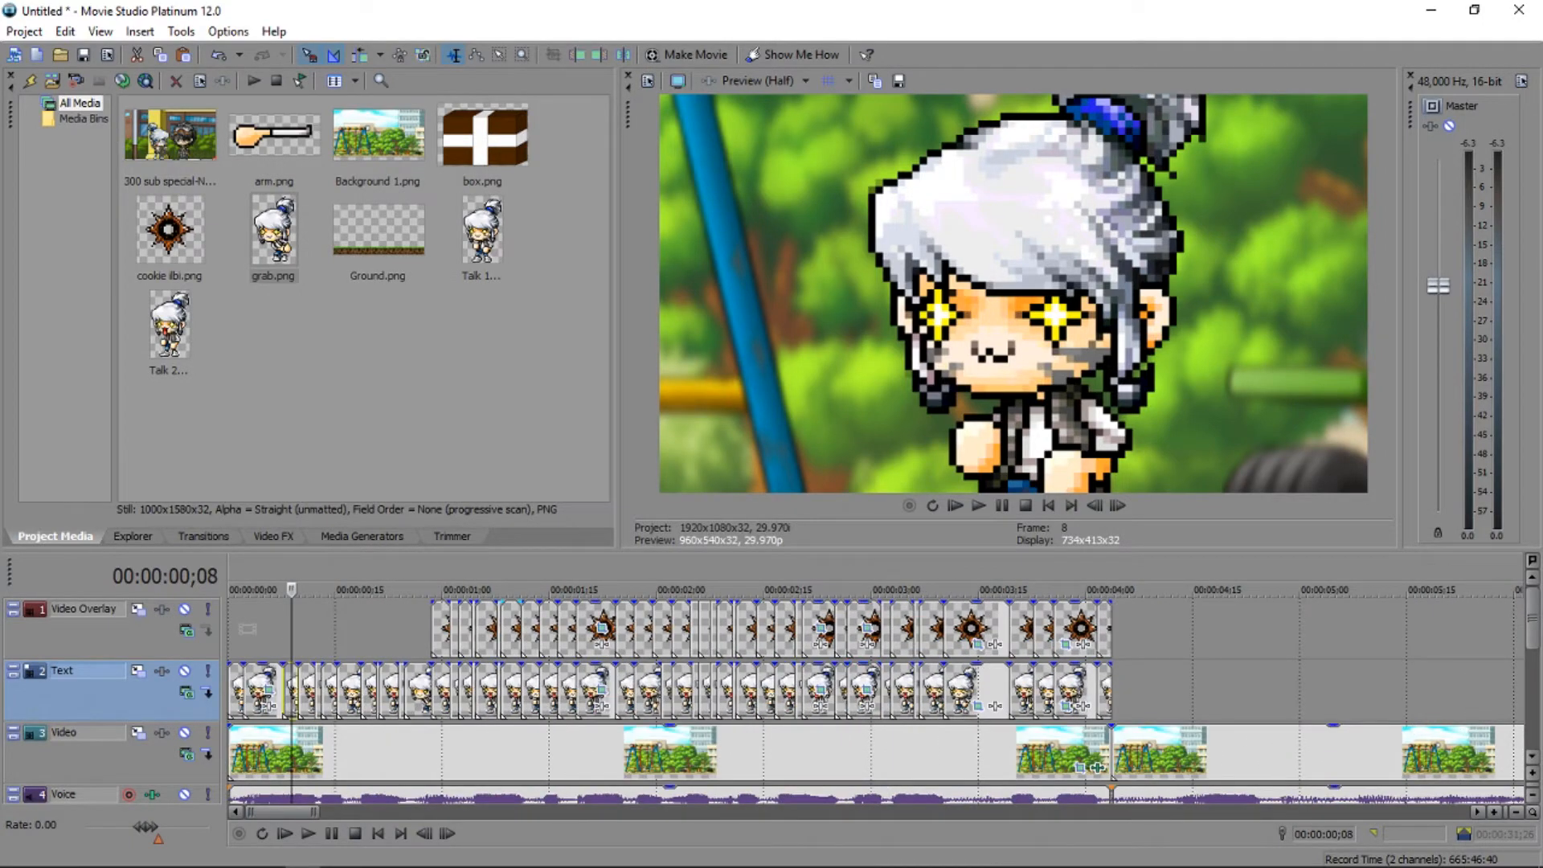
pyautogui.click(502, 629)
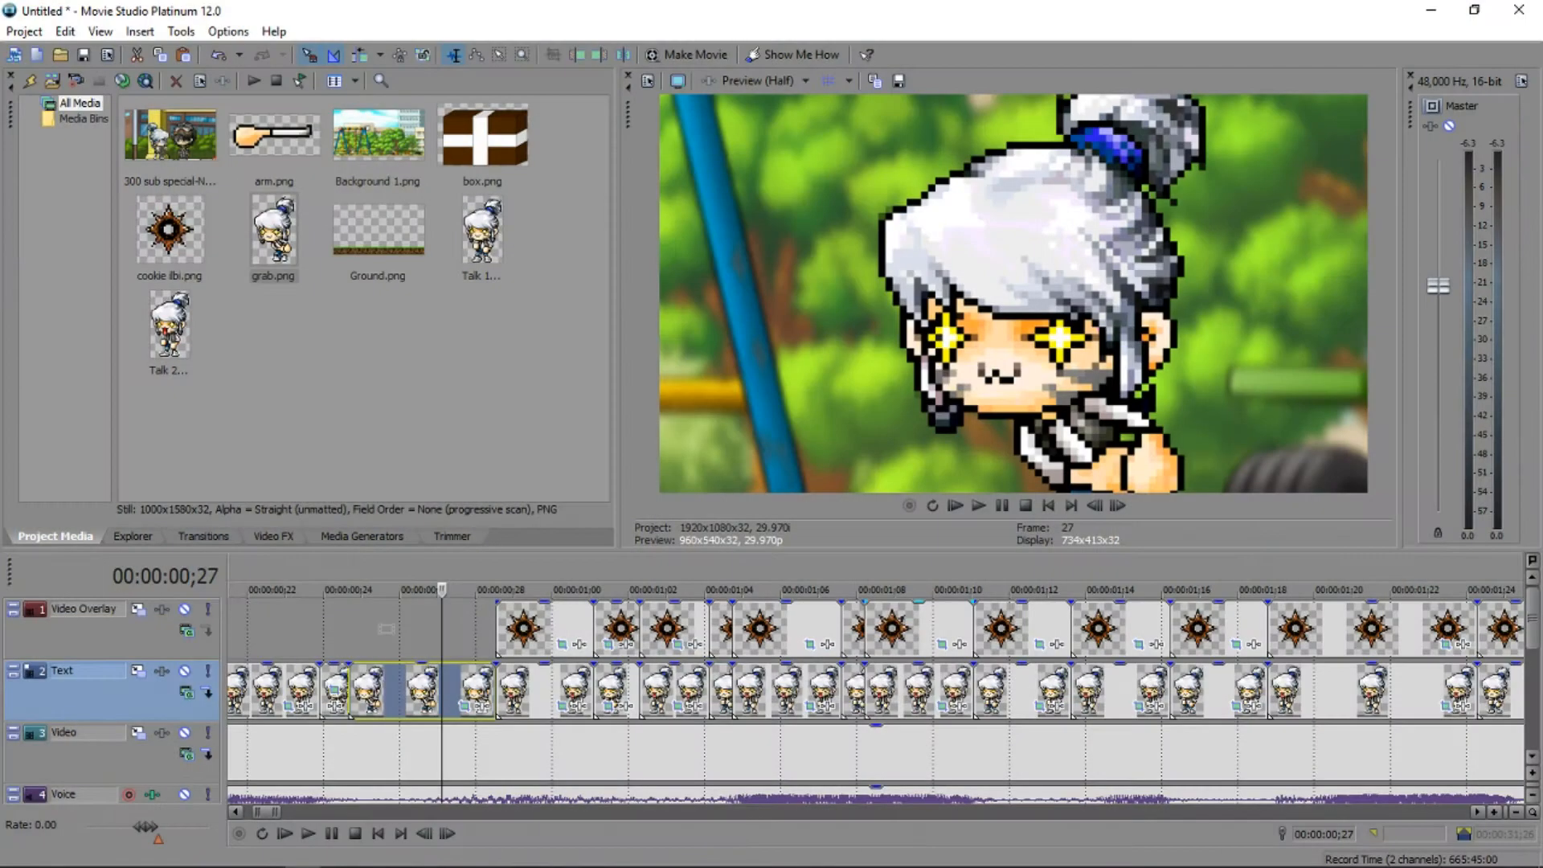
pyautogui.scroll(-3, 876, 692)
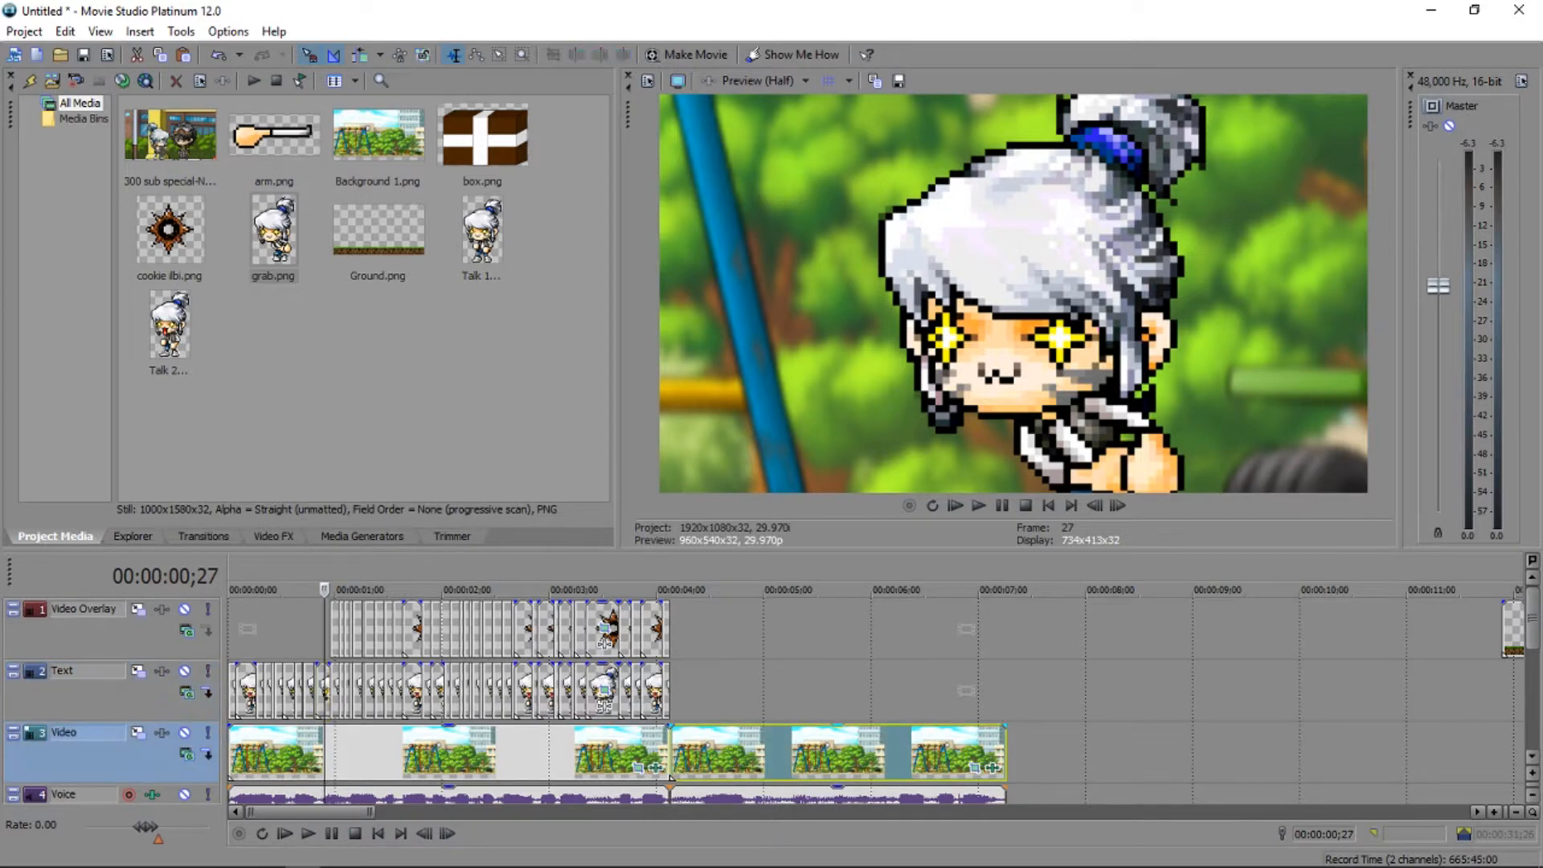
pyautogui.click(723, 751)
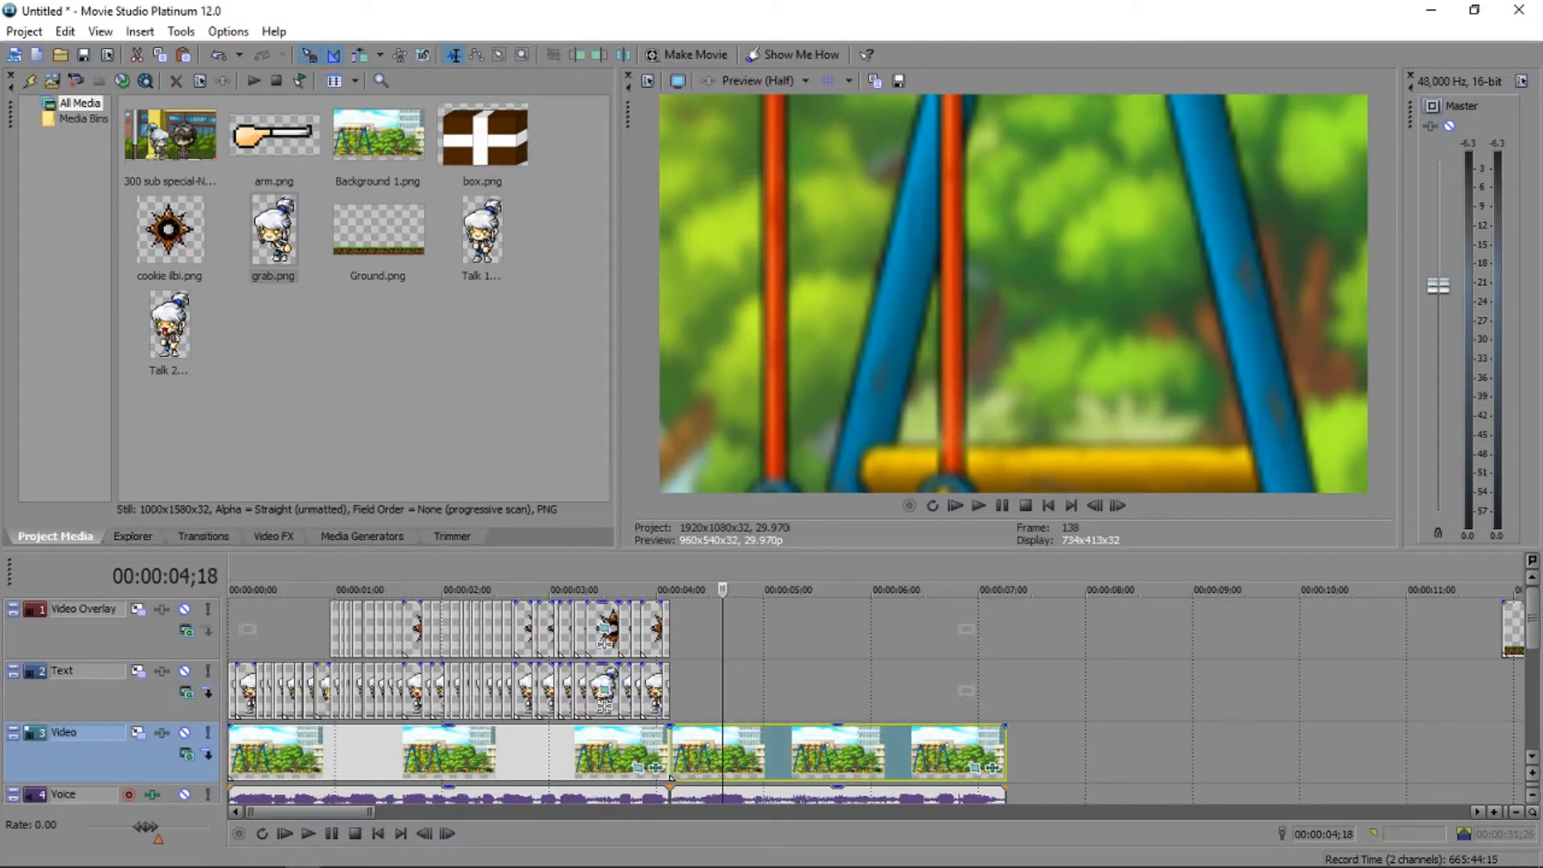
pyautogui.scroll(-2, 669, 778)
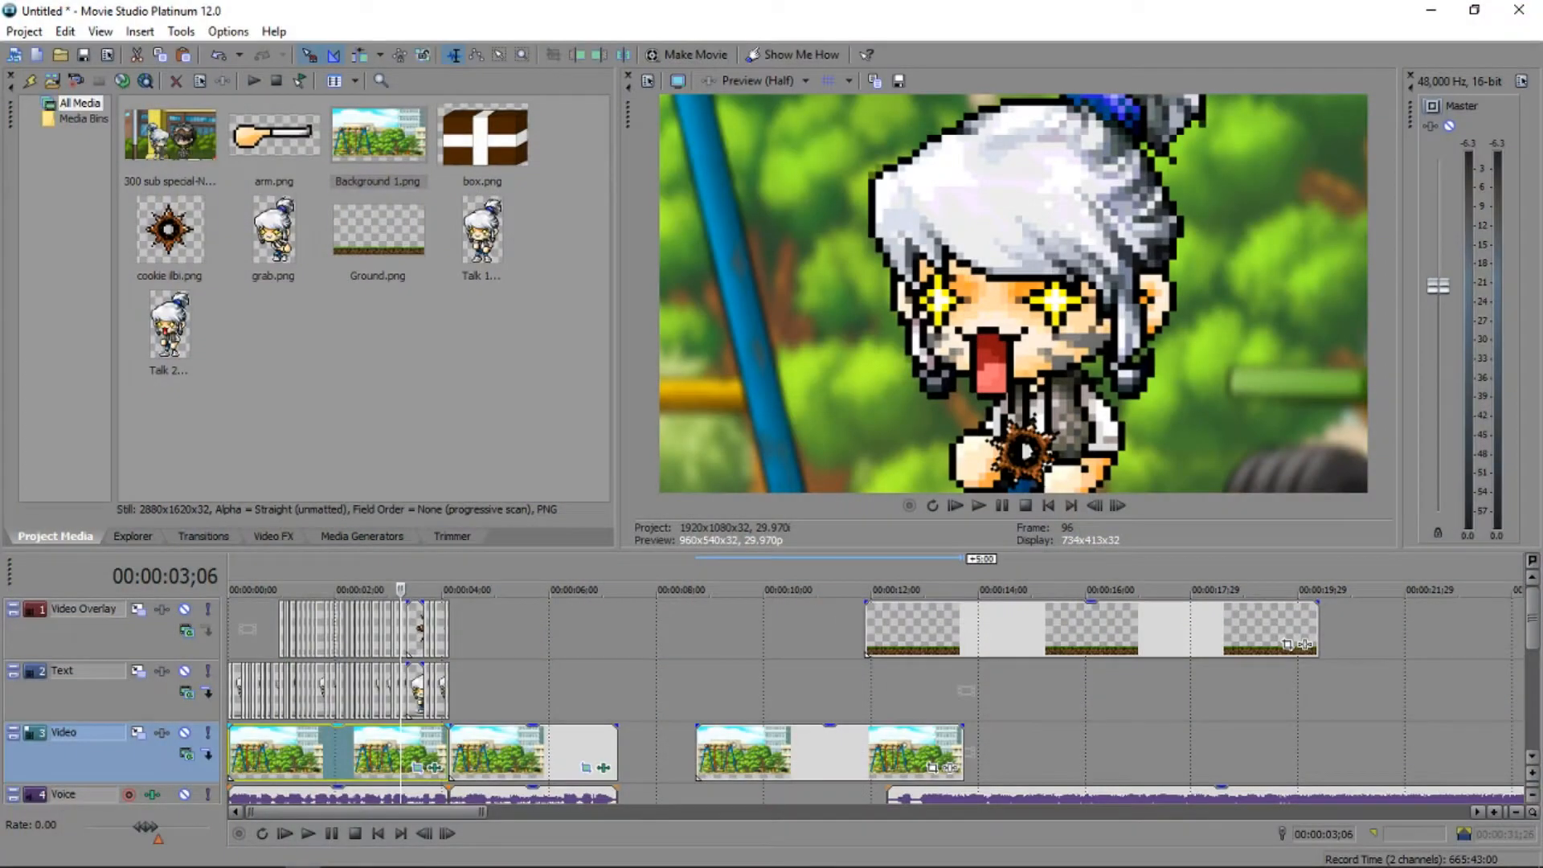
# Set the first background clip's Gaussian Blur to a horizontal range of 0.0068 and a vertical range of 0.0136.
pyautogui.click(435, 767)
pyautogui.moveTo(582, 262); pyautogui.dragTo(605, 578)
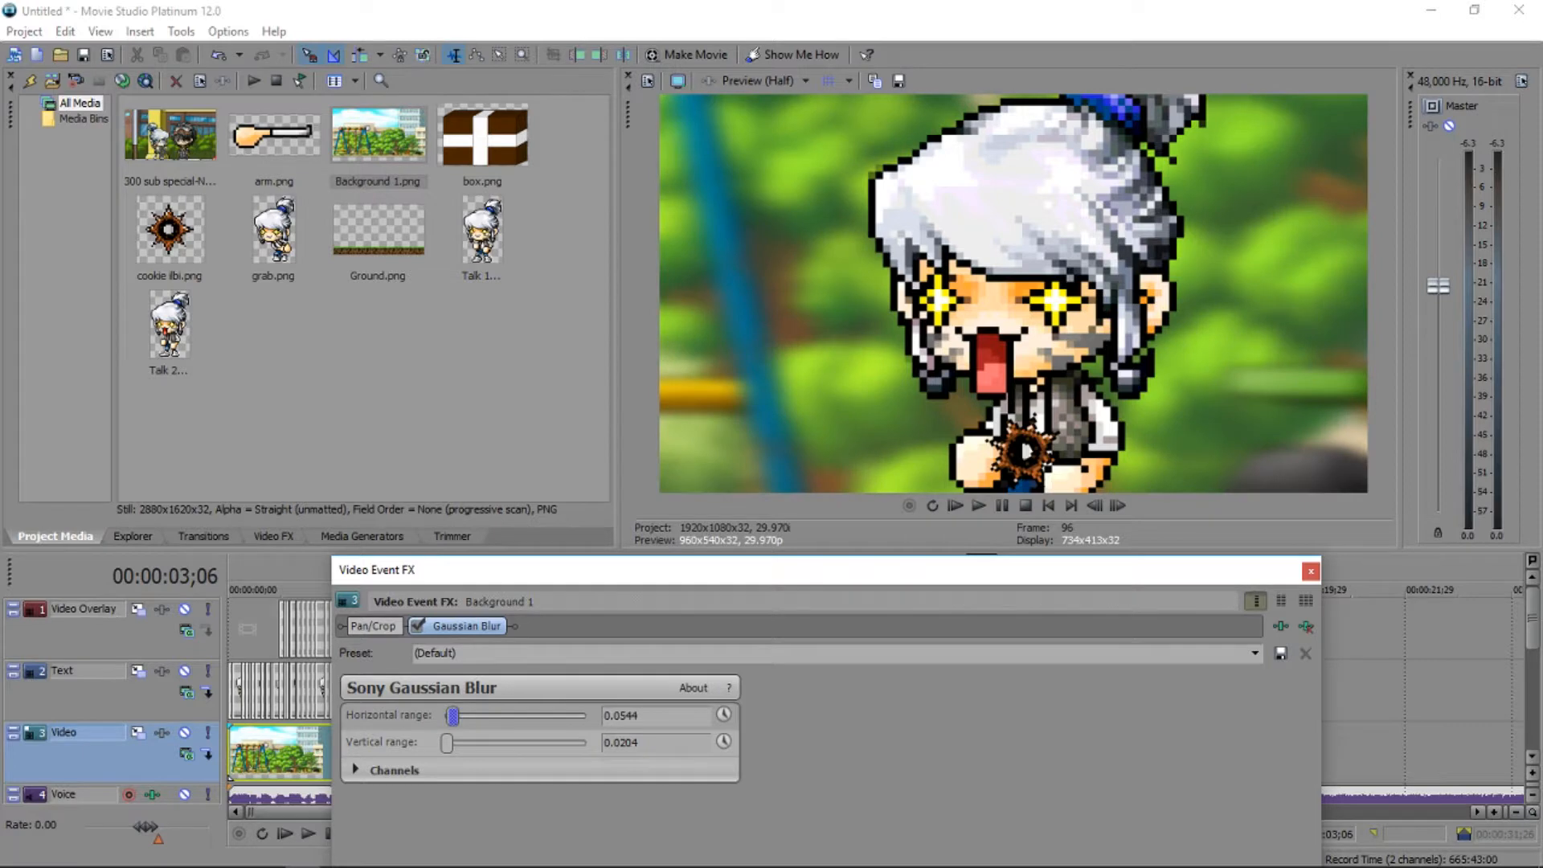
pyautogui.moveTo(449, 715); pyautogui.dragTo(444, 742)
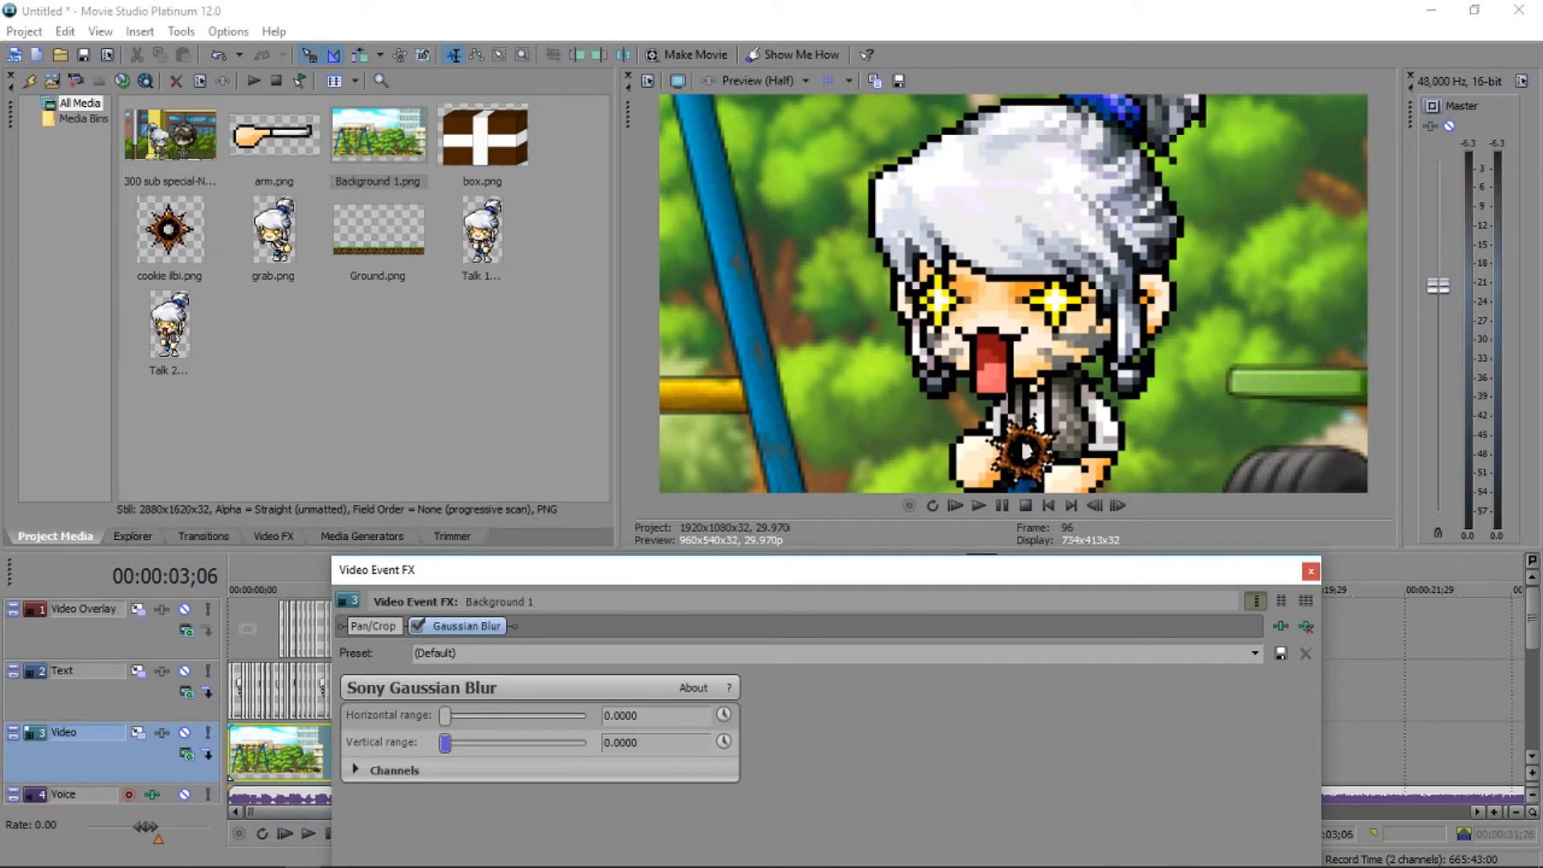
pyautogui.moveTo(445, 743); pyautogui.dragTo(446, 716)
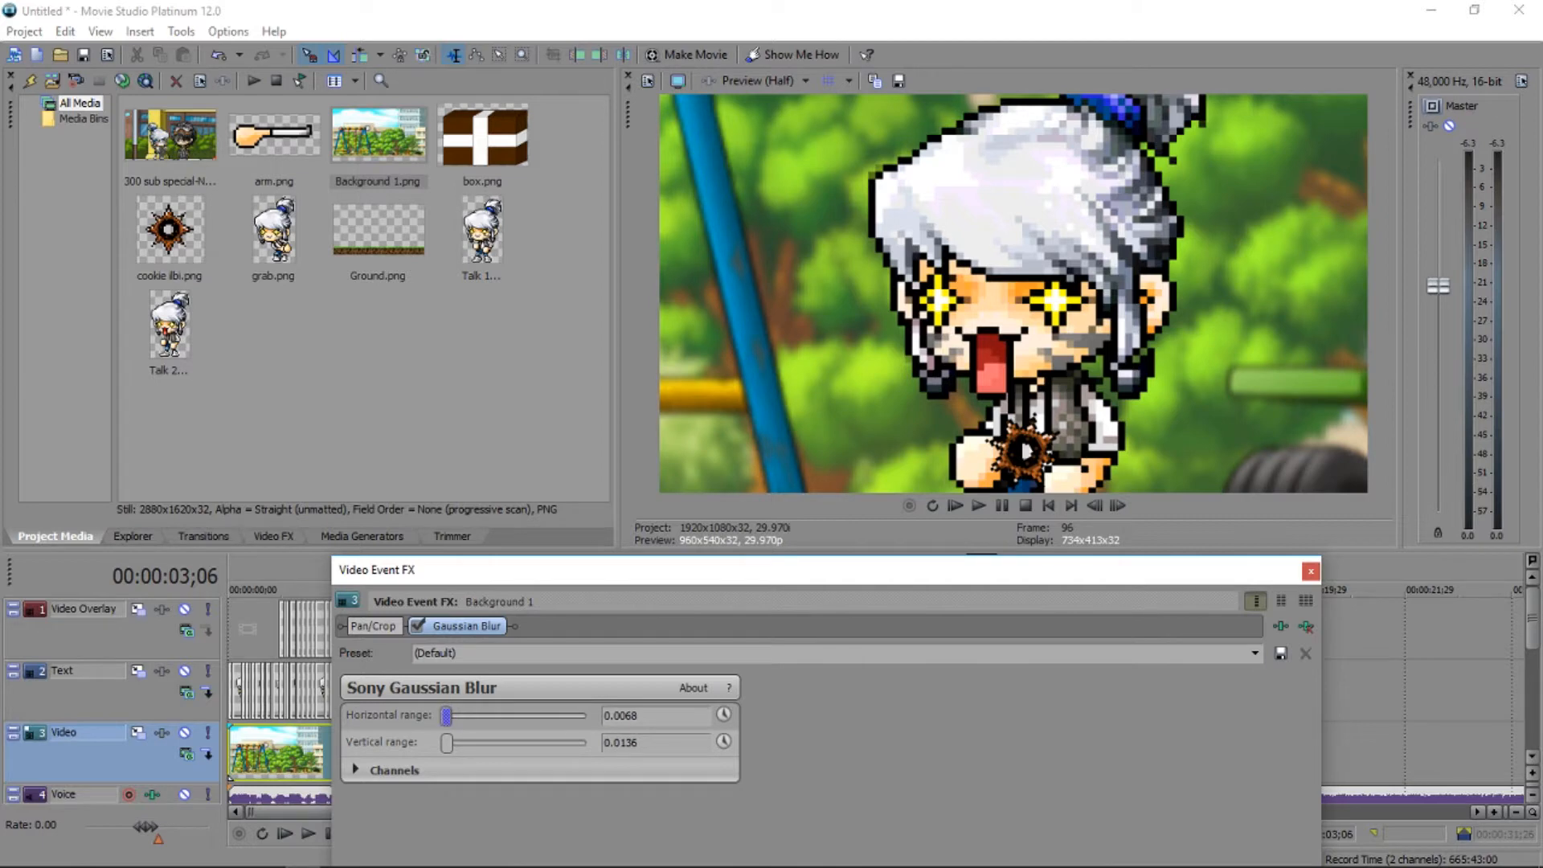
pyautogui.click(1310, 571)
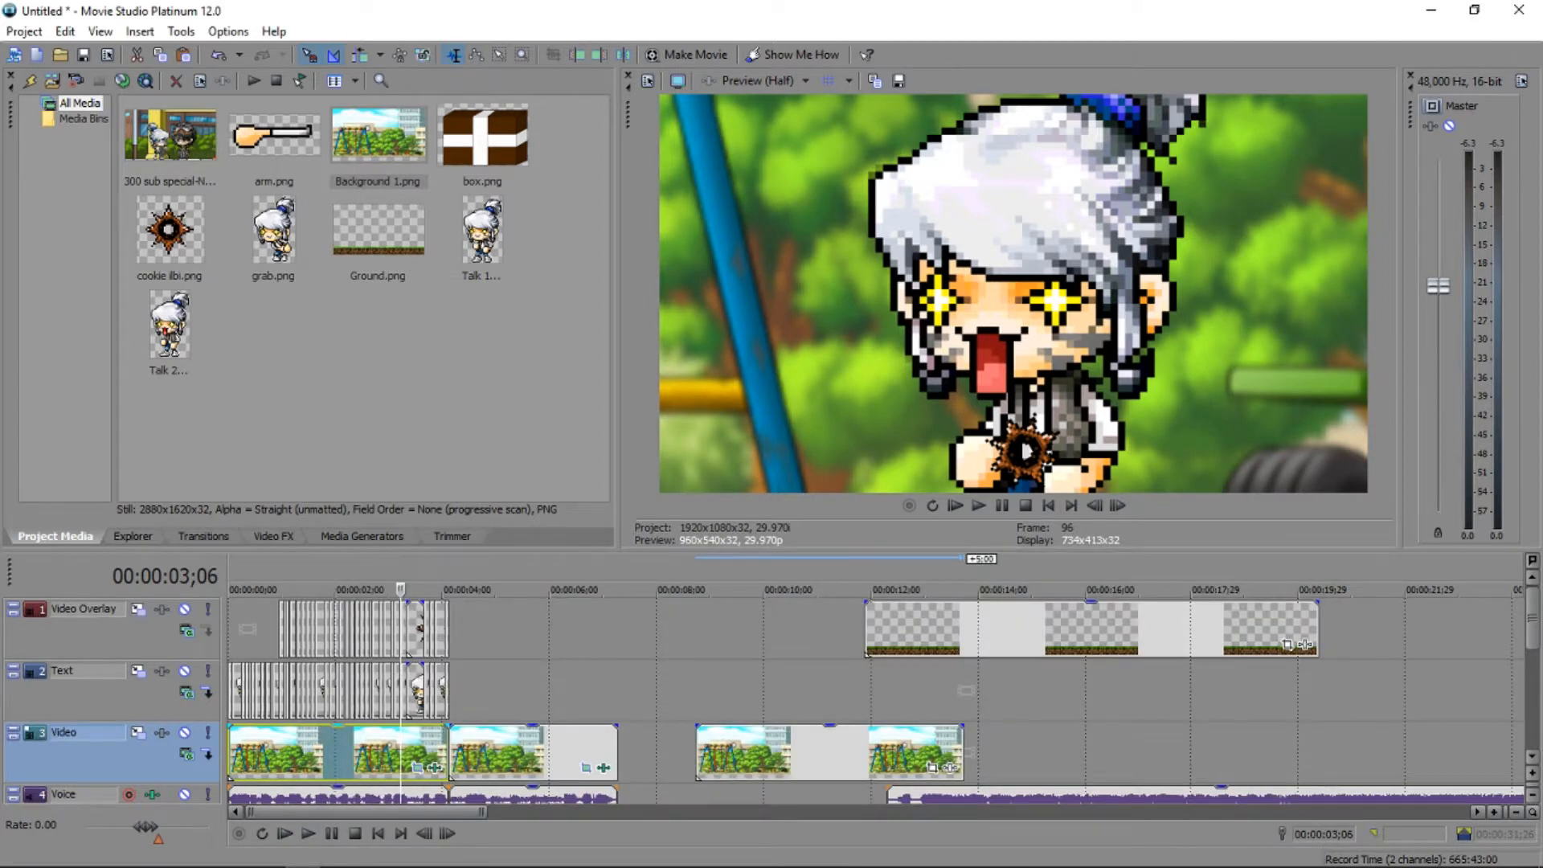
pyautogui.click(524, 753)
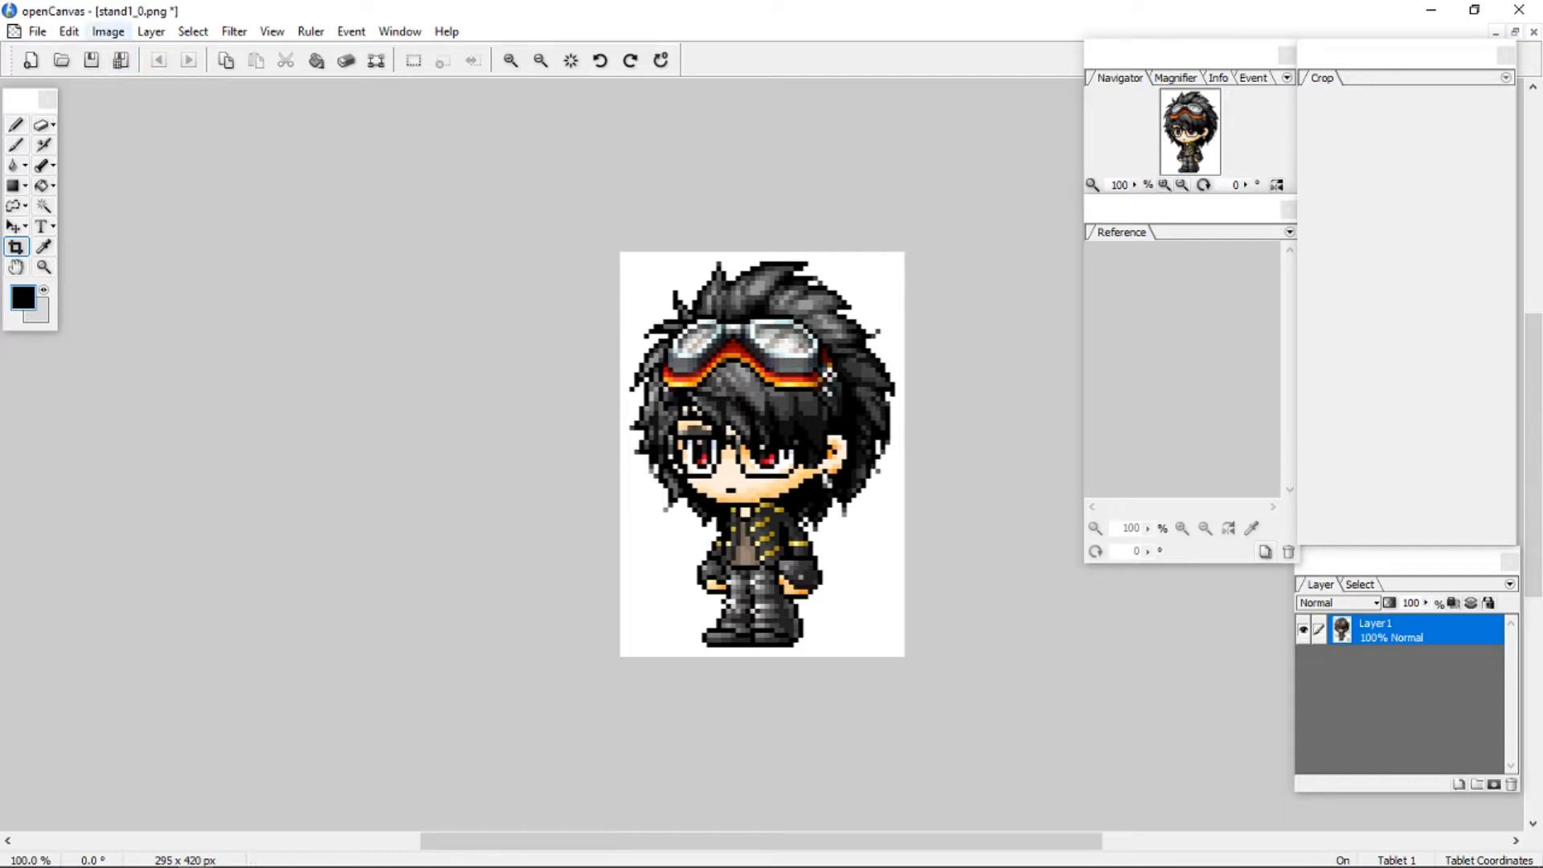
# Enlarge the canvas of stand1_0.png to 1920 by 1080 pixels in openCanvas.
pyautogui.click(108, 31)
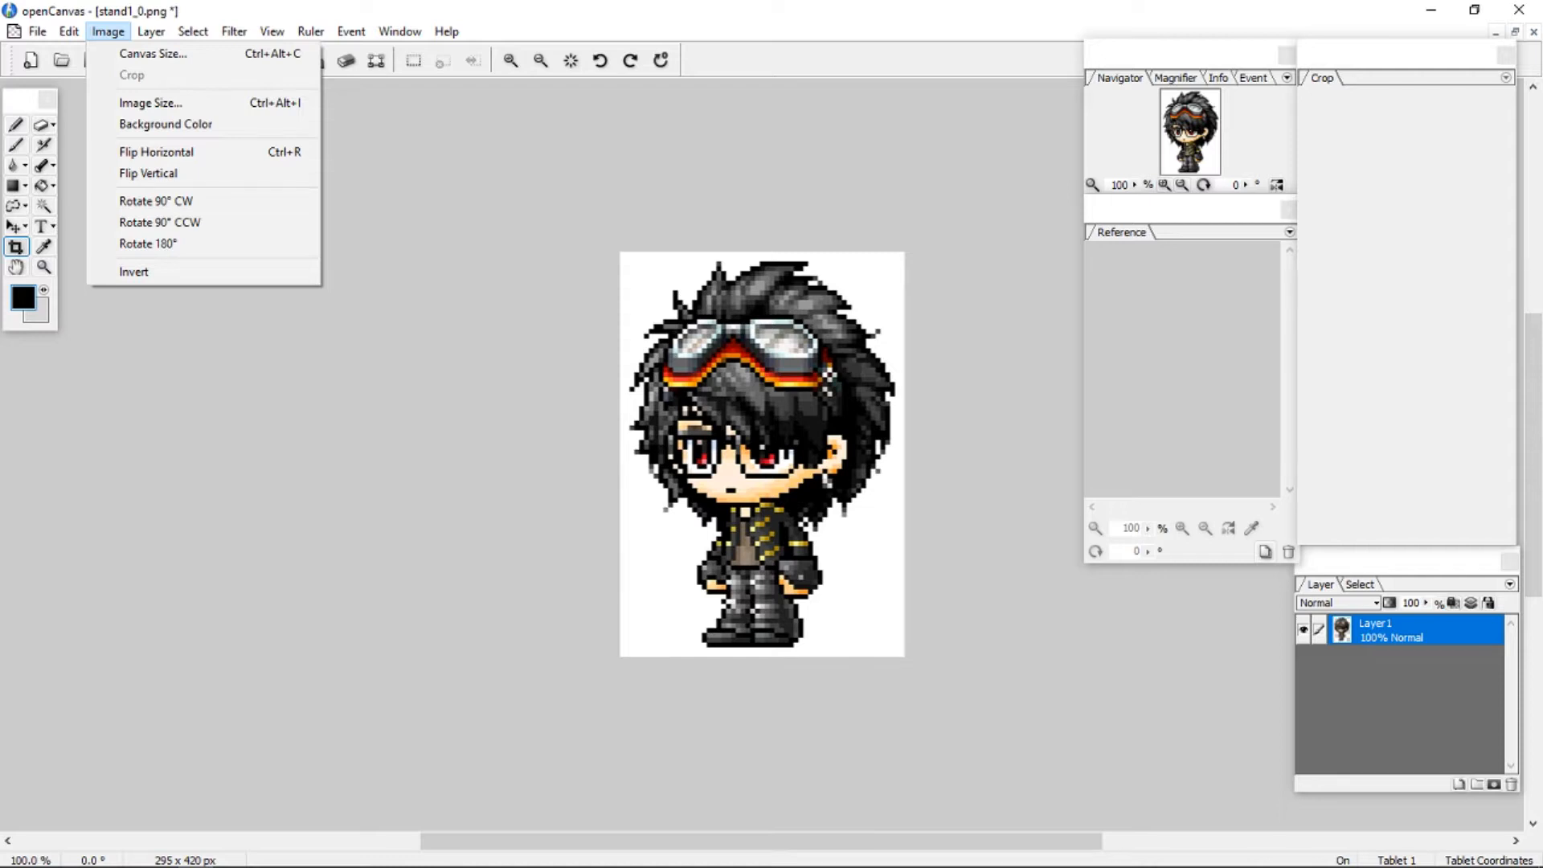
pyautogui.click(153, 54)
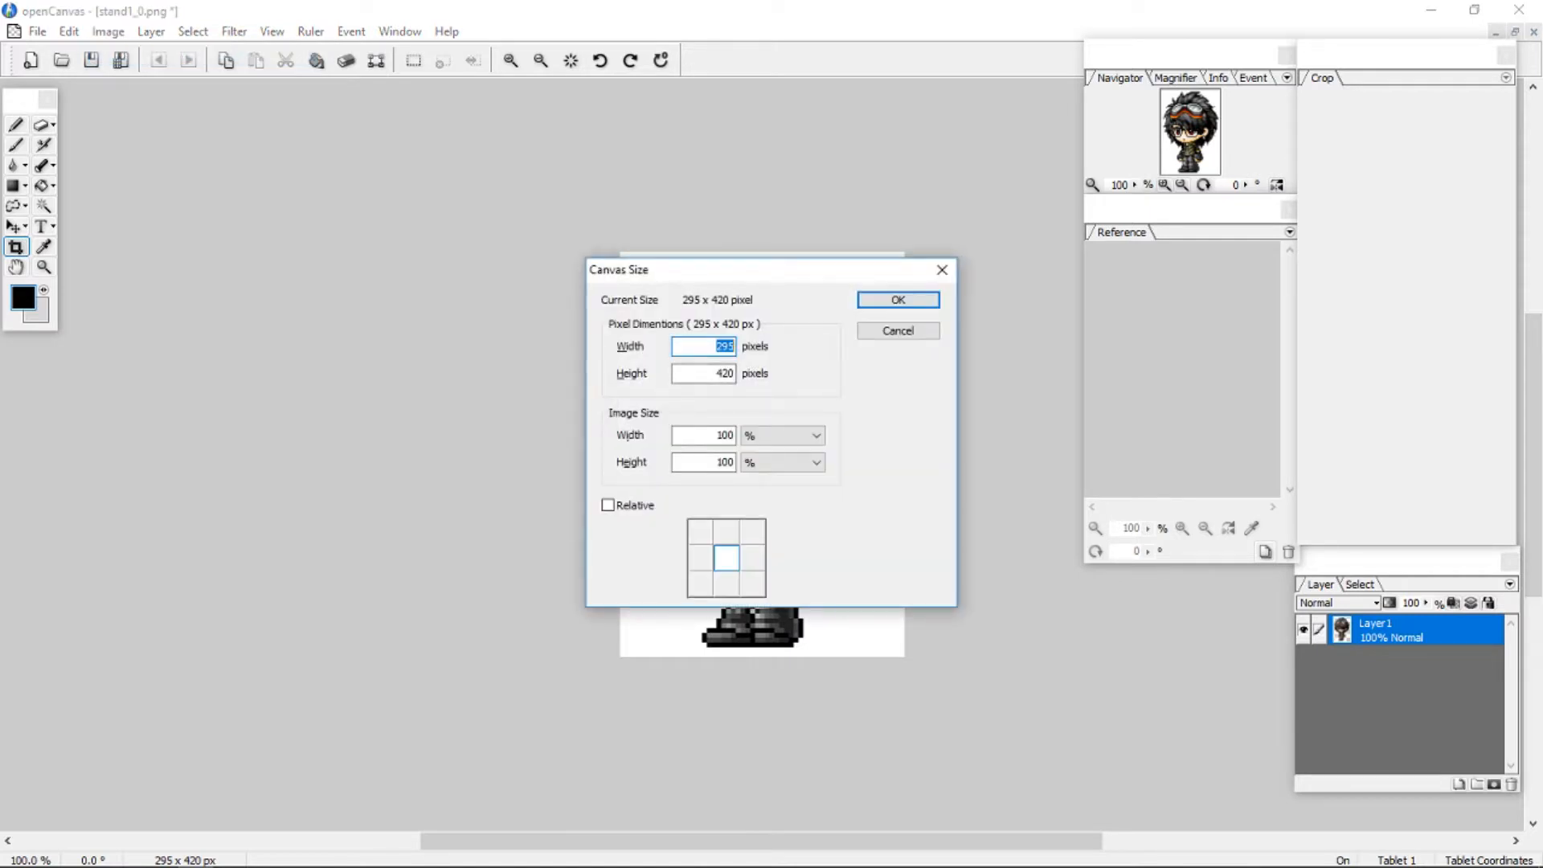
pyautogui.write('1920')
pyautogui.press('Tab')
pyautogui.write('1080')
pyautogui.press('Return')
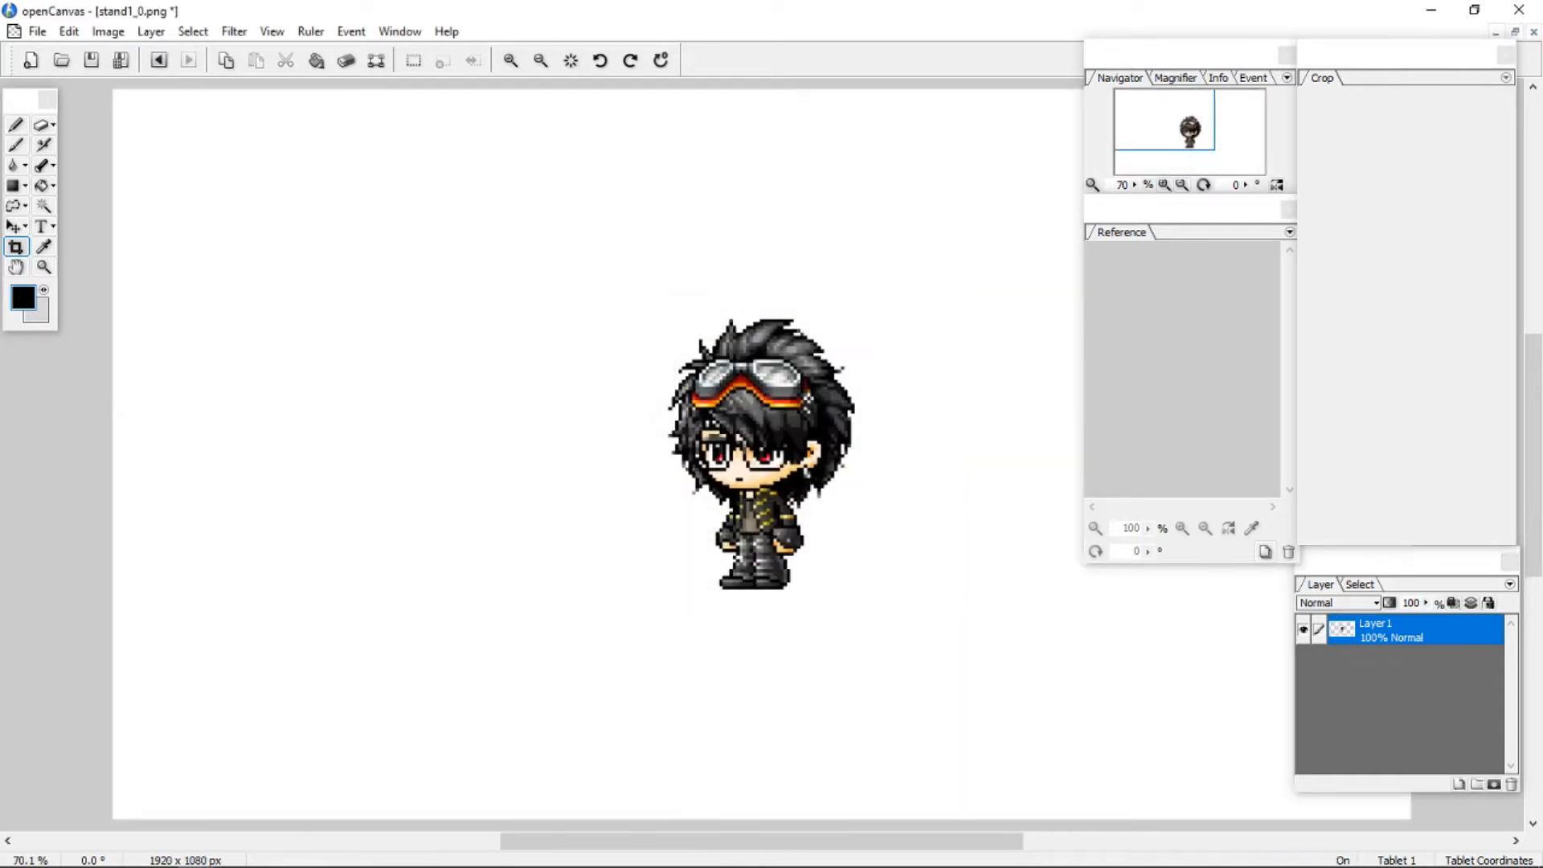
# Scale the sprite with Free Transform to 284.7% width and 267.0% height, positioned to fill the canvas height.
pyautogui.scroll(-5, 625, 398)
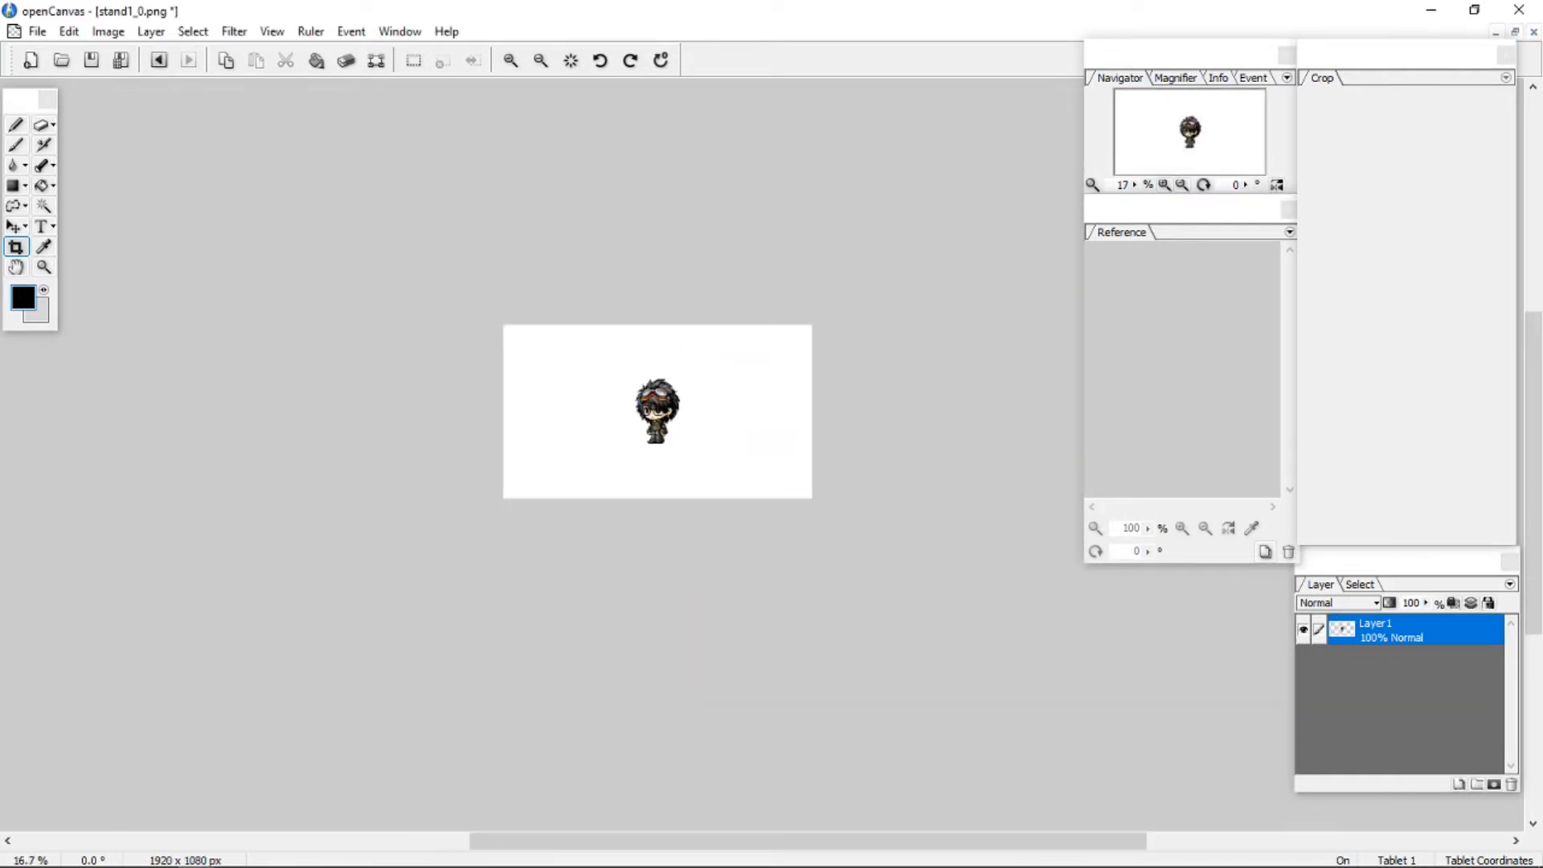
pyautogui.click(376, 60)
pyautogui.scroll(3, 639, 402)
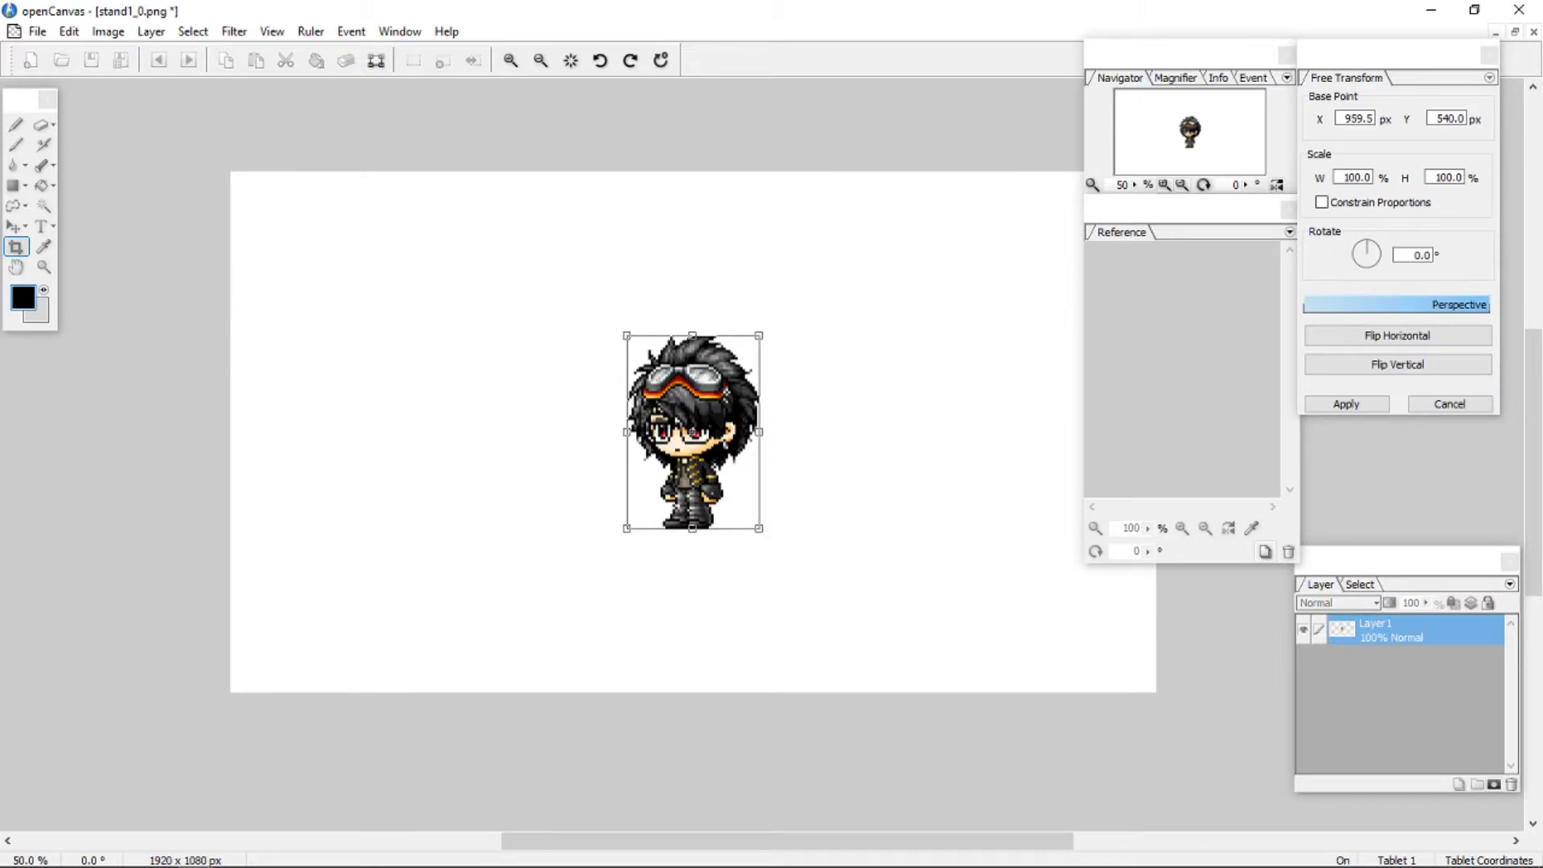
pyautogui.moveTo(627, 336); pyautogui.dragTo(382, 144)
pyautogui.moveTo(499, 405); pyautogui.dragTo(650, 556)
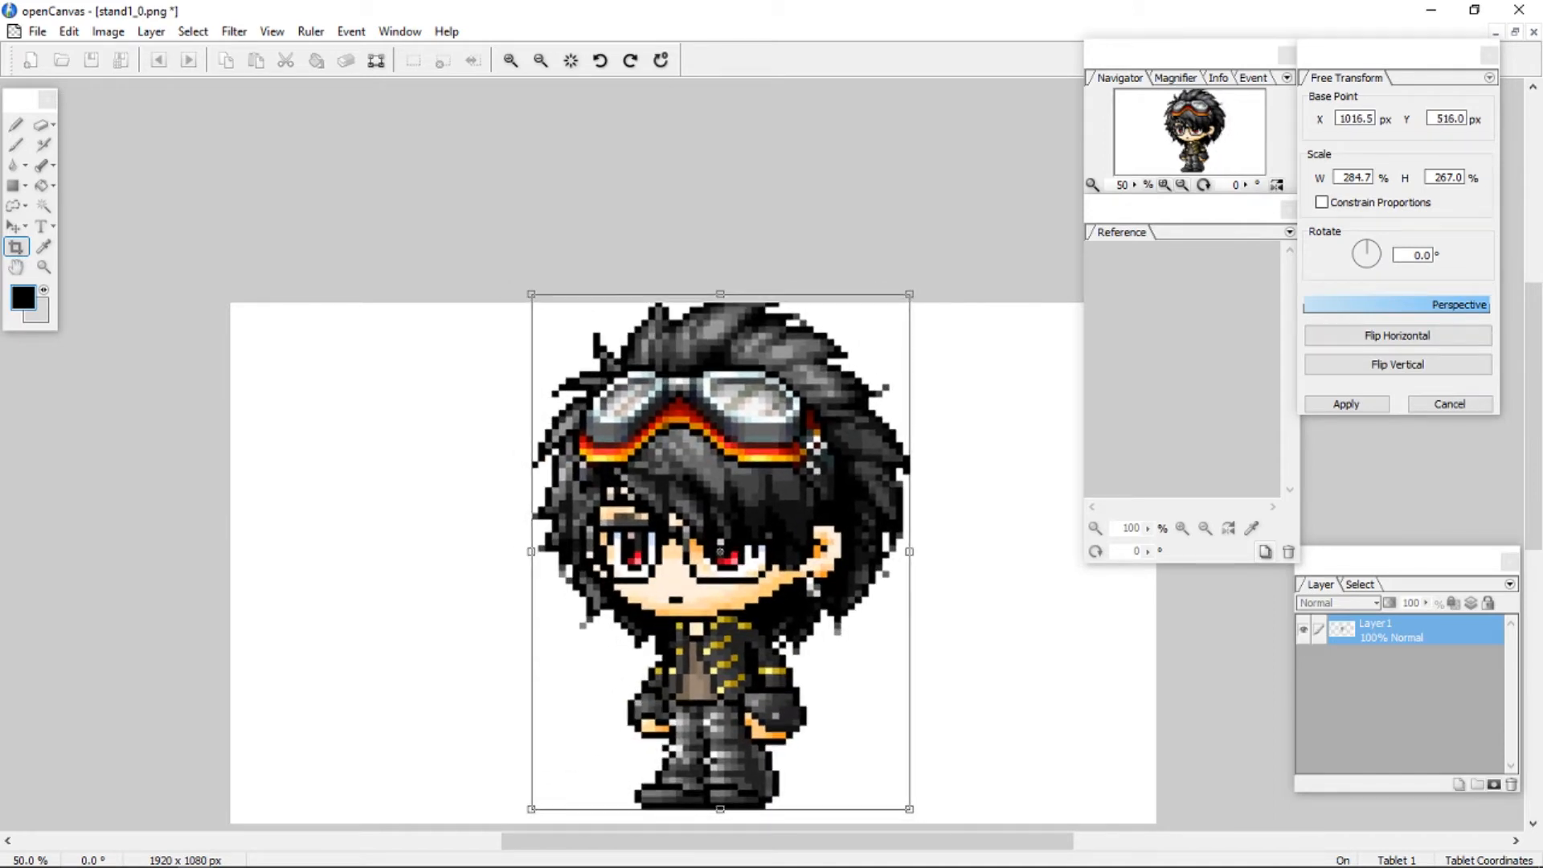
pyautogui.click(1346, 404)
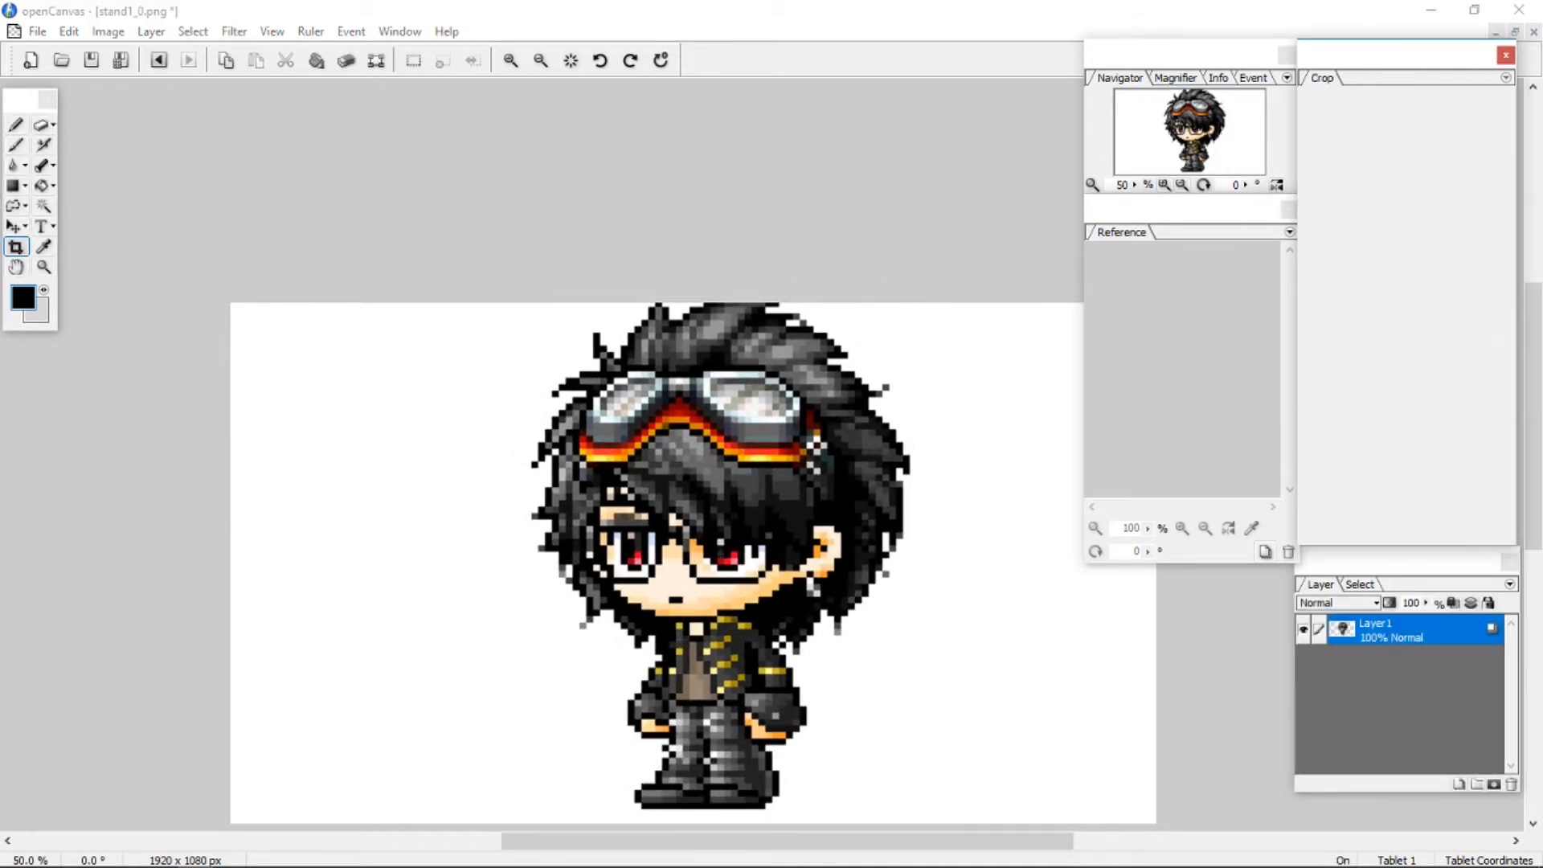
# Inspect the enlarged sprite's pixel edges up close, and undo the transform and canvas enlargement.
pyautogui.scroll(5, 880, 416)
pyautogui.scroll(4, 880, 415)
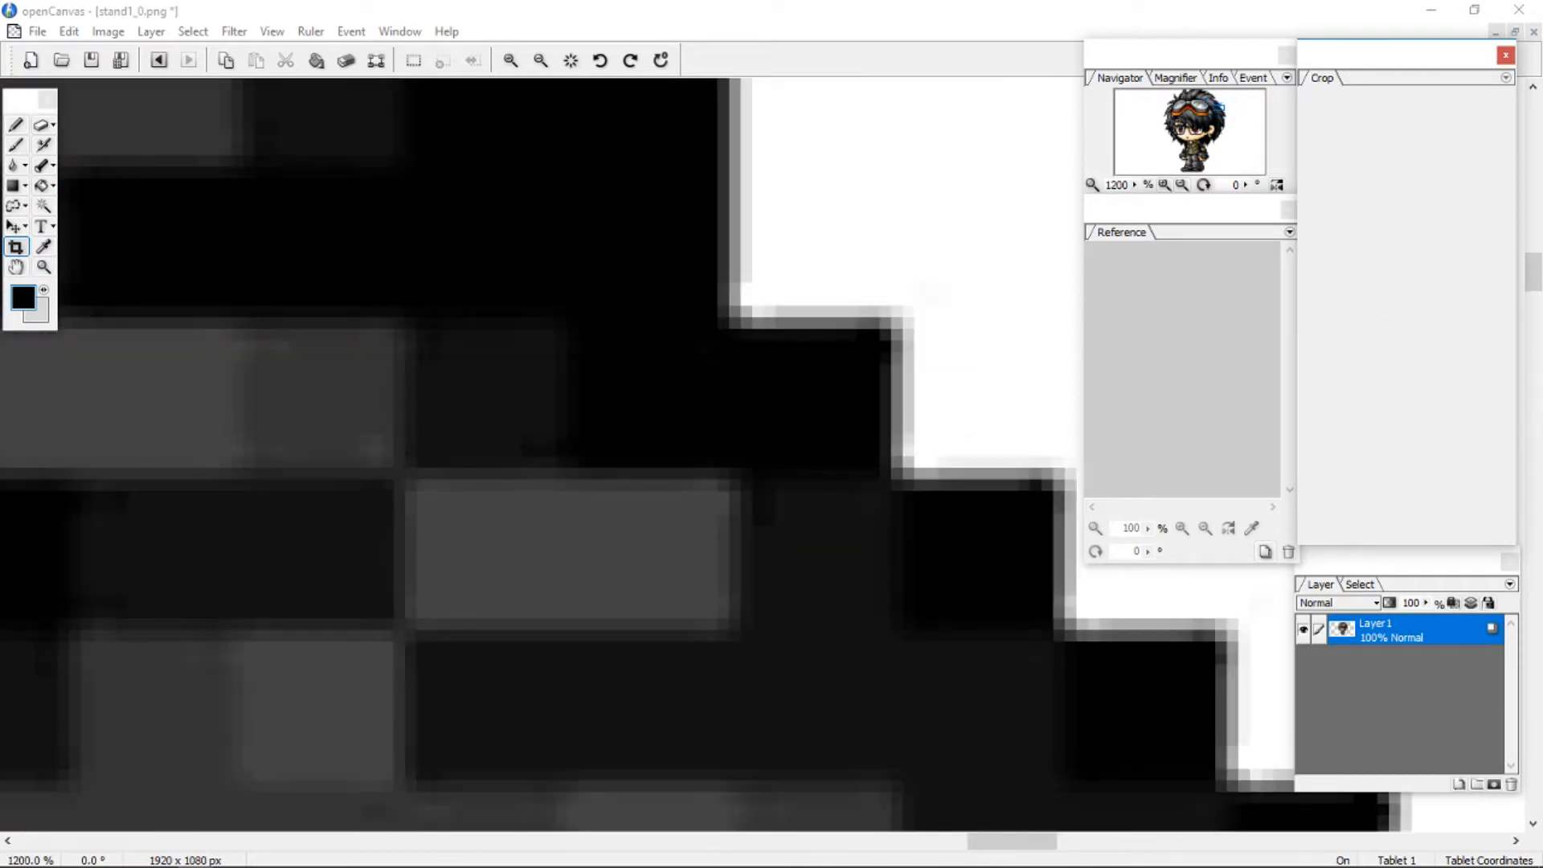
pyautogui.scroll(-8, 880, 415)
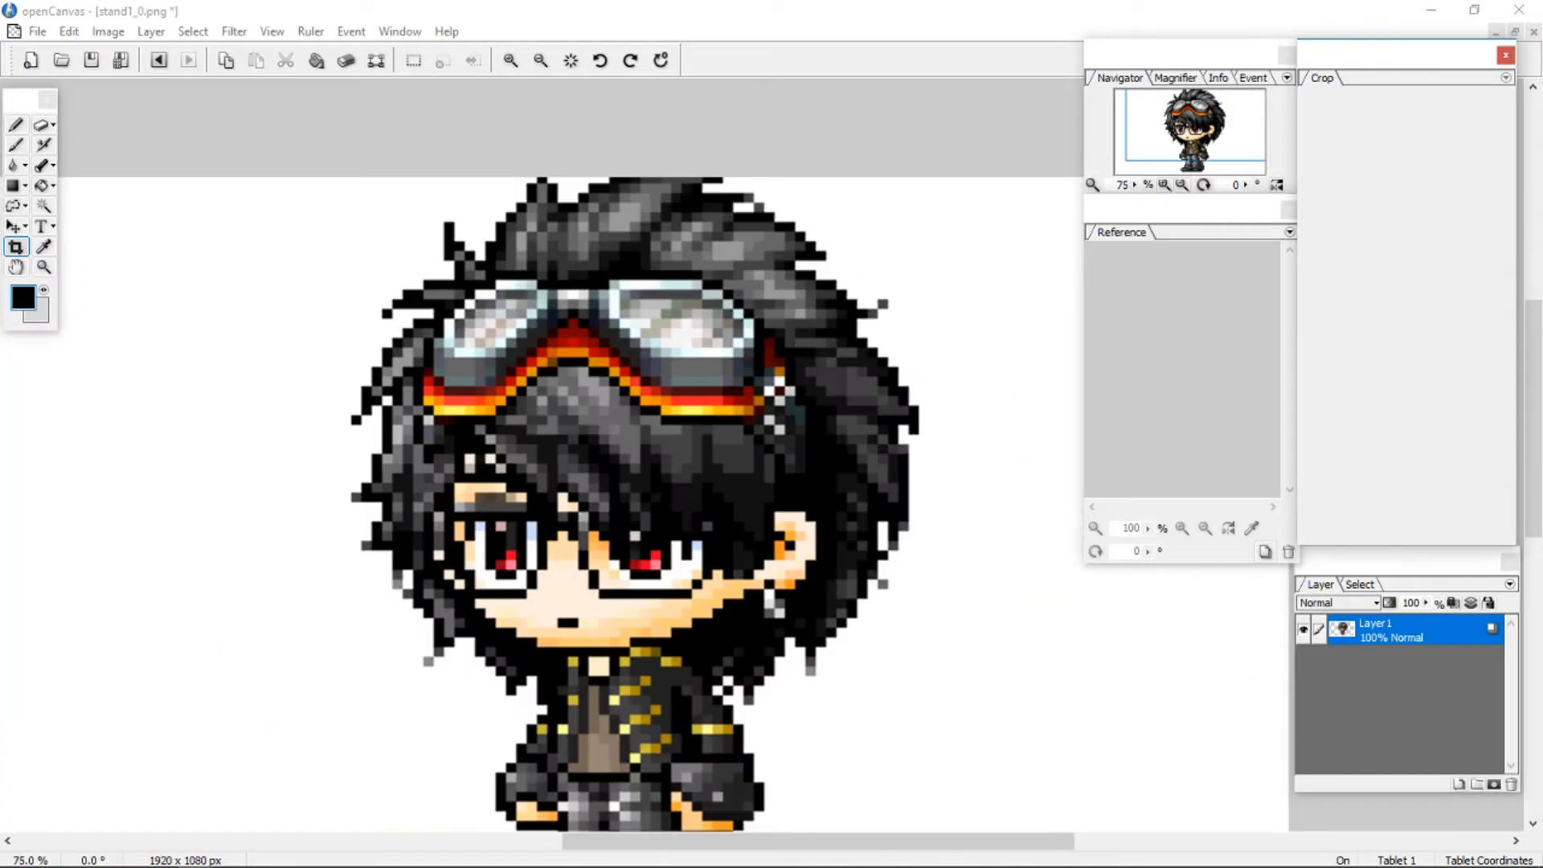
pyautogui.hotkey('ctrl', 'z')
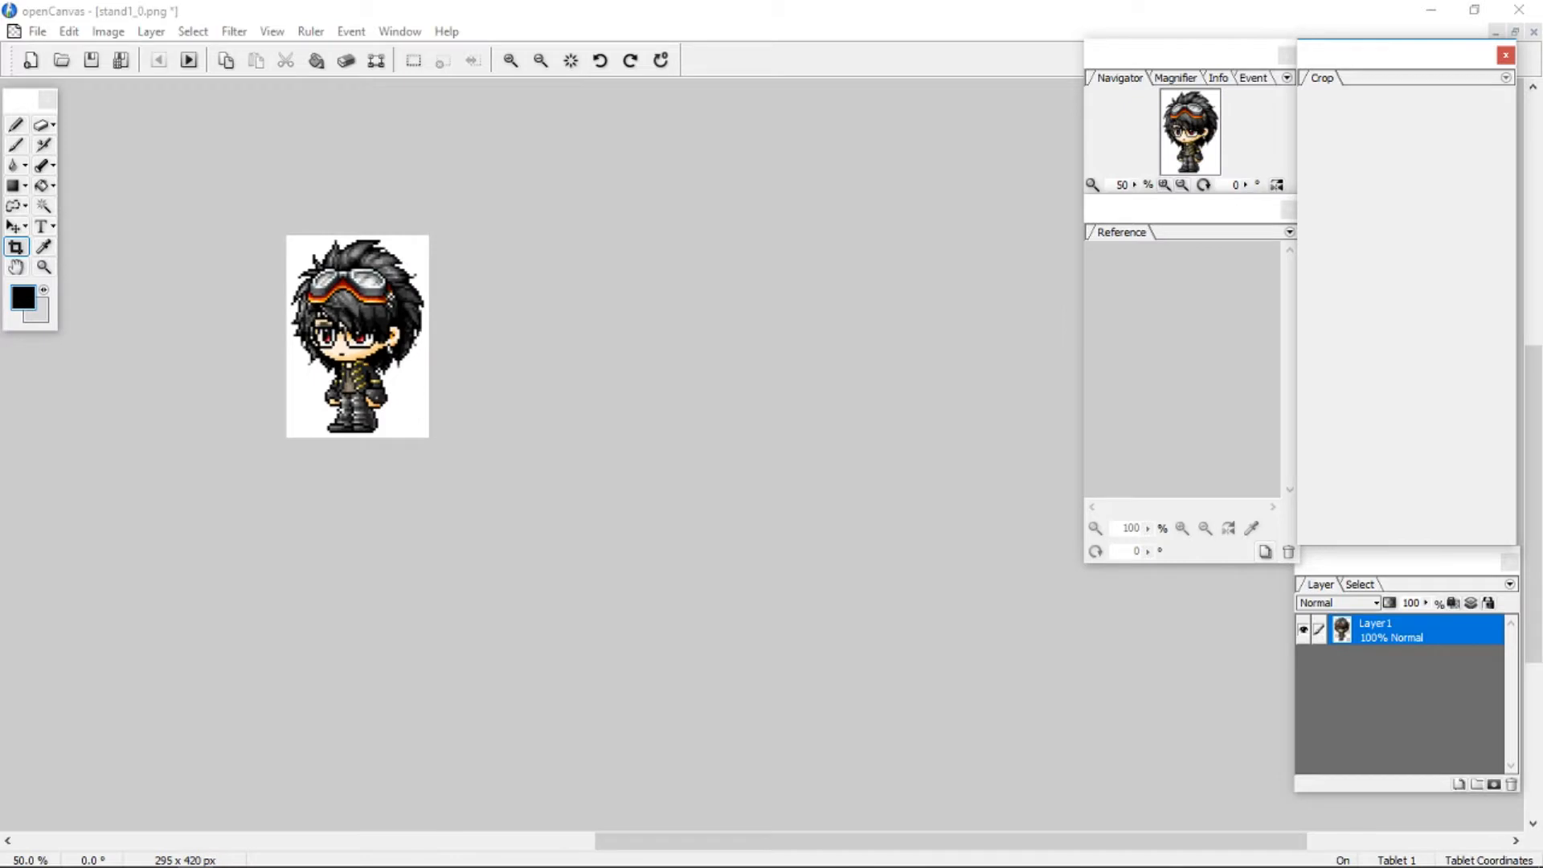
# Resize the sprite image to 500% in width and height with proportions constrained.
pyautogui.click(108, 32)
pyautogui.click(151, 103)
pyautogui.click(723, 463)
pyautogui.moveTo(734, 465); pyautogui.dragTo(697, 465)
pyautogui.write('500')
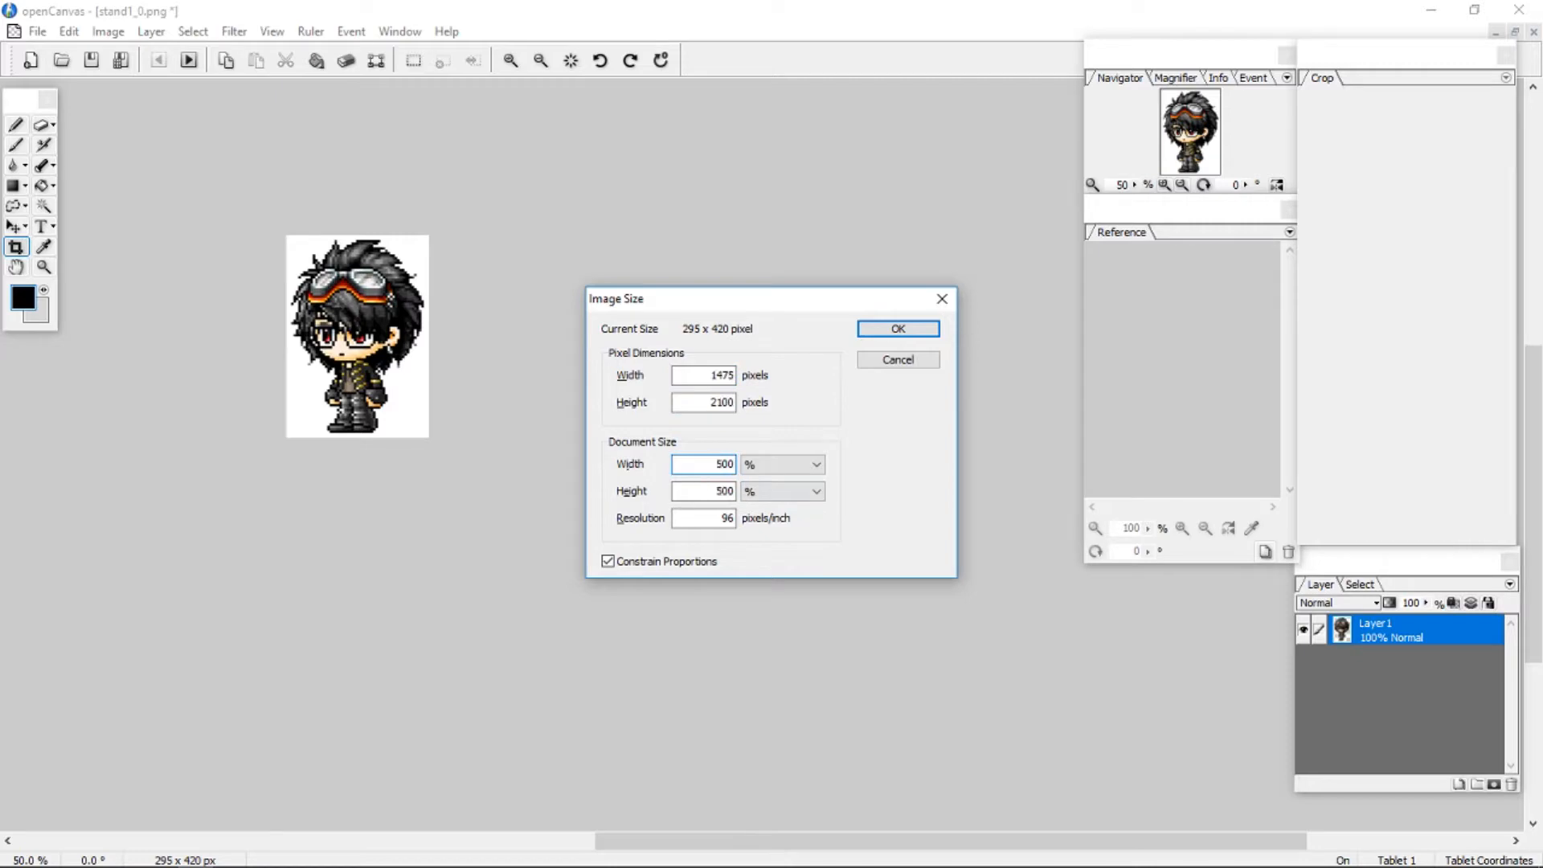
pyautogui.press('Return')
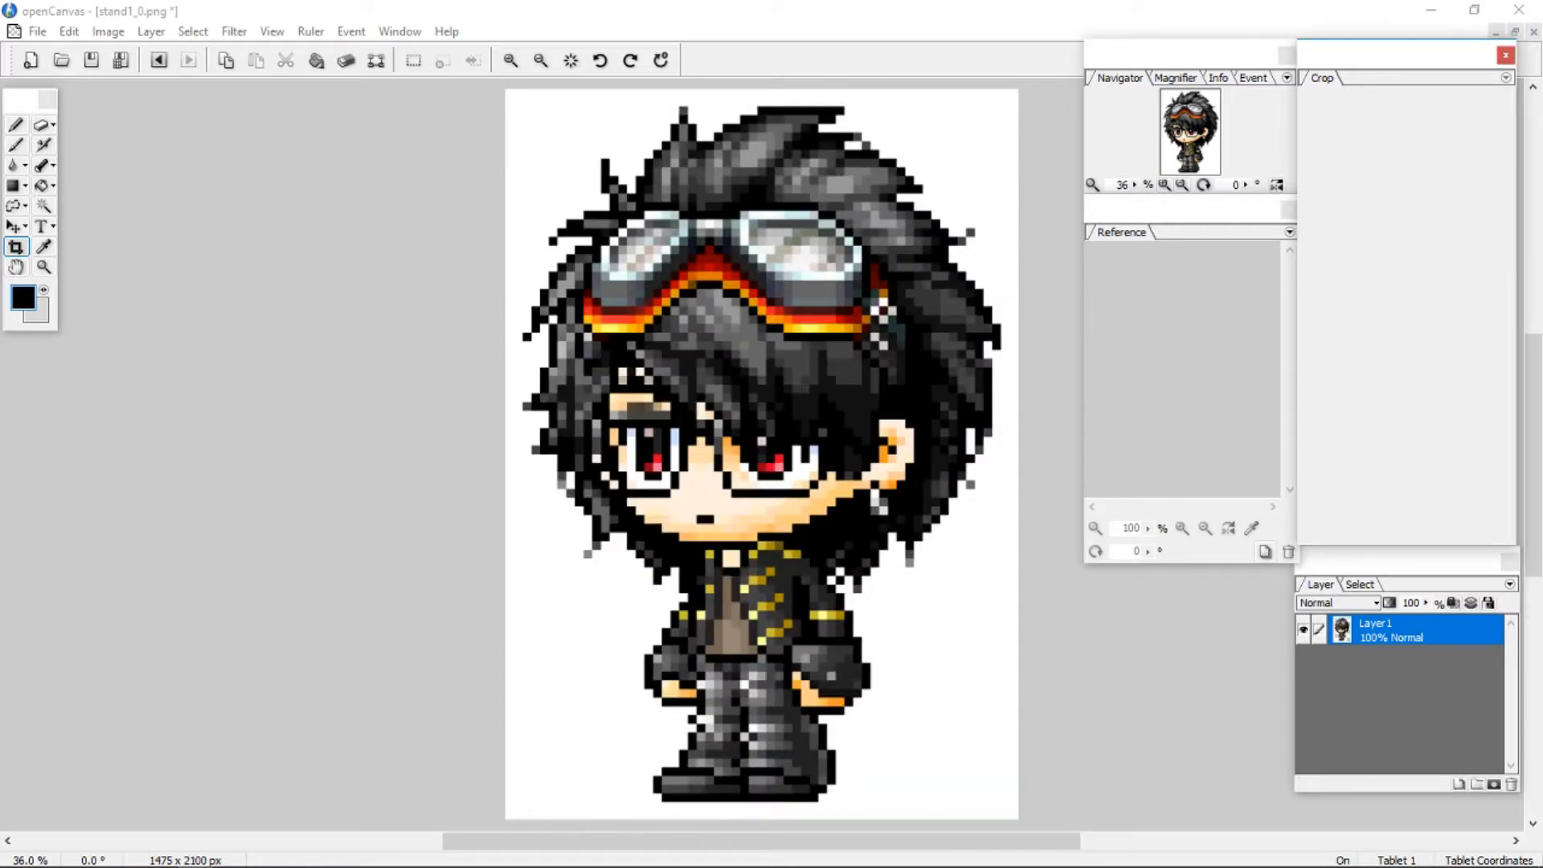
# Set the canvas size to 1920 by 1080 pixels around the centre of the enlarged sprite.
pyautogui.scroll(-2, 481, 524)
pyautogui.click(108, 31)
pyautogui.click(121, 53)
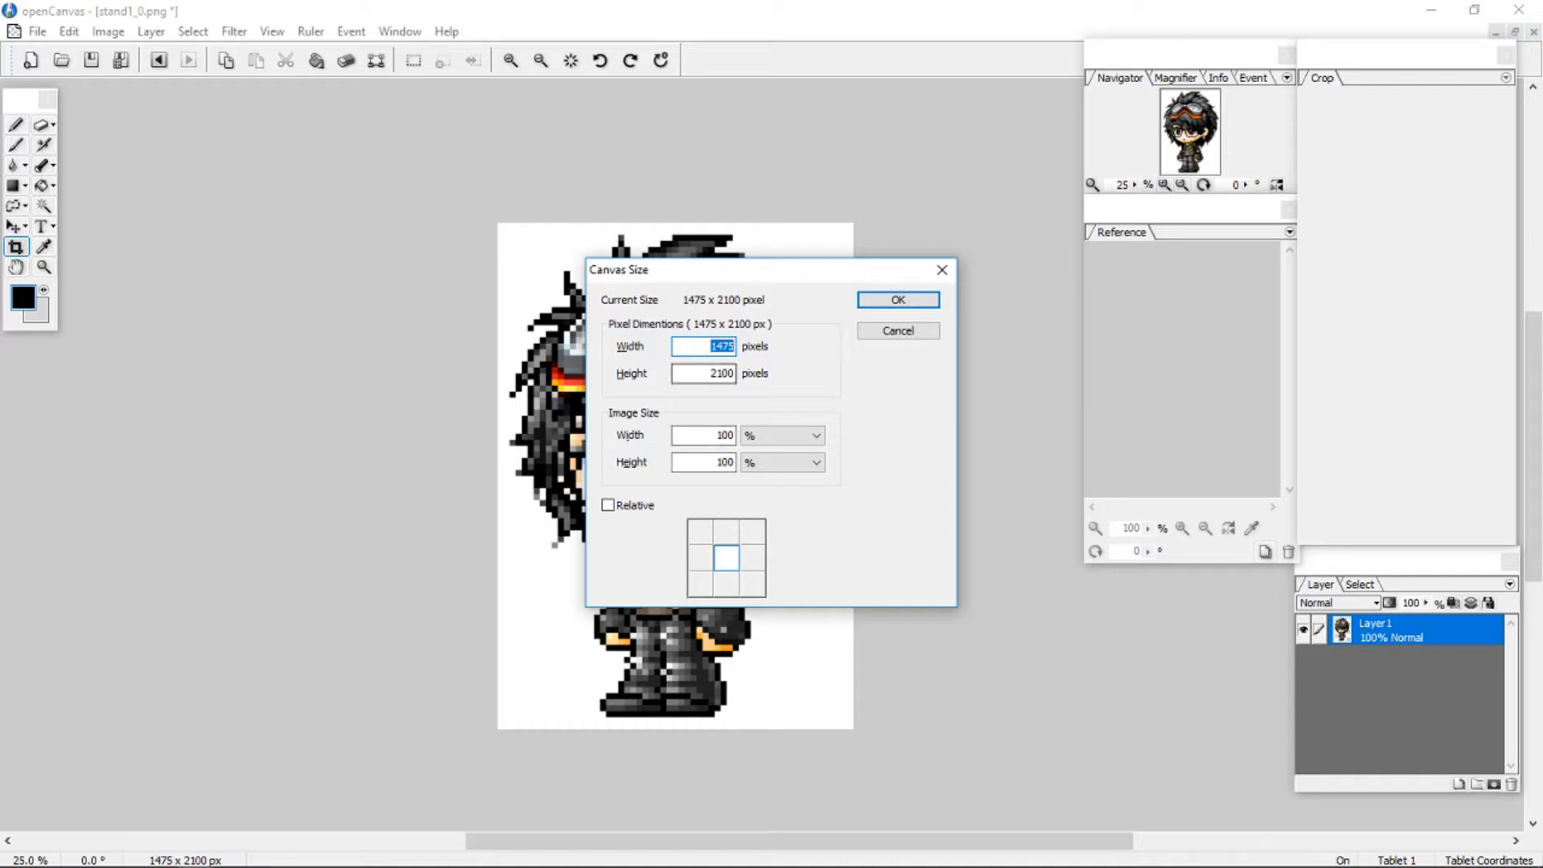
pyautogui.write('19201080')
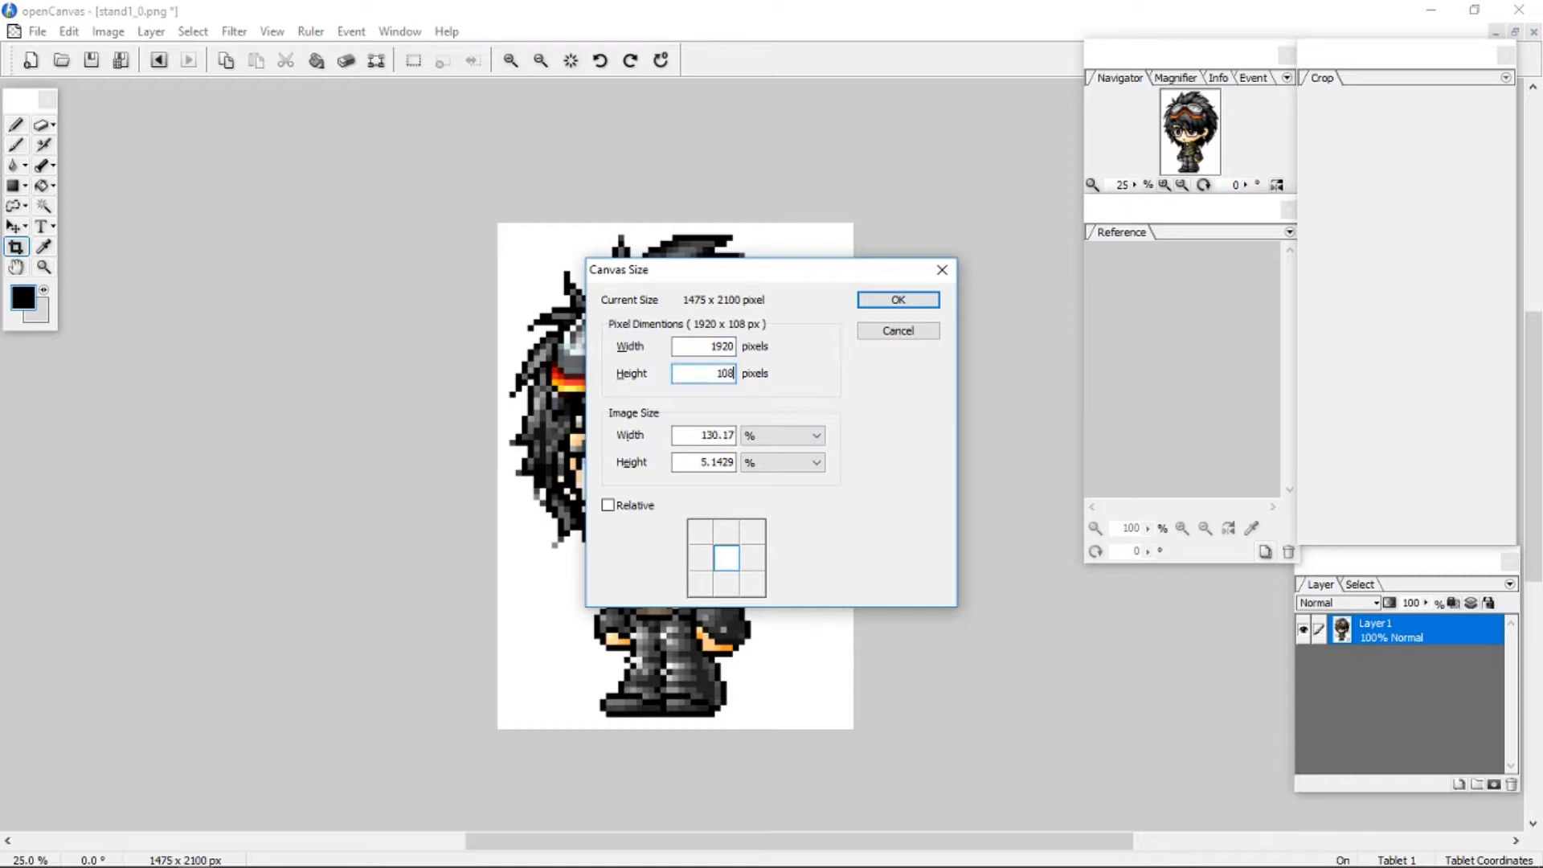
pyautogui.press('Return')
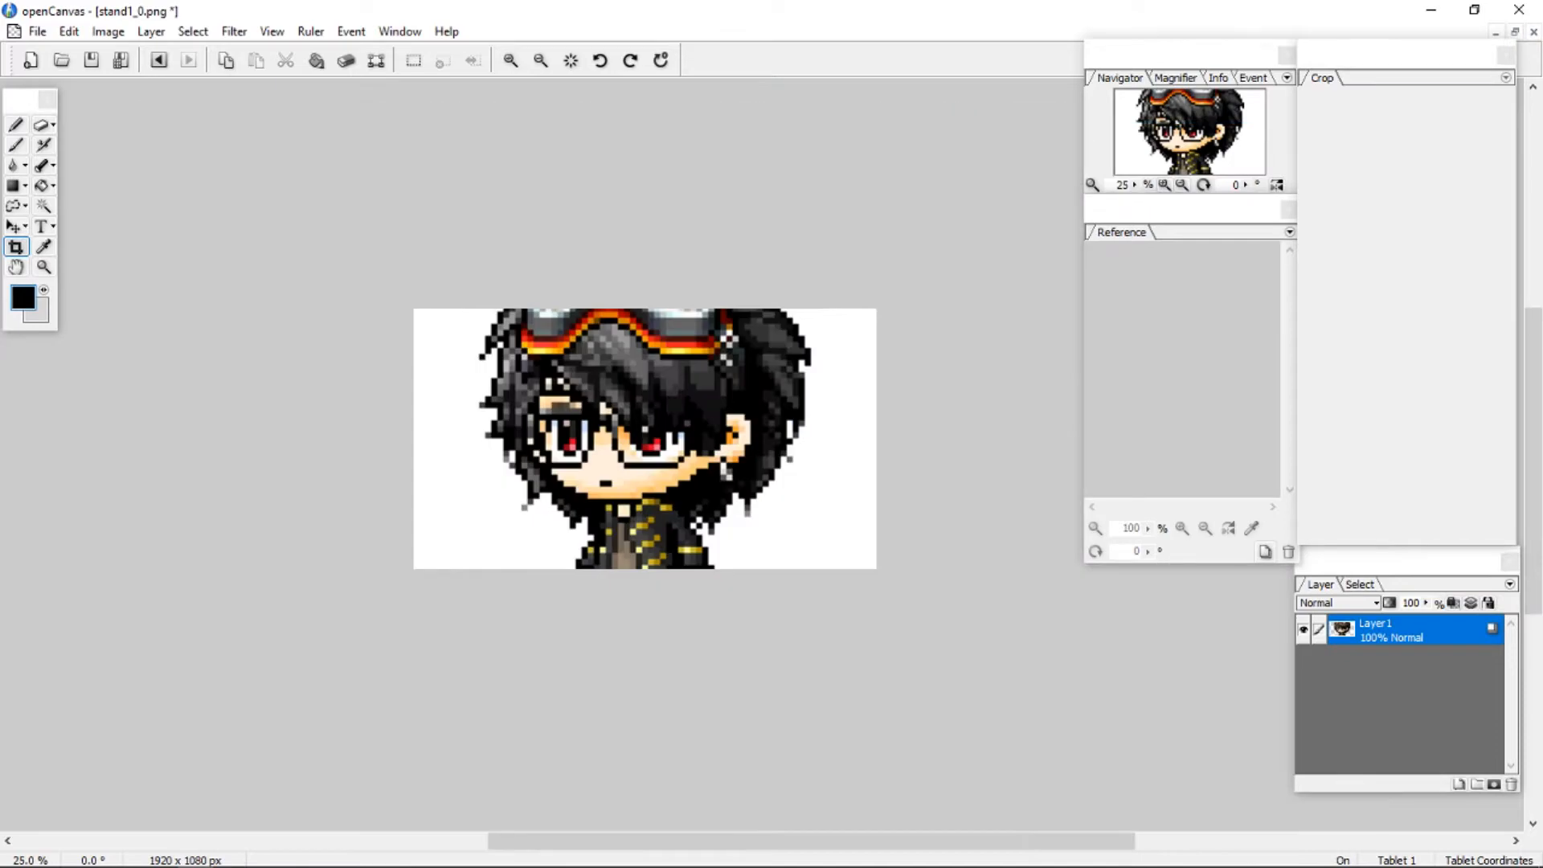
# Check the enlarged sprite's pixel edges up close, and undo the canvas size change and the 500% resize.
pyautogui.scroll(4, 669, 394)
pyautogui.scroll(-2, 561, 515)
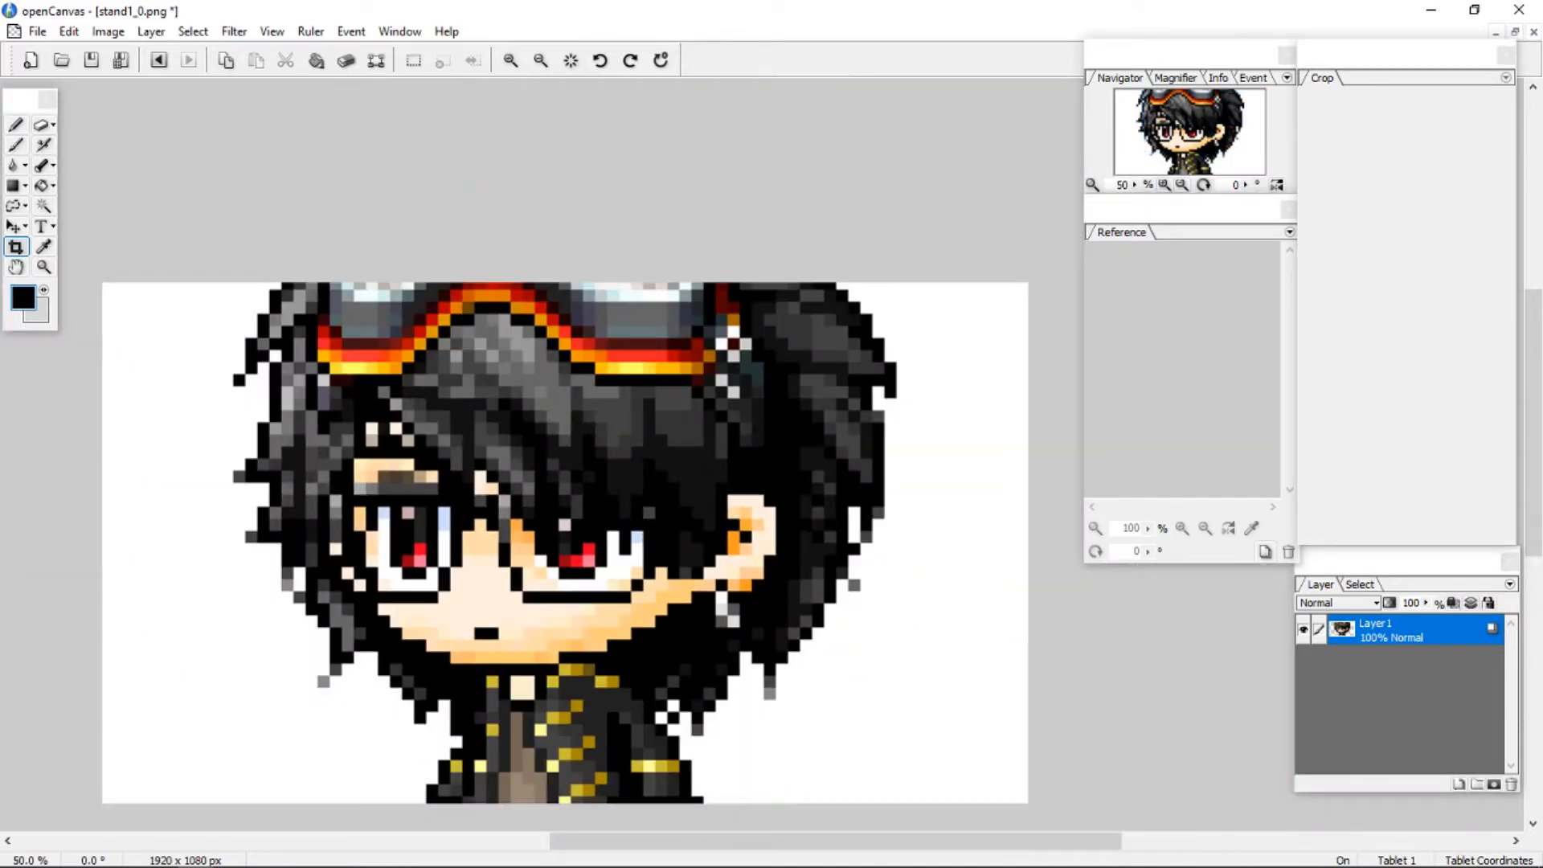
pyautogui.scroll(8, 920, 440)
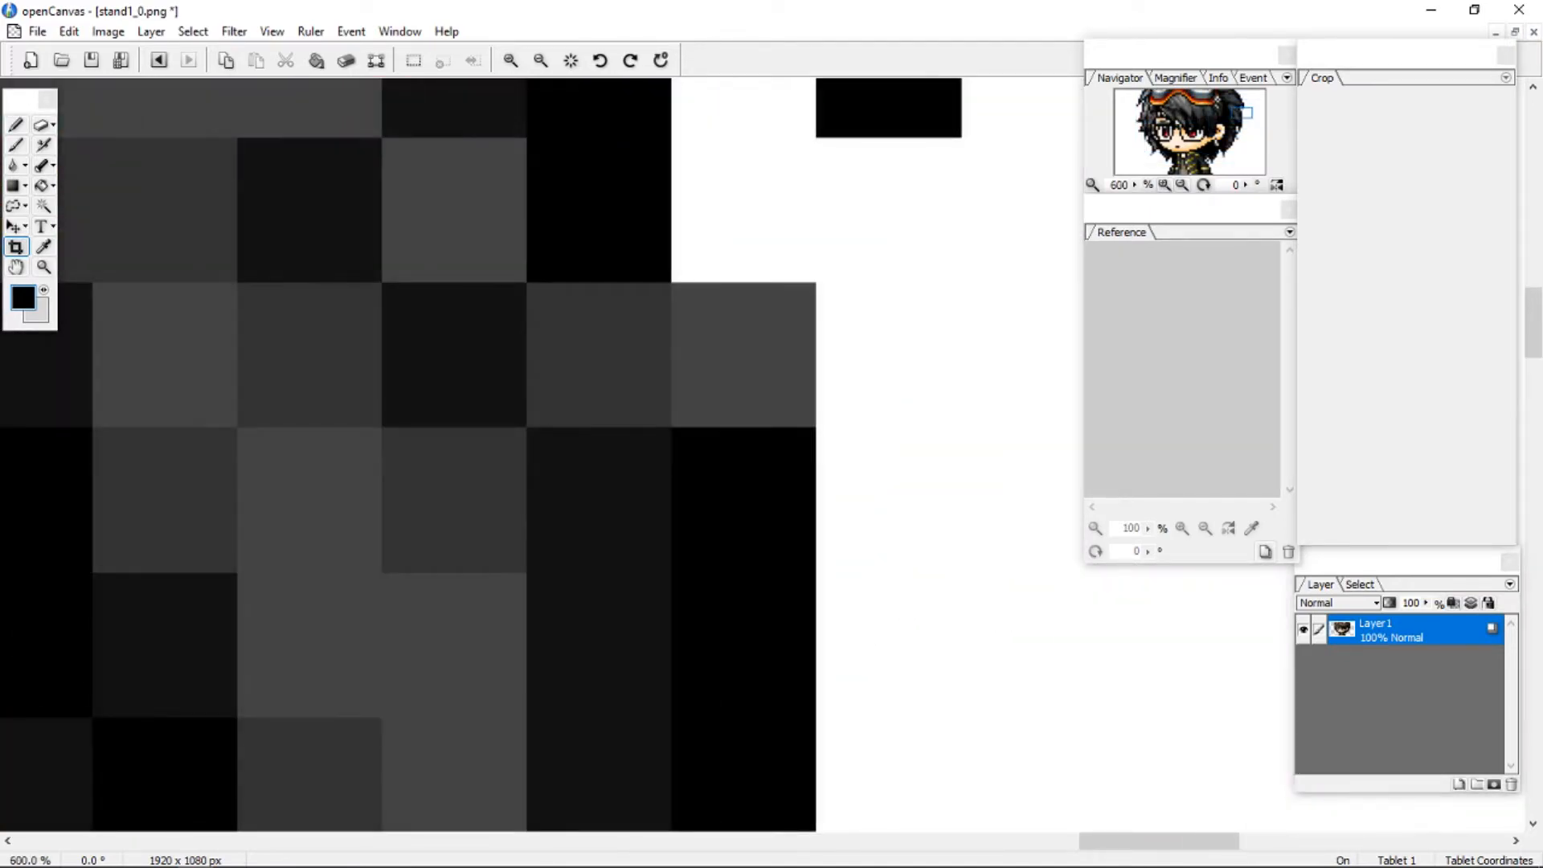
pyautogui.scroll(-8, 538, 454)
pyautogui.hotkey('ctrl', 'z')
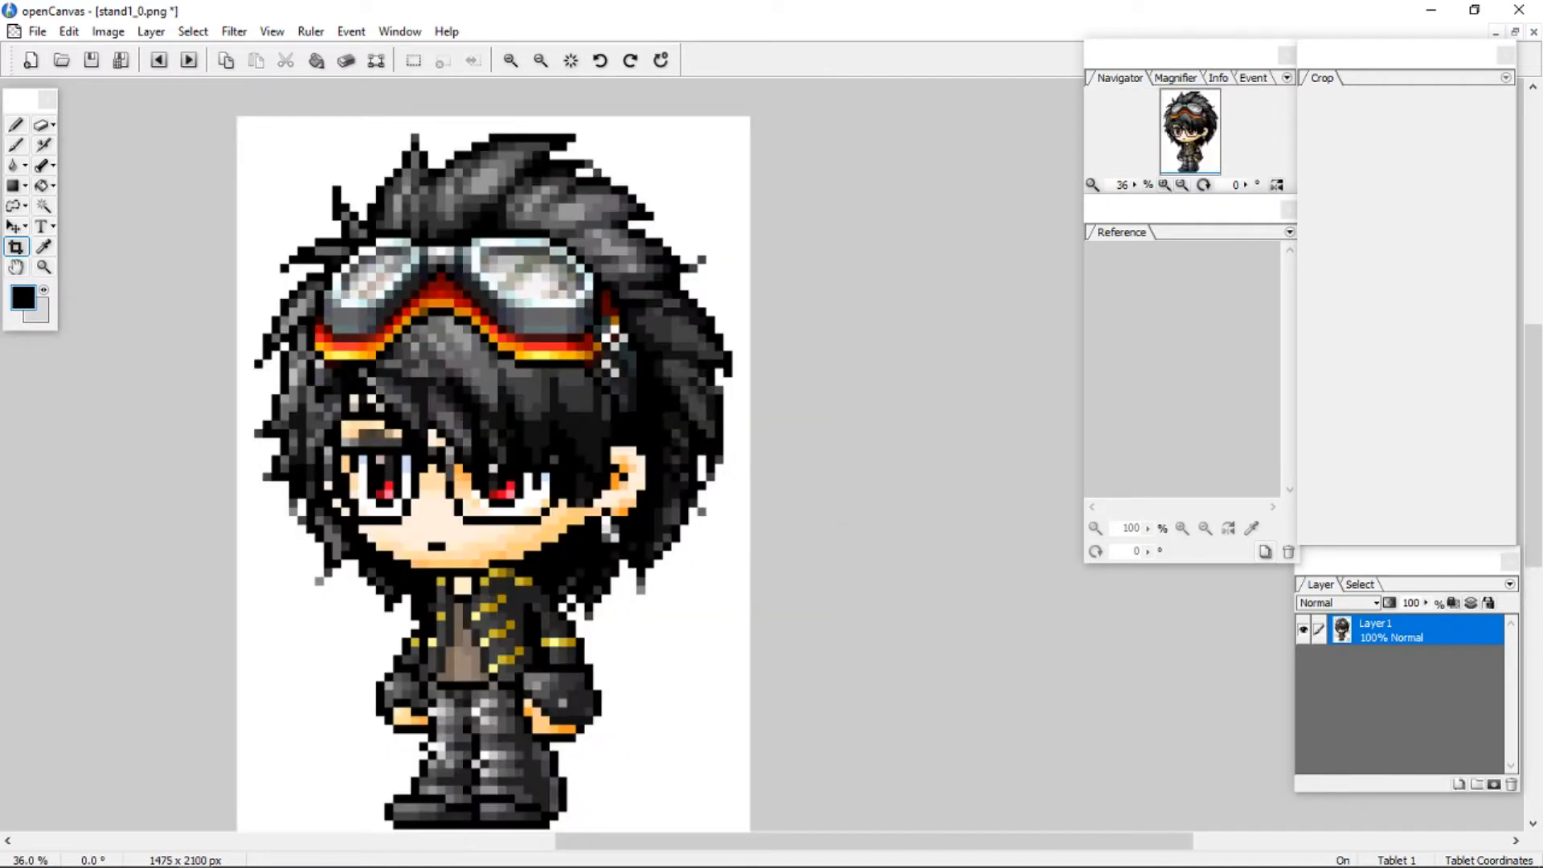
pyautogui.scroll(-2, 655, 426)
pyautogui.hotkey('ctrl', 'z')
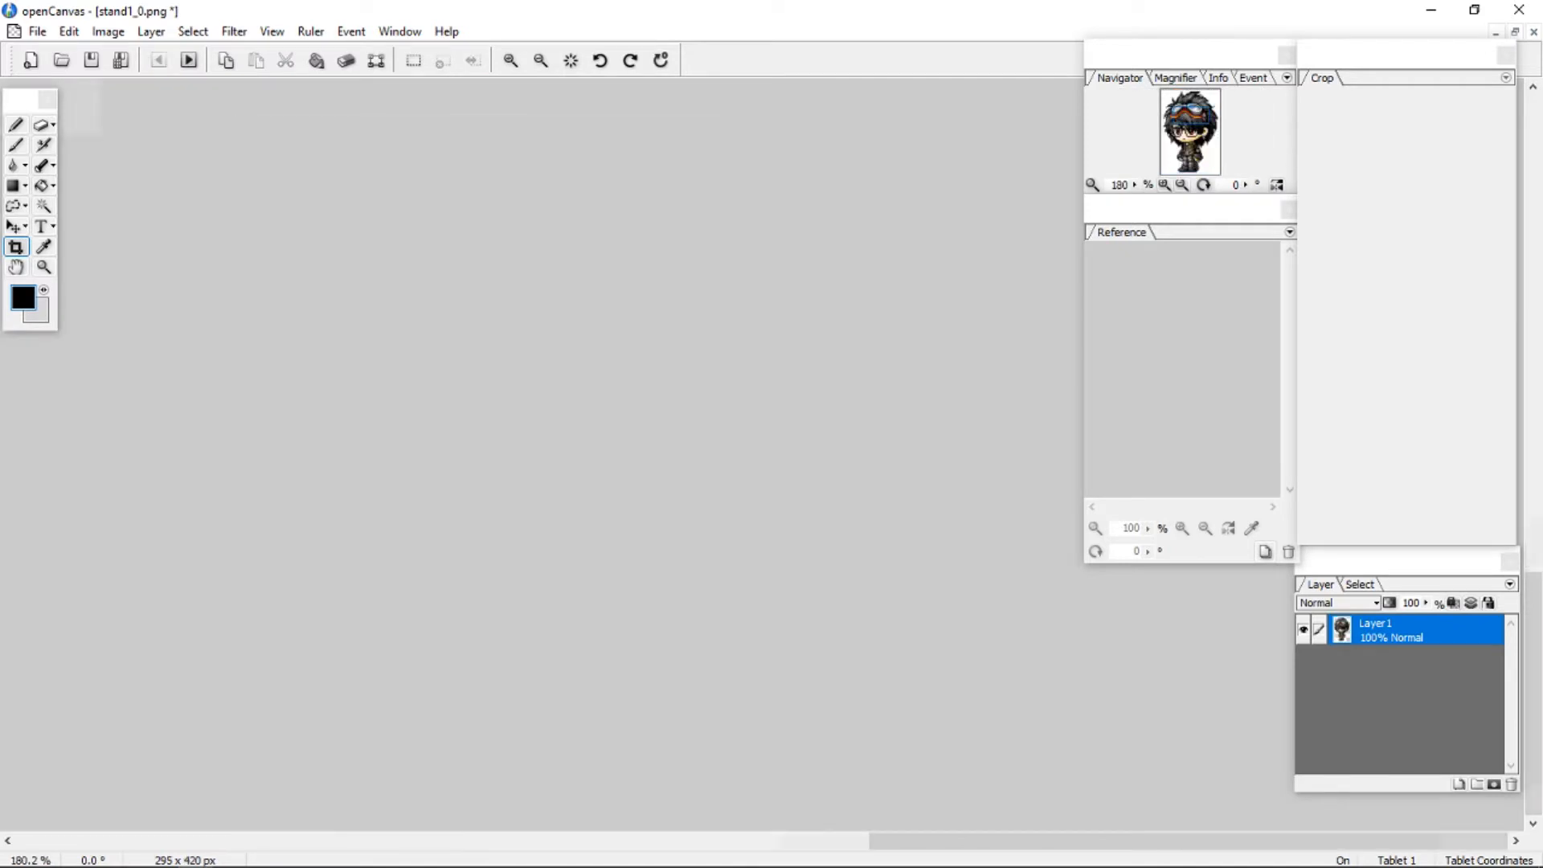
pyautogui.scroll(-6, 519, 432)
pyautogui.scroll(3, 402, 305)
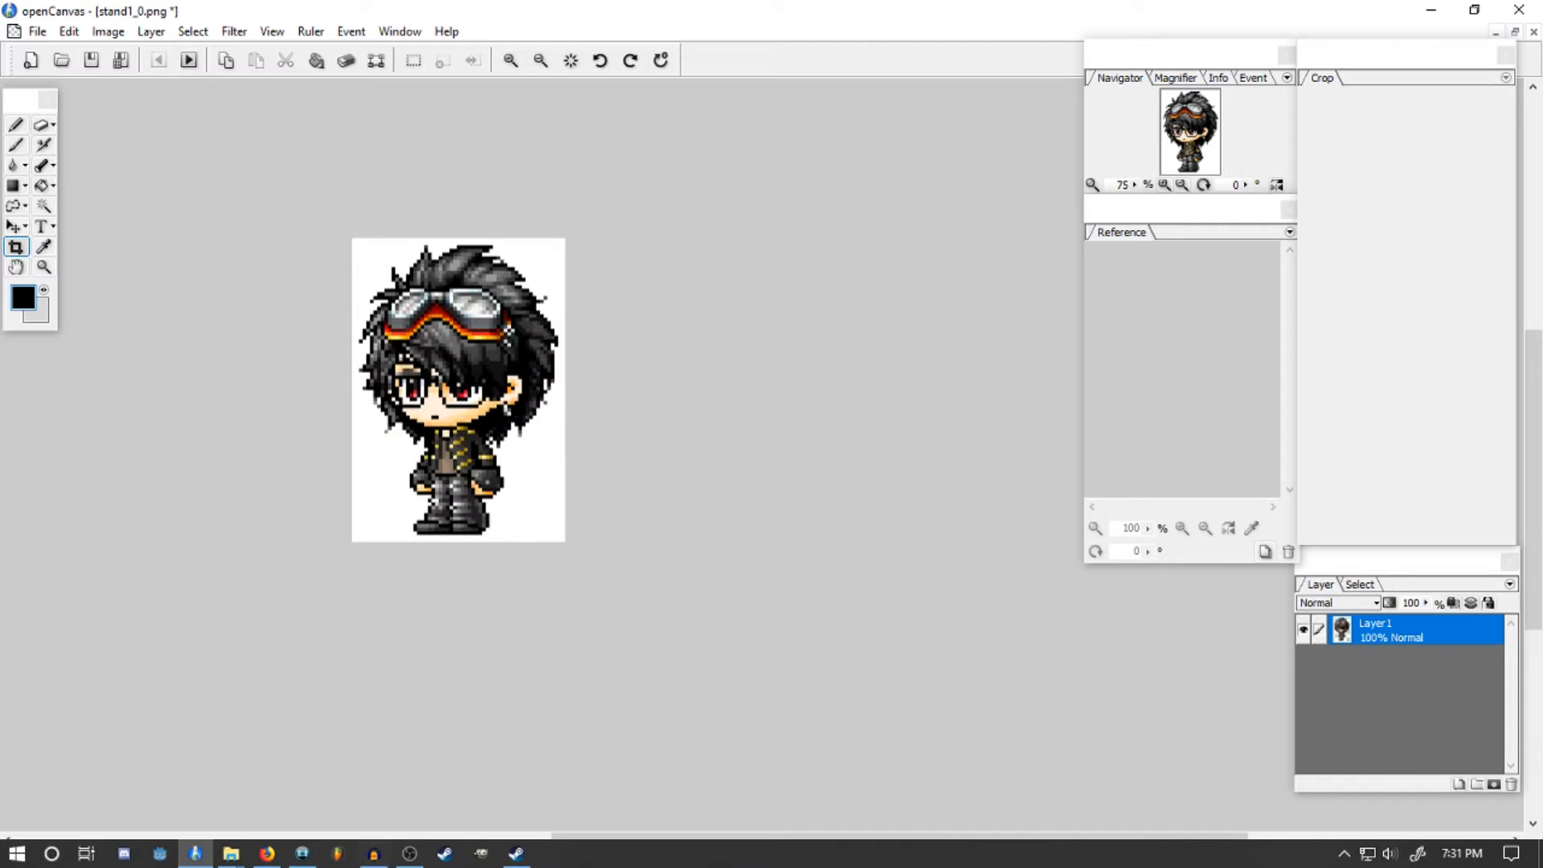
# Copy the whole sprite from stand1_1.png and paste it as a new layer in stand1_0.png.
pyautogui.click(232, 853)
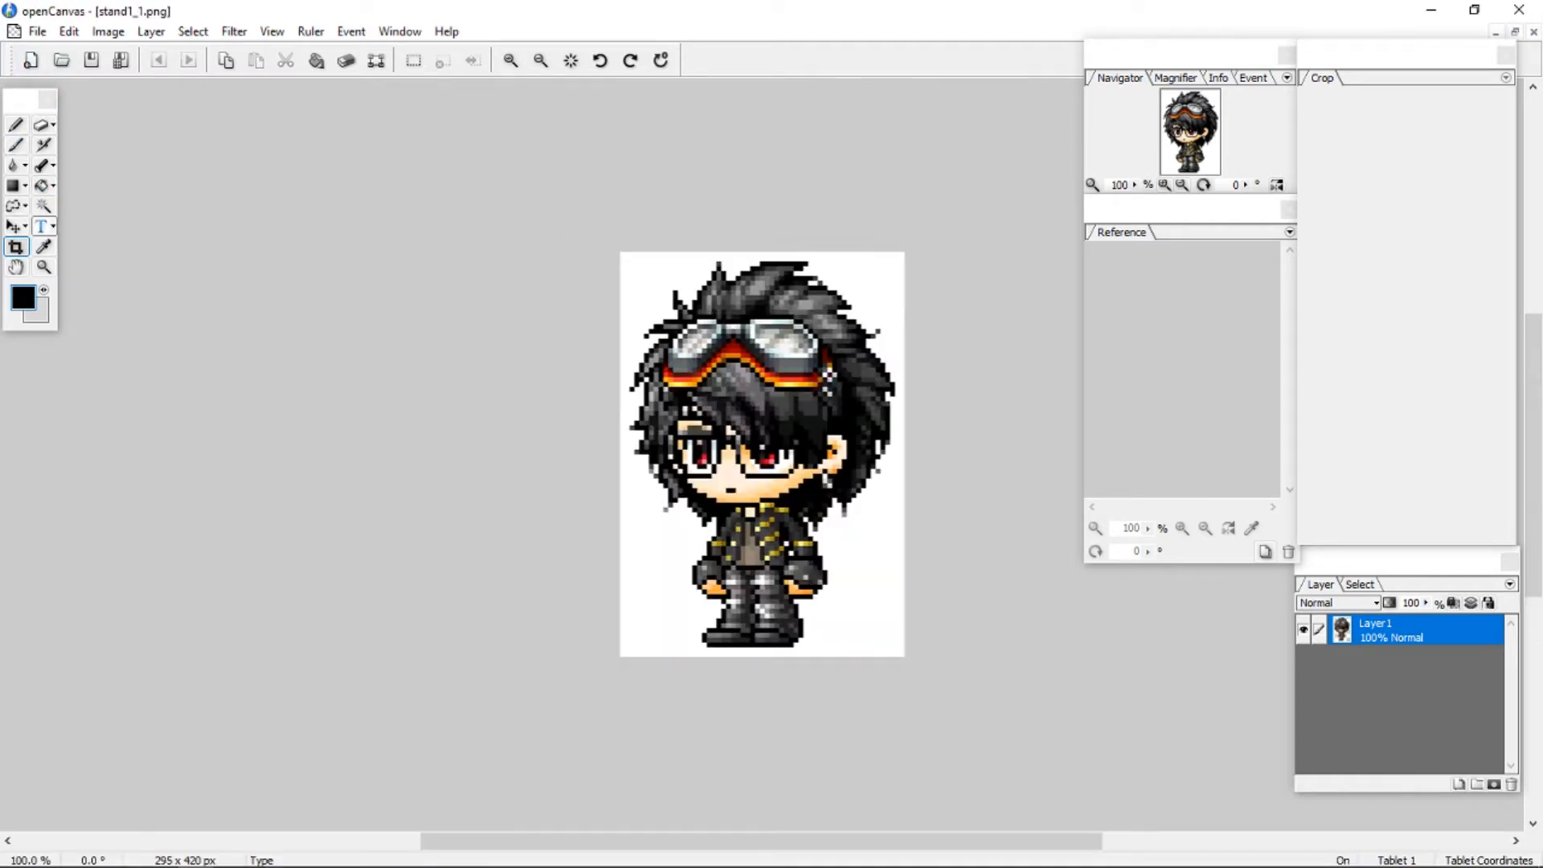
pyautogui.click(15, 205)
pyautogui.click(78, 229)
pyautogui.moveTo(571, 225); pyautogui.dragTo(953, 709)
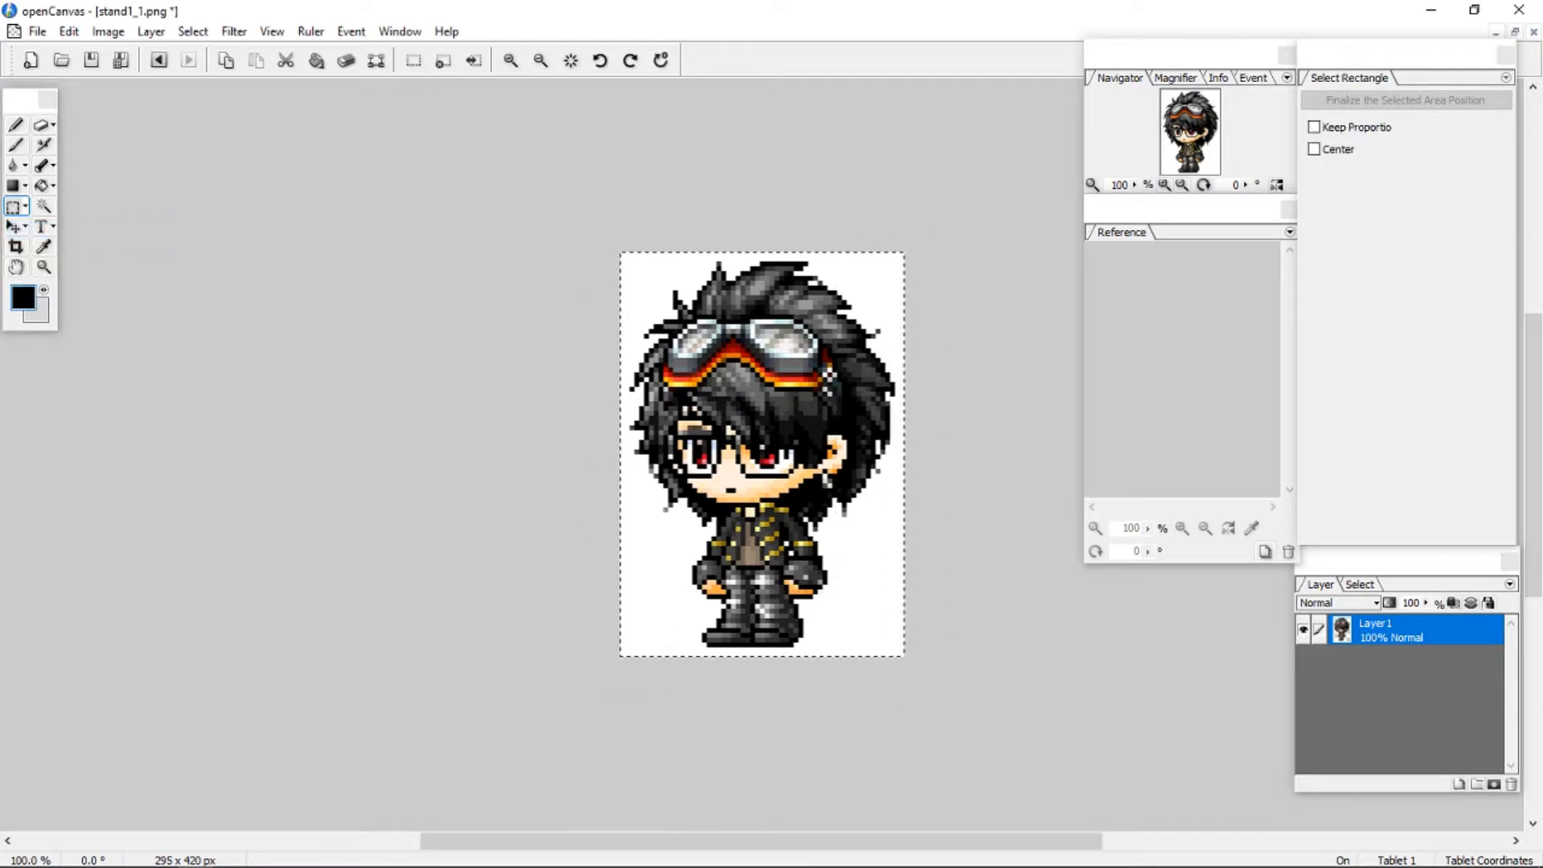
pyautogui.hotkey('ctrl', 'c')
pyautogui.hotkey('ctrl', 'Left')
pyautogui.hotkey('ctrl', 'v')
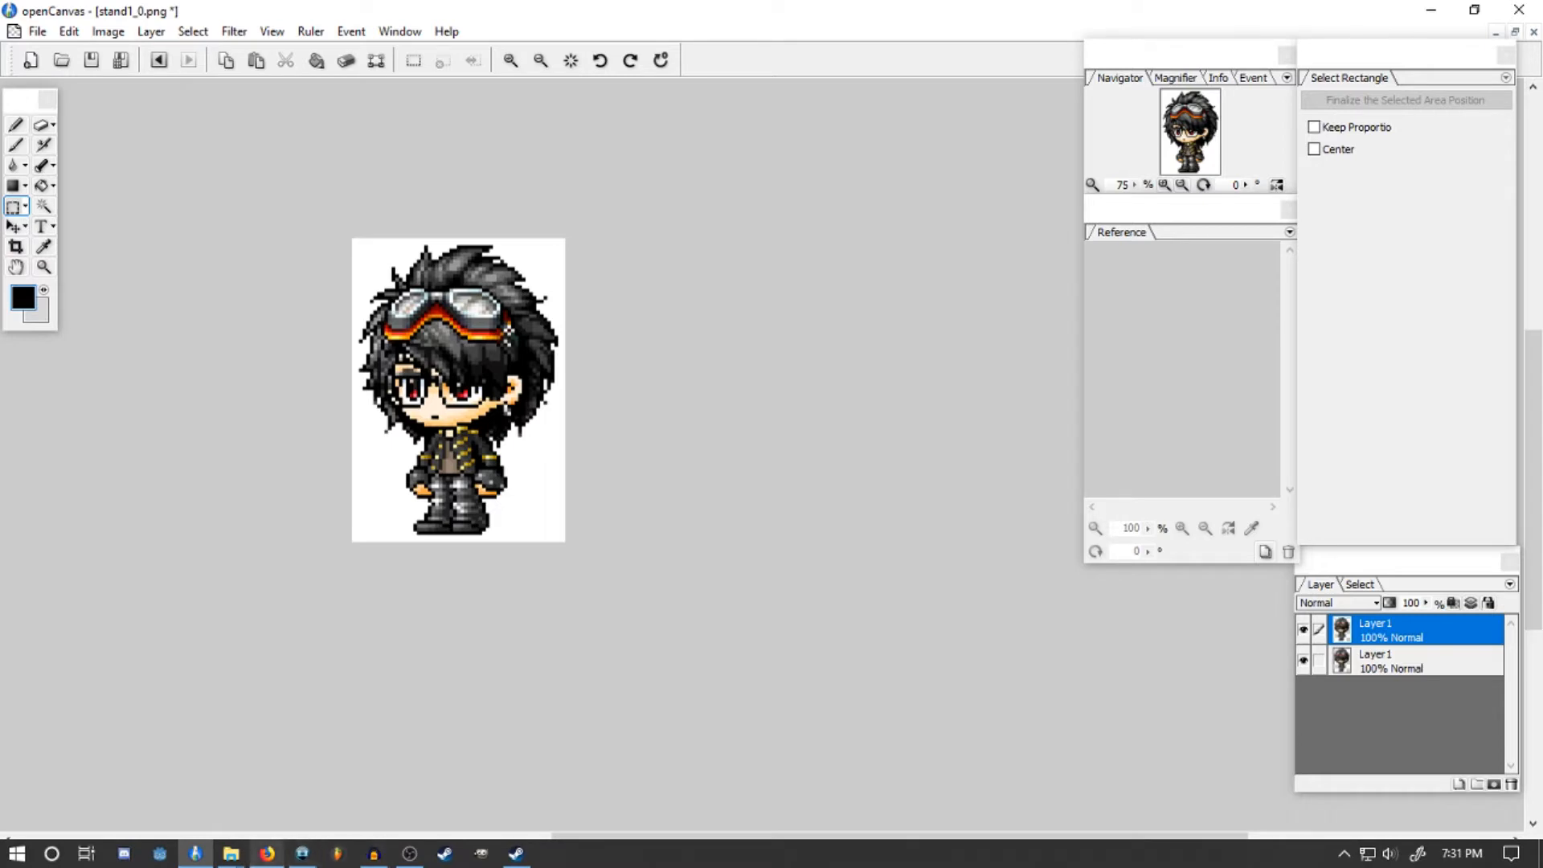
pyautogui.moveTo(231, 853)
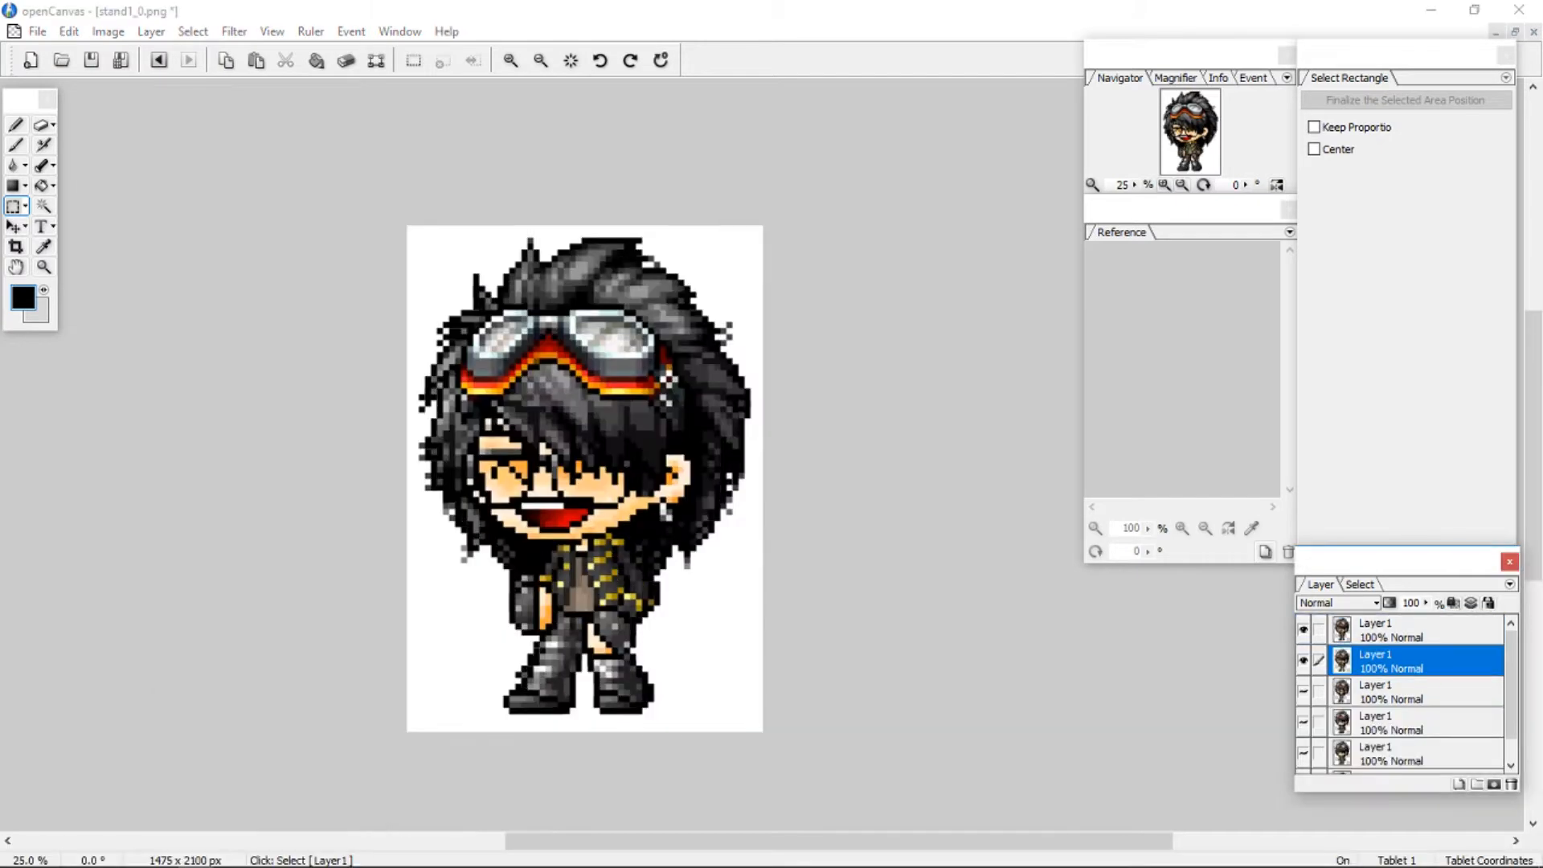
# Hide the uppermost layer and sample the light skin colour from the cheek of the sprite on the second layer.
pyautogui.click(1303, 629)
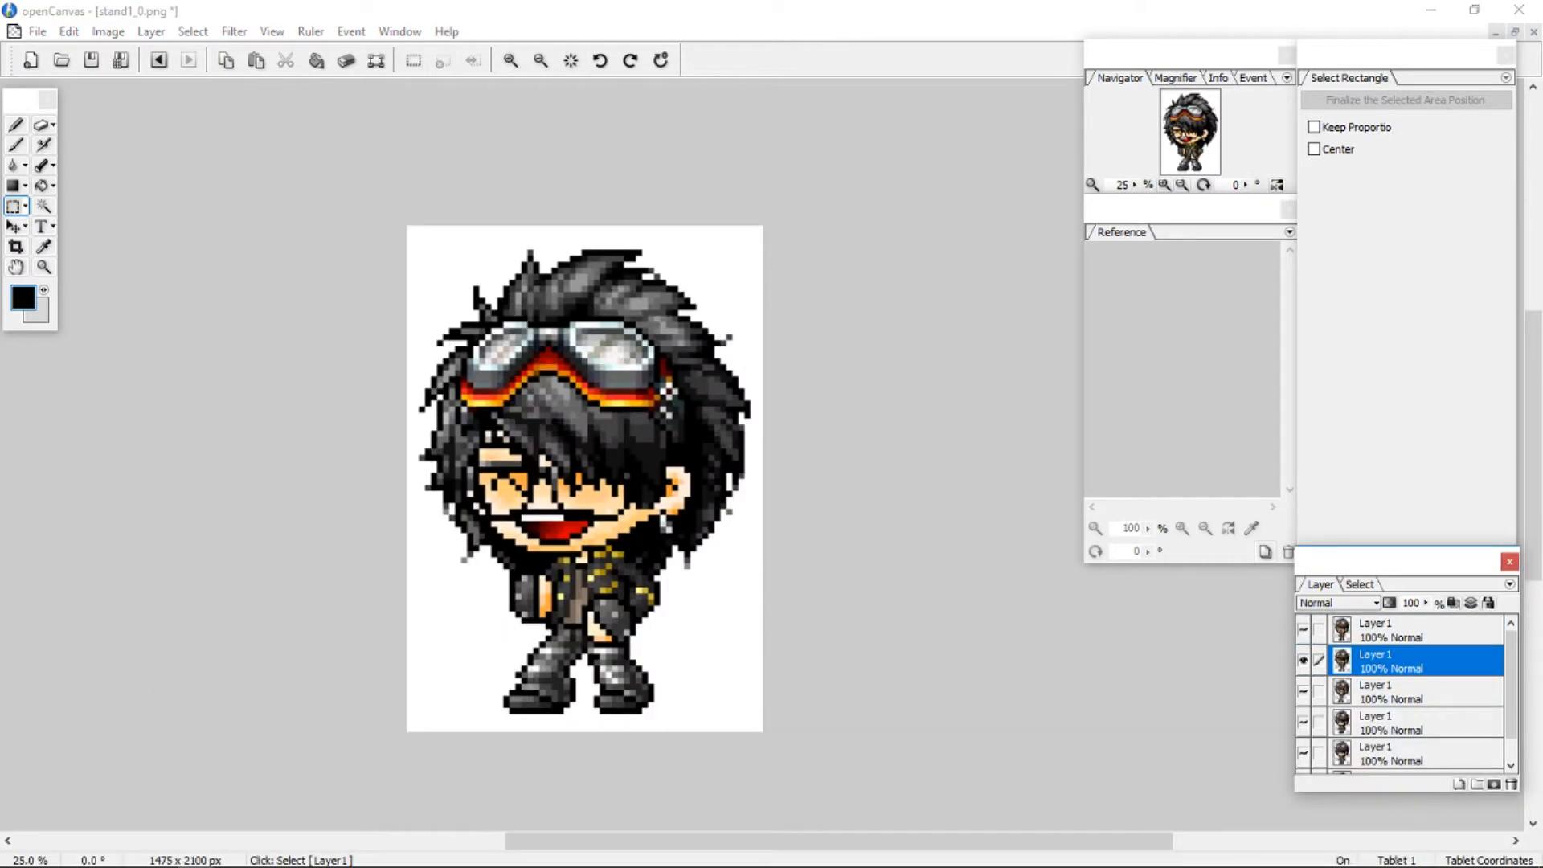
pyautogui.hotkey('ctrl', '+')
pyautogui.hotkey('ctrl', '+')
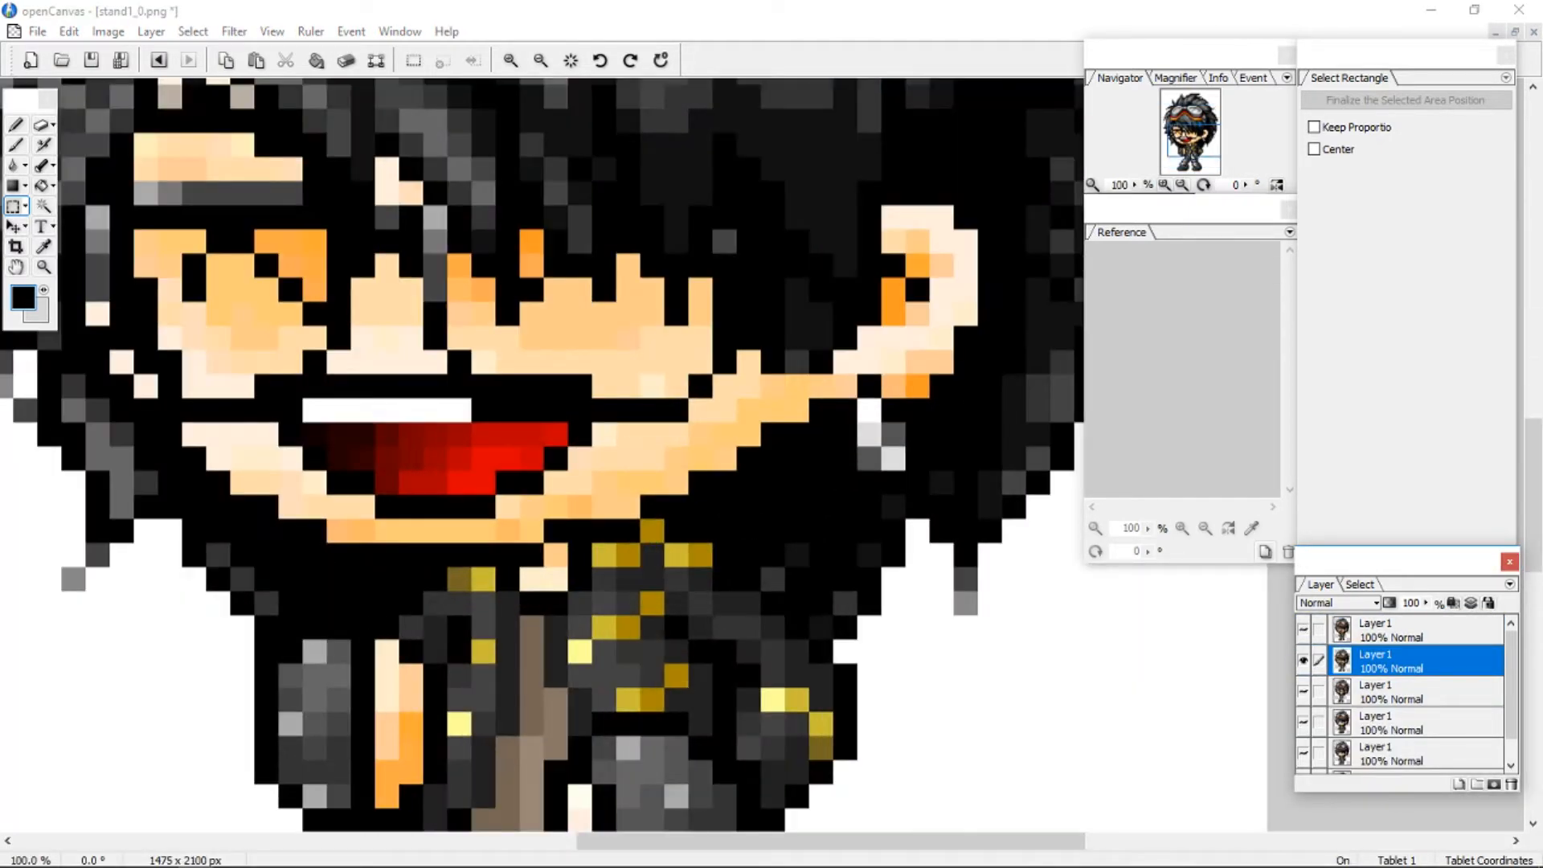
pyautogui.click(40, 125)
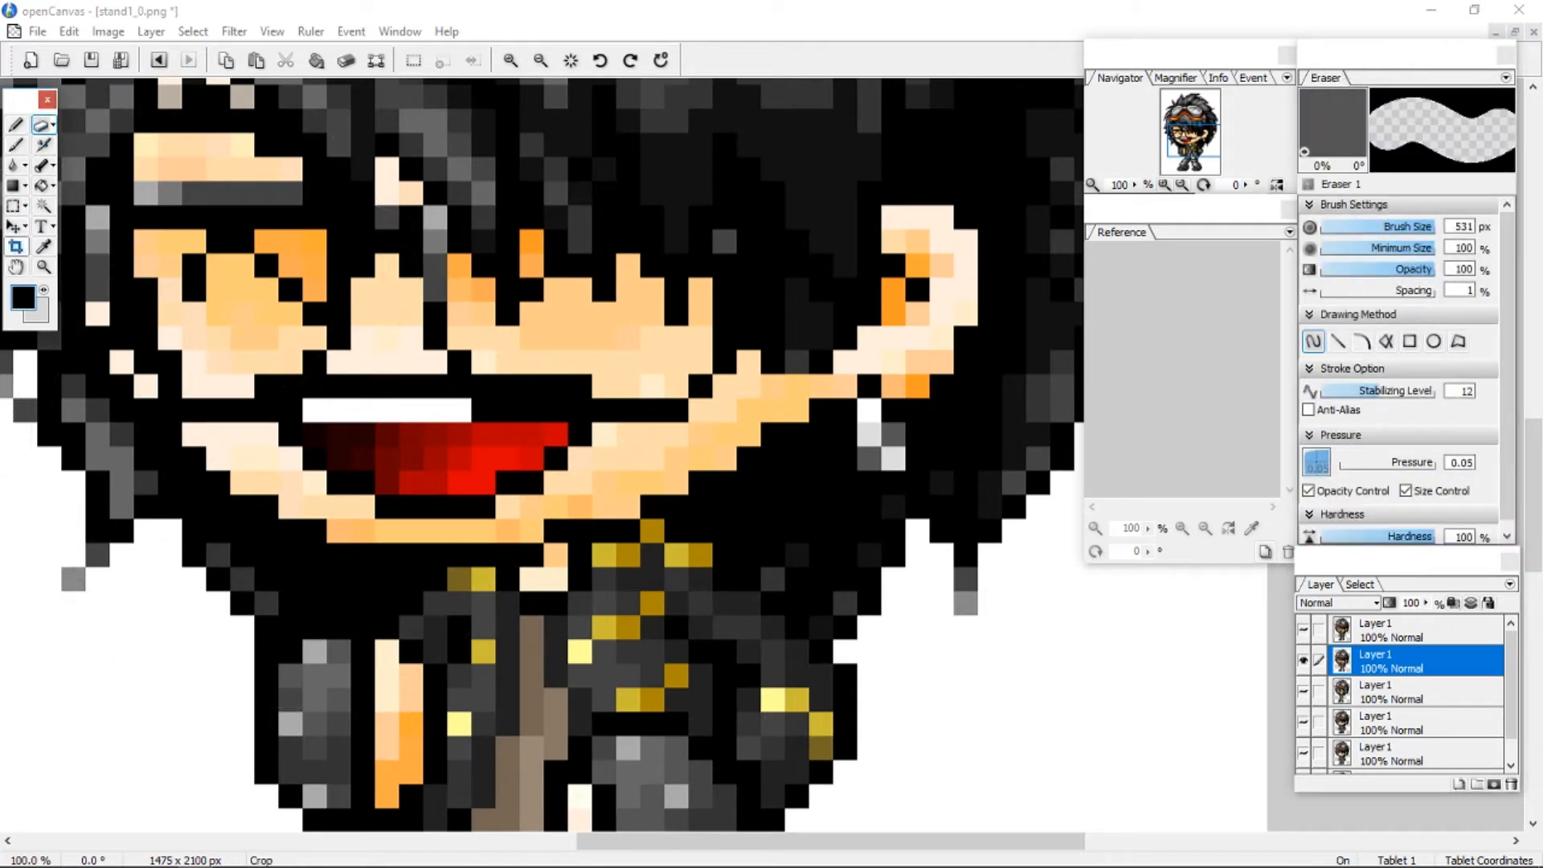
pyautogui.click(44, 247)
pyautogui.click(217, 385)
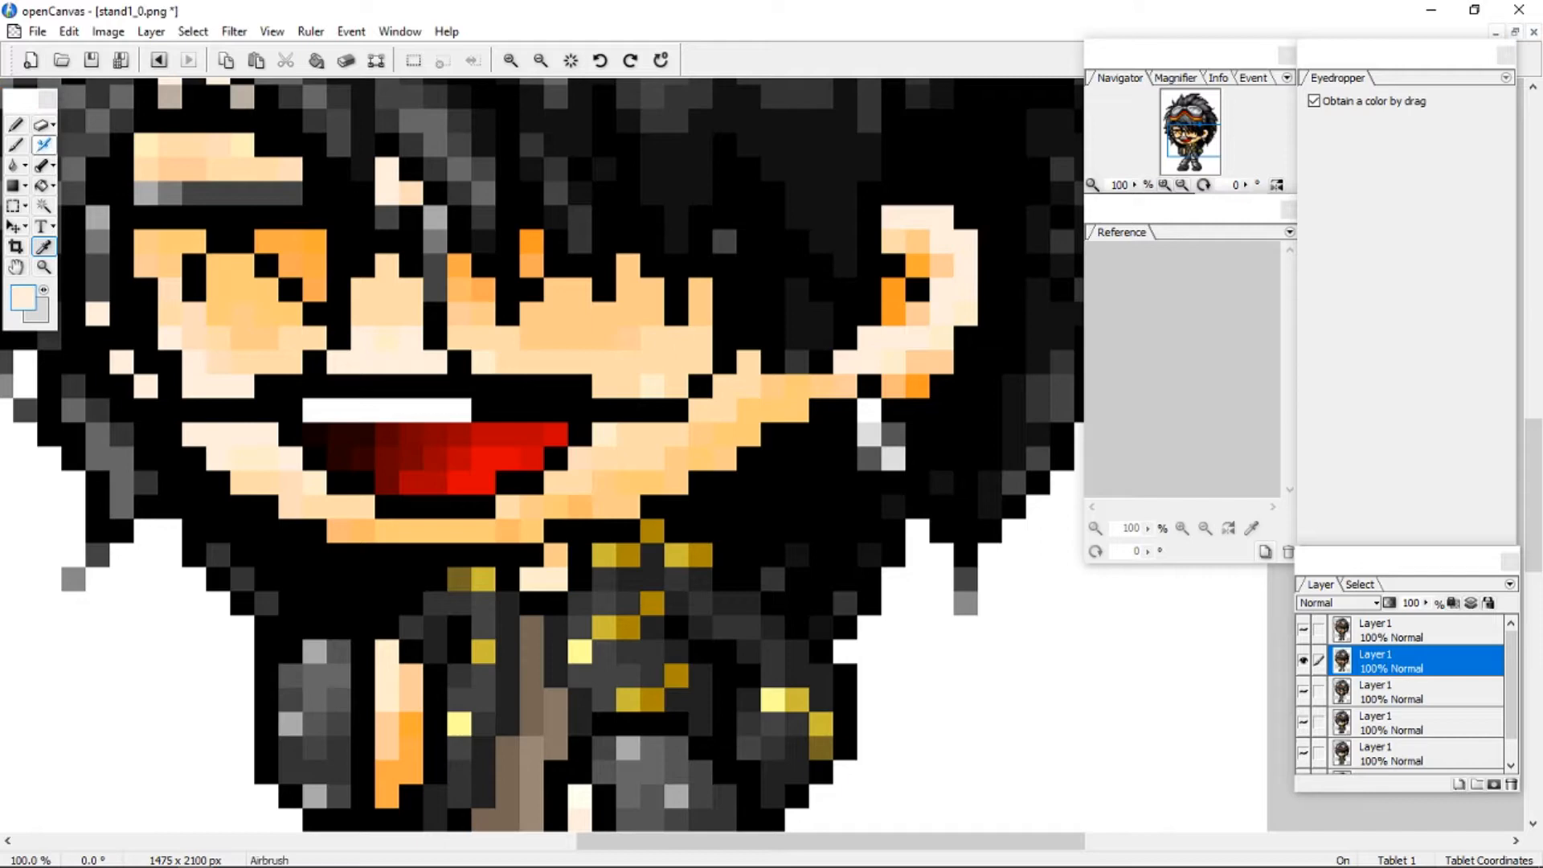
# Try to paint over the corner of the open mouth with skin-coloured Pen strokes at 8 px and 29 px.
pyautogui.click(16, 145)
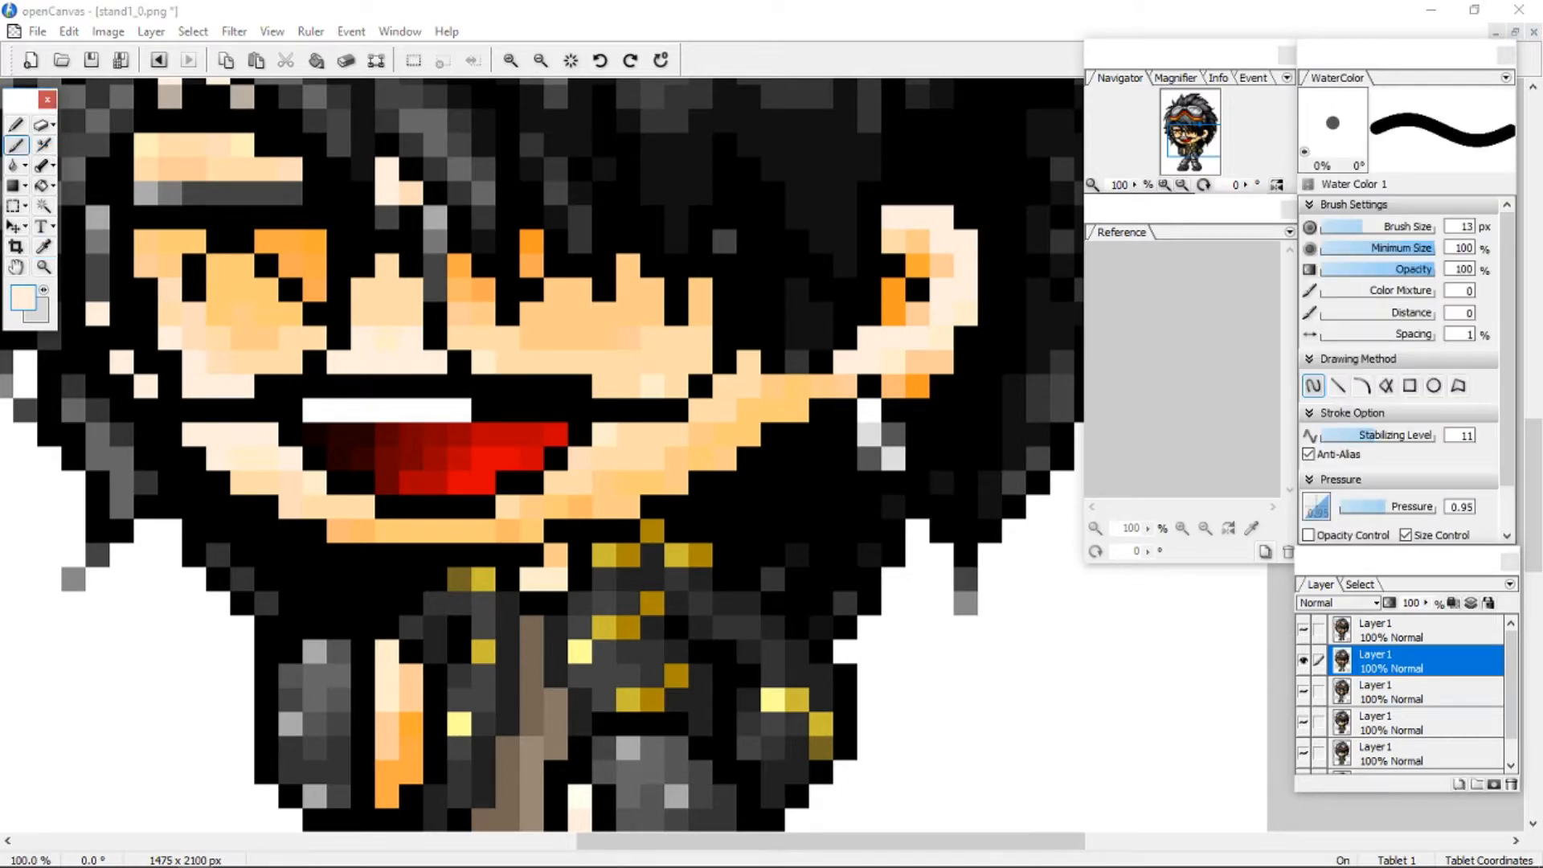
pyautogui.click(16, 125)
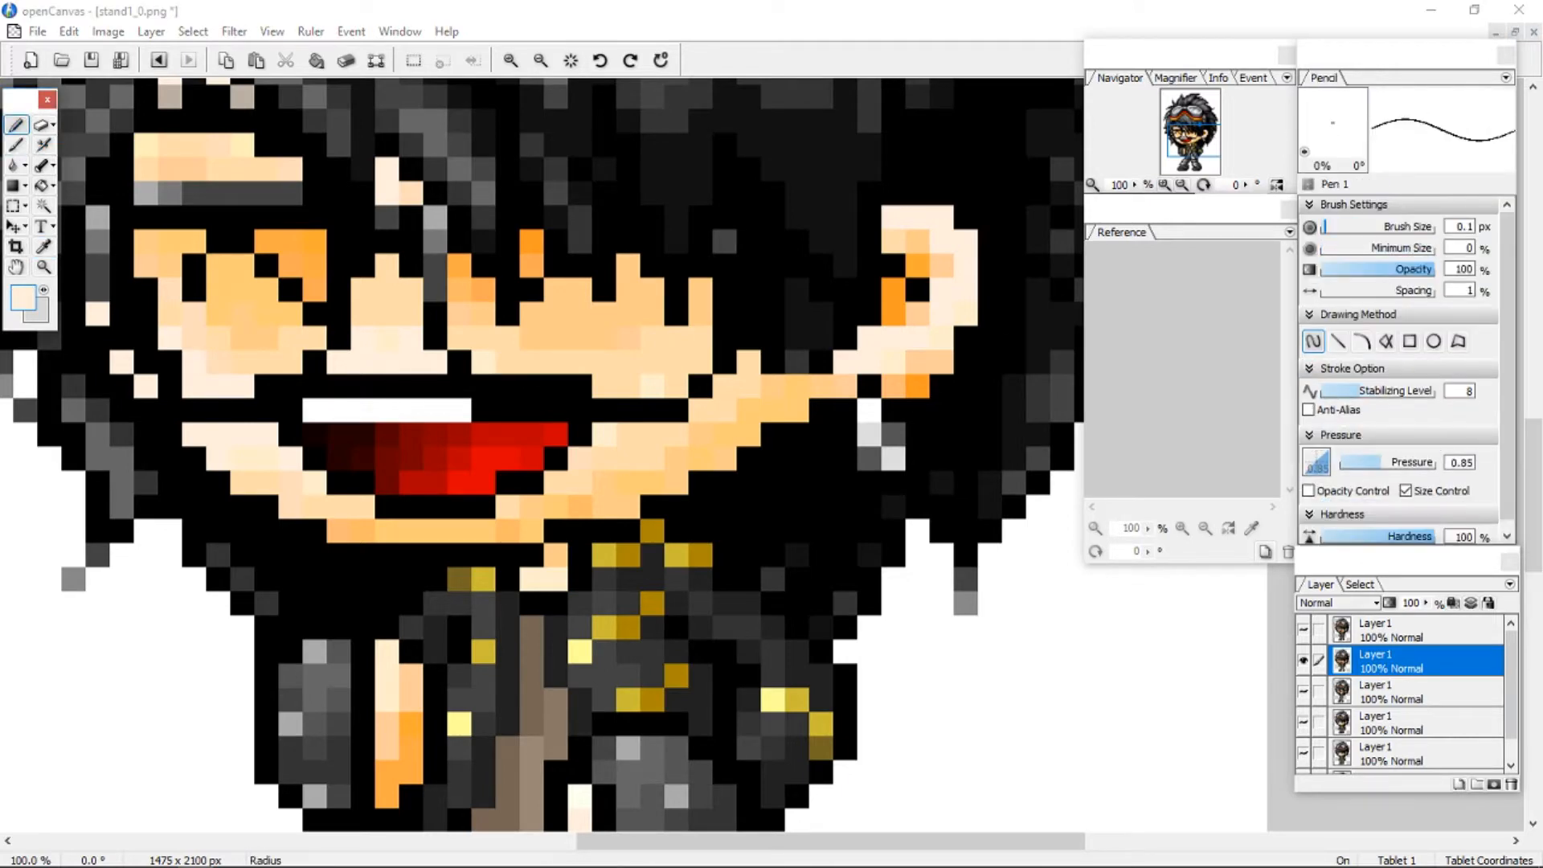
pyautogui.click(1330, 227)
pyautogui.moveTo(1324, 227); pyautogui.dragTo(1349, 227)
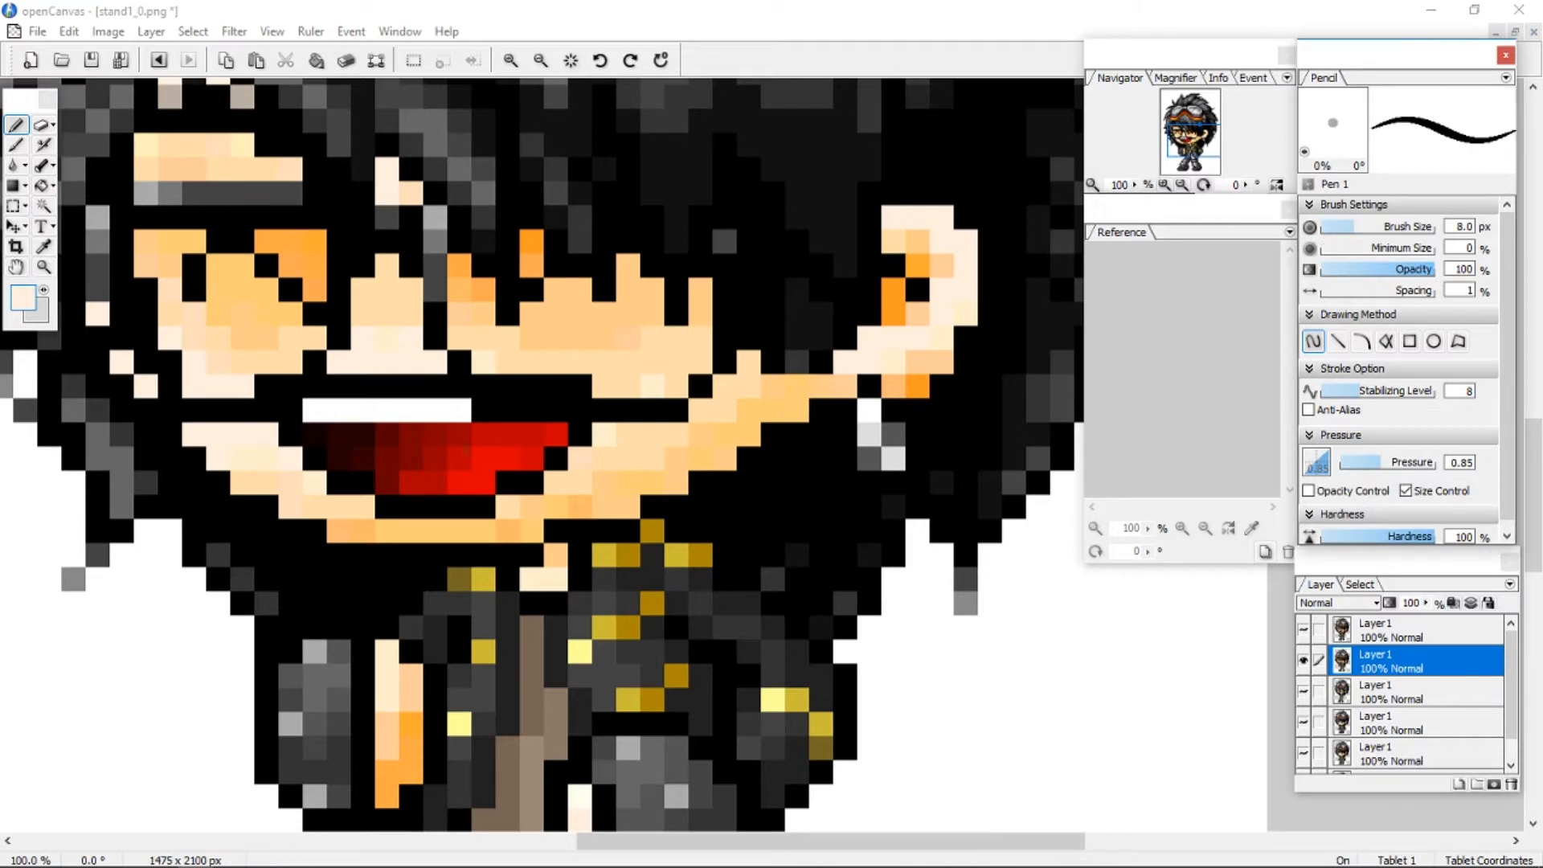
pyautogui.moveTo(273, 433); pyautogui.dragTo(374, 441)
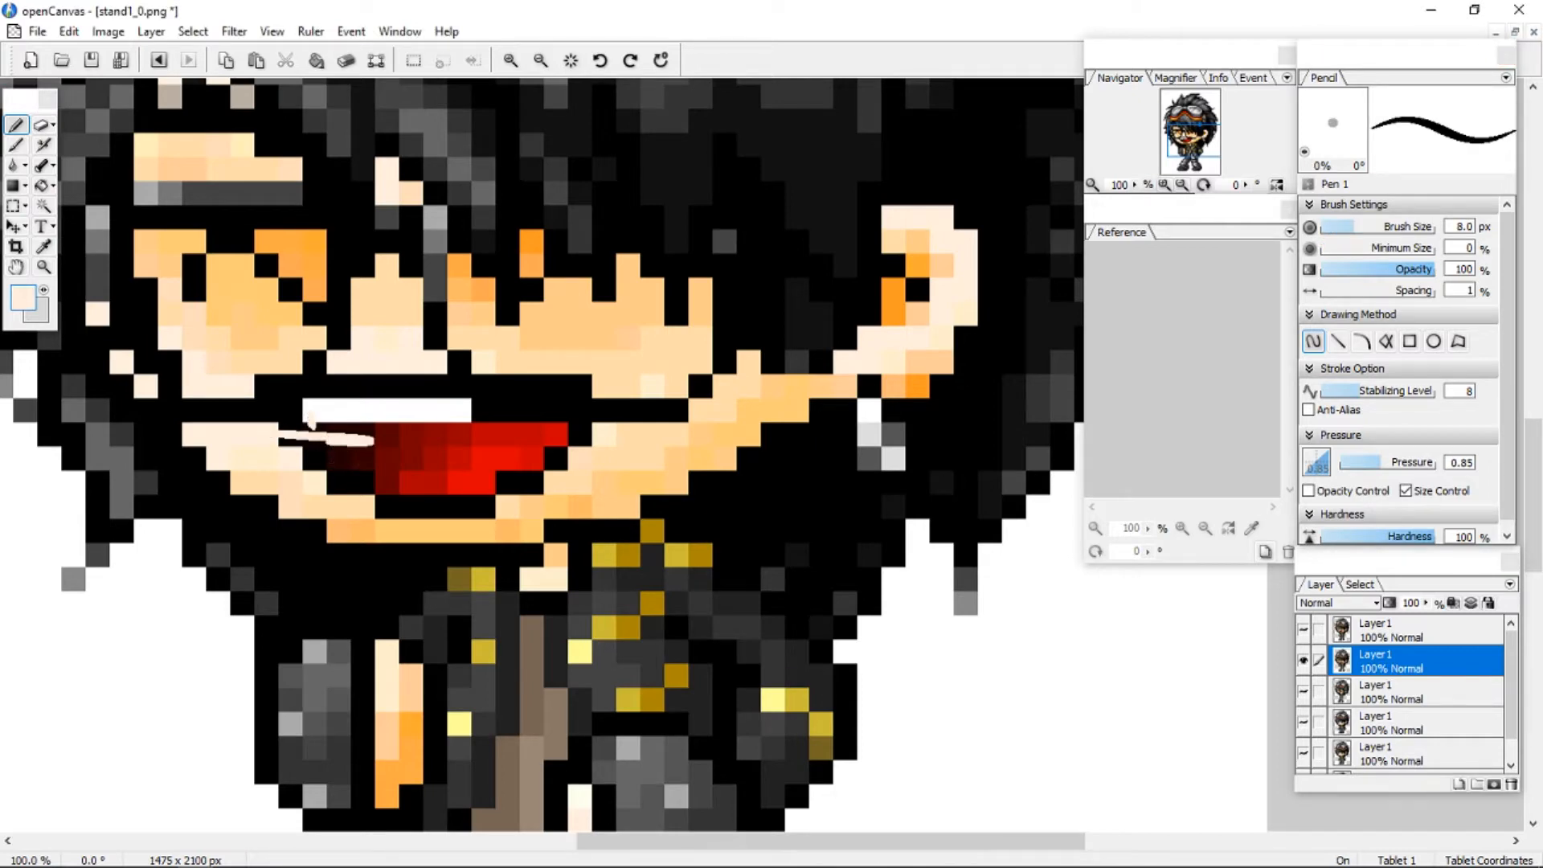
pyautogui.moveTo(1353, 227); pyautogui.dragTo(1380, 227)
pyautogui.moveTo(294, 454)
pyautogui.mouseDown()
pyautogui.moveTo(339, 452)
pyautogui.moveTo(274, 445)
pyautogui.moveTo(376, 465)
pyautogui.mouseUp()
pyautogui.hotkey('ctrl', 'z')
pyautogui.hotkey('ctrl', 'z')
pyautogui.hotkey('ctrl', 'z')
pyautogui.hotkey('ctrl', 'z')
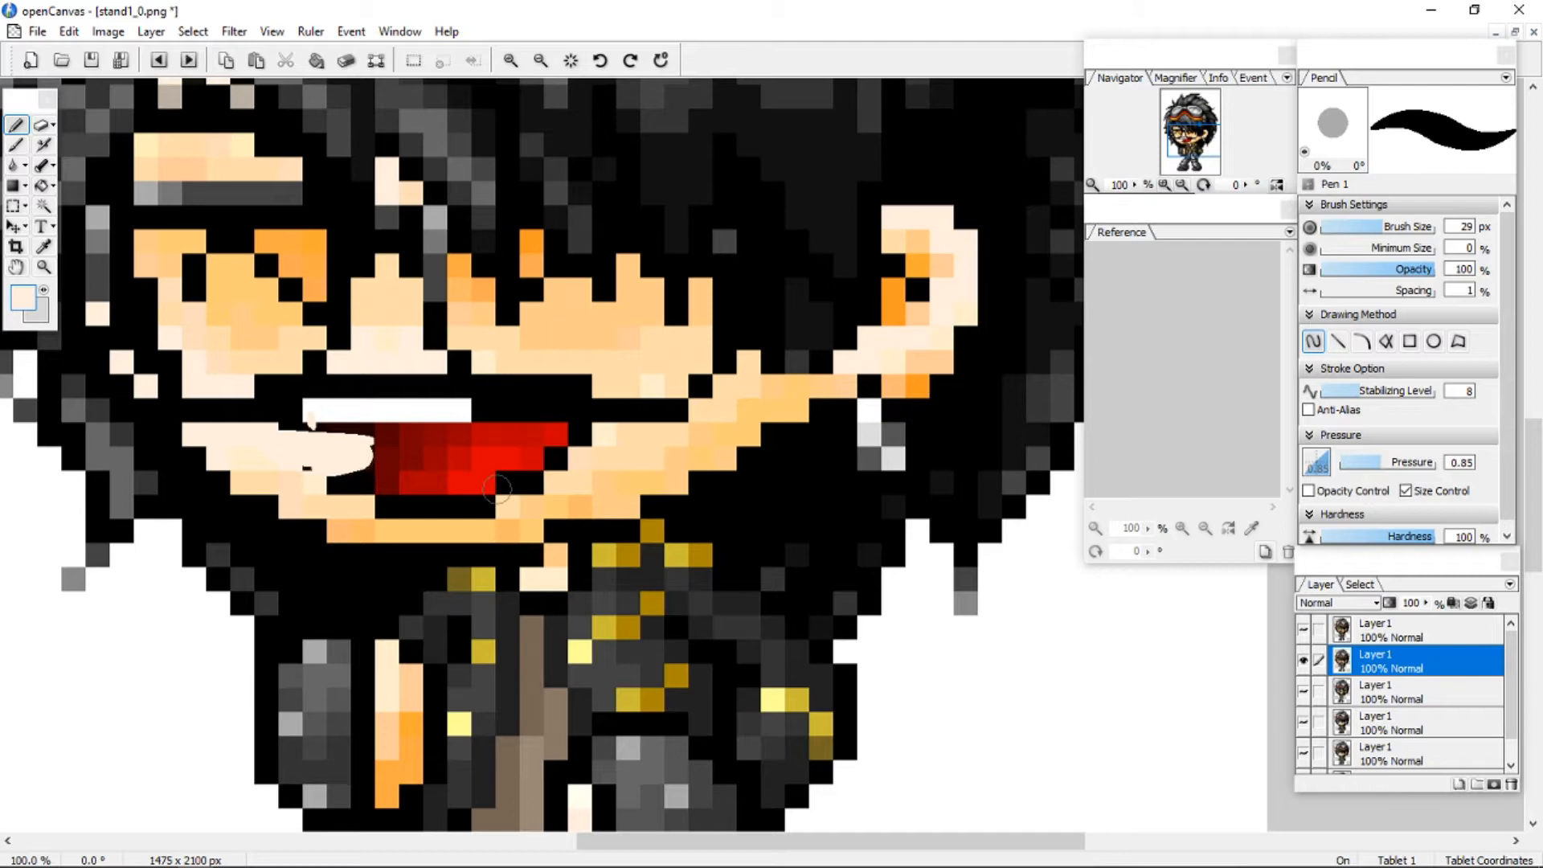
# Cover the open mouth and teeth on the second layer with skin-coloured filled rectangles.
pyautogui.scroll(3, 497, 488)
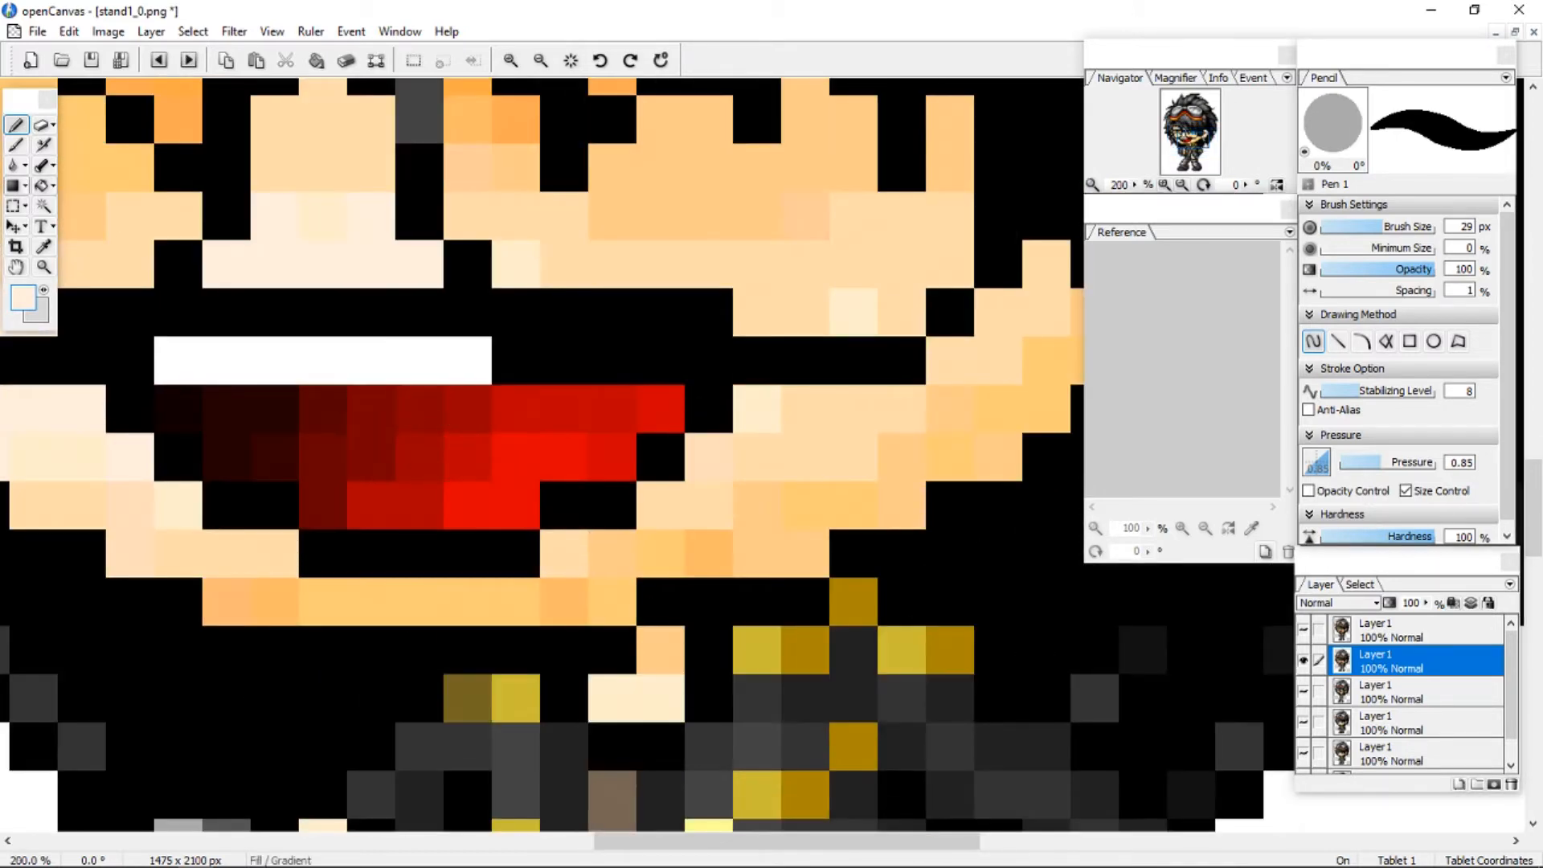
pyautogui.click(13, 186)
pyautogui.moveTo(92, 391)
pyautogui.mouseDown()
pyautogui.moveTo(169, 473)
pyautogui.moveTo(741, 446)
pyautogui.moveTo(733, 432)
pyautogui.moveTo(546, 484)
pyautogui.moveTo(241, 482)
pyautogui.moveTo(113, 432)
pyautogui.mouseUp()
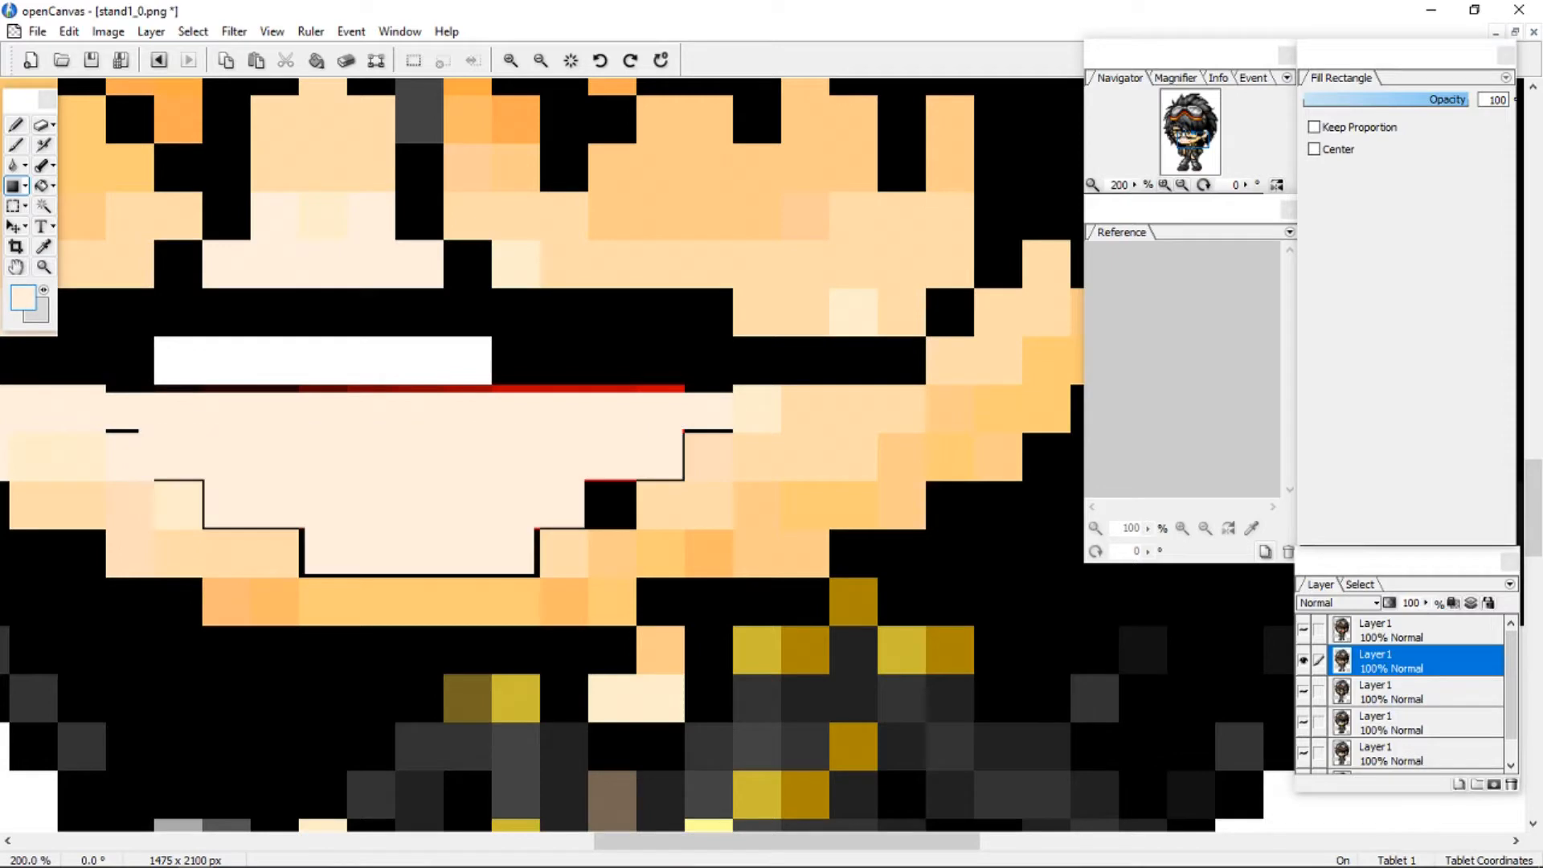
pyautogui.moveTo(293, 416); pyautogui.dragTo(741, 387)
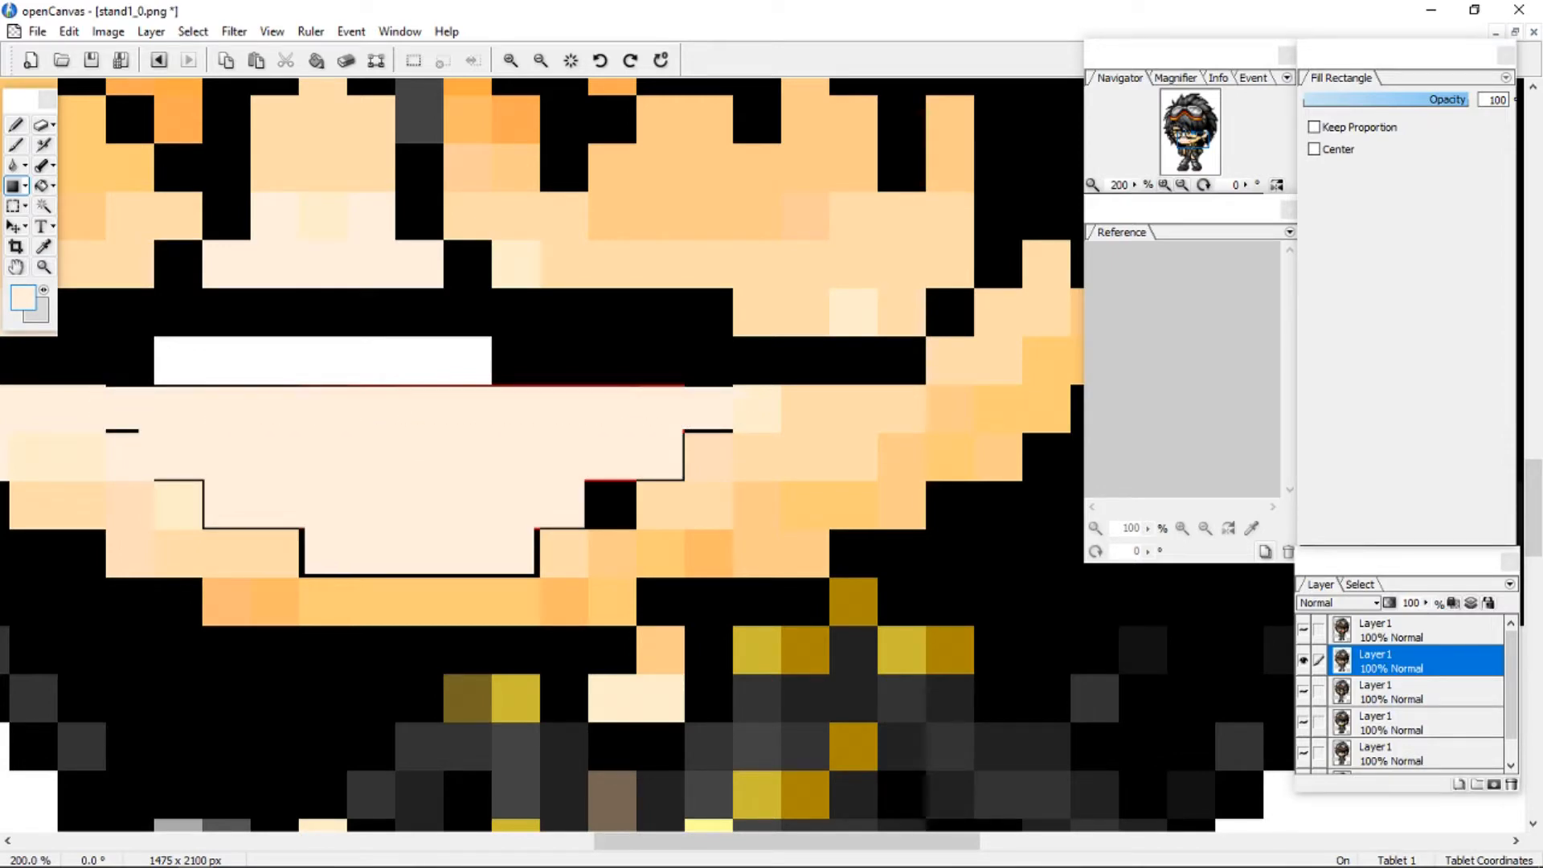
pyautogui.moveTo(155, 335)
pyautogui.mouseDown()
pyautogui.moveTo(438, 421)
pyautogui.moveTo(485, 416)
pyautogui.mouseUp()
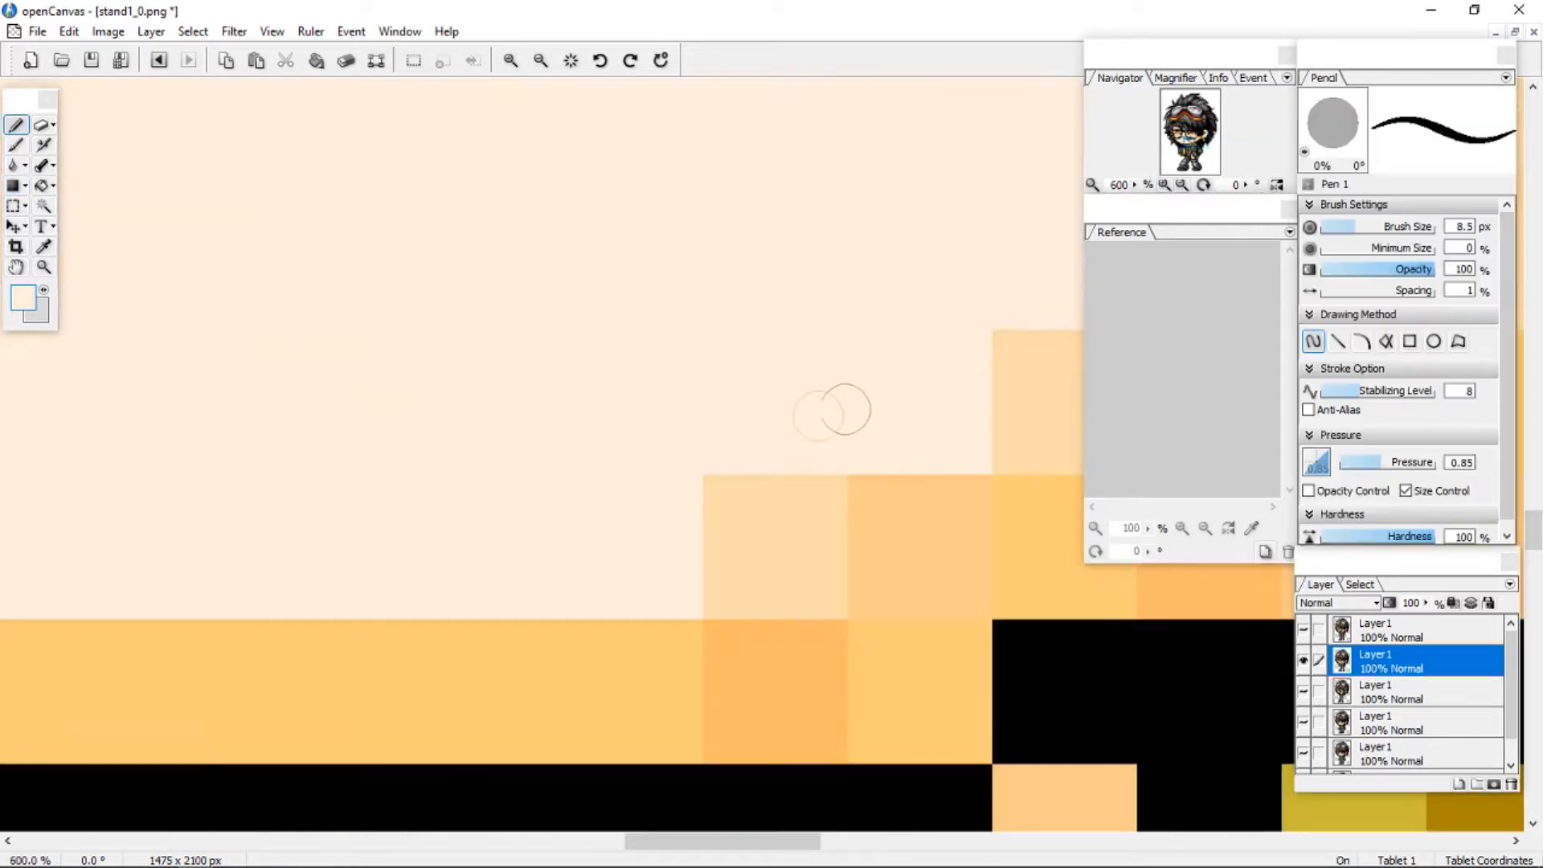
# Hide the second layer so only the uppermost talking sprite shows.
pyautogui.scroll(-5, 834, 410)
pyautogui.scroll(-2, 677, 534)
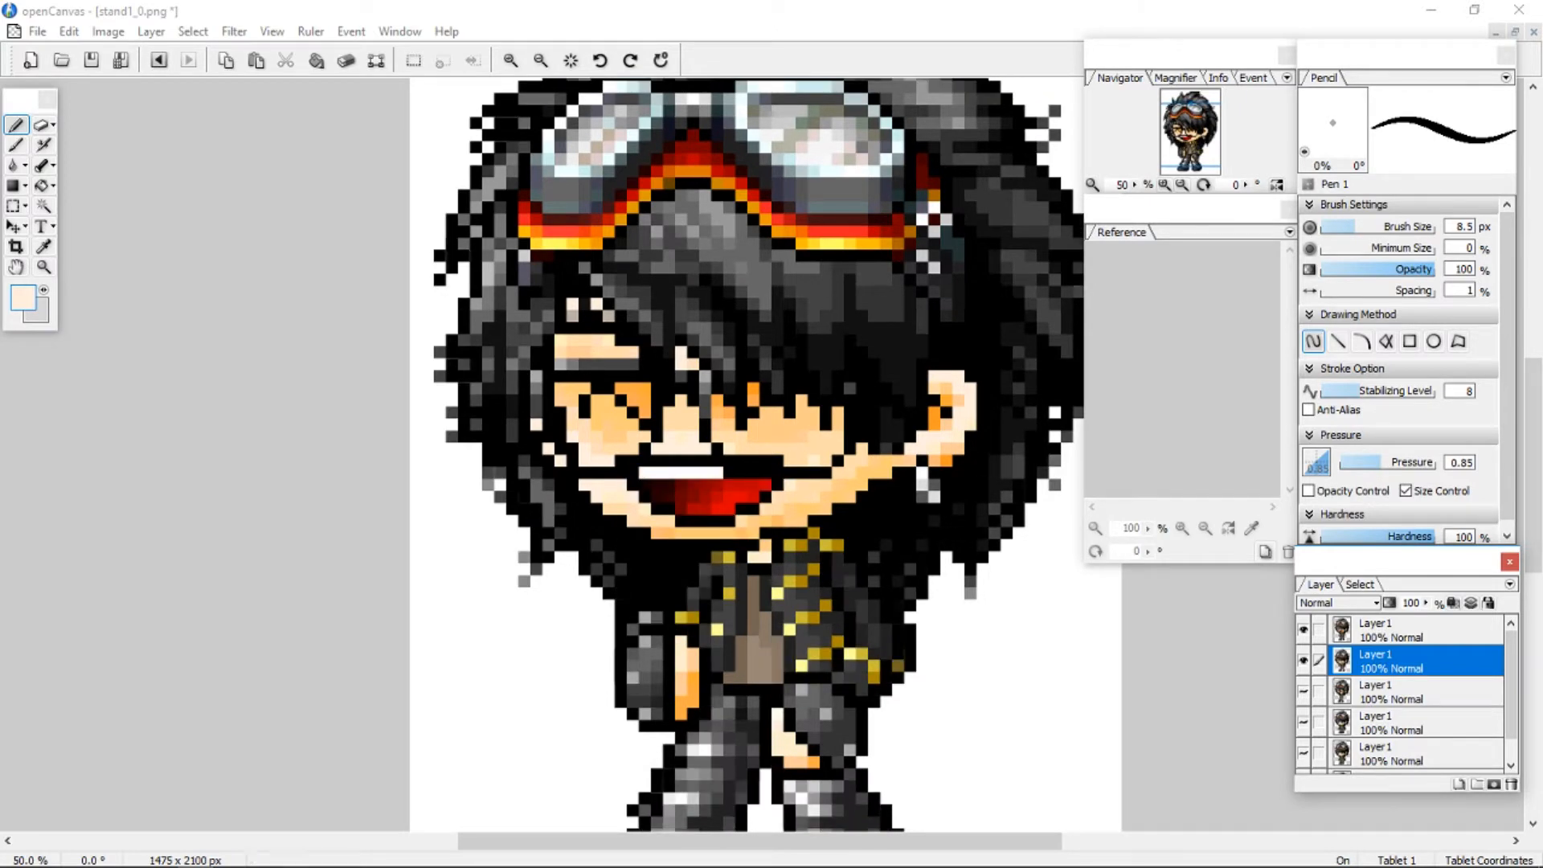
pyautogui.click(1304, 661)
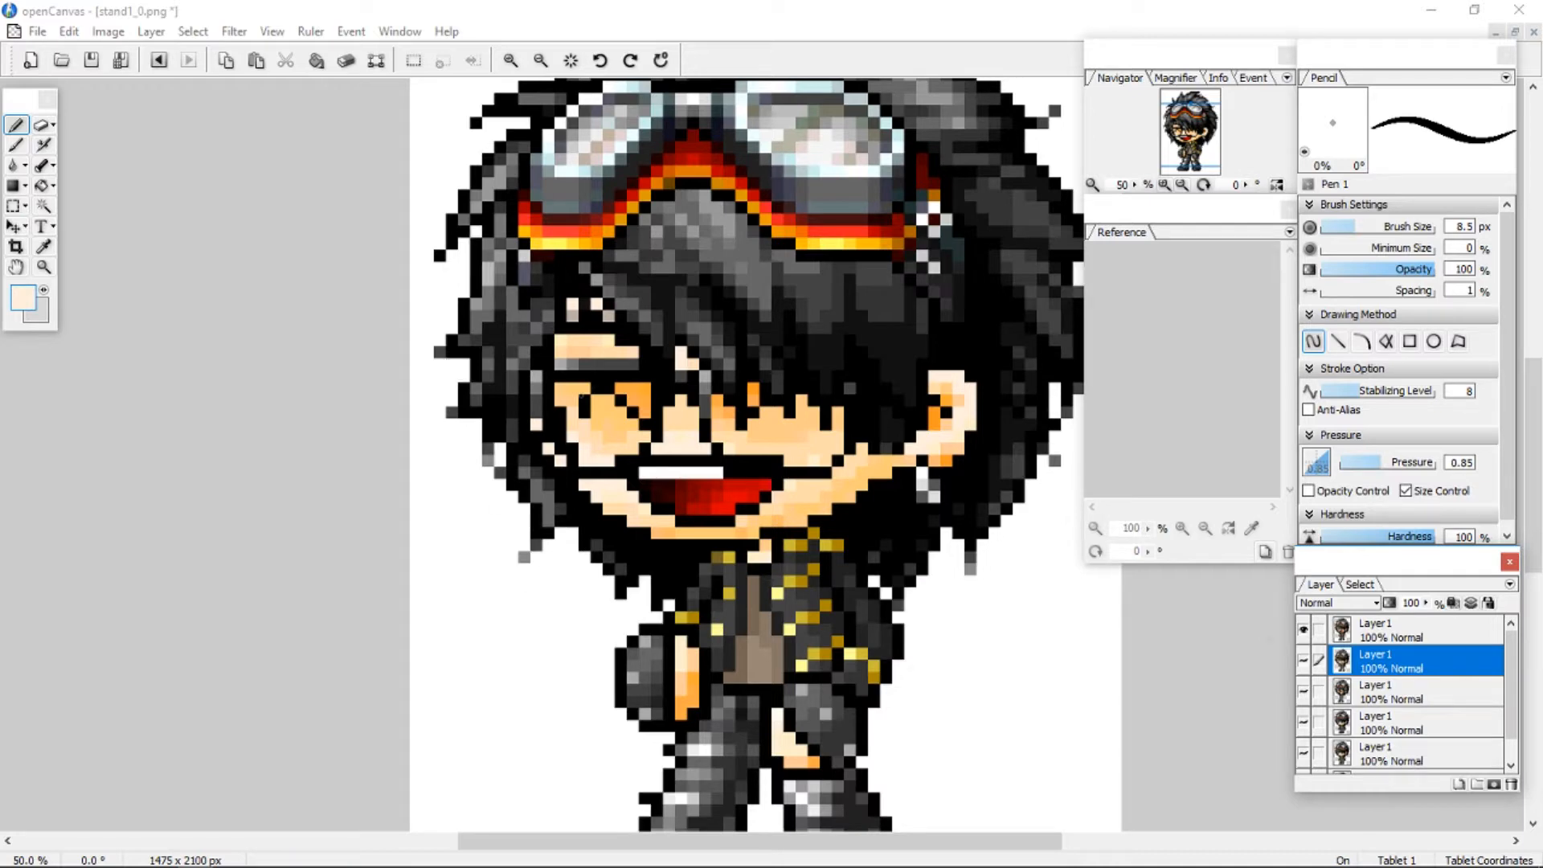
pyautogui.scroll(-1, 554, 479)
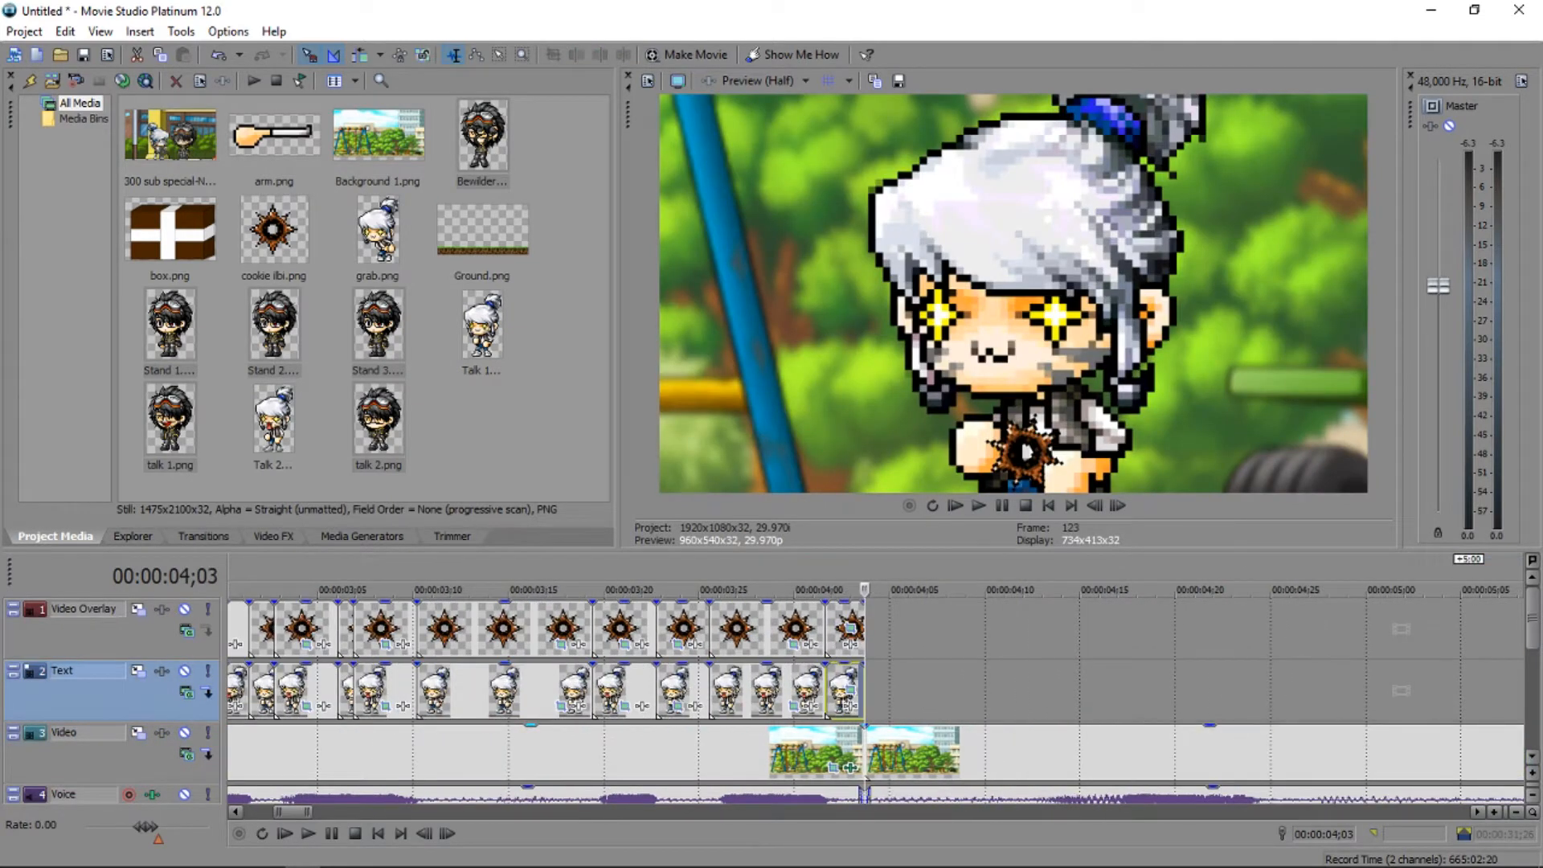
# Switch to Movie Studio and place the Stand 3 sprite on the Text track from 00:00:04;03, trimmed to end at 00:00:04;13.
pyautogui.press('space')
pyautogui.press('Return')
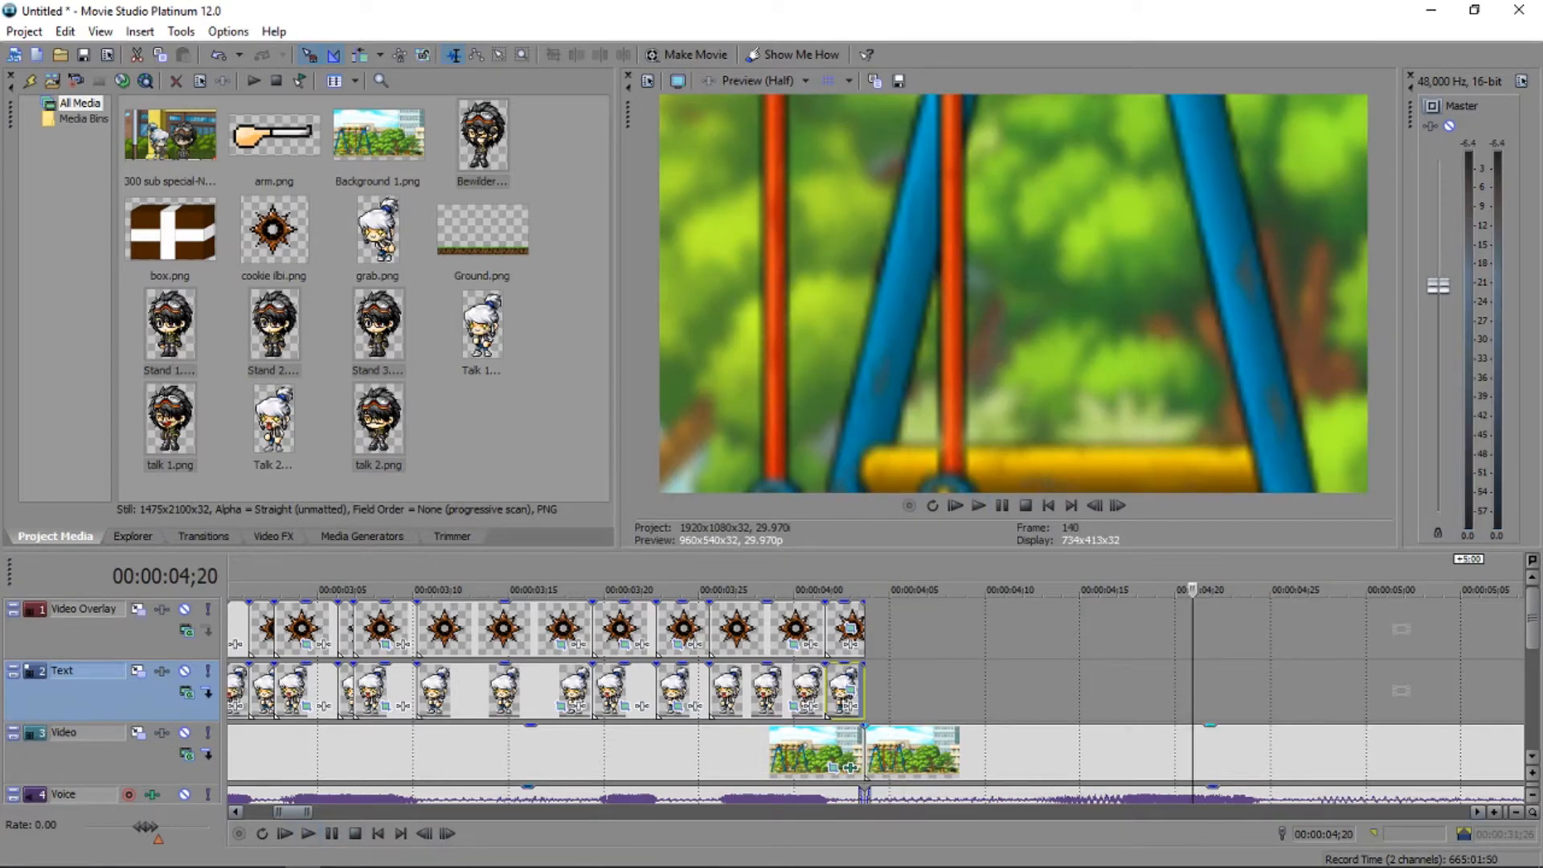
pyautogui.click(1042, 753)
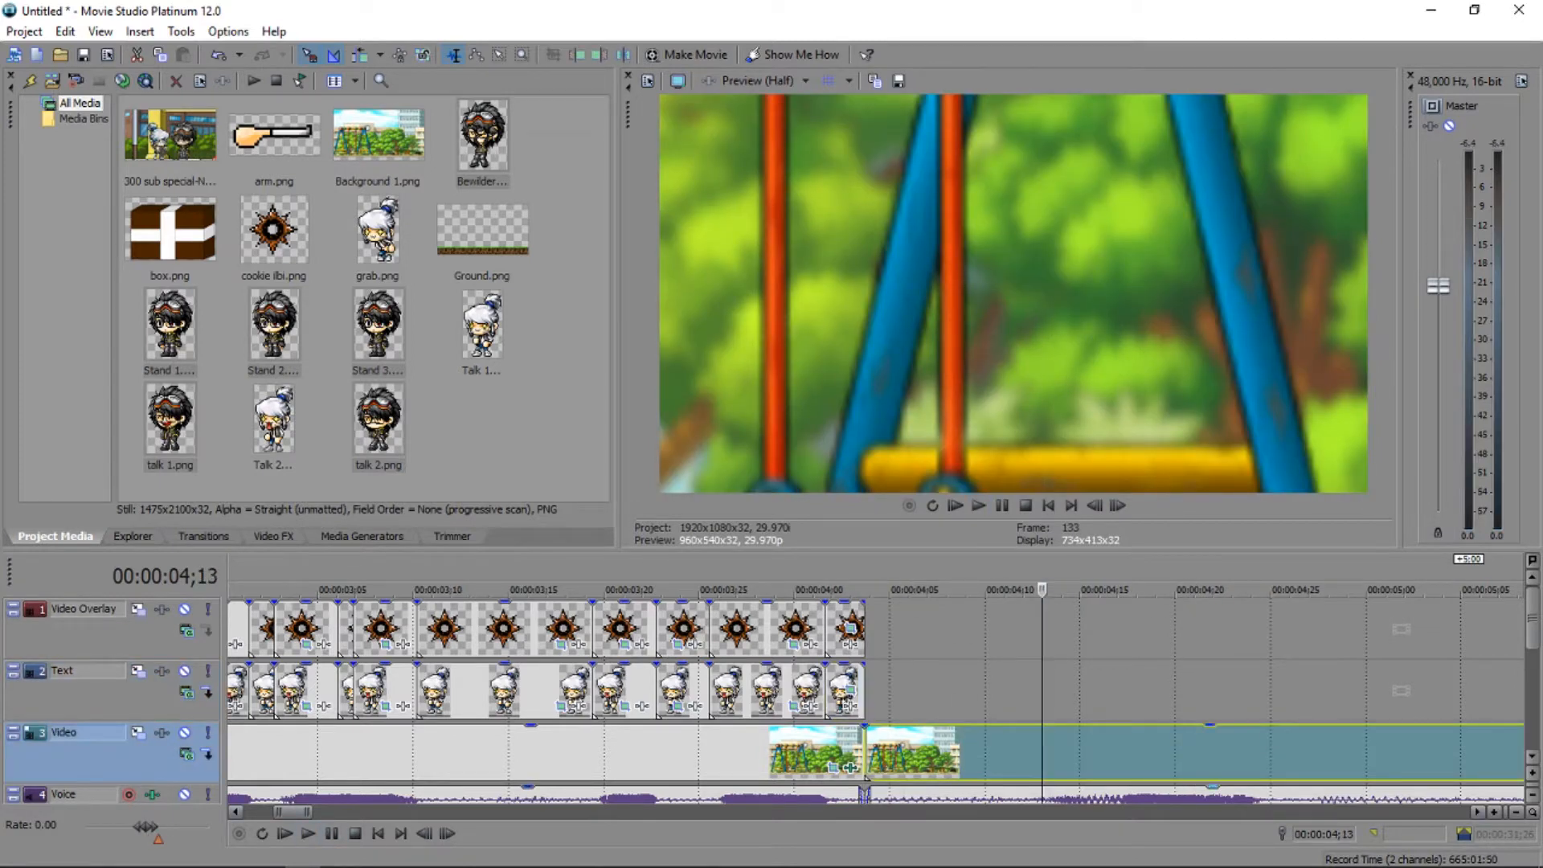
pyautogui.click(1042, 795)
pyautogui.press('s')
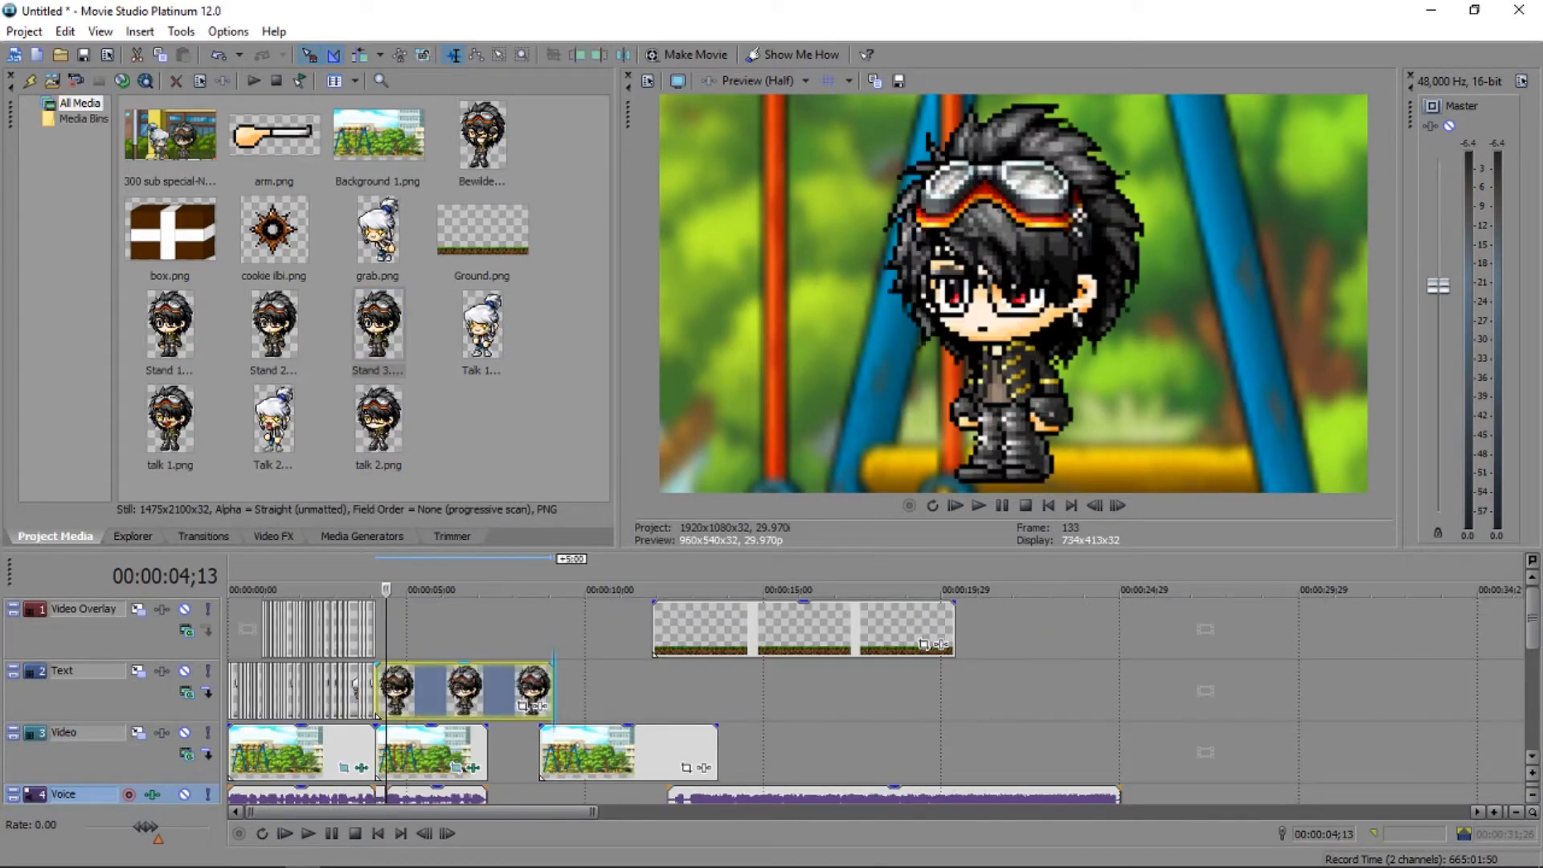
pyautogui.click(380, 684)
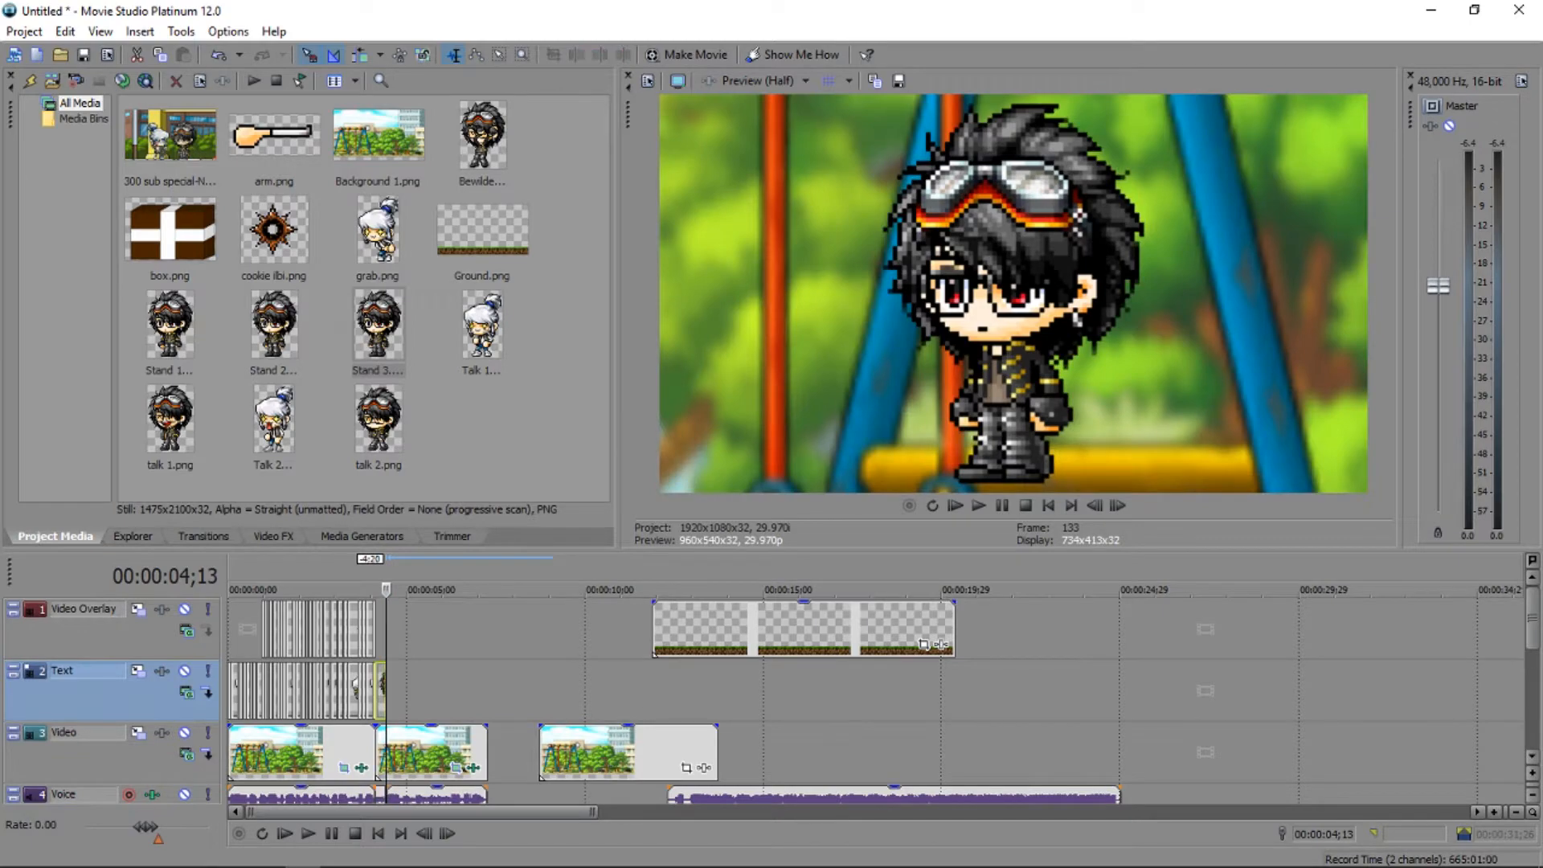
# Match the Stand 3 event's pan/crop frame to the output aspect.
pyautogui.scroll(3, 387, 687)
pyautogui.scroll(2, 836, 693)
pyautogui.click(831, 706)
pyautogui.rightClick(922, 765)
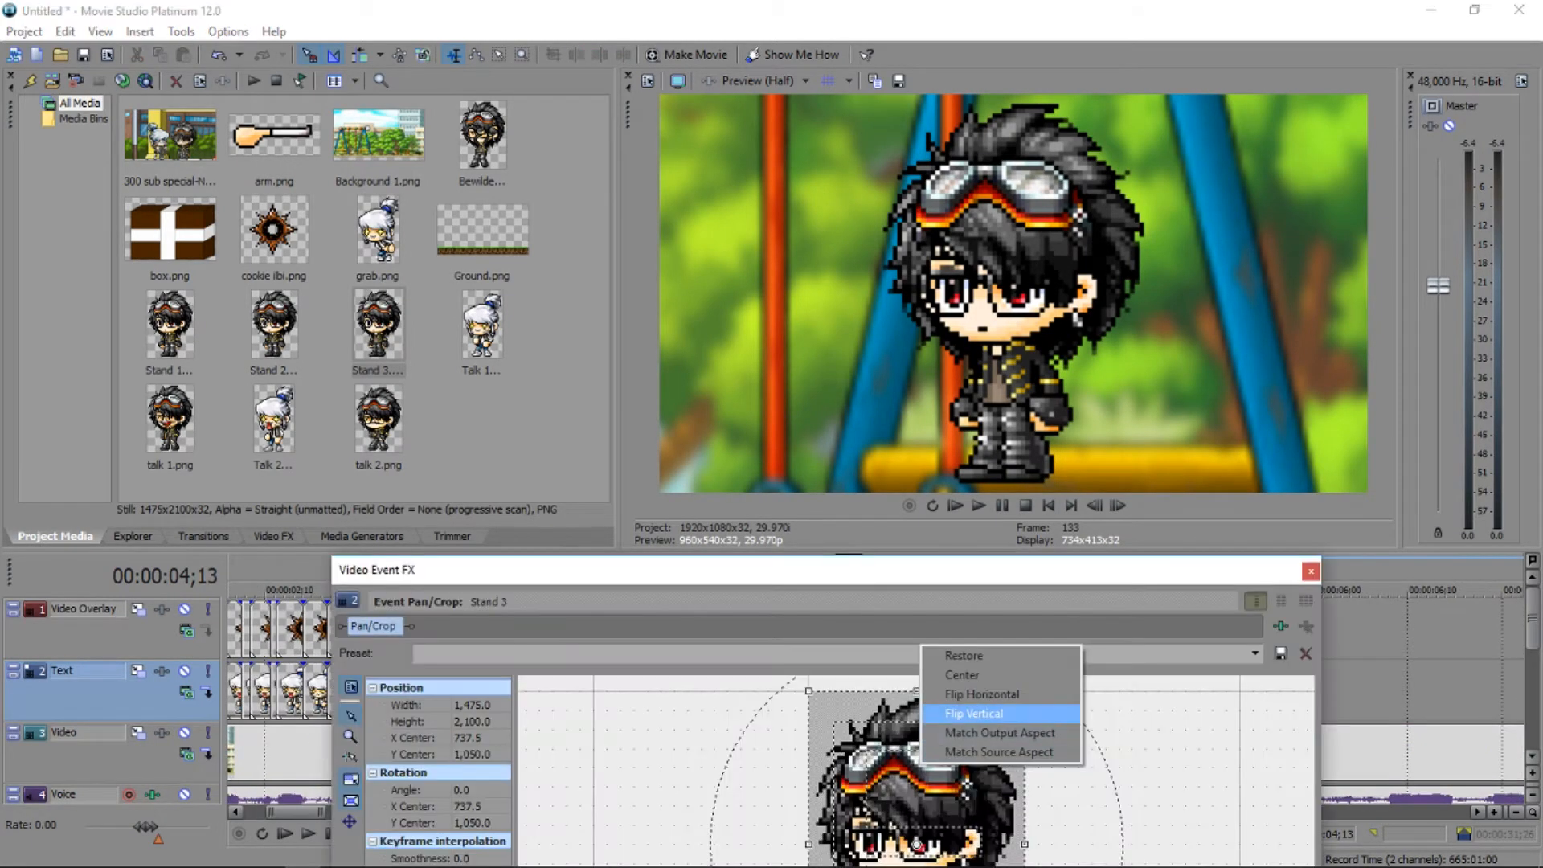
pyautogui.click(956, 733)
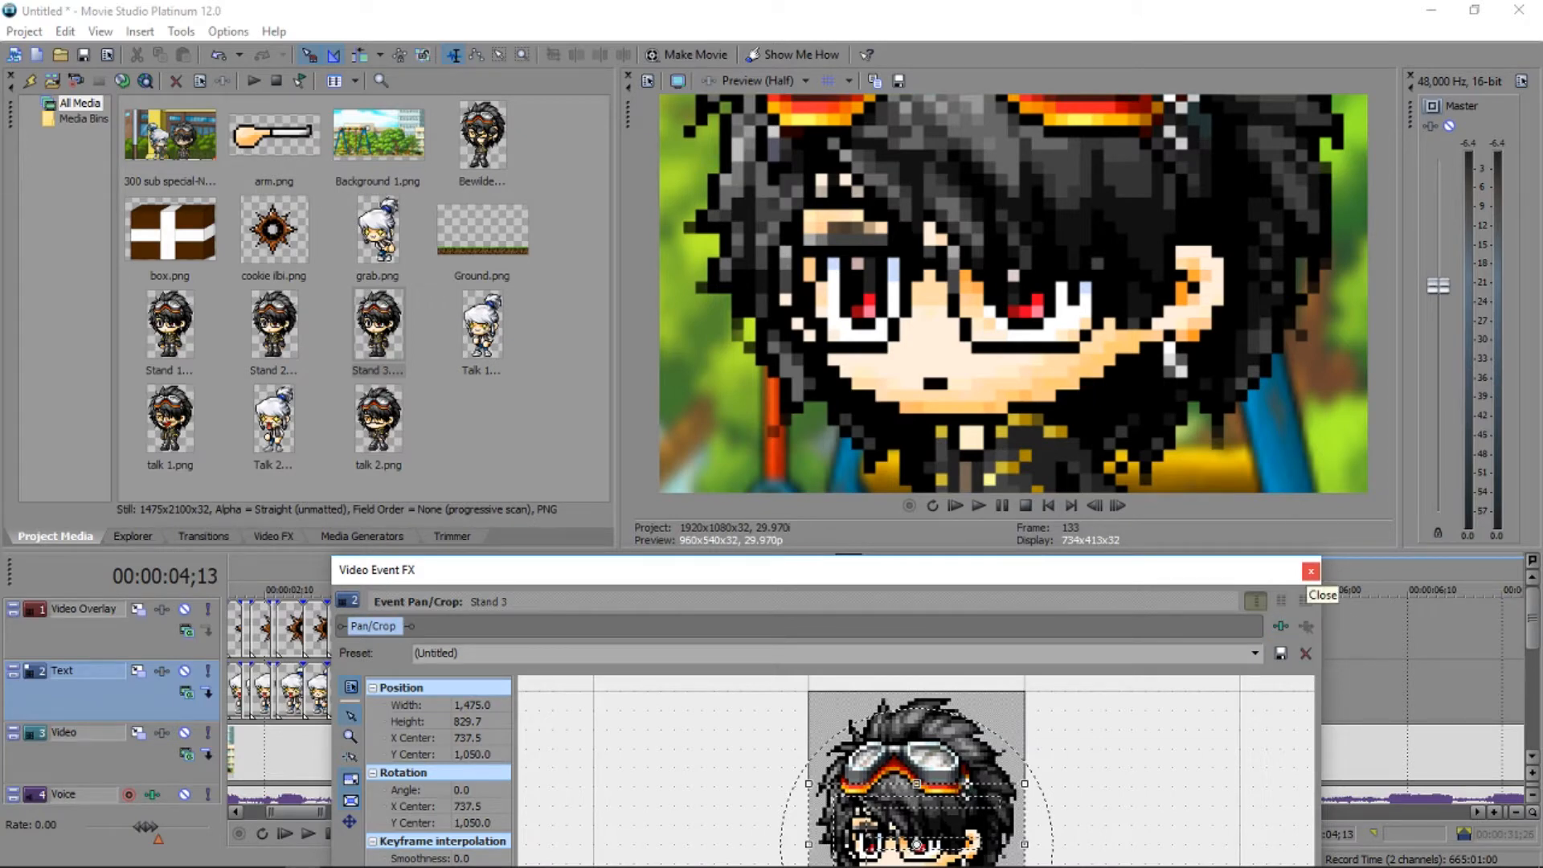
pyautogui.rightClick(944, 686)
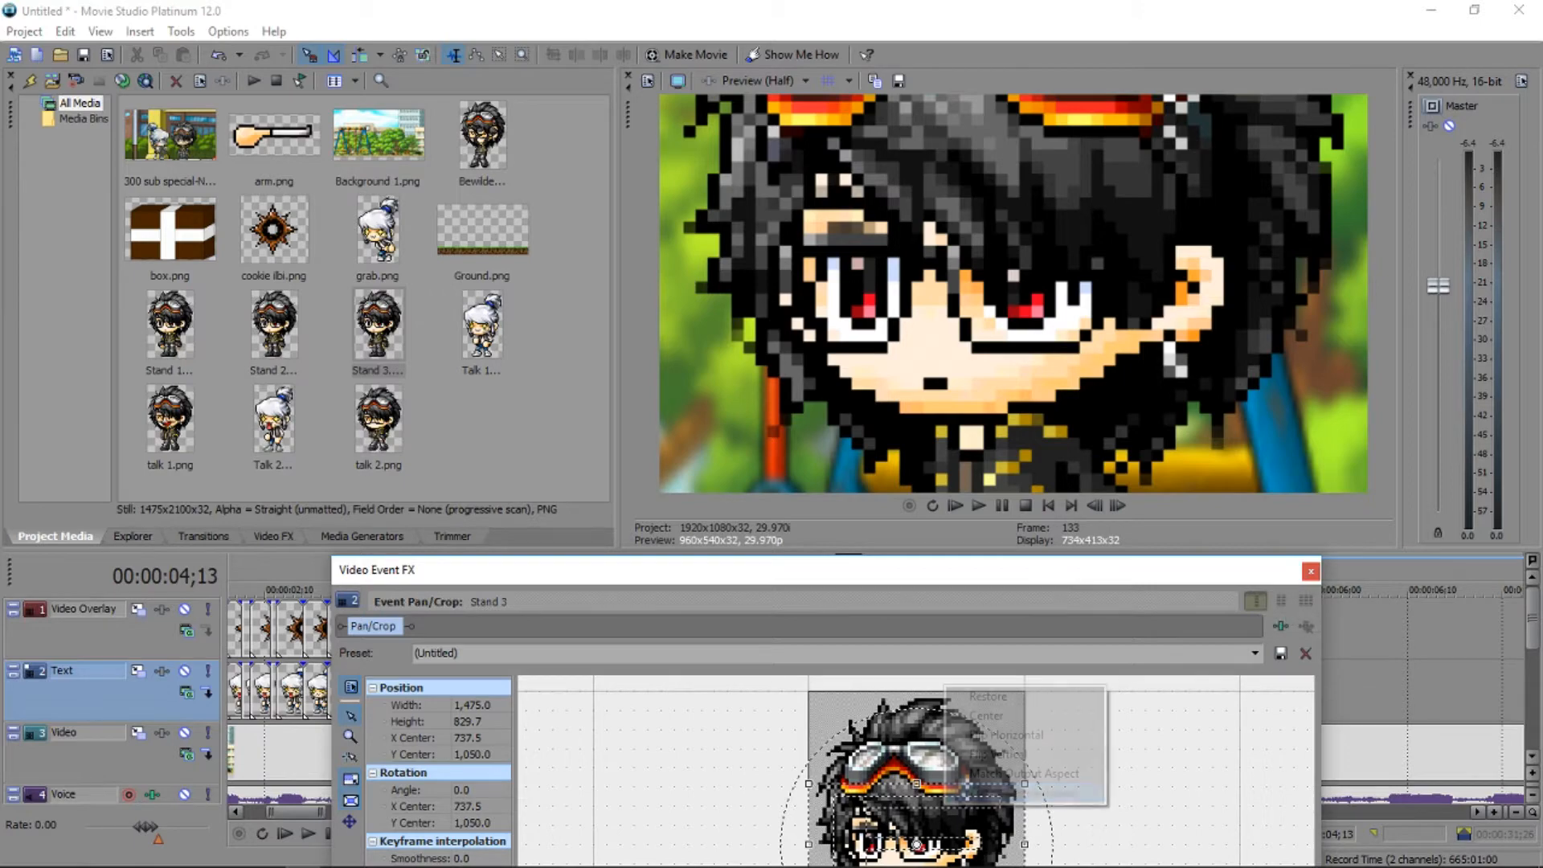
pyautogui.click(1037, 773)
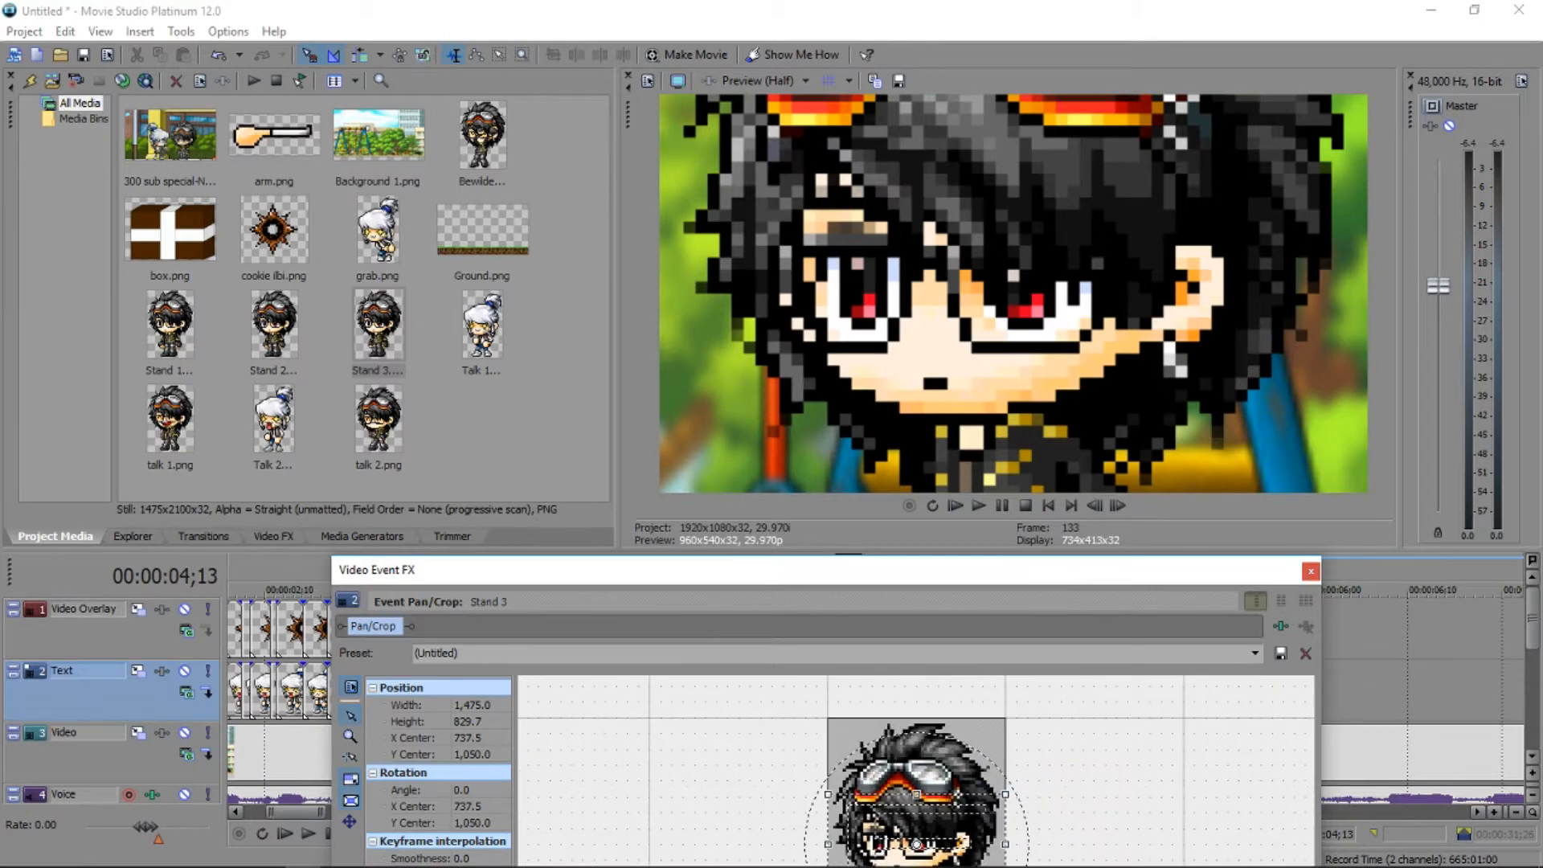
# Flip the Stand 3 sprite horizontally and move the Video Event FX window so the whole crop frame is in view.
pyautogui.rightClick(942, 712)
pyautogui.click(1037, 764)
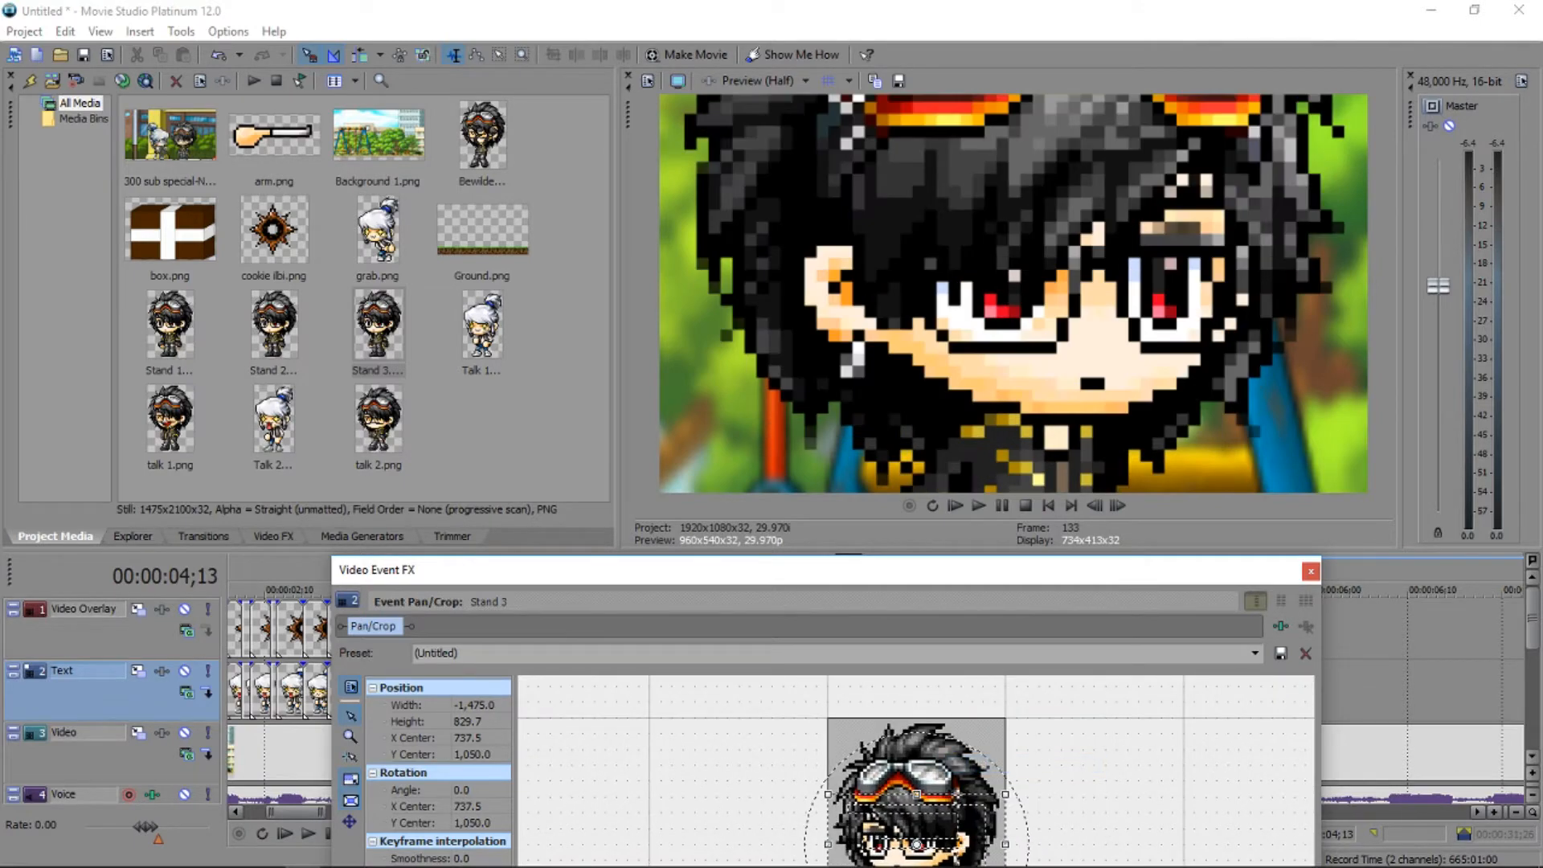
pyautogui.moveTo(962, 565); pyautogui.dragTo(599, 326)
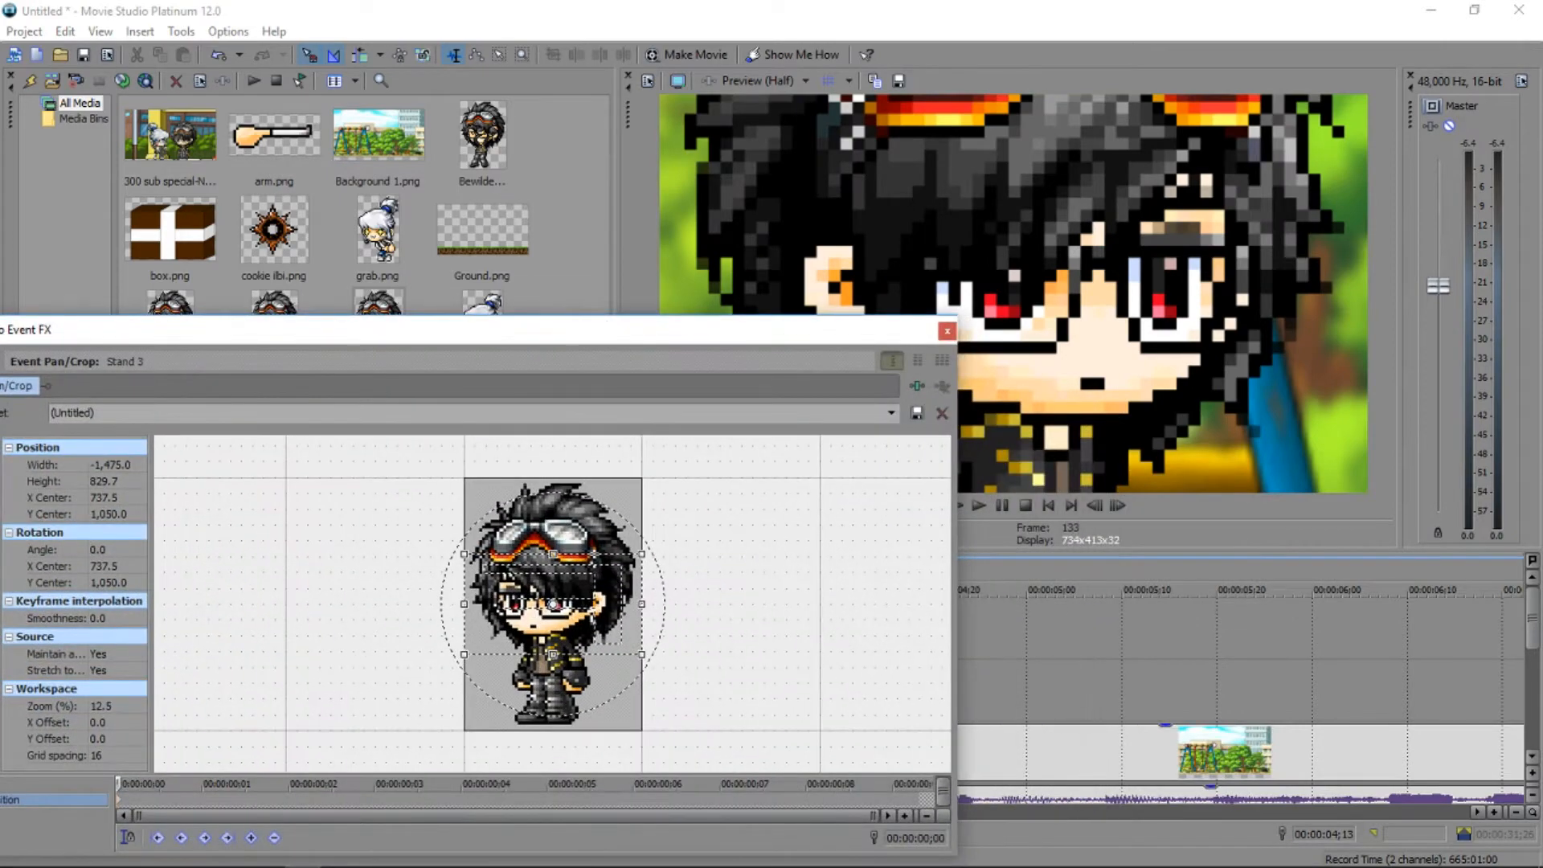
# Enlarge the Stand 3 crop frame to about 2,403 by 1,352, centre it at 769.5, 986.0, and compare it with the preceding shot.
pyautogui.moveTo(642, 554); pyautogui.dragTo(697, 524)
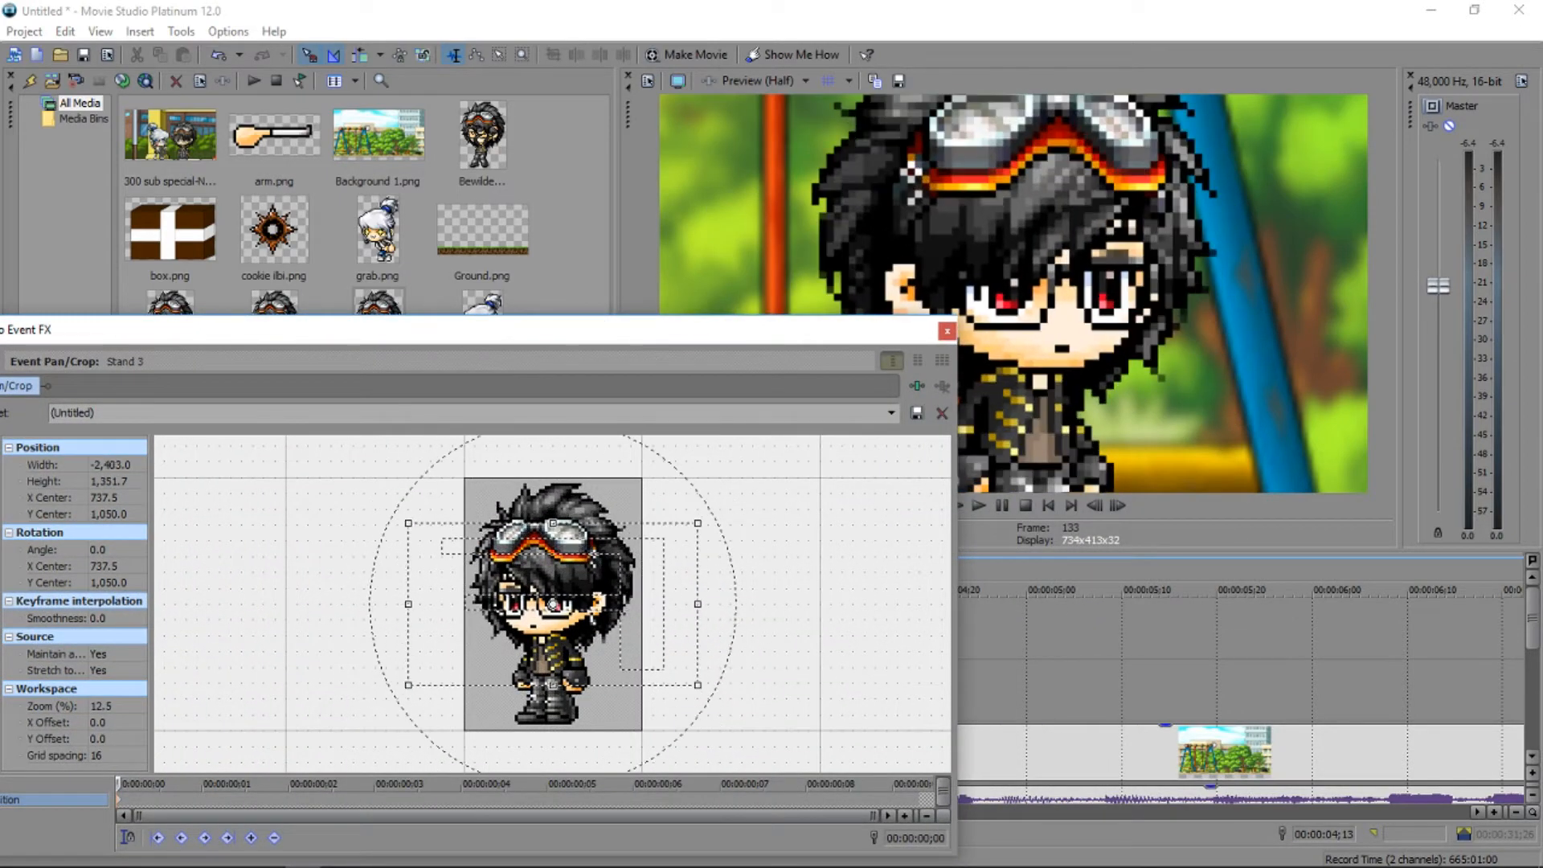
pyautogui.moveTo(553, 604); pyautogui.dragTo(557, 597)
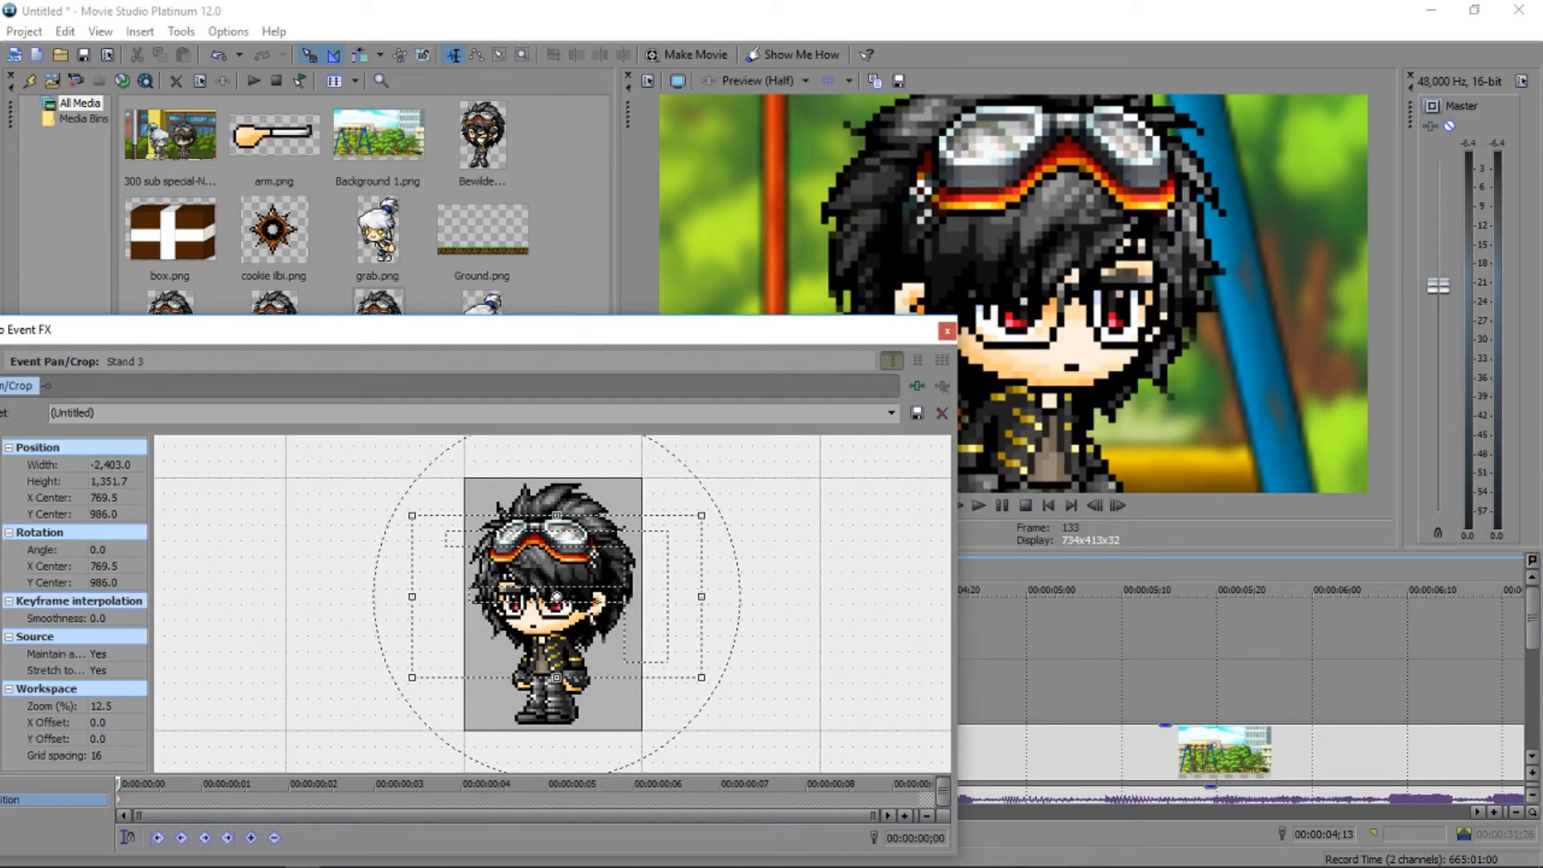
pyautogui.click(947, 331)
pyautogui.click(610, 688)
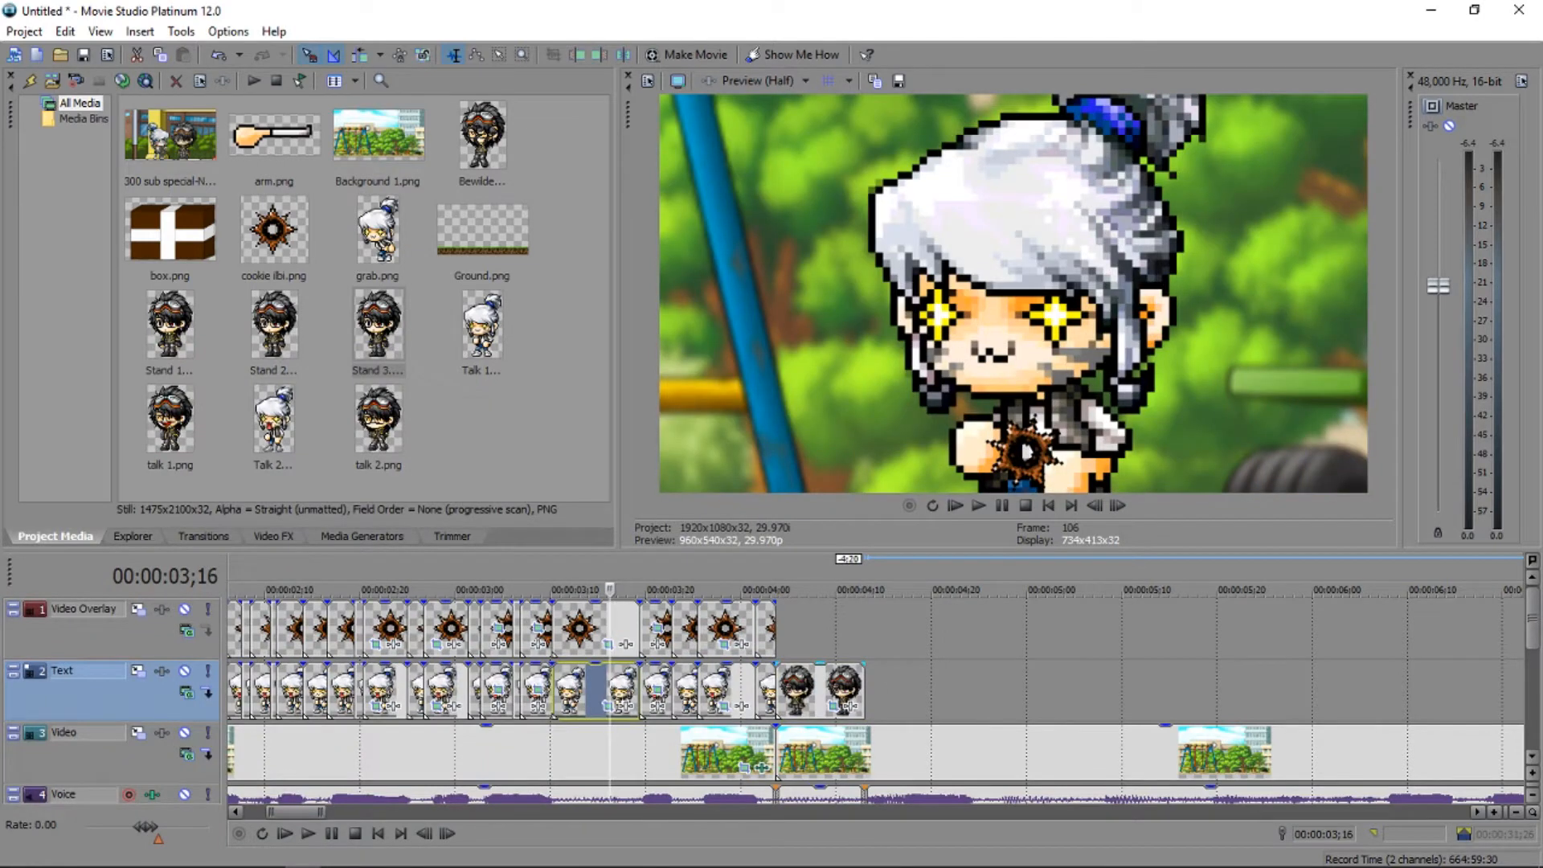
pyautogui.click(818, 691)
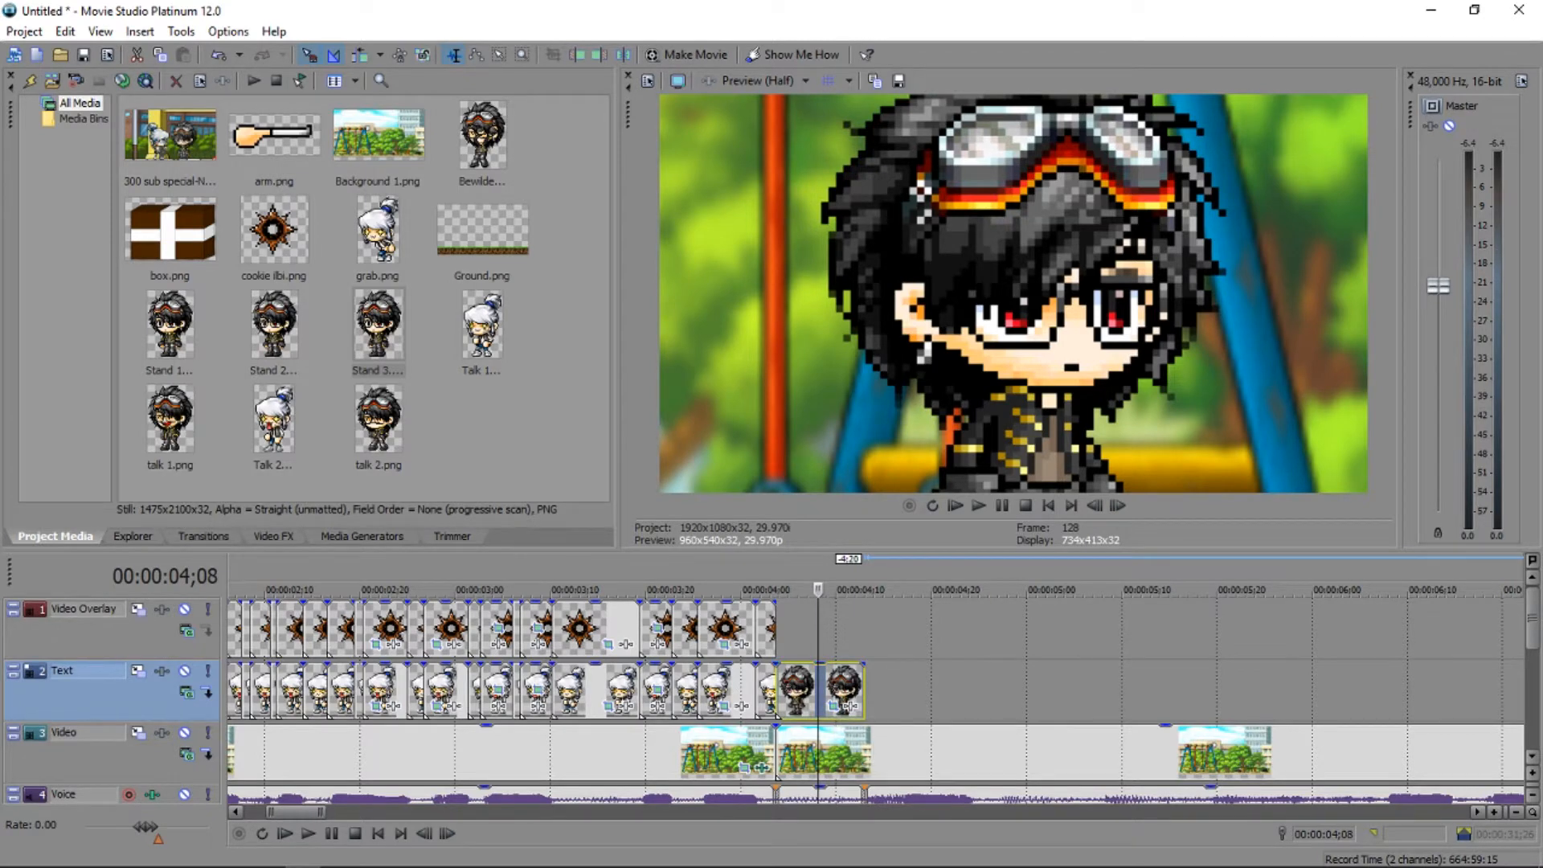
# Shift the pan/crop frame of the Background 1 event behind Stand 3 upward to a Y Center of 1,087.0.
pyautogui.scroll(-3, 876, 699)
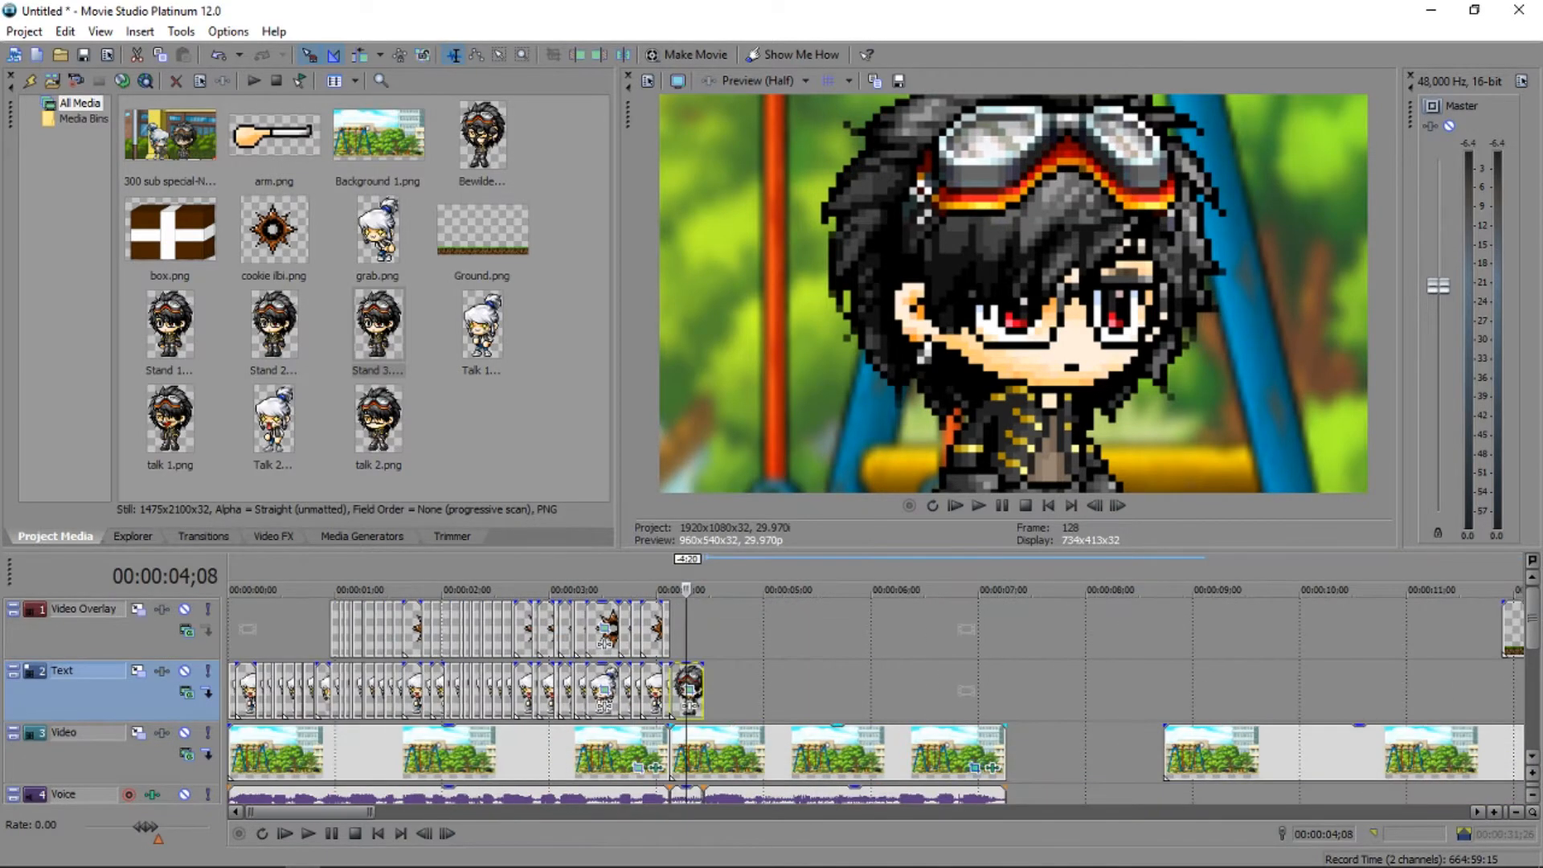
pyautogui.click(975, 769)
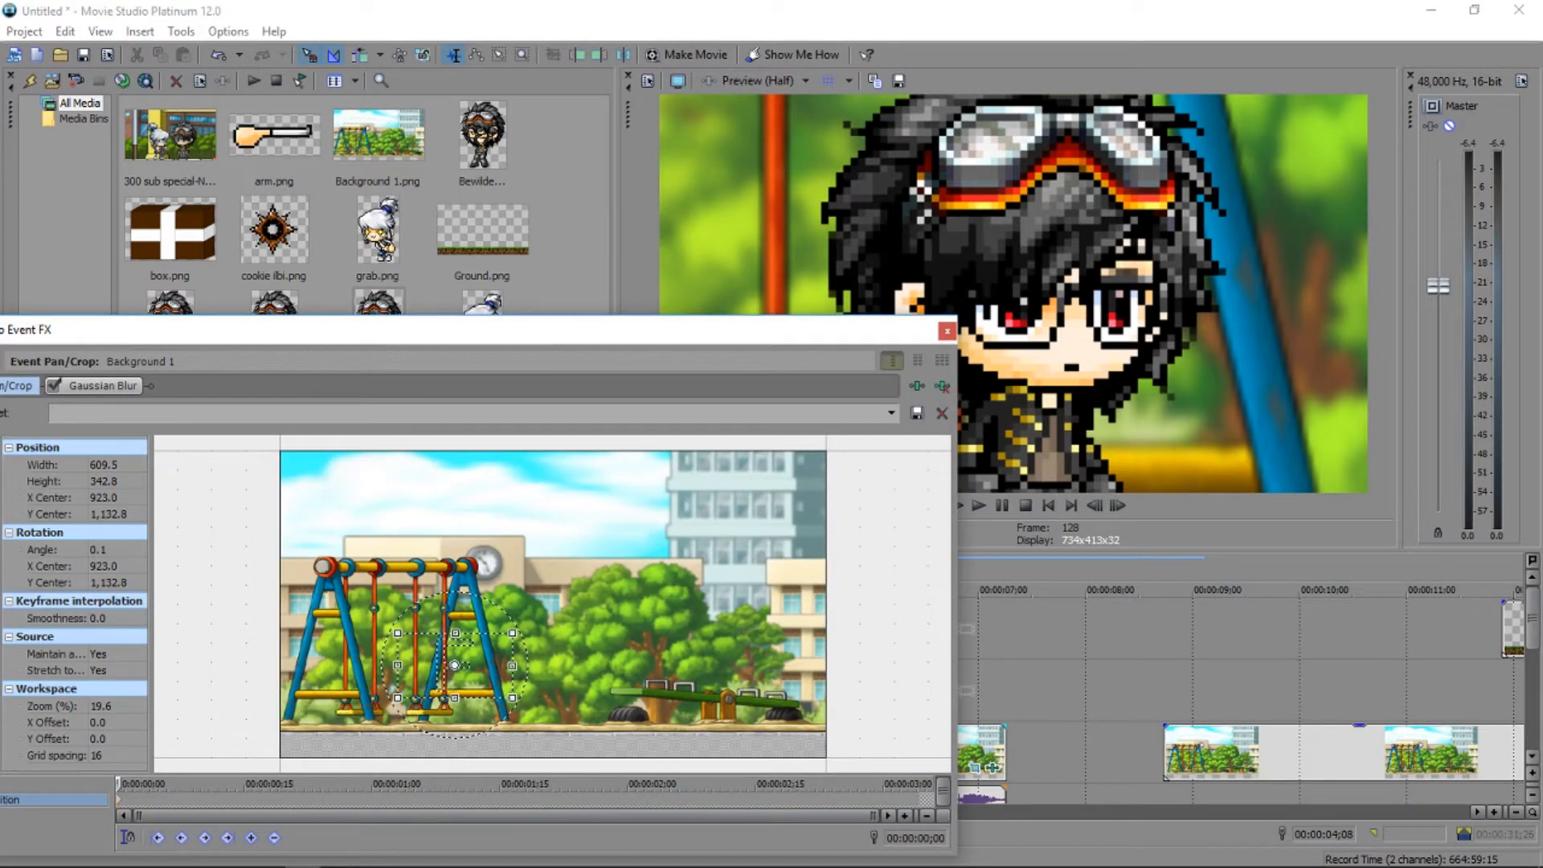
pyautogui.press('Up')
pyautogui.press('Up')
pyautogui.press('Up')
pyautogui.press('Up')
pyautogui.press('Up')
pyautogui.press('Up')
pyautogui.press('Up')
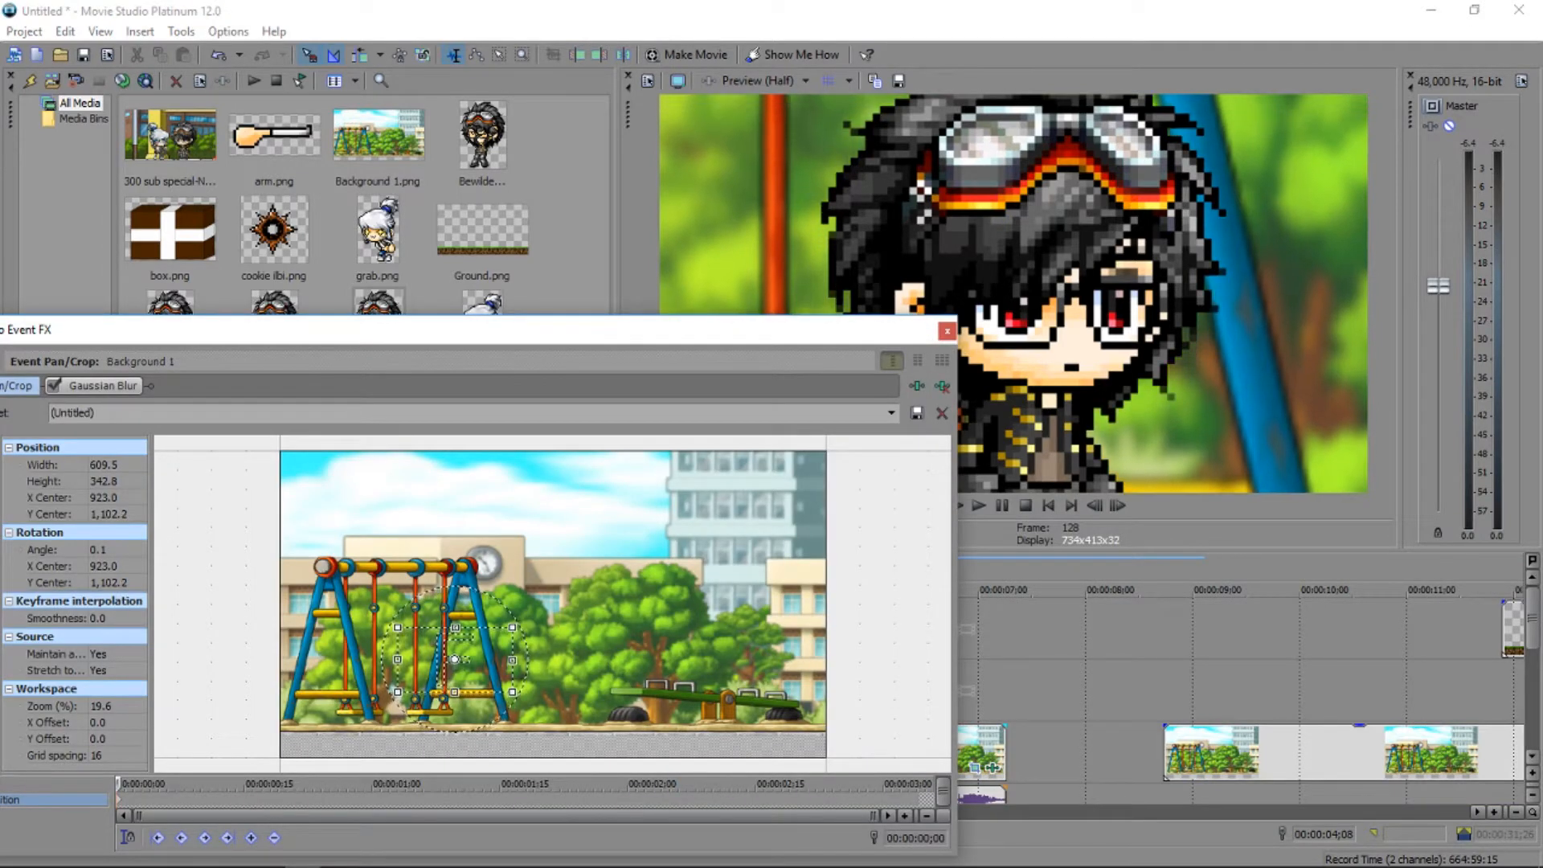
pyautogui.press('Up')
pyautogui.press('Up')
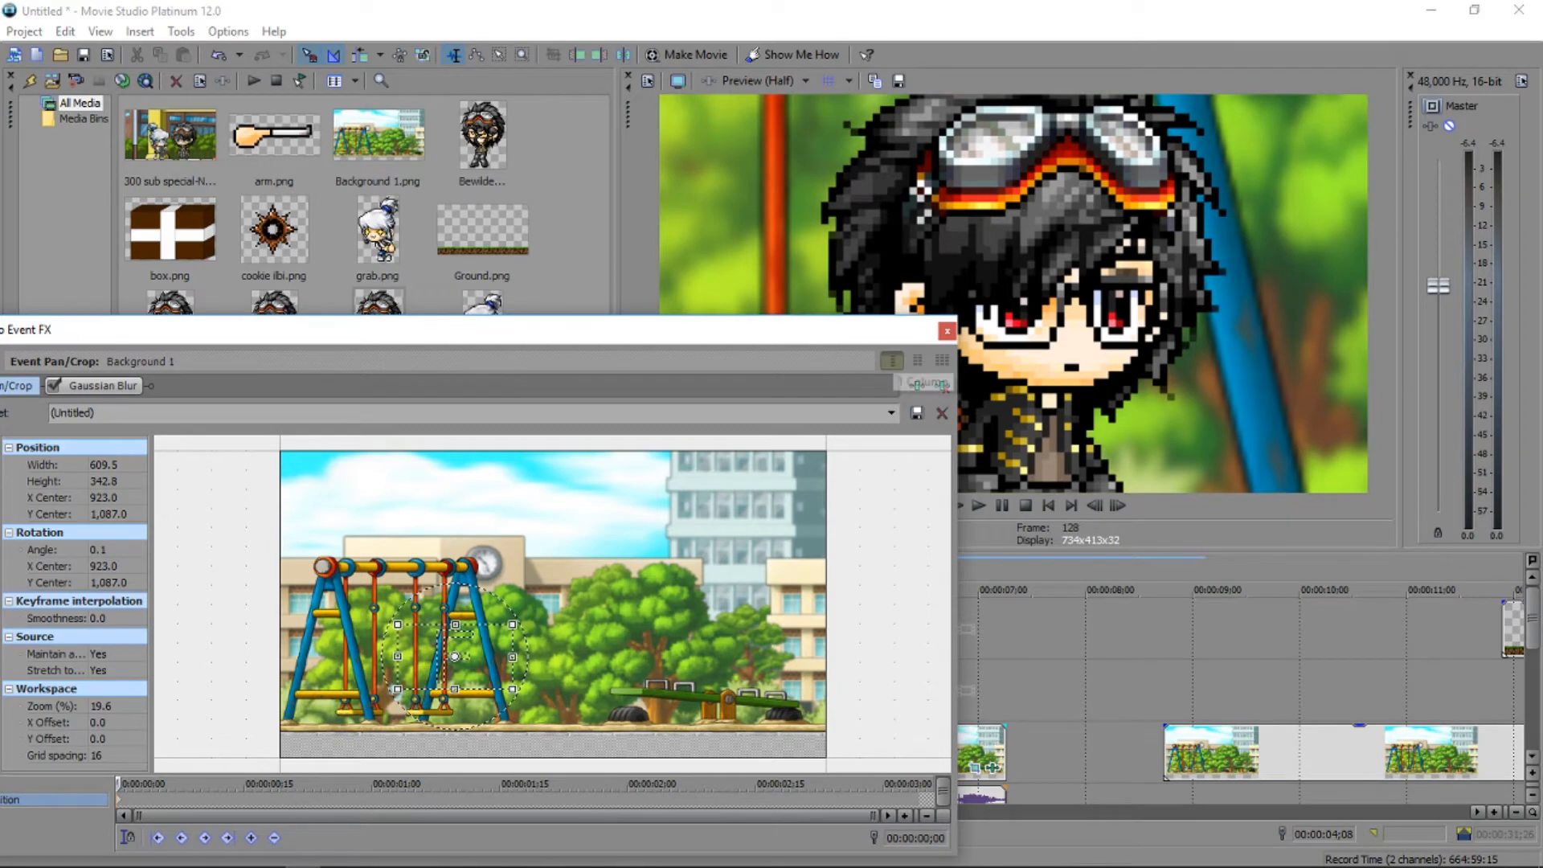
pyautogui.click(947, 330)
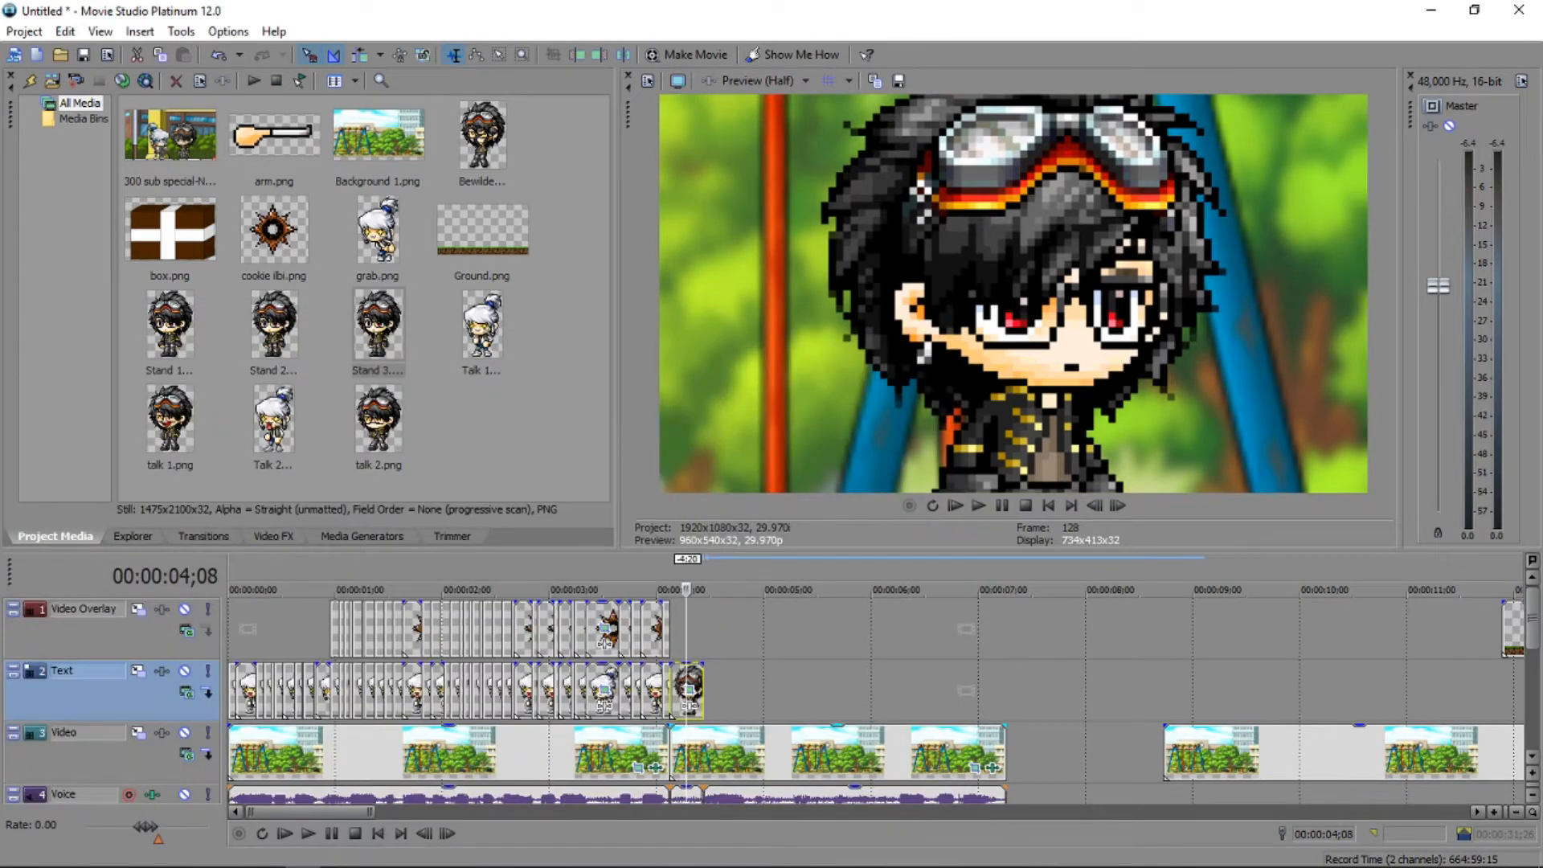
# Compare the framing of the white-haired character's shot with the Stand 3 shot in the preview.
pyautogui.click(633, 763)
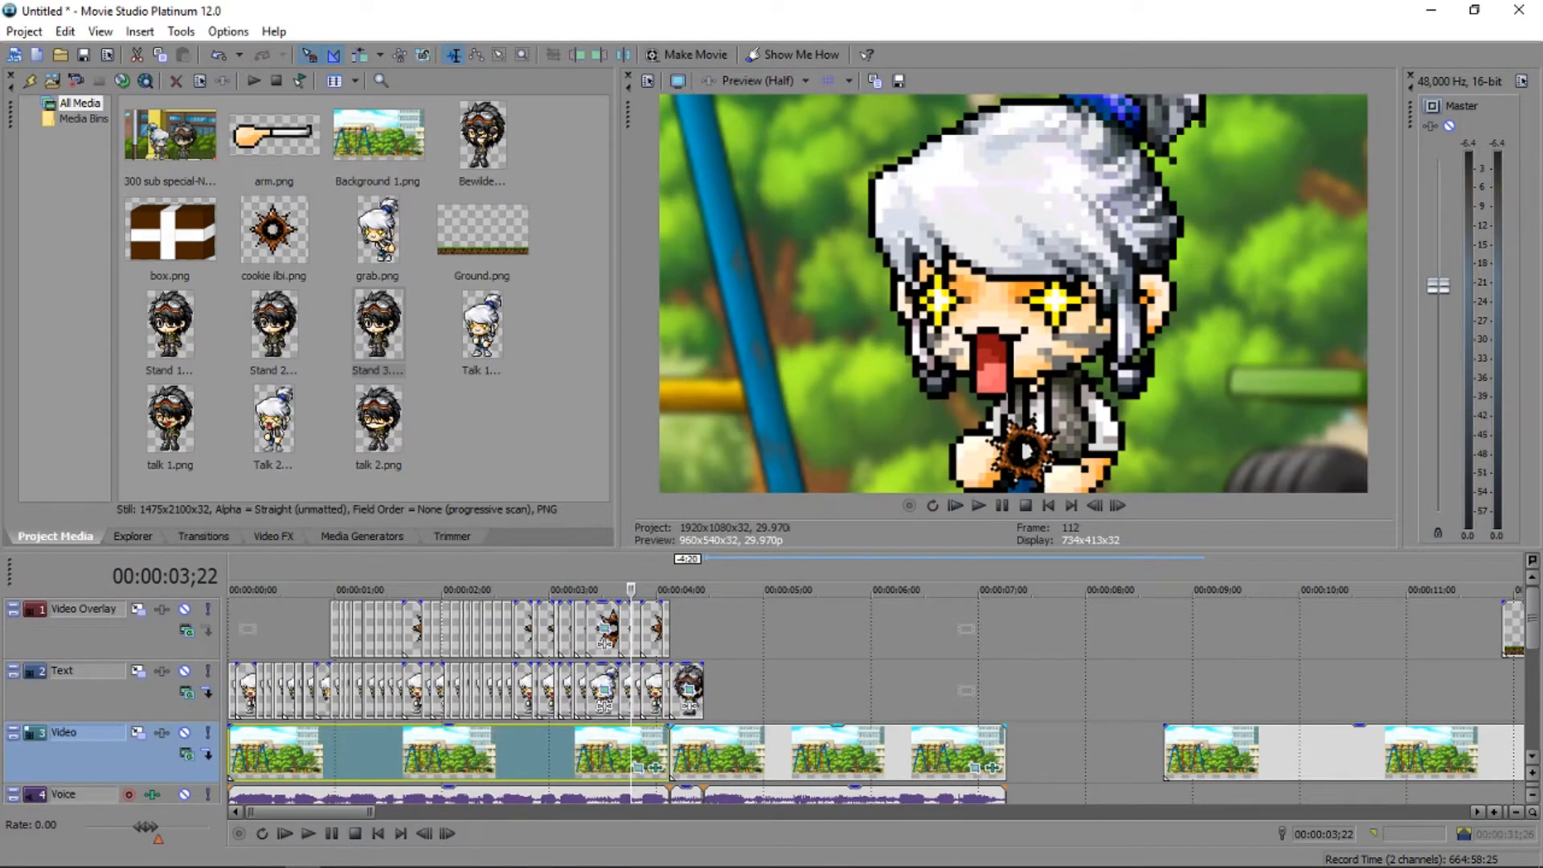
pyautogui.click(703, 760)
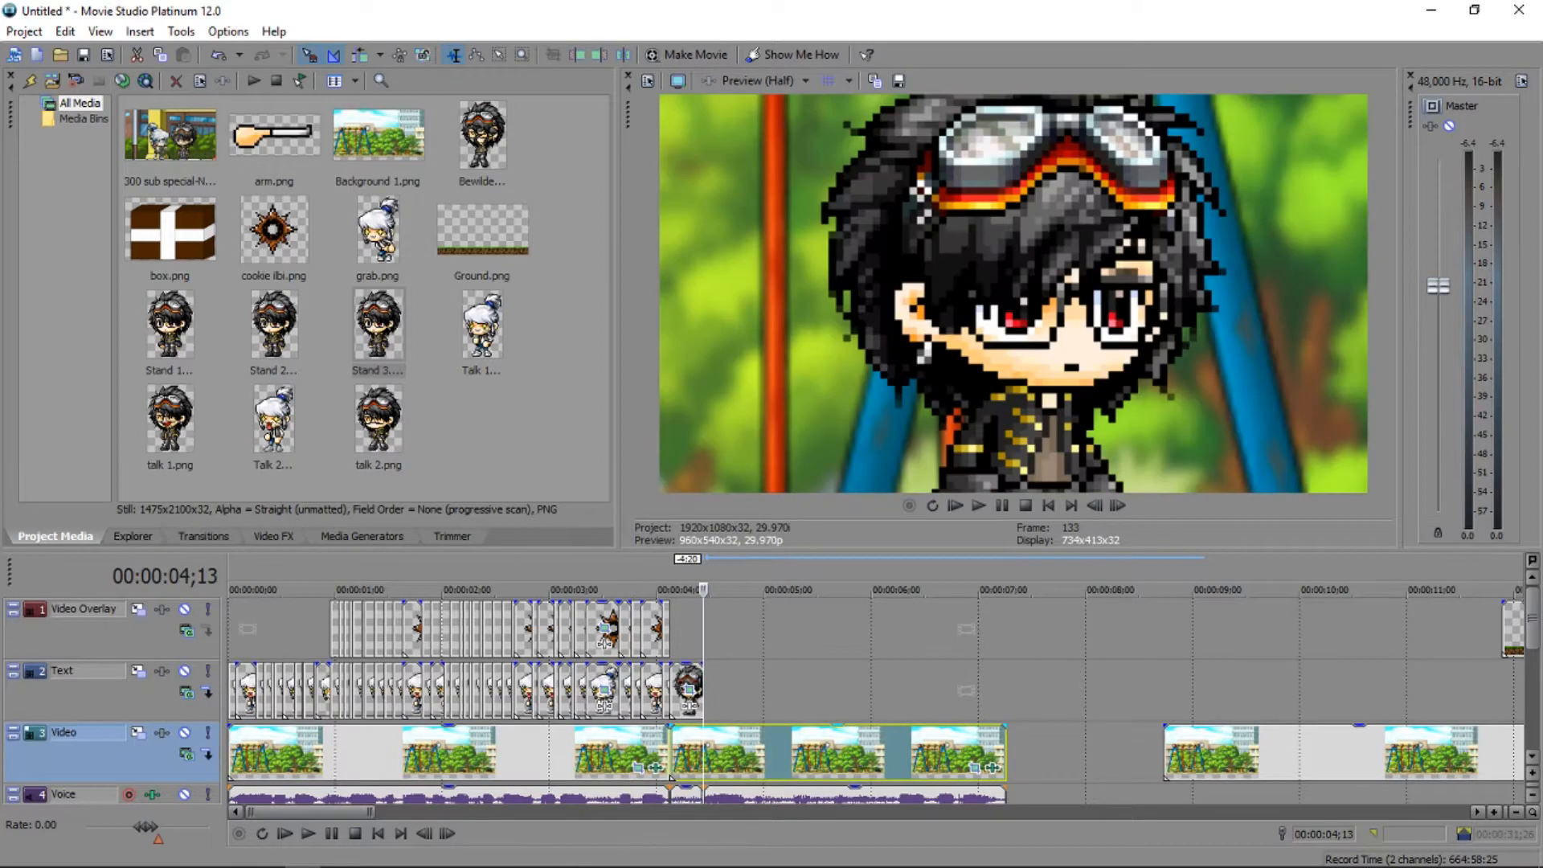
pyautogui.click(641, 760)
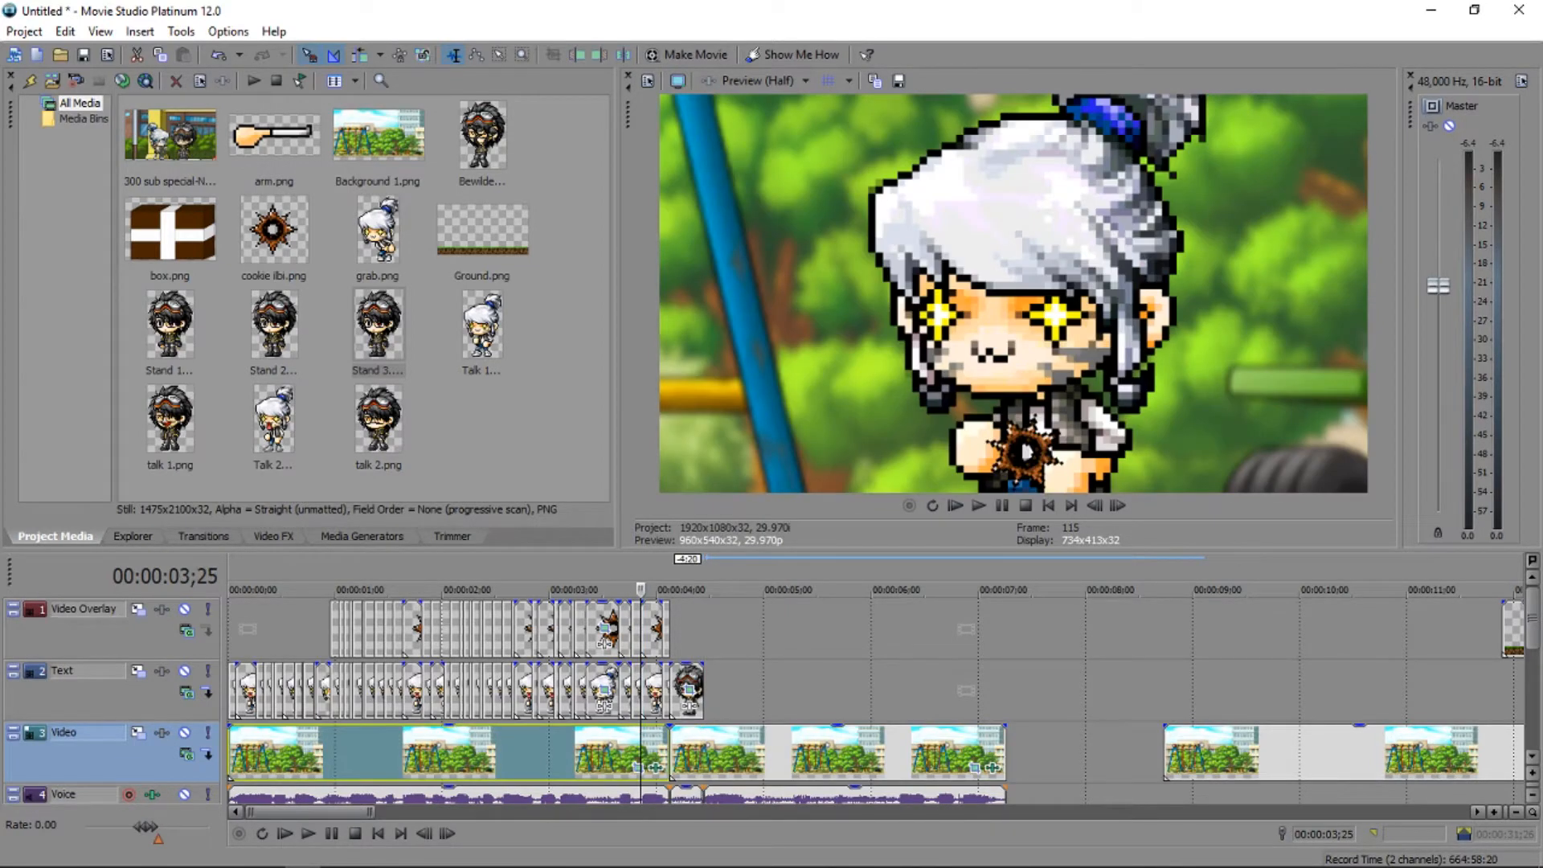
pyautogui.click(703, 760)
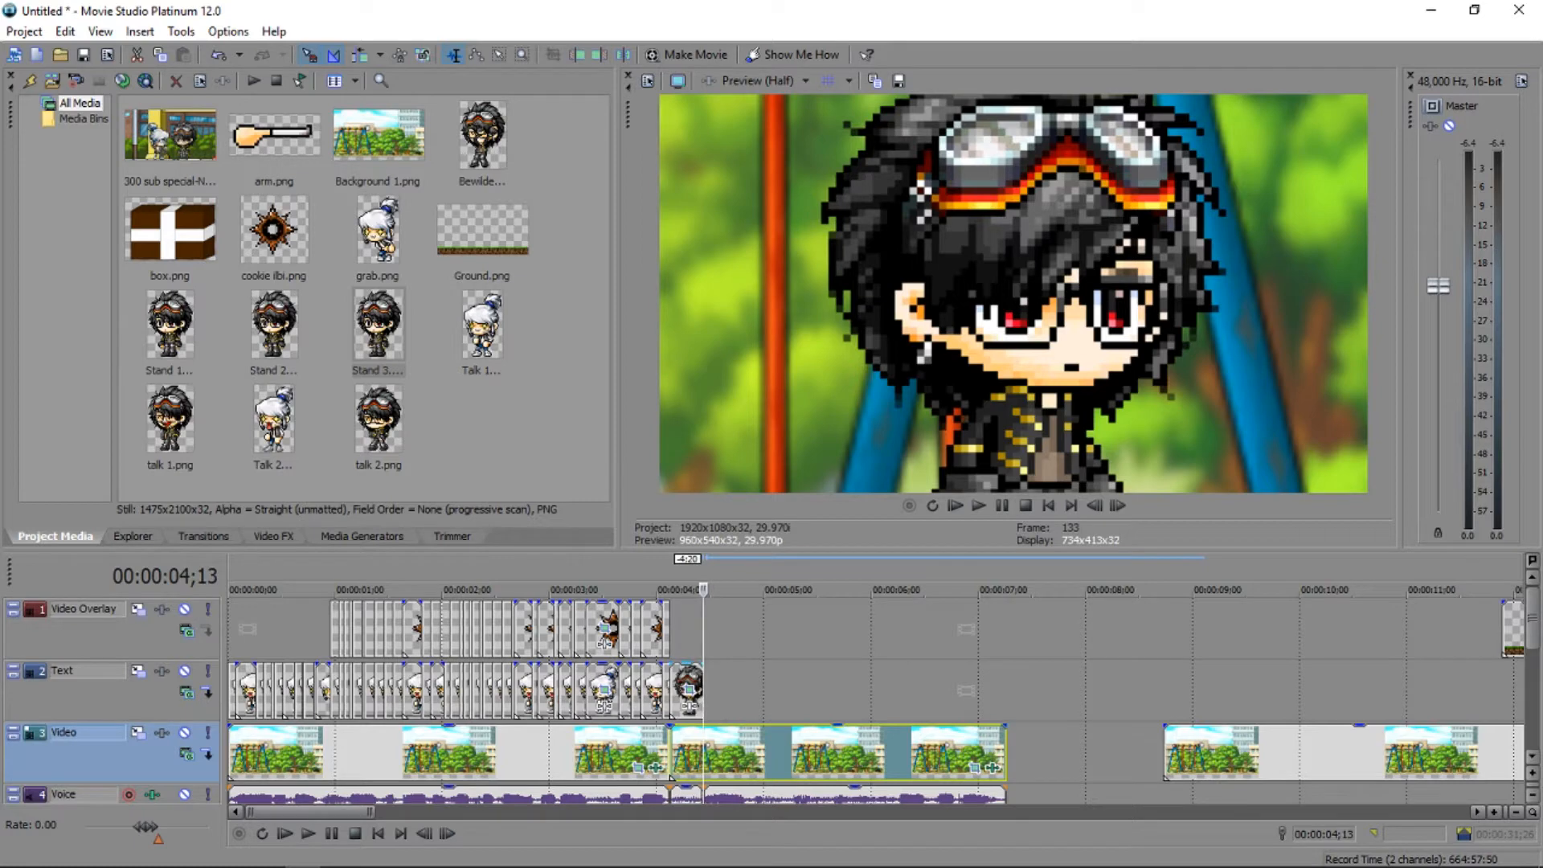
# Place arm.png on the Video Overlay track from 00:00:04;13 and trim it to end at about 00:00:04;26.
pyautogui.click(685, 677)
pyautogui.scroll(3, 685, 678)
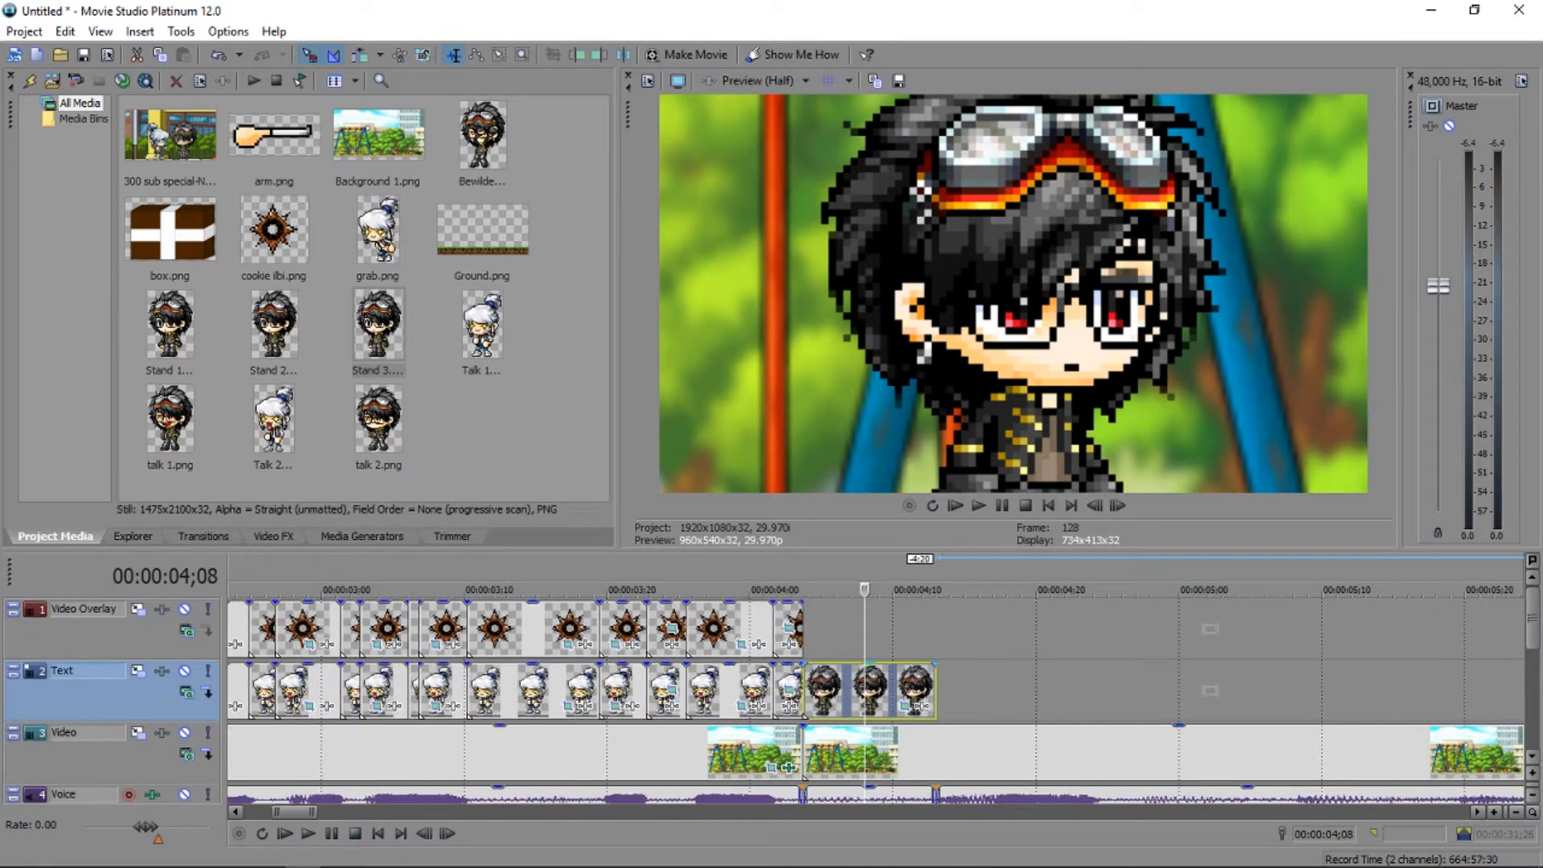
pyautogui.click(934, 690)
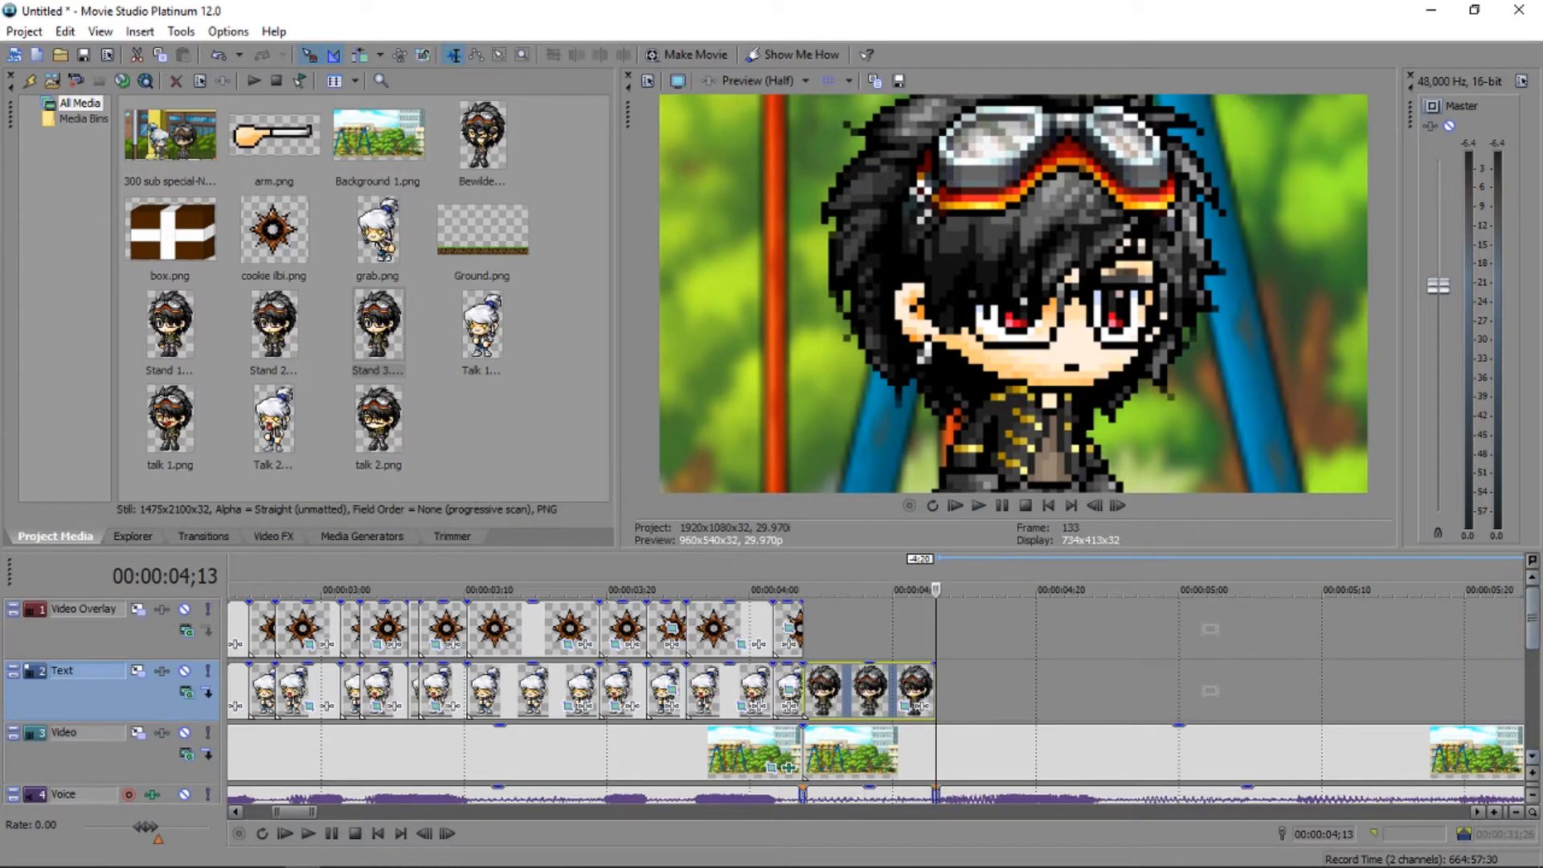
pyautogui.moveTo(1532, 618); pyautogui.dragTo(1533, 637)
pyautogui.click(1053, 752)
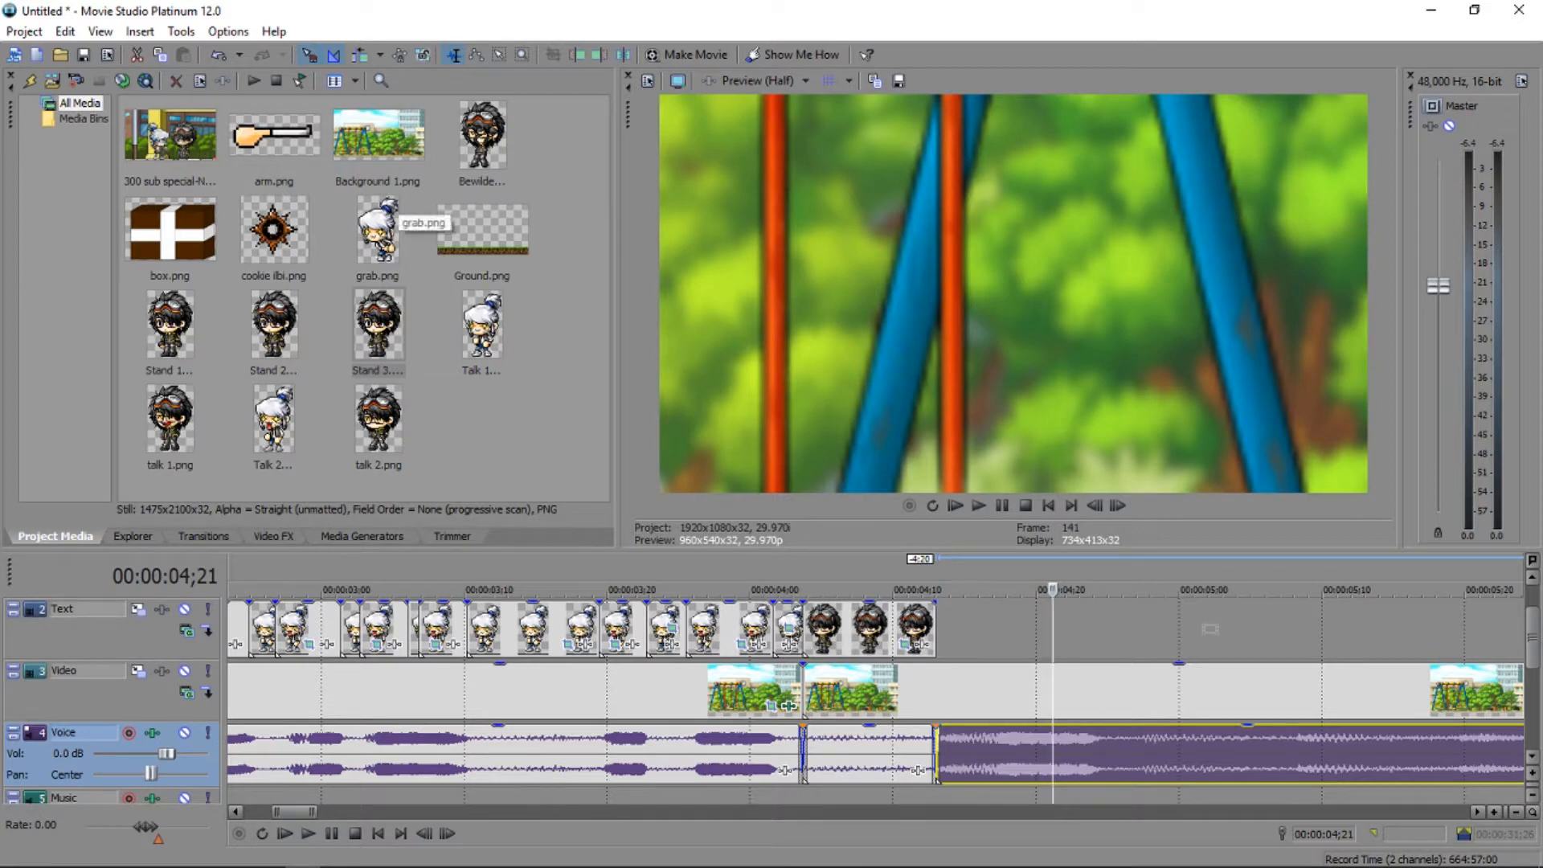
pyautogui.click(274, 135)
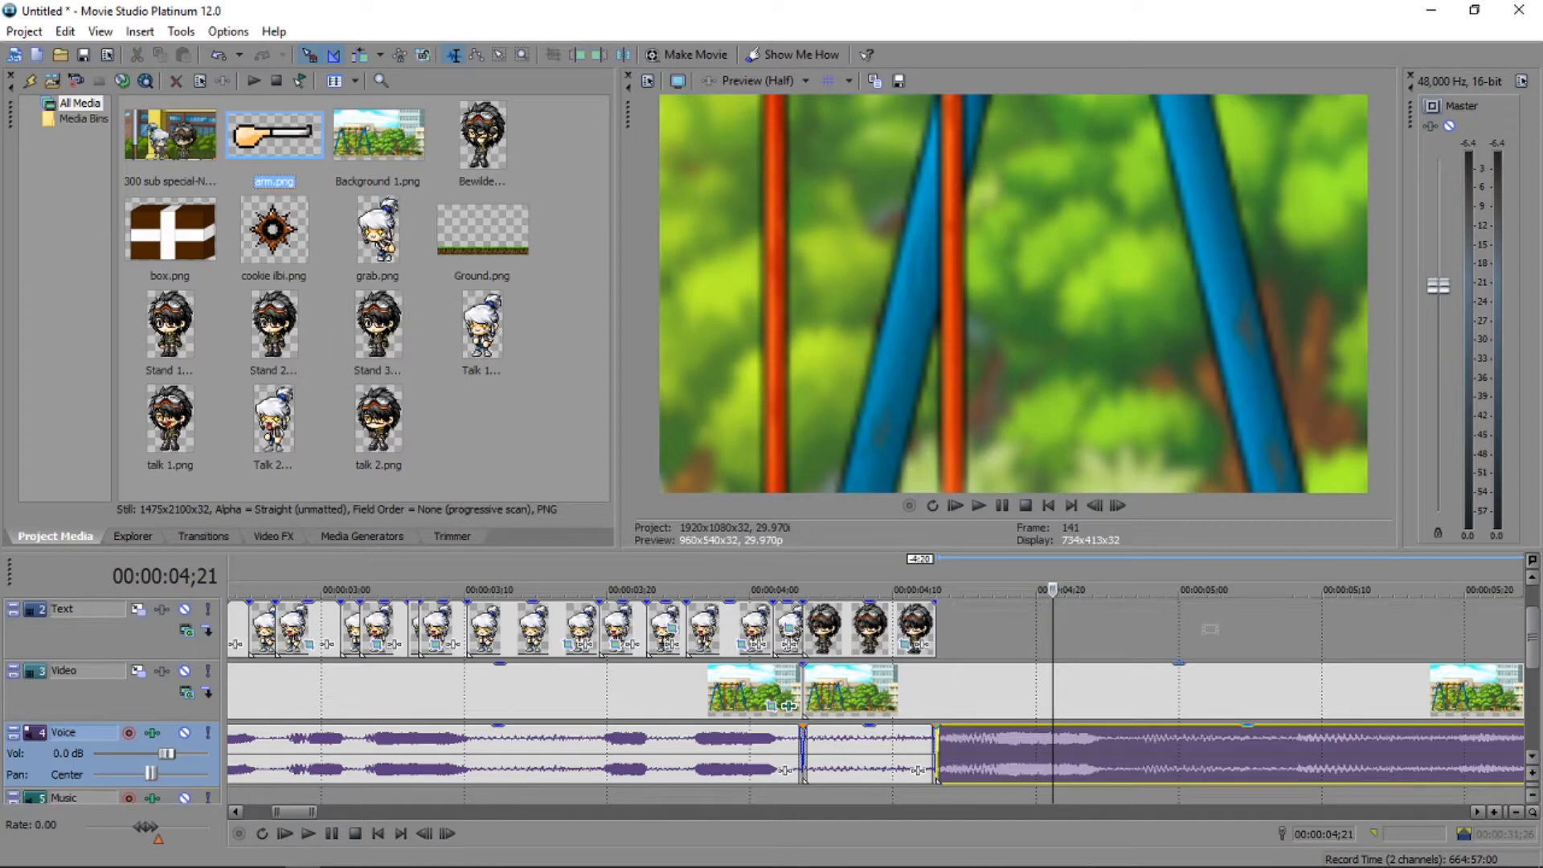
pyautogui.scroll(1, 876, 691)
pyautogui.moveTo(274, 135); pyautogui.dragTo(936, 626)
pyautogui.scroll(-6, 876, 691)
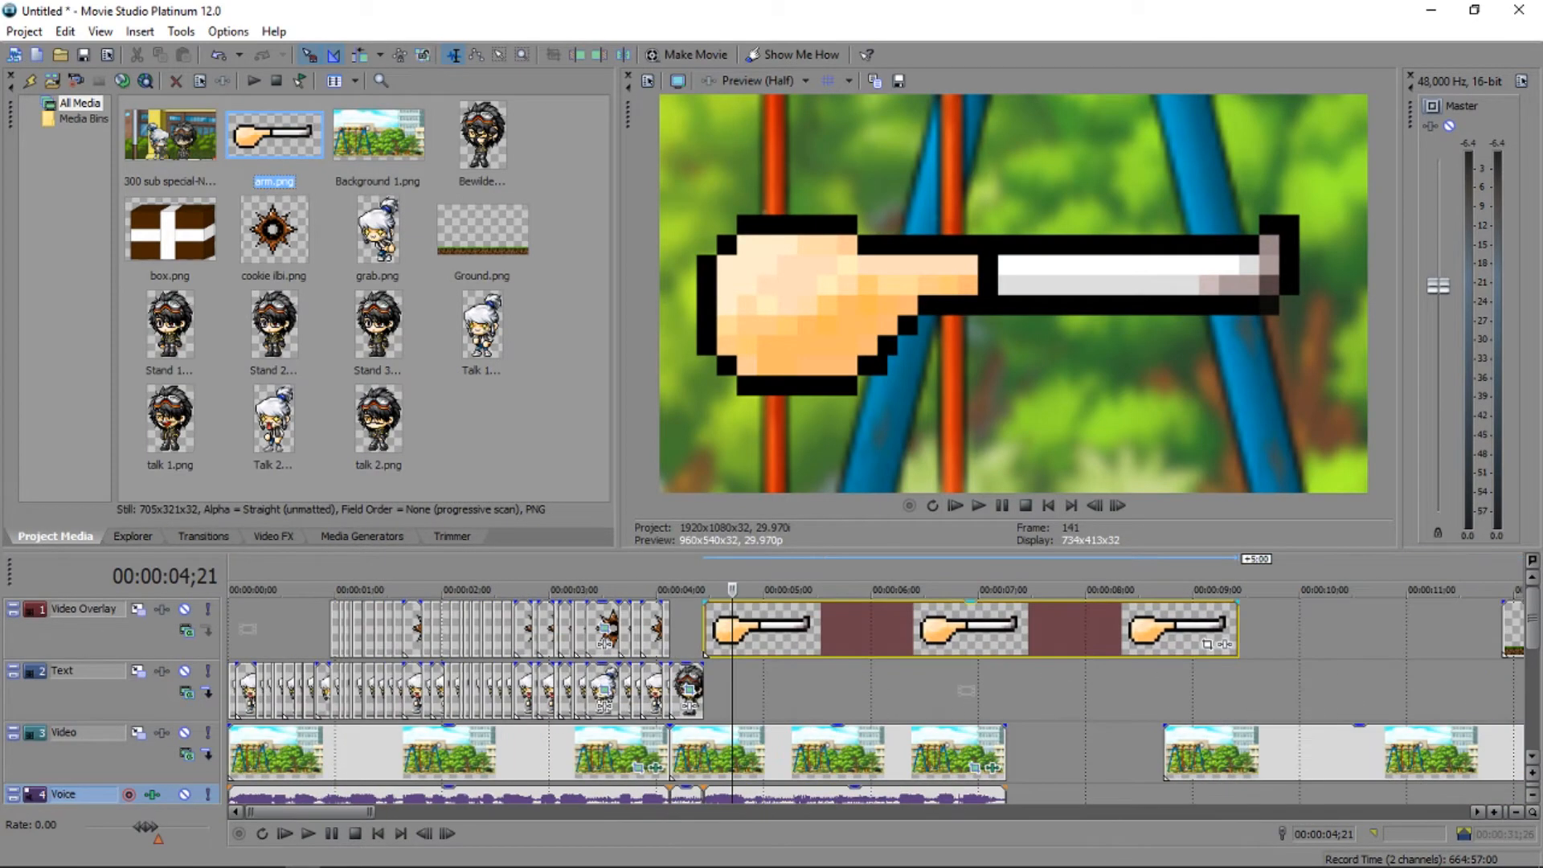
pyautogui.moveTo(1238, 631); pyautogui.dragTo(749, 631)
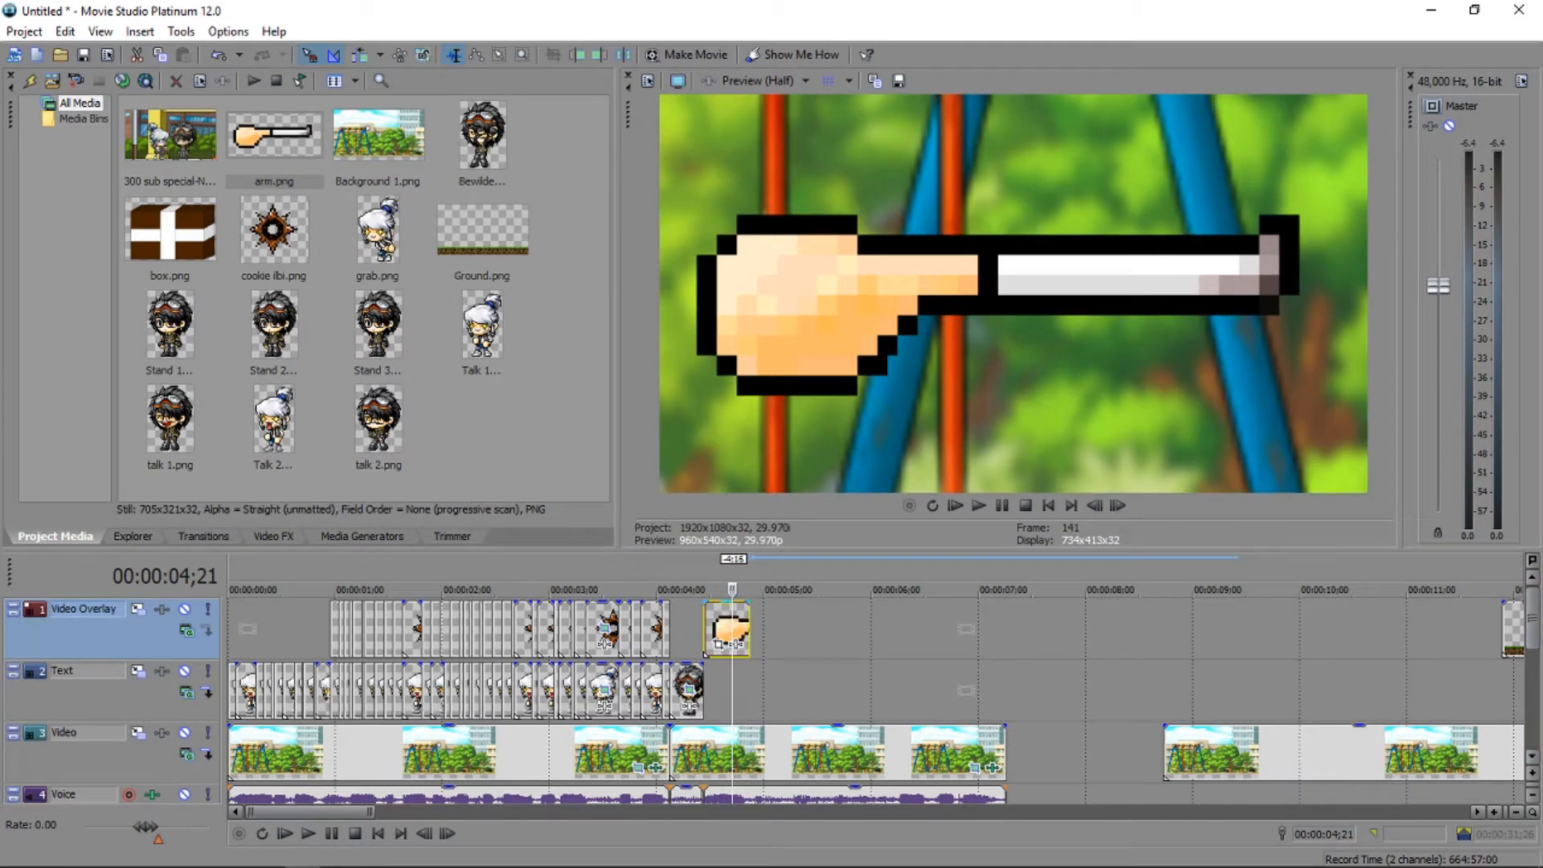
# Insert a new video track above the Video Overlay track.
pyautogui.rightClick(133, 630)
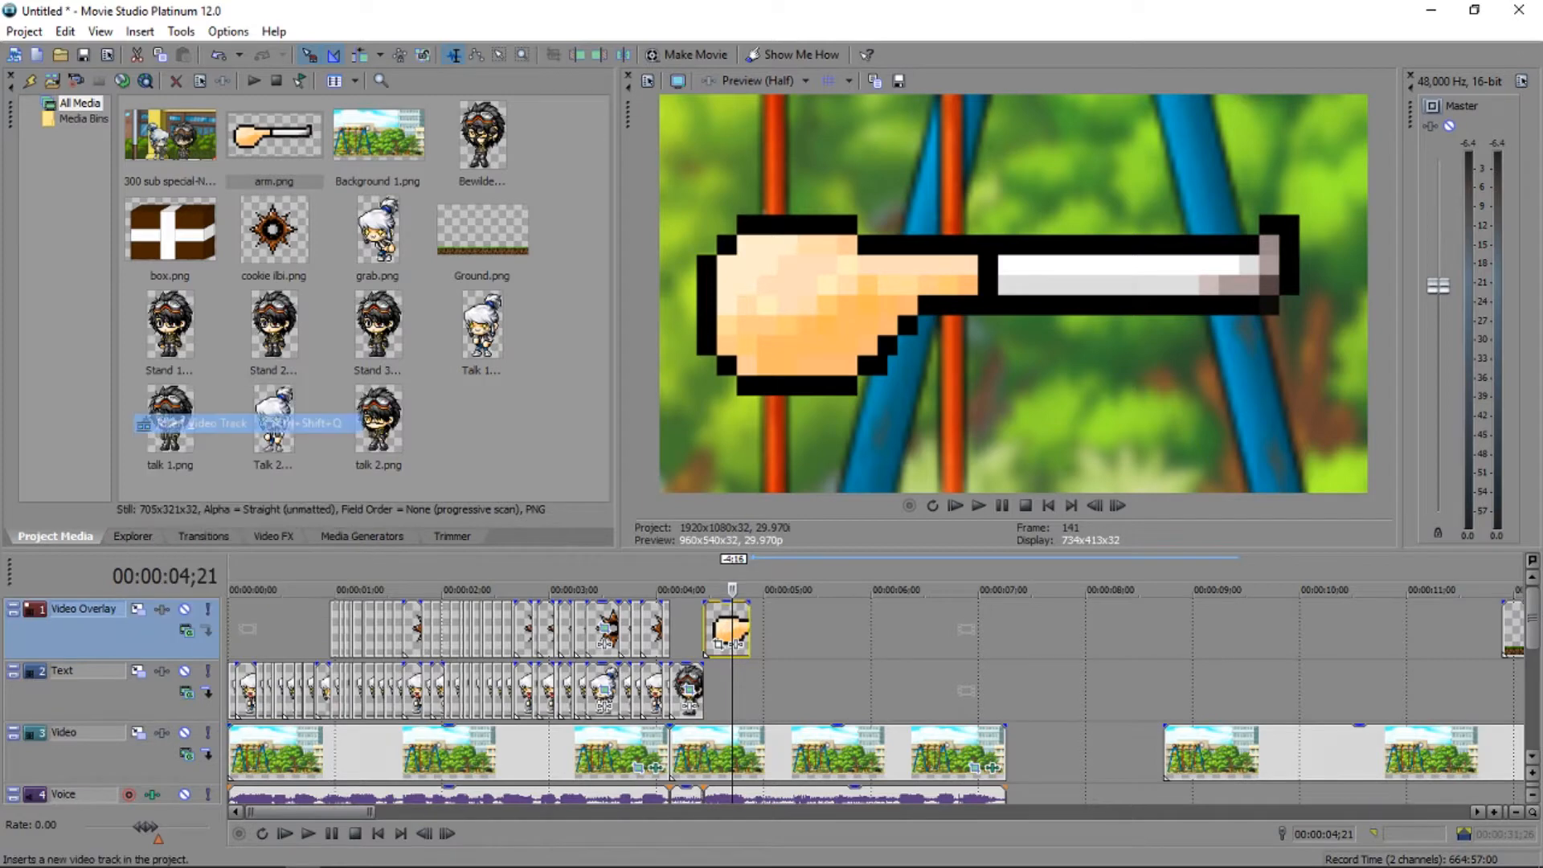
pyautogui.click(173, 398)
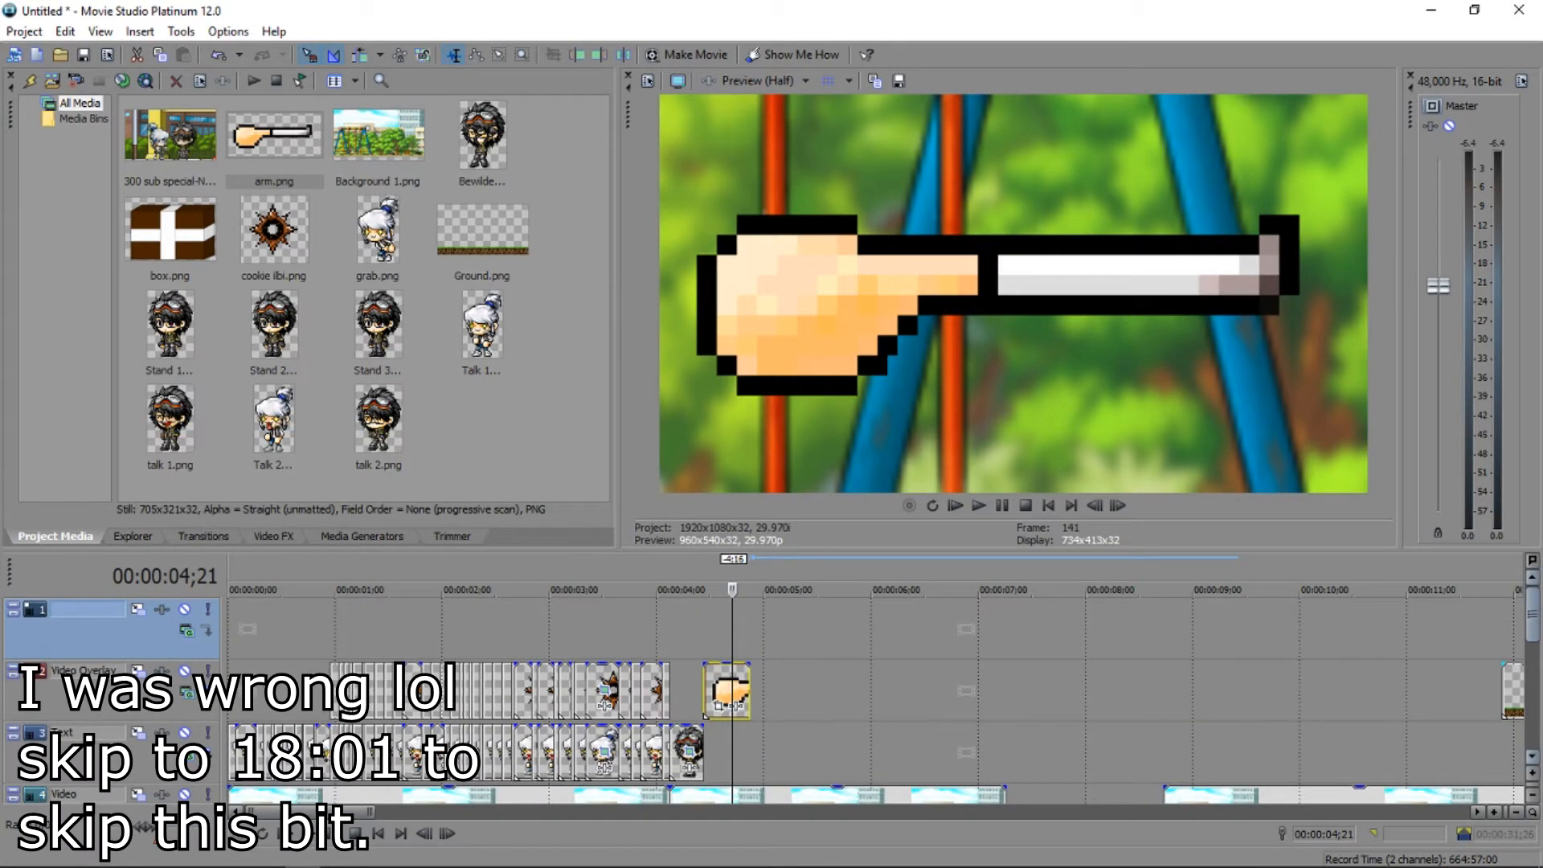
pyautogui.scroll(-1, 804, 691)
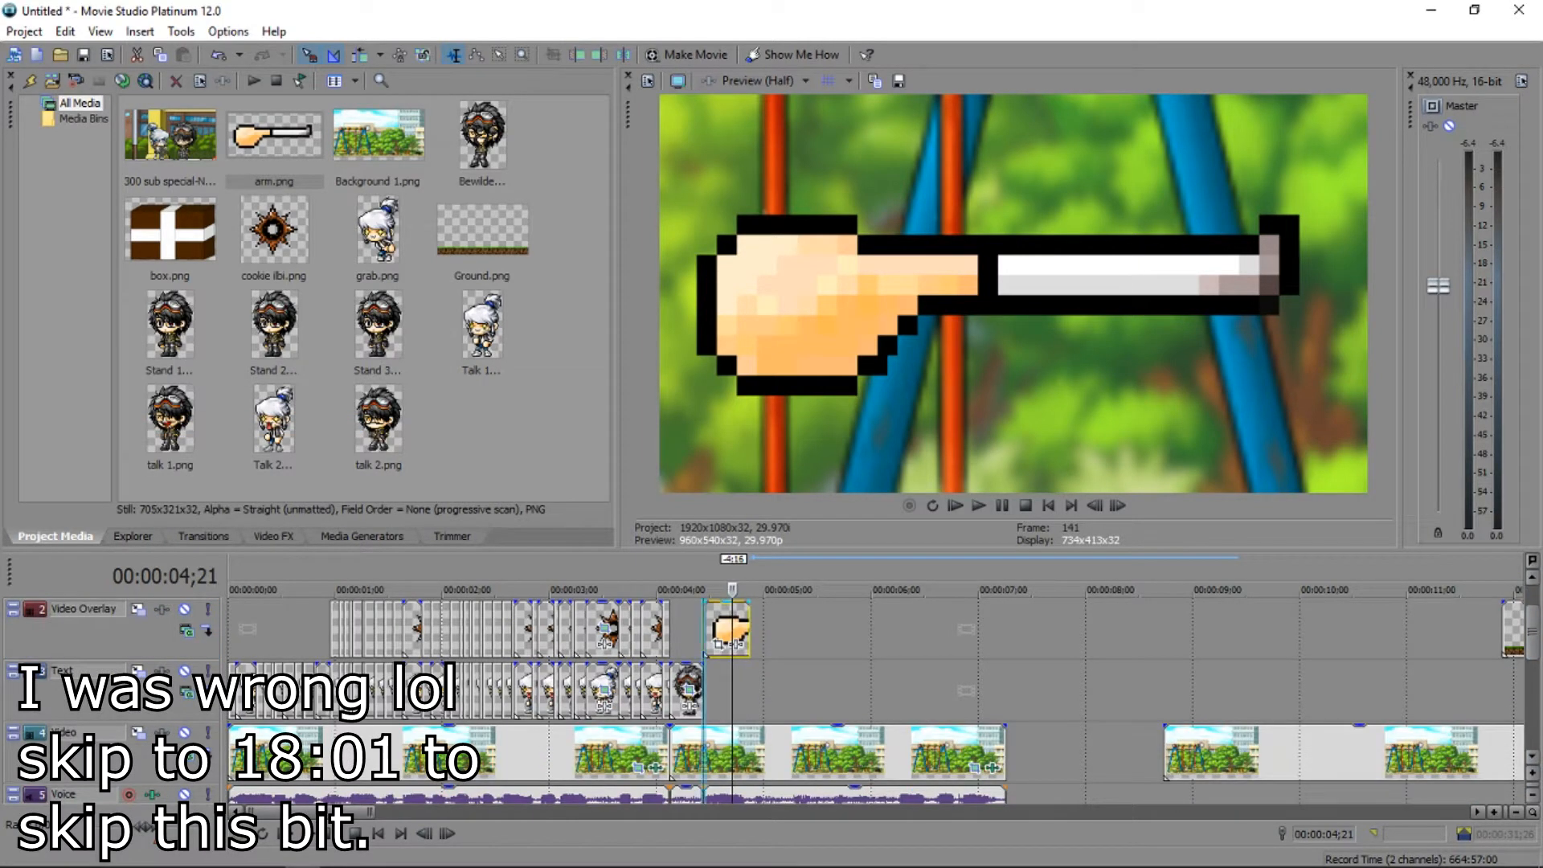
# Trim the arm event to end at about 00:00:04;24 and extend the Stand 3 event to the same end point.
pyautogui.click(704, 627)
pyautogui.scroll(5, 704, 627)
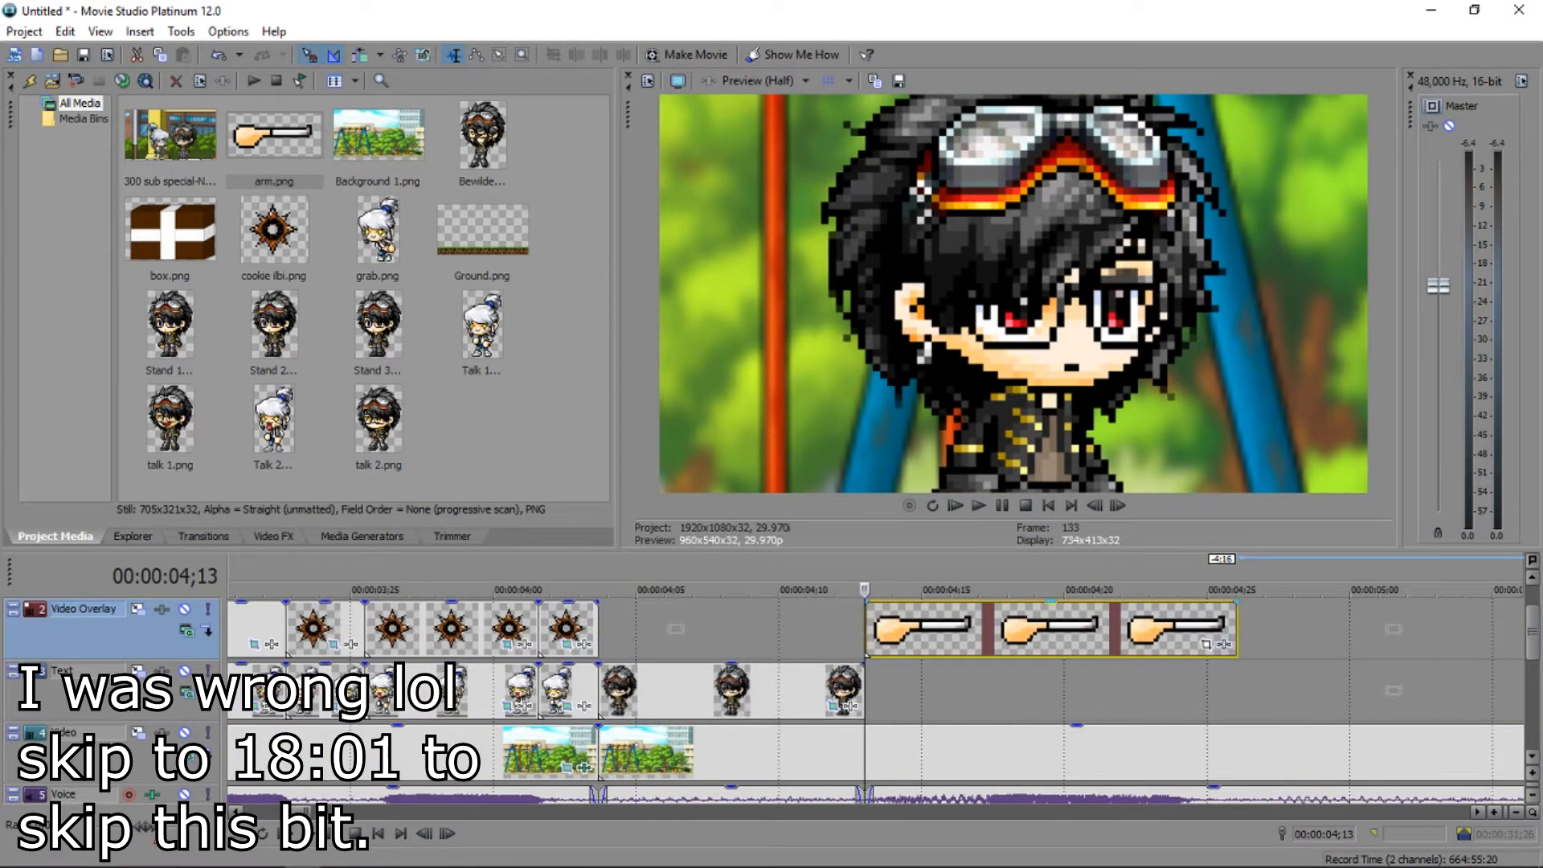
pyautogui.moveTo(1179, 628); pyautogui.dragTo(1135, 628)
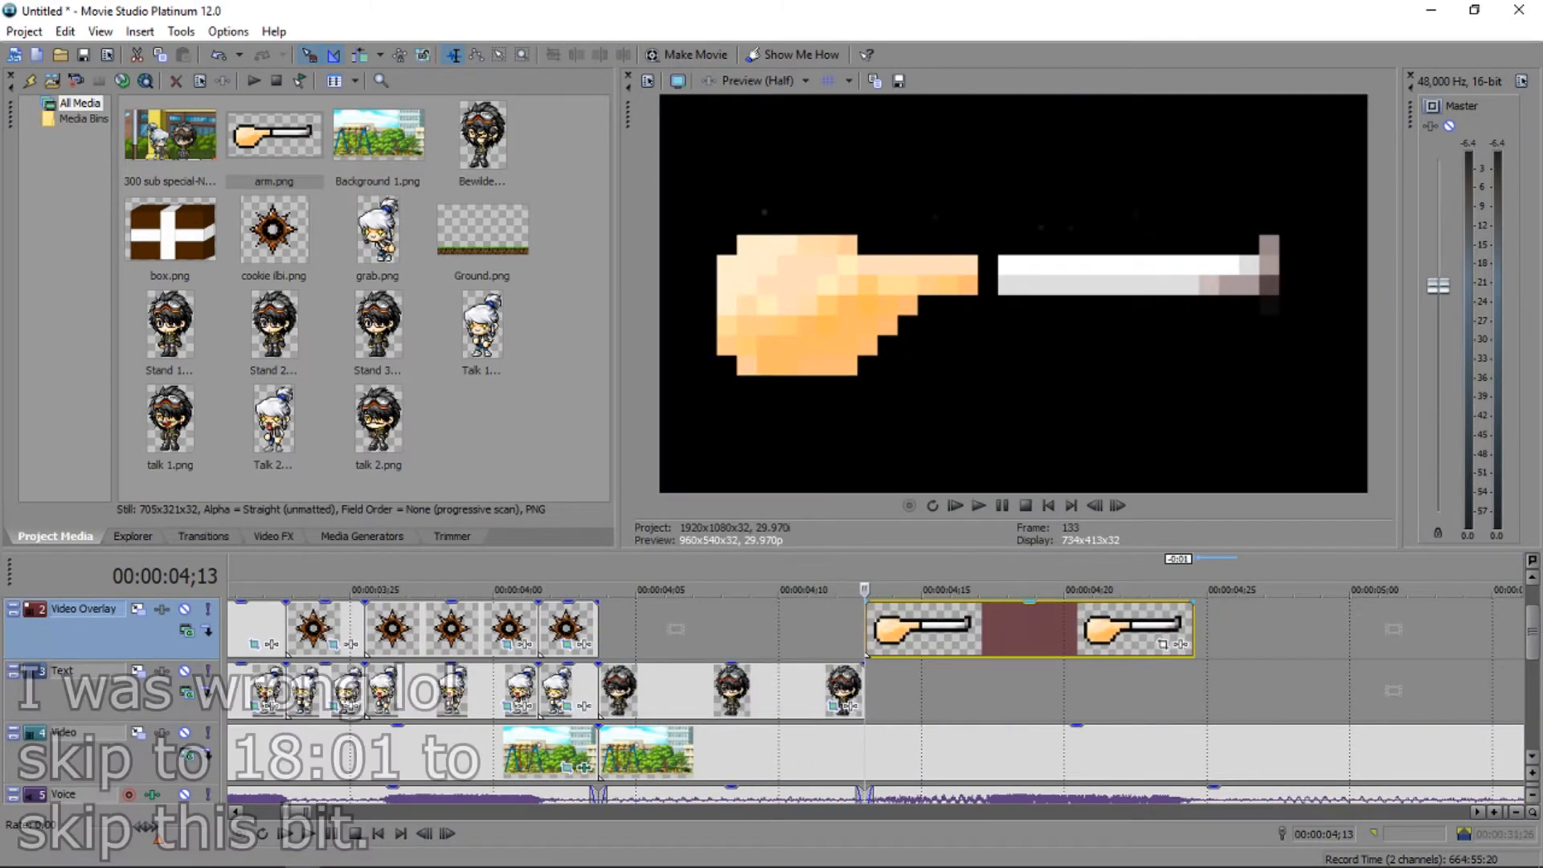
pyautogui.click(940, 589)
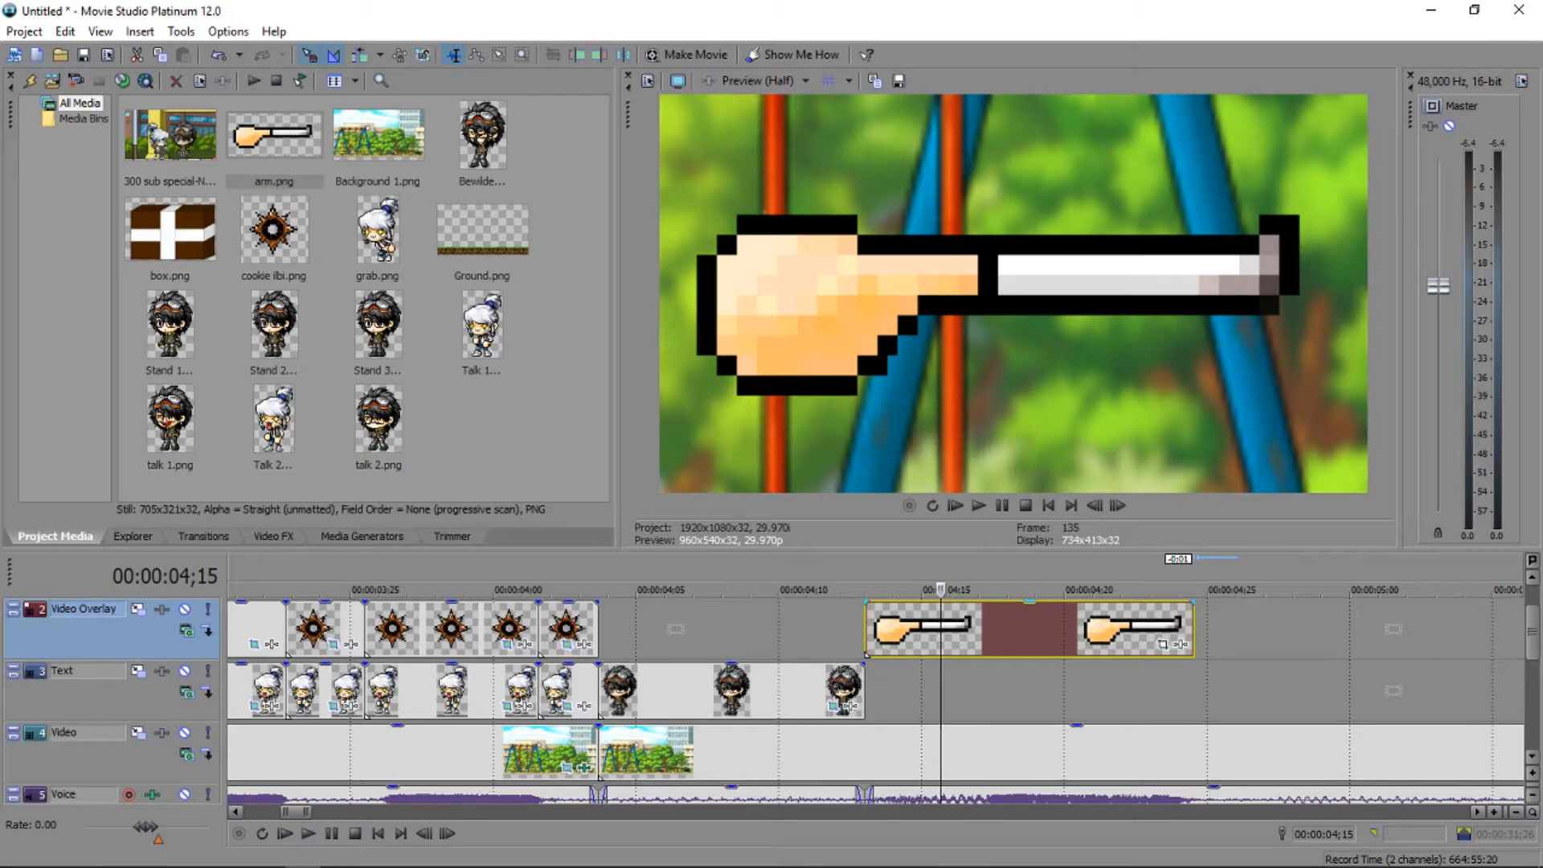
pyautogui.moveTo(865, 667); pyautogui.dragTo(1195, 667)
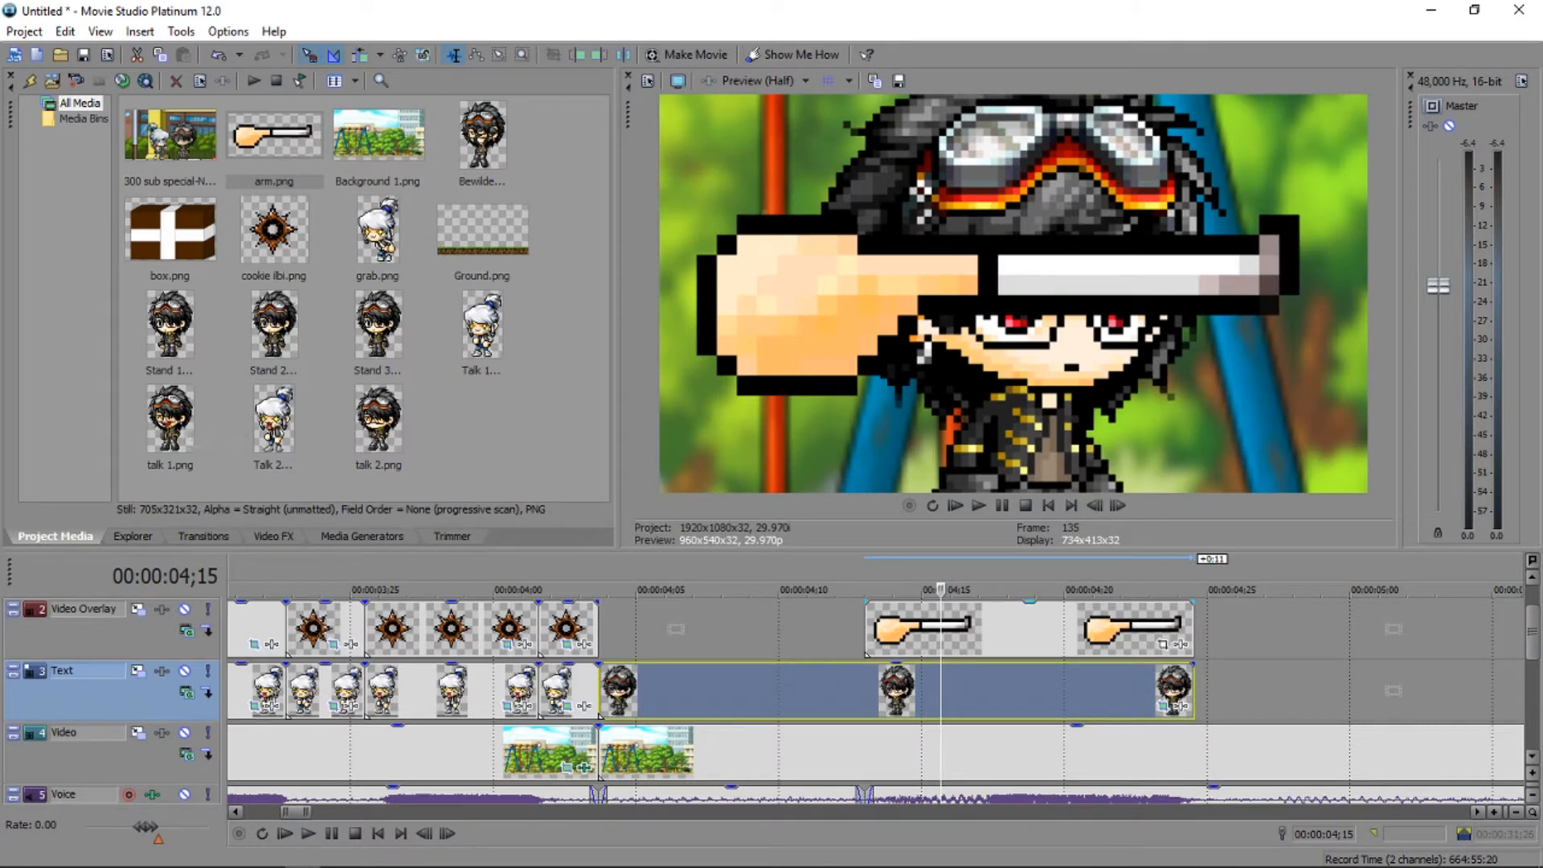
# Add Bewildered.png to the Text track after Stand 3, leaving a 16-frame gap between the two events.
pyautogui.moveTo(482, 136); pyautogui.dragTo(1198, 690)
pyautogui.hscroll(10, 643, 675)
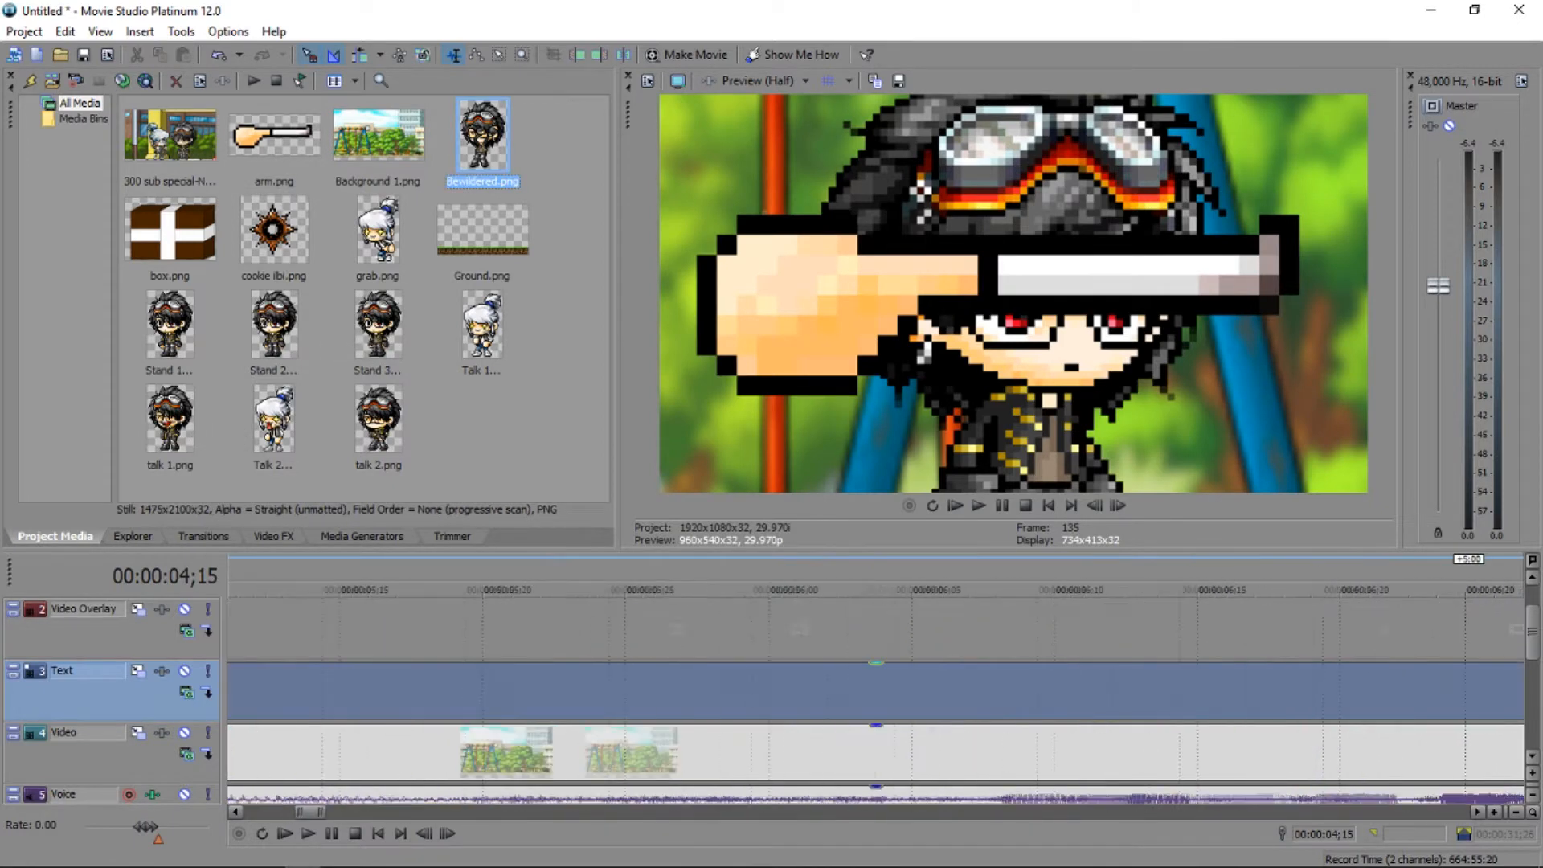
pyautogui.hscroll(4, 643, 679)
pyautogui.scroll(-5, 643, 680)
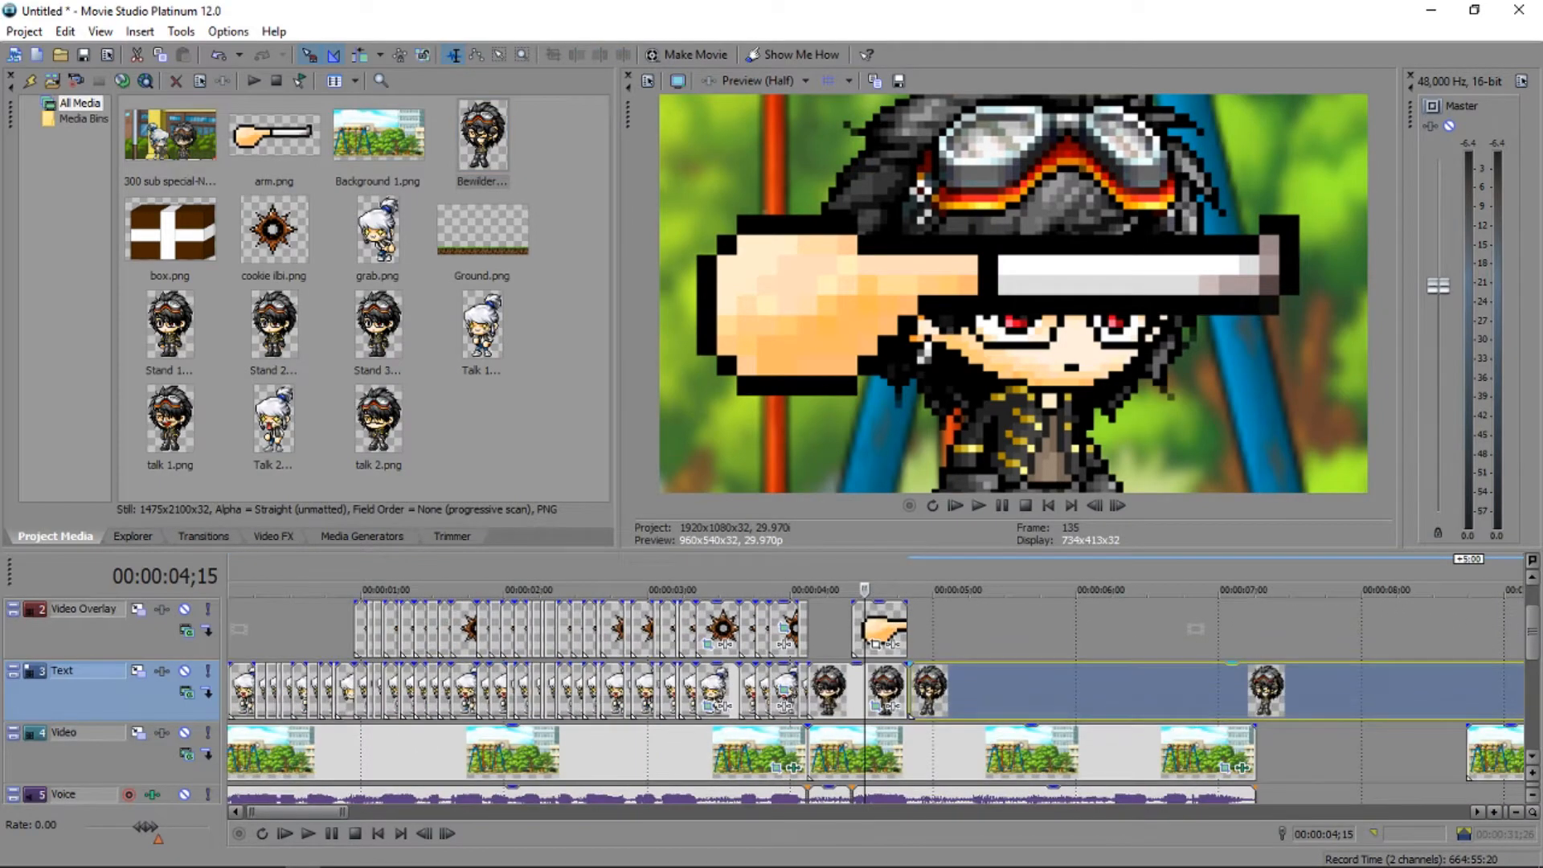
pyautogui.click(968, 689)
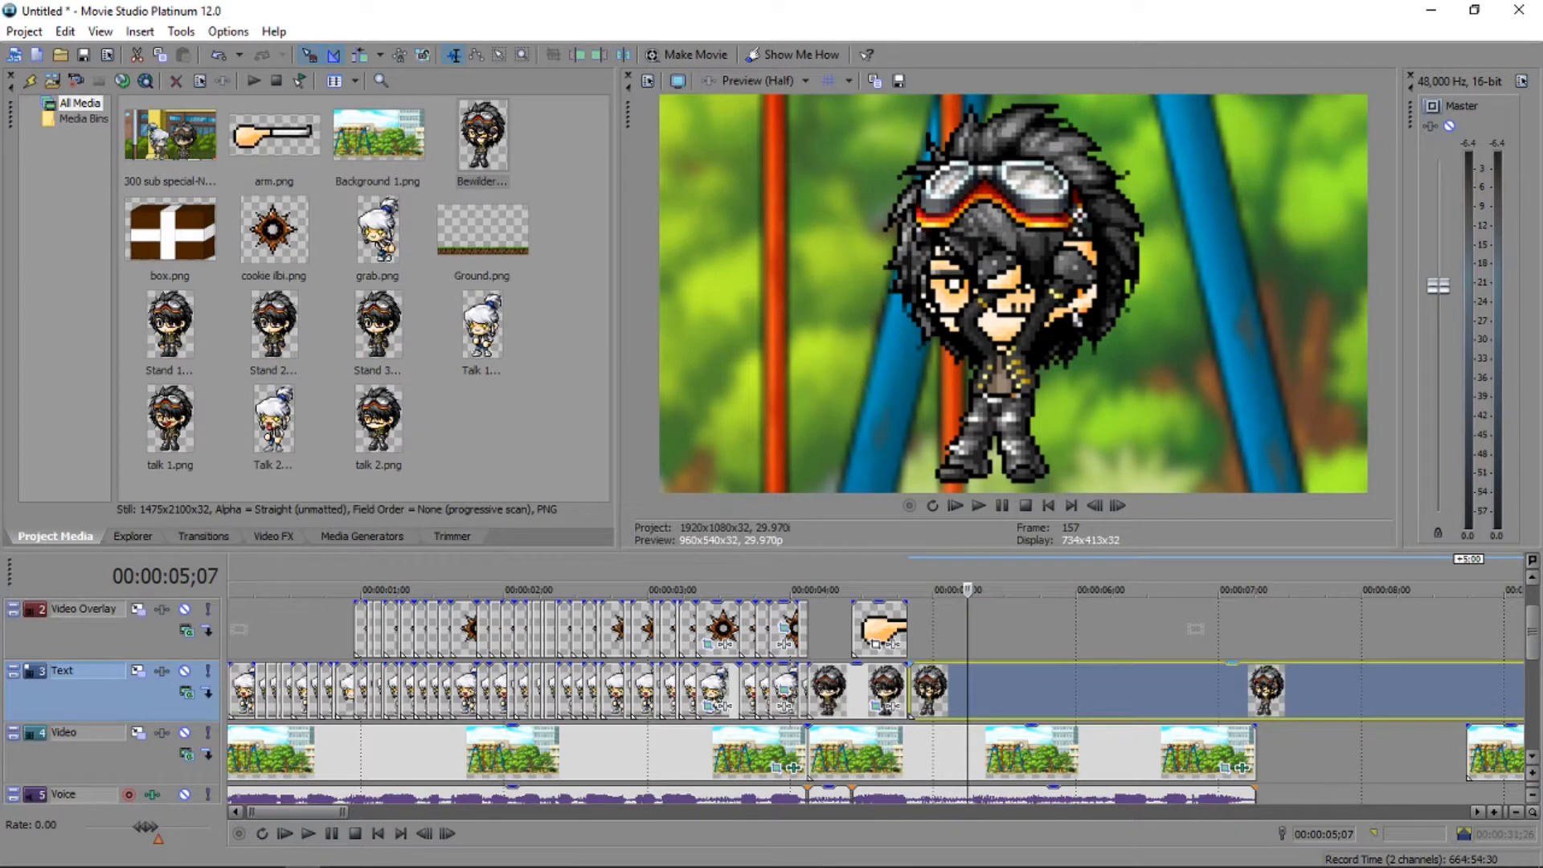
pyautogui.moveTo(968, 689); pyautogui.dragTo(1046, 690)
# Match the arm event's pan/crop frame to the output aspect.
pyautogui.click(858, 690)
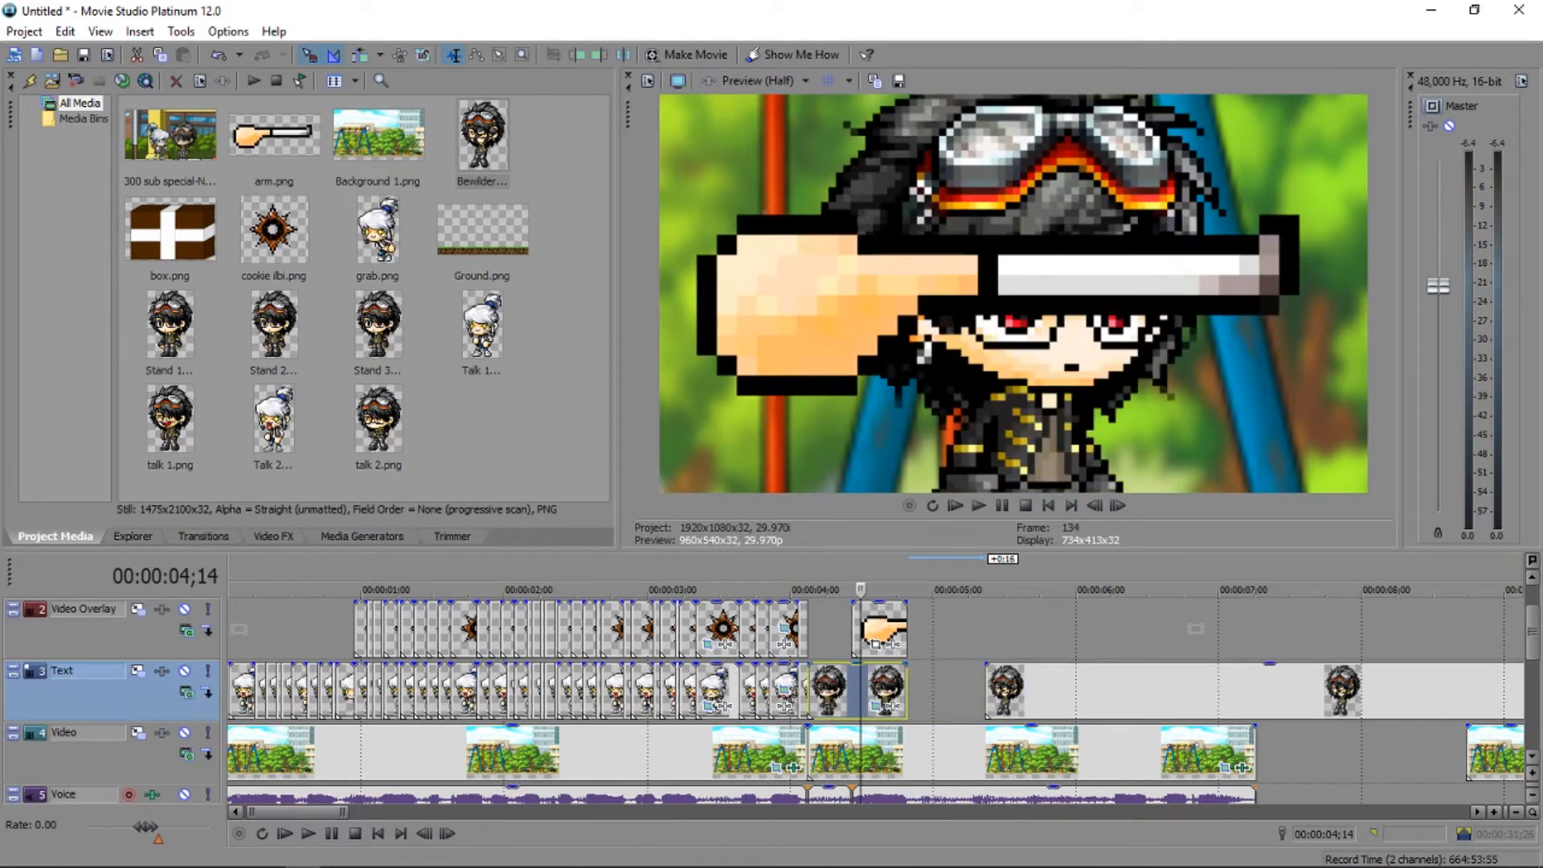
pyautogui.scroll(4, 860, 689)
pyautogui.scroll(2, 865, 689)
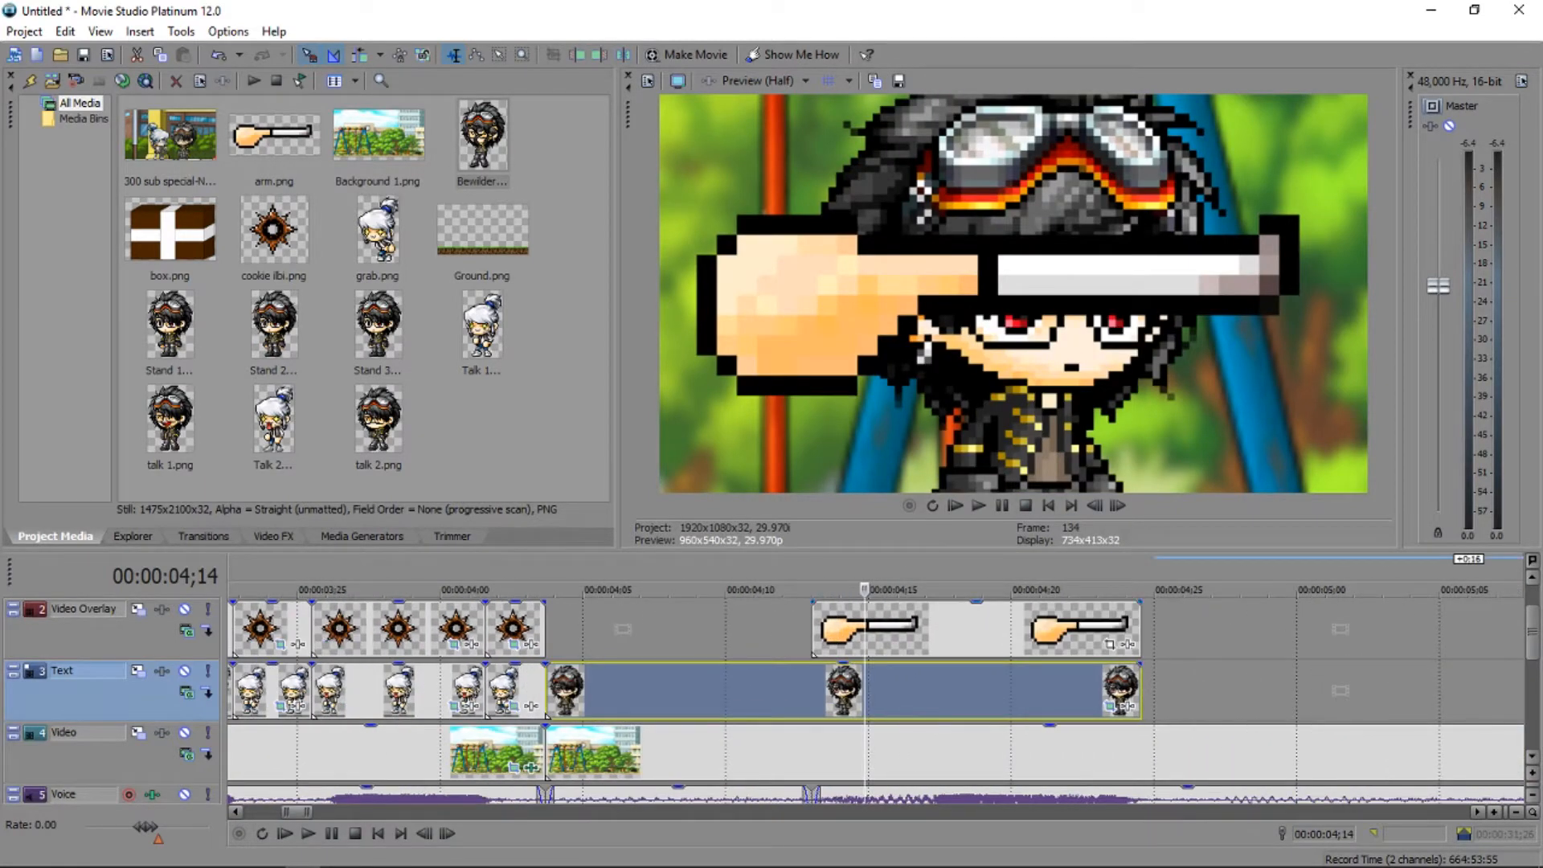
pyautogui.scroll(1, 865, 690)
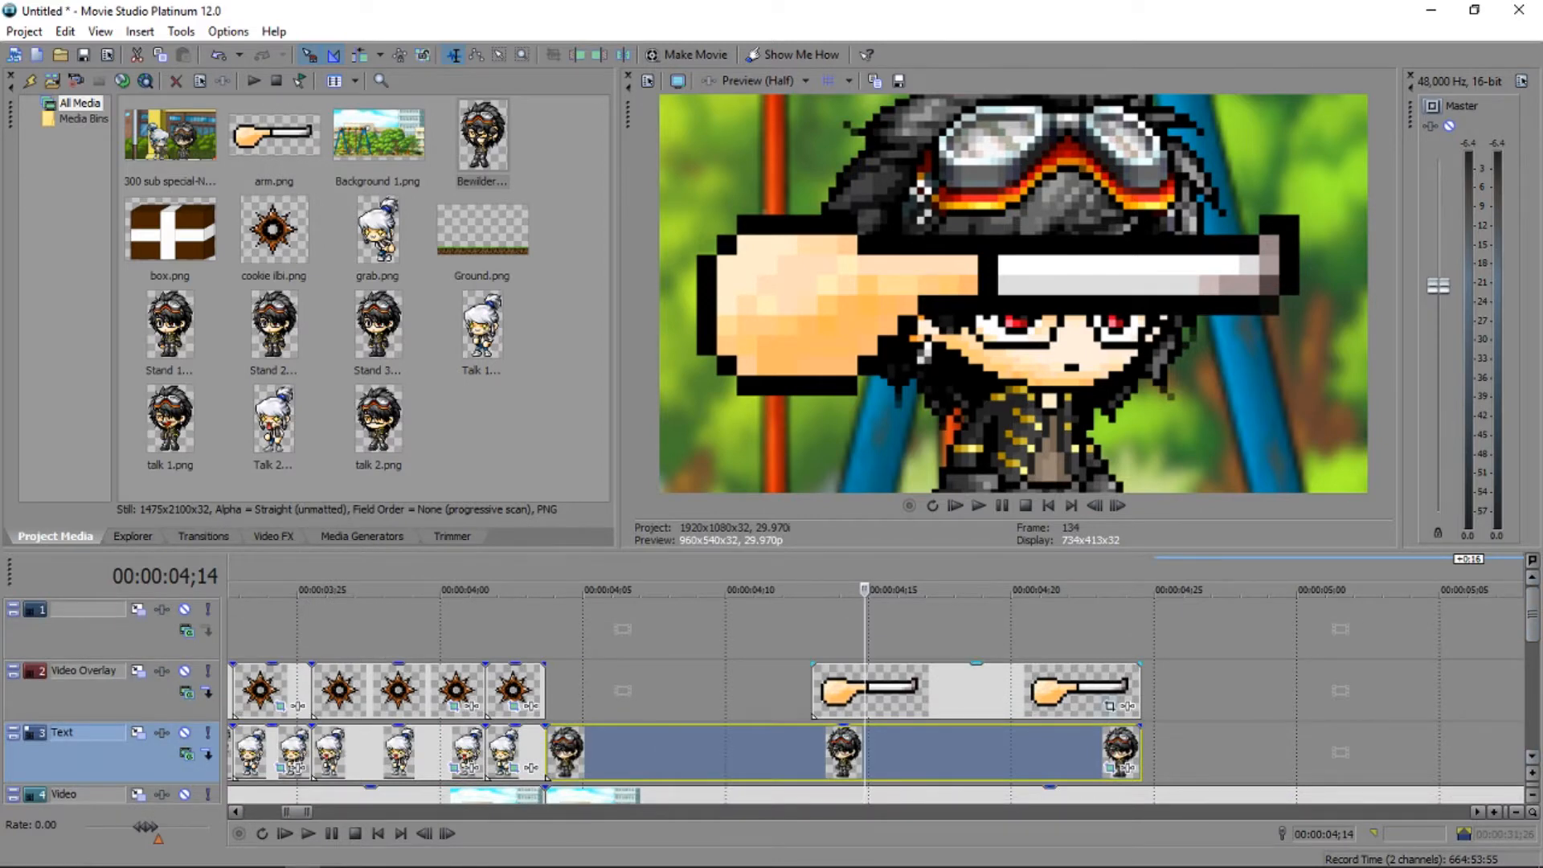
pyautogui.click(1110, 706)
pyautogui.rightClick(653, 659)
pyautogui.click(707, 747)
pyautogui.scroll(-2, 553, 605)
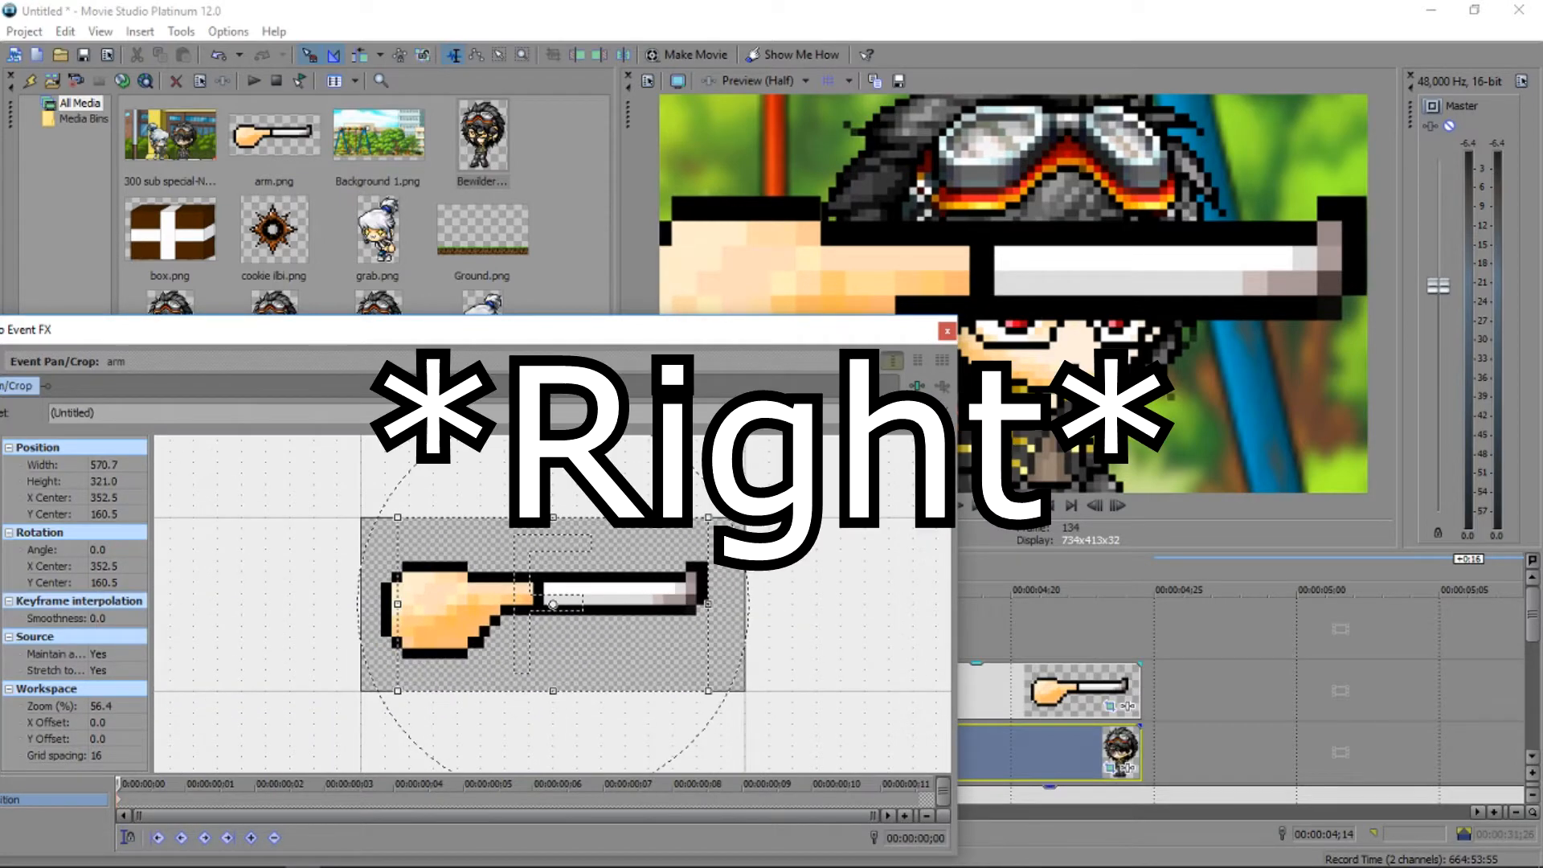
# Enlarge the arm's crop frame to about 2,109 by 1,187 and centre it at about -472, -134, repositioning the Video Event FX window.
pyautogui.moveTo(265, 333); pyautogui.dragTo(476, 354)
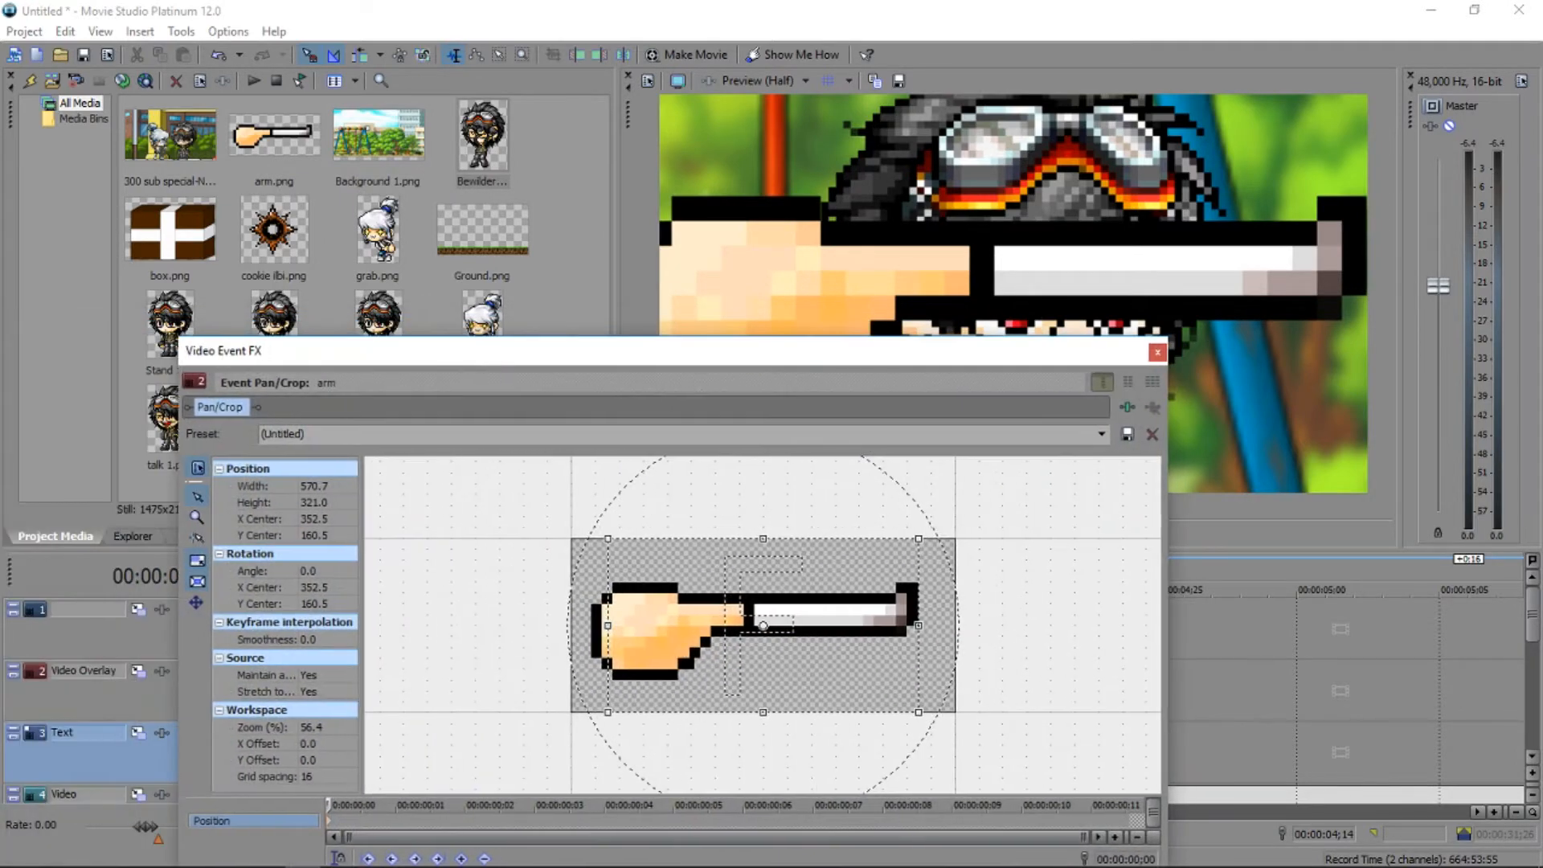
pyautogui.moveTo(608, 539); pyautogui.dragTo(188, 302)
pyautogui.moveTo(763, 625); pyautogui.dragTo(315, 466)
pyautogui.moveTo(686, 359); pyautogui.dragTo(635, 320)
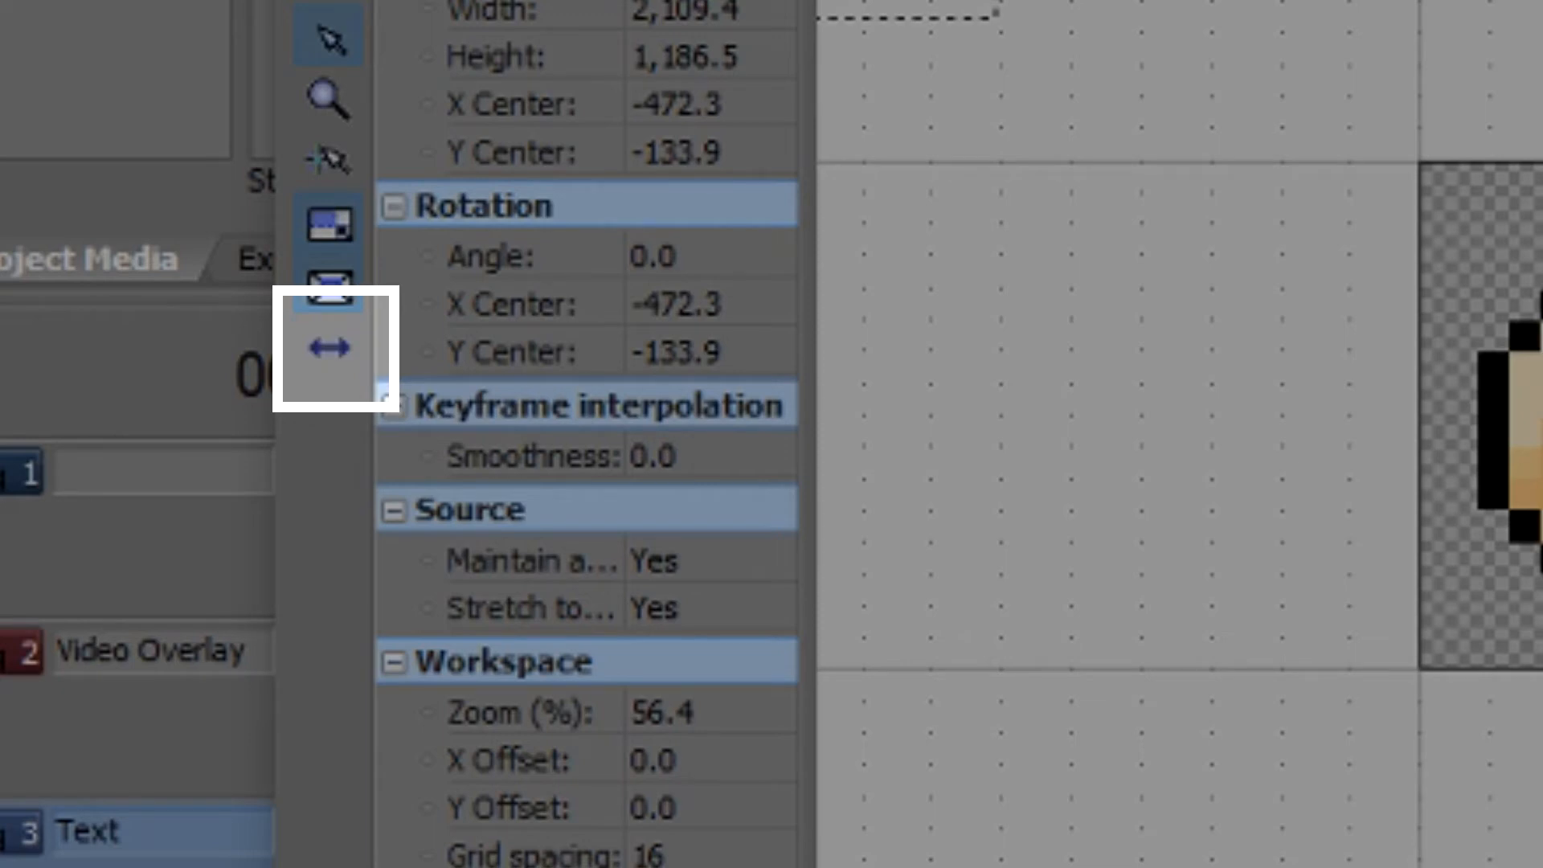
# Restrict crop movement to the X axis and shift the arm's frame at the first keyframe to an X centre of about -1,049.
pyautogui.scroll(-11, 1180, 434)
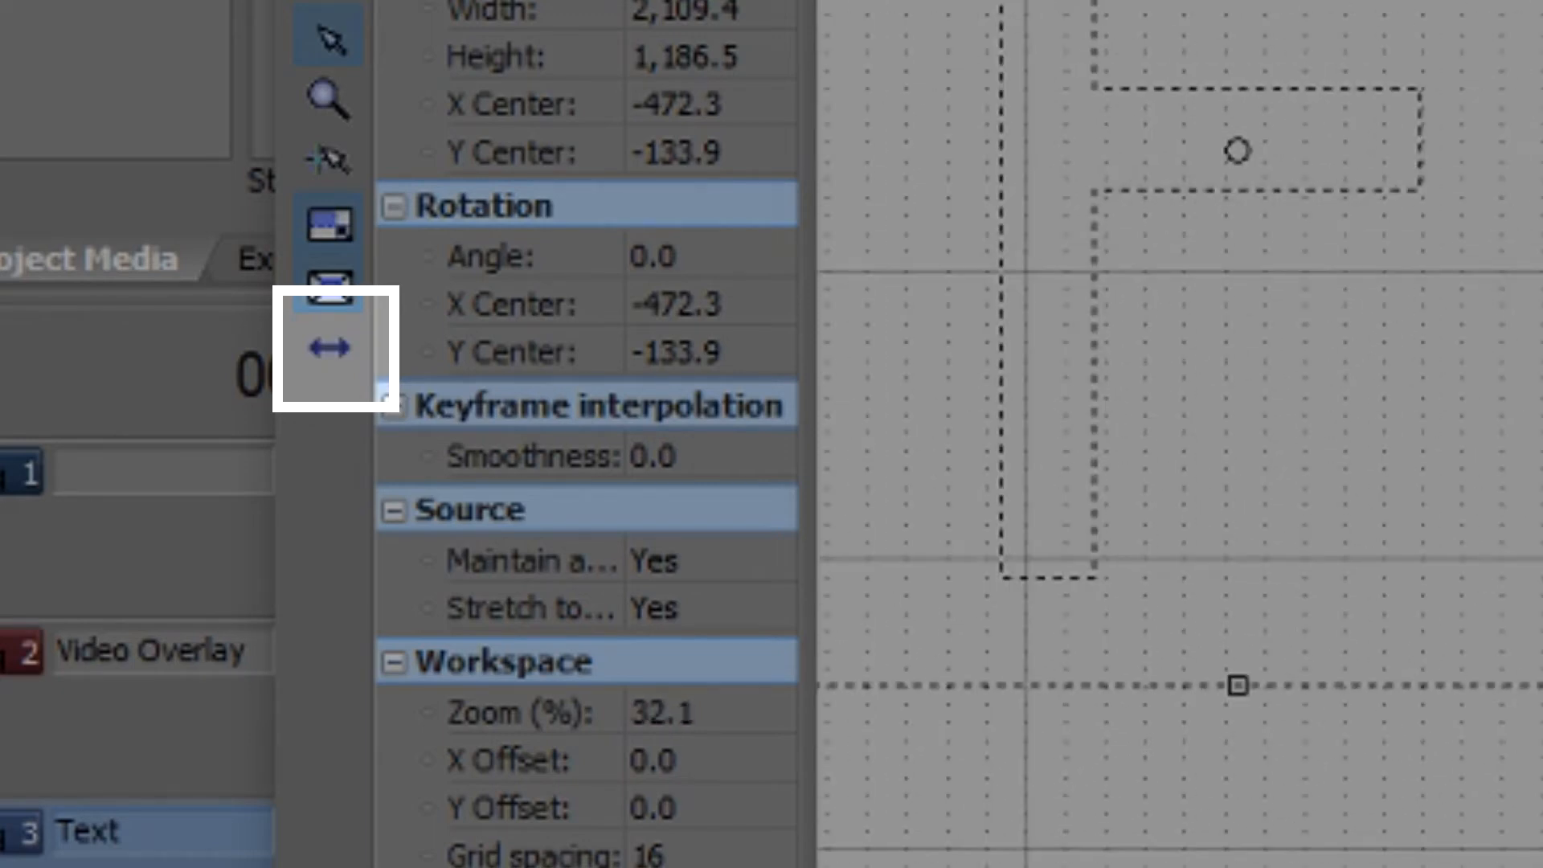
pyautogui.click(329, 348)
pyautogui.click(328, 347)
pyautogui.click(329, 347)
pyautogui.click(329, 347)
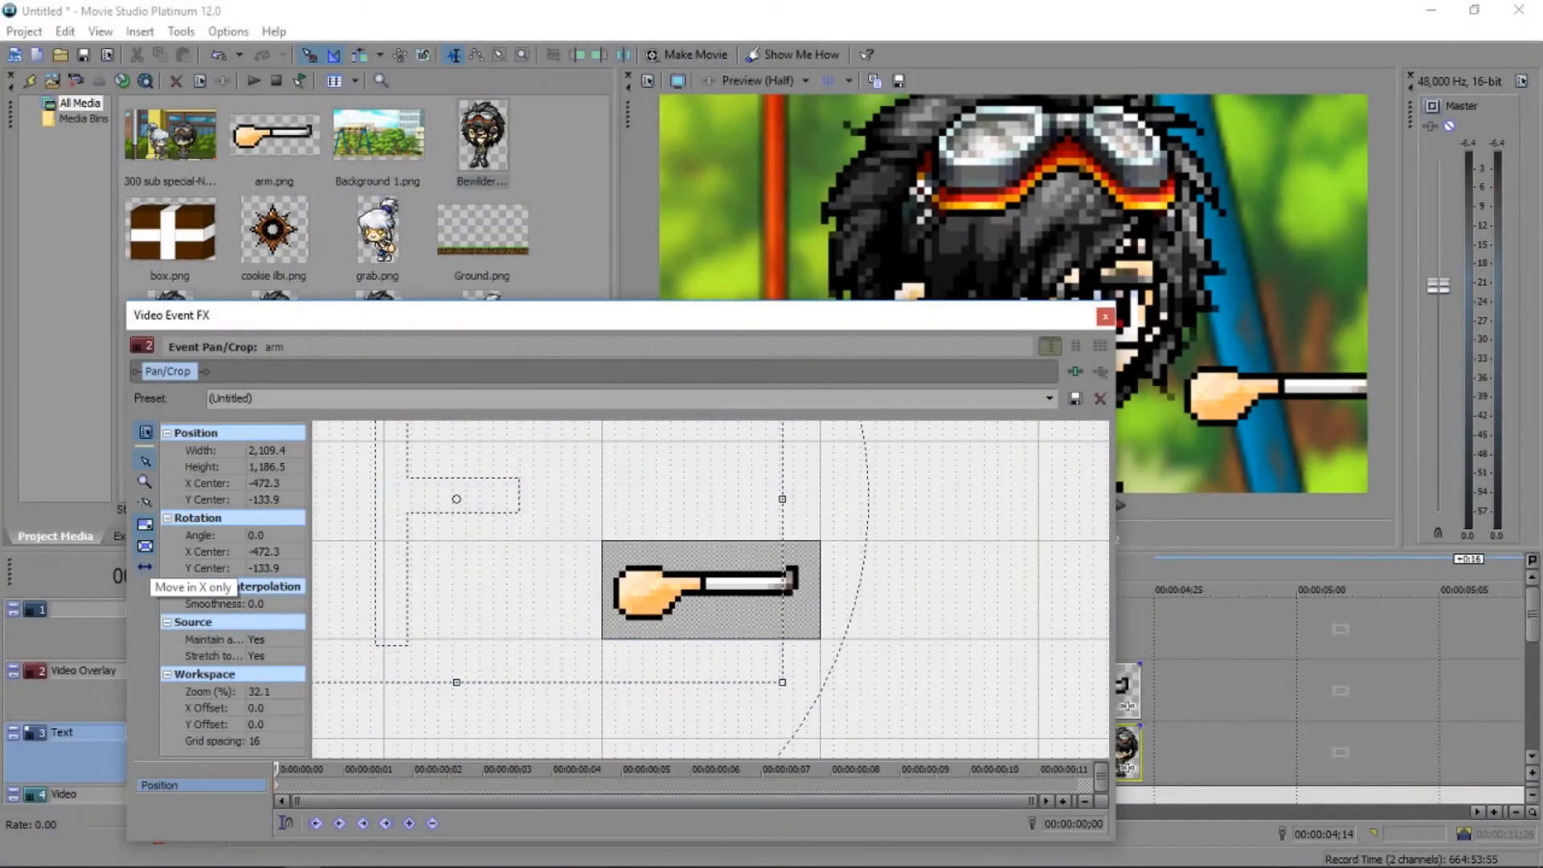
pyautogui.moveTo(611, 579); pyautogui.dragTo(432, 578)
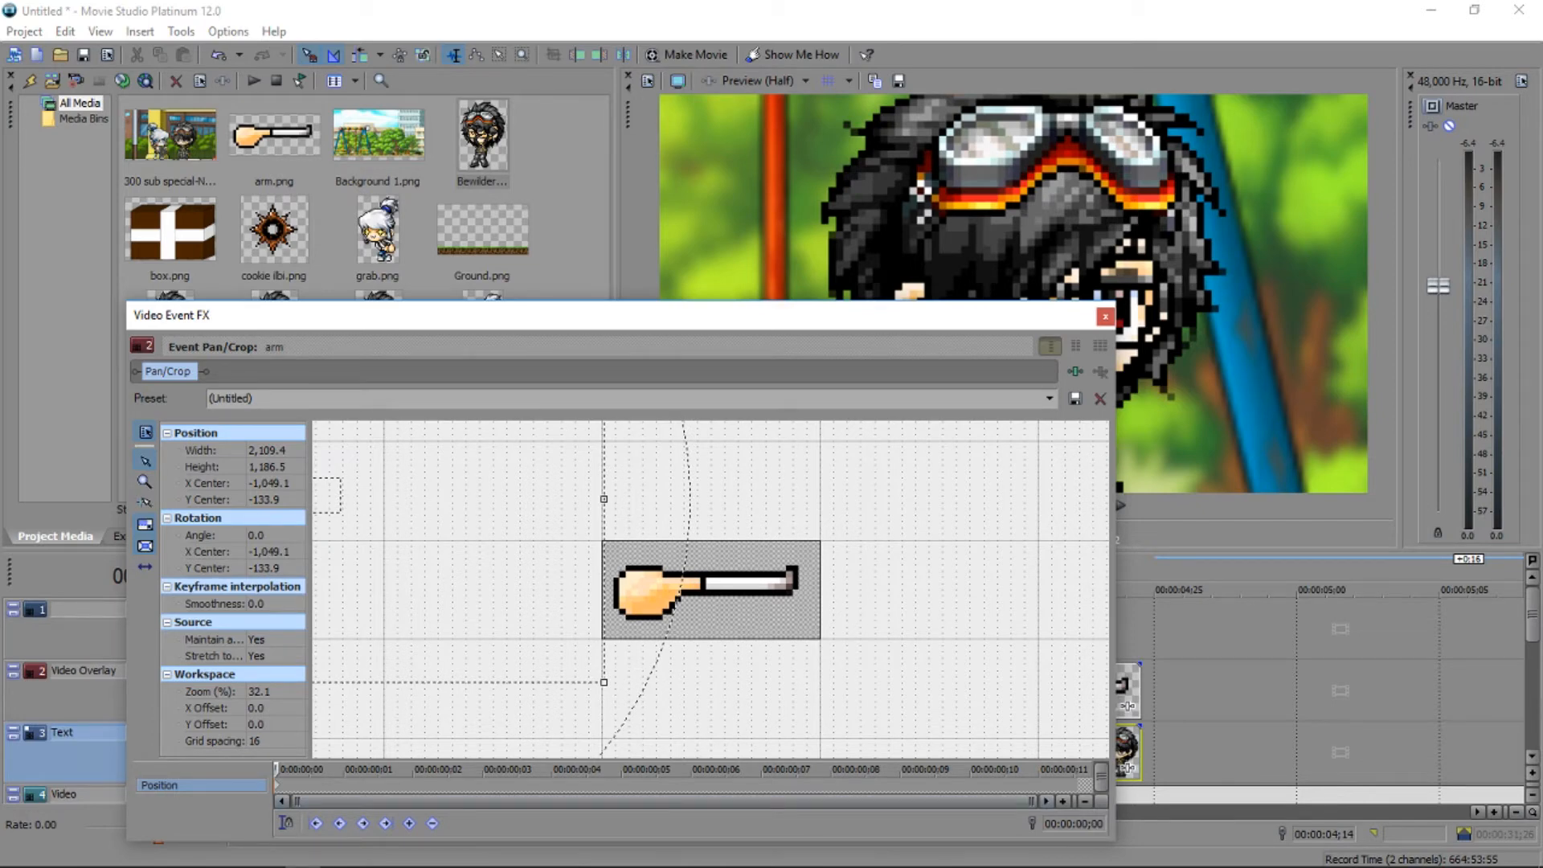
# Add a pan/crop keyframe at 00:00:00;03 and shift the arm's frame horizontally until the arm reaches into view beside the character.
pyautogui.click(518, 783)
pyautogui.moveTo(450, 563); pyautogui.dragTo(673, 563)
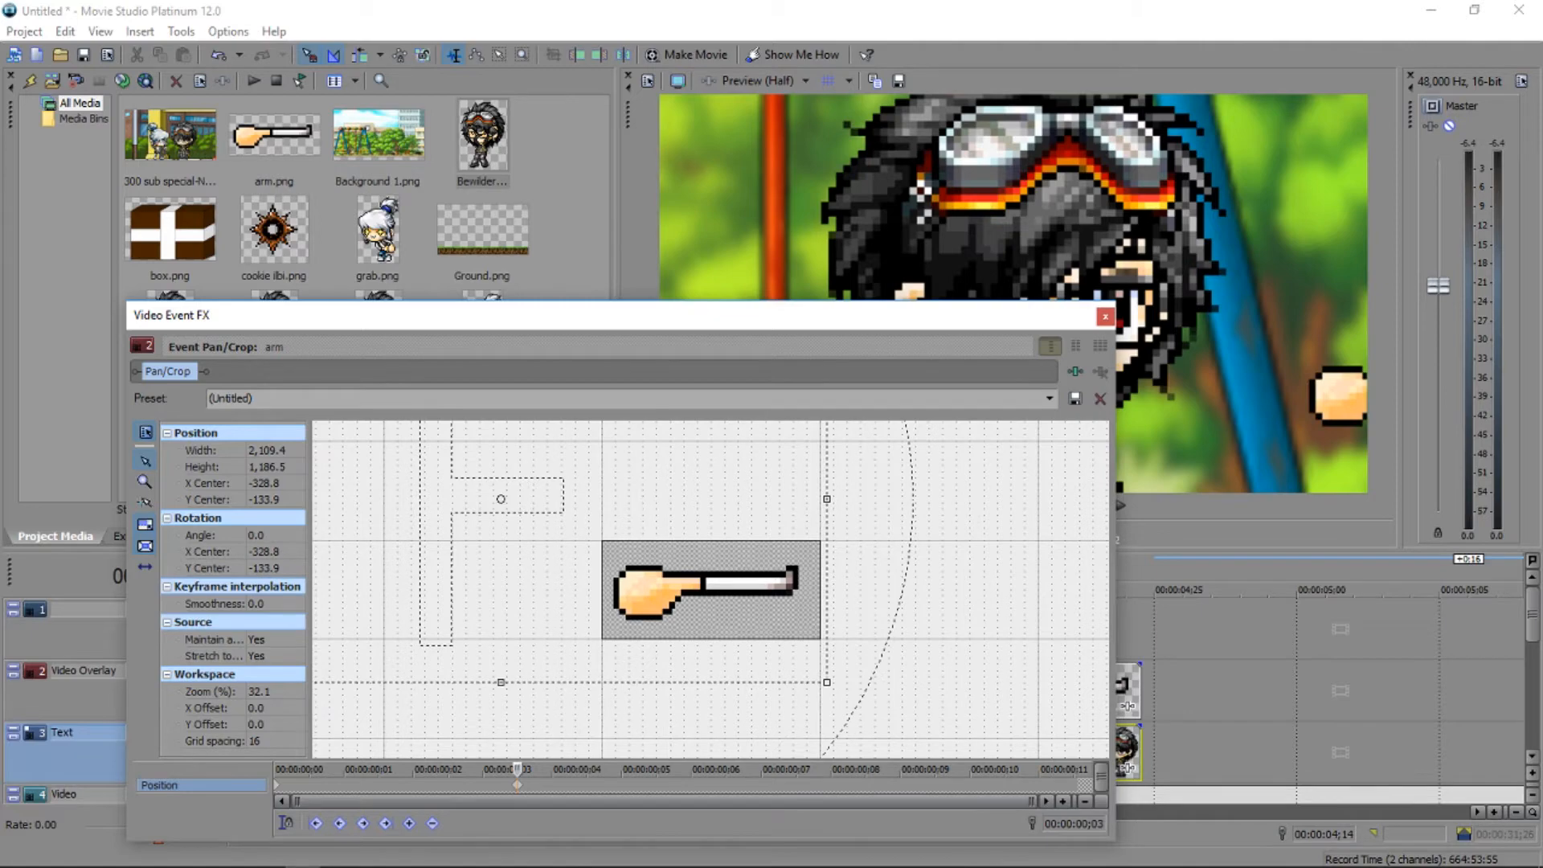
pyautogui.moveTo(952, 317); pyautogui.dragTo(527, 355)
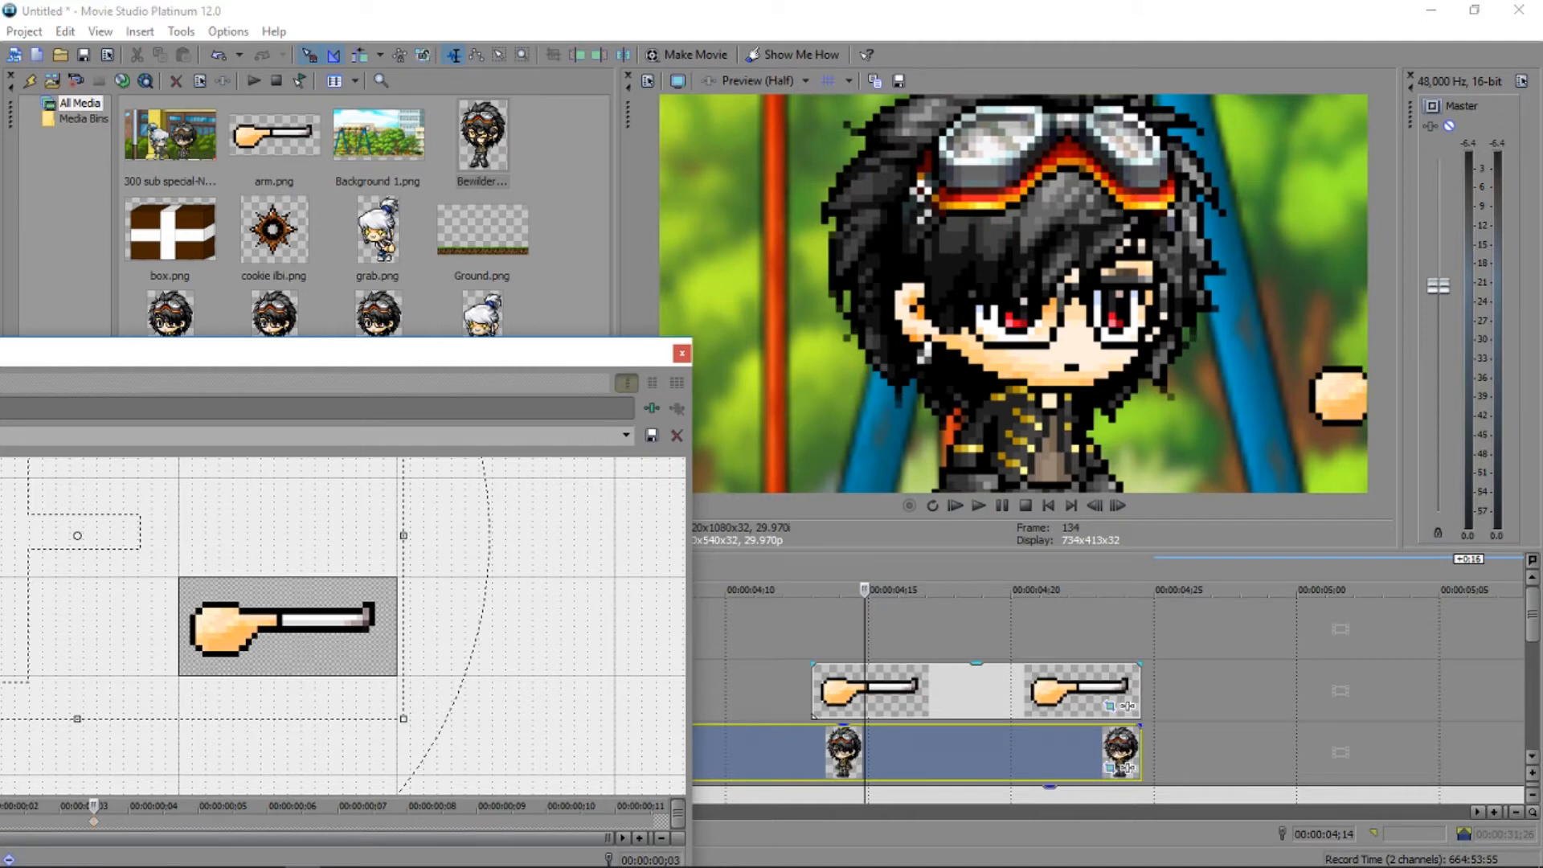
pyautogui.click(1030, 693)
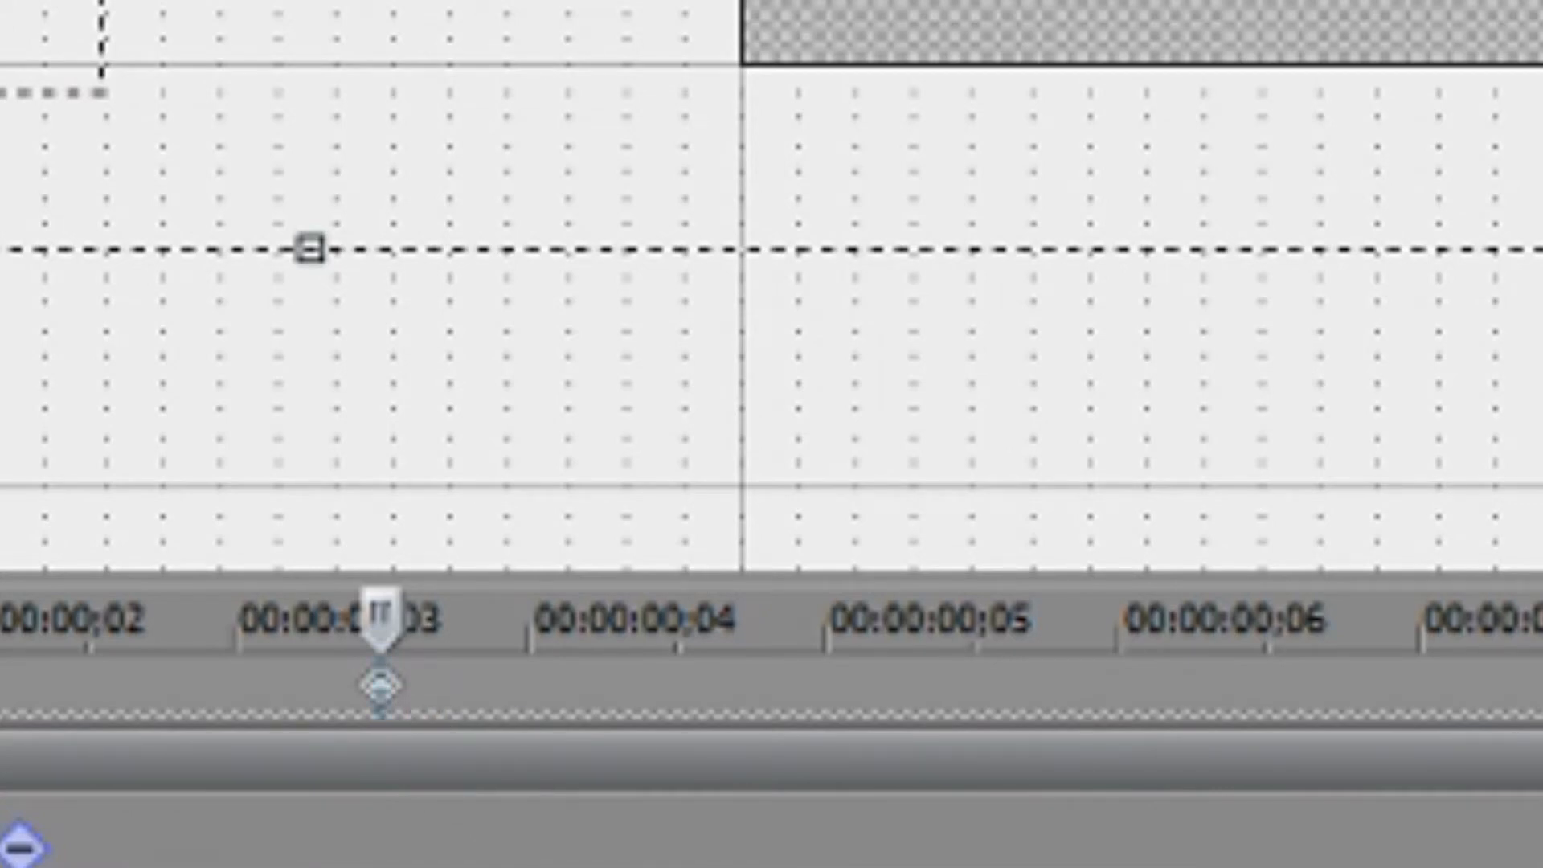
pyautogui.moveTo(311, 248); pyautogui.dragTo(123, 248)
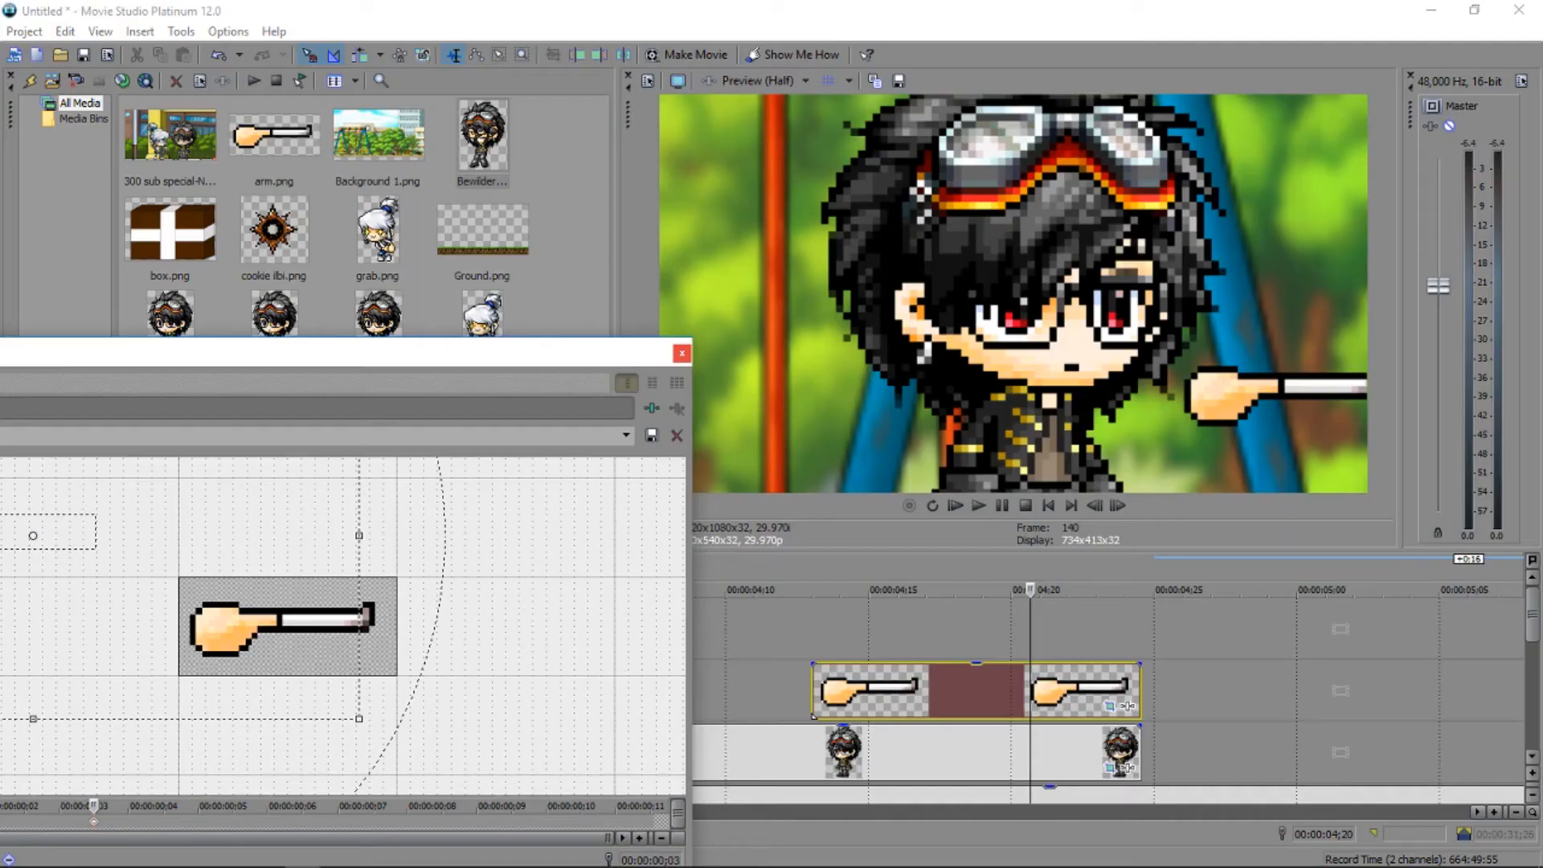
# Play back the arm's slide-in a few times from around the event's start and close the Video Event FX window.
pyautogui.click(793, 683)
pyautogui.press('space')
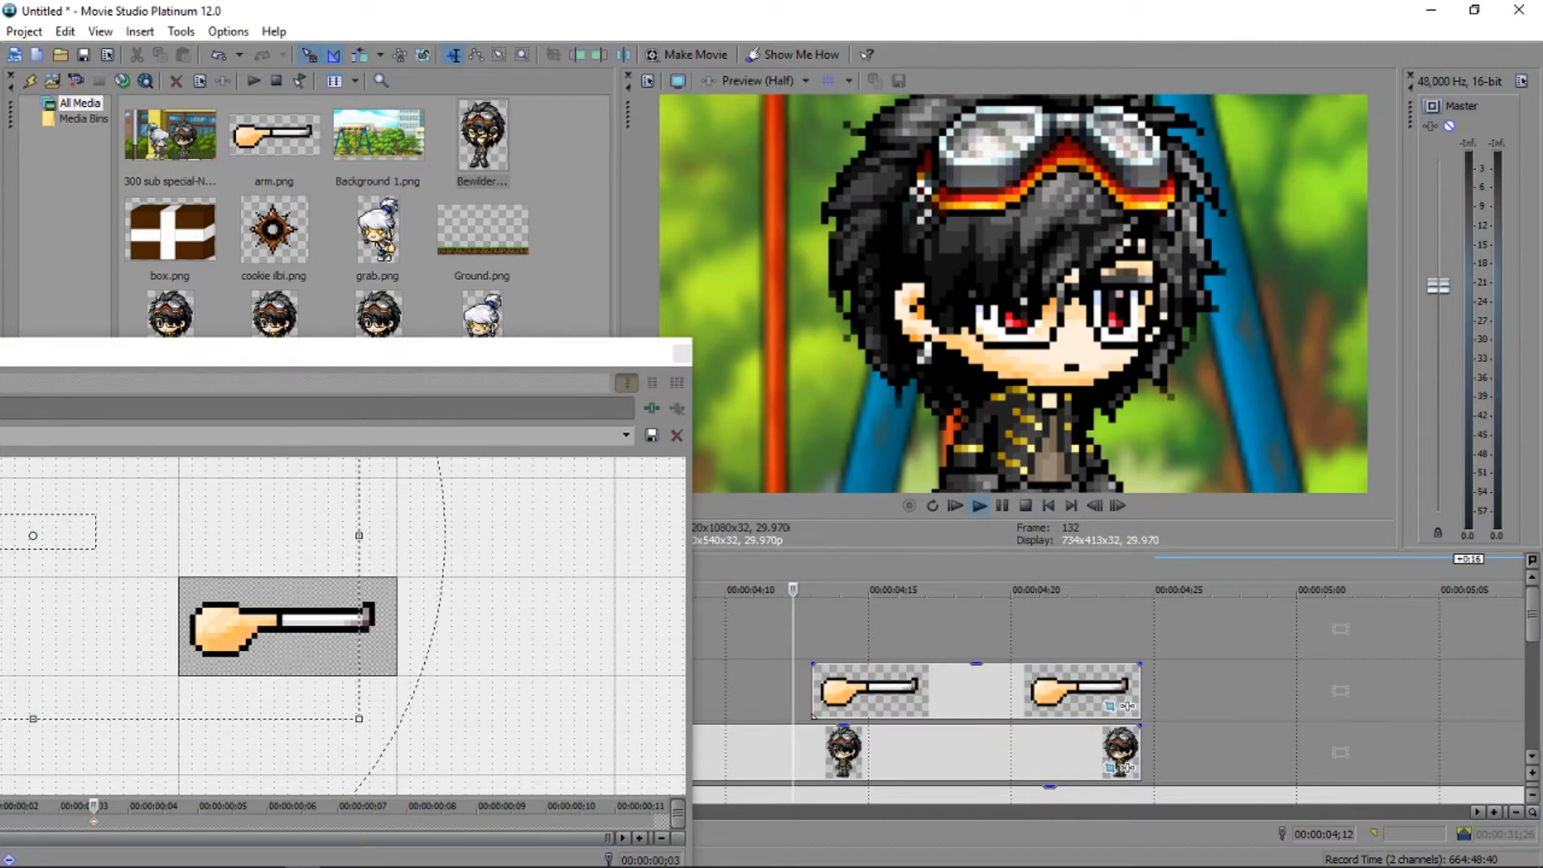
pyautogui.press('Return')
pyautogui.press('space')
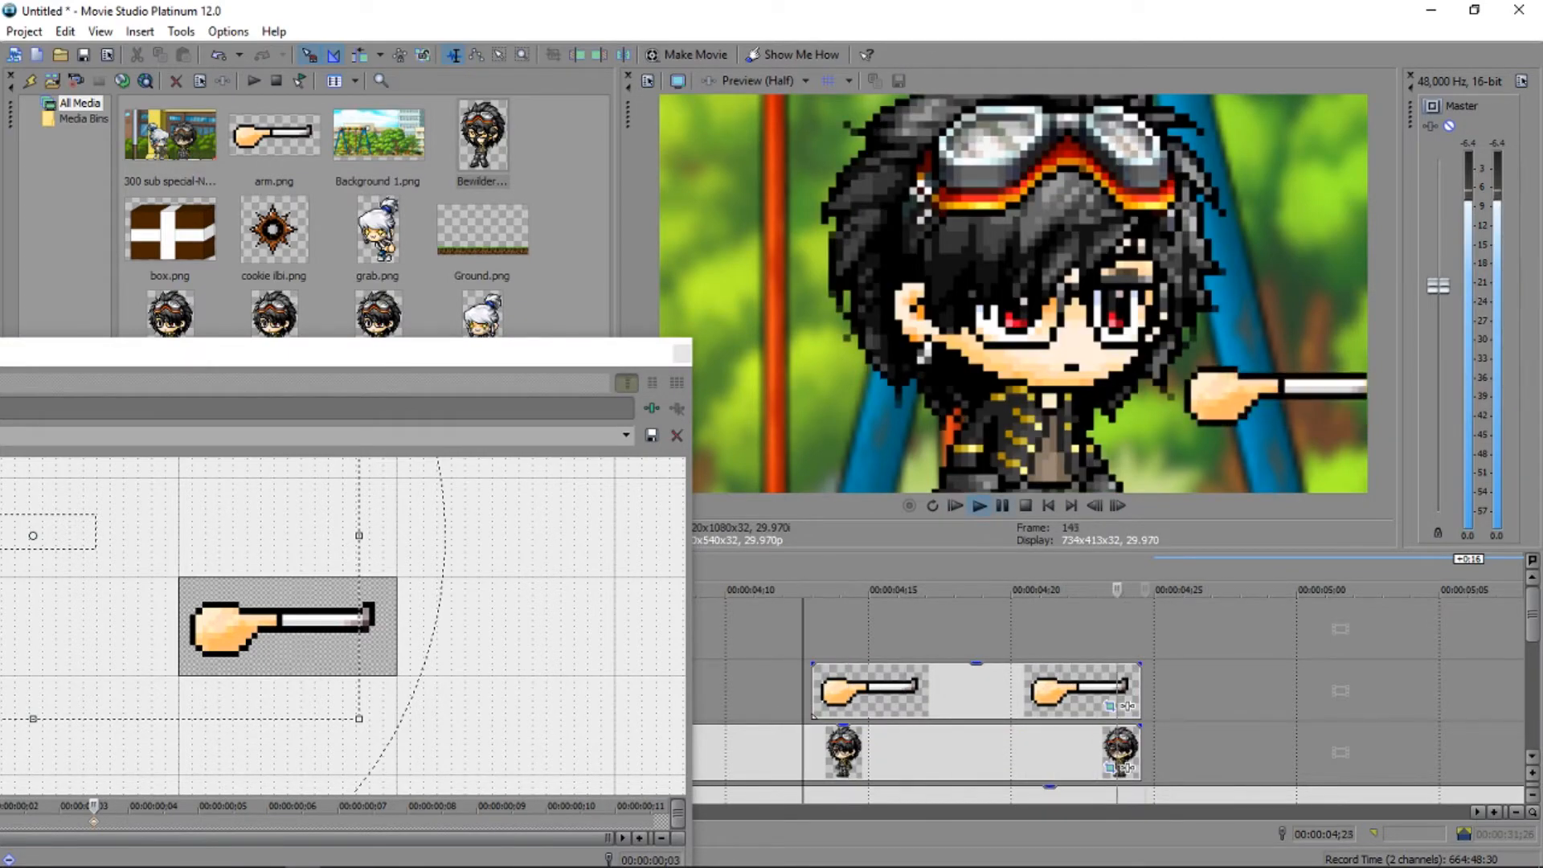
pyautogui.press('Return')
pyautogui.click(817, 691)
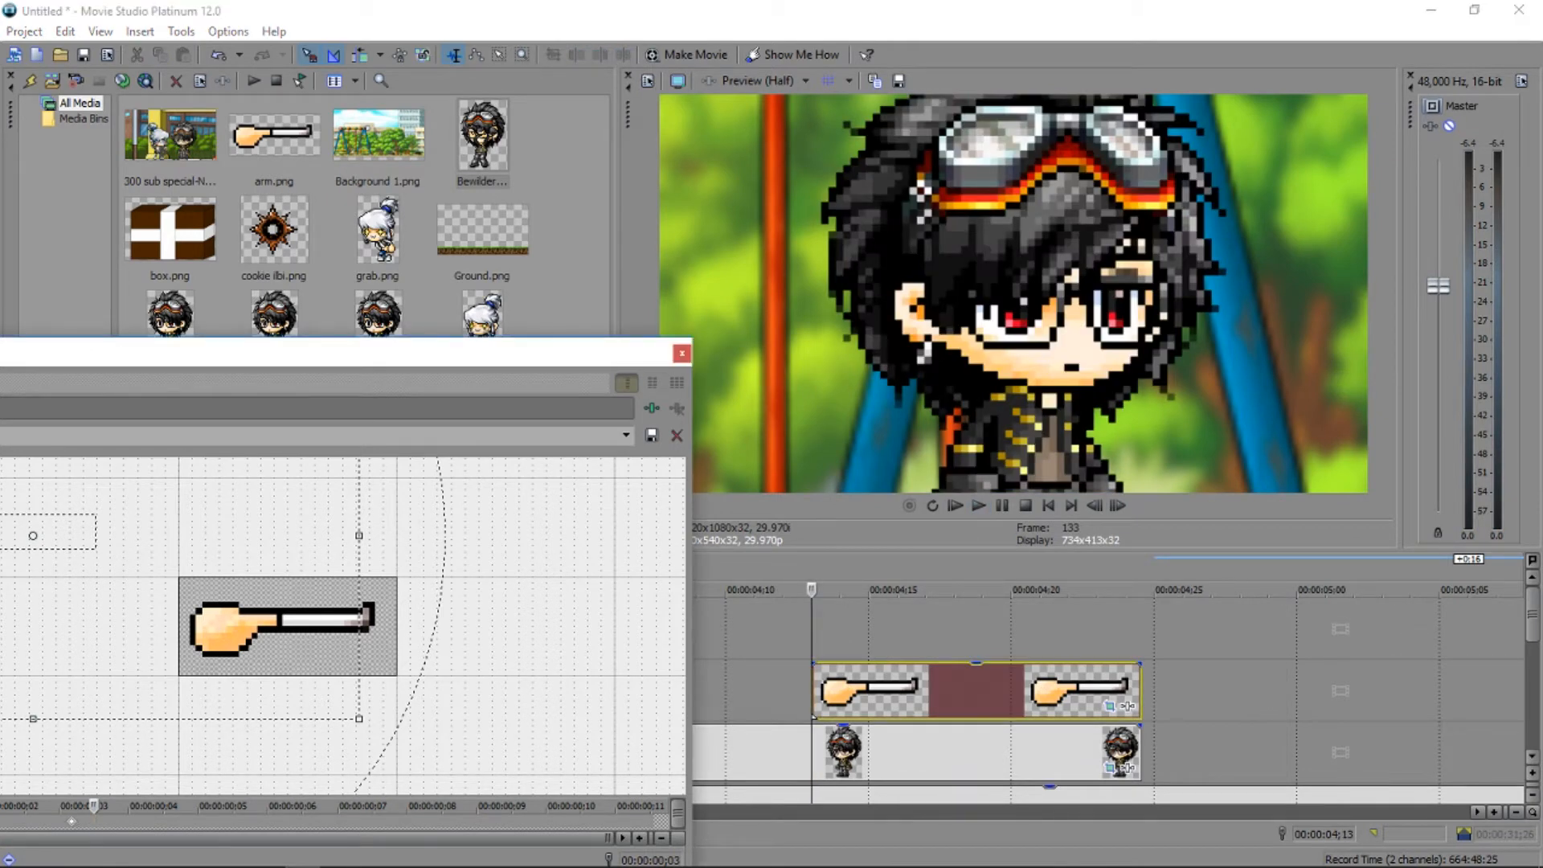
pyautogui.press('space')
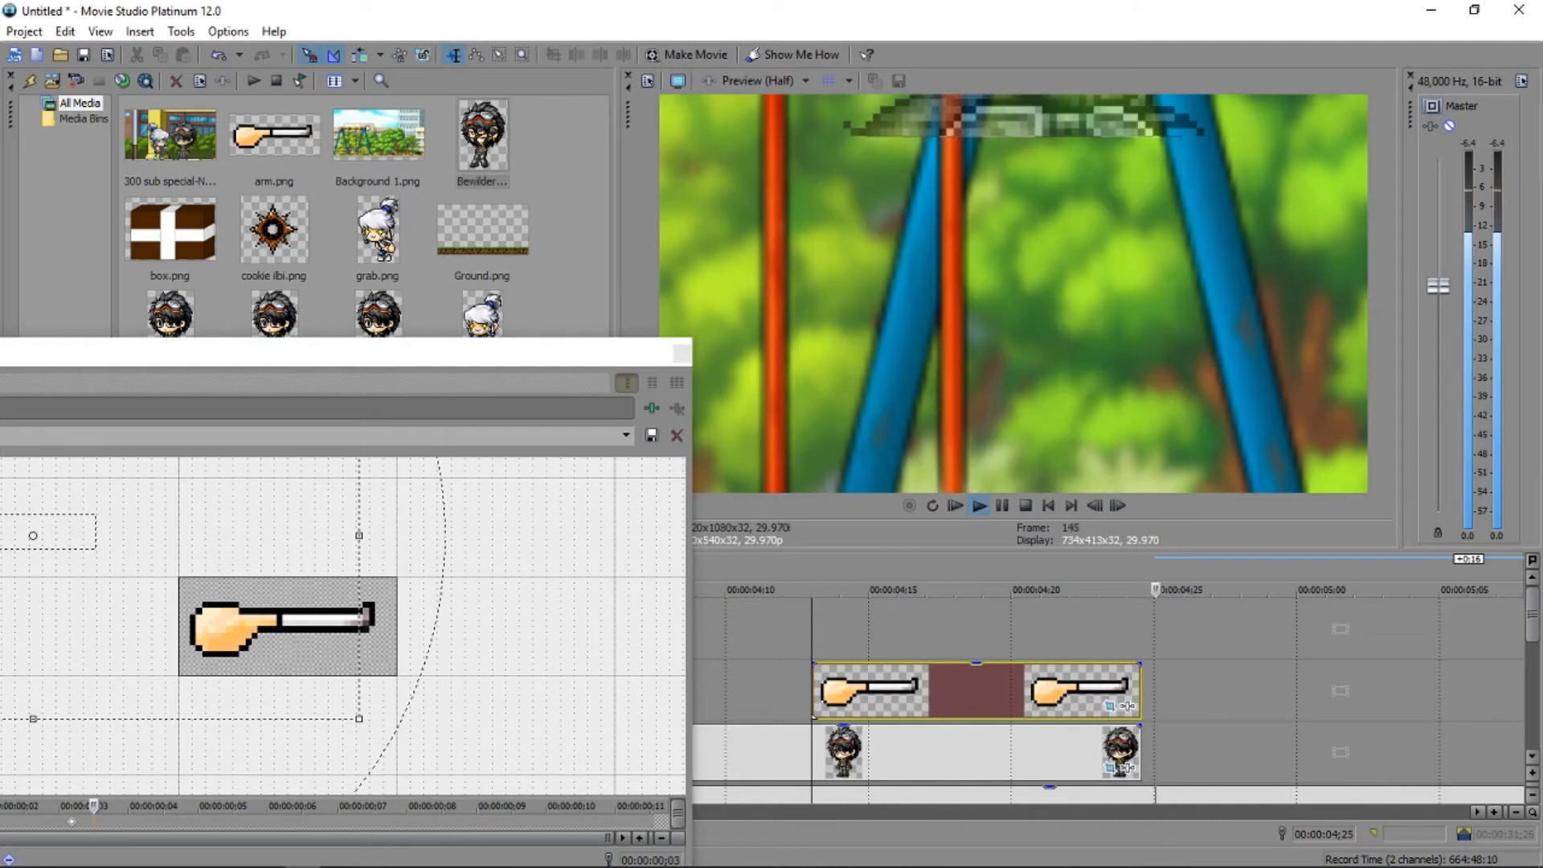
pyautogui.click(1003, 506)
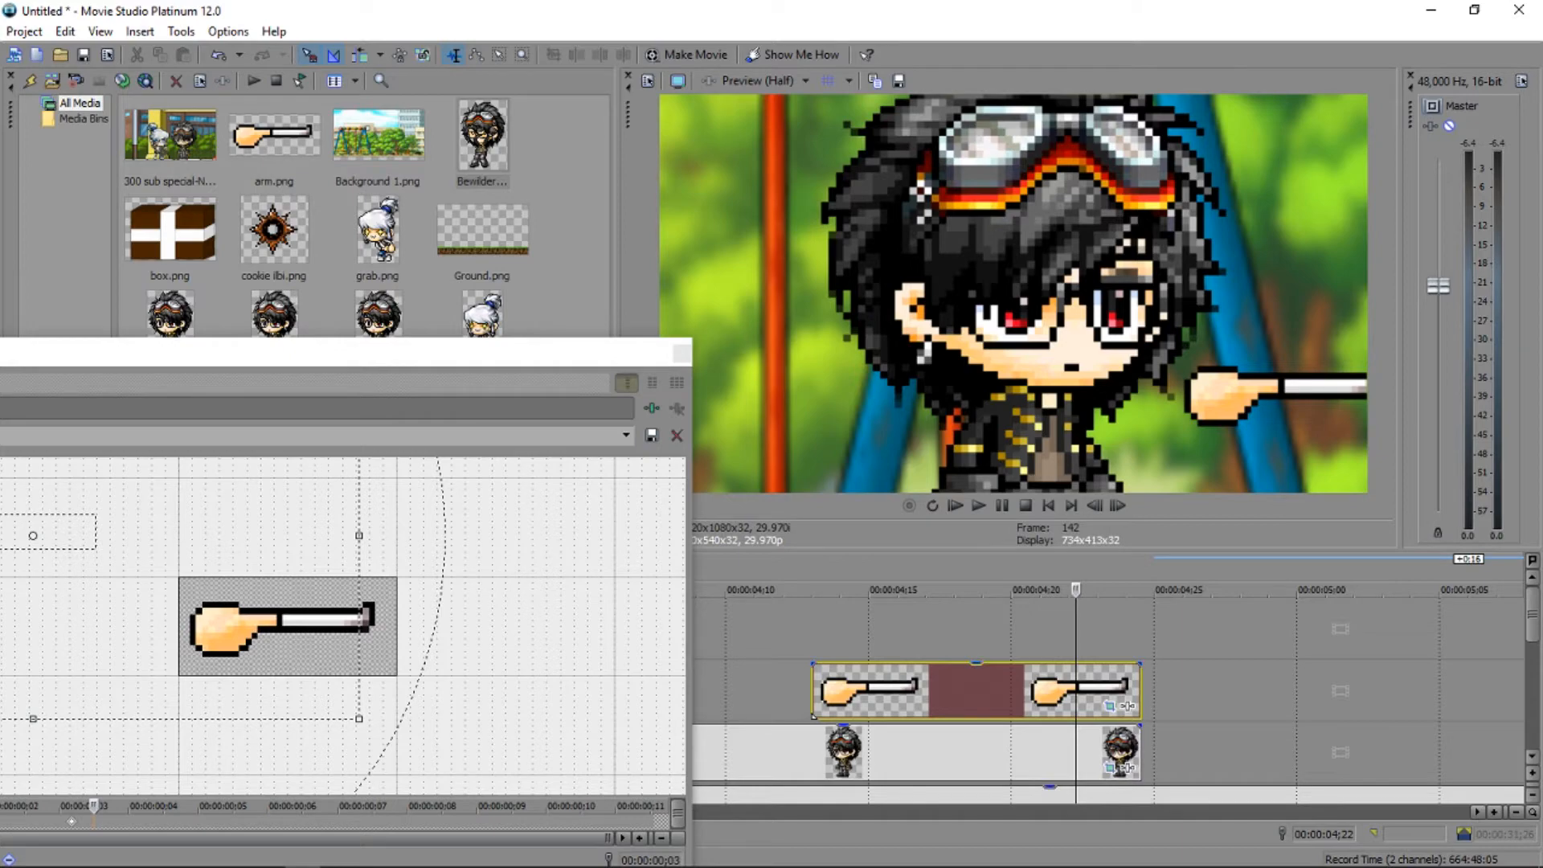
pyautogui.click(682, 354)
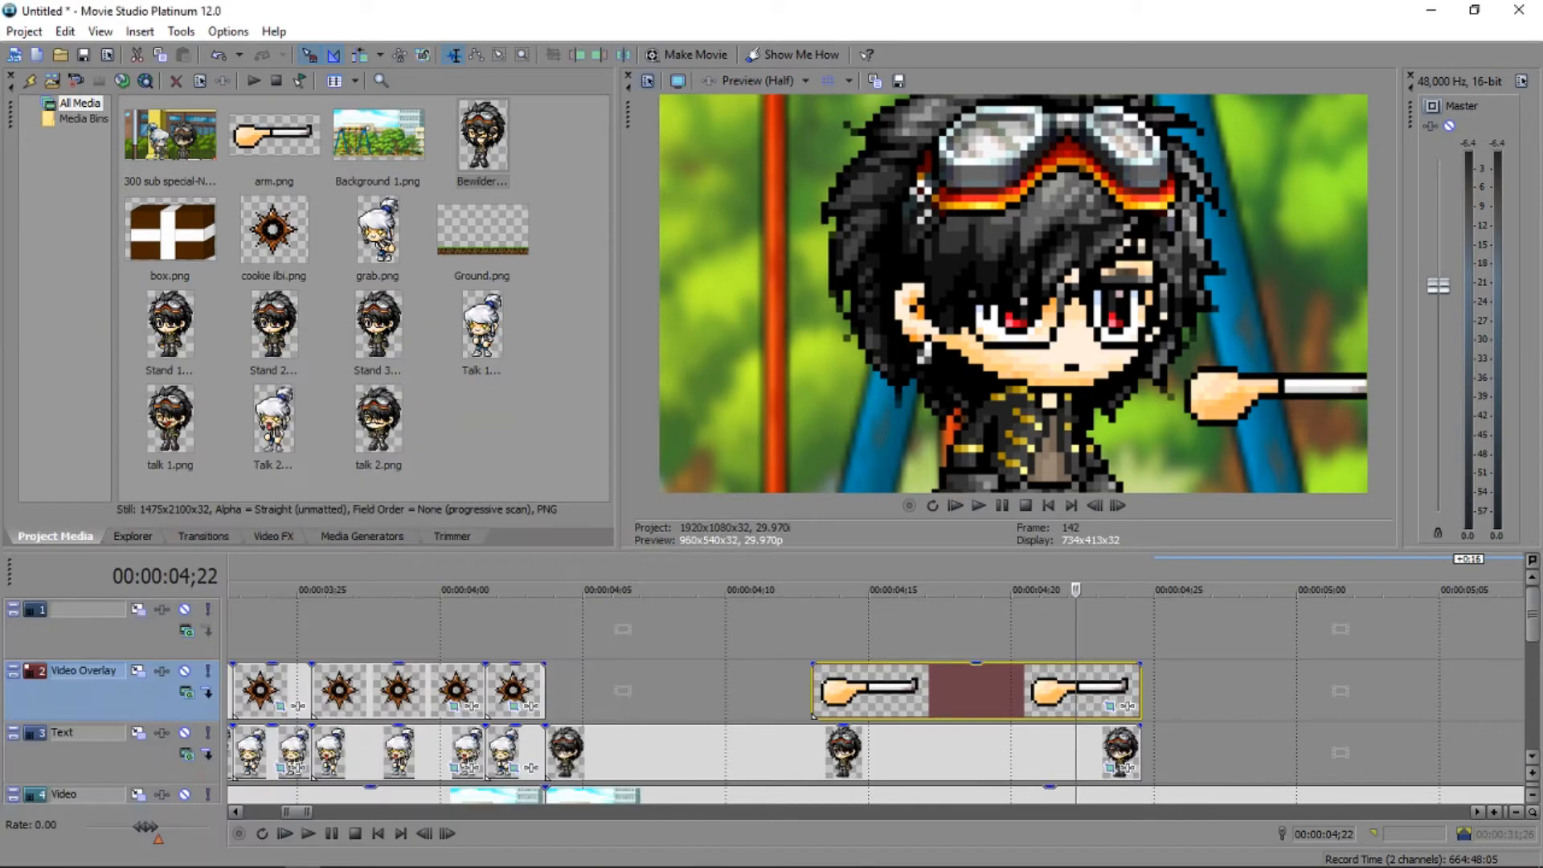
# Set the project frame rate to 59.940 (Double NTSC).
pyautogui.click(648, 81)
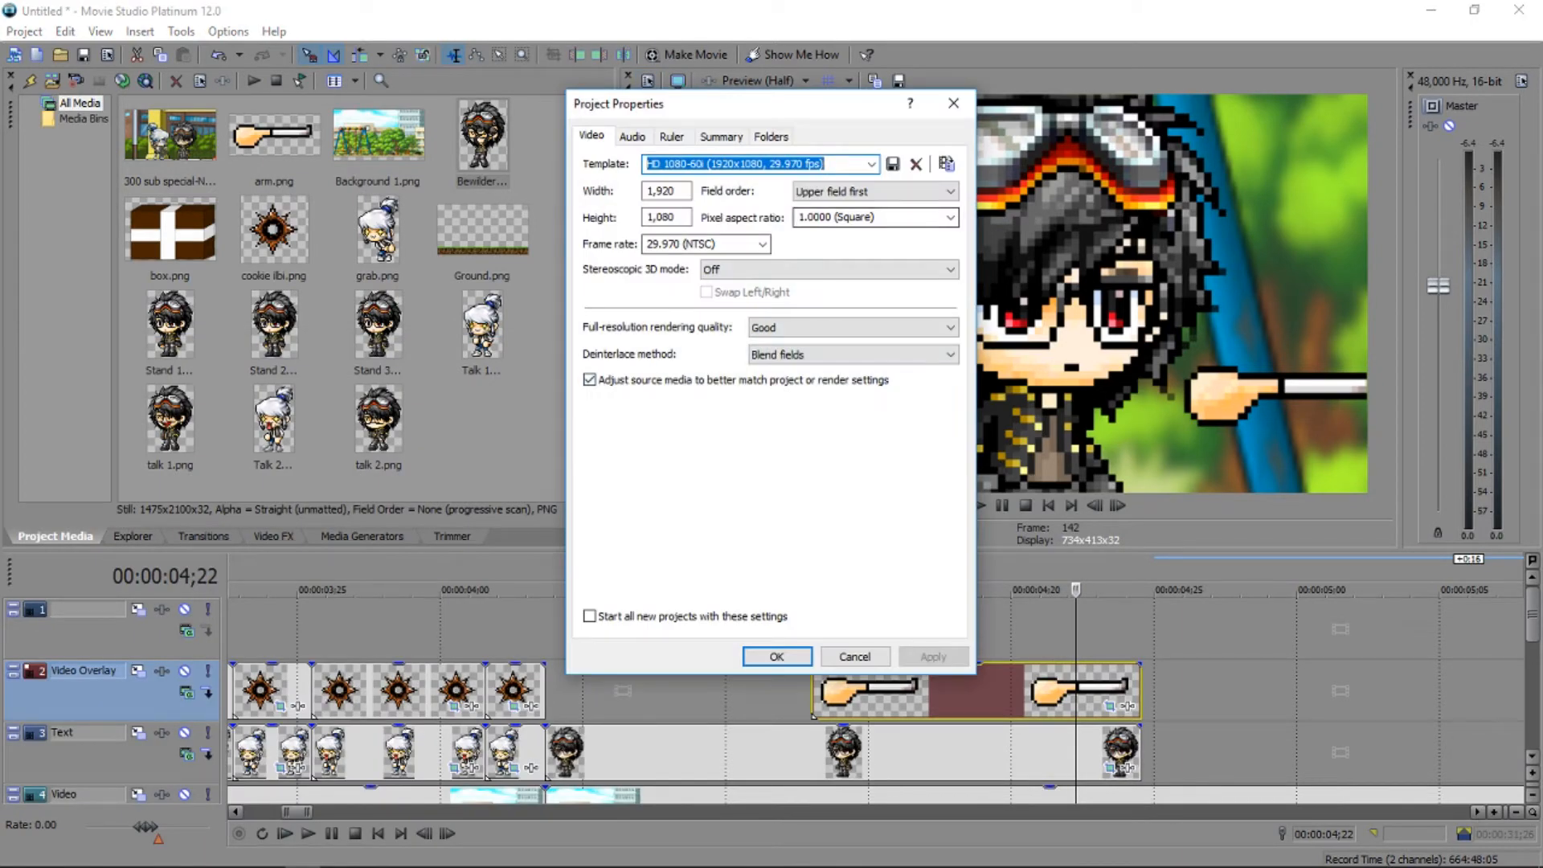
pyautogui.click(763, 244)
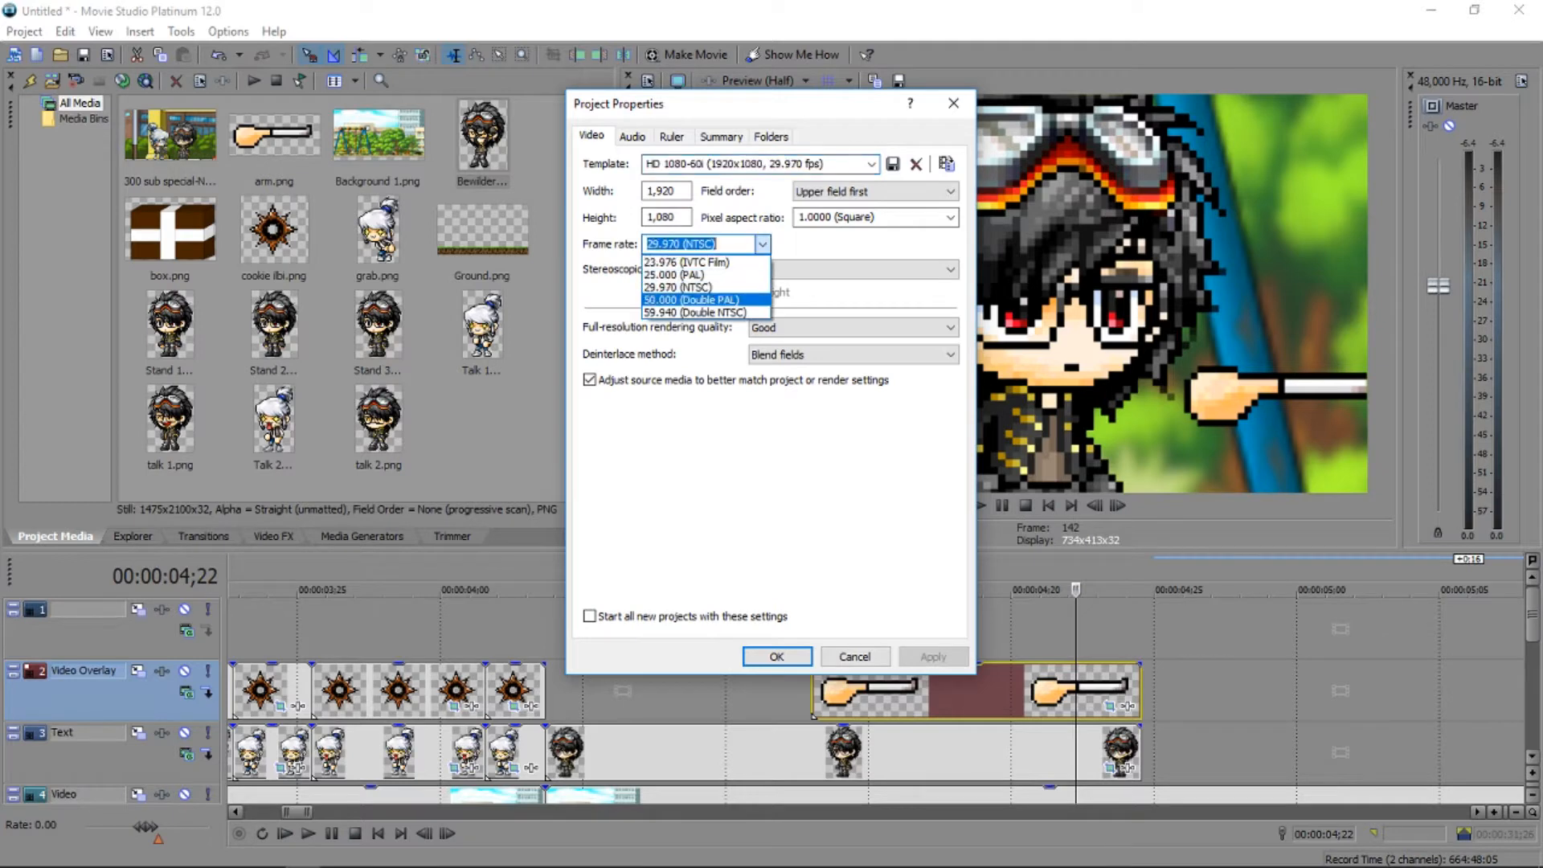
pyautogui.click(700, 314)
pyautogui.click(933, 657)
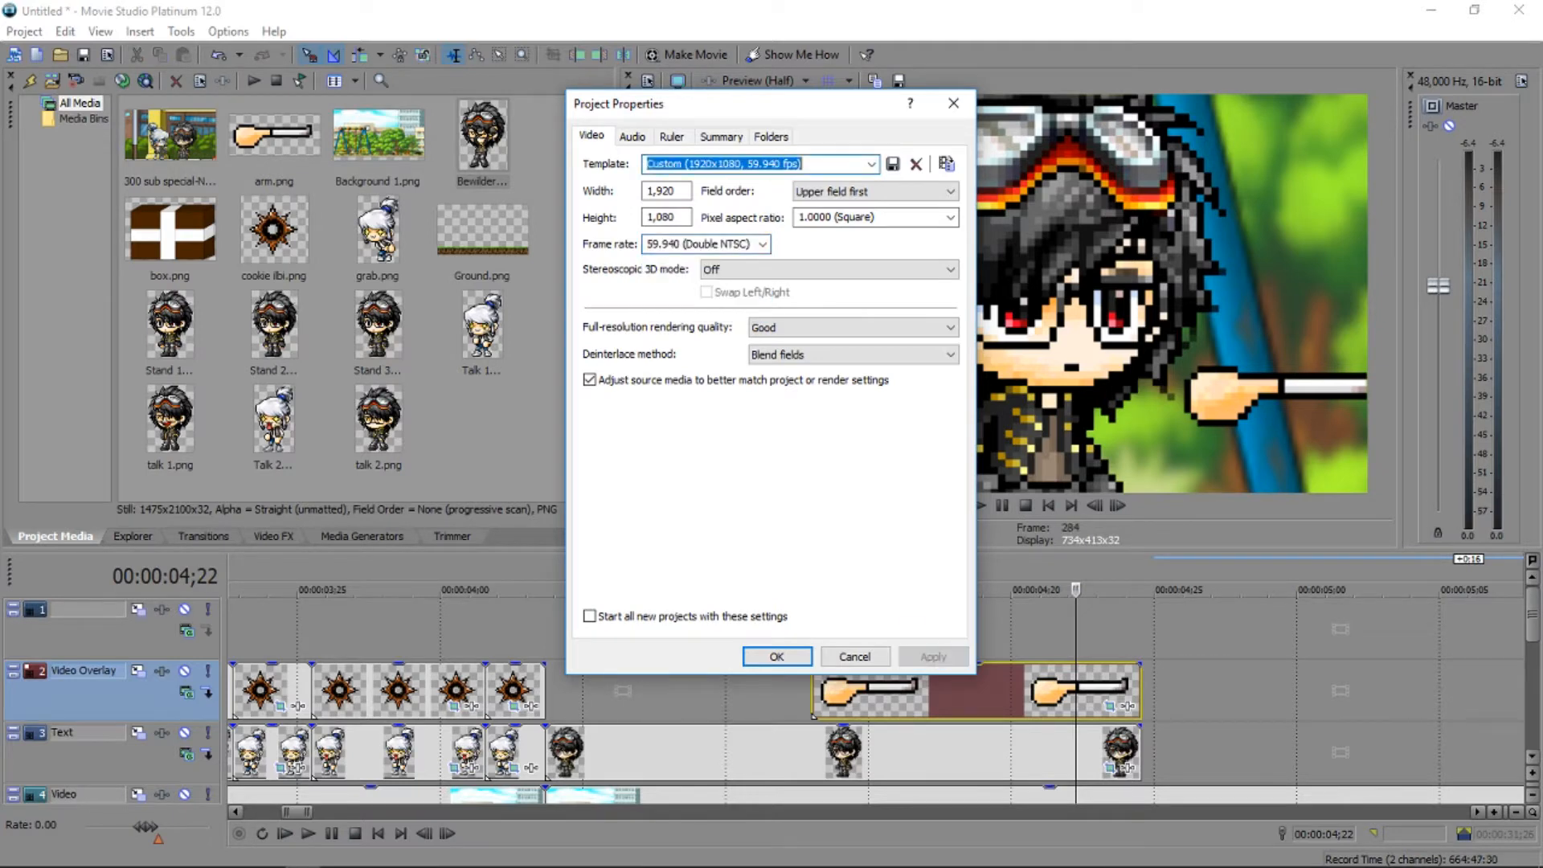
pyautogui.click(777, 656)
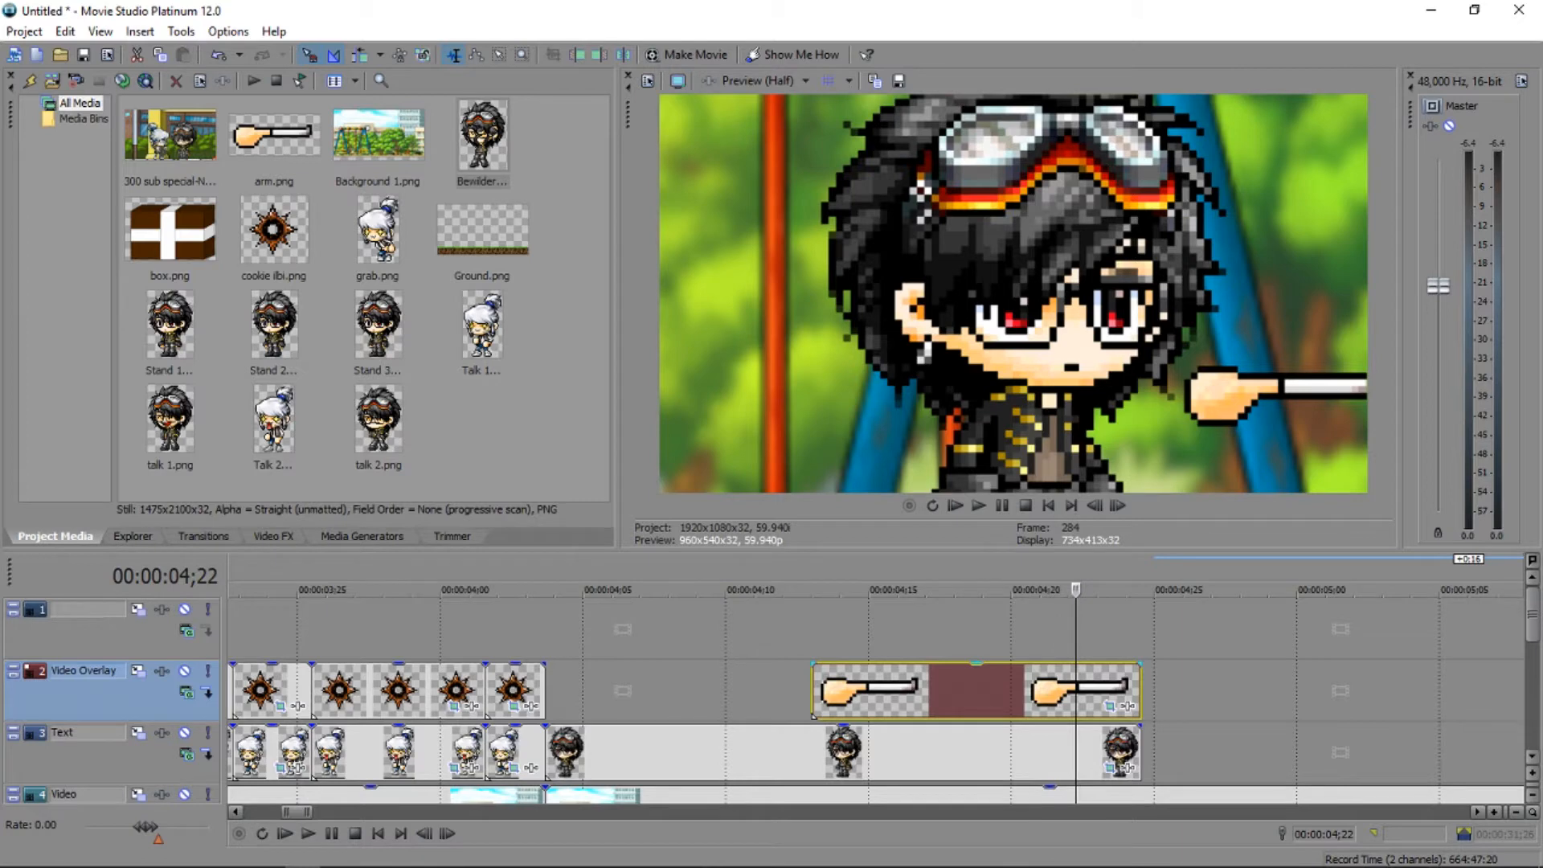
# Move the arm event up to track 1 and add the cookie ilbi image to the Video Overlay track at 00:00:04;13.
pyautogui.click(814, 691)
pyautogui.moveTo(977, 691); pyautogui.dragTo(975, 629)
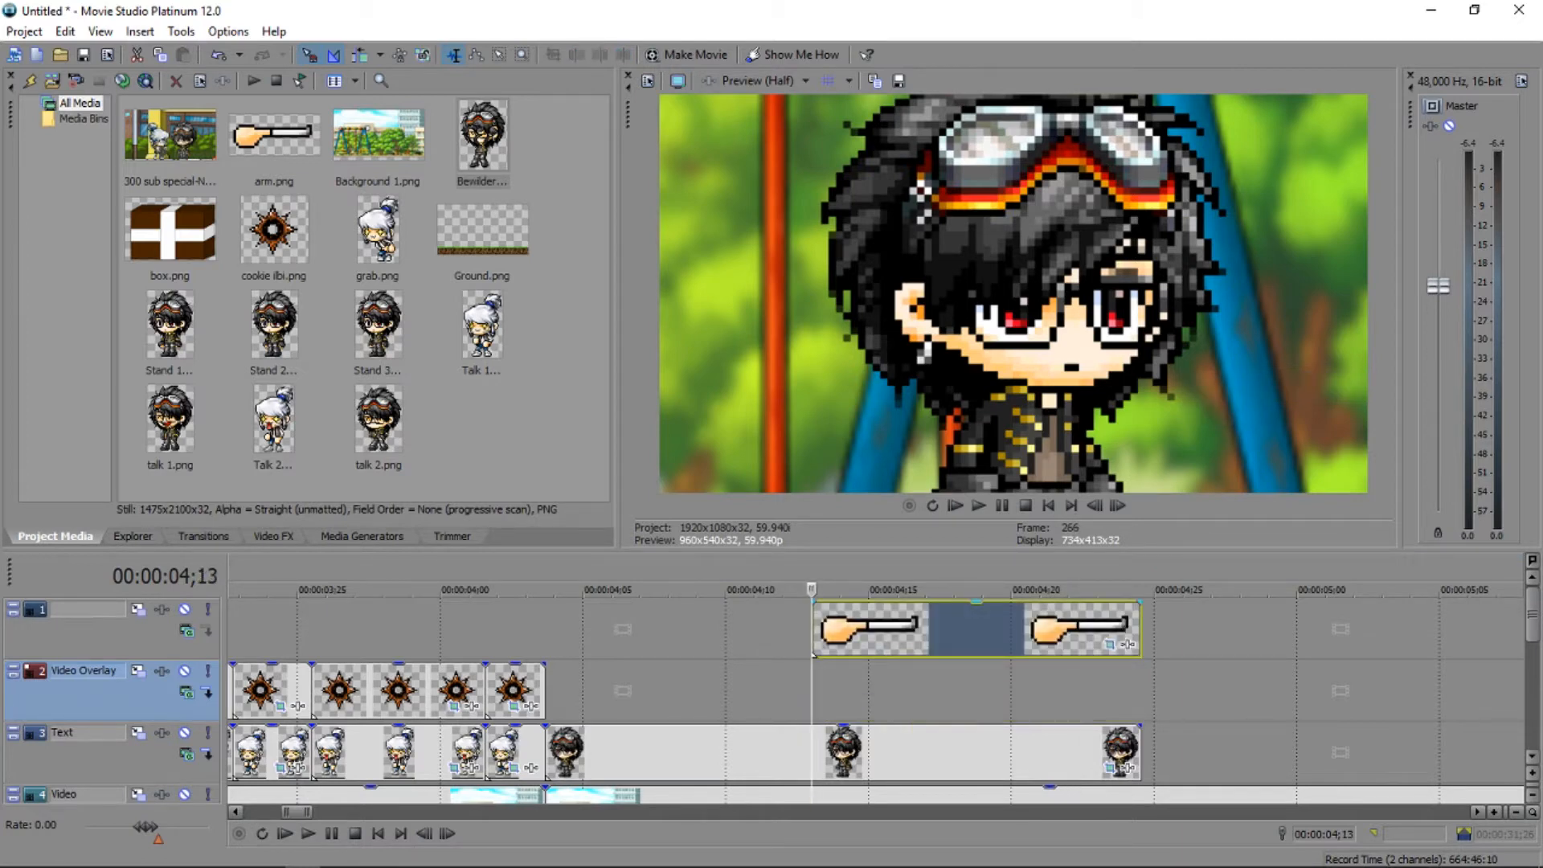
pyautogui.click(274, 230)
pyautogui.moveTo(796, 691); pyautogui.dragTo(812, 691)
# Trim the new cookie ilbi event on the Video Overlay track to end together with the arm event.
pyautogui.hscroll(8, 813, 691)
pyautogui.scroll(-6, 812, 691)
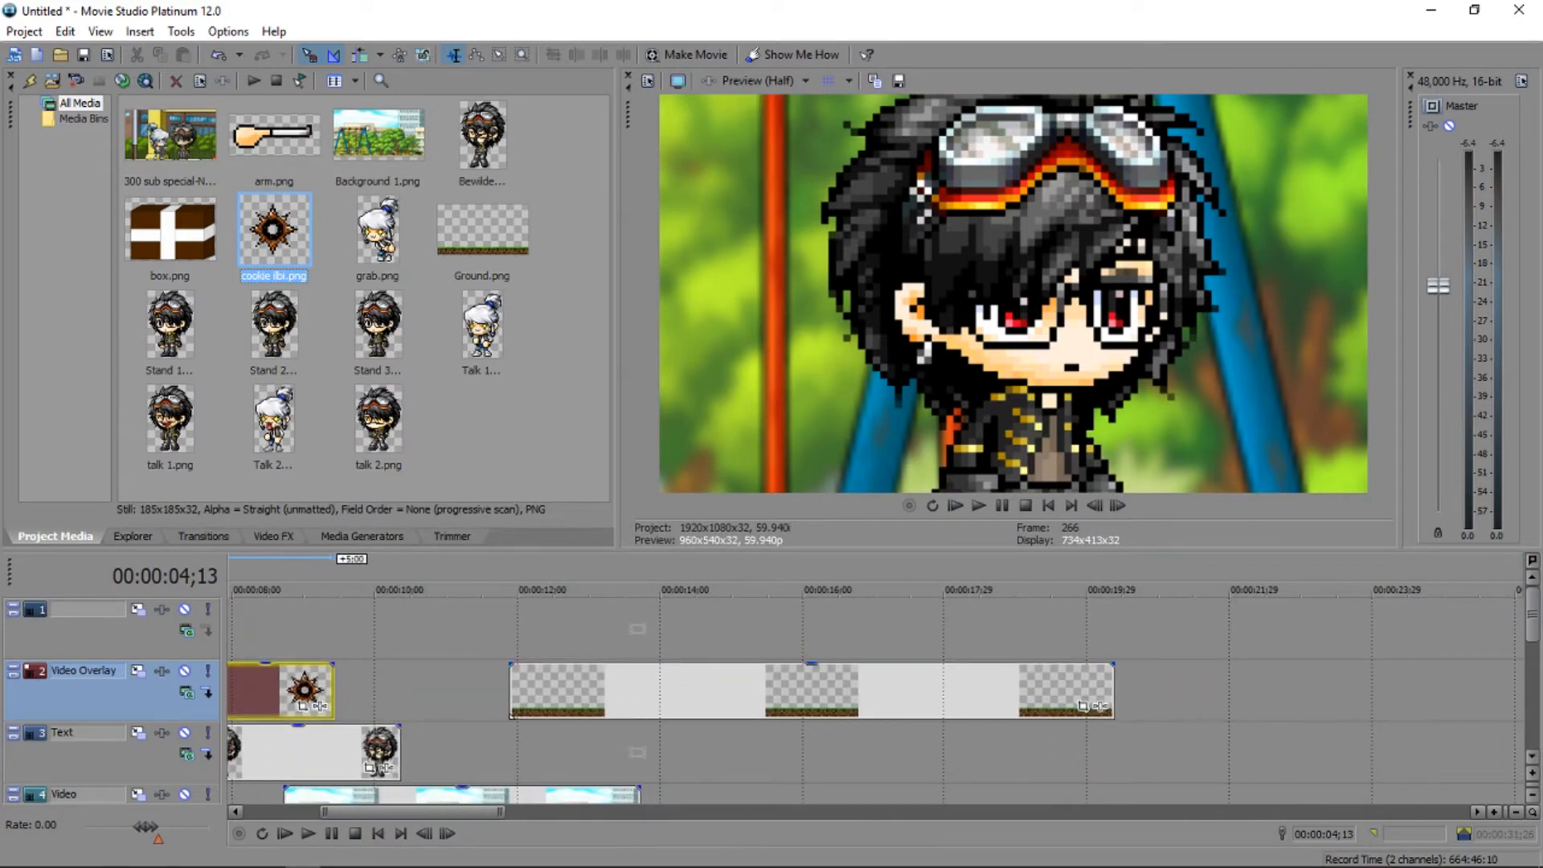
pyautogui.scroll(-5, 813, 691)
pyautogui.click(322, 704)
pyautogui.scroll(10, 960, 690)
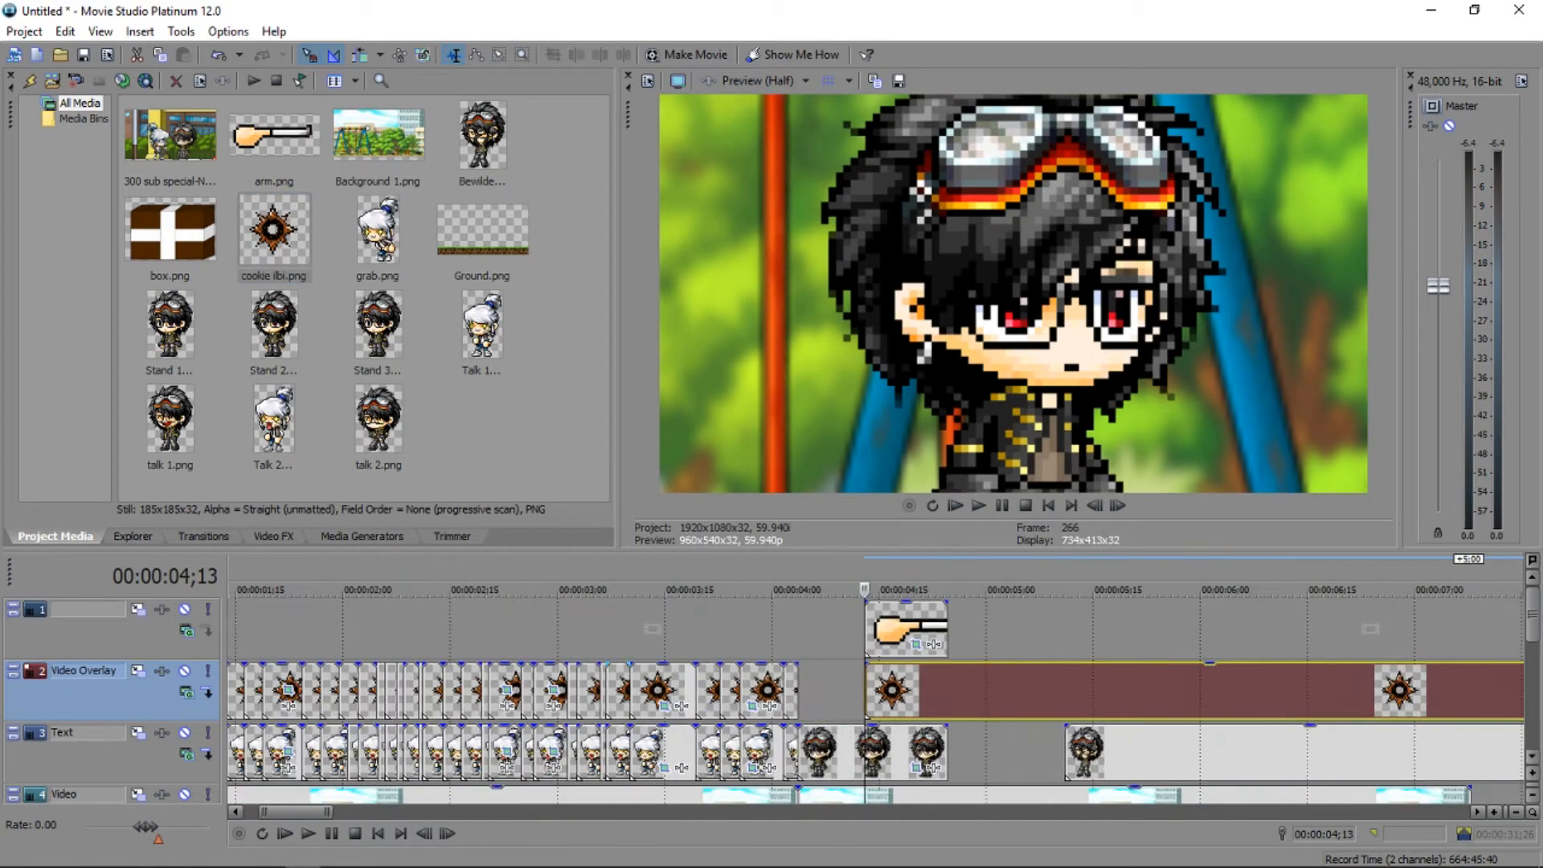
pyautogui.scroll(-4, 960, 690)
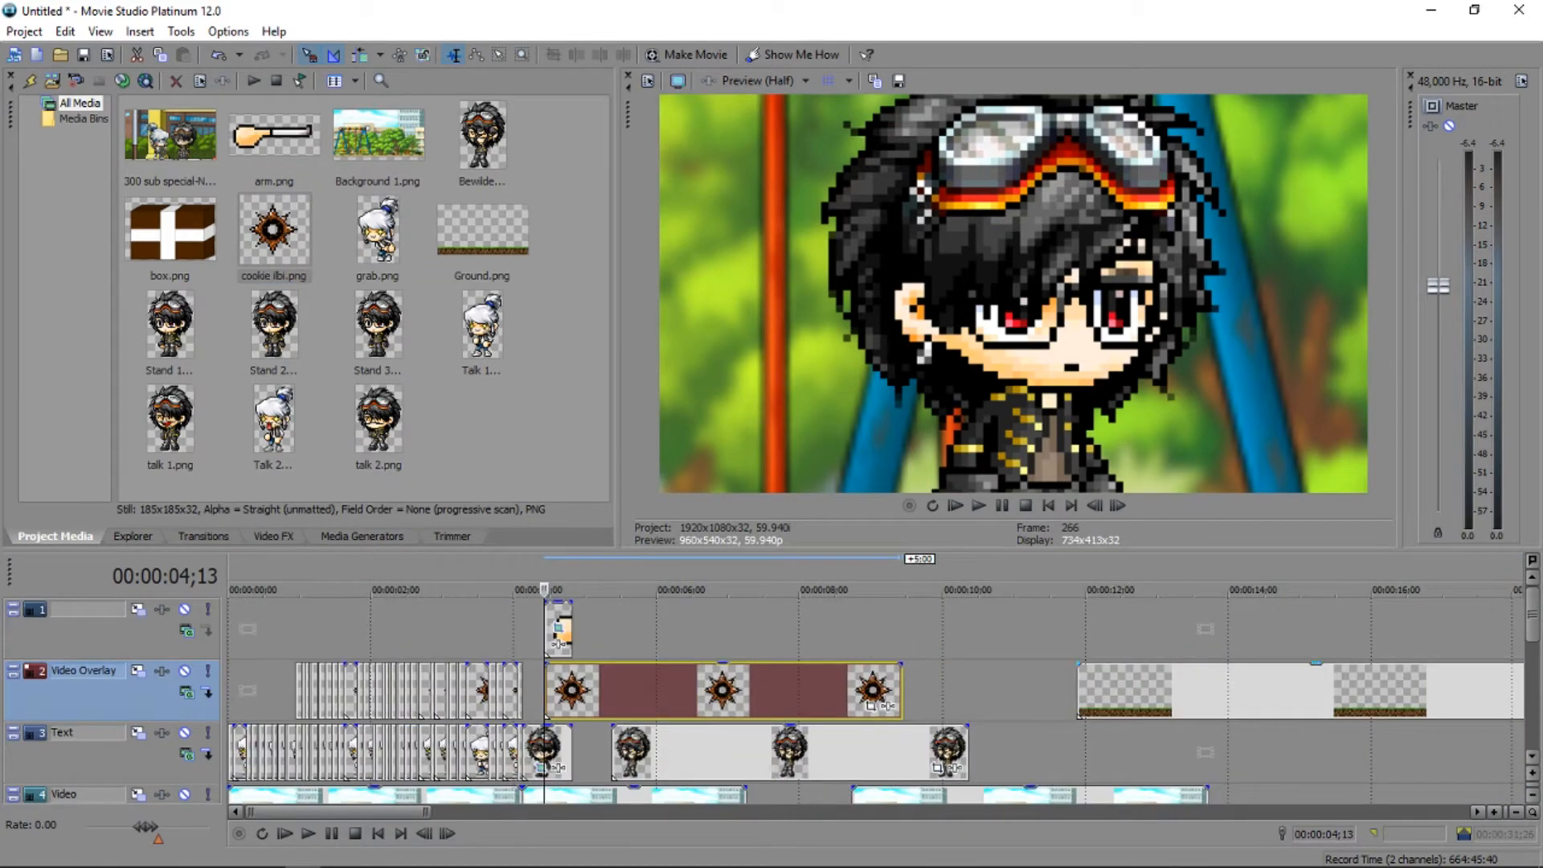
pyautogui.moveTo(887, 706); pyautogui.dragTo(560, 705)
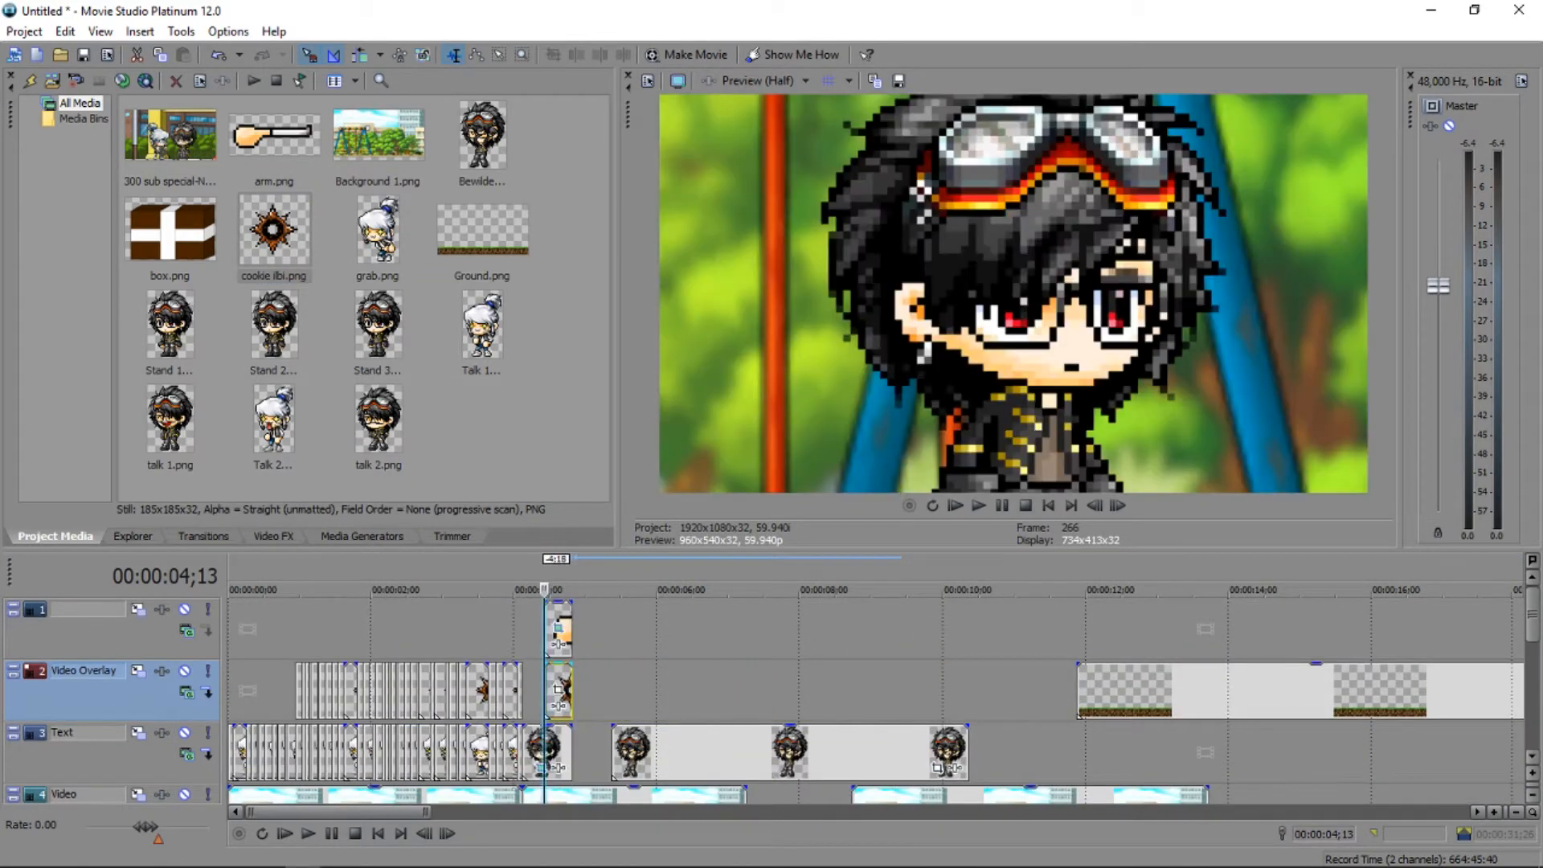
# Position the playhead at 00:00:04;15 and match the cookie ilbi event's pan/crop frame to the output aspect.
pyautogui.scroll(6, 561, 706)
pyautogui.press('Right')
pyautogui.press('Right')
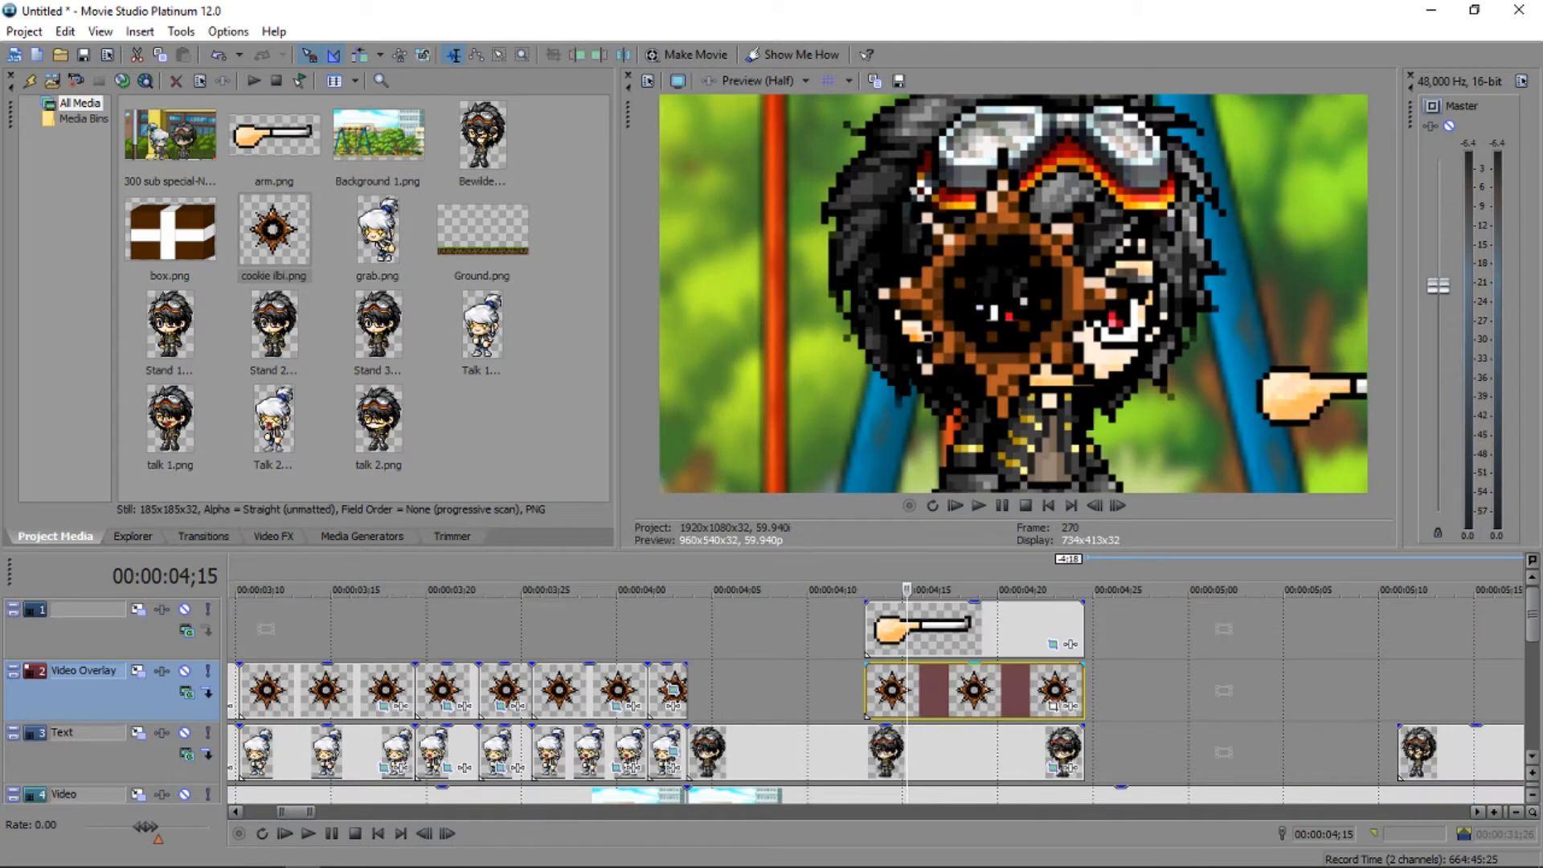
pyautogui.click(1053, 705)
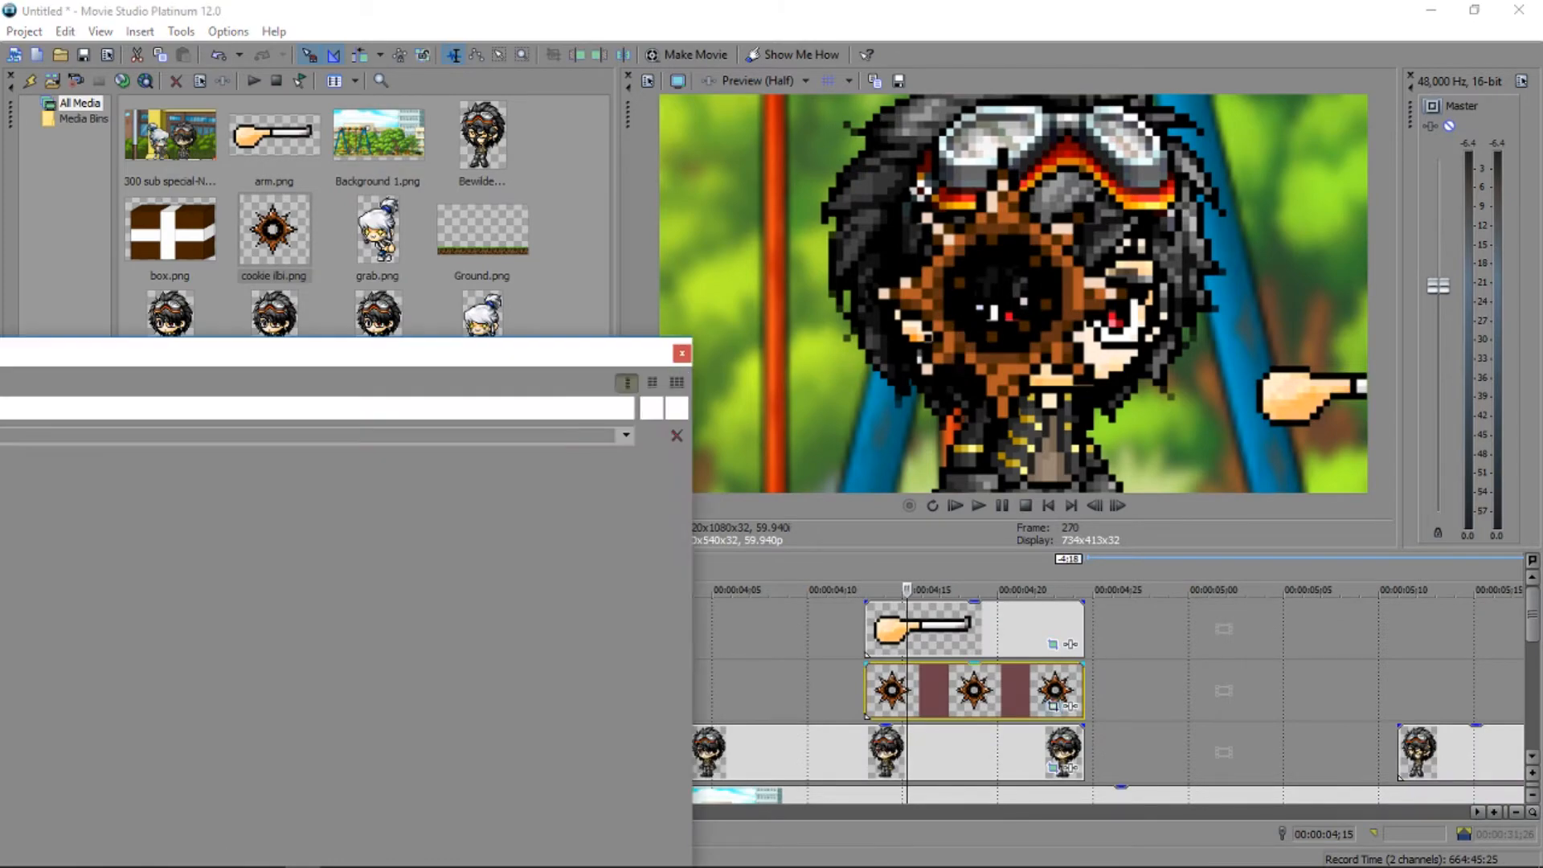
pyautogui.rightClick(338, 588)
pyautogui.click(418, 678)
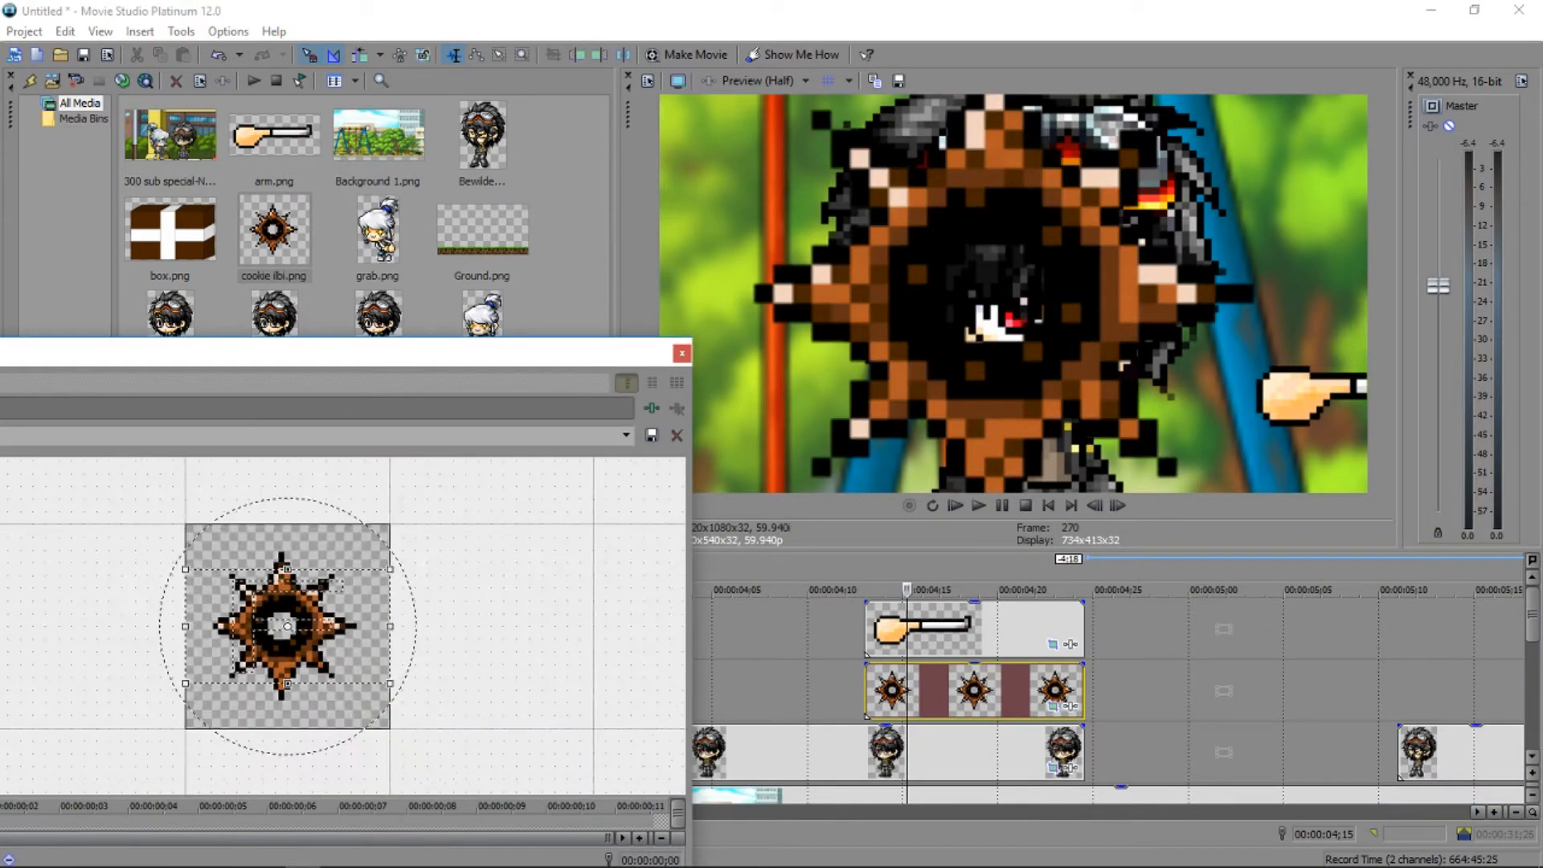
# Try reapplying Match Output Aspect to the cookie ilbi's crop frame.
pyautogui.scroll(-3, 287, 626)
pyautogui.rightClick(307, 636)
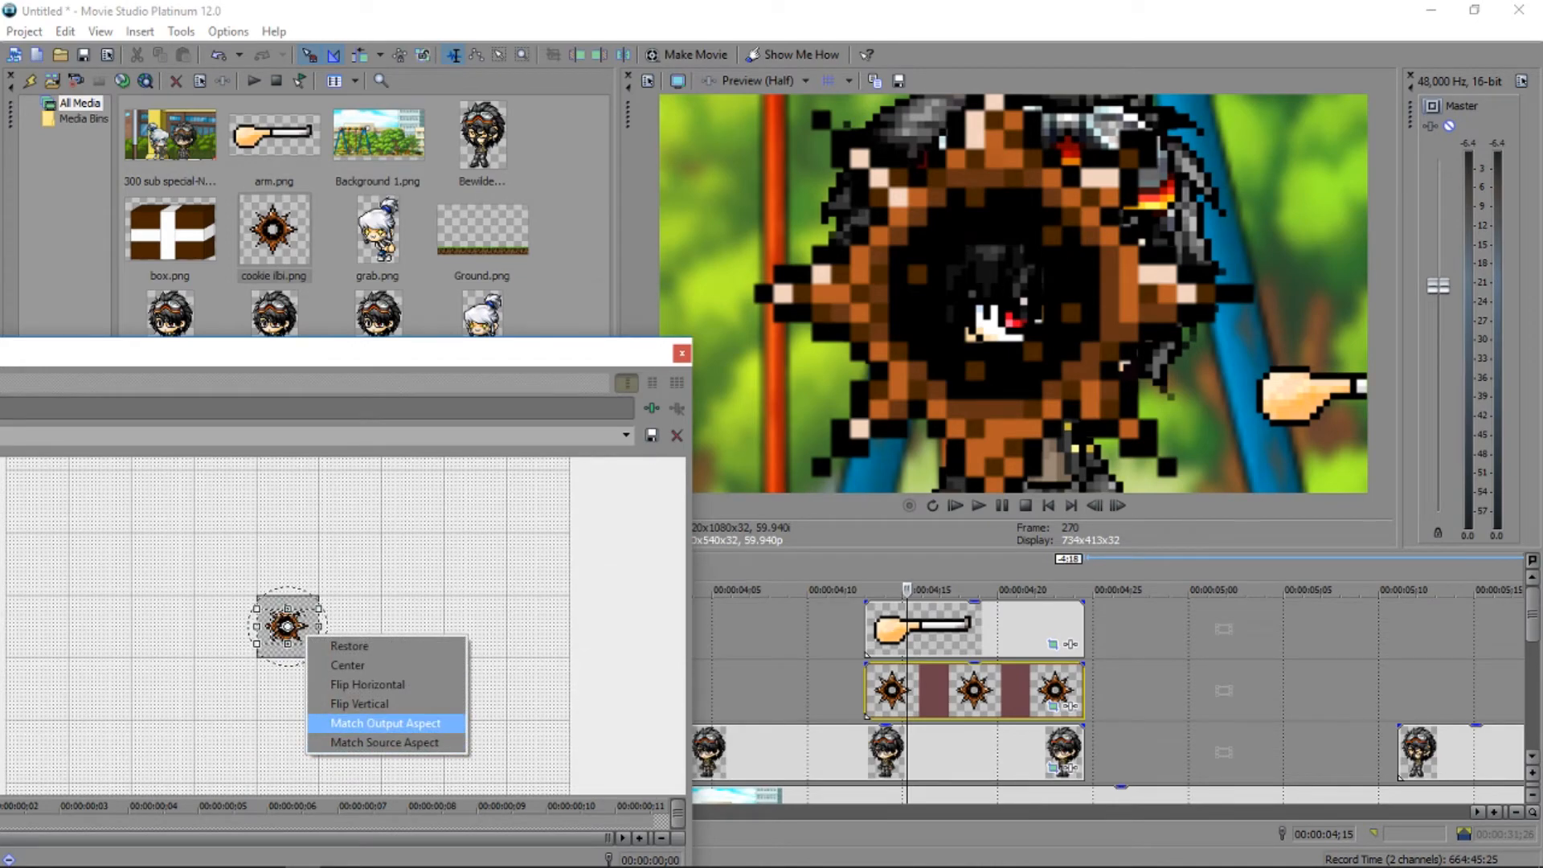
pyautogui.press('Up')
pyautogui.press('Up')
pyautogui.press('Up')
pyautogui.press('Up')
pyautogui.press('Return')
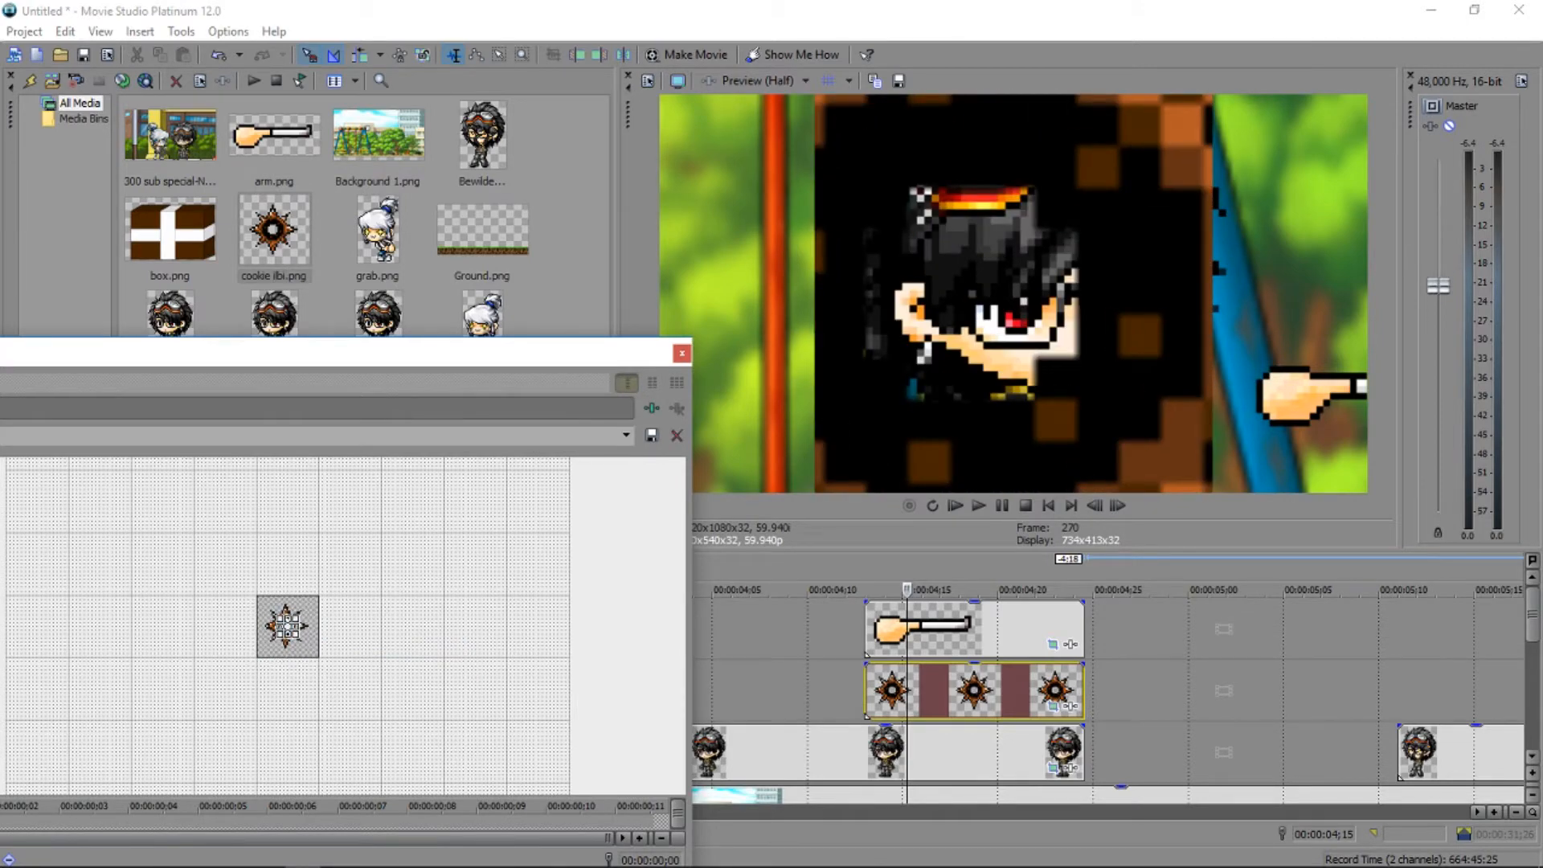
pyautogui.rightClick(286, 627)
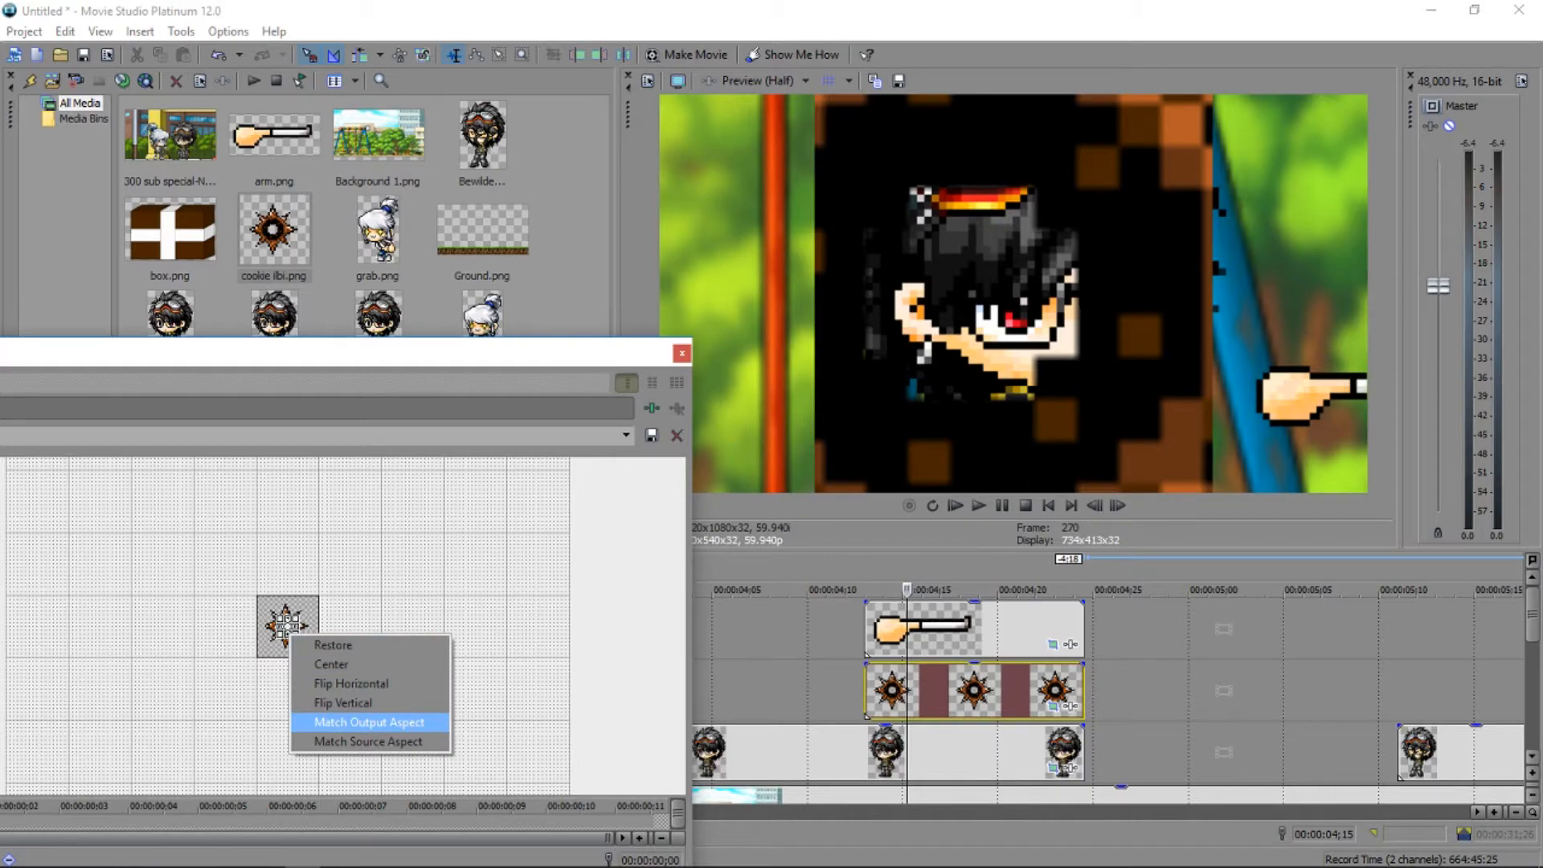
pyautogui.press('Return')
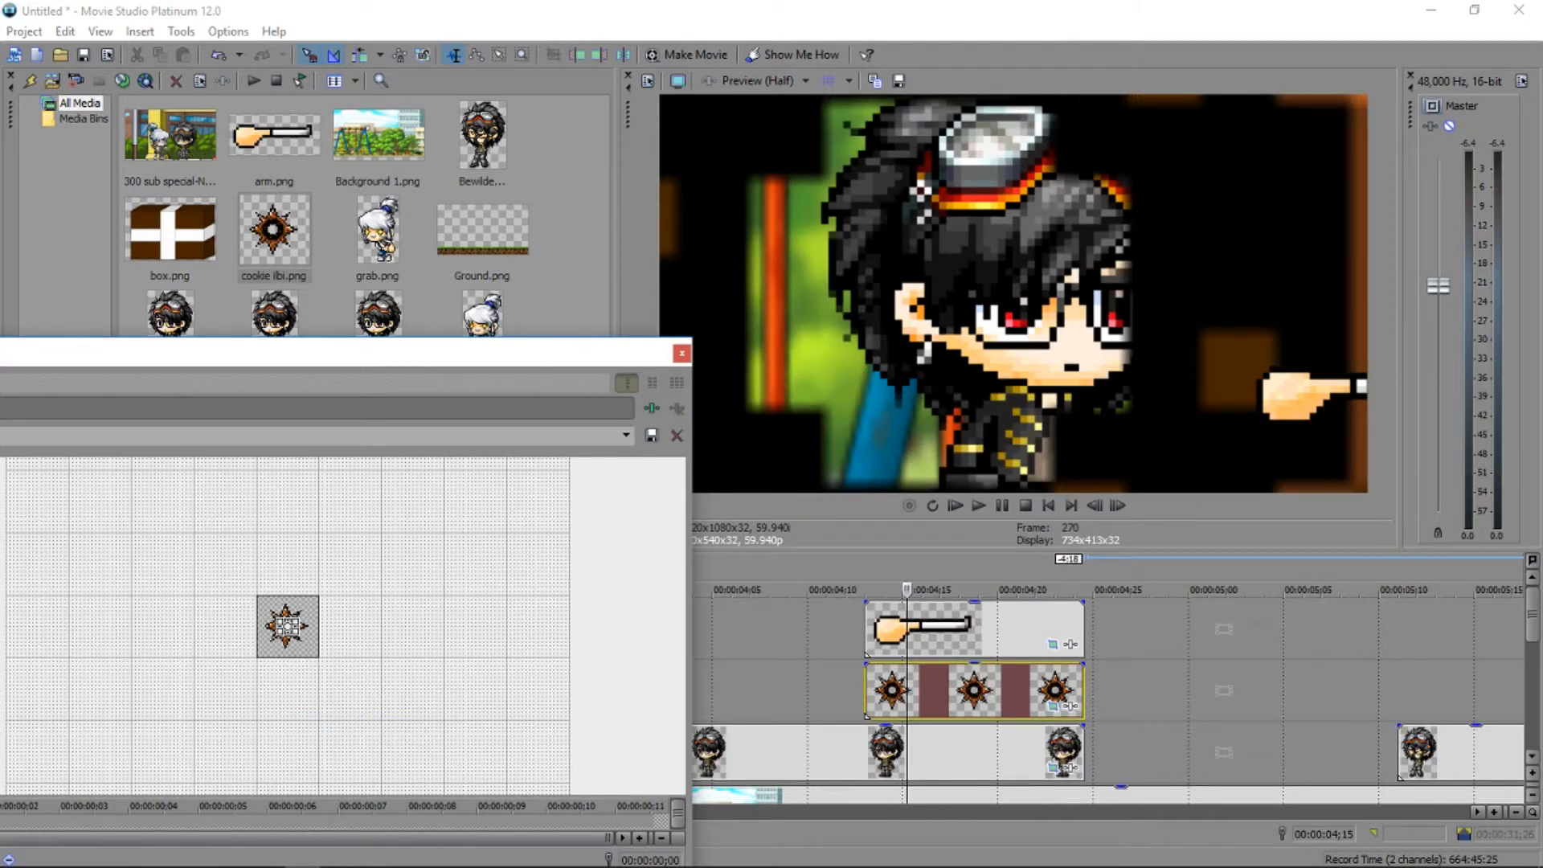
# Enlarge the cookie ilbi's crop frame to about 1,153 by 649, shift its X centre to about -10 and reposition the Video Event FX window.
pyautogui.click(287, 626)
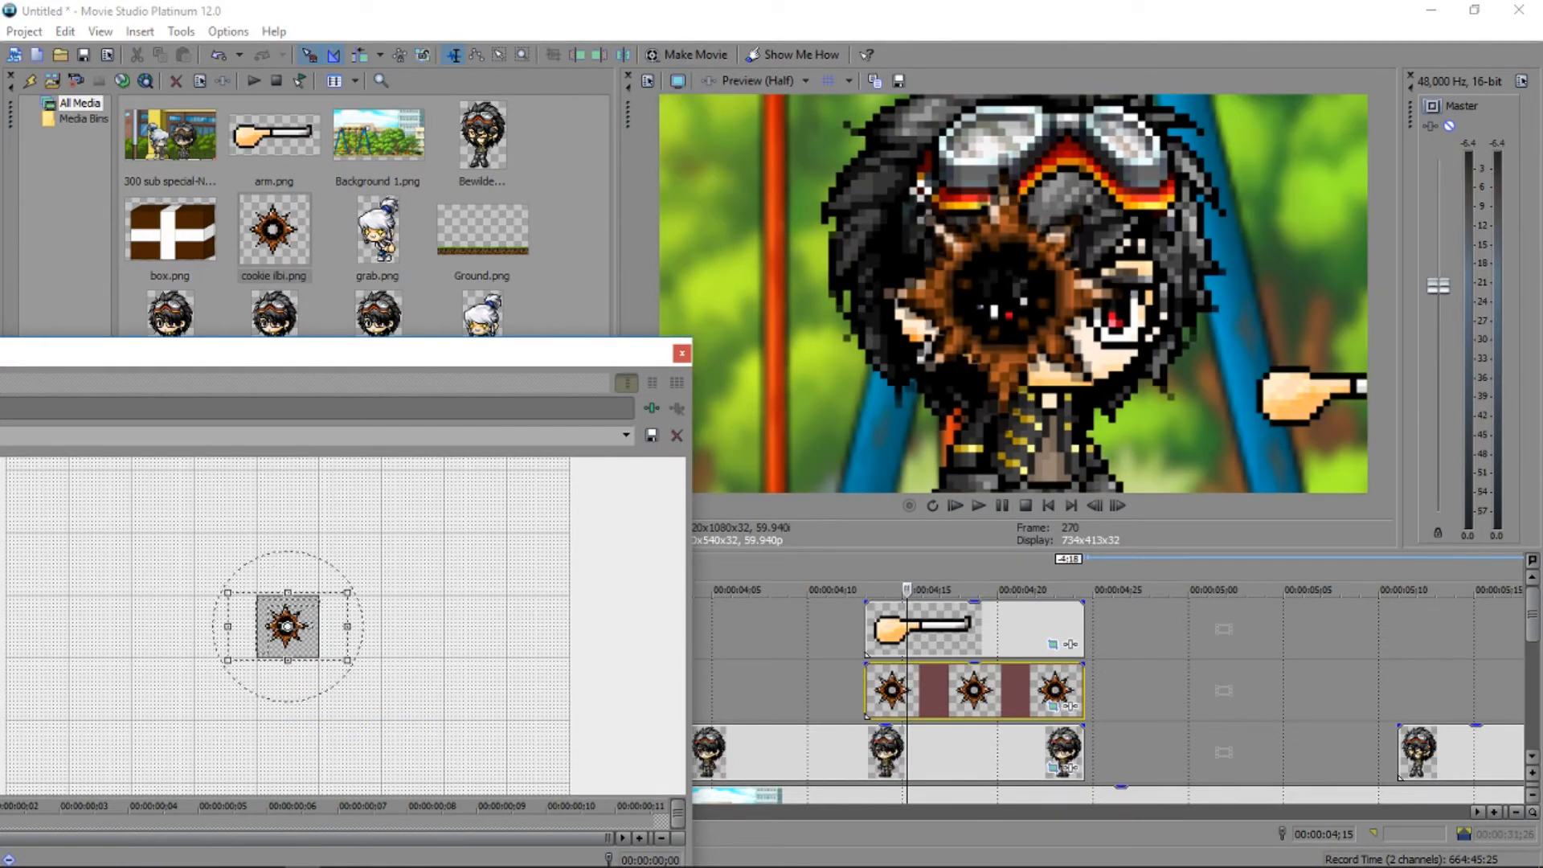
pyautogui.scroll(-8, 287, 626)
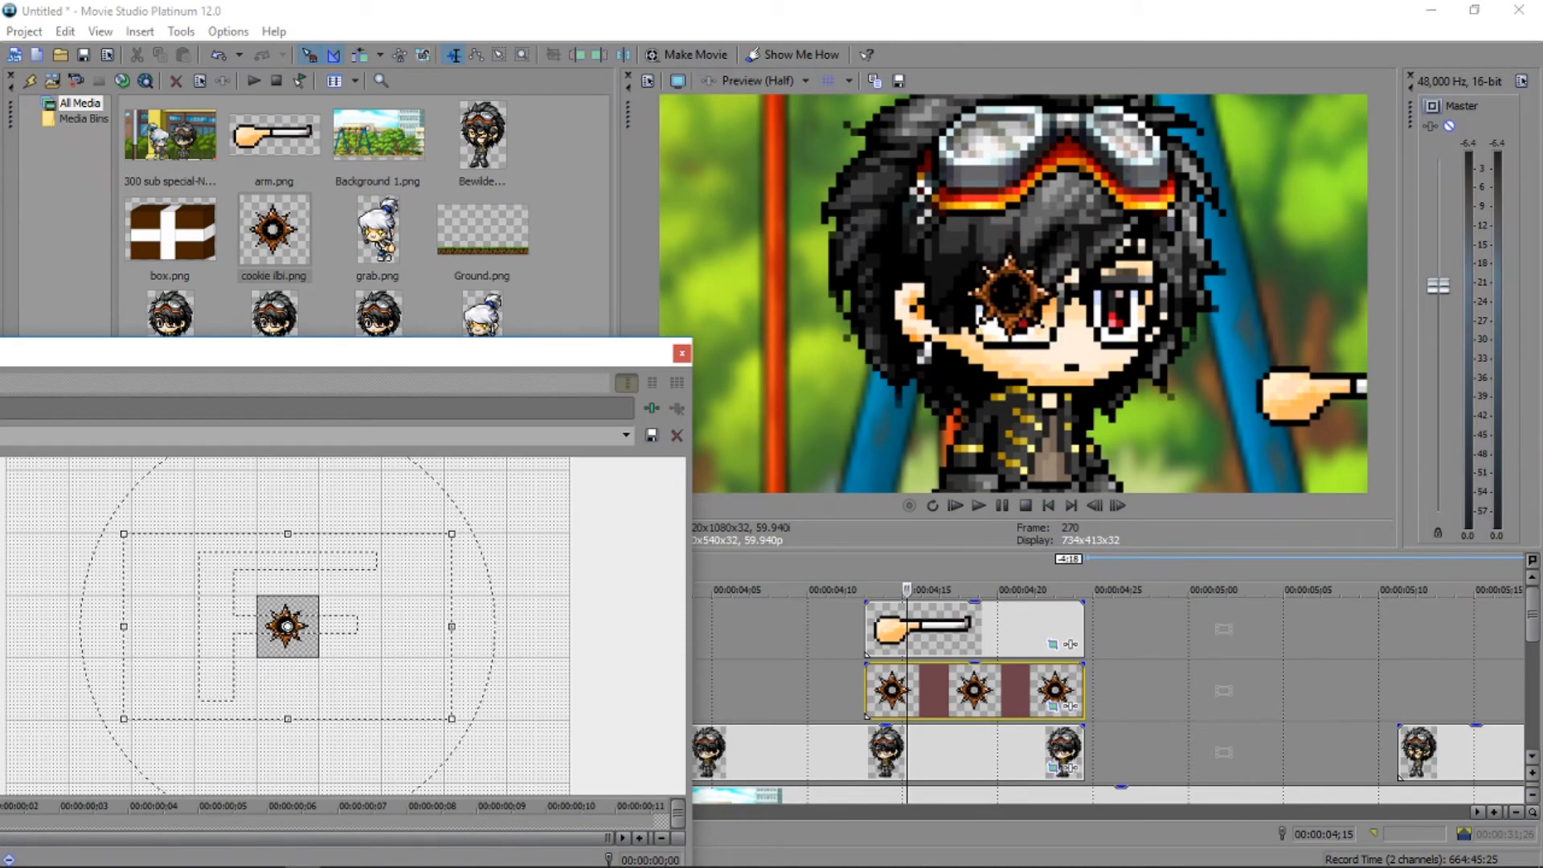
pyautogui.scroll(-2, 287, 626)
pyautogui.moveTo(287, 626); pyautogui.dragTo(253, 626)
pyautogui.moveTo(364, 365); pyautogui.dragTo(612, 341)
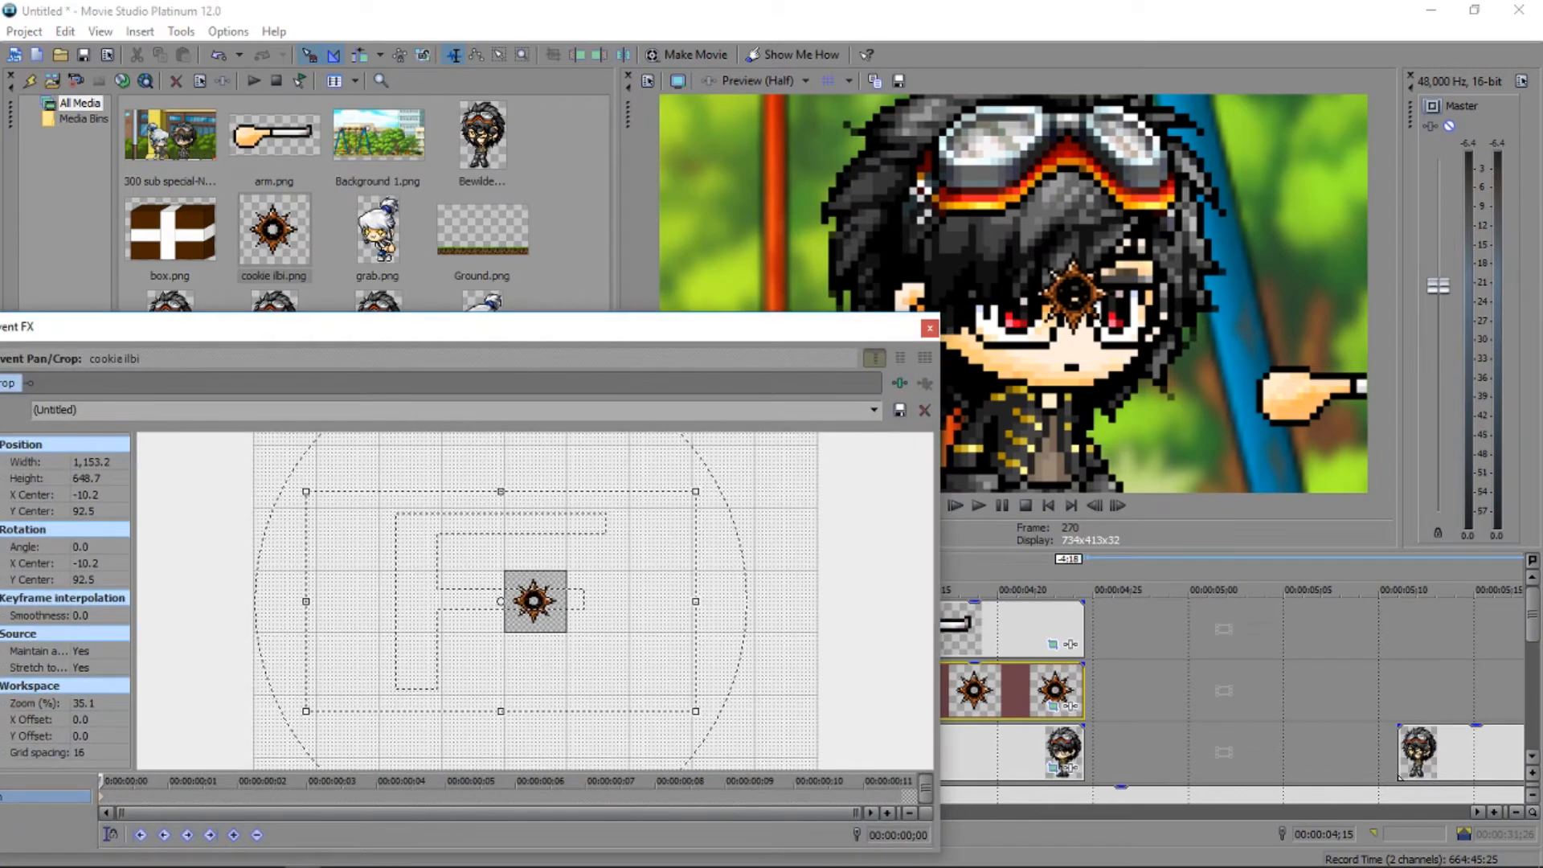
pyautogui.moveTo(442, 326); pyautogui.dragTo(603, 338)
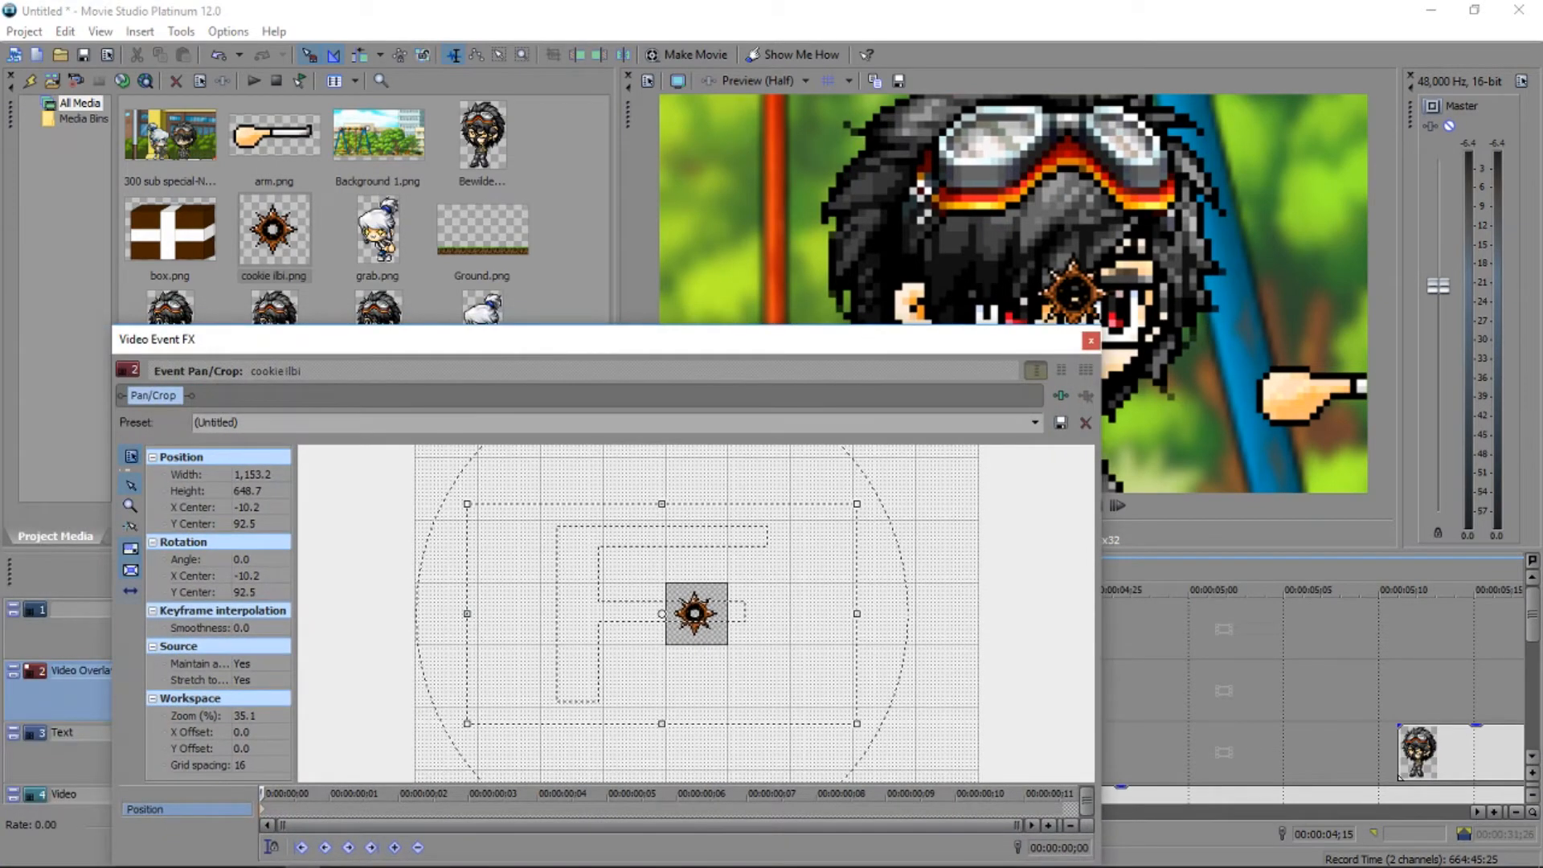
# Allow free movement, resize the cookie ilbi's crop frame to about 869 by 489 and centre it at about -218, -7 beside the hand.
pyautogui.click(130, 591)
pyautogui.moveTo(661, 613); pyautogui.dragTo(564, 574)
pyautogui.scroll(3, 564, 574)
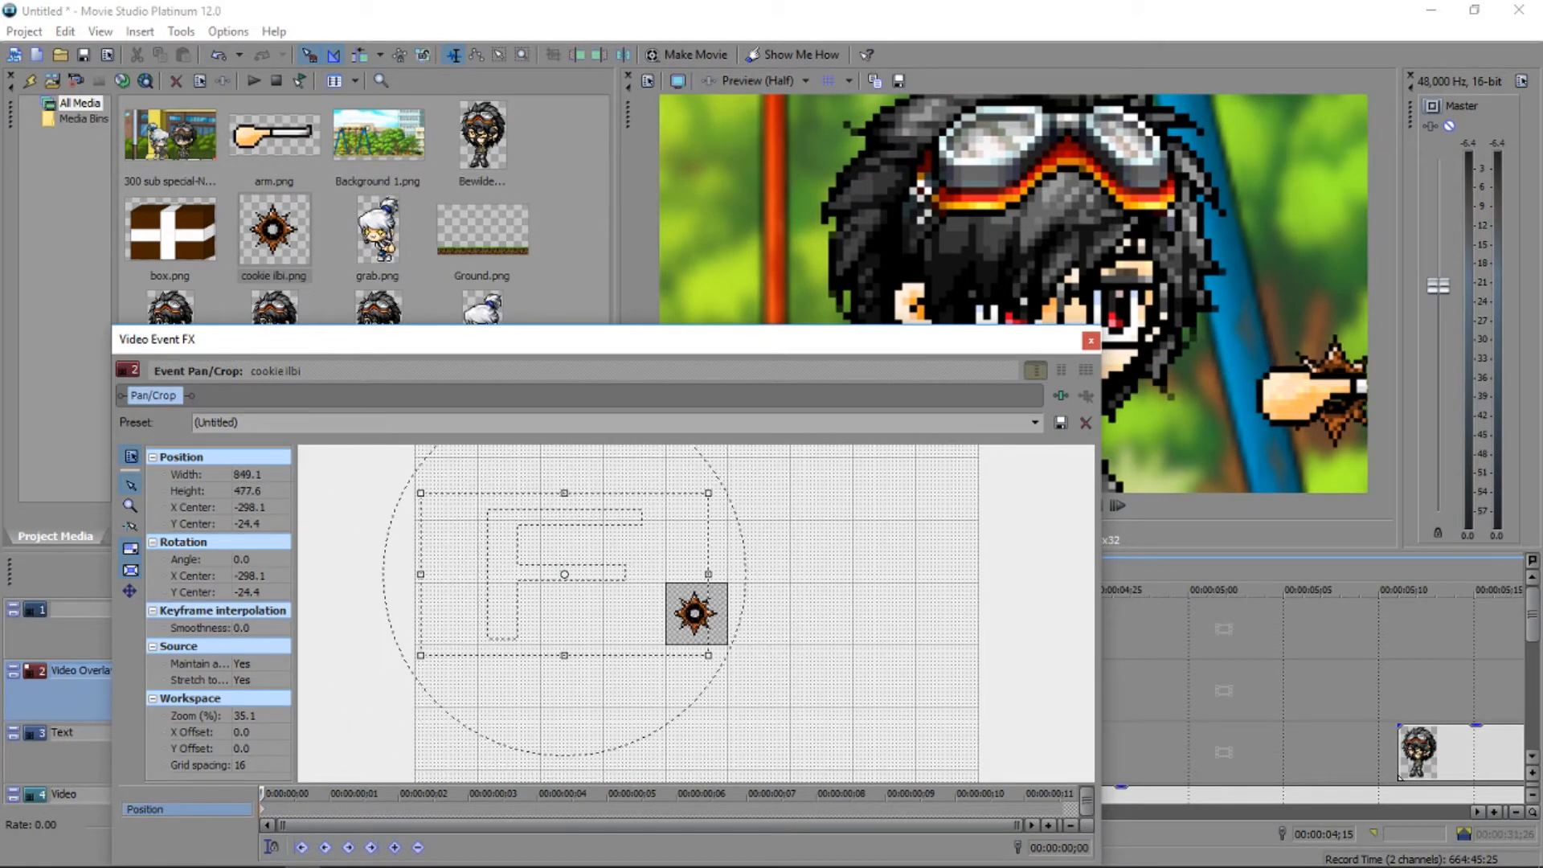
pyautogui.moveTo(564, 574); pyautogui.dragTo(592, 580)
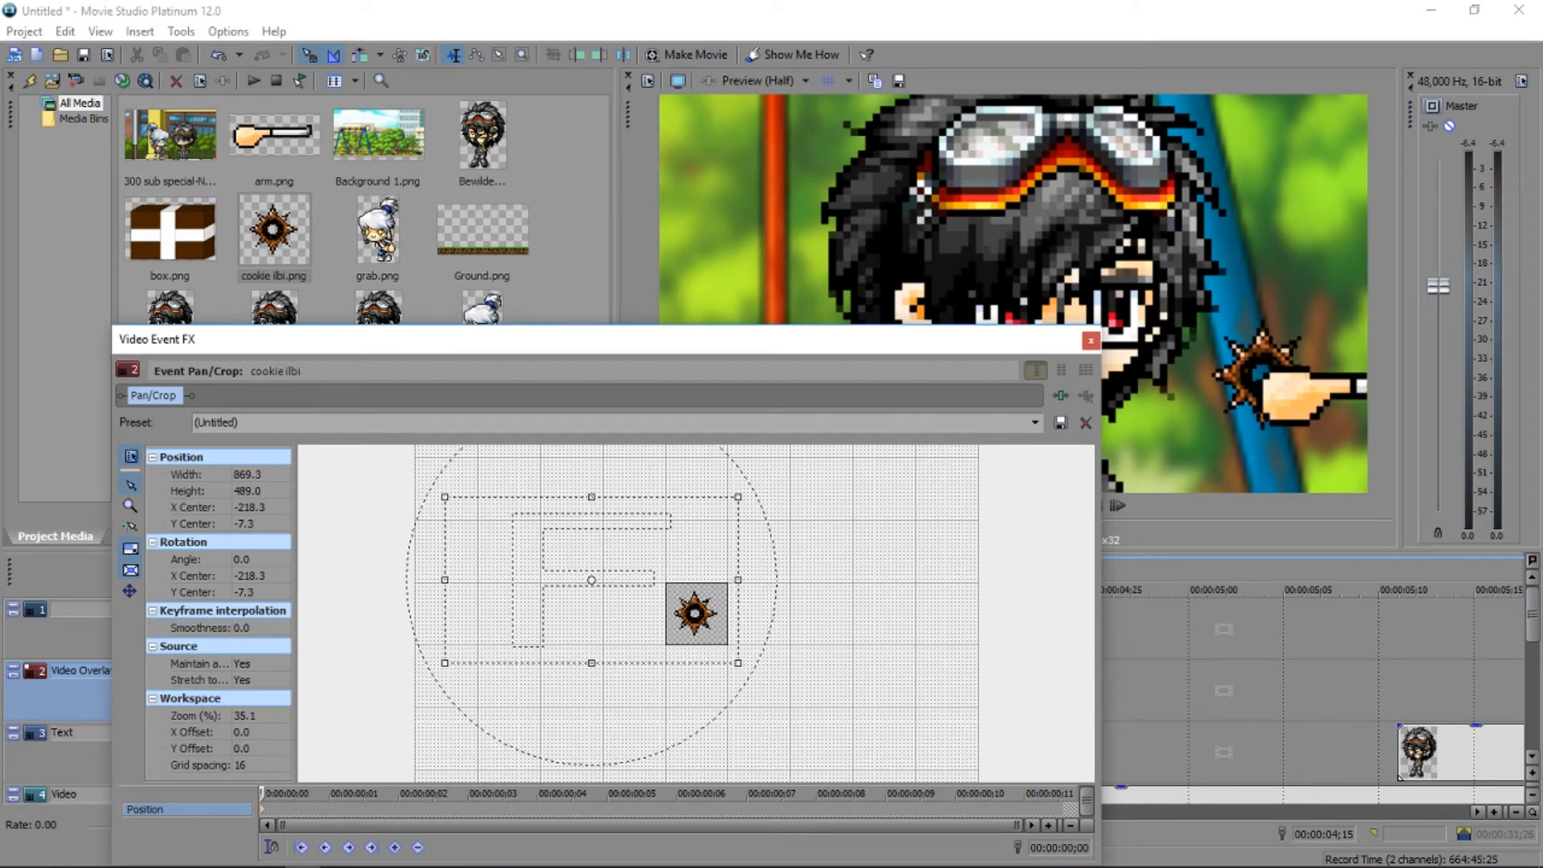
# Close the cookie ilbi's crop settings and compare its position with the arm at several points up to 00:00:04;19.
pyautogui.click(1090, 341)
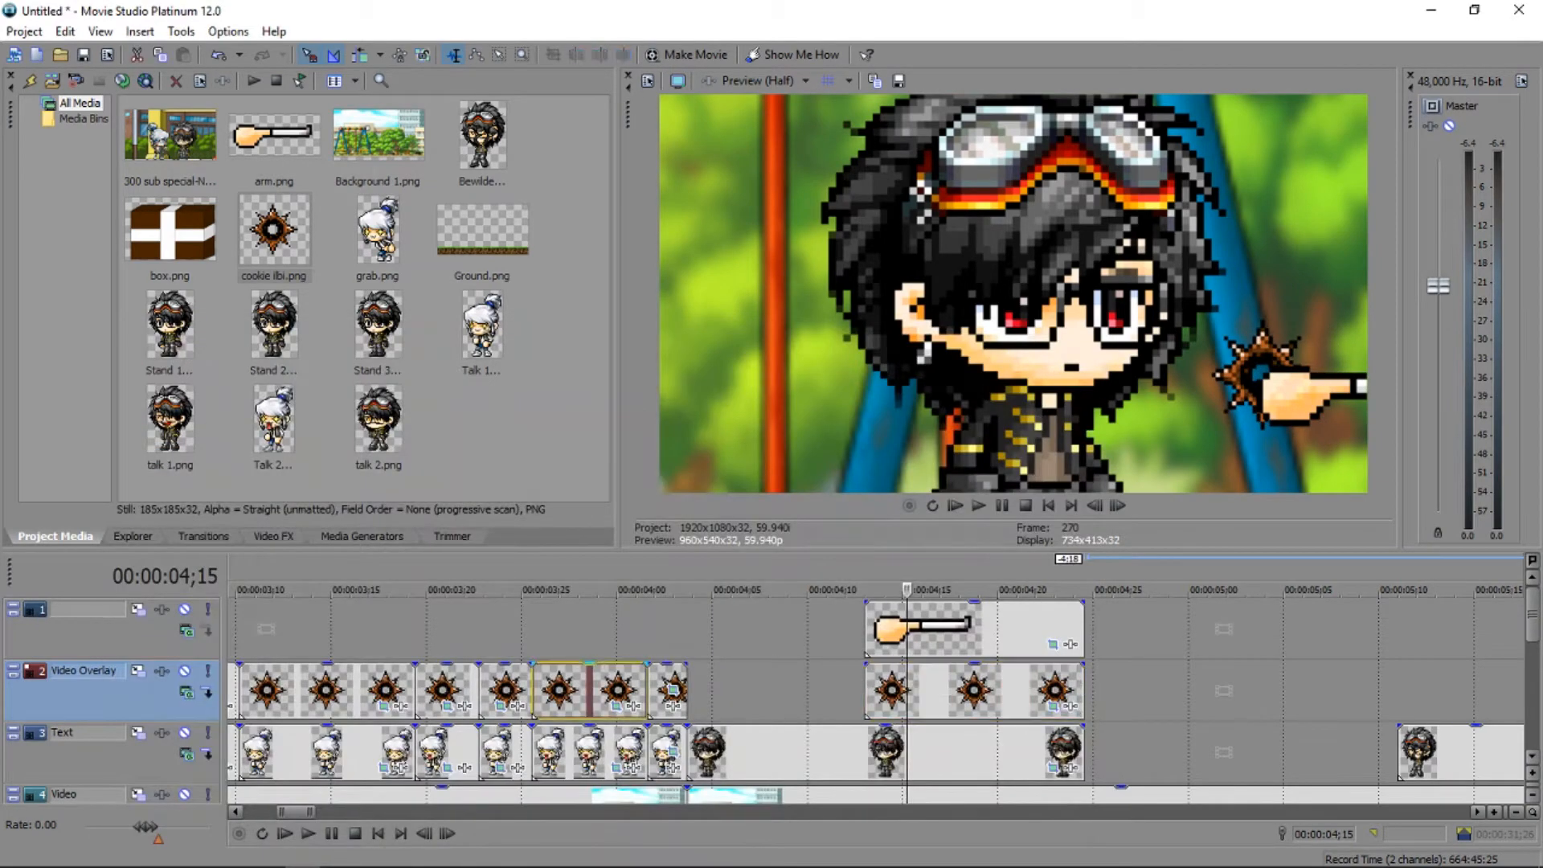
pyautogui.click(604, 590)
pyautogui.click(955, 631)
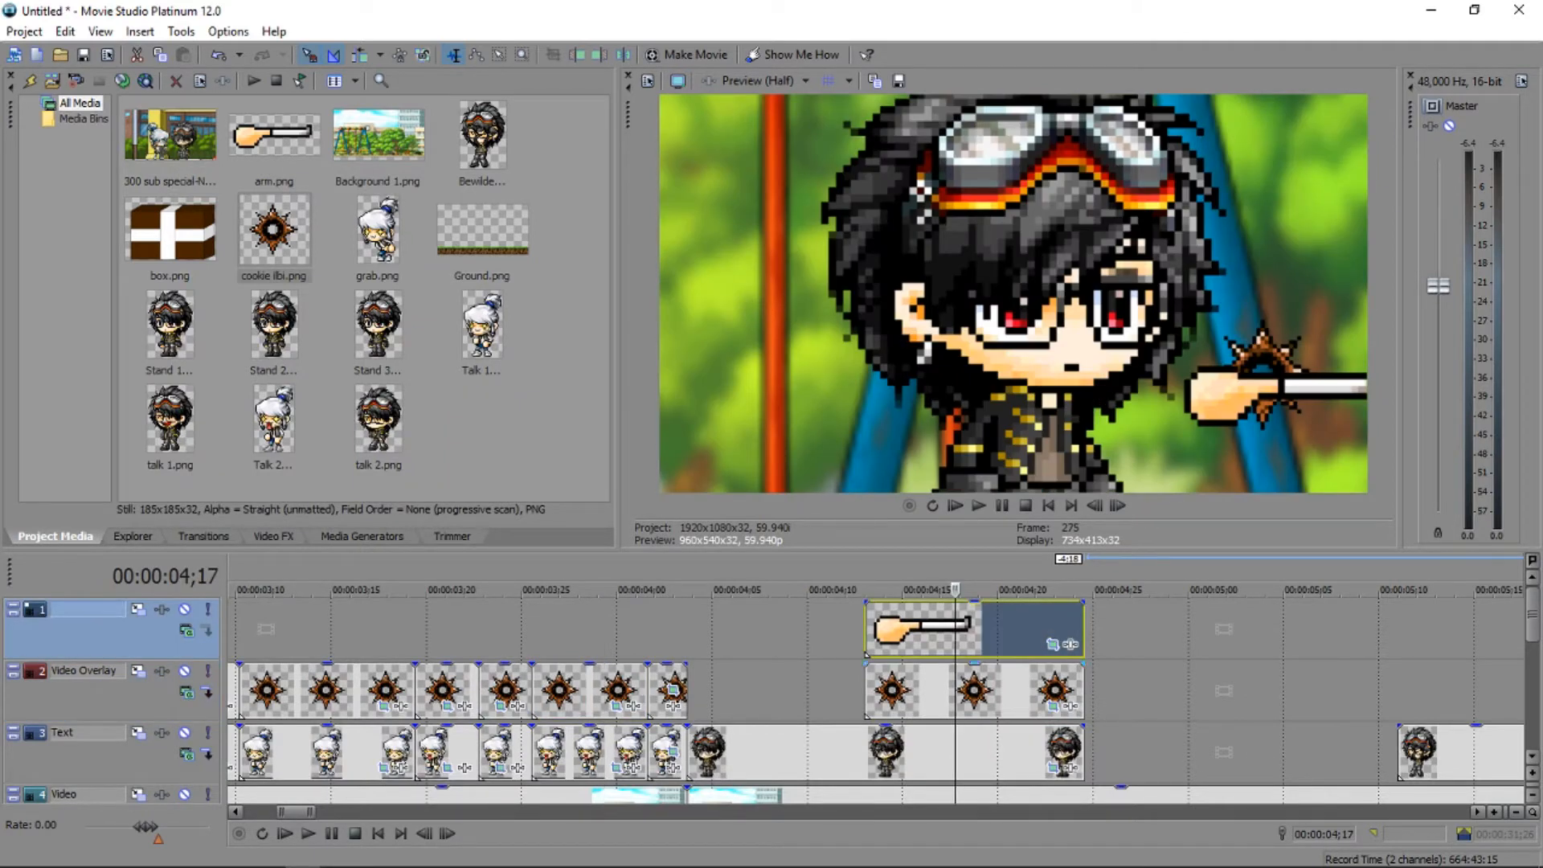
pyautogui.click(867, 690)
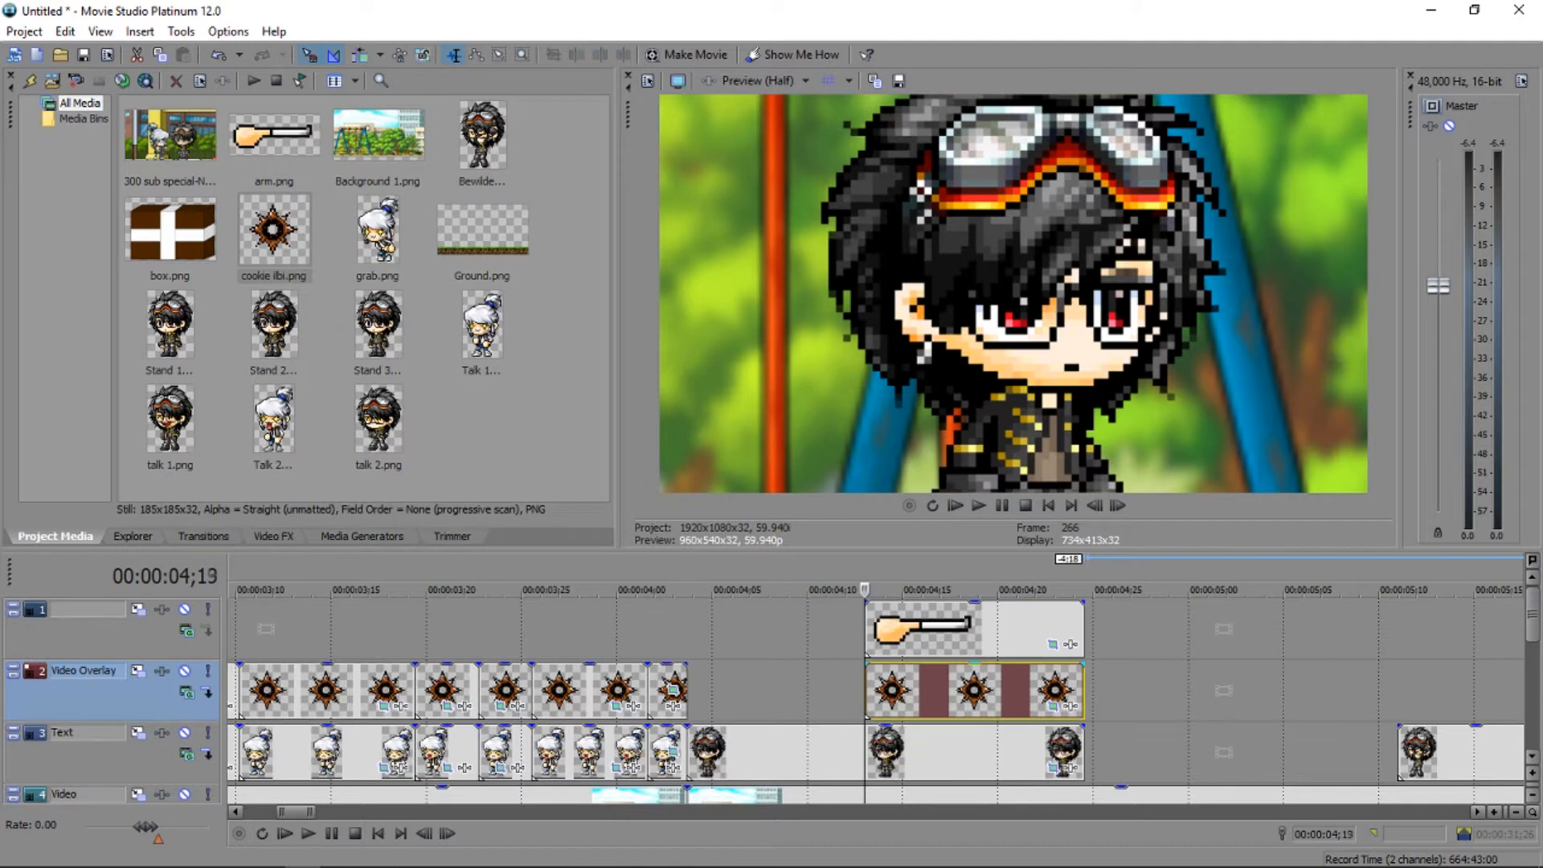
pyautogui.click(995, 589)
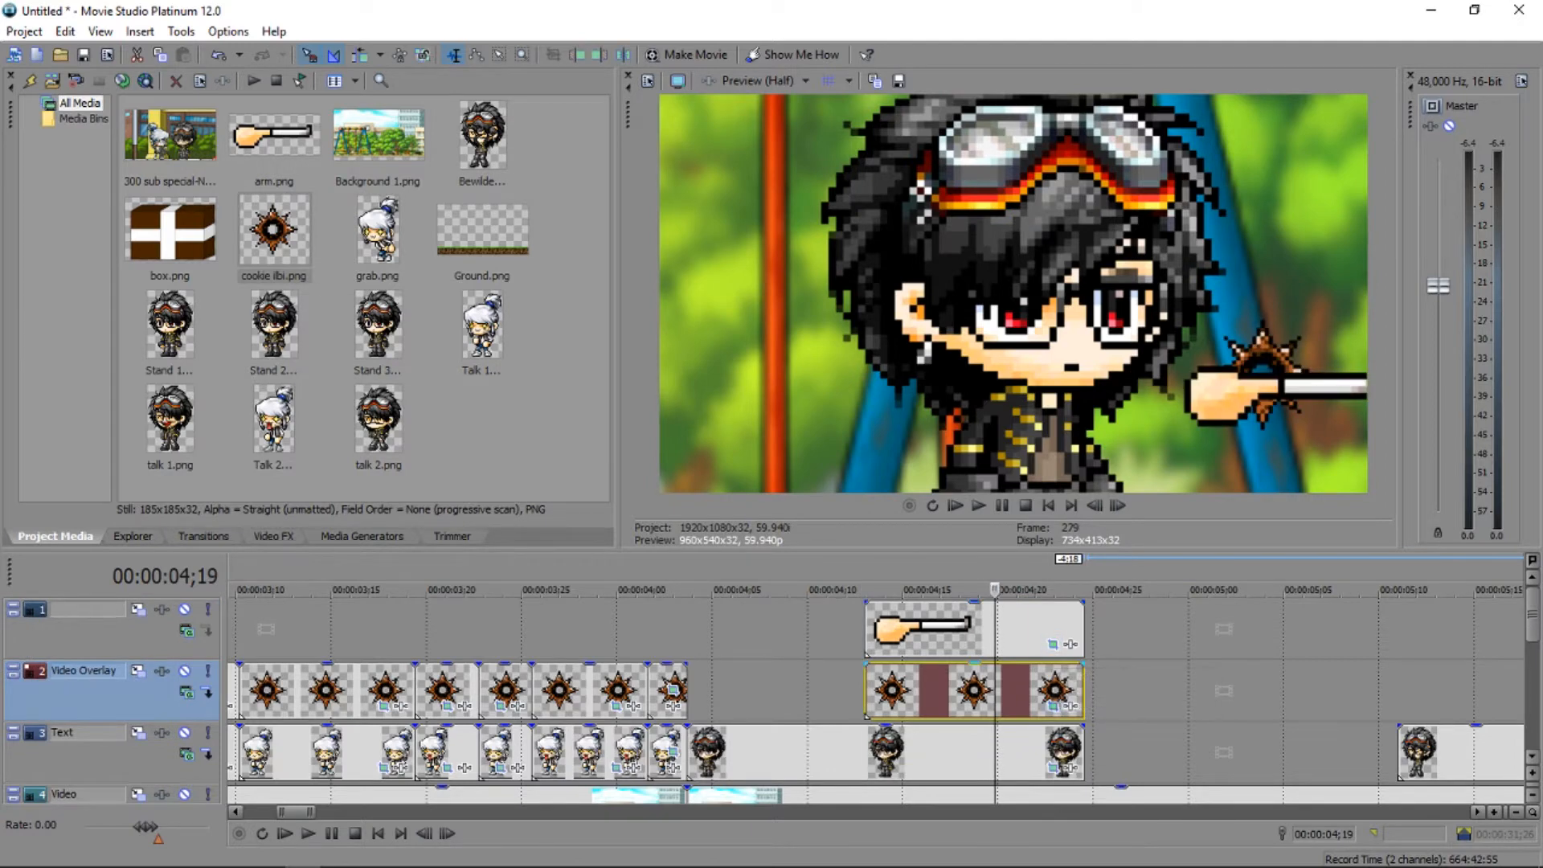
# Check the cookie ilbi's pan/crop settings, then inspect the arm event's pan/crop keyframe near 00:00:00;03.
pyautogui.click(1053, 706)
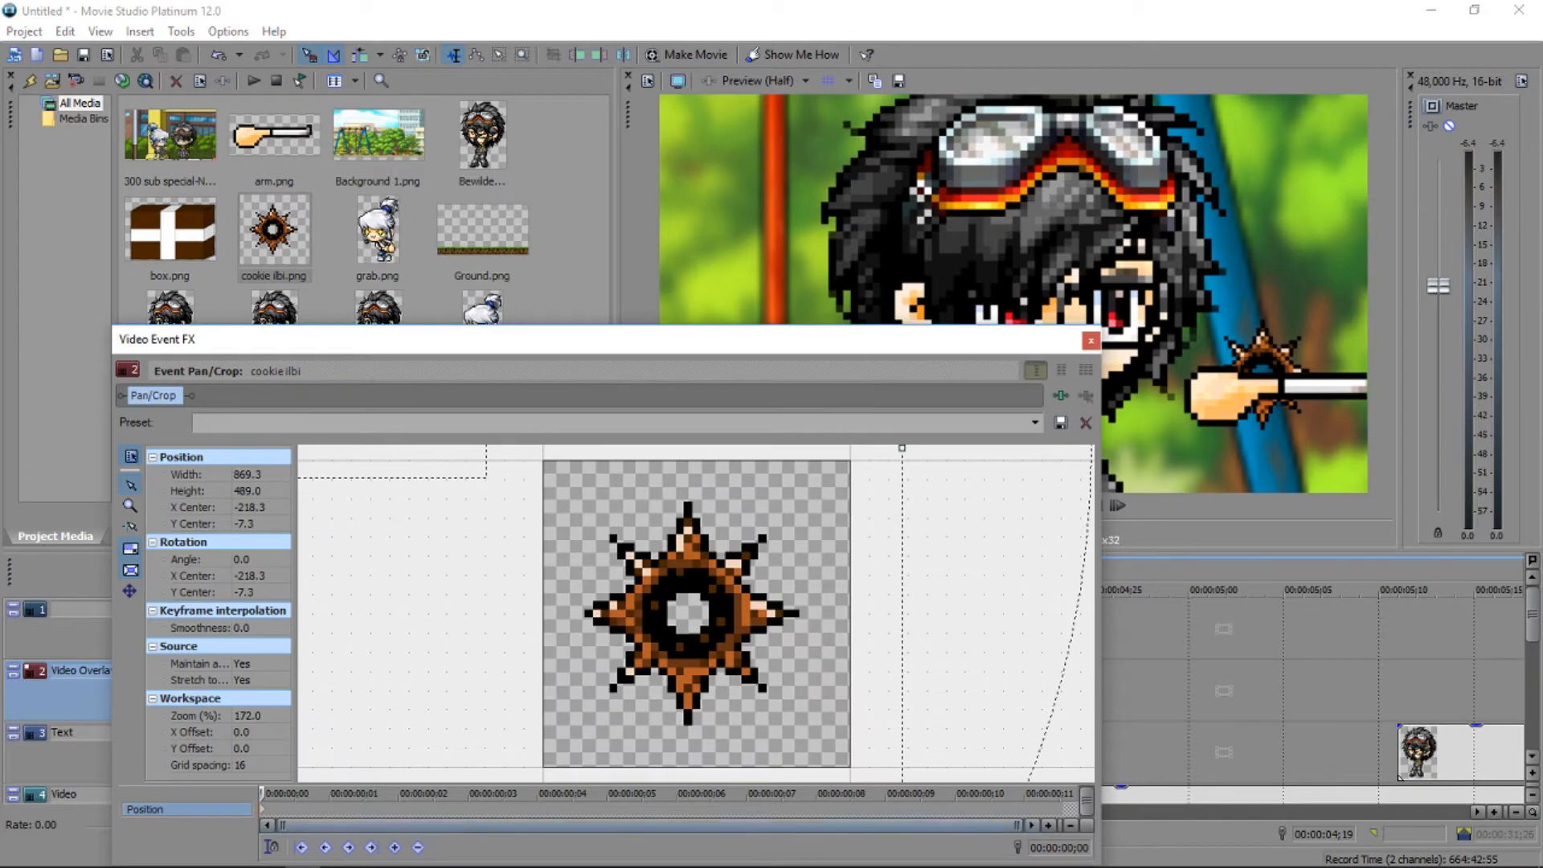
pyautogui.moveTo(920, 343); pyautogui.dragTo(639, 615)
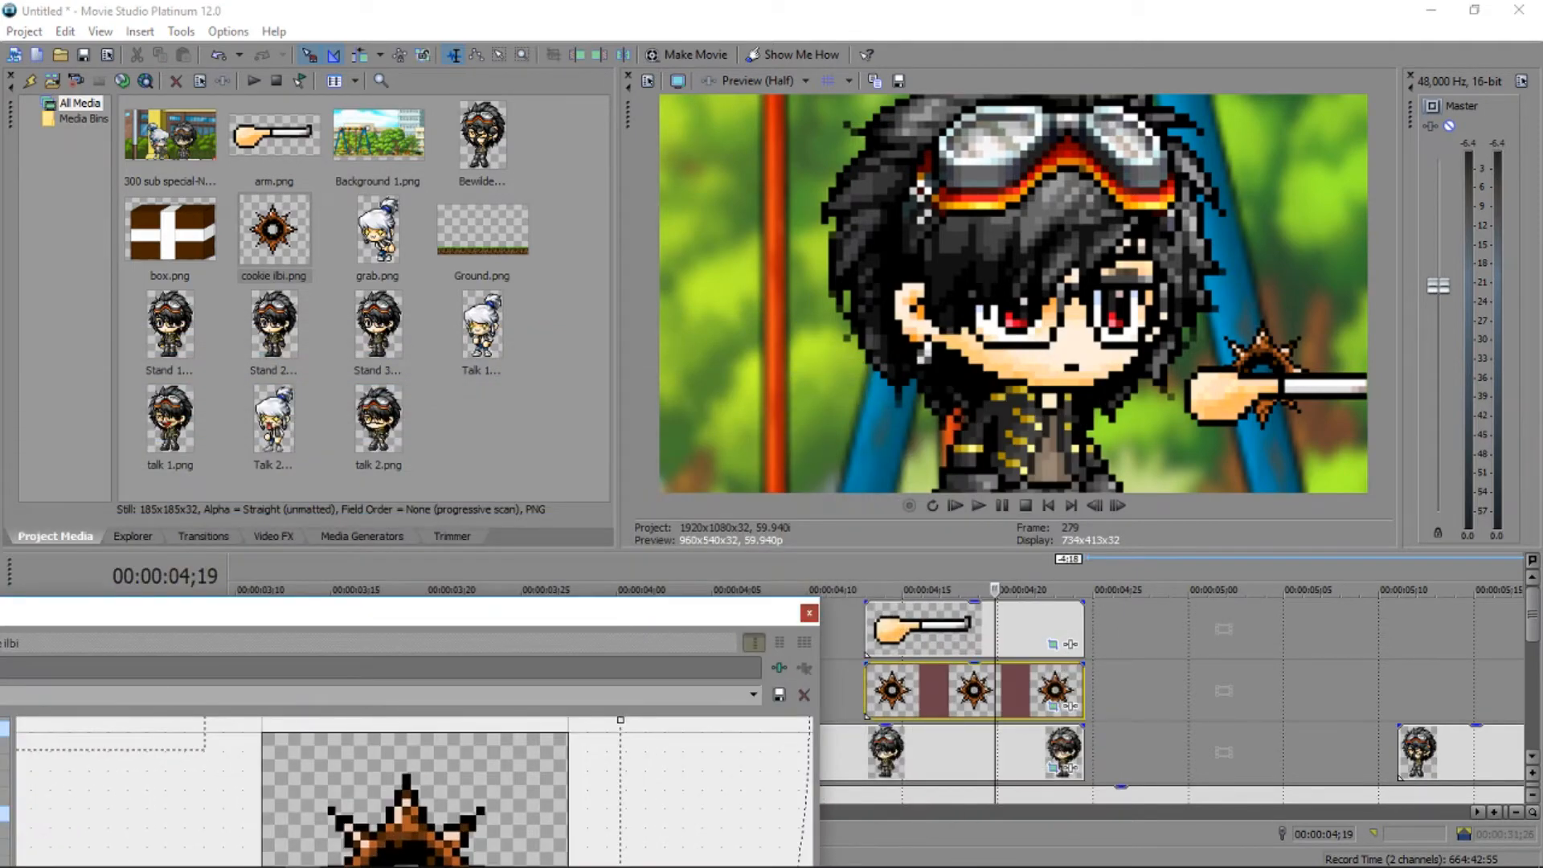
pyautogui.click(809, 613)
pyautogui.click(1052, 645)
pyautogui.moveTo(440, 615); pyautogui.dragTo(771, 203)
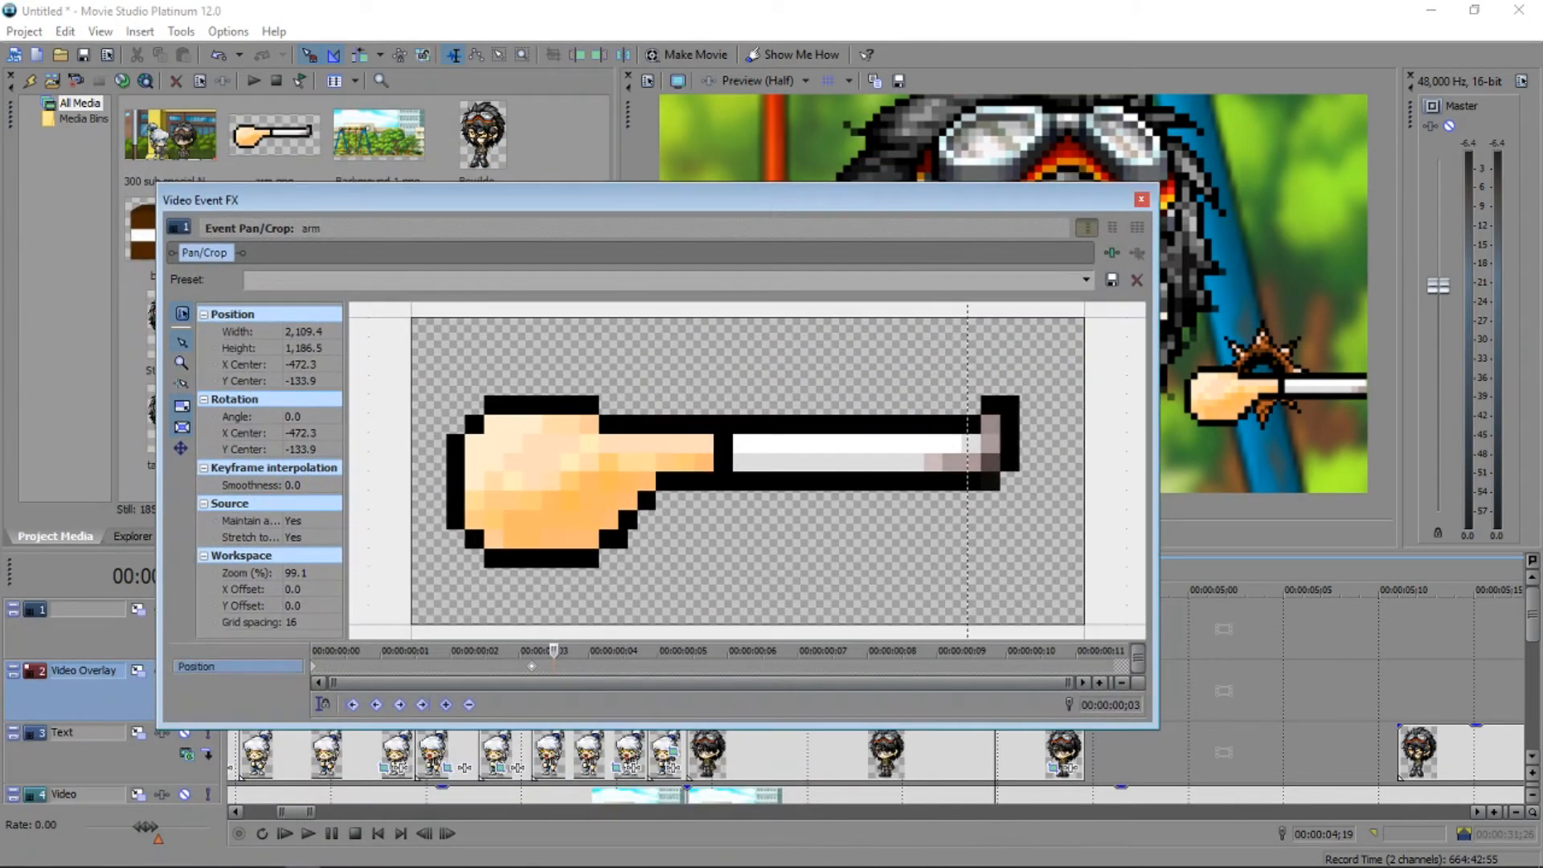
pyautogui.click(531, 666)
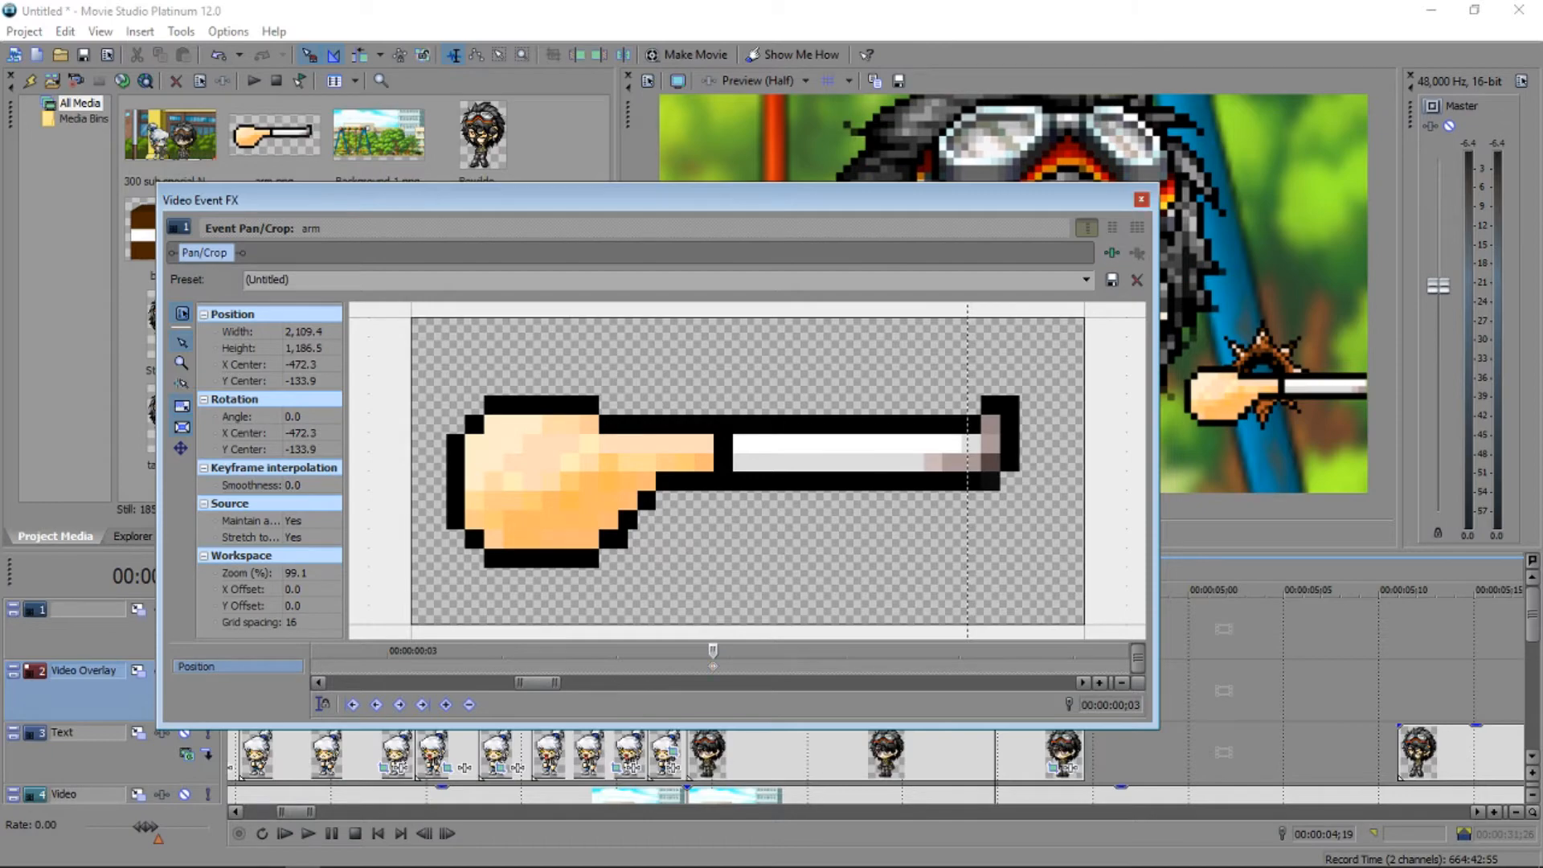
pyautogui.click(1141, 199)
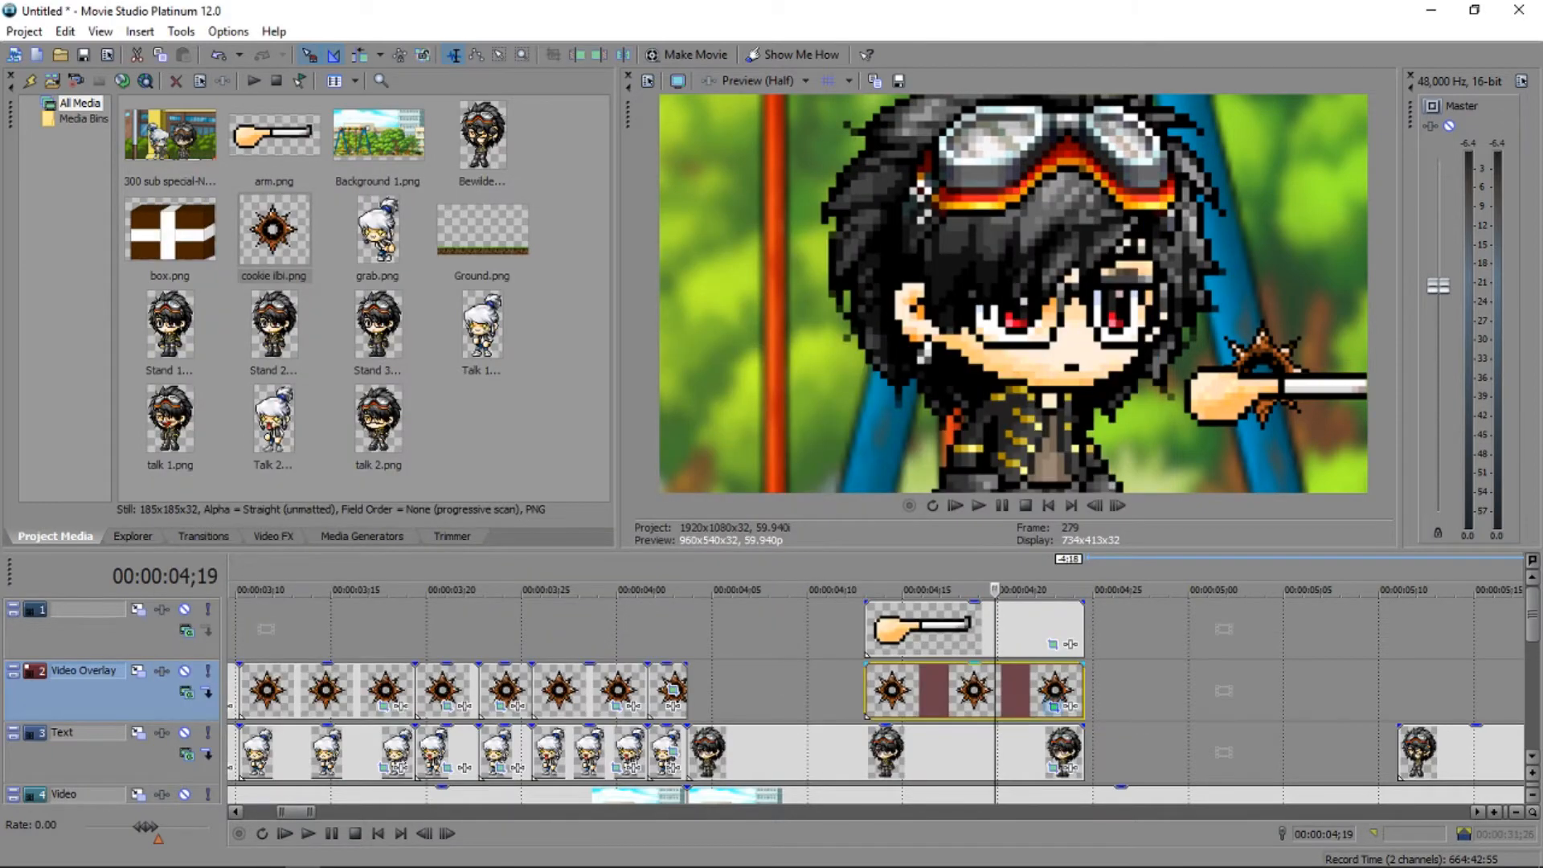
# Limit the cookie ilbi's crop frame to horizontal movement, shift its X centre to about -498, and move the Video Event FX window off the preview.
pyautogui.click(1053, 707)
pyautogui.scroll(-5, 748, 470)
pyautogui.click(182, 448)
pyautogui.moveTo(498, 474); pyautogui.dragTo(260, 474)
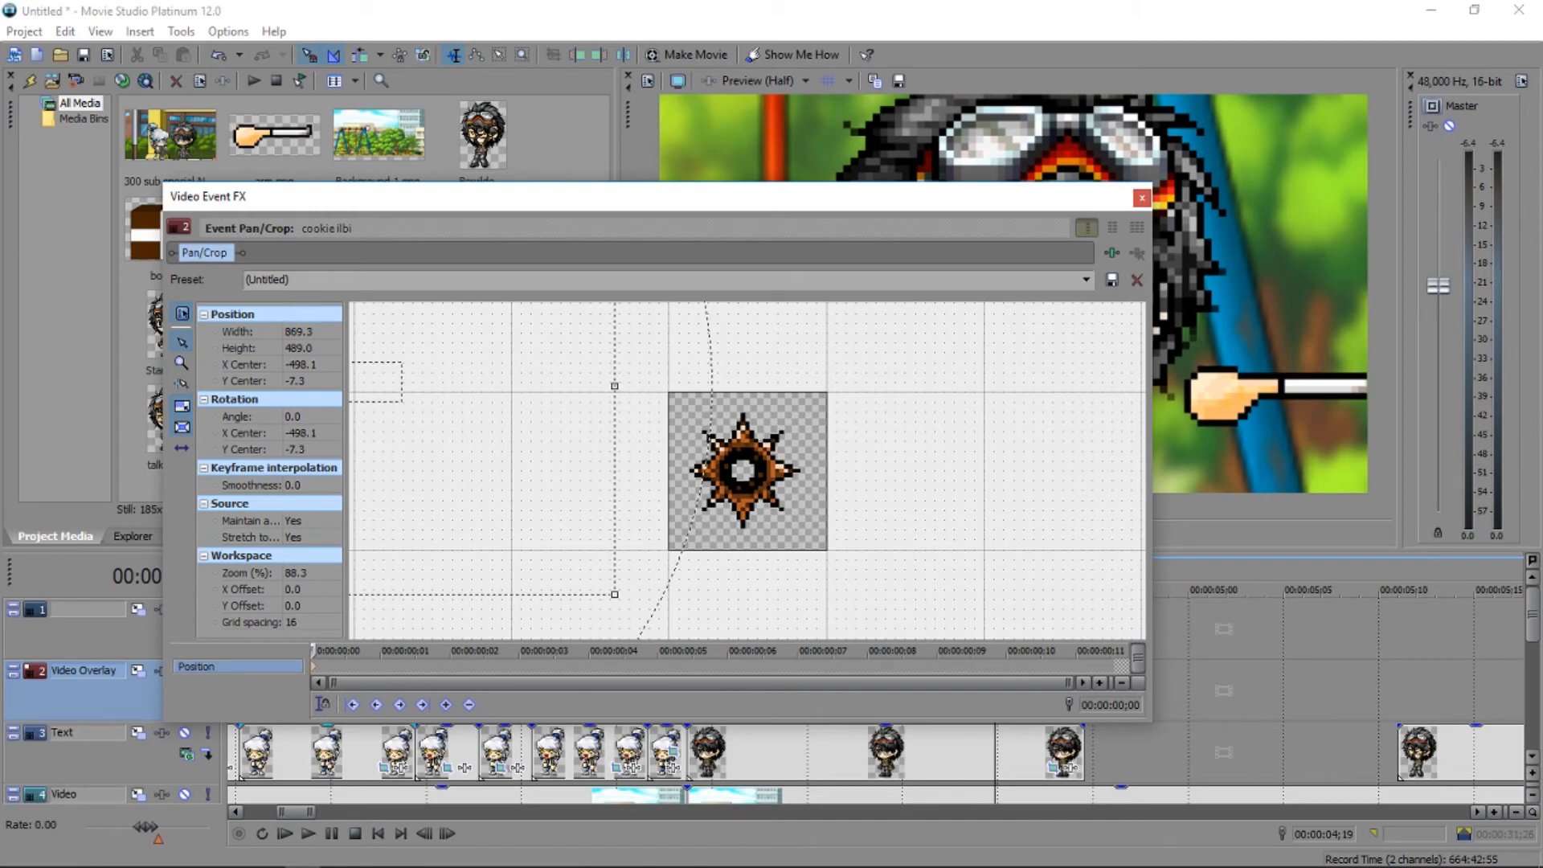
pyautogui.moveTo(779, 205); pyautogui.dragTo(691, 227)
pyautogui.moveTo(66, 450); pyautogui.dragTo(419, 450)
pyautogui.moveTo(866, 220); pyautogui.dragTo(484, 254)
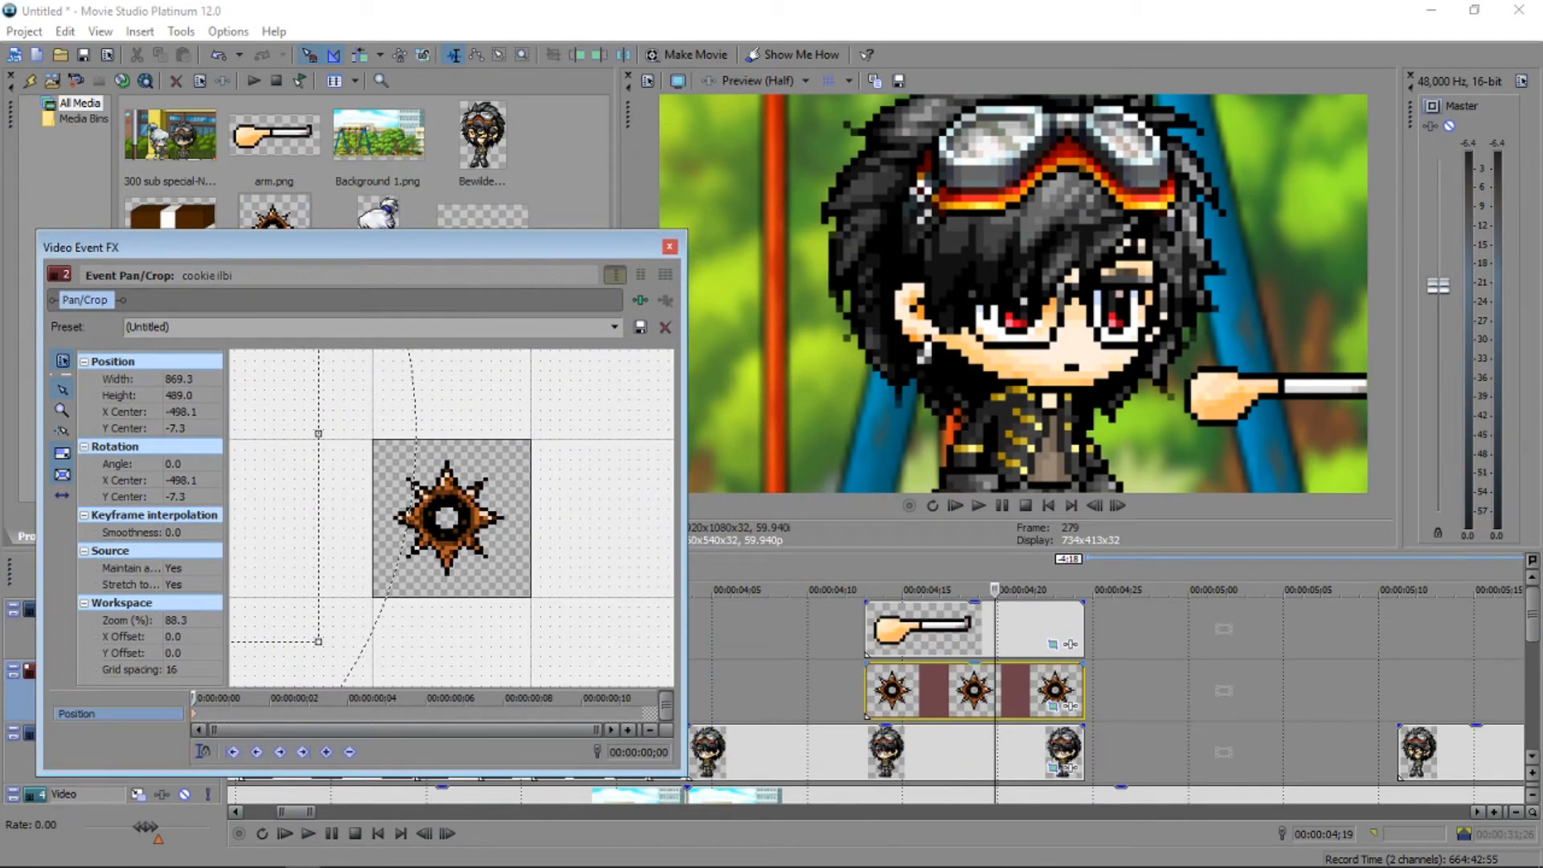
# Advance through the arm event from its start at 00:00:04;13 to examine when the hand enters the picture.
pyautogui.click(868, 676)
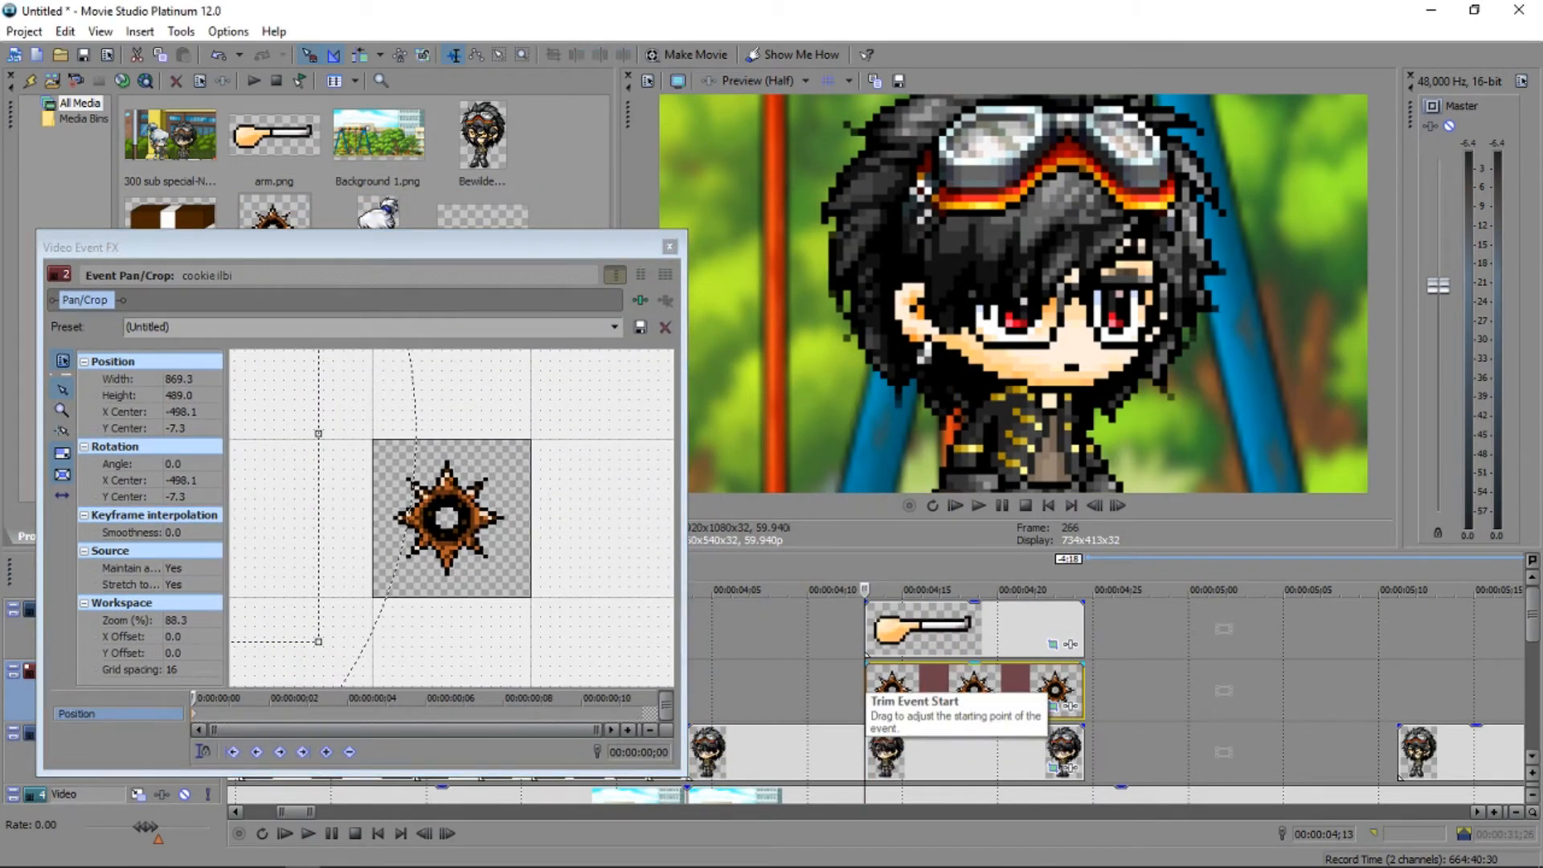
pyautogui.press('Right')
pyautogui.press('Right')
pyautogui.press('Right')
pyautogui.press('Right')
pyautogui.press('Right')
pyautogui.press('Right')
pyautogui.press('Right')
pyautogui.press('Right')
pyautogui.press('Right')
pyautogui.press('Right')
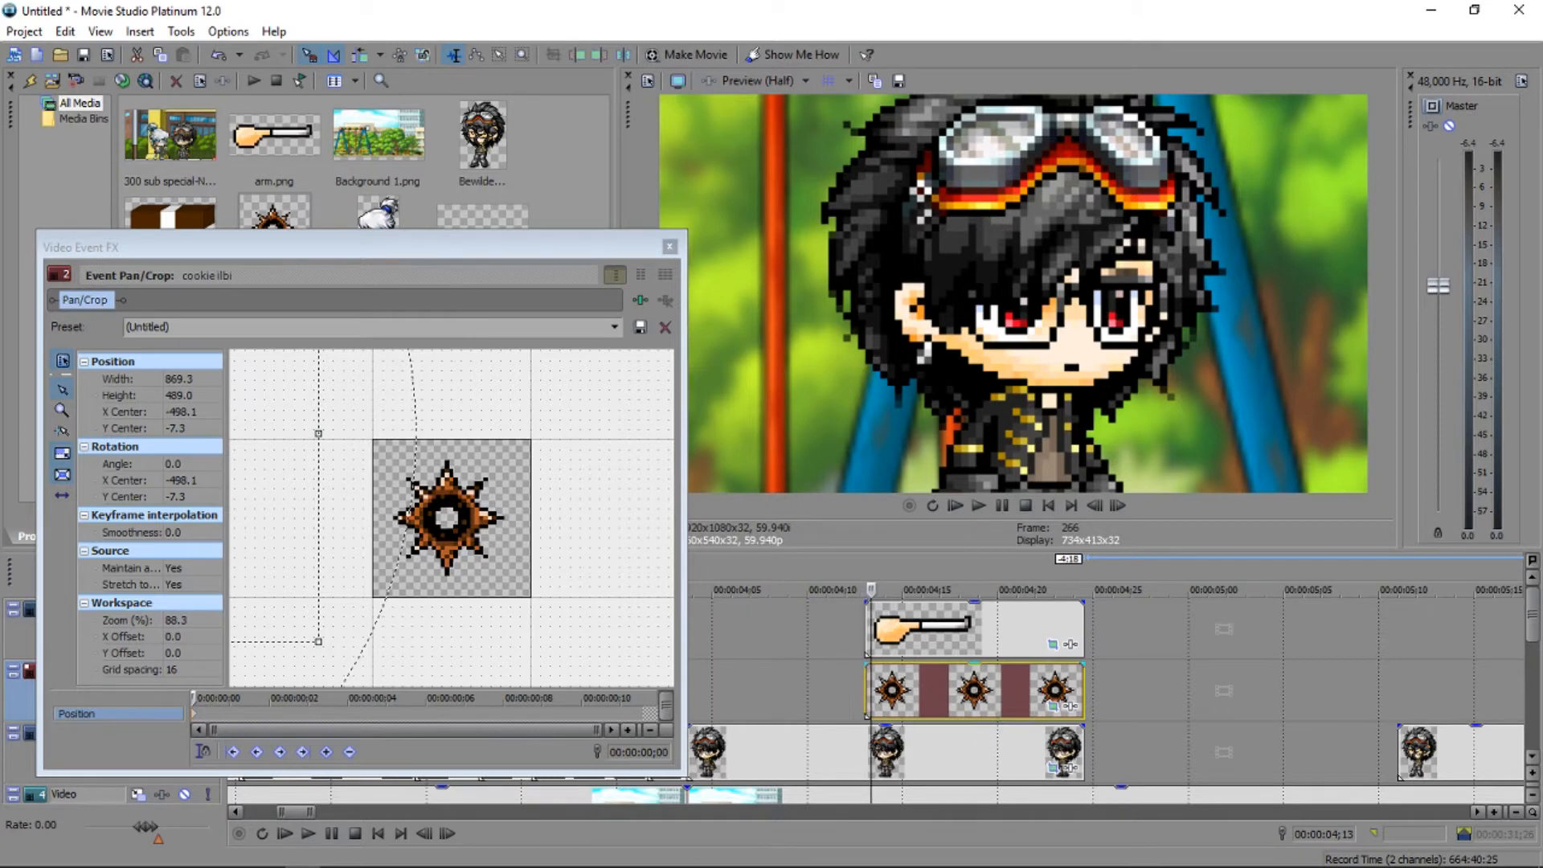
pyautogui.press('Right')
pyautogui.press('Right')
pyautogui.press('Right')
pyautogui.press('Right')
pyautogui.press('Right')
pyautogui.press('Right')
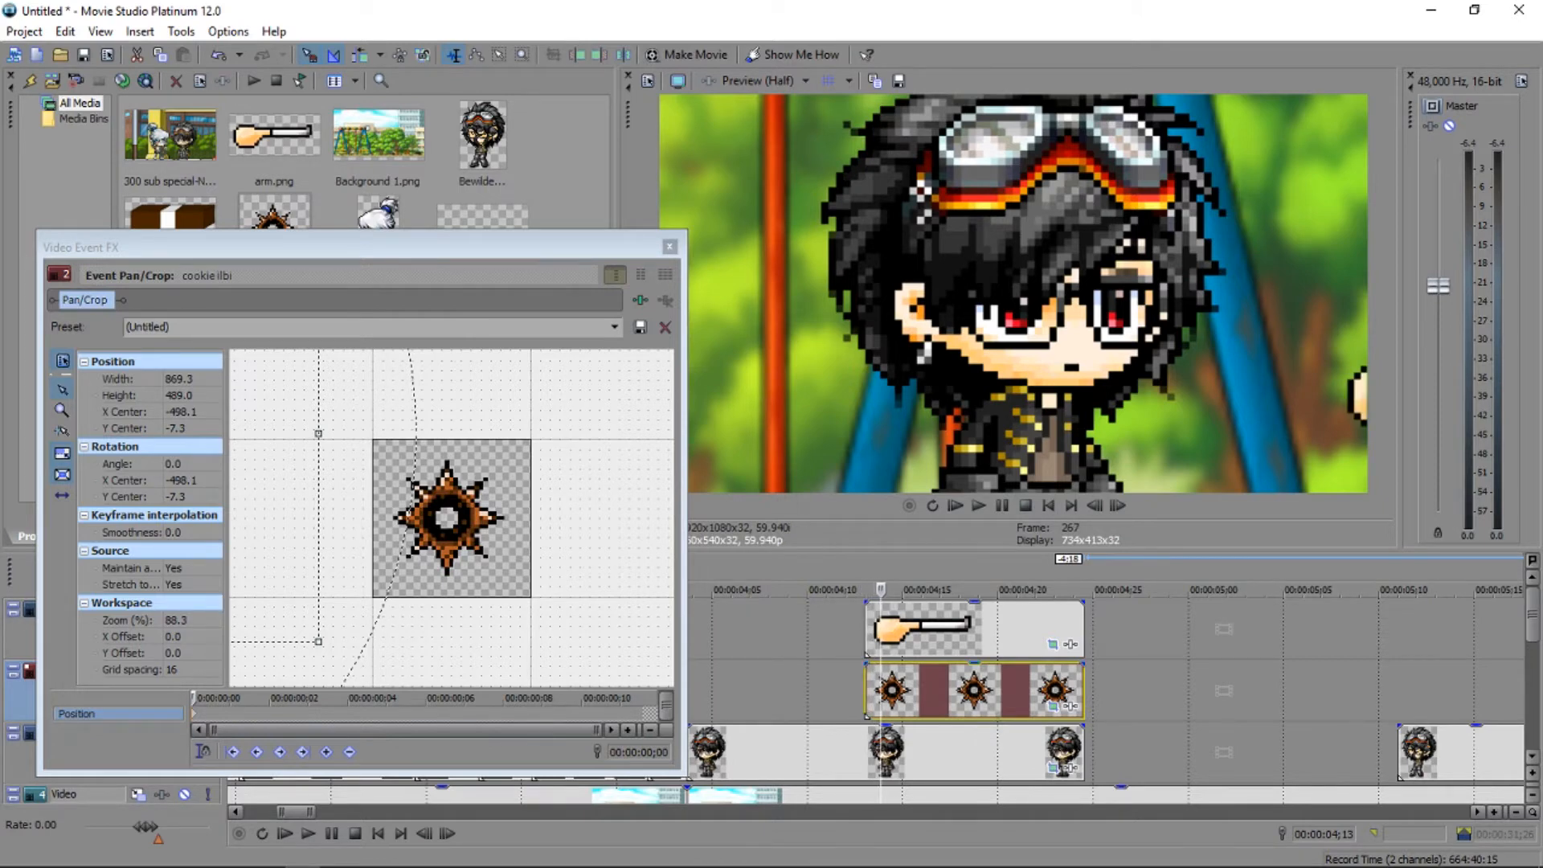
# Add a cookie ilbi crop keyframe at 00:00:00;03 with an X centre of about -129 and play the slide.
pyautogui.click(329, 702)
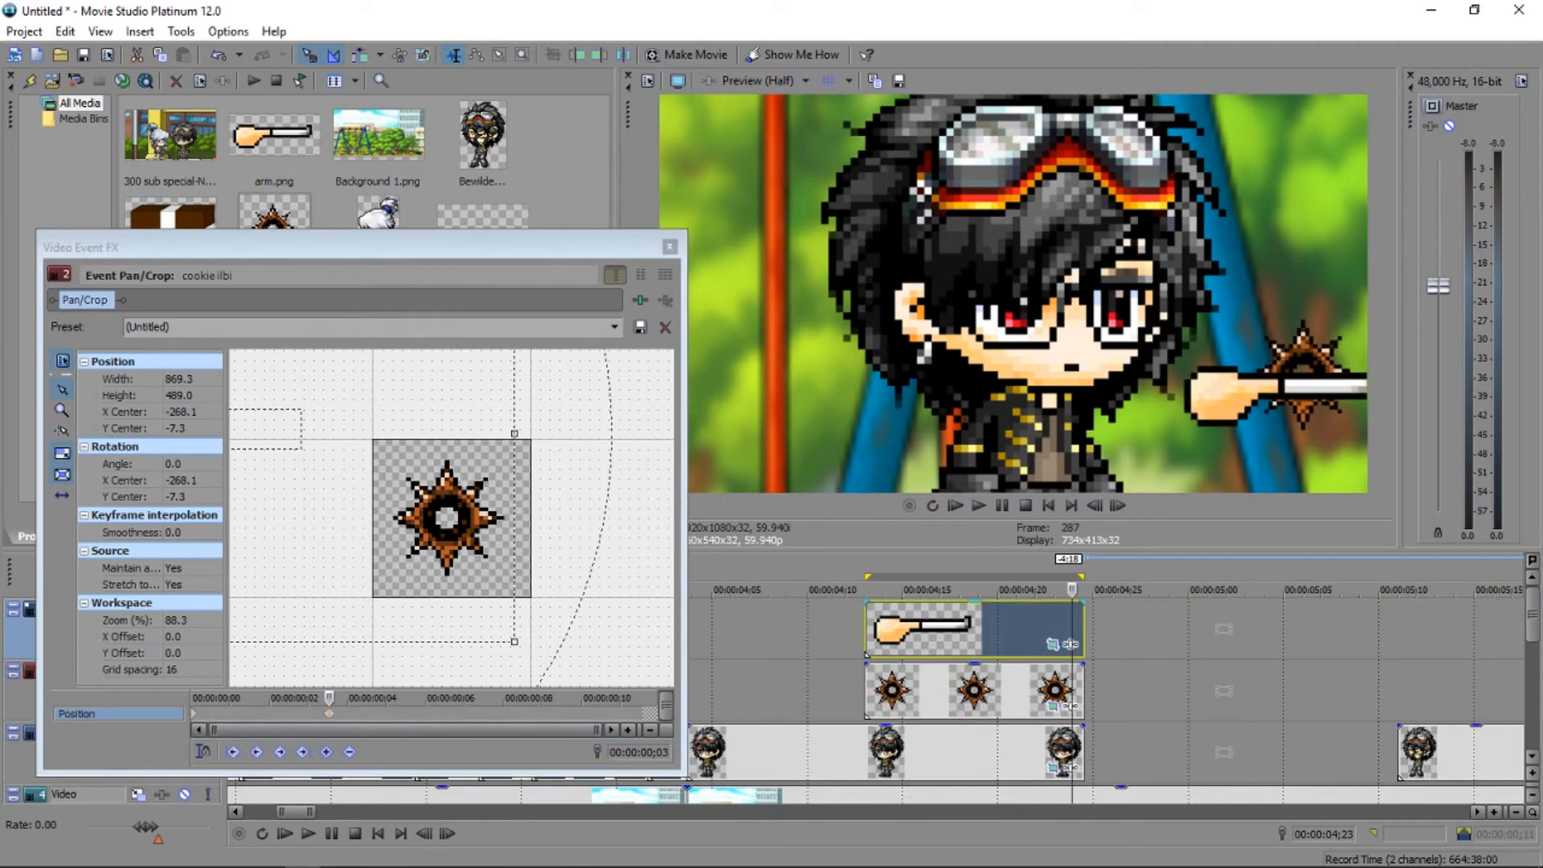
pyautogui.press('Right')
pyautogui.moveTo(385, 522); pyautogui.dragTo(504, 523)
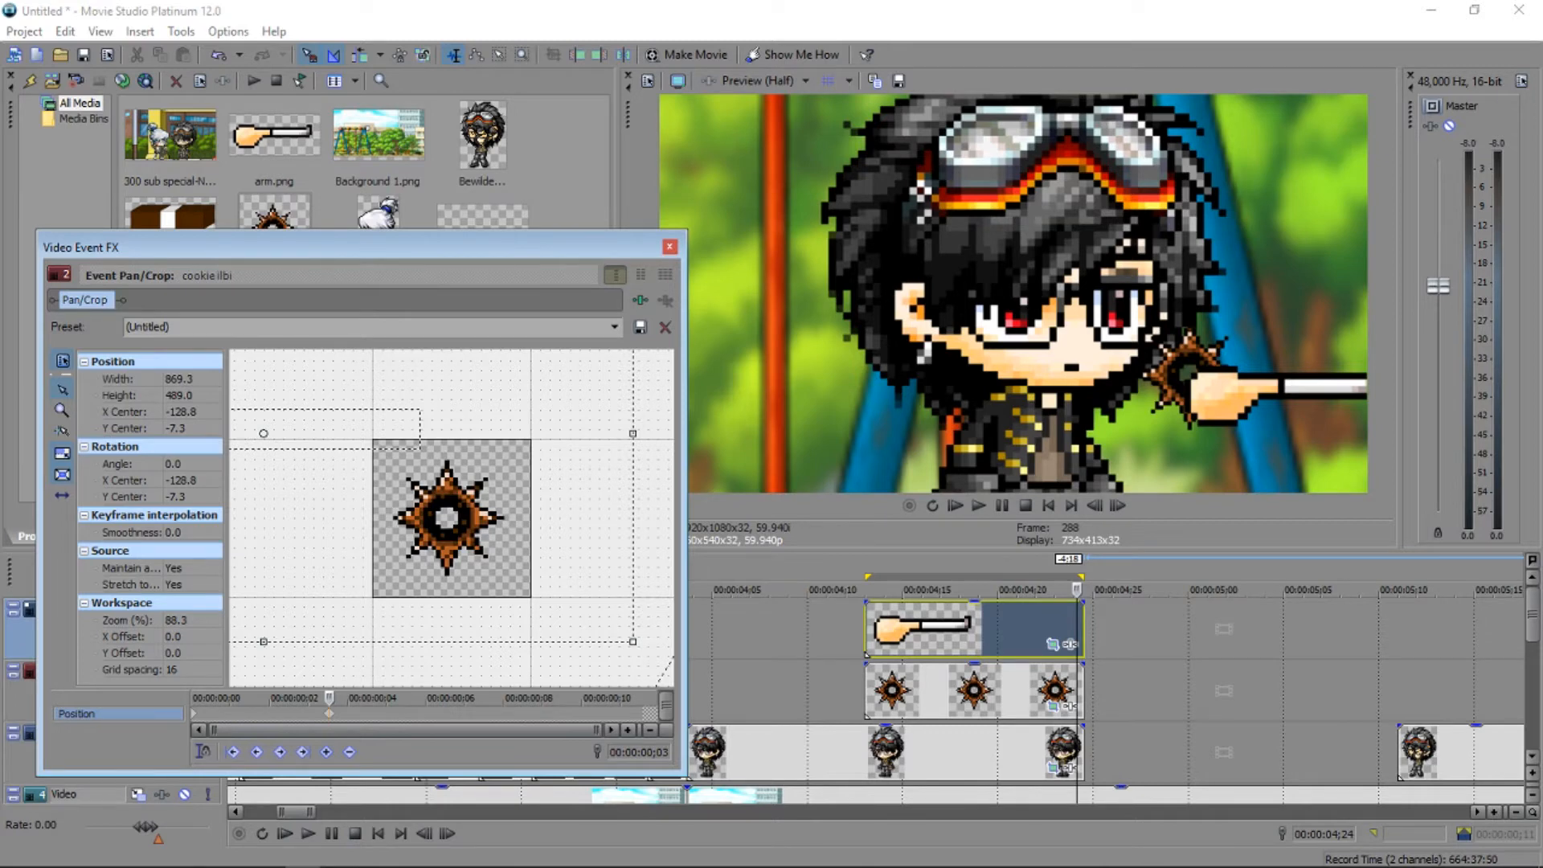
pyautogui.click(870, 691)
pyautogui.press('space')
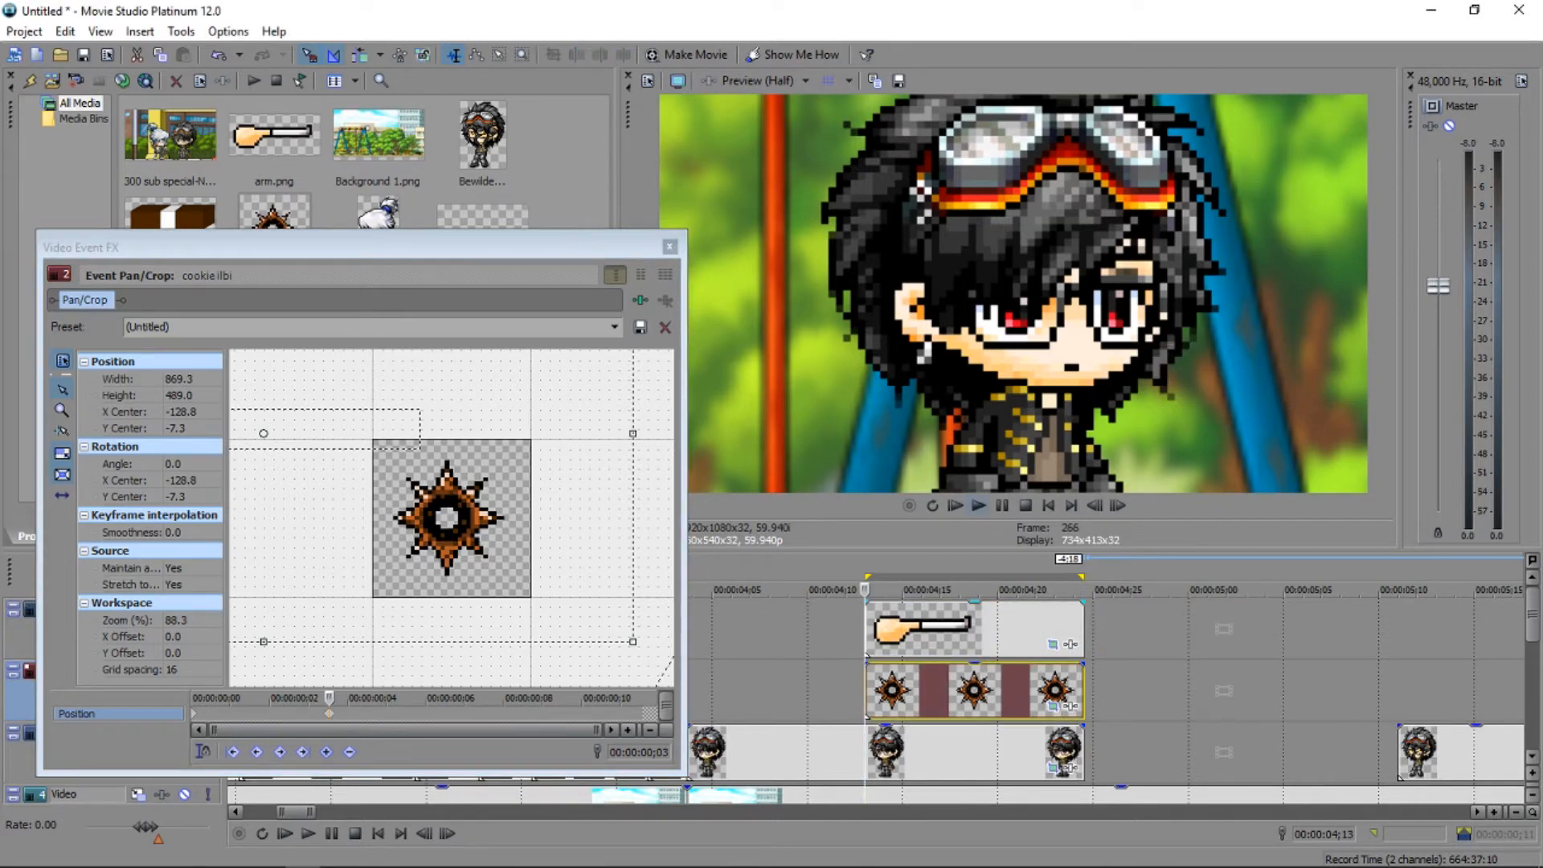
pyautogui.press('Return')
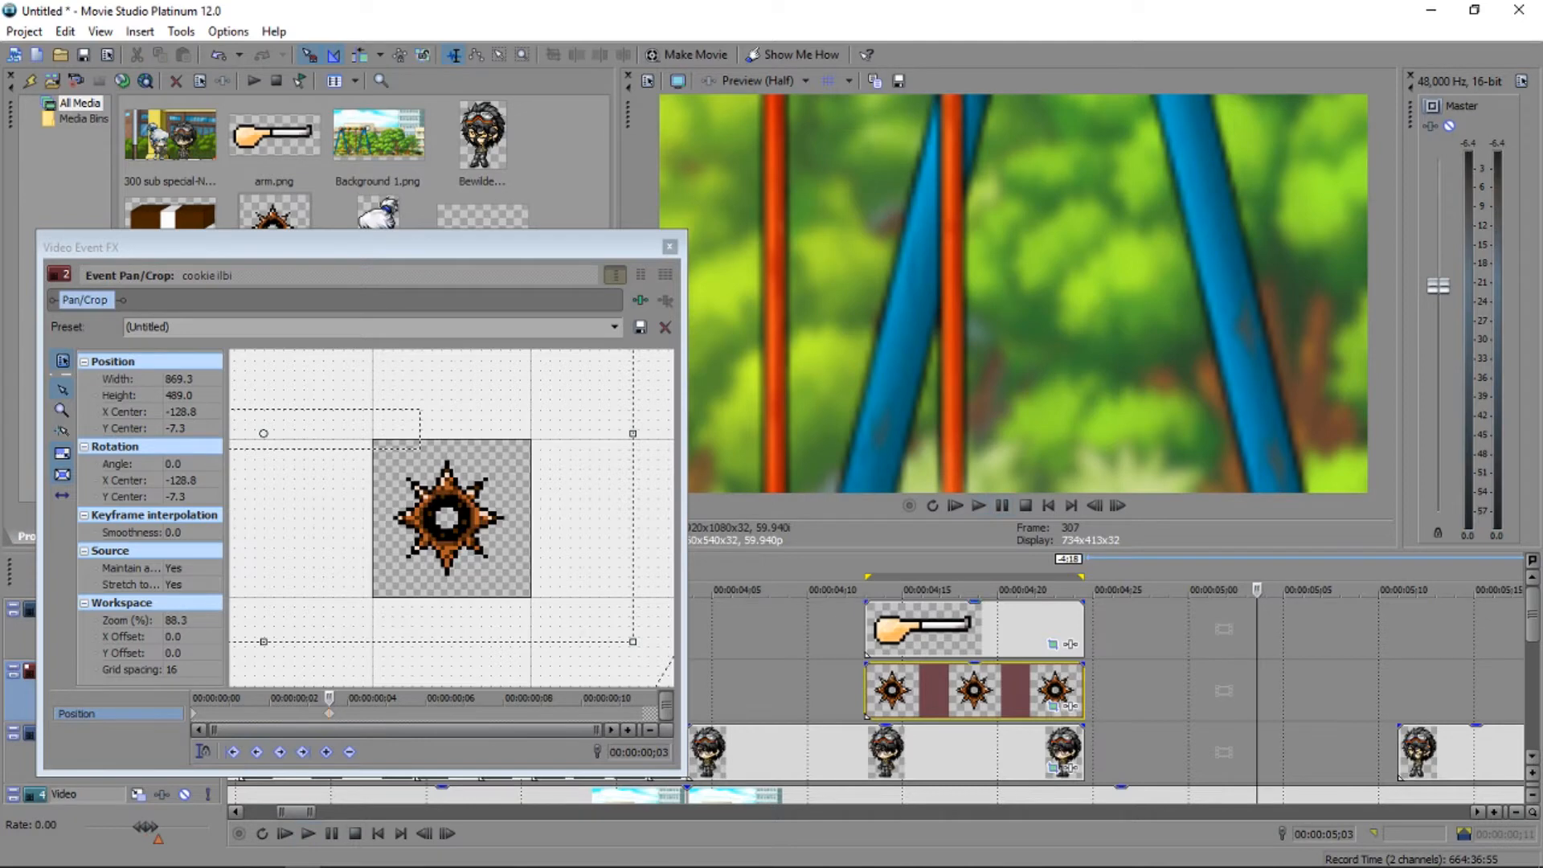
# Advance from the cookie ilbi event's start to 00:00:04;14 and try moving its end keyframe earlier to match the arm.
pyautogui.click(867, 691)
pyautogui.press('Right')
pyautogui.press('Right')
pyautogui.press('Right')
pyautogui.press('Right')
pyautogui.press('Right')
pyautogui.press('Right')
pyautogui.press('Right')
pyautogui.press('Right')
pyautogui.press('Right')
pyautogui.press('Right')
pyautogui.press('Right')
pyautogui.press('Right')
pyautogui.press('Right')
pyautogui.press('Right')
pyautogui.press('Right')
pyautogui.press('Right')
pyautogui.press('Right')
pyautogui.press('Right')
pyautogui.press('Right')
pyautogui.press('Right')
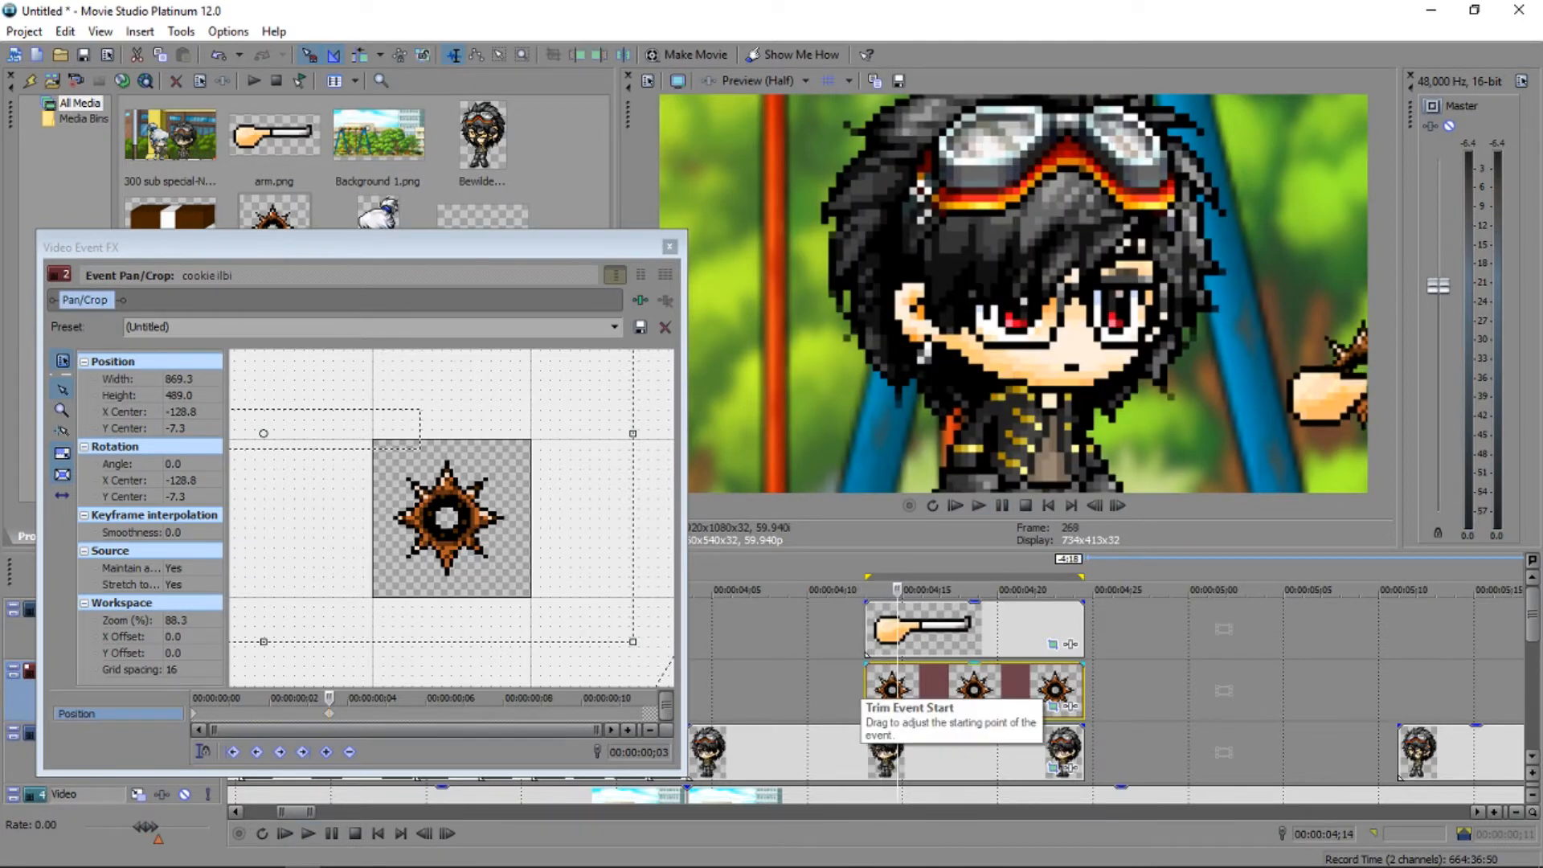
pyautogui.moveTo(328, 714); pyautogui.dragTo(278, 714)
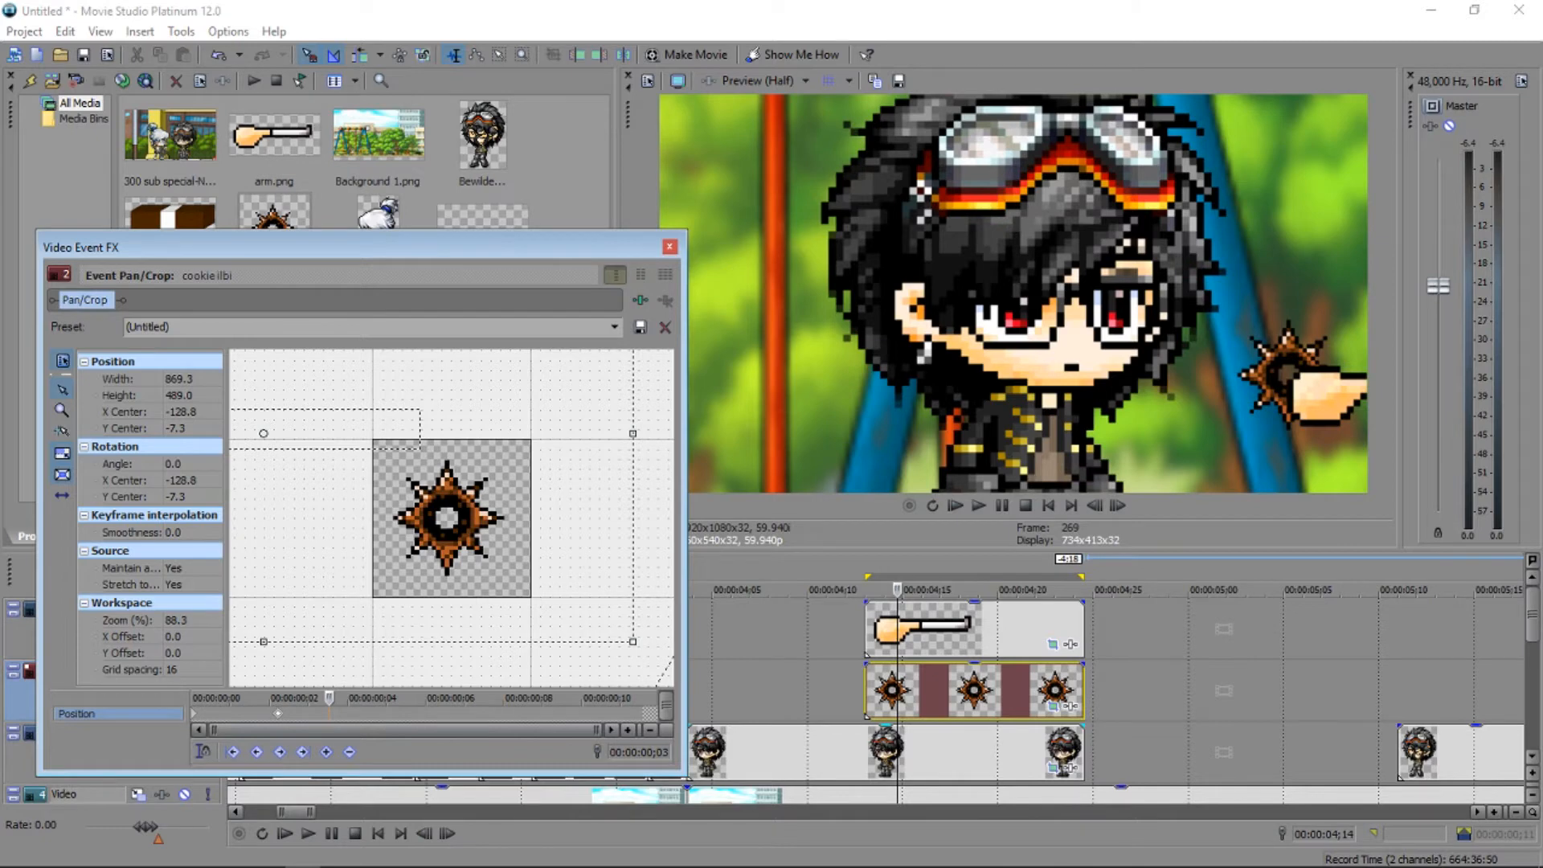
# Advance to 00:00:04;15 and try shifting the cookie ilbi's end keyframe slightly later so it keeps pace with the hand.
pyautogui.click(900, 591)
pyautogui.press('Right')
pyautogui.press('Right')
pyautogui.press('Right')
pyautogui.press('Right')
pyautogui.press('Right')
pyautogui.press('Right')
pyautogui.press('Right')
pyautogui.press('Right')
pyautogui.press('Right')
pyautogui.press('Right')
pyautogui.press('Right')
pyautogui.press('Right')
pyautogui.press('Right')
pyautogui.press('Right')
pyautogui.press('Right')
pyautogui.press('Right')
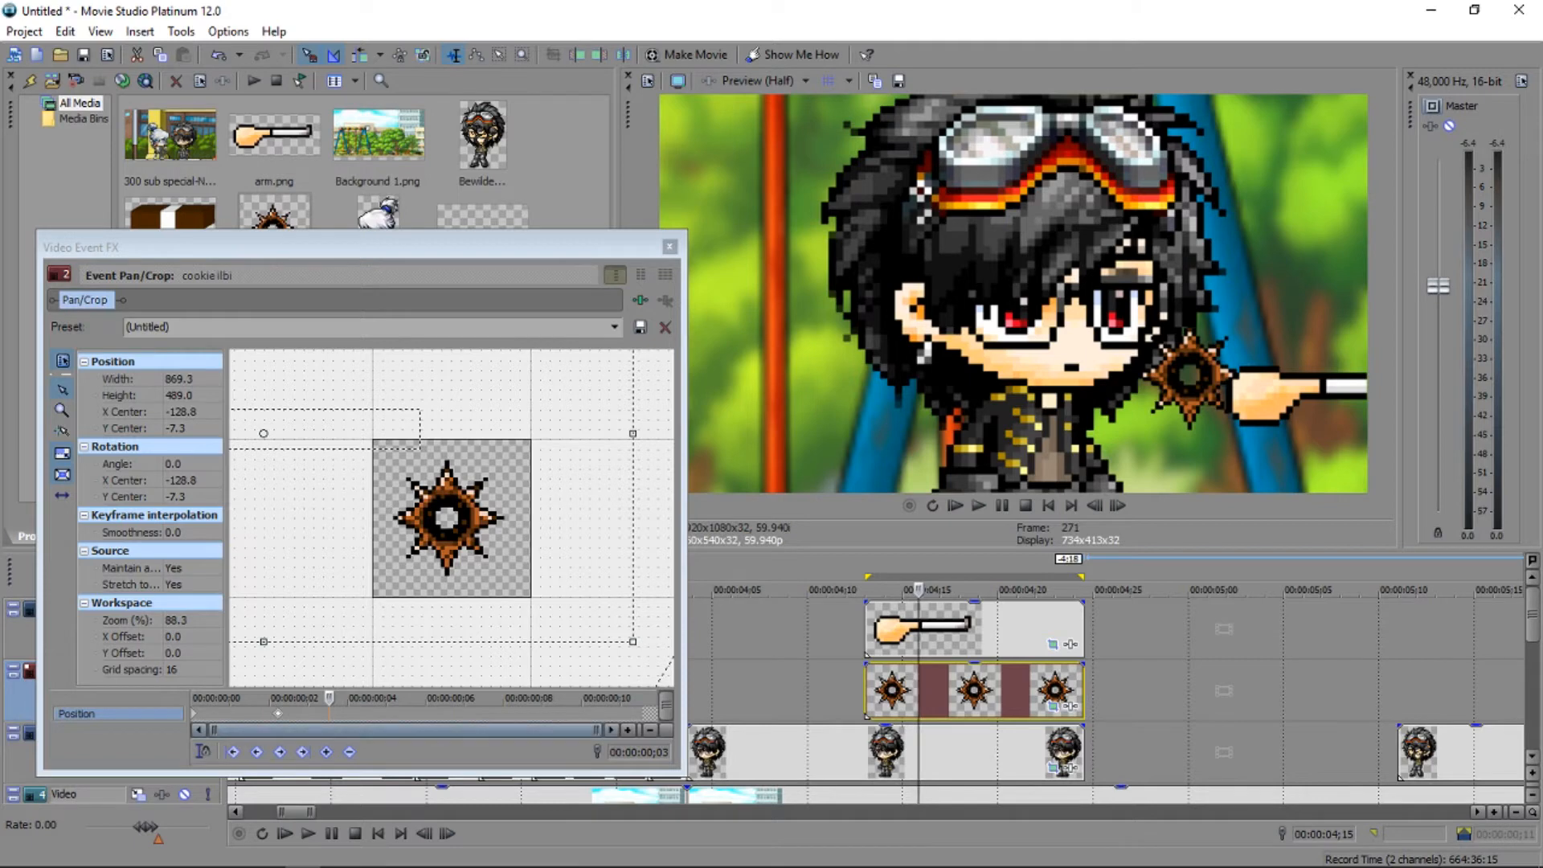
pyautogui.click(449, 522)
pyautogui.moveTo(288, 714); pyautogui.dragTo(301, 714)
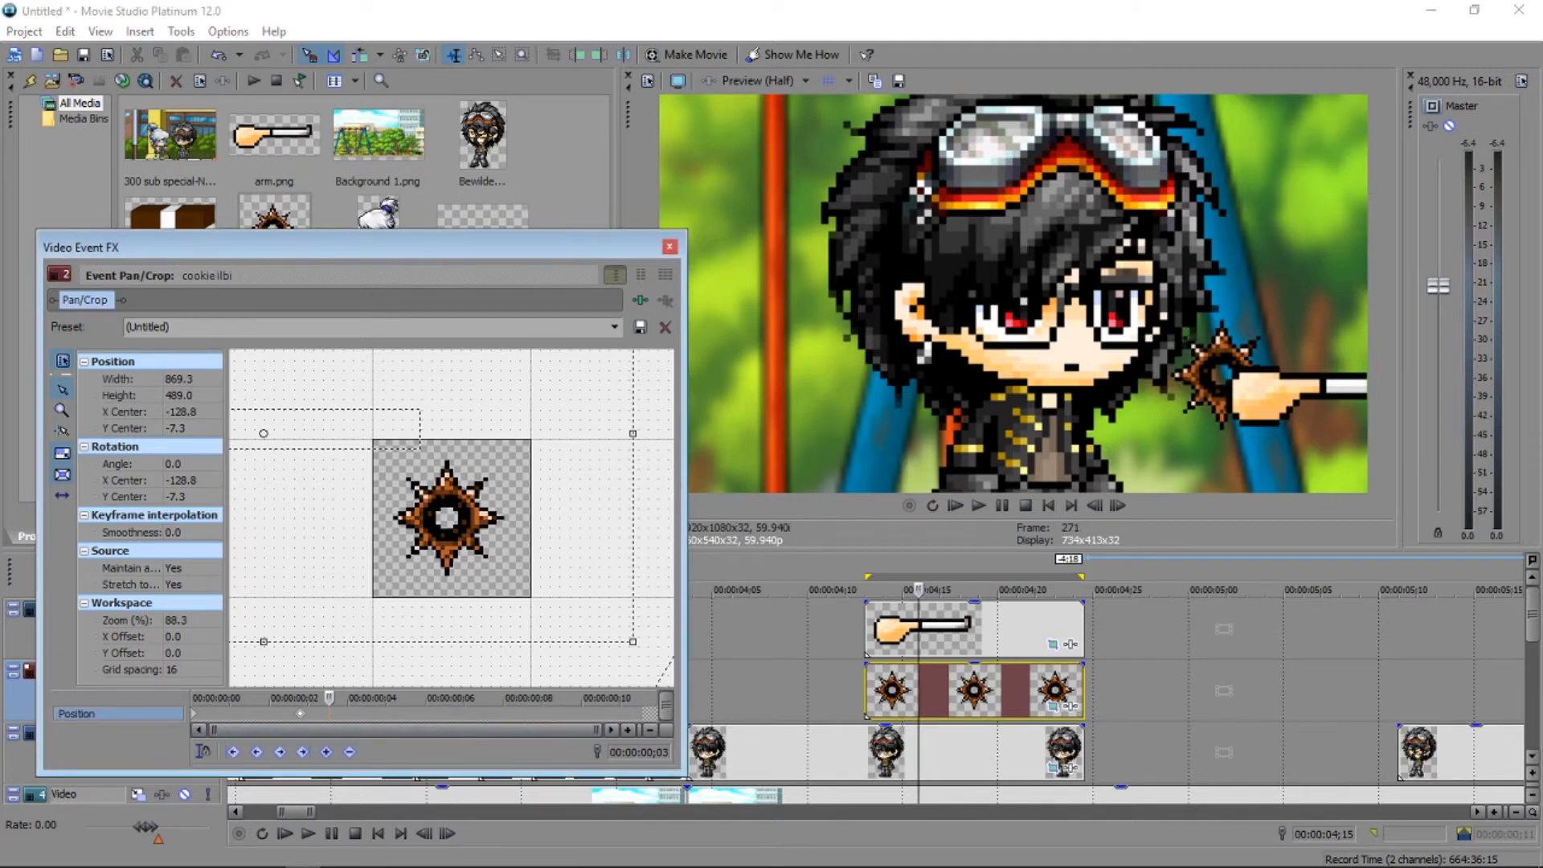
# Scrub back to the arm event's start and examine the arm and cookie ilbi alignment there and at 00:00:04;24.
pyautogui.click(936, 590)
pyautogui.moveTo(936, 590); pyautogui.dragTo(892, 590)
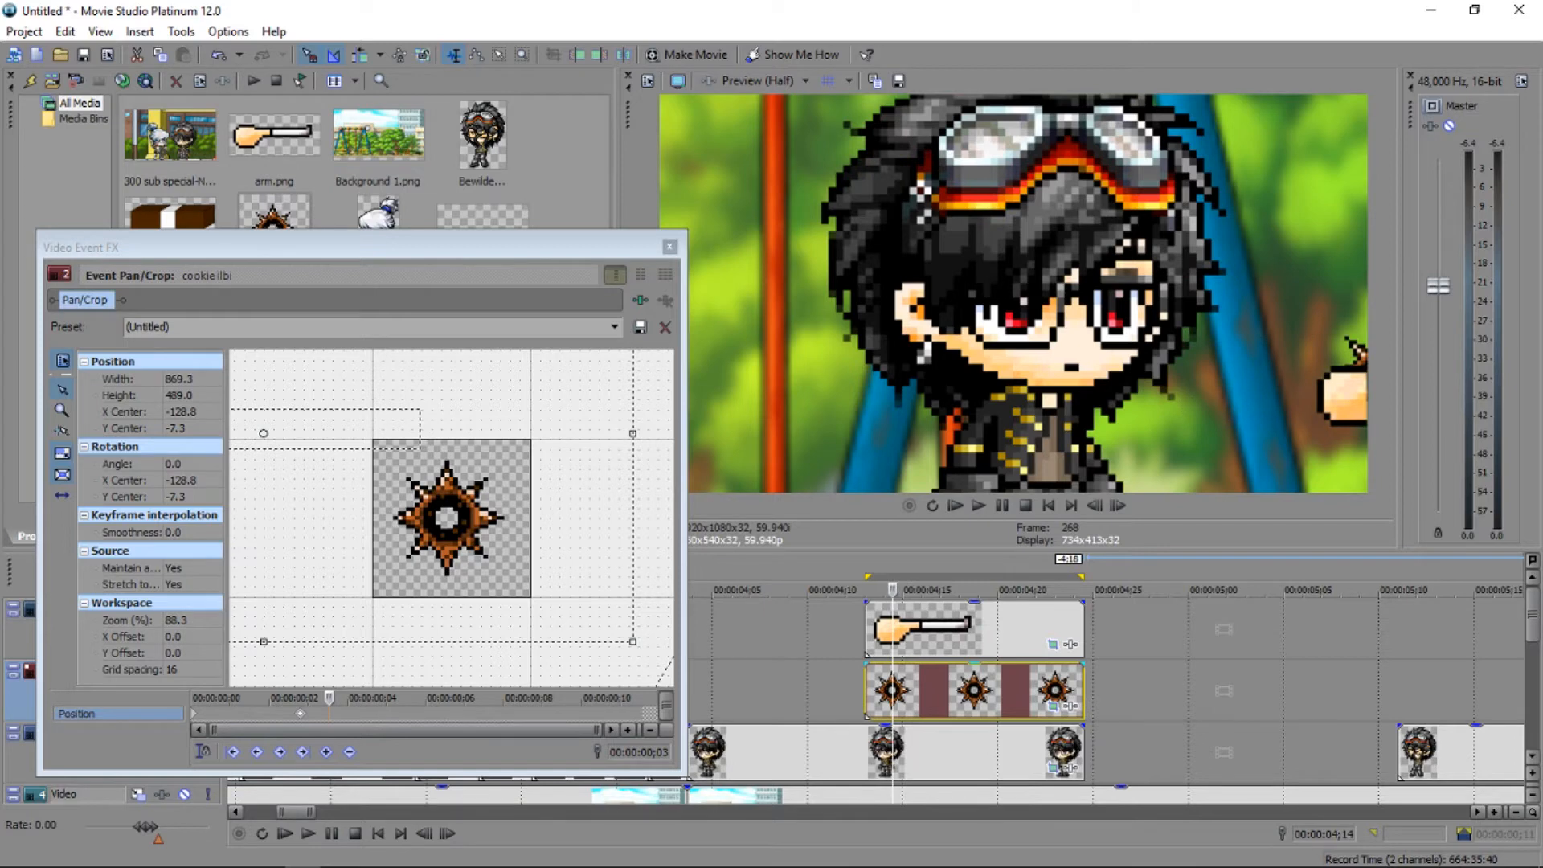
pyautogui.moveTo(892, 589)
pyautogui.mouseDown()
pyautogui.moveTo(953, 590)
pyautogui.moveTo(865, 590)
pyautogui.mouseUp()
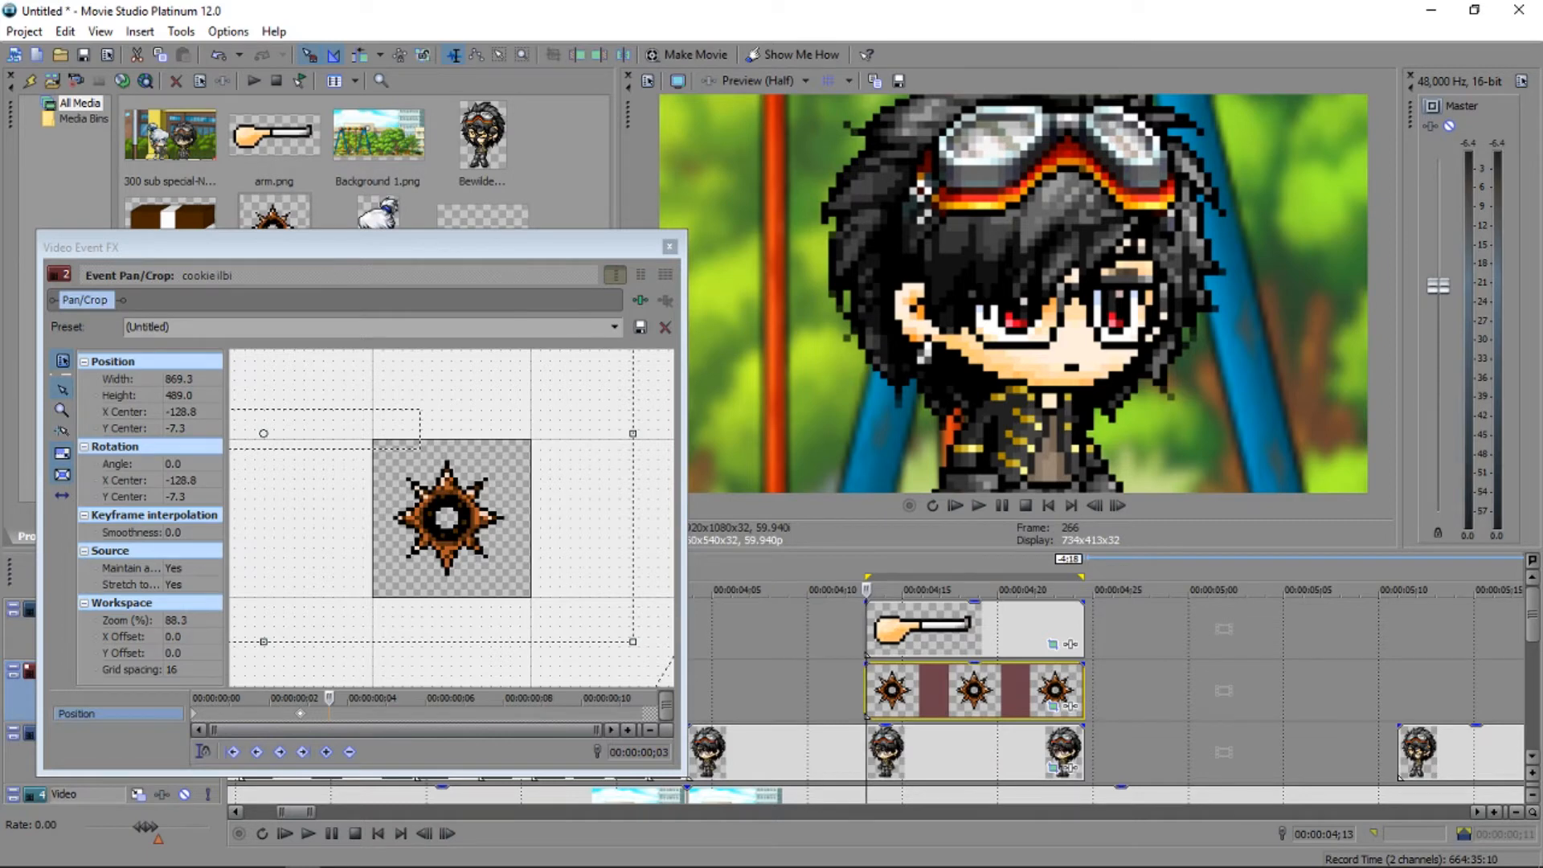
pyautogui.click(873, 630)
pyautogui.scroll(4, 873, 629)
pyautogui.scroll(-5, 872, 629)
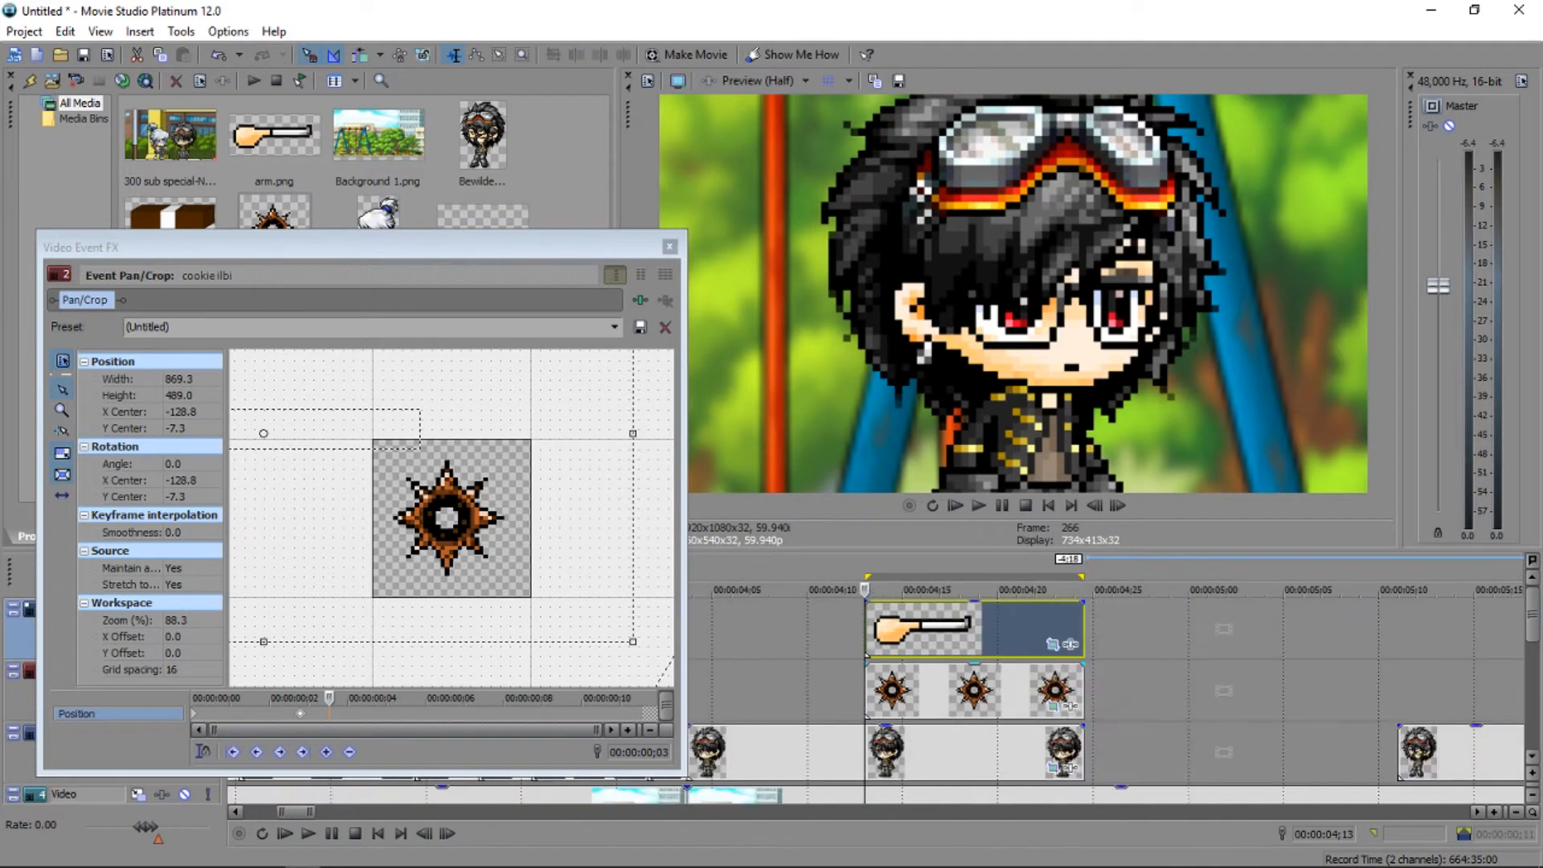
pyautogui.click(1027, 629)
pyautogui.scroll(5, 1027, 629)
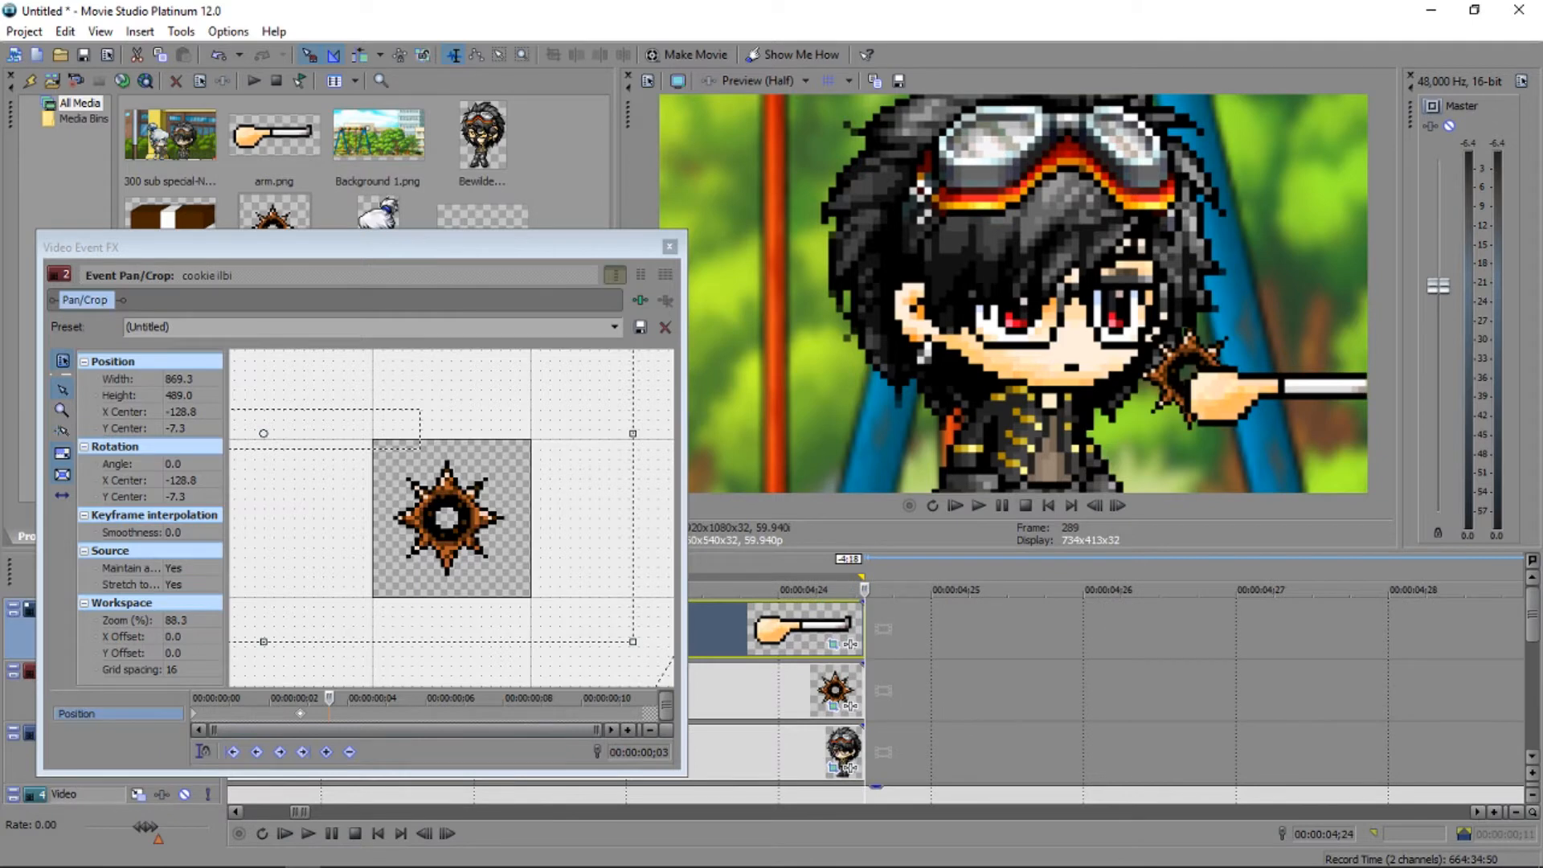
pyautogui.scroll(-6, 1109, 683)
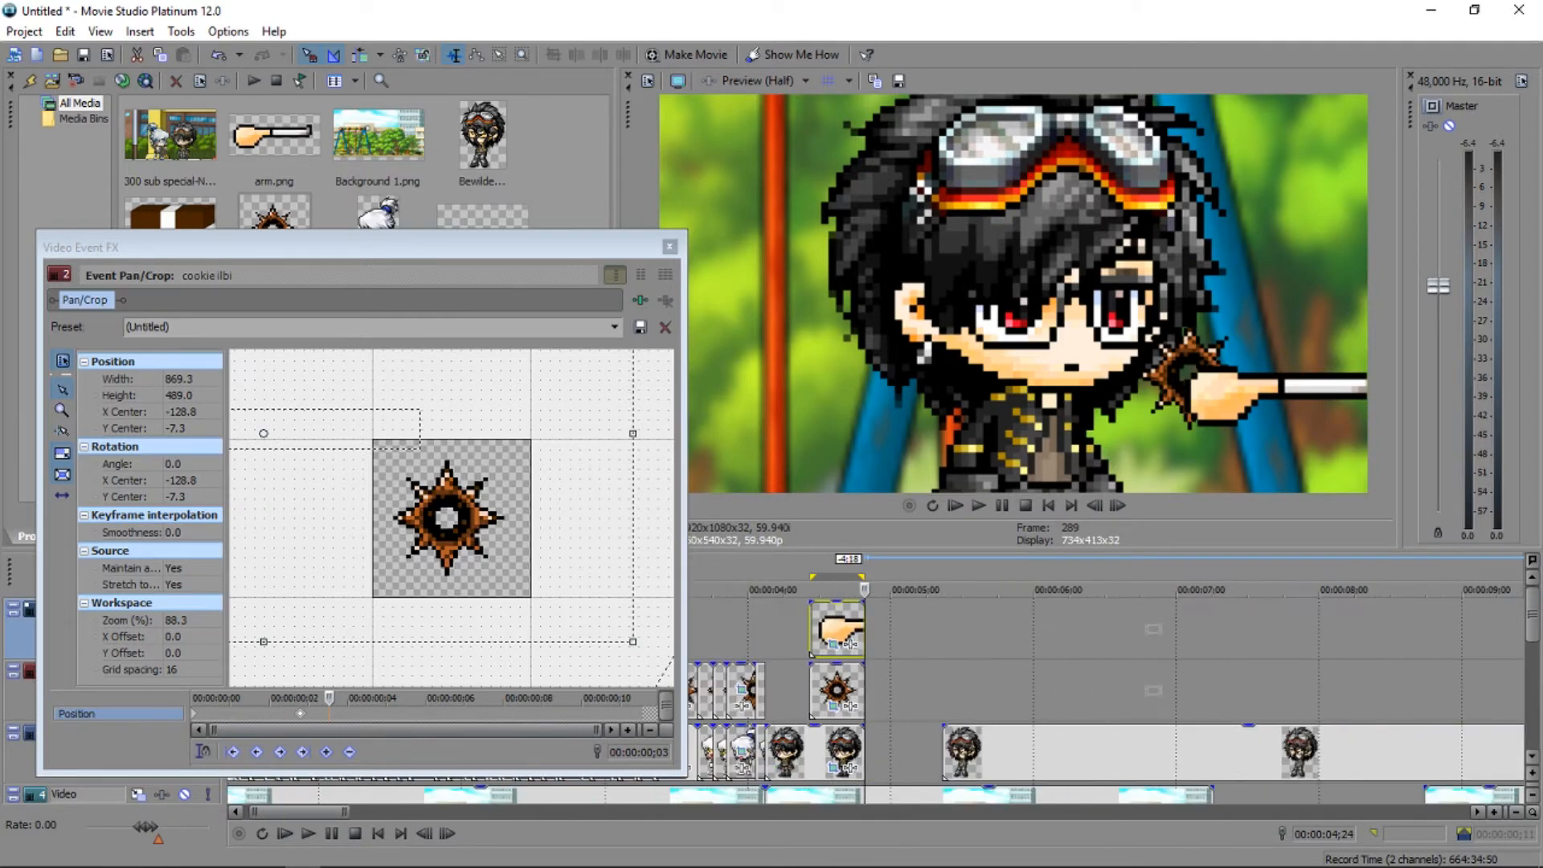
# Try placing the cookie ilbi's end keyframe between 00:00:00;02 and 00:00:00;03 on the magnified keyframe timeline.
pyautogui.click(329, 714)
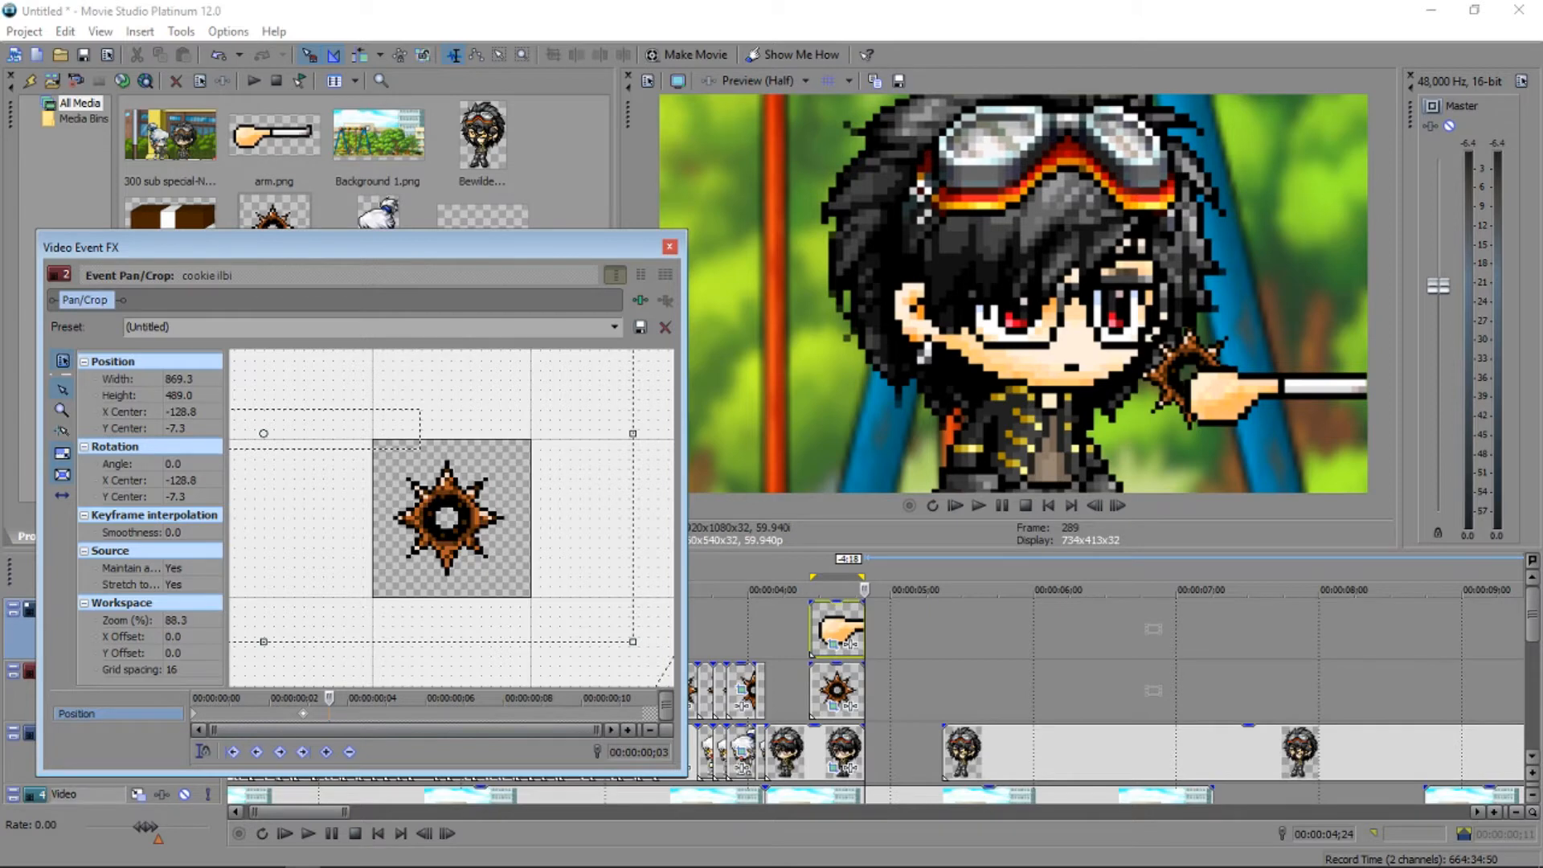
pyautogui.scroll(3, 425, 707)
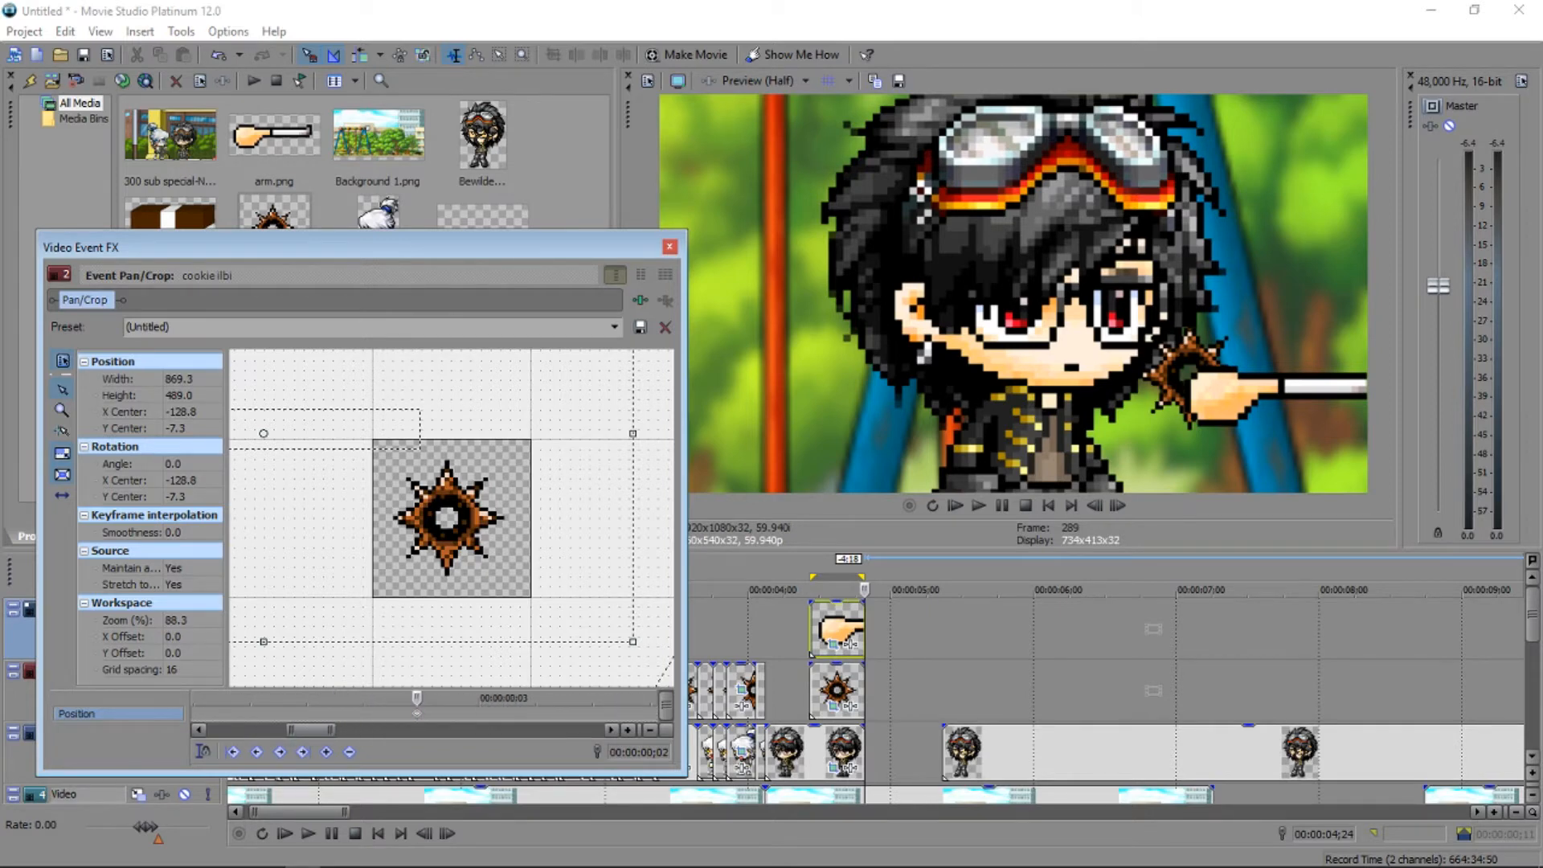
pyautogui.moveTo(539, 713); pyautogui.dragTo(571, 713)
pyautogui.scroll(-2, 571, 712)
pyautogui.moveTo(446, 713)
pyautogui.mouseDown()
pyautogui.moveTo(432, 713)
pyautogui.moveTo(461, 713)
pyautogui.mouseUp()
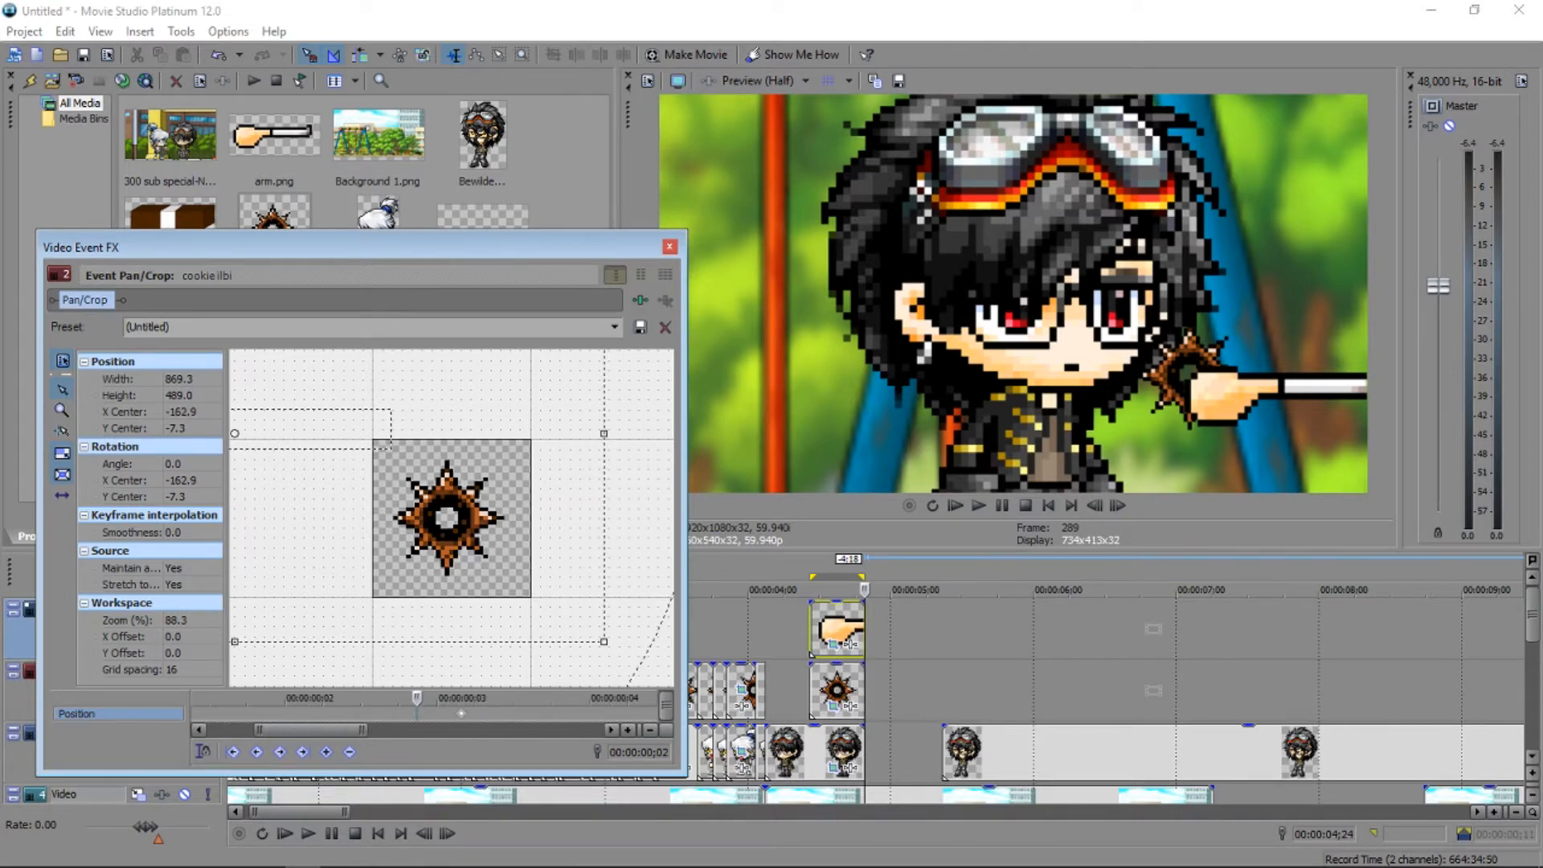
# Move back and forth through the arm event around 00:00:04;15 to 00:00:04;17 to check how the cookie ilbi follows the hand.
pyautogui.click(812, 590)
pyautogui.press('Right')
pyautogui.press('Right')
pyautogui.press('Right')
pyautogui.press('Right')
pyautogui.press('Right')
pyautogui.press('Left')
pyautogui.press('Left')
pyautogui.press('Left')
pyautogui.press('Left')
pyautogui.press('Left')
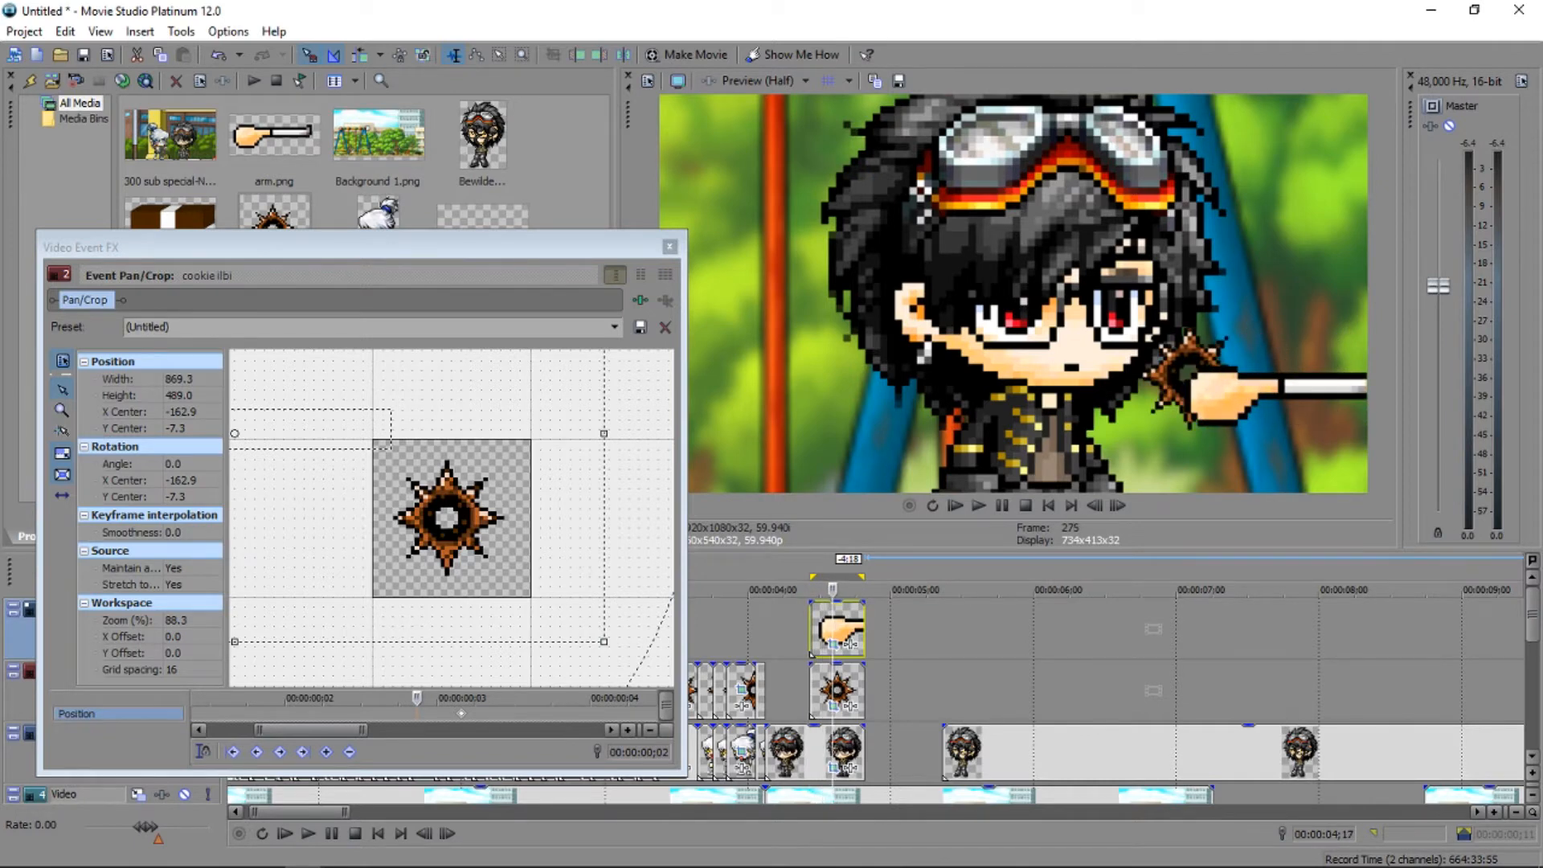
pyautogui.press('Right')
pyautogui.press('Right')
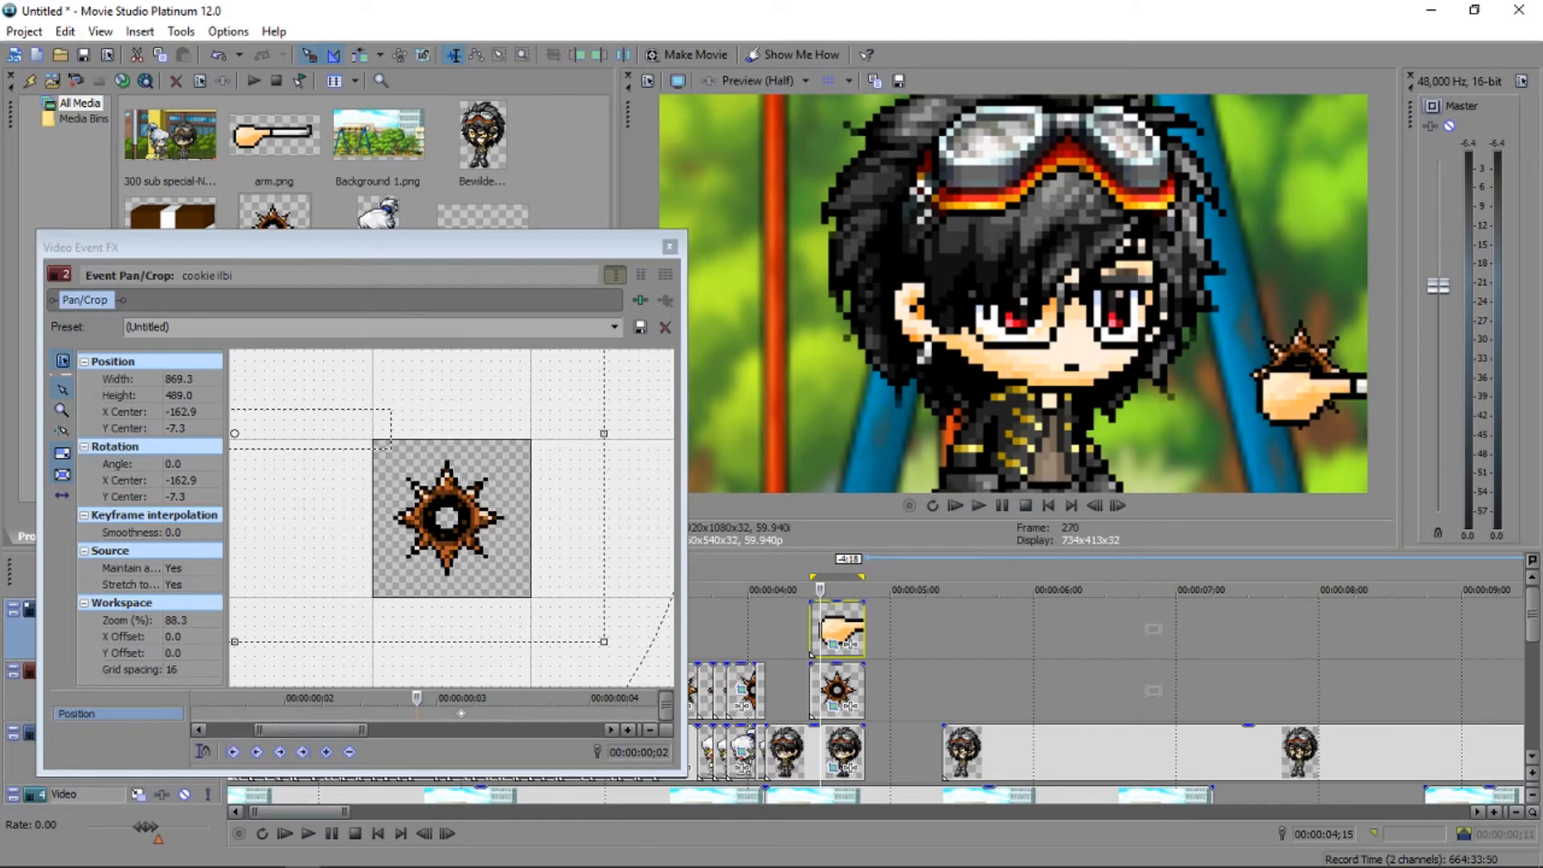
# Move the cookie ilbi's end keyframe earlier to about 00:00:00;02, close its crop settings and play the project from the start.
pyautogui.click(417, 698)
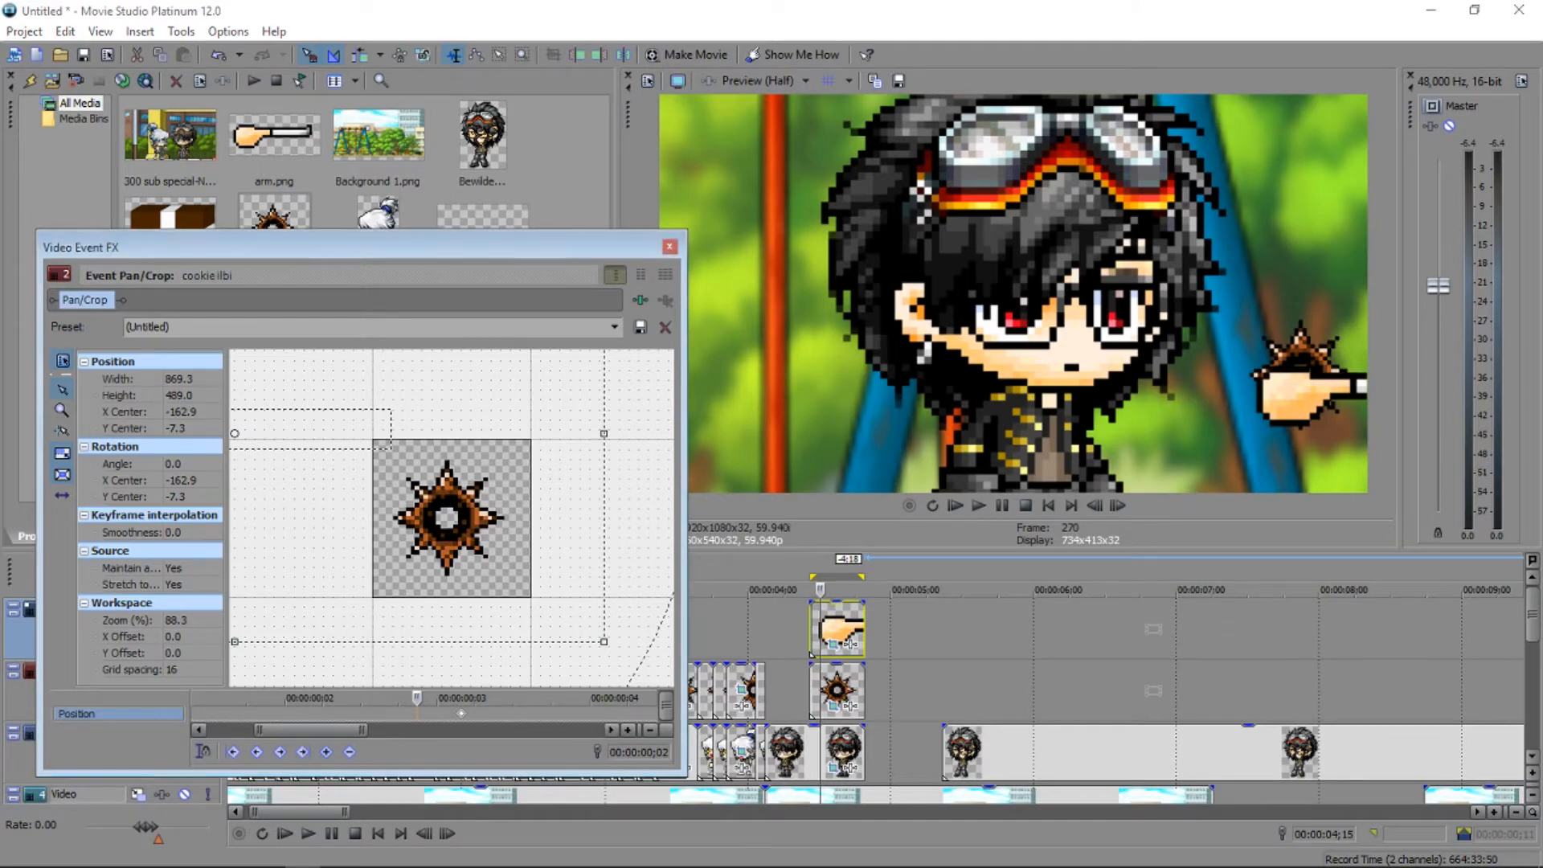
pyautogui.click(840, 591)
pyautogui.moveTo(460, 713); pyautogui.dragTo(421, 713)
pyautogui.click(669, 246)
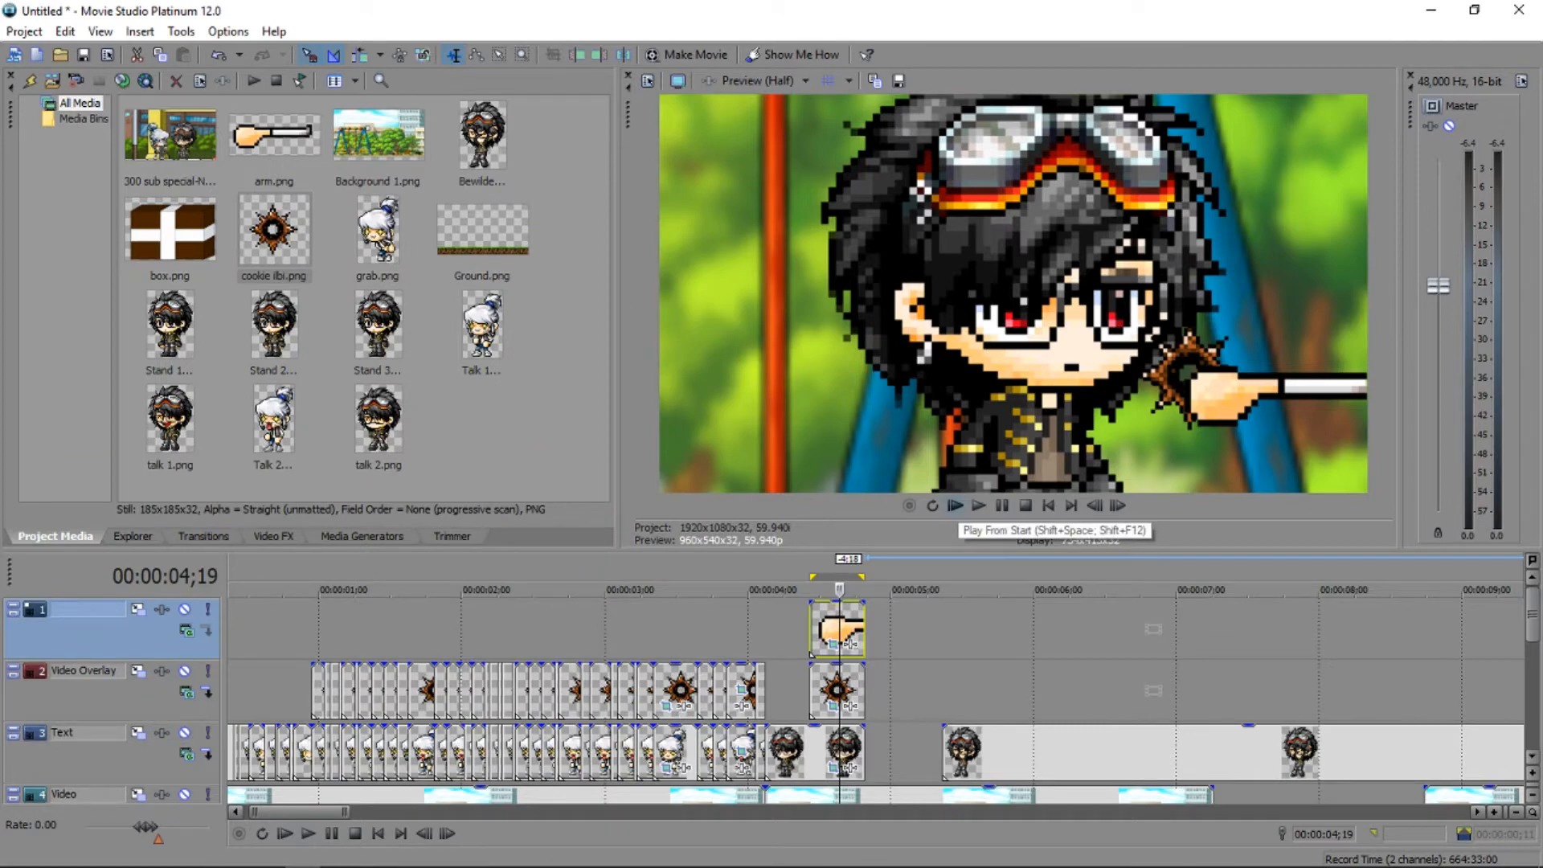
pyautogui.click(956, 506)
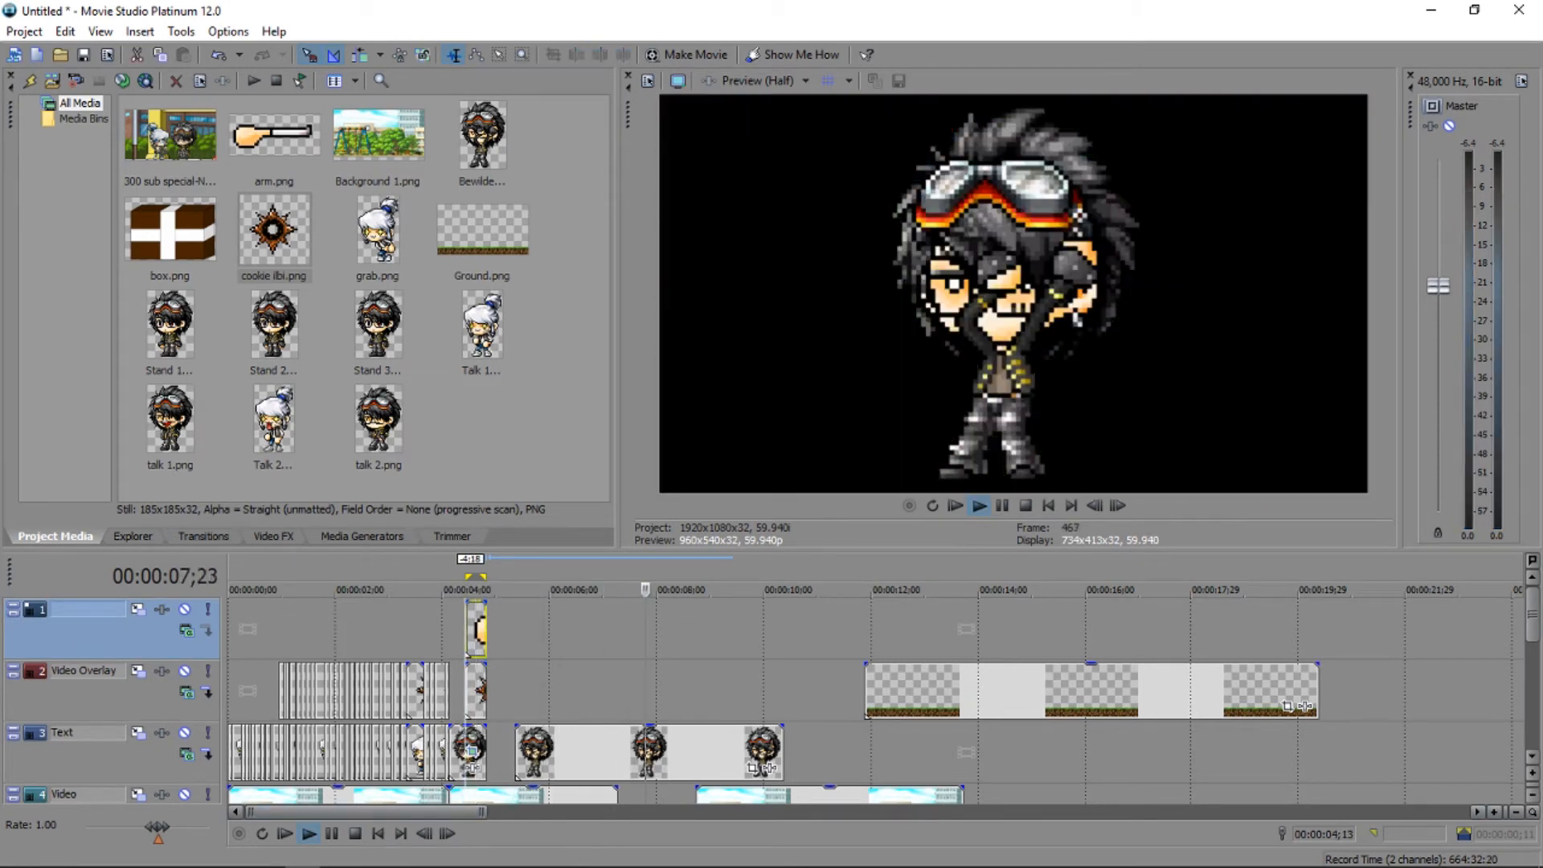
# Replay the project through the arm event and pause around 00:00:04;23 to check the arm and cookie ilbi together.
pyautogui.click(979, 505)
pyautogui.click(978, 505)
pyautogui.click(979, 505)
pyautogui.click(979, 506)
pyautogui.click(979, 505)
pyautogui.click(1002, 505)
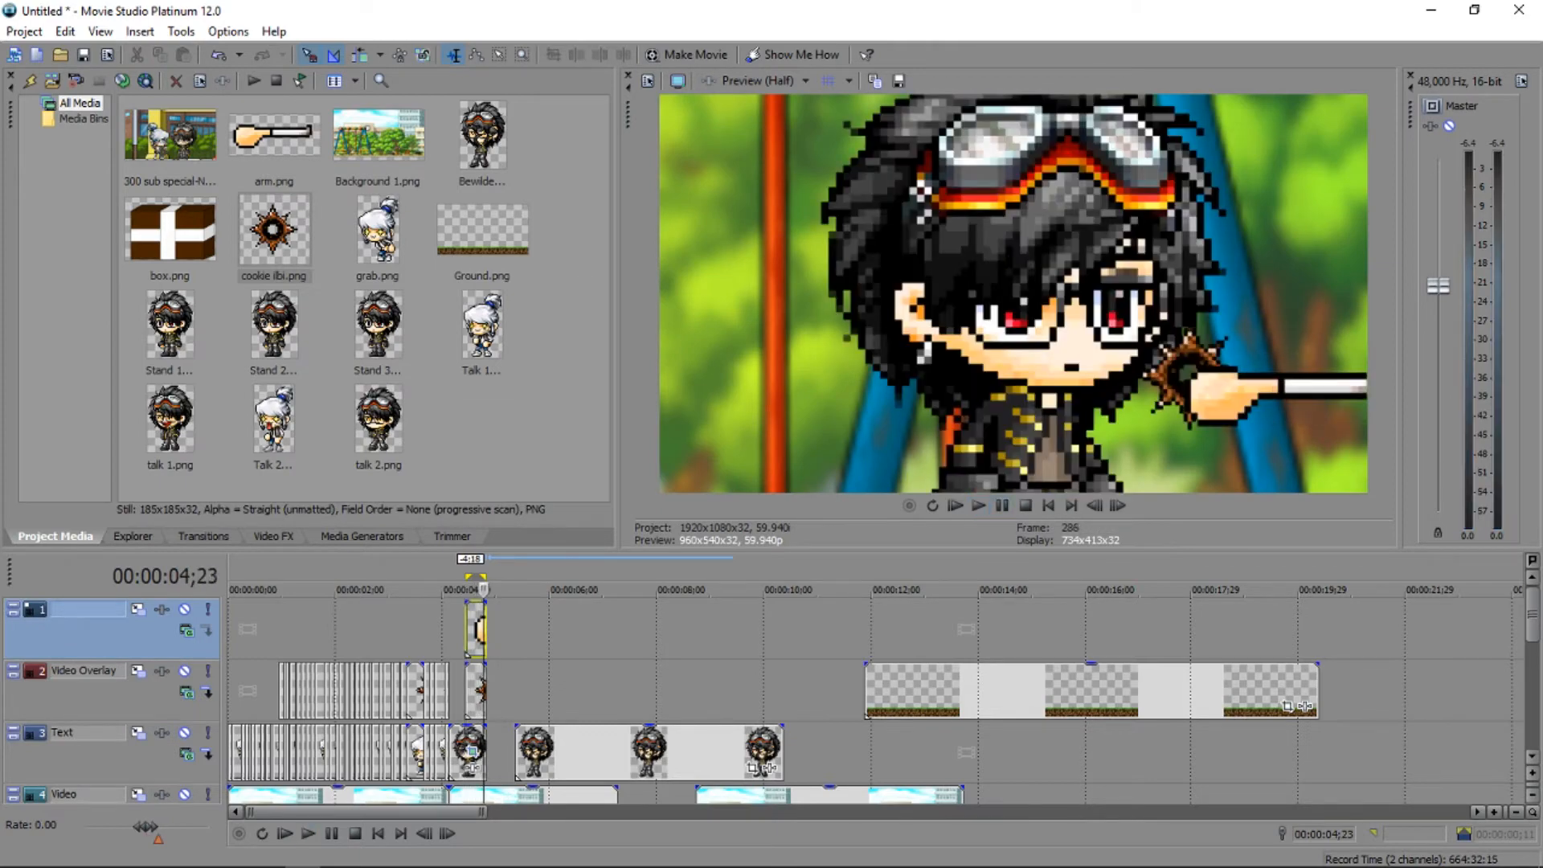
# Switch to openCanvas and bring up arm.png, maximized at 100% zoom.
pyautogui.click(195, 853)
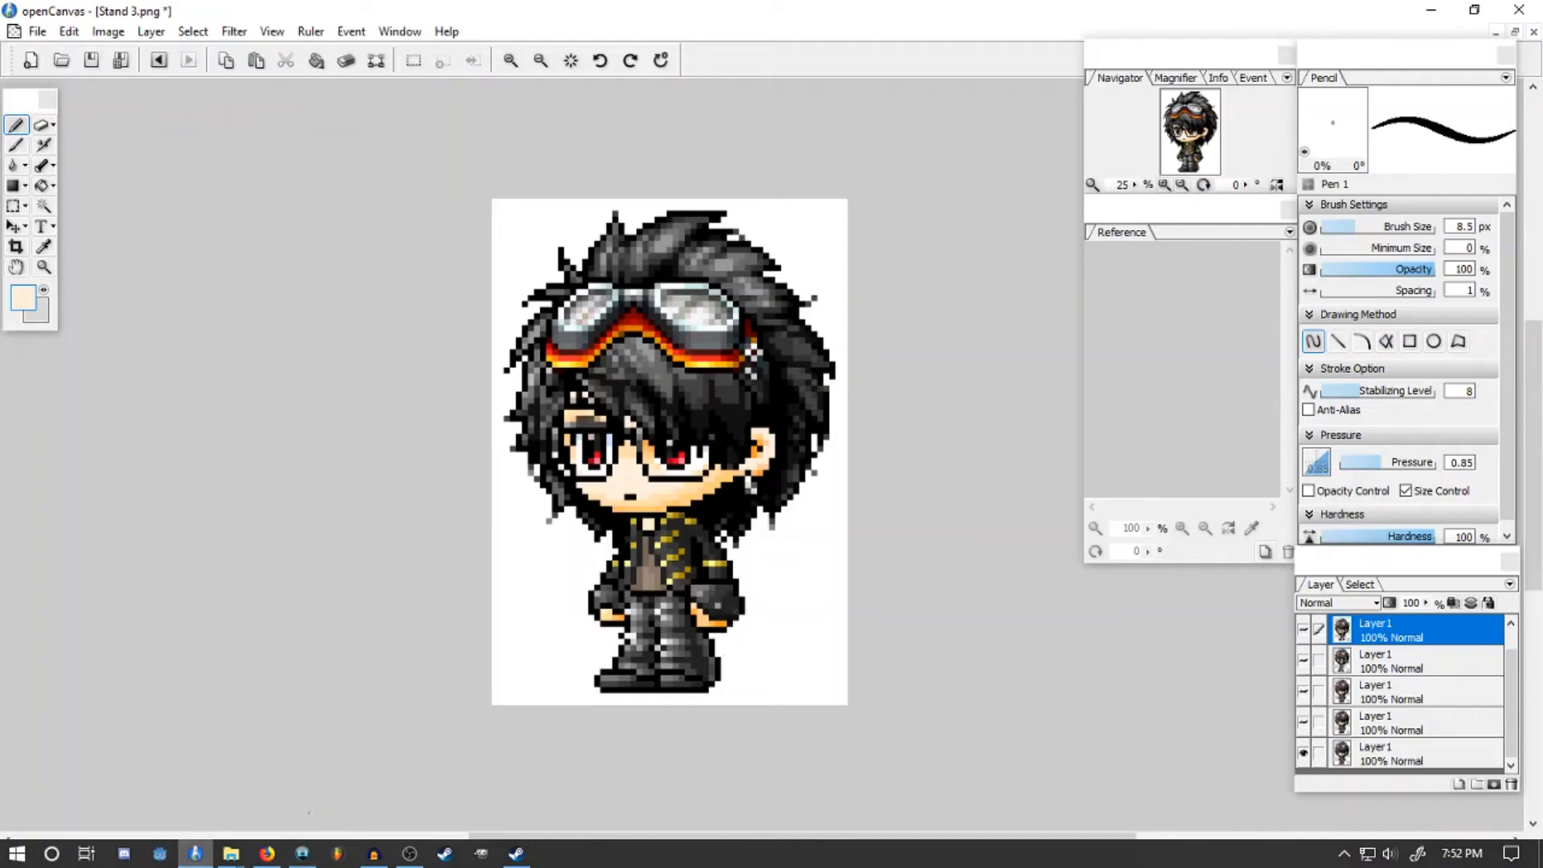
pyautogui.click(1495, 31)
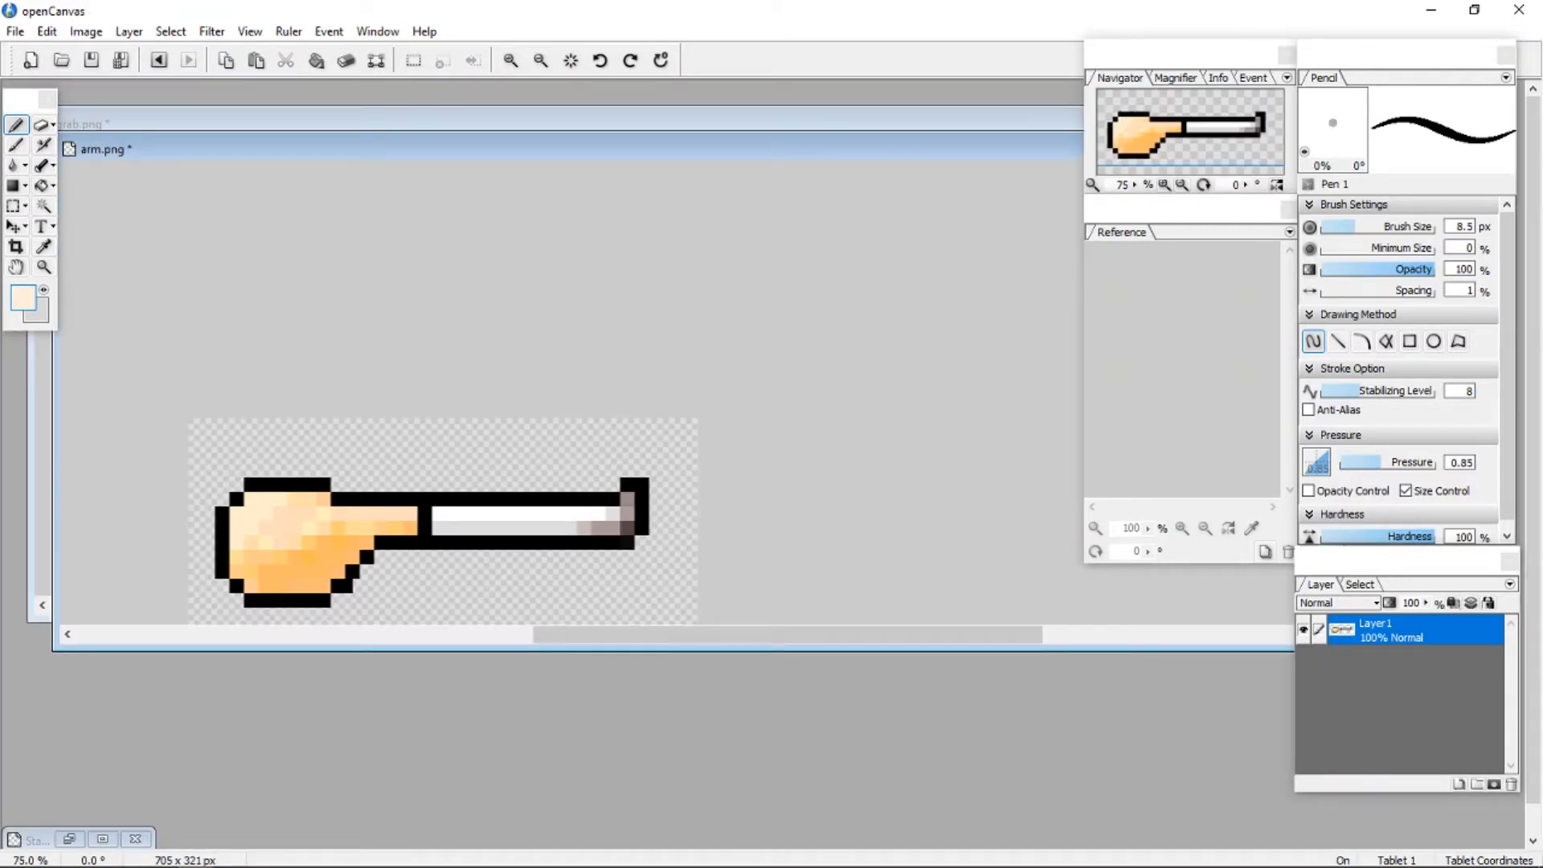
pyautogui.doubleClick(597, 148)
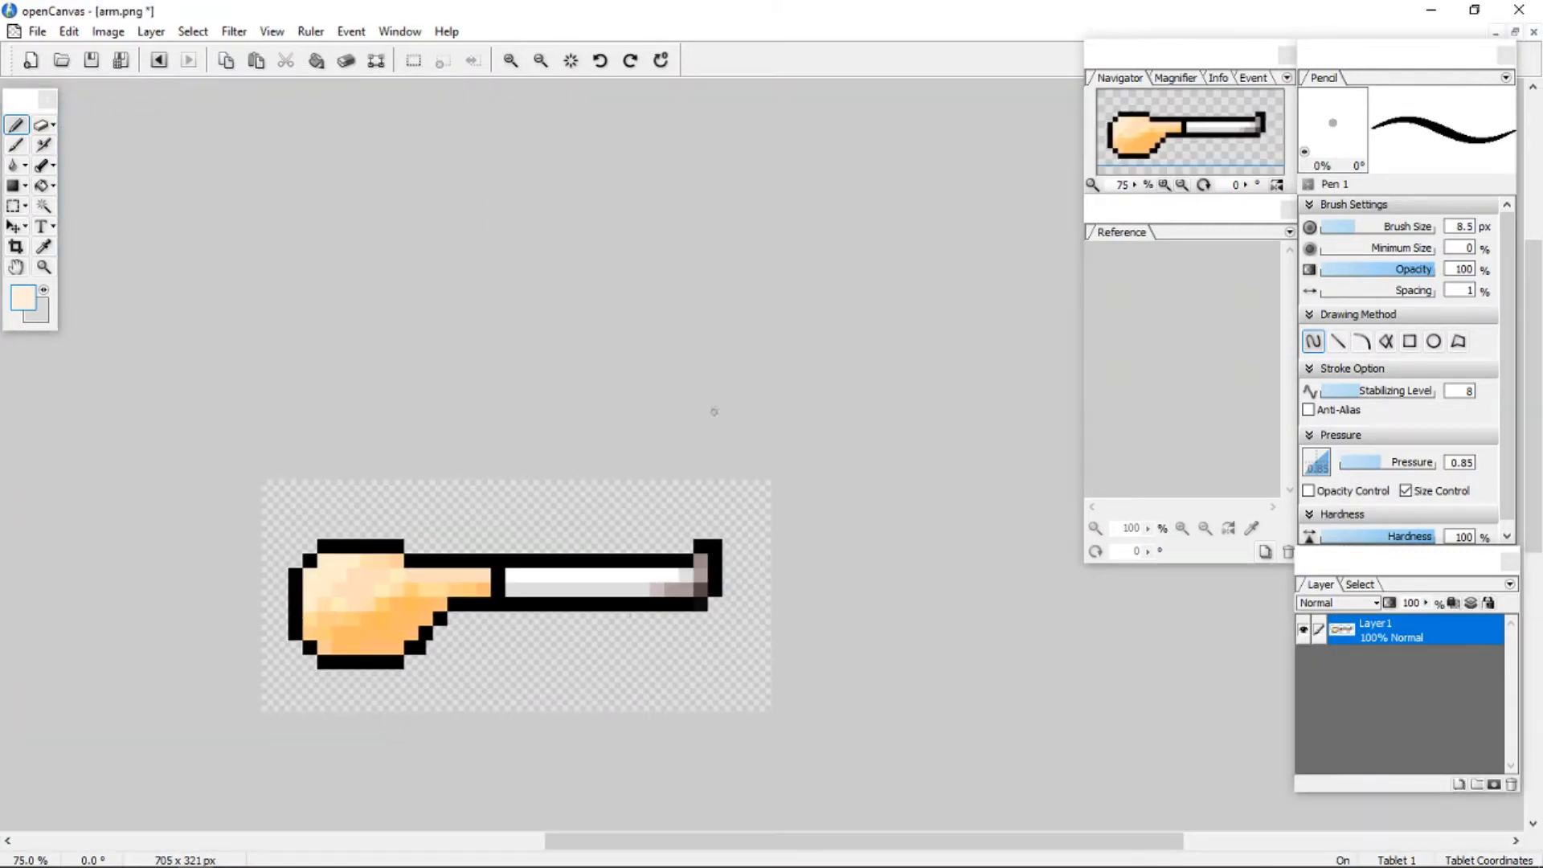
pyautogui.hotkey('ctrl', '+')
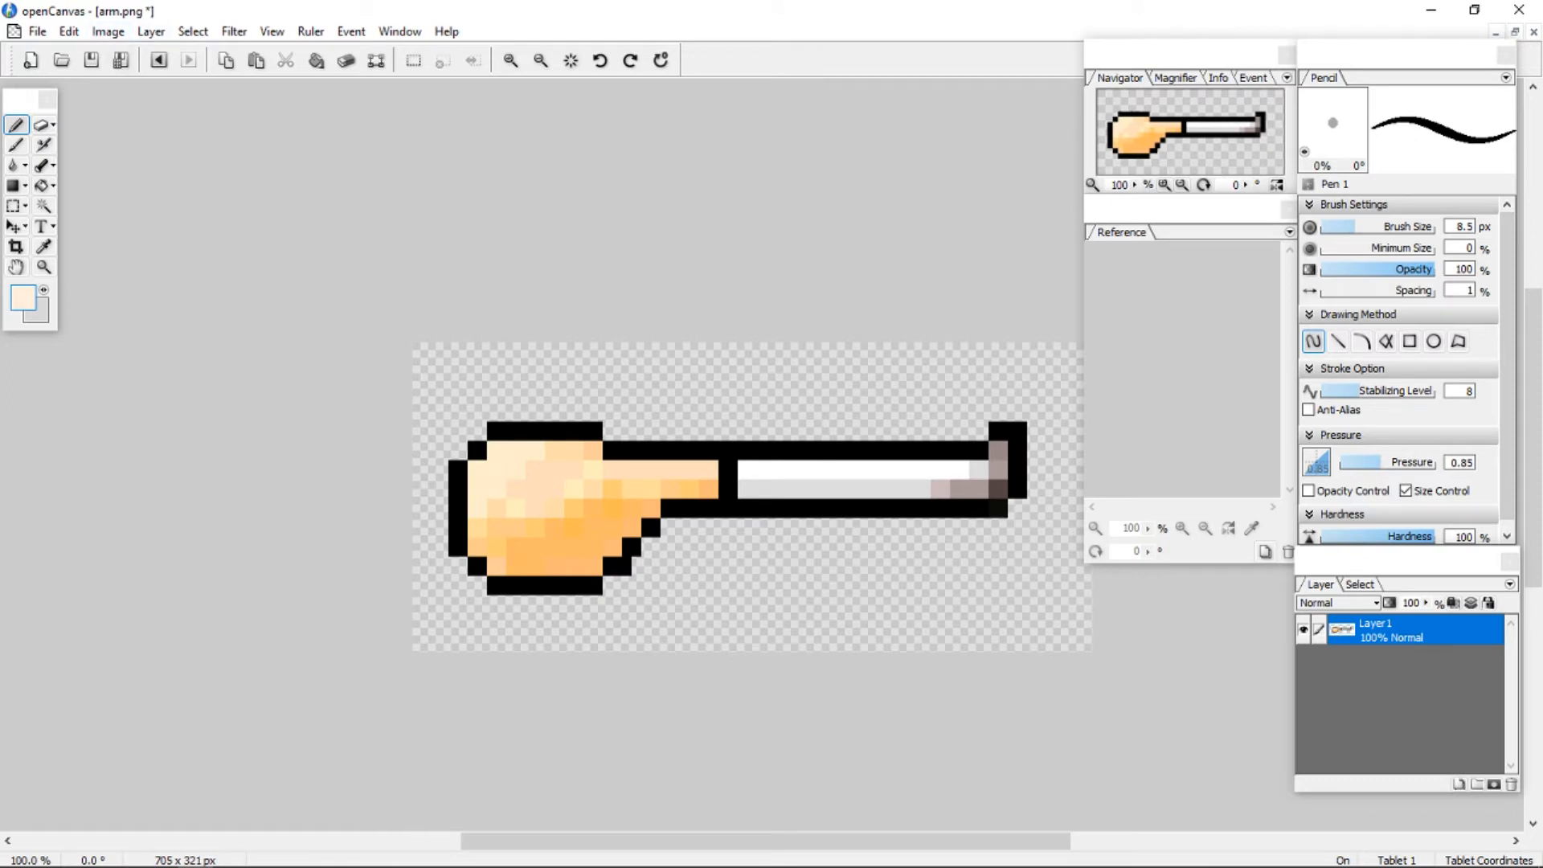
# Try copying the cookie ilbi sprite into arm.png at its original size, and undo the paste.
pyautogui.moveTo(231, 853)
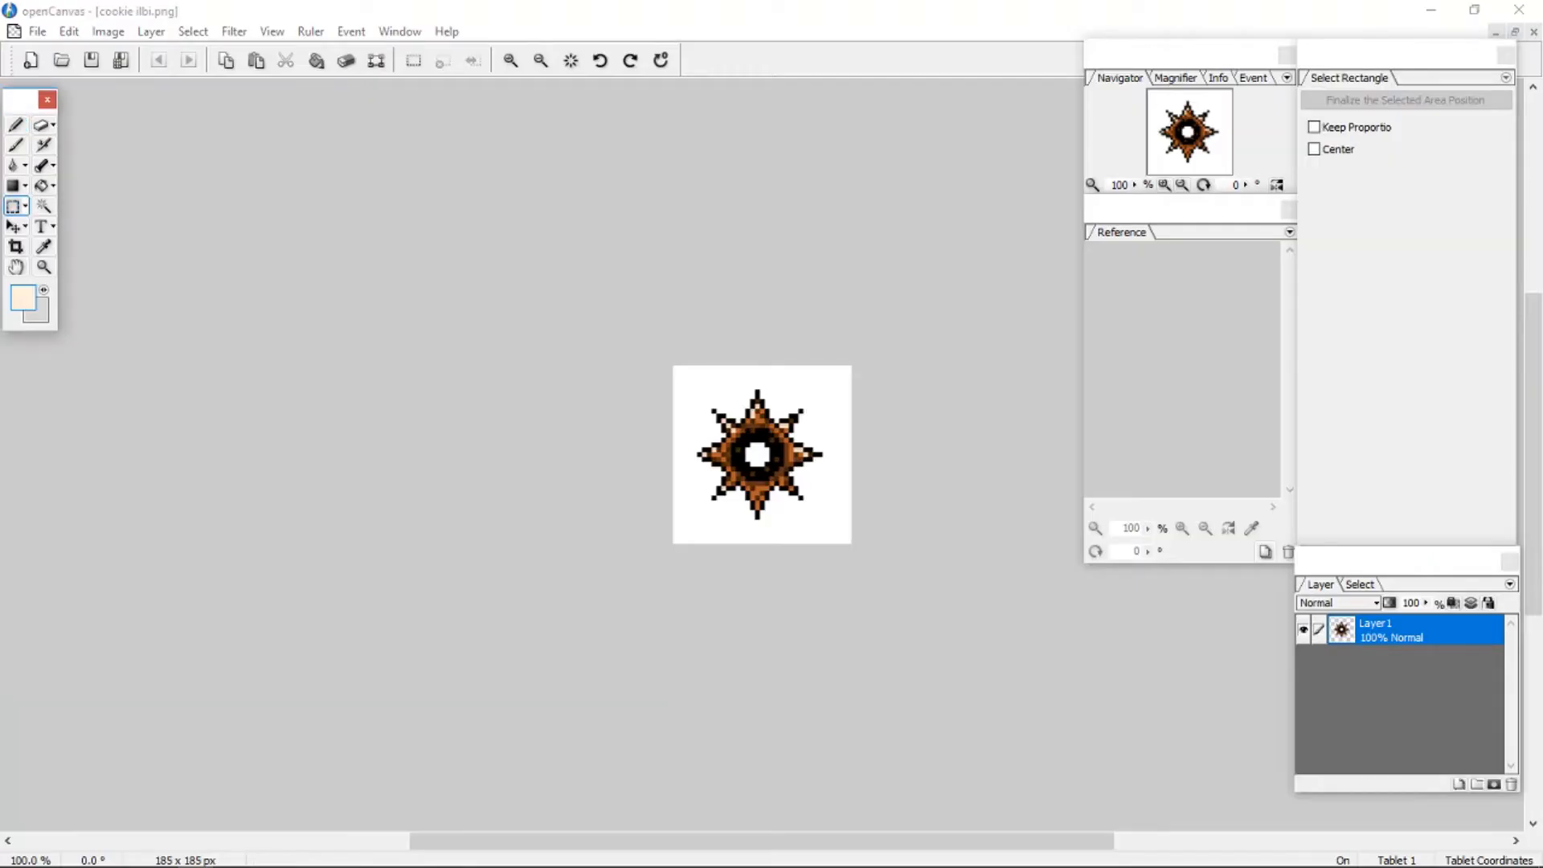
pyautogui.moveTo(687, 362); pyautogui.dragTo(852, 544)
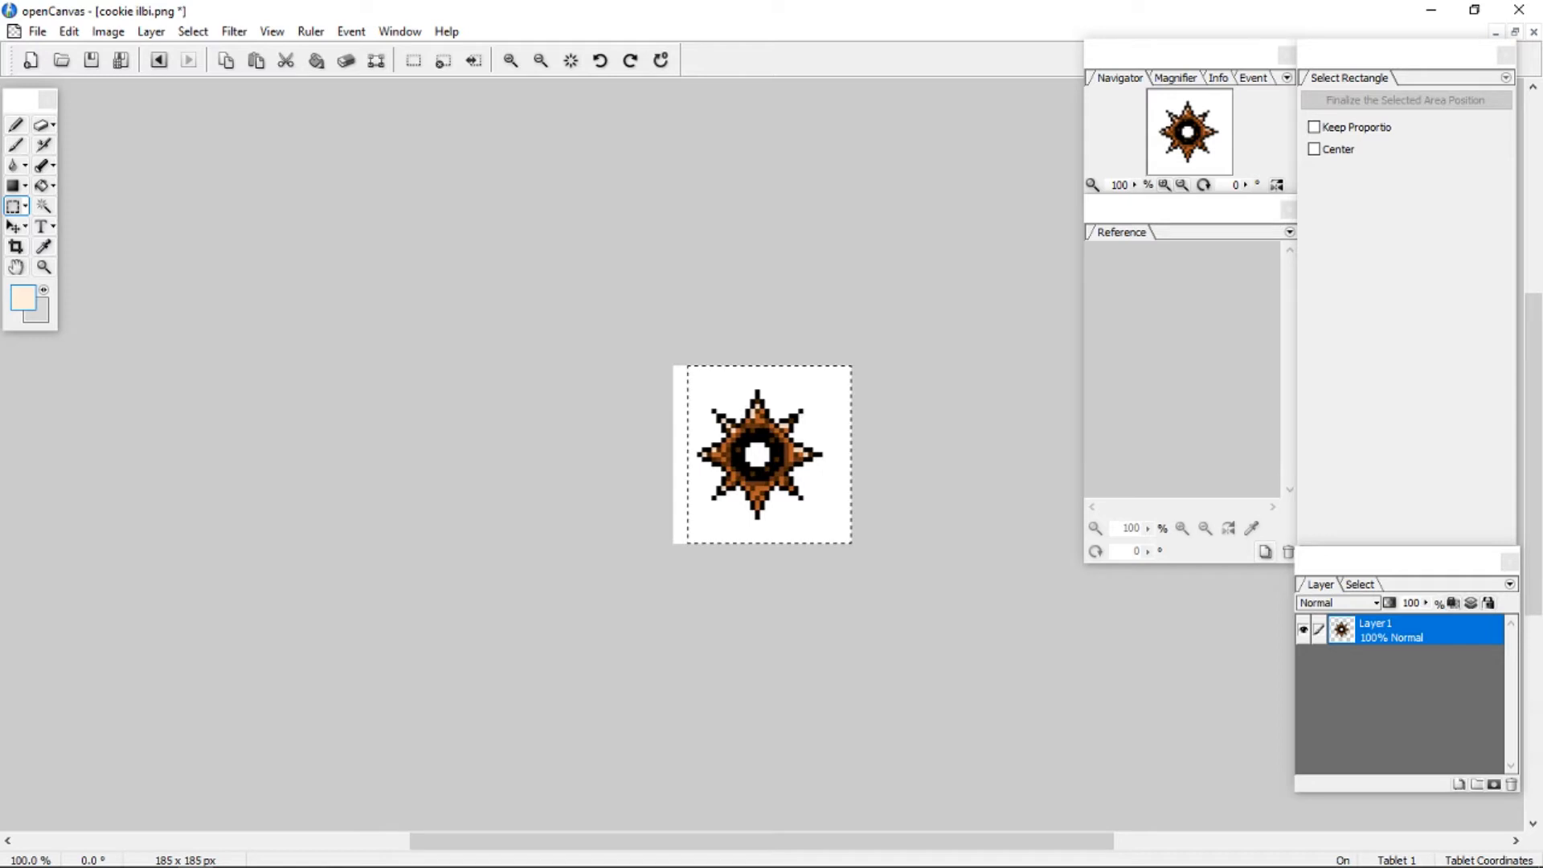
pyautogui.click(1496, 32)
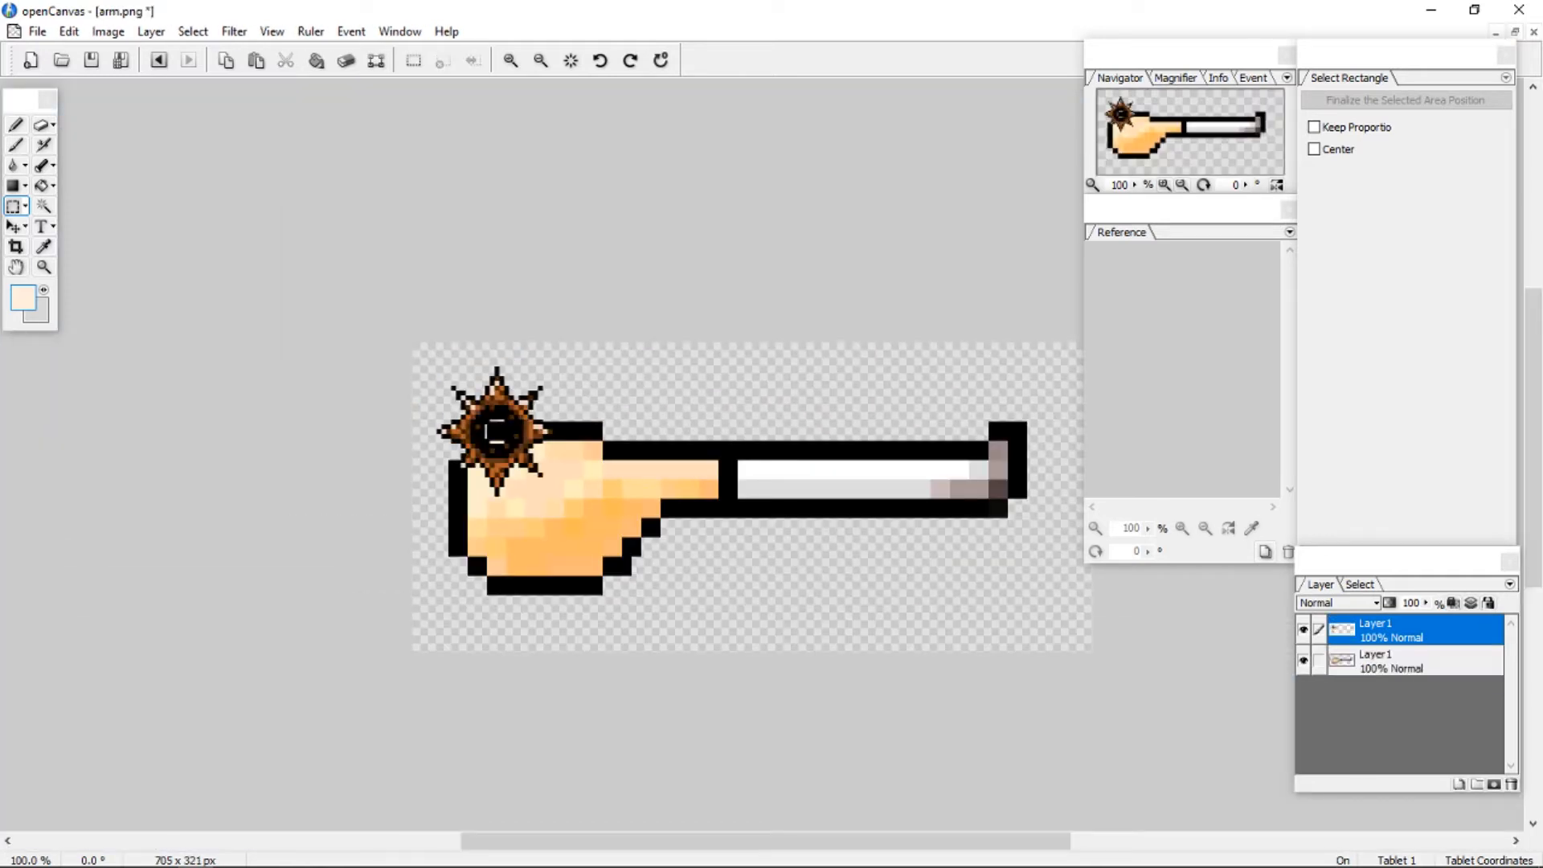
pyautogui.hotkey('ctrl', 'z')
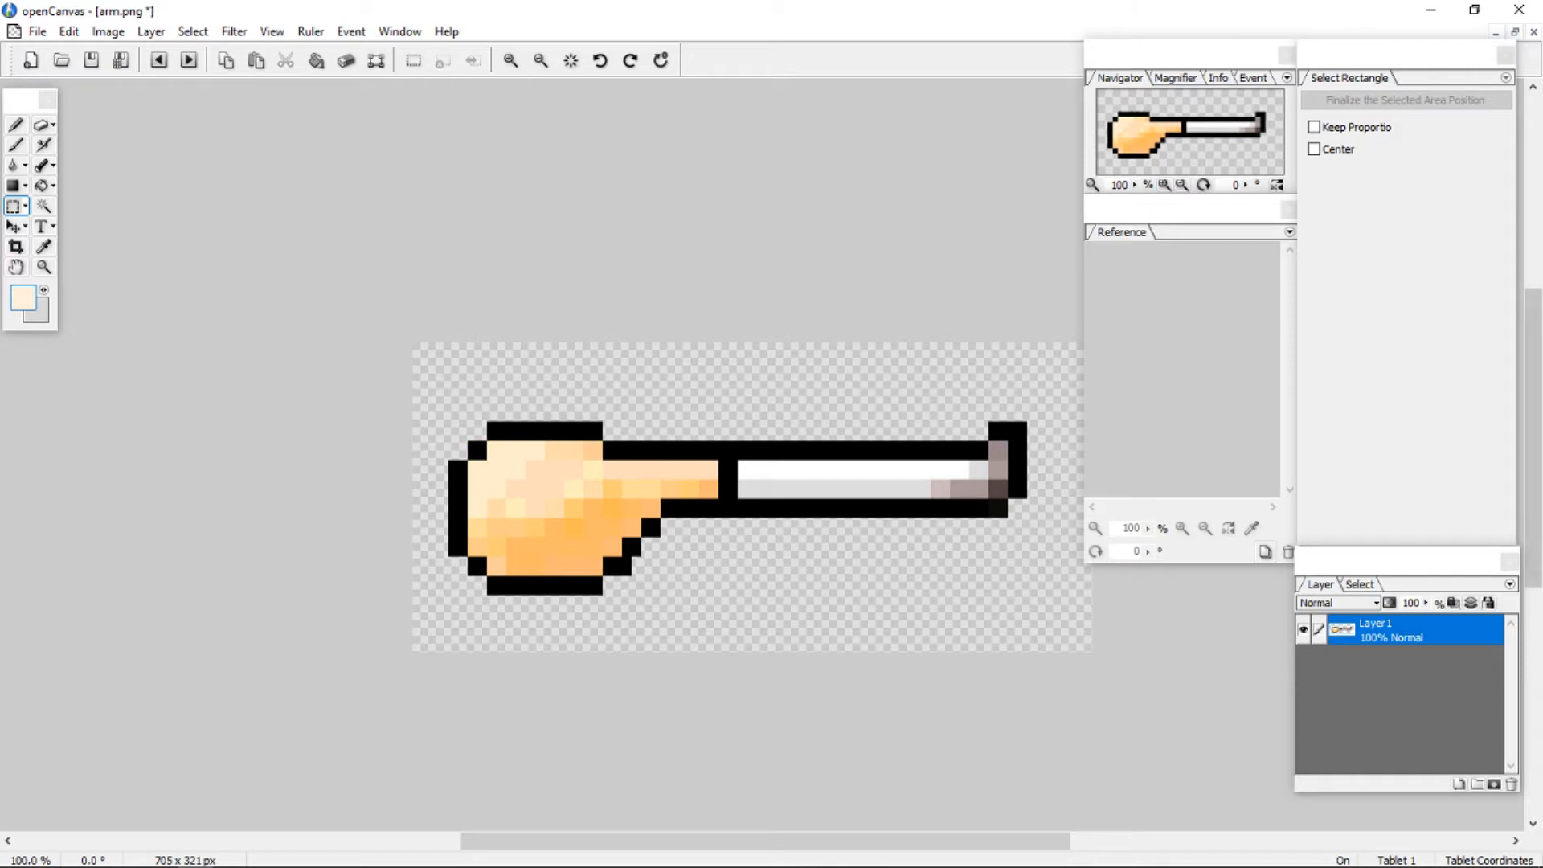
# Return to cookie ilbi.png, clear its selection and enlarge the image to 500% with constrained proportions.
pyautogui.click(1495, 32)
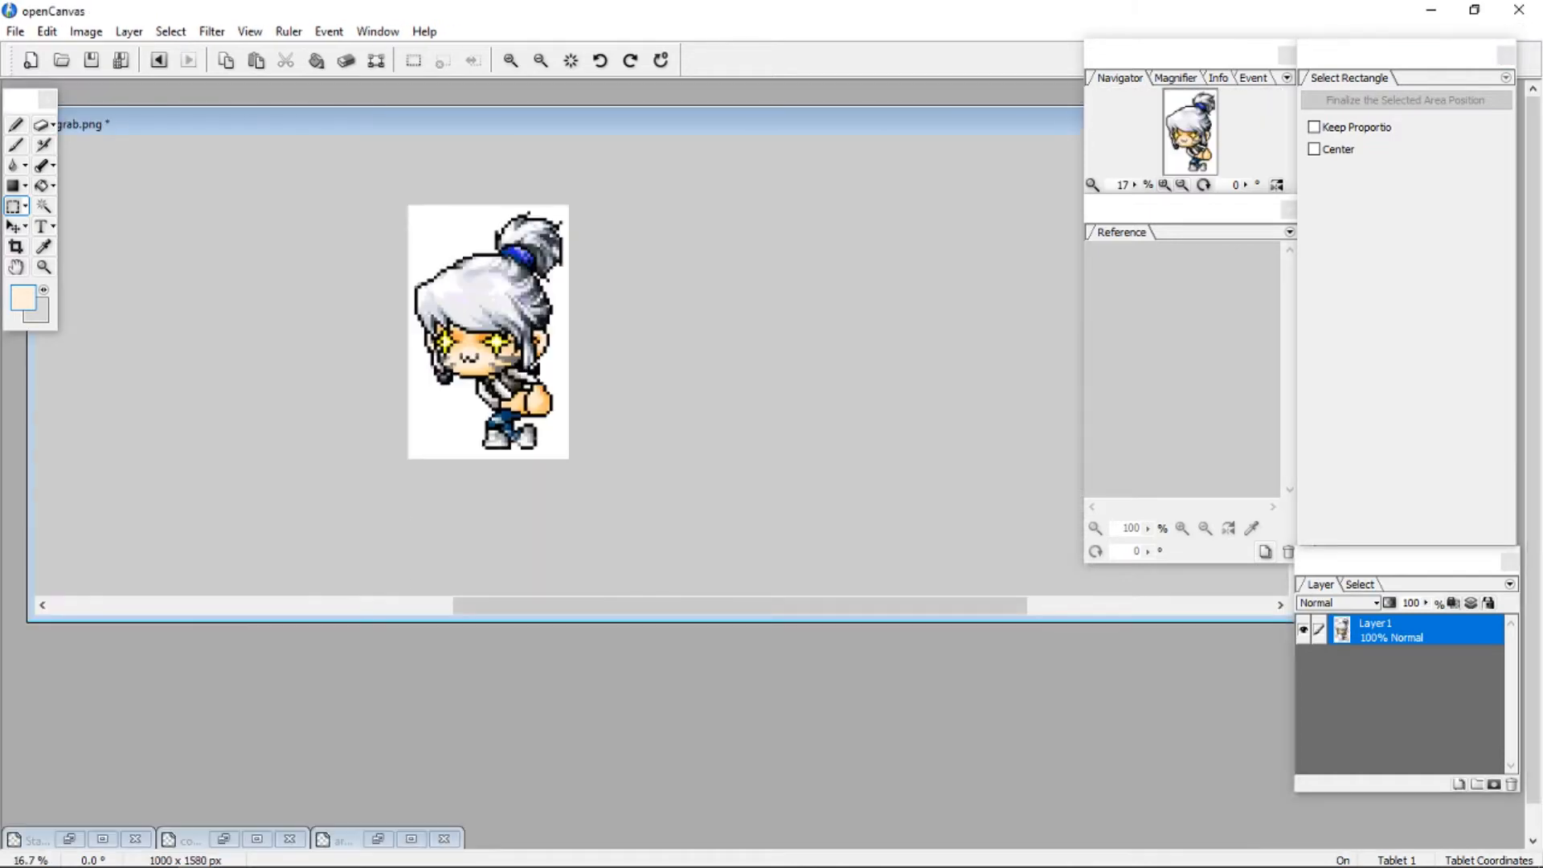
pyautogui.click(256, 838)
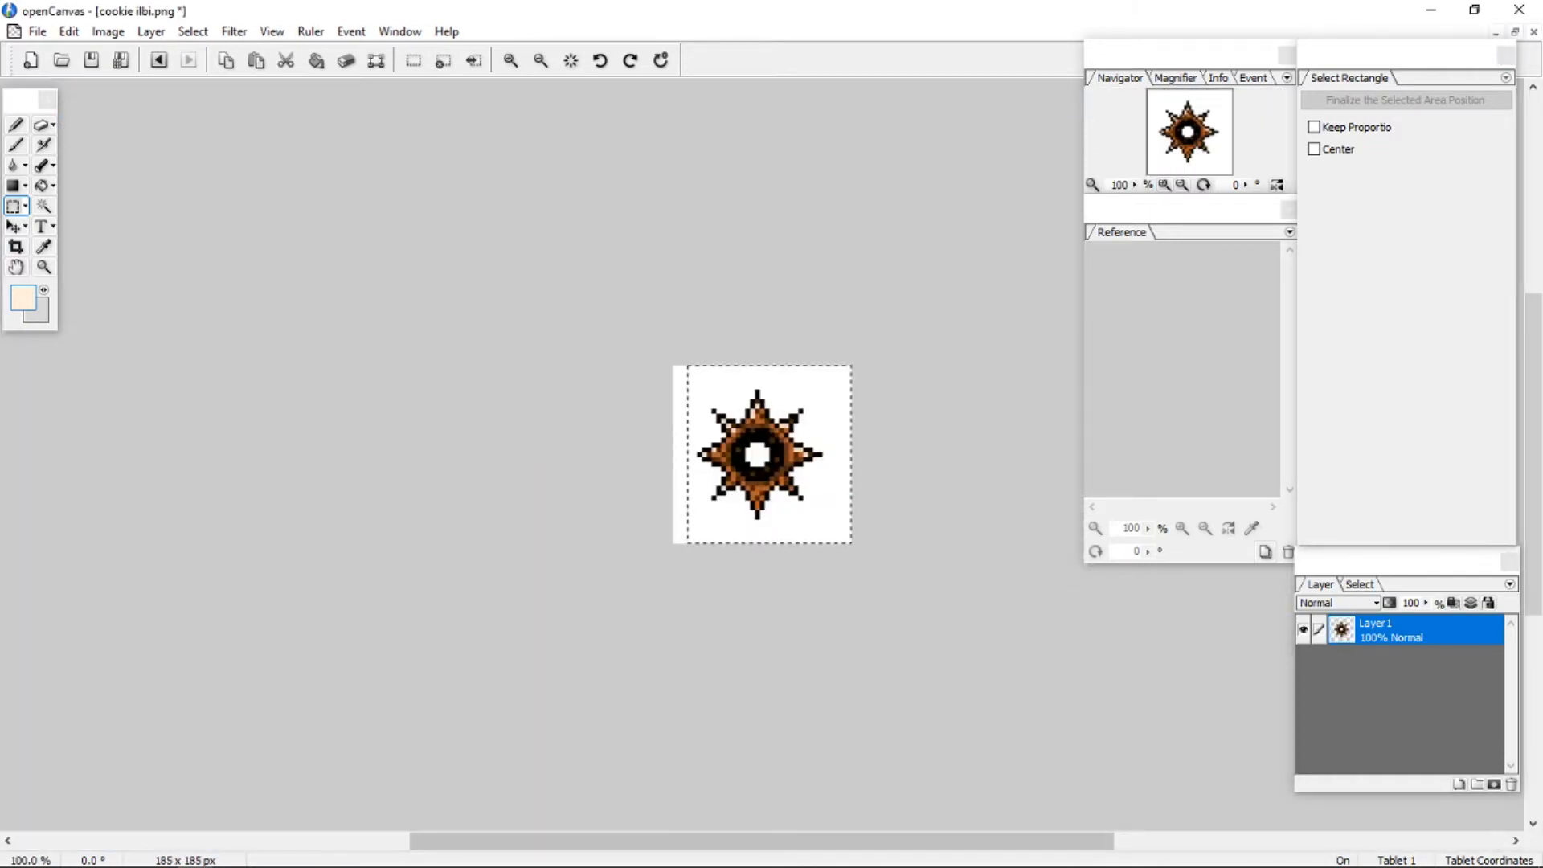
pyautogui.hotkey('ctrl', 'd')
pyautogui.click(108, 32)
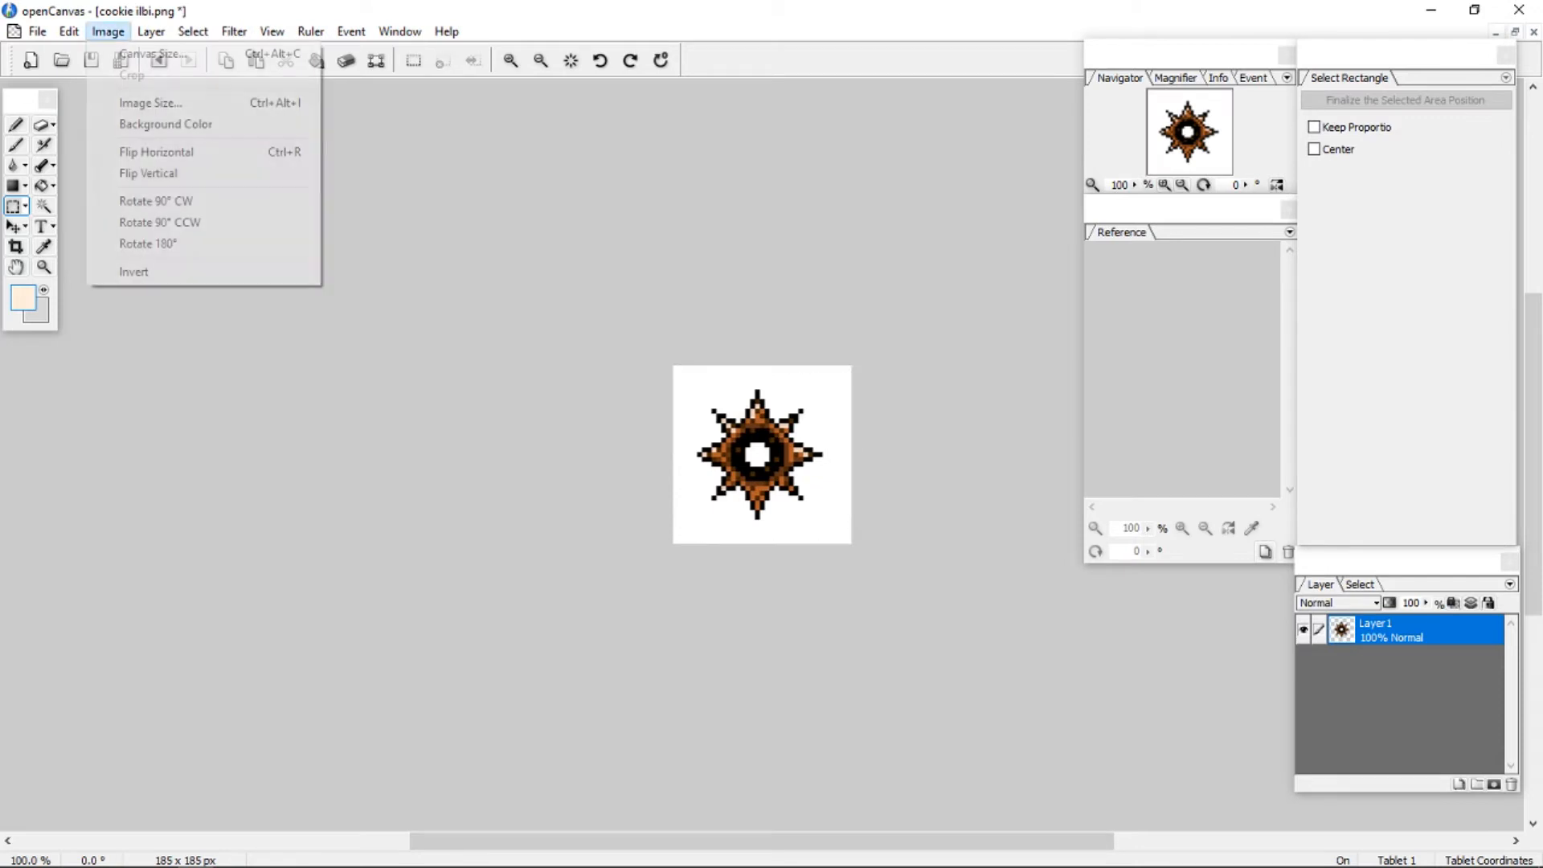
pyautogui.press('Up')
pyautogui.press('Up')
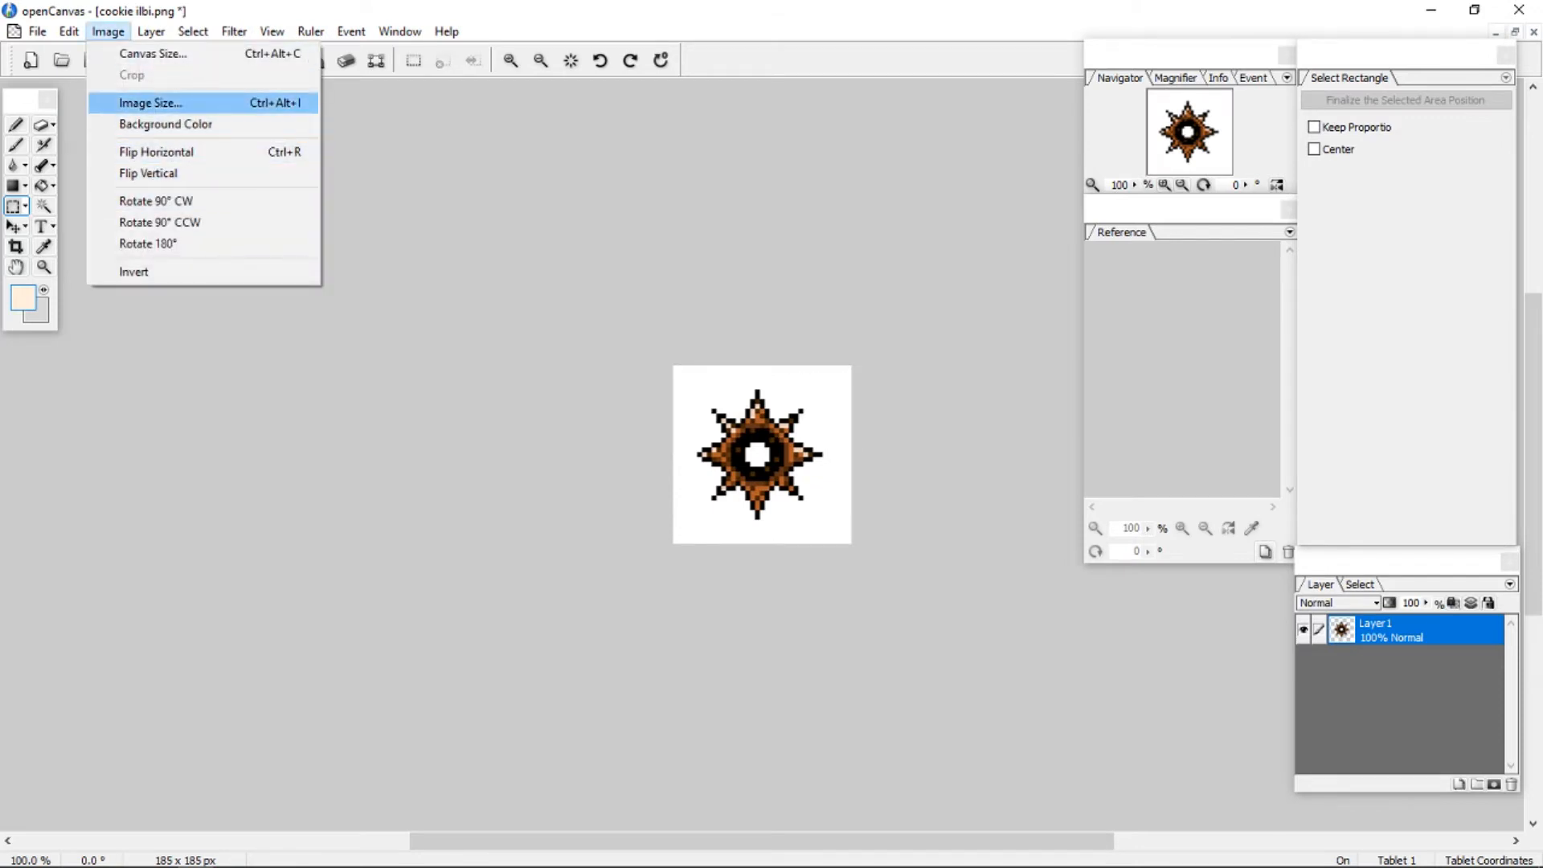
pyautogui.press('Return')
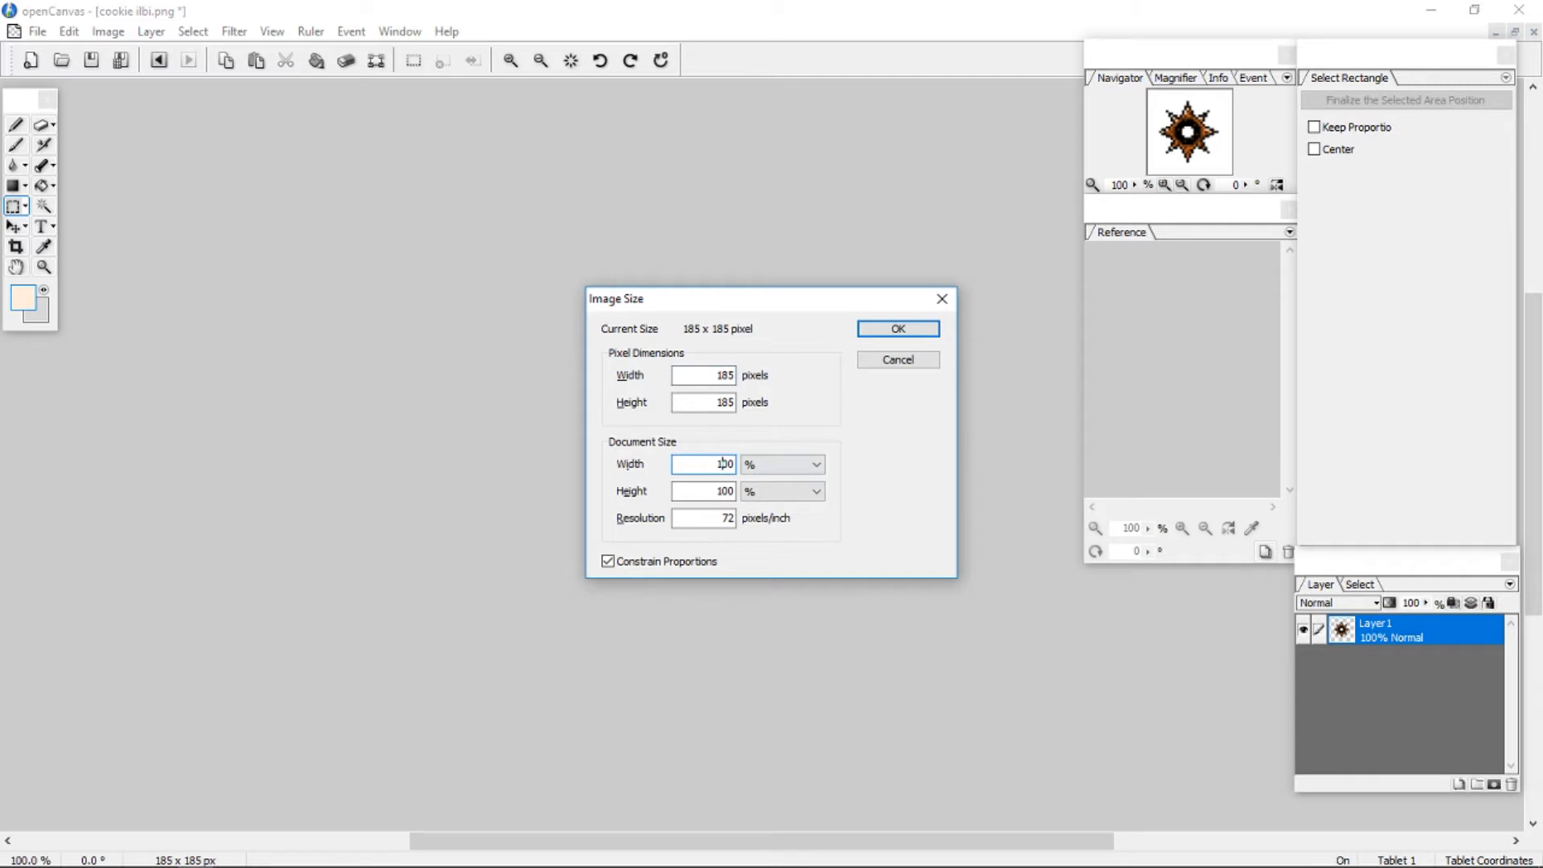
pyautogui.write('500')
pyautogui.press('Return')
# Select a rectangle around the whole enlarged cookie ilbi and copy it.
pyautogui.hotkey('ctrl', '-')
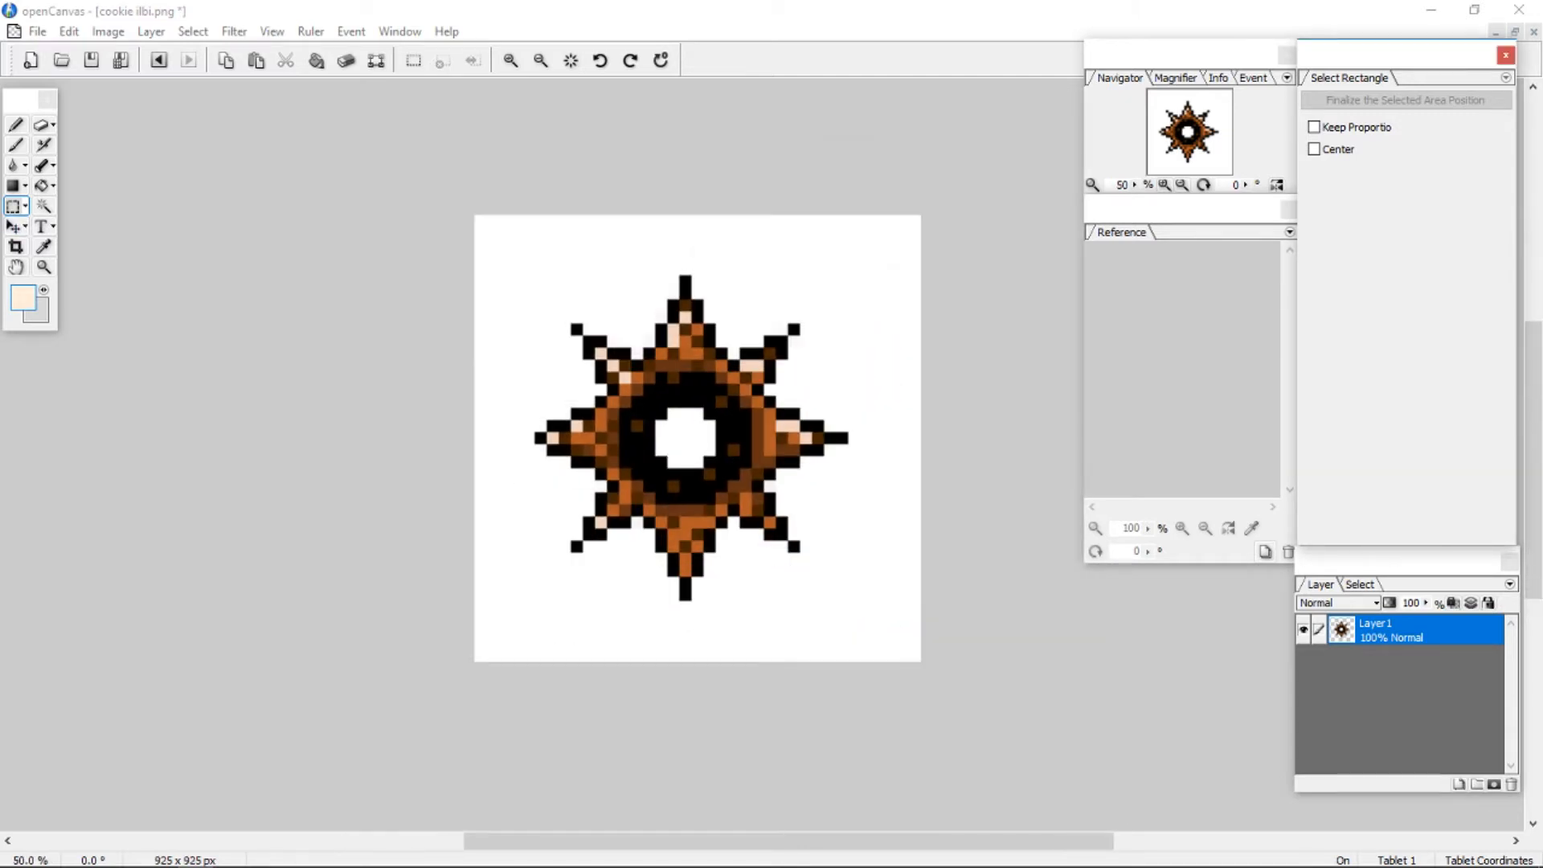
pyautogui.moveTo(474, 219); pyautogui.dragTo(912, 659)
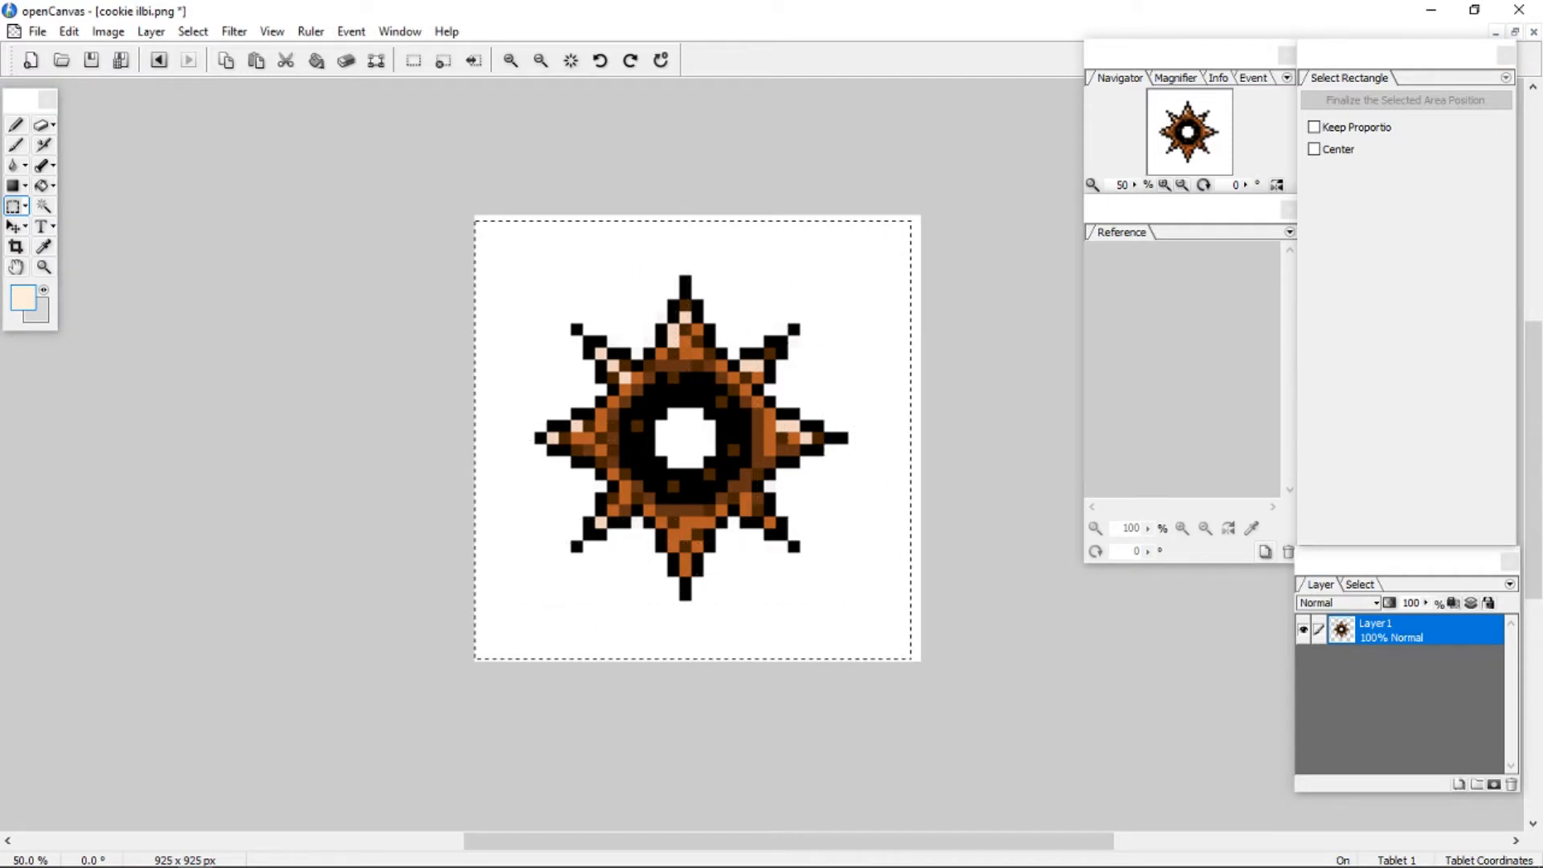
pyautogui.hotkey('ctrl', 'c')
# Try pasting the copied cookie ilbi into grab.png, and close that image.
pyautogui.hotkey('ctrl', 'Tab')
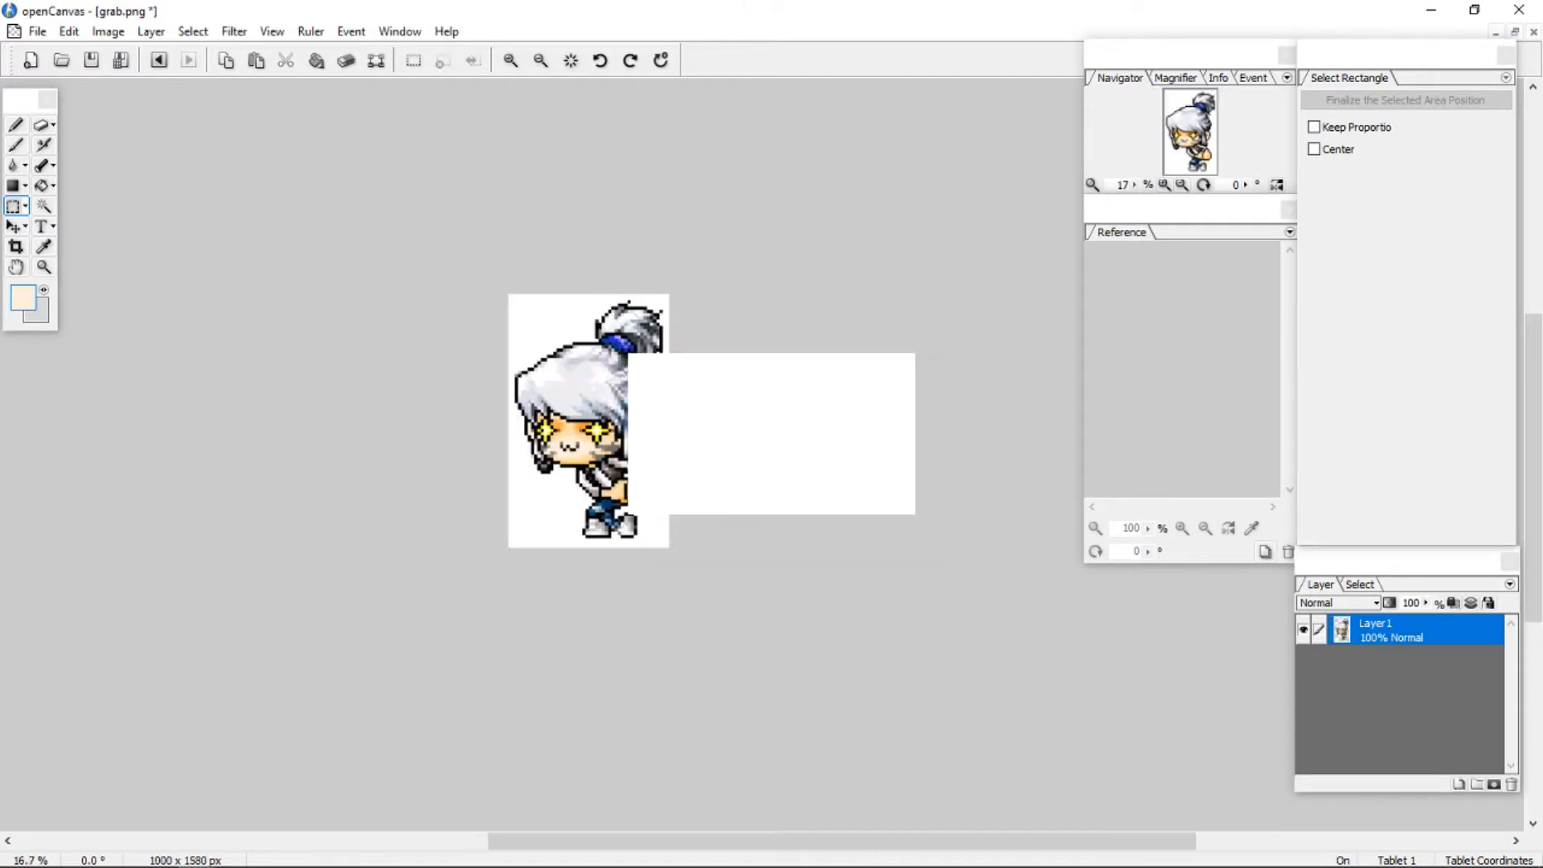
pyautogui.hotkey('ctrl', 'v')
pyautogui.click(1533, 31)
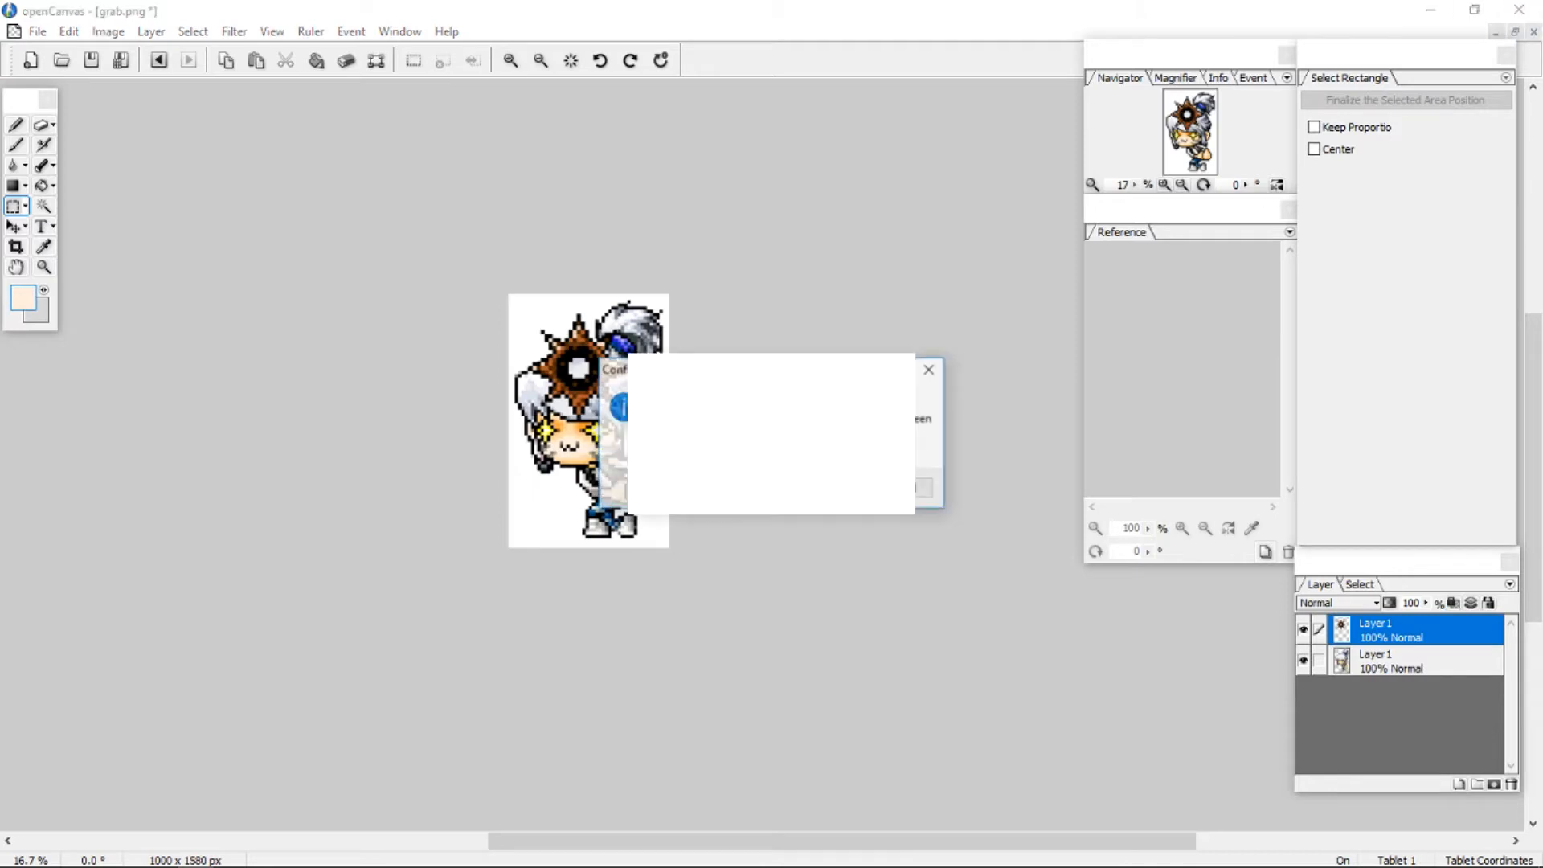
pyautogui.click(836, 488)
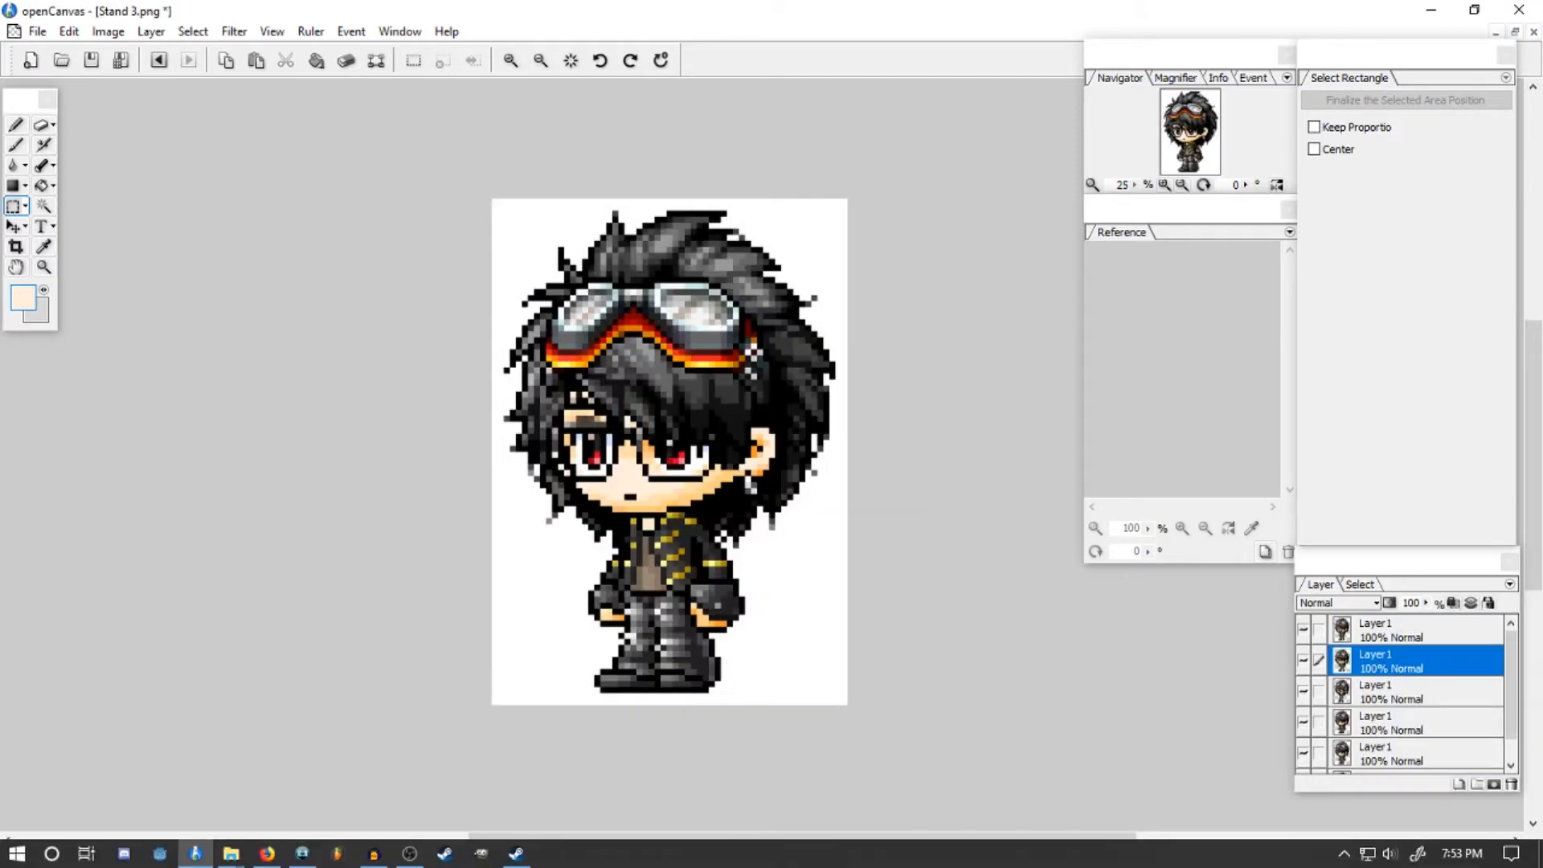
# Paste the enlarged cookie ilbi into arm.png, move it over the hand with Free Transform and place its layer beneath the arm.
pyautogui.click(1496, 31)
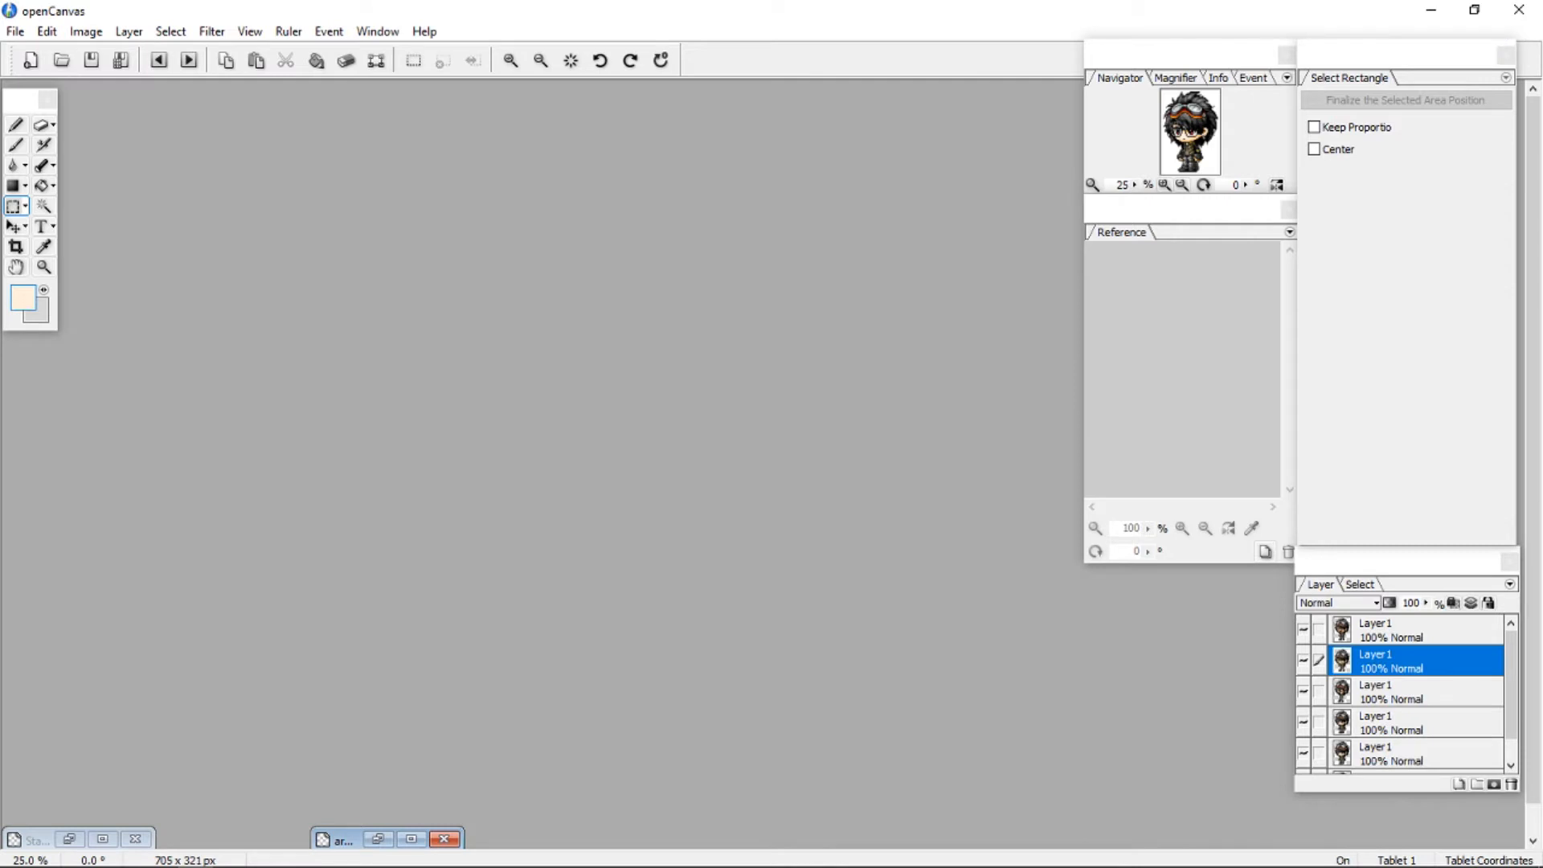
pyautogui.click(411, 839)
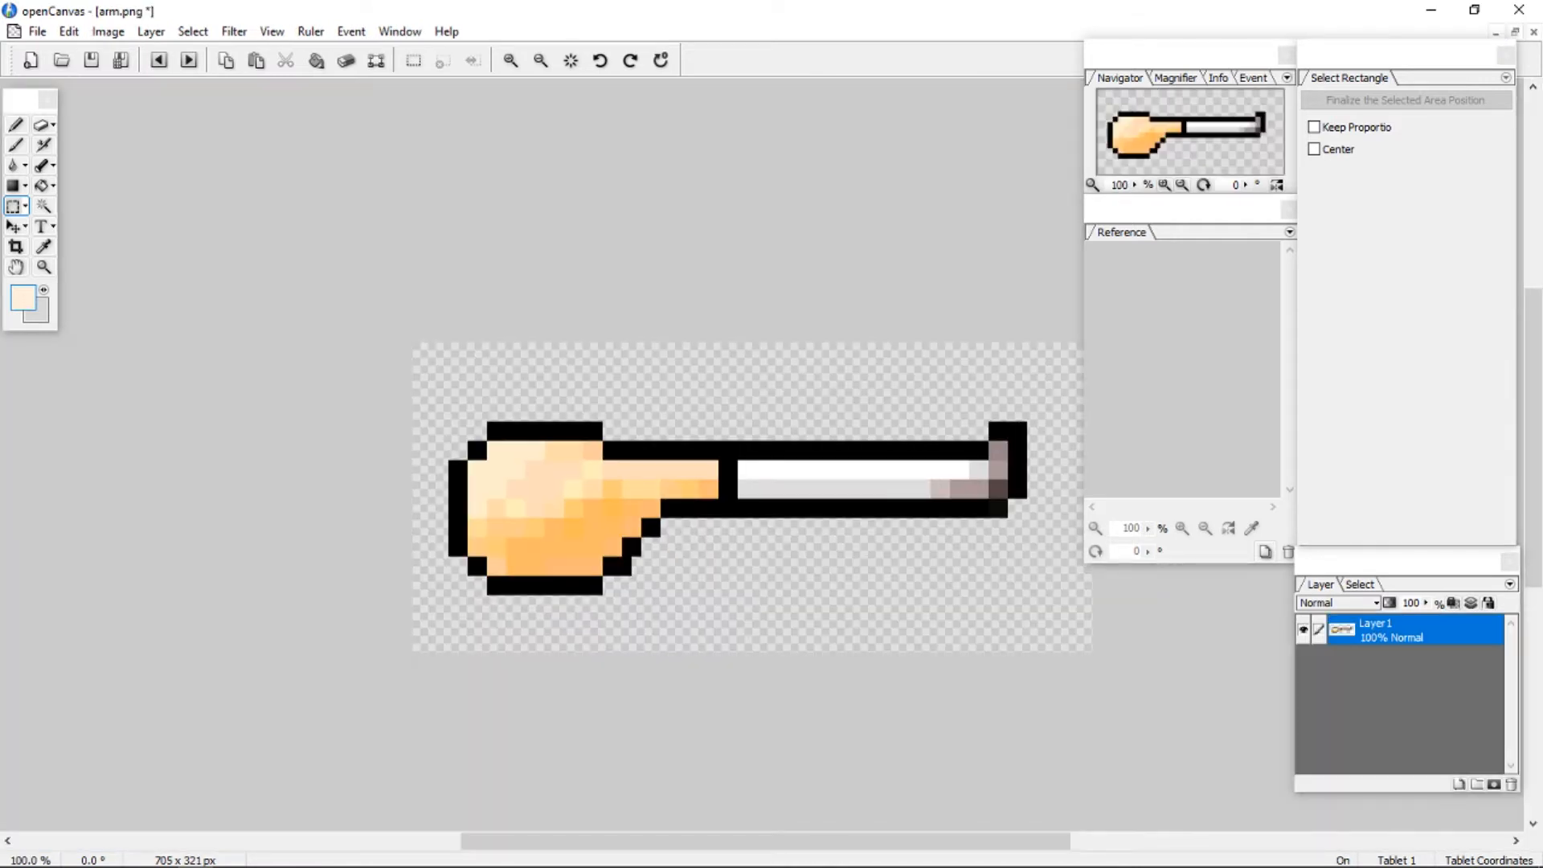
pyautogui.hotkey('ctrl', 'v')
pyautogui.click(375, 61)
pyautogui.moveTo(804, 602); pyautogui.dragTo(377, 311)
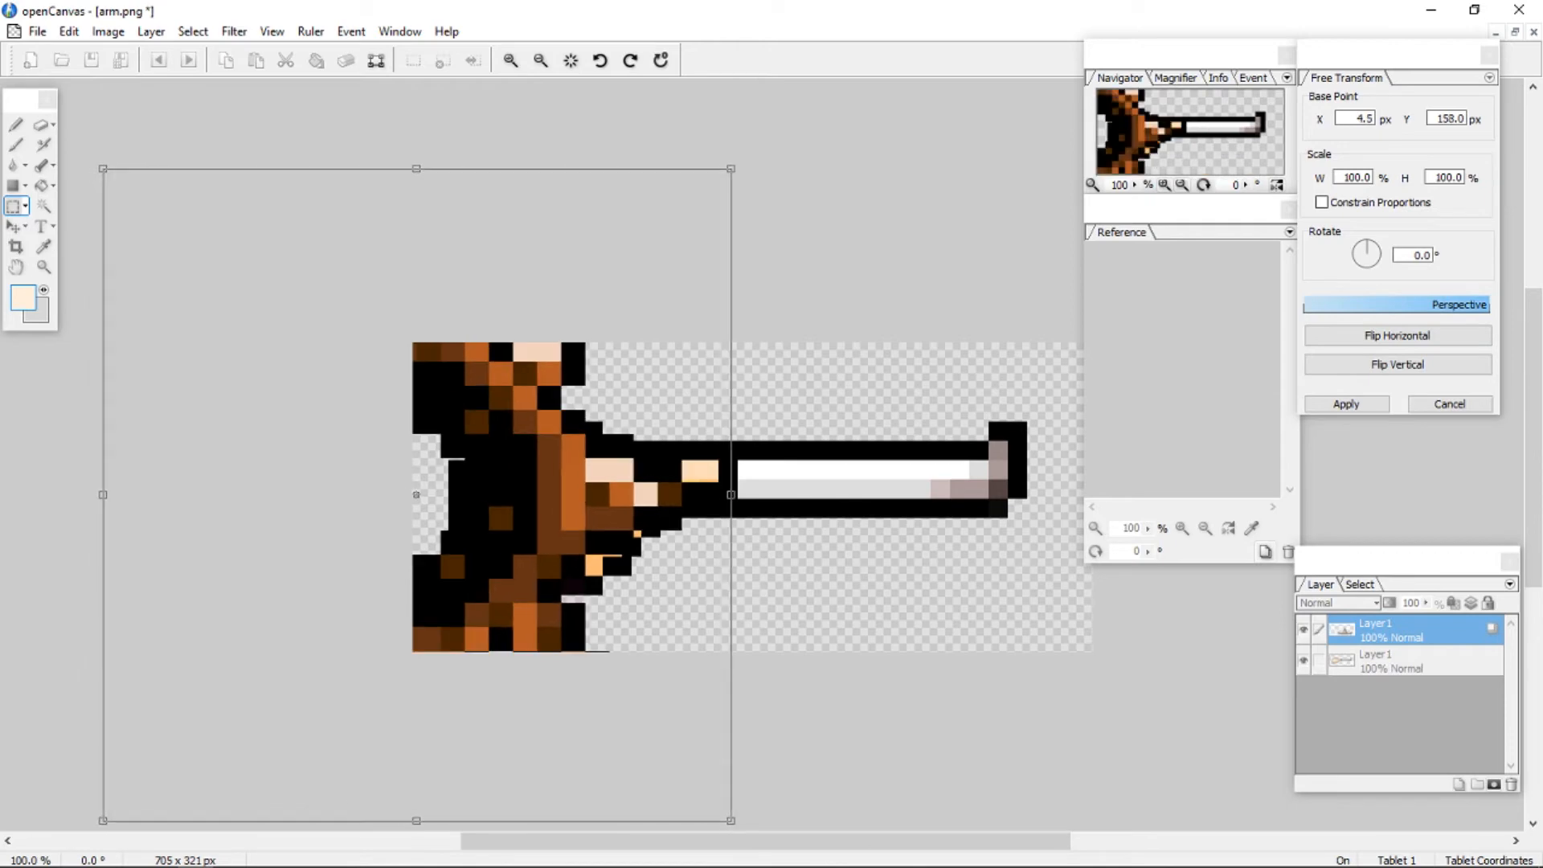
pyautogui.click(1346, 404)
pyautogui.moveTo(1395, 661); pyautogui.dragTo(1395, 624)
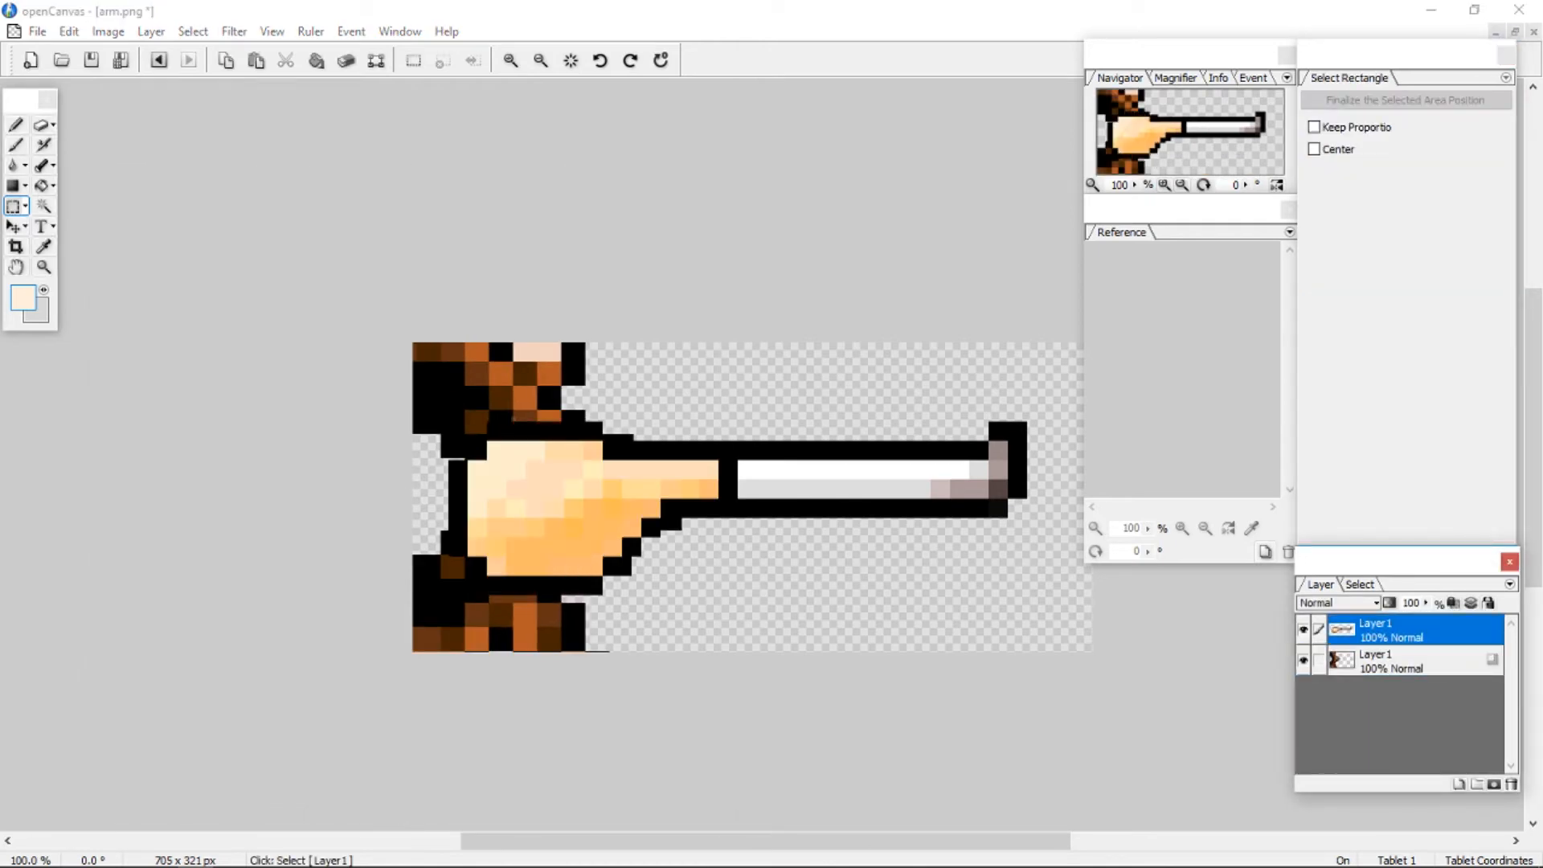
# Enlarge the arm.png canvas to 1410 x 642 pixels, keeping the artwork anchored at the center.
pyautogui.click(108, 32)
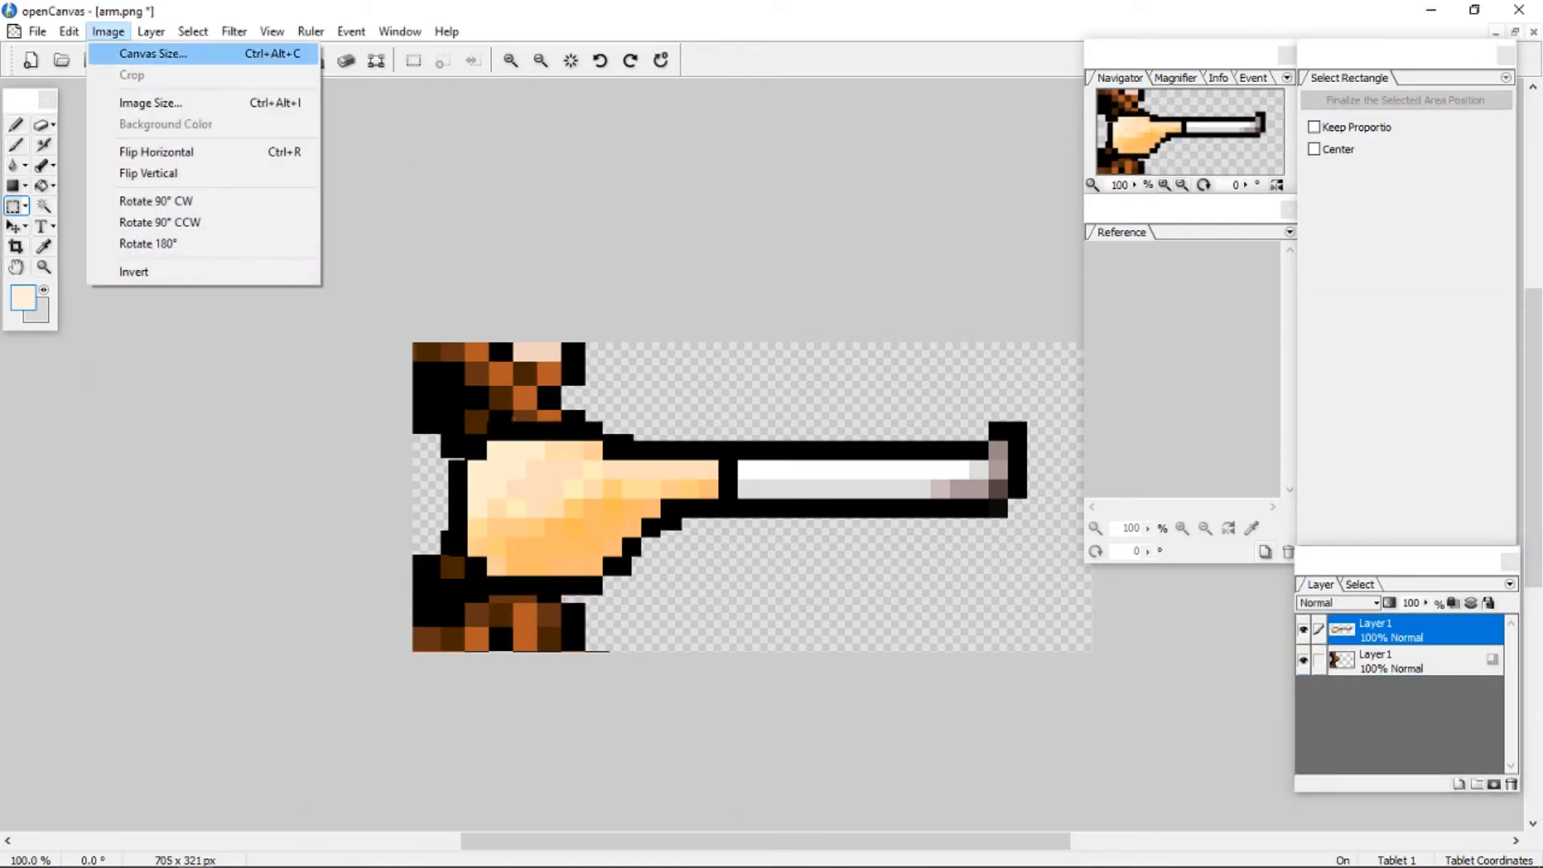
pyautogui.click(129, 51)
pyautogui.write('814')
pyautogui.write('10')
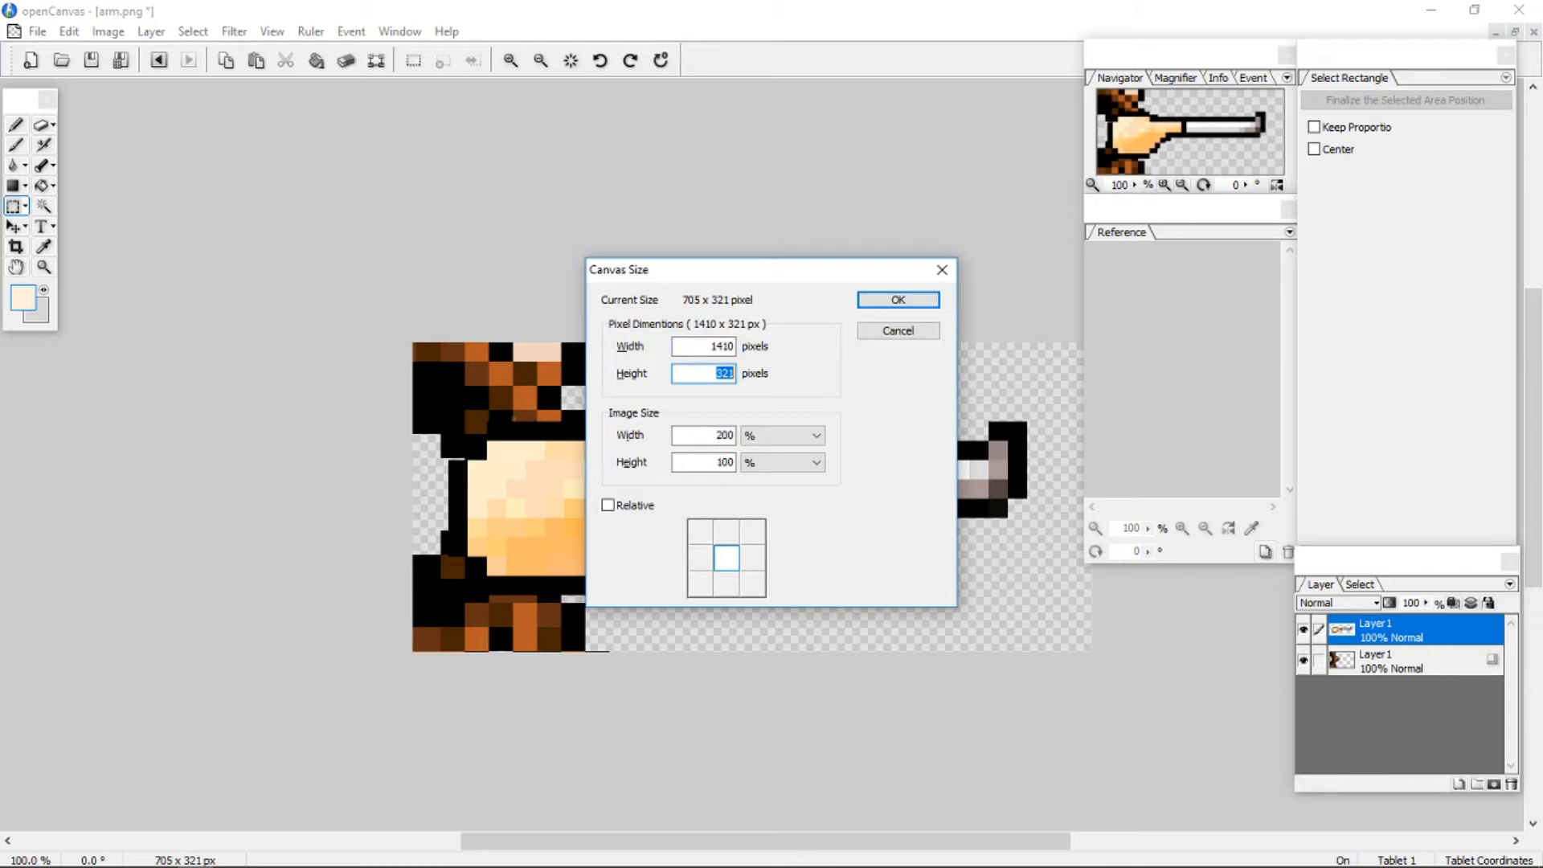
pyautogui.write('642')
pyautogui.press('Return')
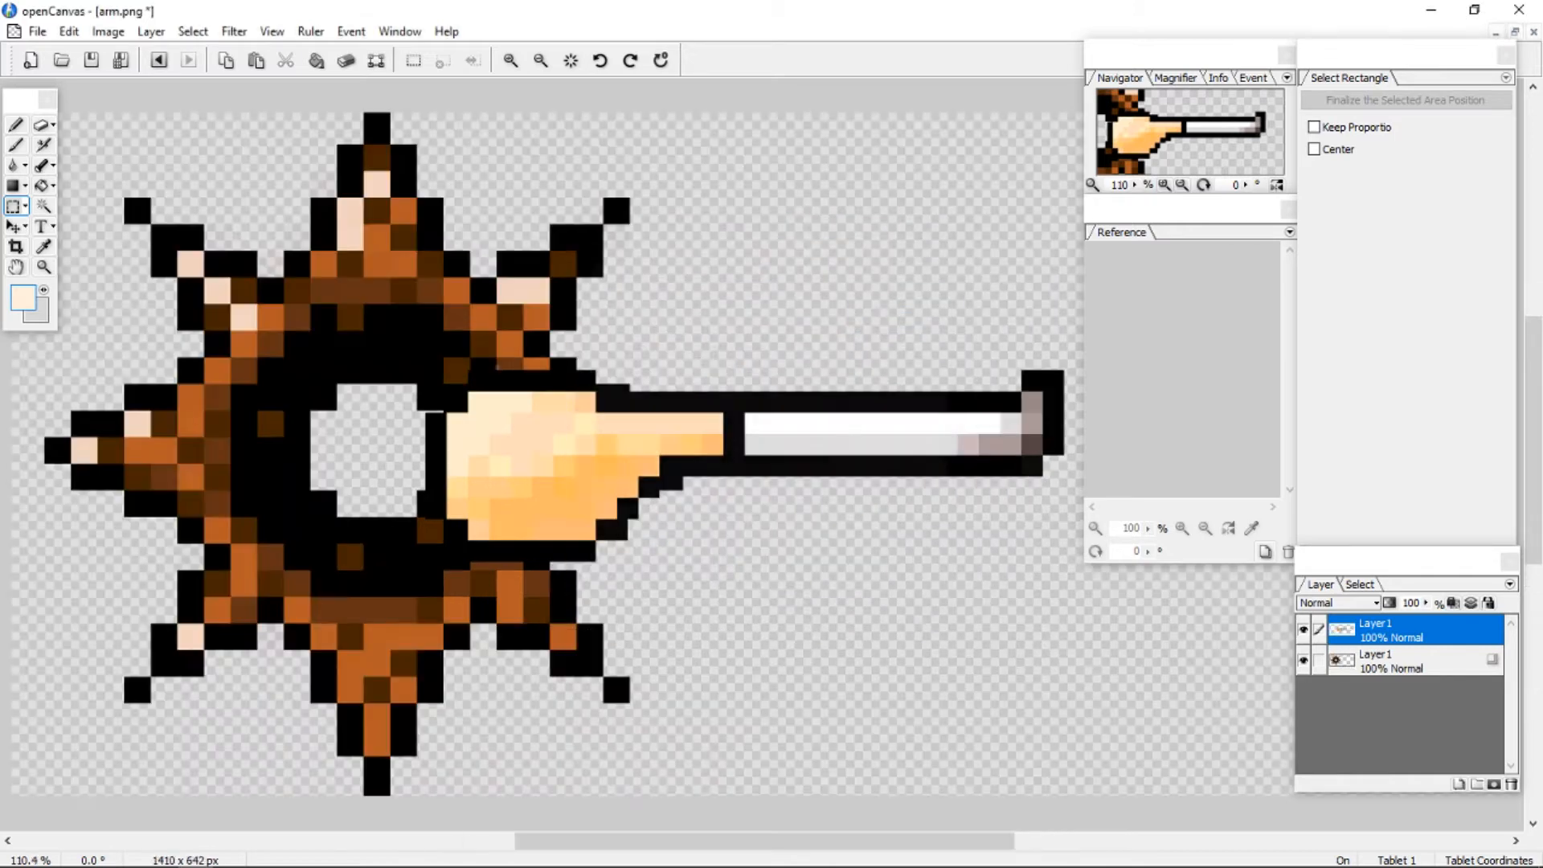
pyautogui.scroll(-4, 679, 429)
pyautogui.scroll(2, 708, 391)
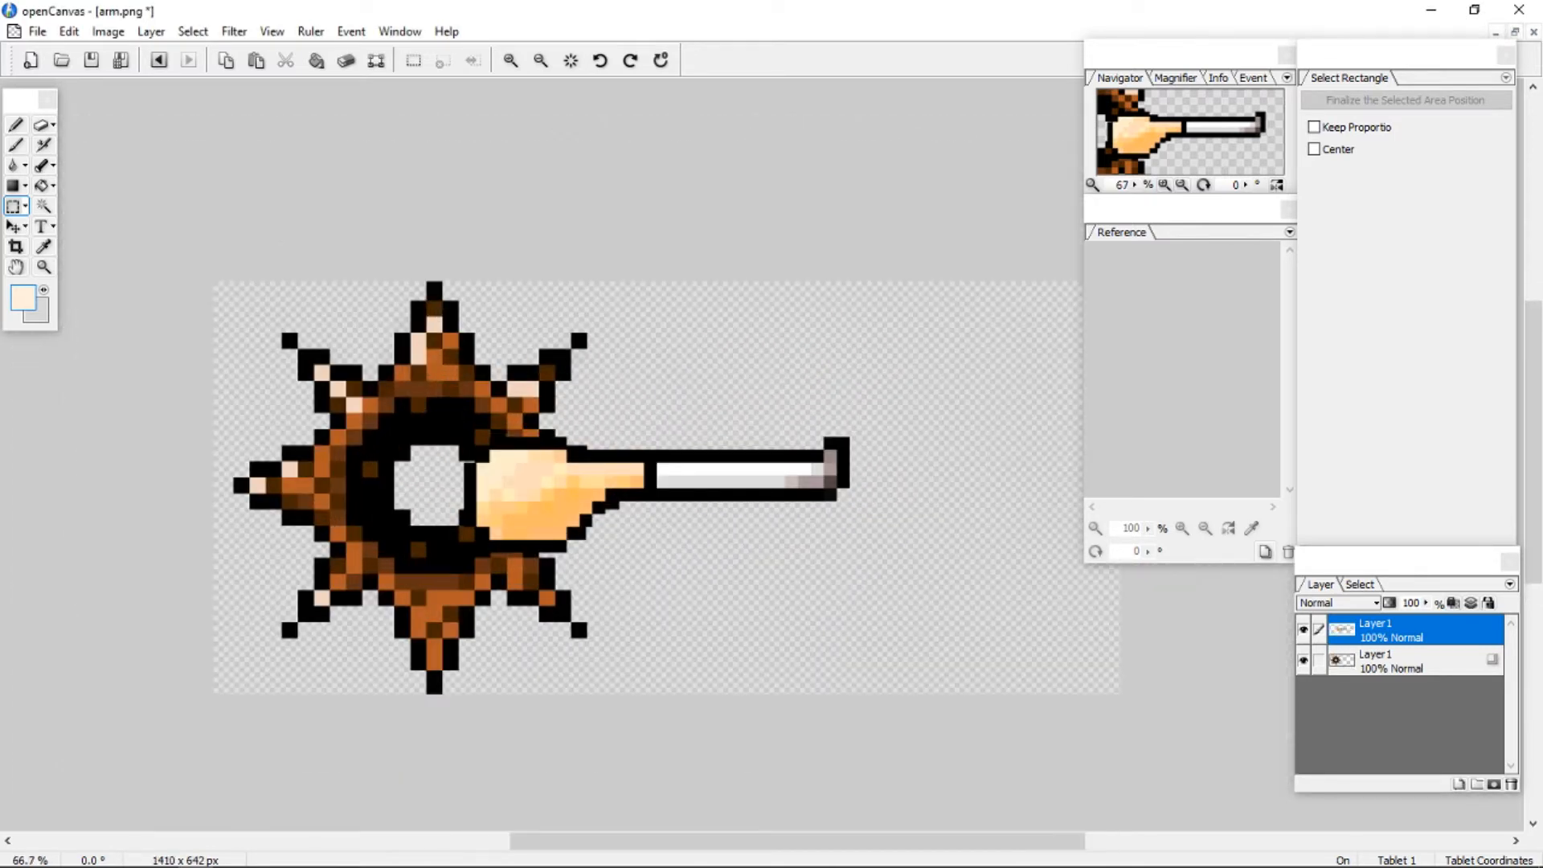
# Free Transform the cookie ilbi layer, shrinking and slightly rotating it so it sits behind the upper edge of the fist.
pyautogui.click(1406, 661)
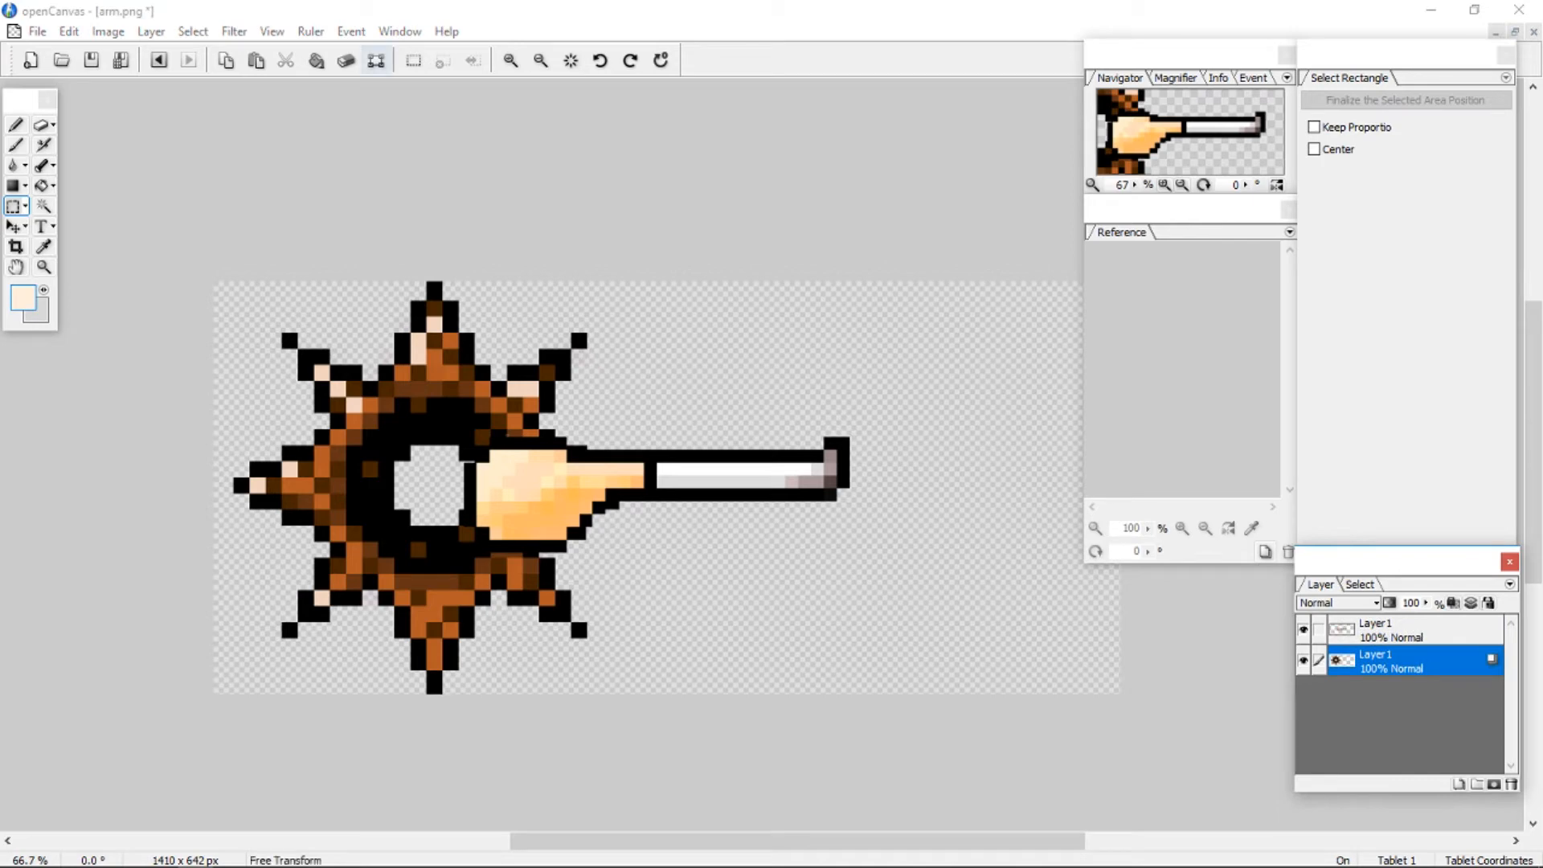
pyautogui.click(376, 60)
pyautogui.moveTo(651, 703); pyautogui.dragTo(491, 500)
pyautogui.moveTo(410, 417); pyautogui.dragTo(528, 470)
pyautogui.moveTo(609, 436); pyautogui.dragTo(528, 418)
pyautogui.moveTo(627, 338); pyautogui.dragTo(637, 361)
pyautogui.click(1346, 404)
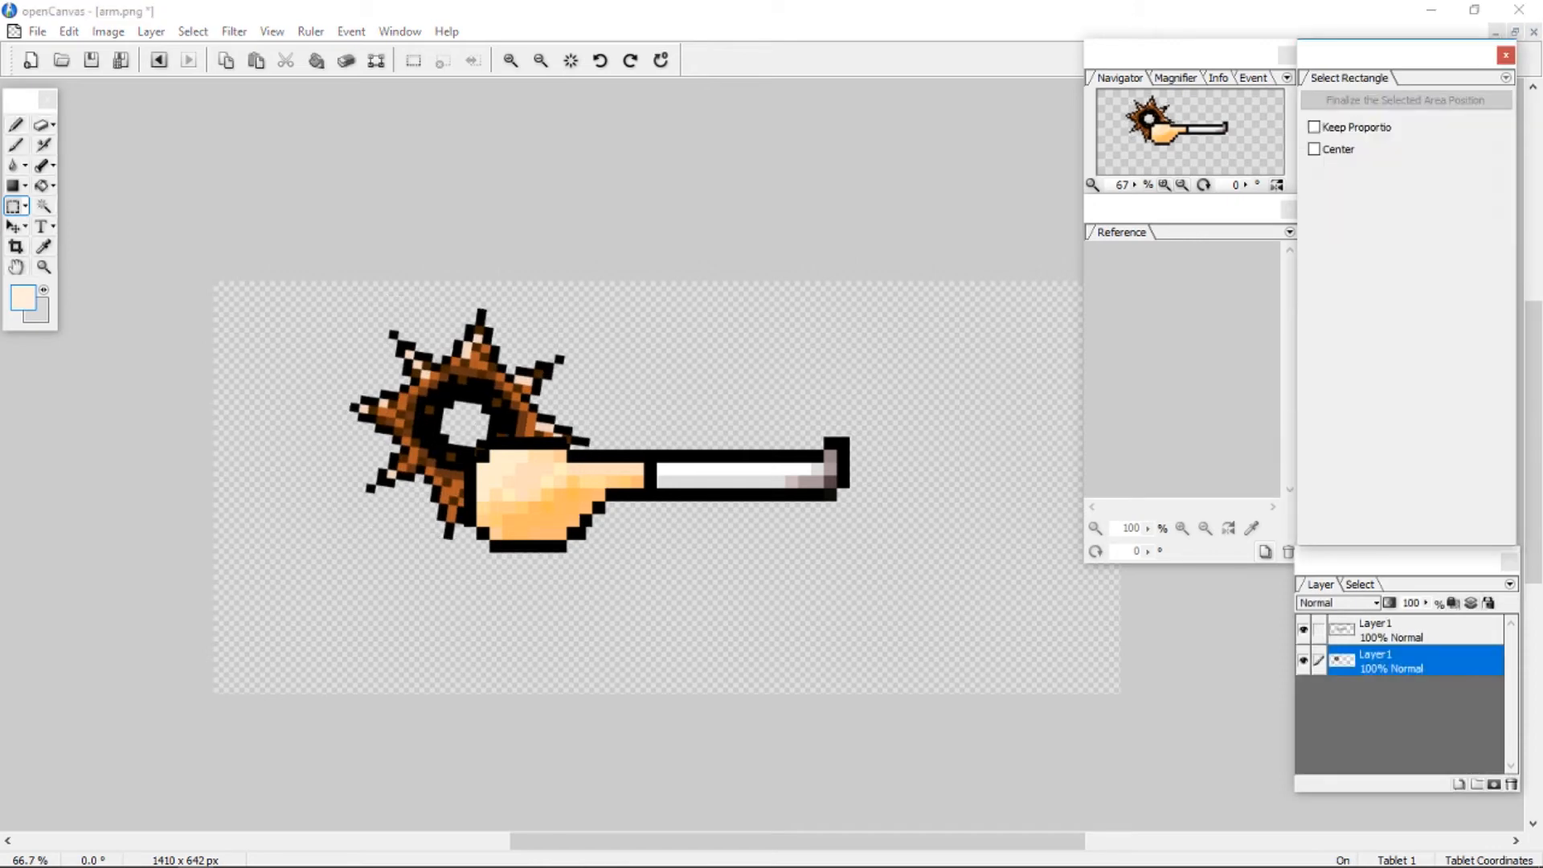
pyautogui.scroll(-1, 390, 430)
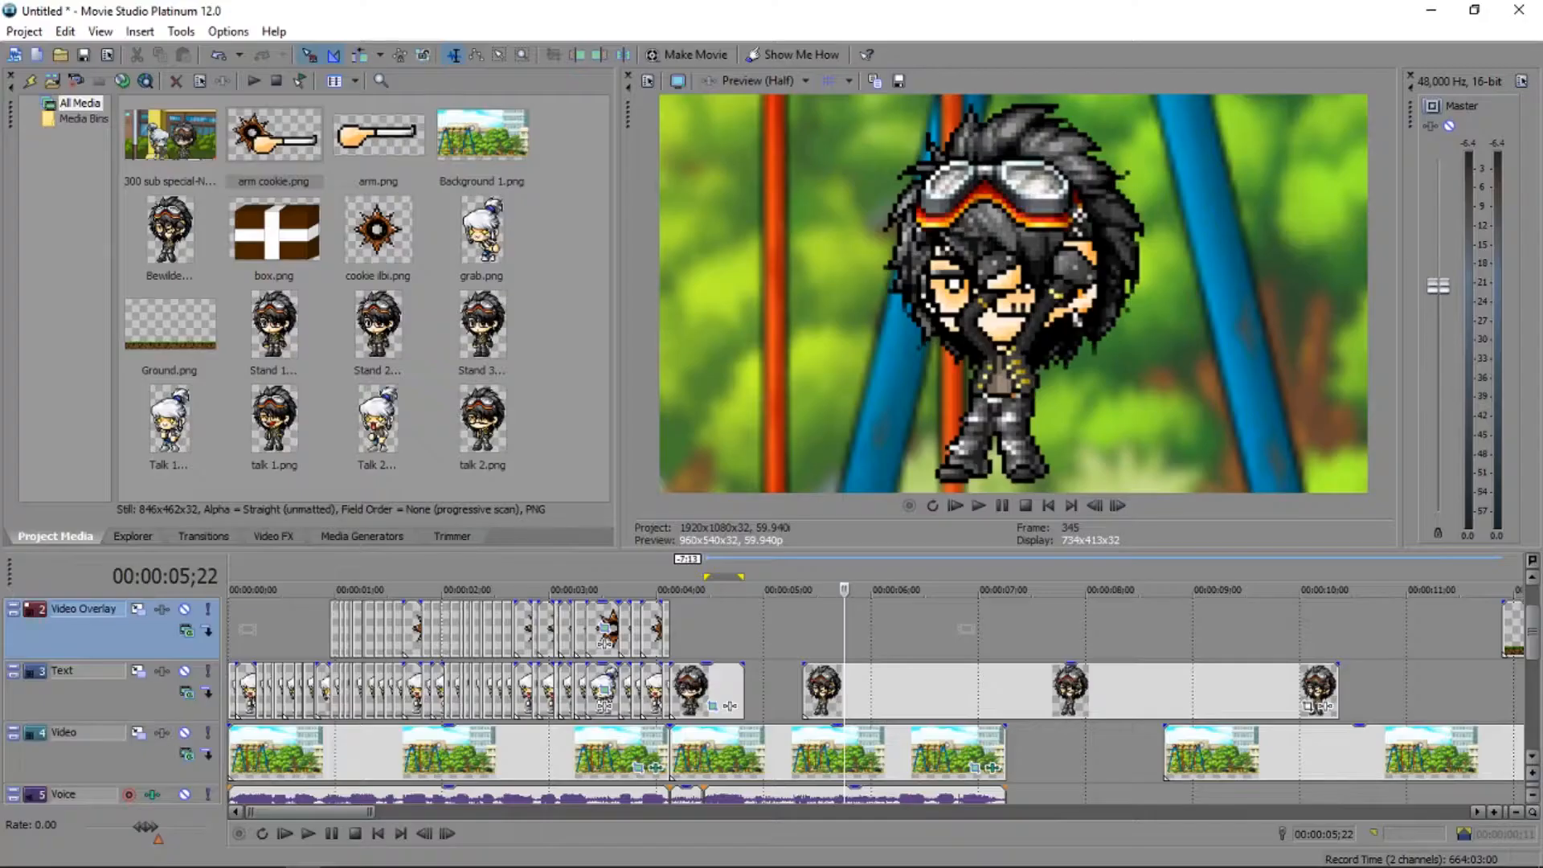
# Add arm cookie.png to the Video Overlay track after the 4-second mark and trim its end to the end of the Text event below.
pyautogui.moveTo(274, 137); pyautogui.dragTo(763, 629)
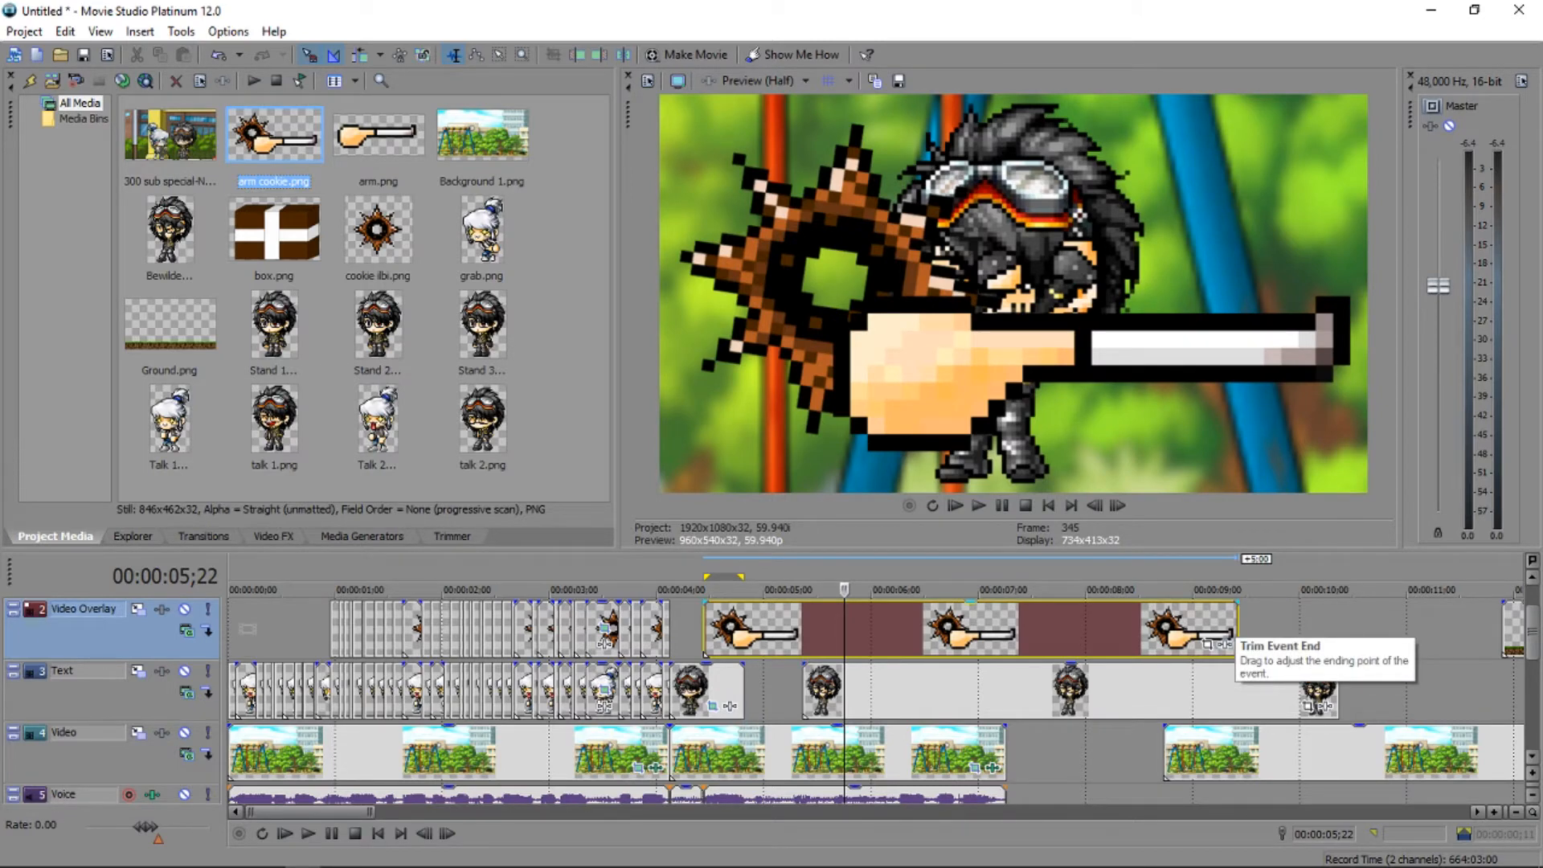
pyautogui.moveTo(1235, 643); pyautogui.dragTo(743, 639)
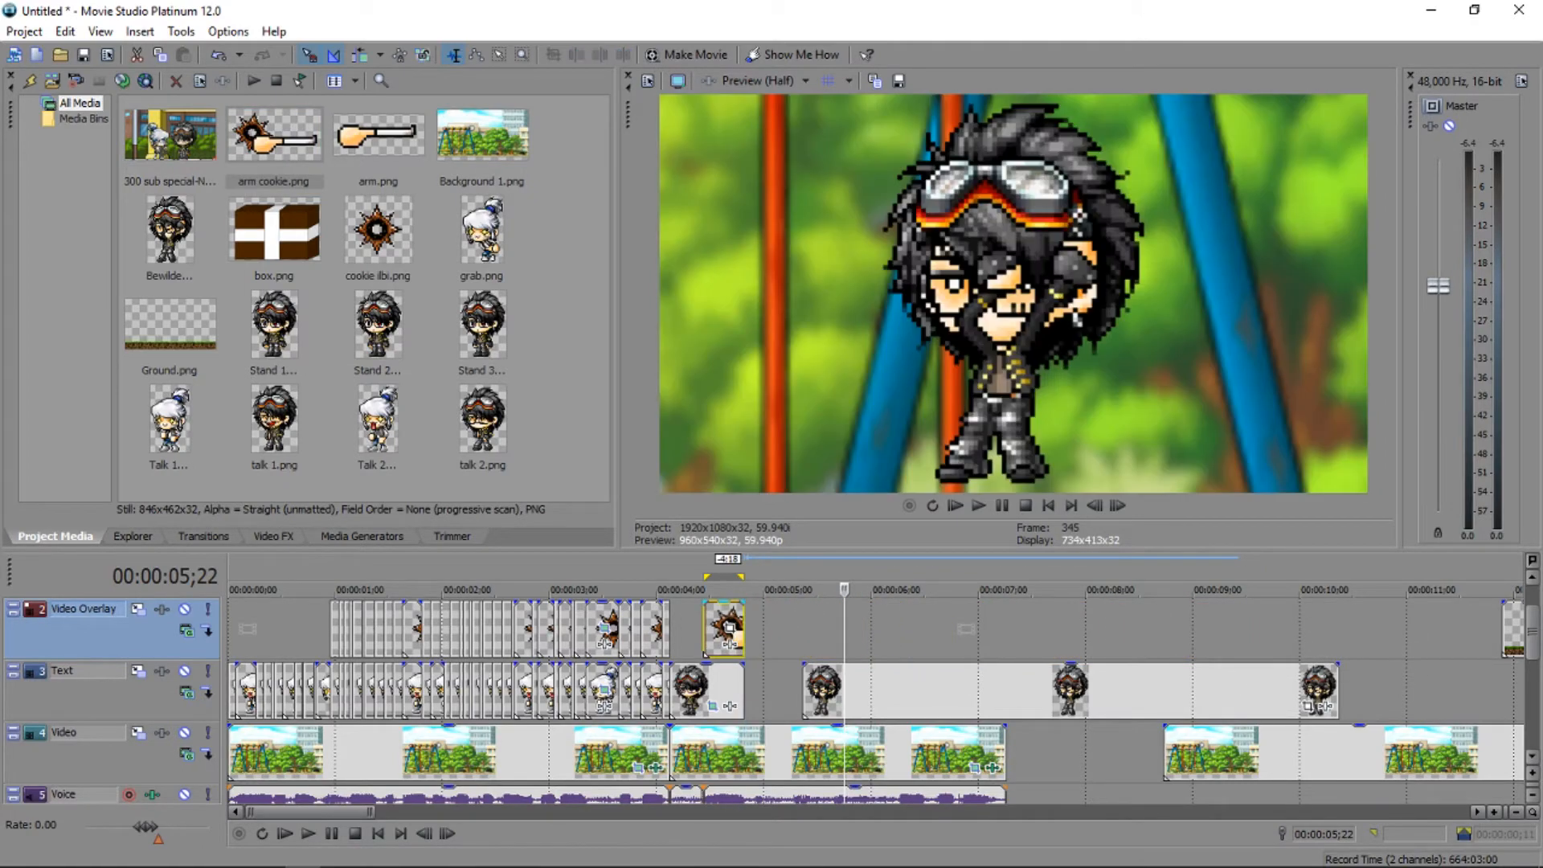
pyautogui.scroll(1, 743, 639)
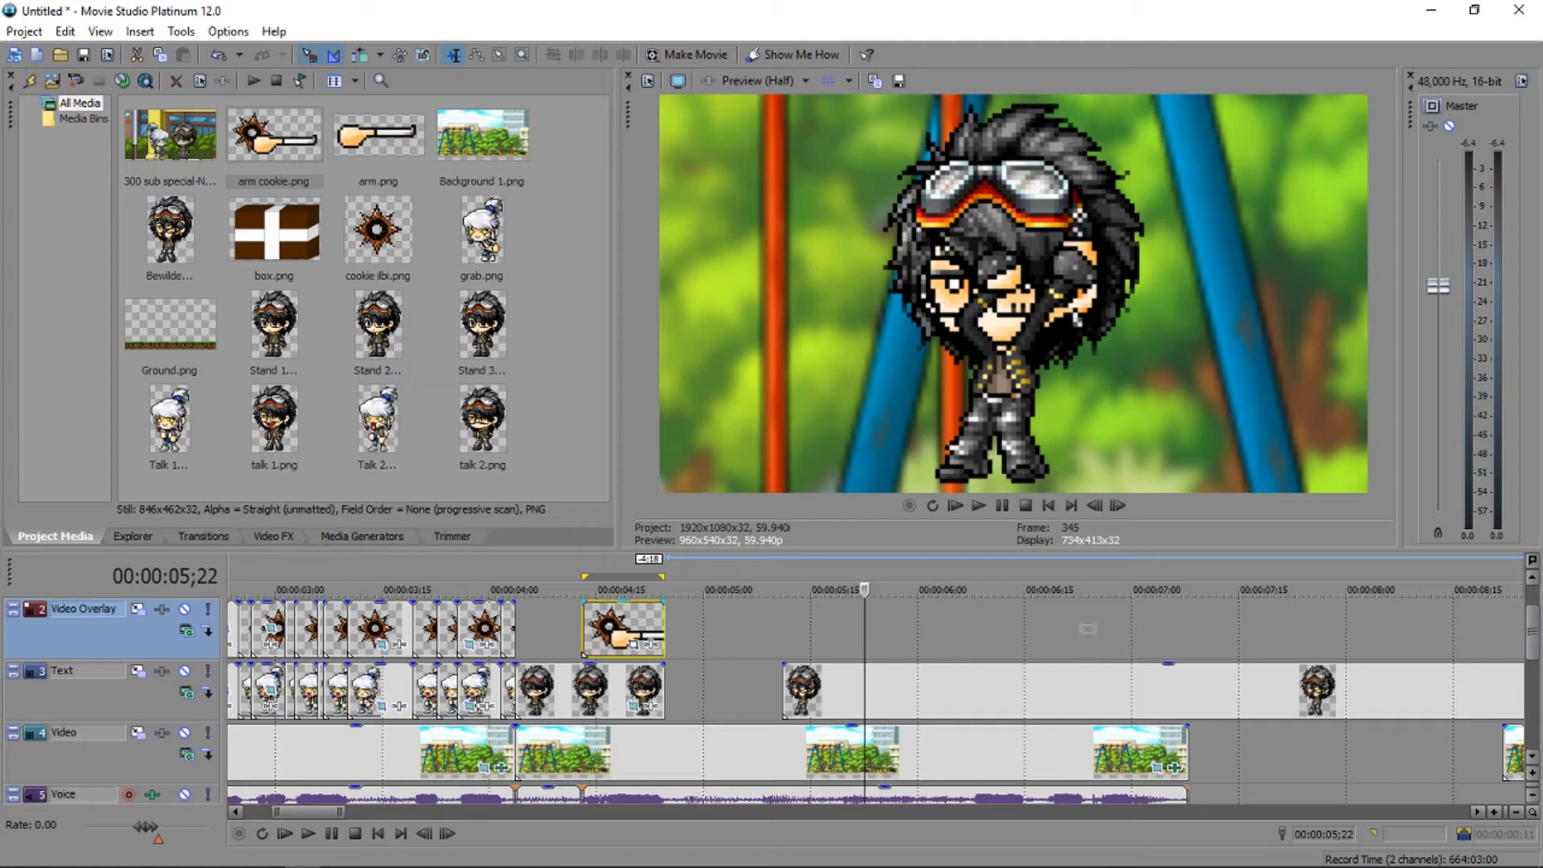
pyautogui.click(598, 635)
pyautogui.scroll(2, 598, 635)
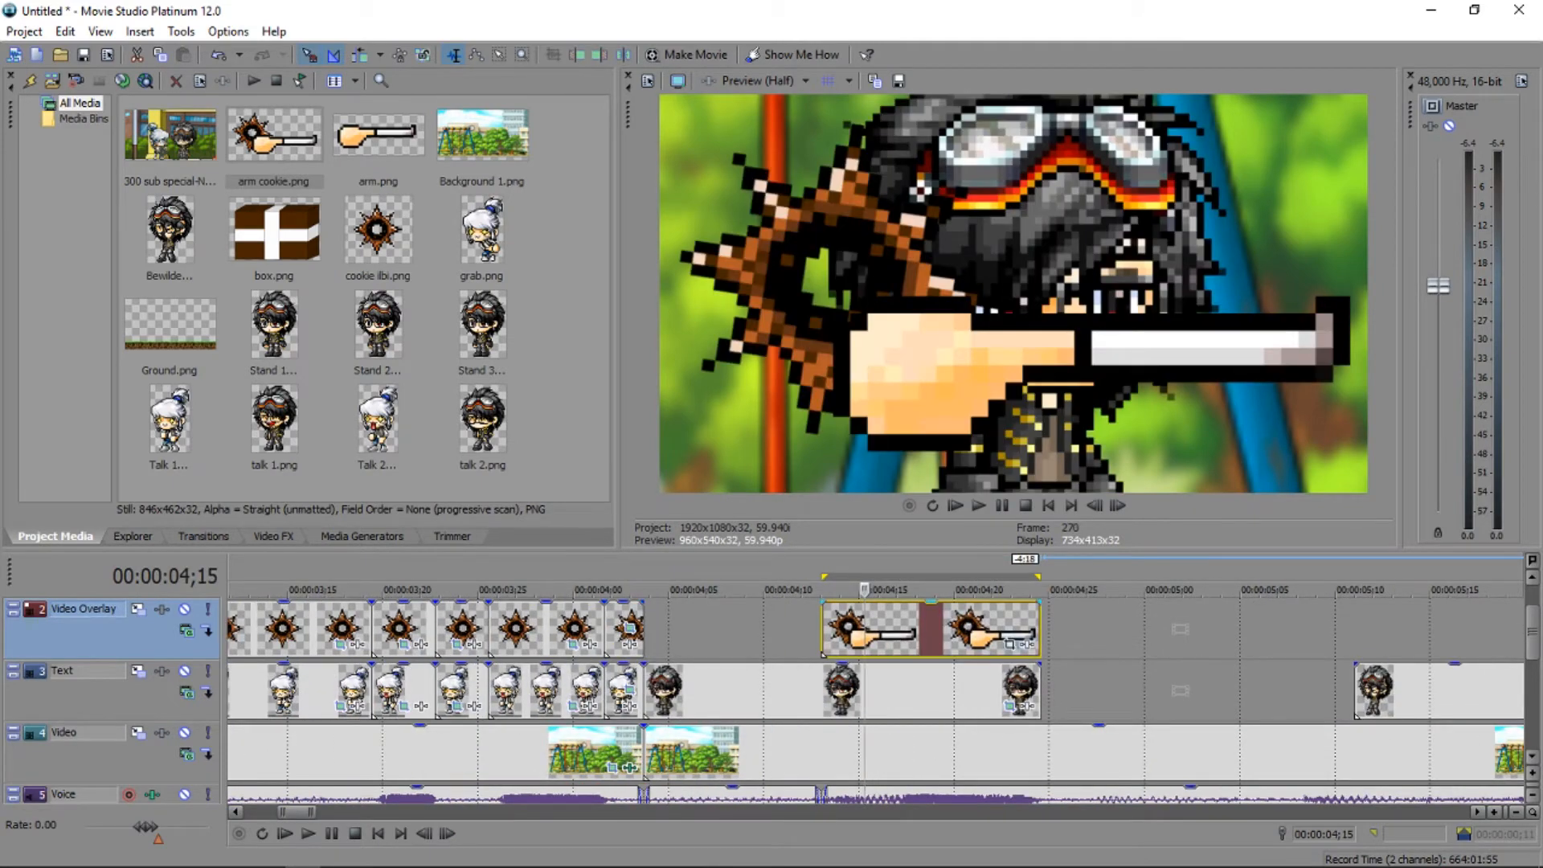
# Match the arm cookie event's pan/crop to the output aspect and shift the frame horizontally to X center -798.6, taking the arm out of view.
pyautogui.click(1008, 643)
pyautogui.rightClick(470, 591)
pyautogui.click(546, 680)
pyautogui.scroll(-4, 451, 519)
pyautogui.moveTo(513, 552); pyautogui.dragTo(572, 584)
pyautogui.moveTo(452, 518); pyautogui.dragTo(273, 518)
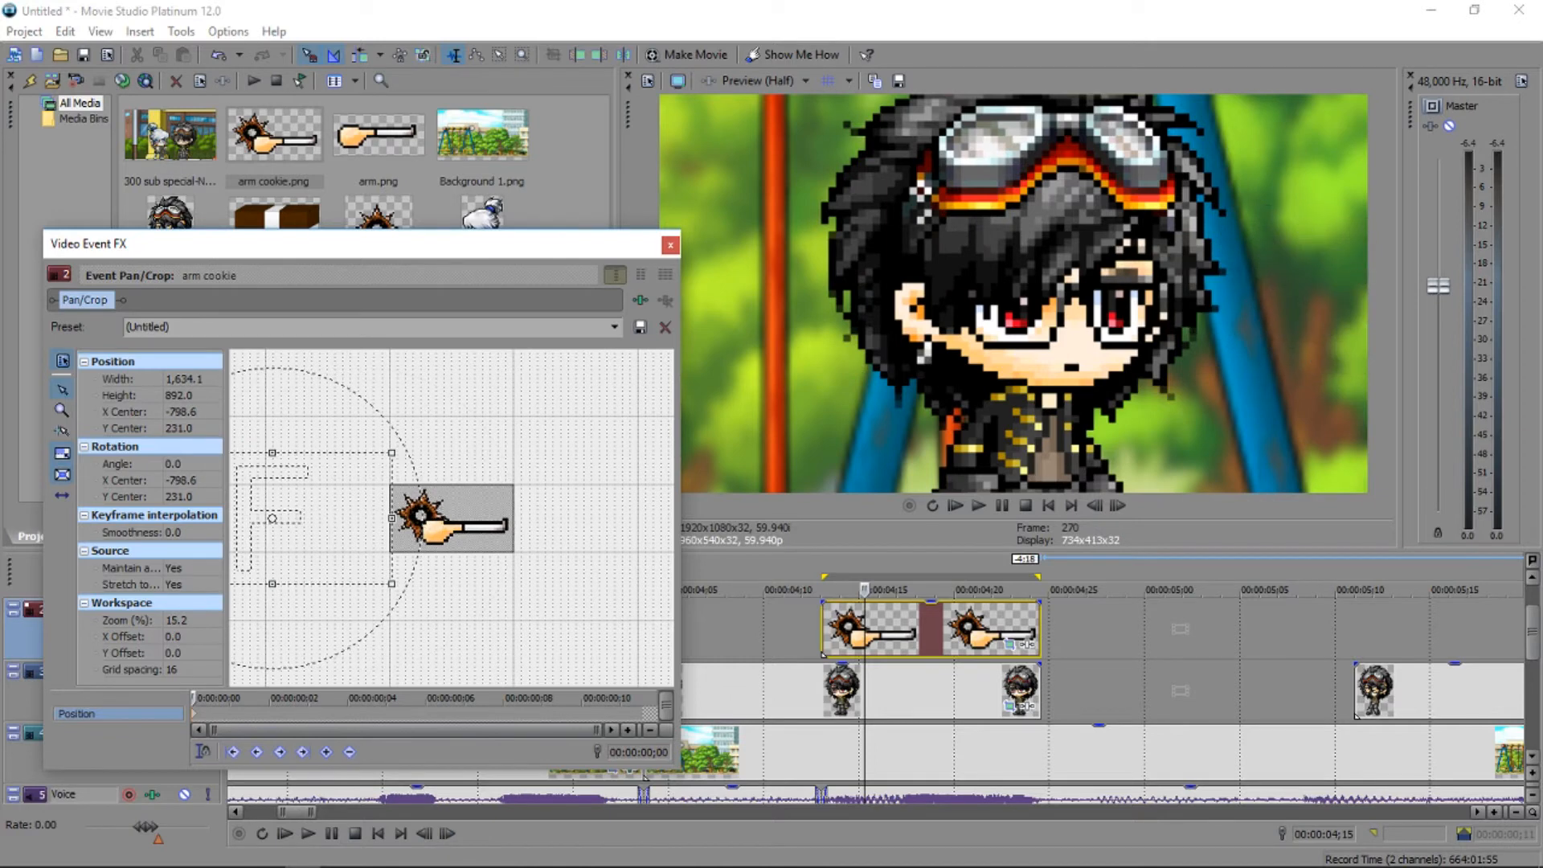
pyautogui.moveTo(273, 518); pyautogui.dragTo(389, 519)
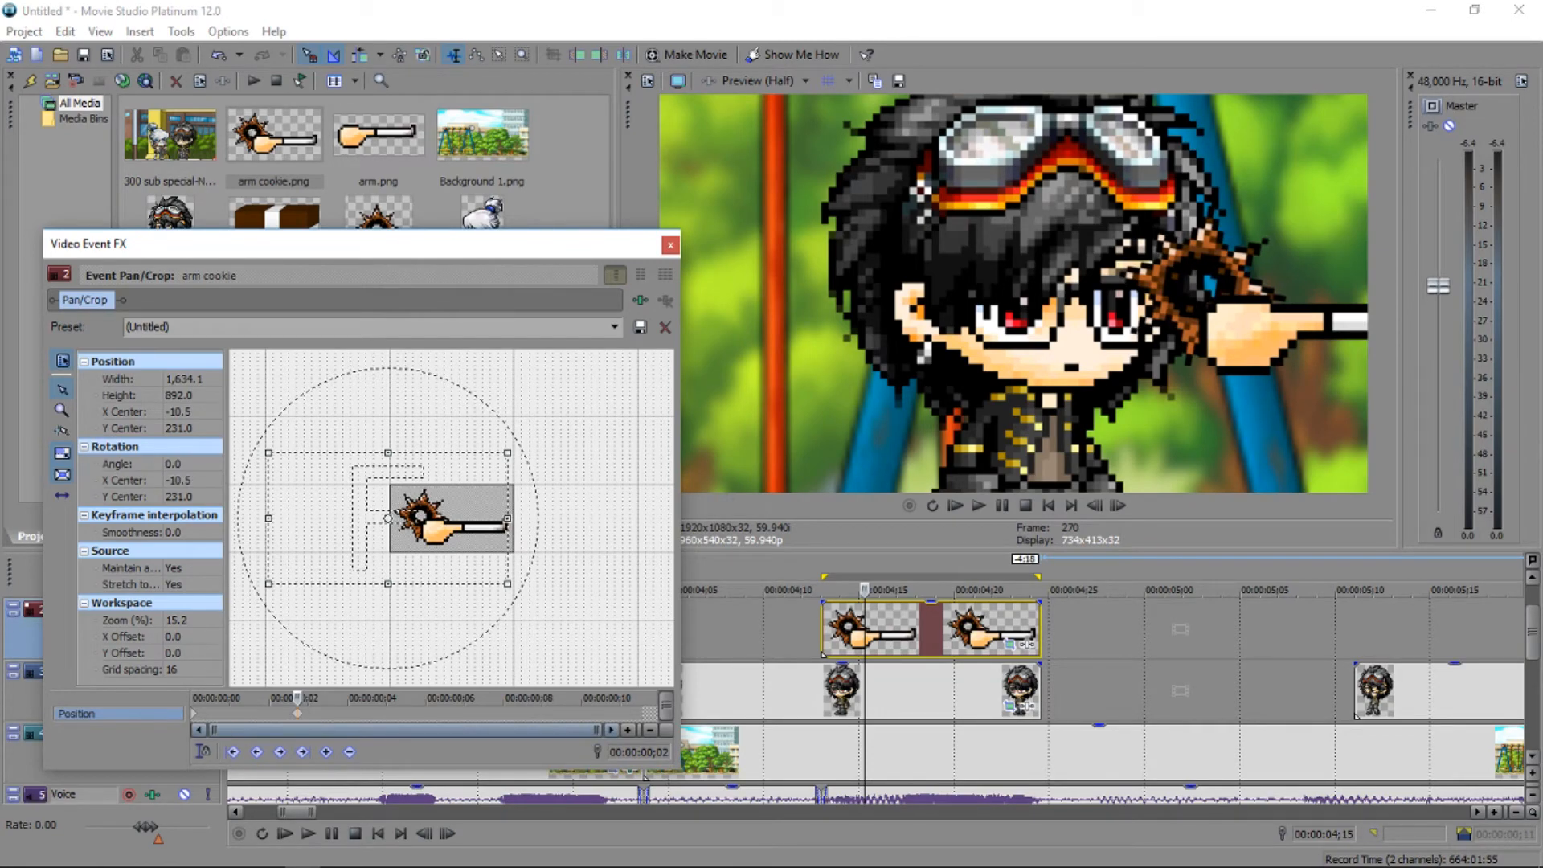
pyautogui.click(670, 246)
pyautogui.hotkey('ctrl', 'z')
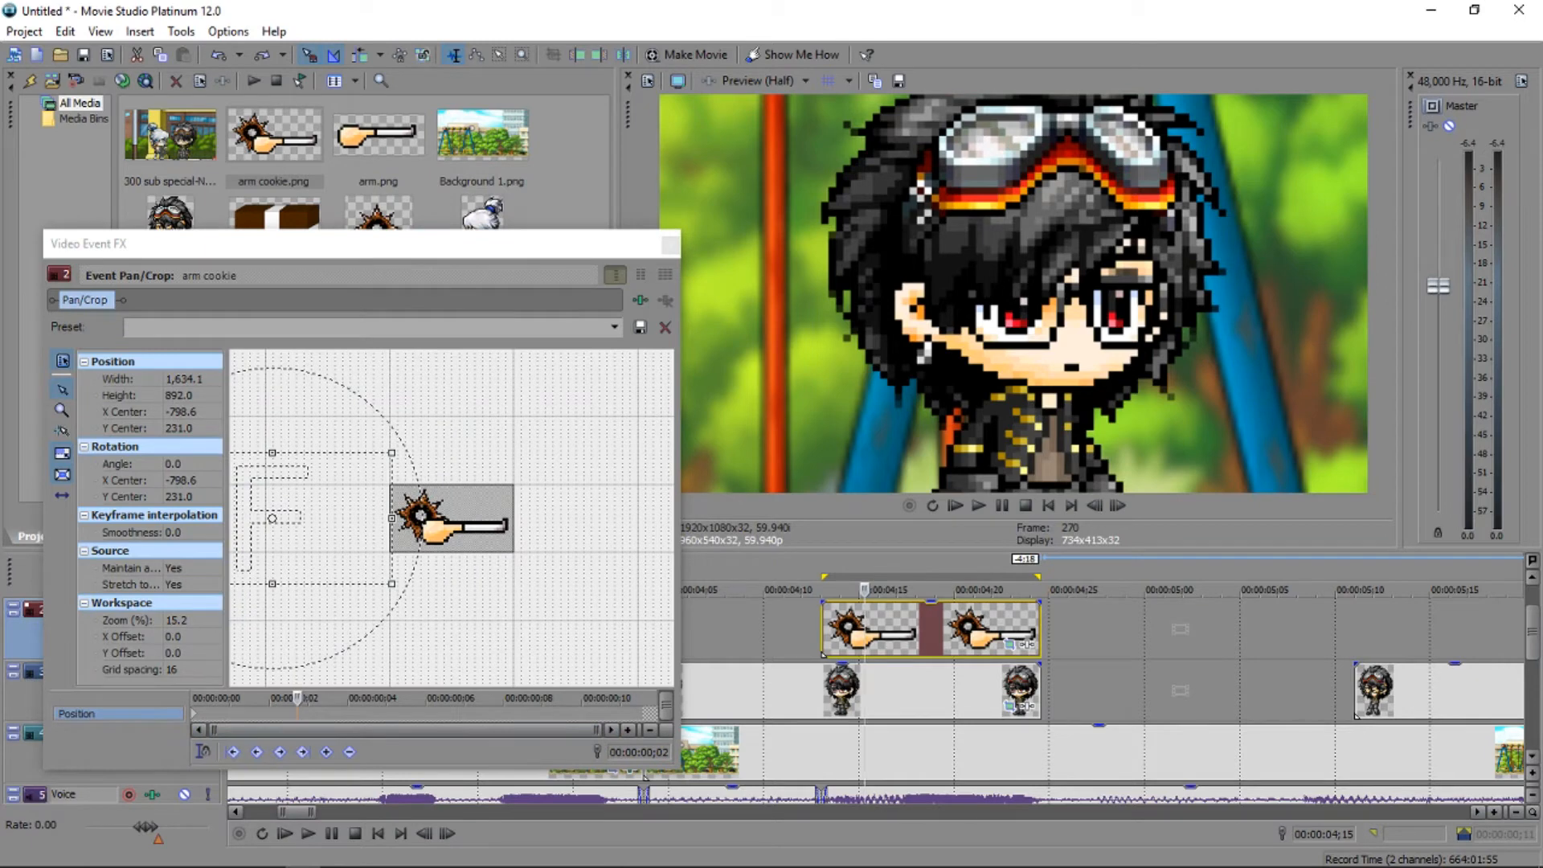
# Allow free movement of the arm cookie's crop frame, resize it to 1,818.0 by 992.4 and center it at X -141.8, Y 47.1.
pyautogui.click(194, 714)
pyautogui.click(62, 496)
pyautogui.moveTo(309, 522); pyautogui.dragTo(310, 506)
pyautogui.moveTo(273, 497); pyautogui.dragTo(375, 490)
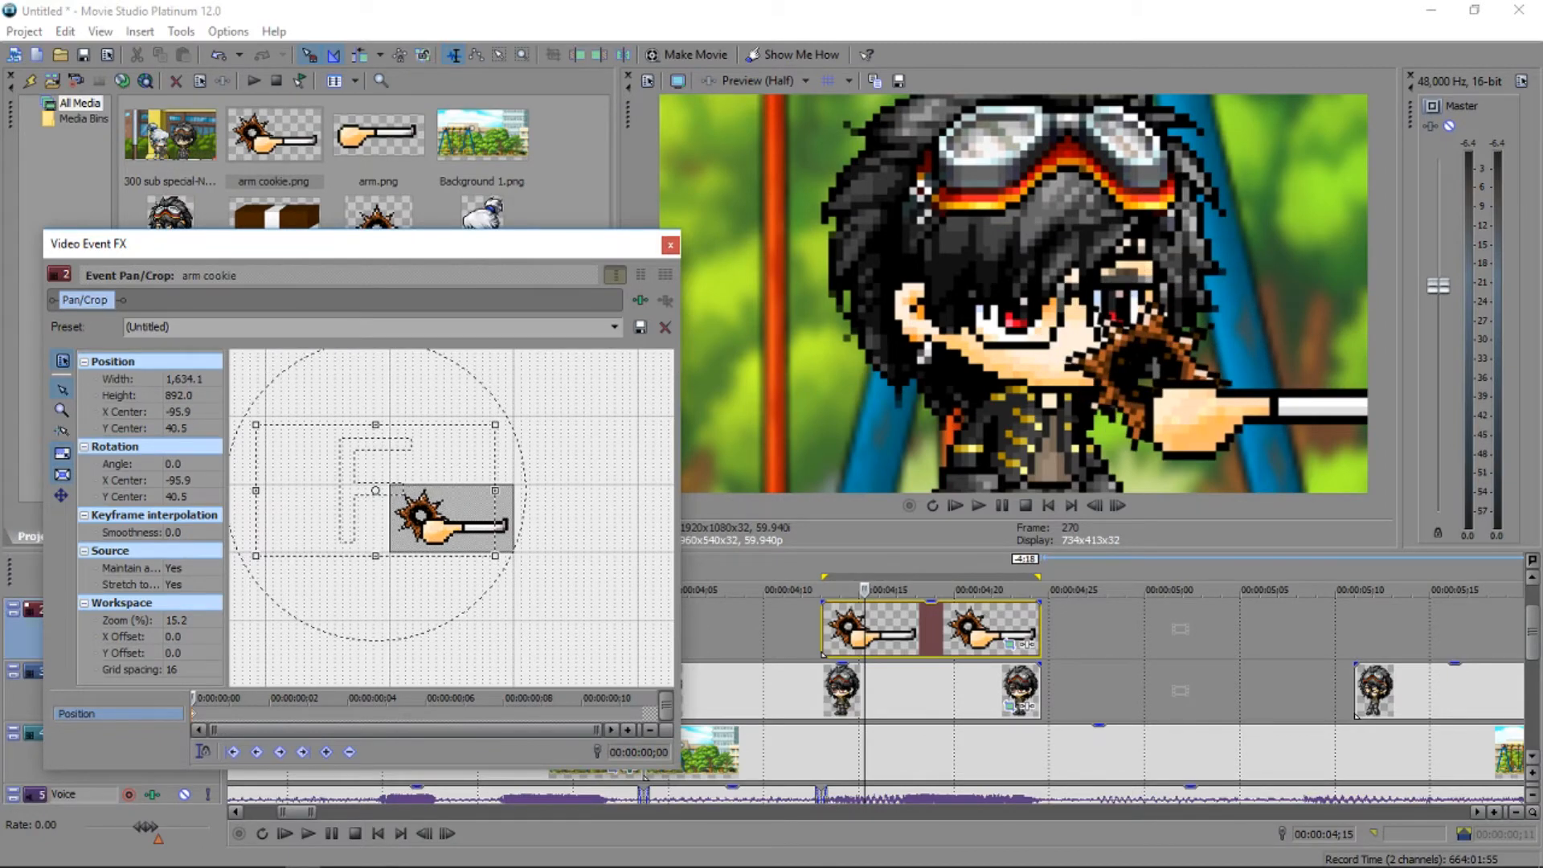
pyautogui.moveTo(495, 556); pyautogui.dragTo(524, 572)
pyautogui.moveTo(375, 490); pyautogui.dragTo(355, 487)
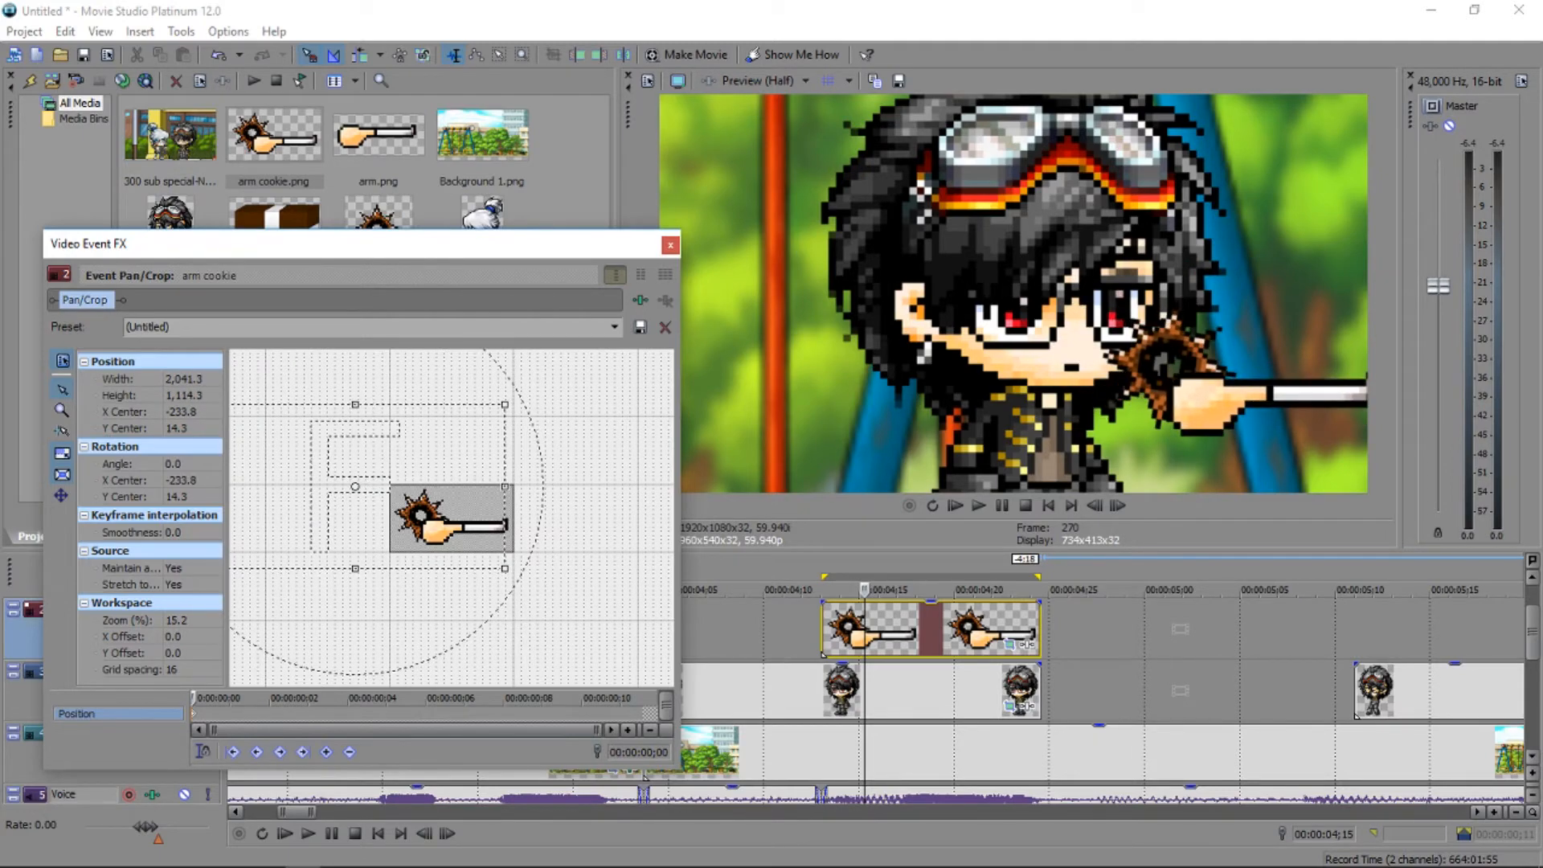
pyautogui.moveTo(505, 568); pyautogui.dragTo(488, 559)
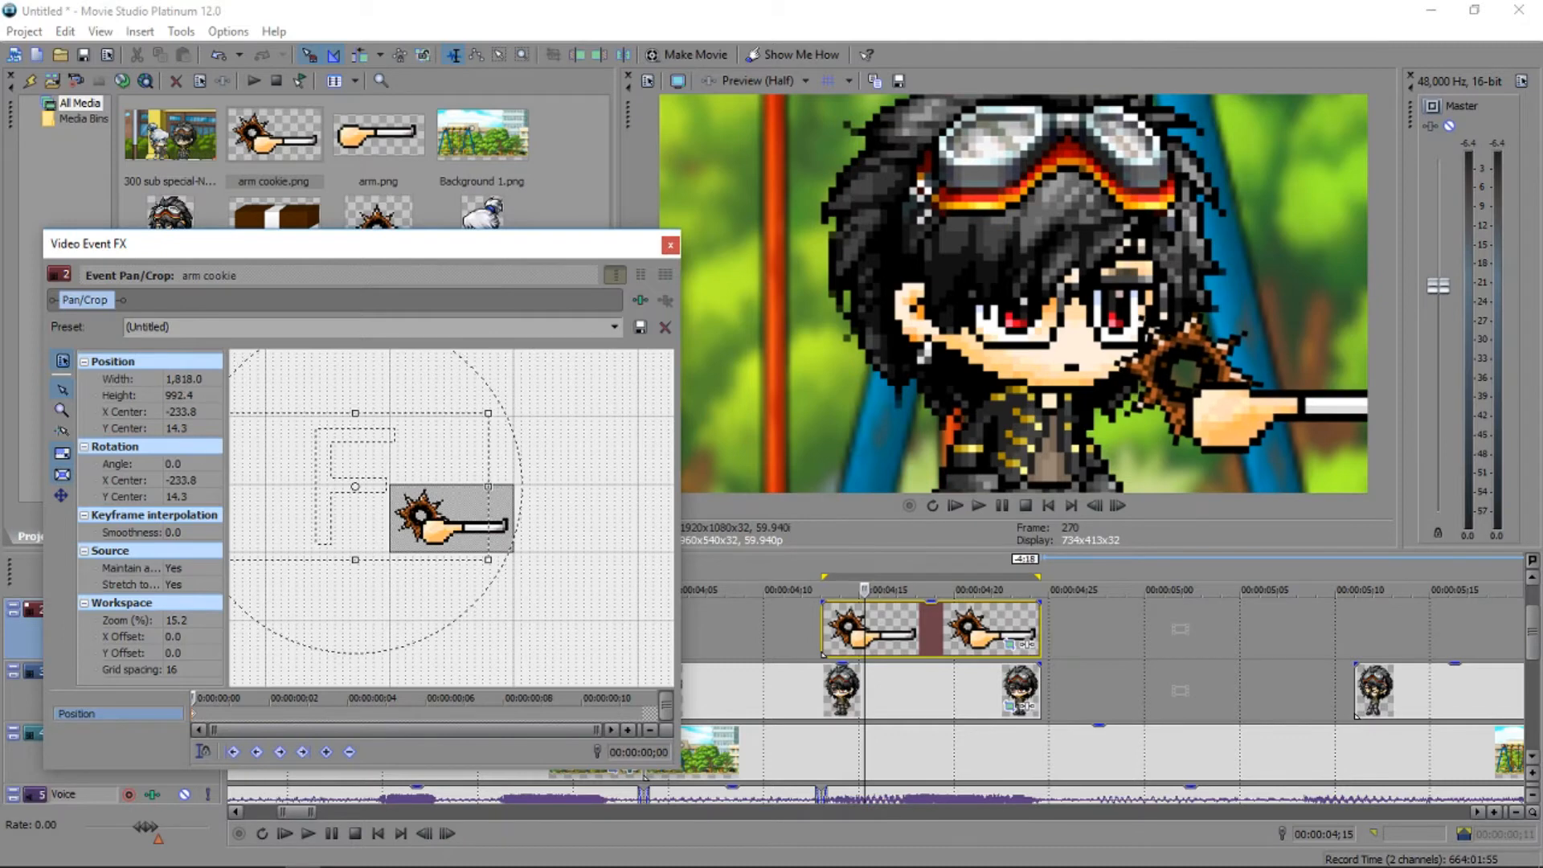
pyautogui.moveTo(355, 487); pyautogui.dragTo(369, 491)
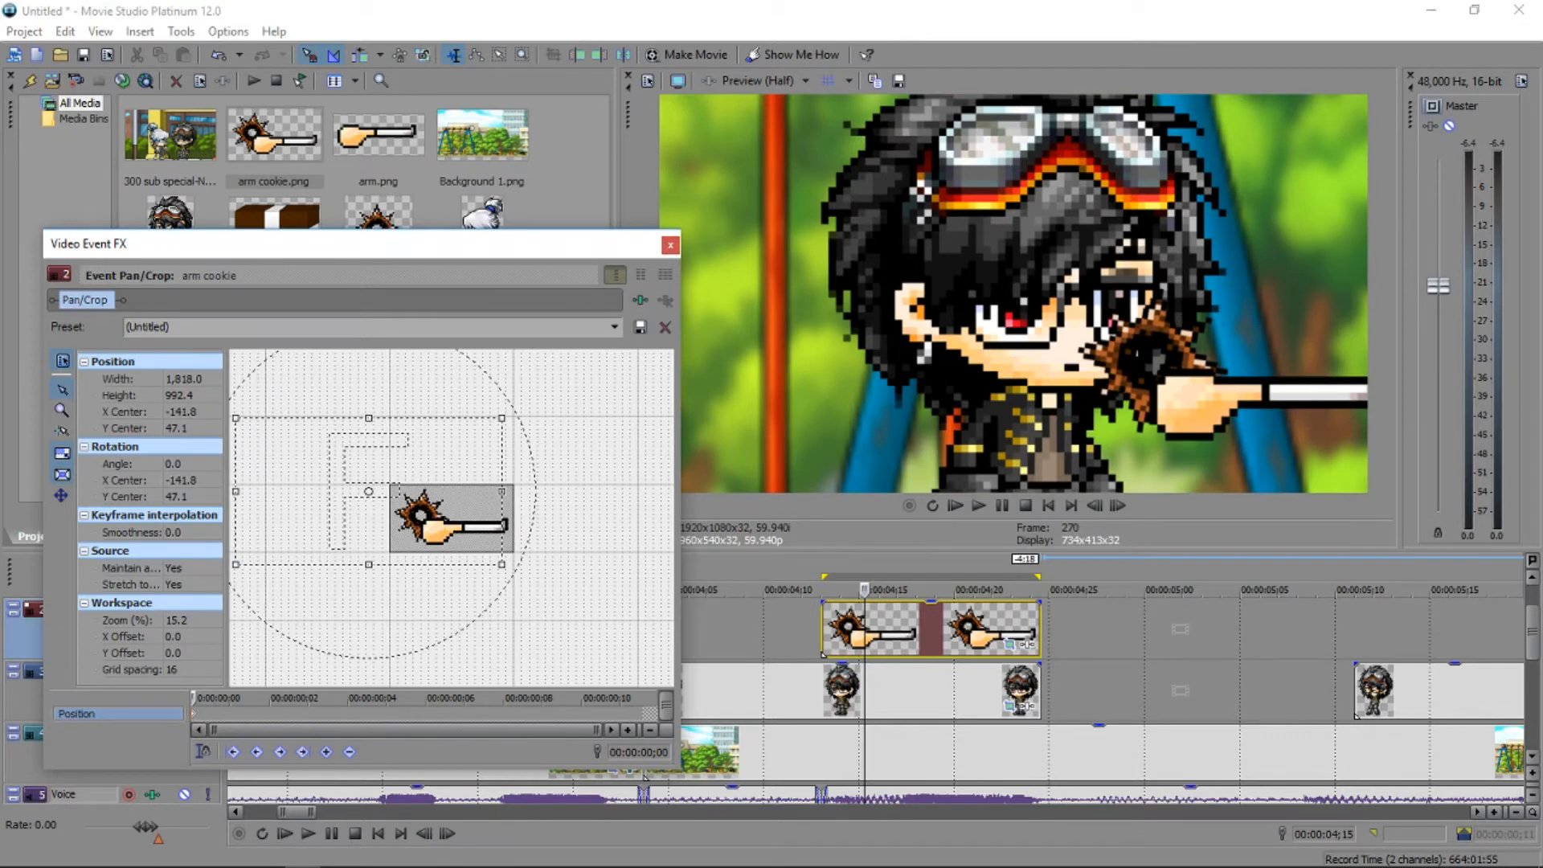
# Animate the arm sliding in by keyframing X center from -903.7 at the start to -115.6 at 00:00:00;02.
pyautogui.moveTo(369, 491); pyautogui.dragTo(257, 491)
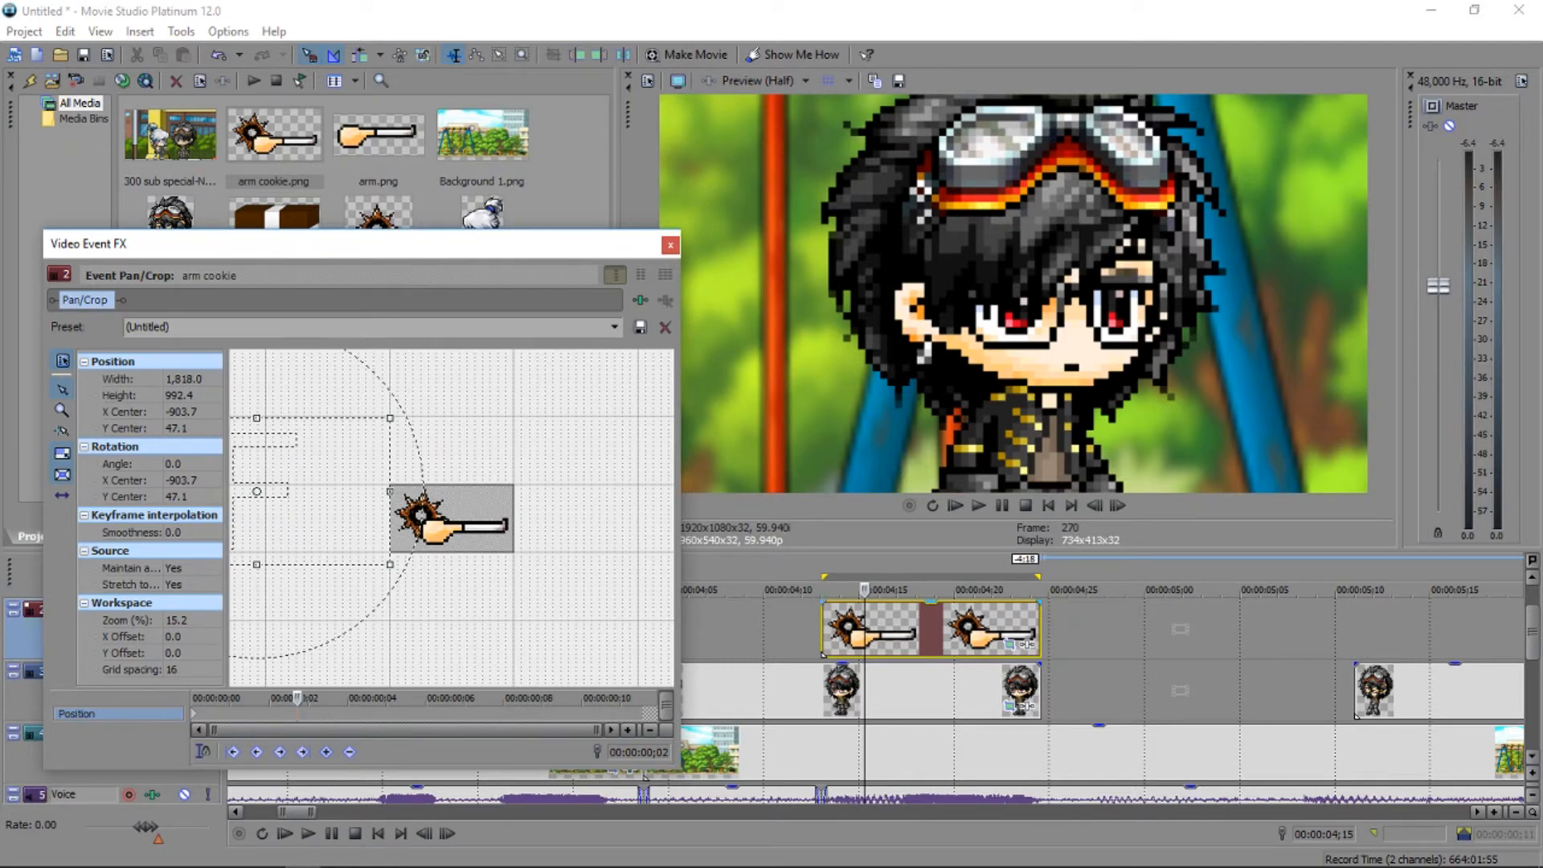
pyautogui.click(1030, 627)
pyautogui.moveTo(321, 491); pyautogui.dragTo(438, 491)
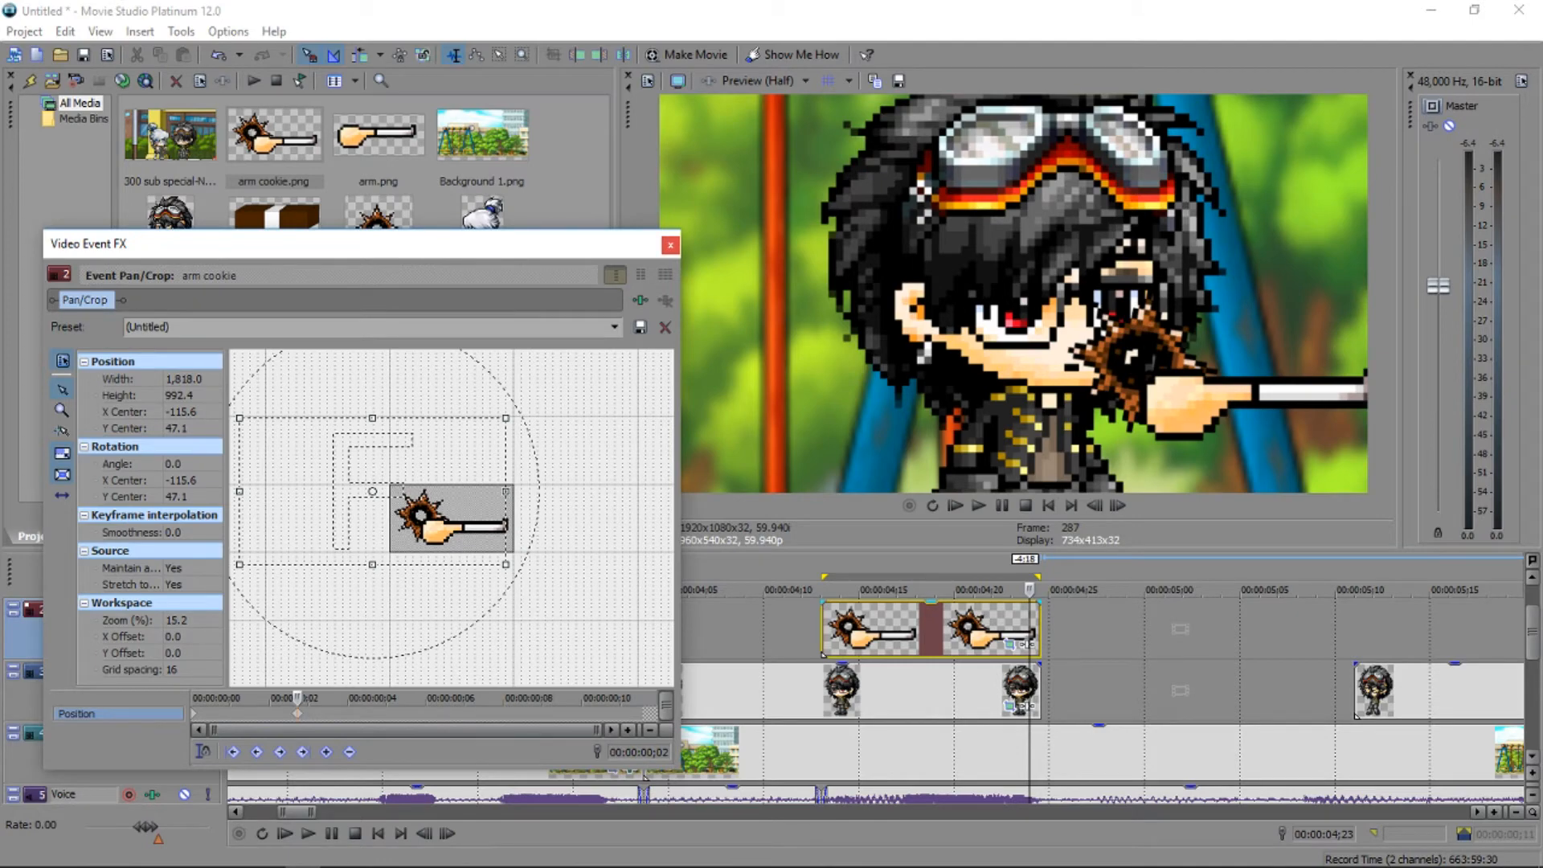
pyautogui.click(670, 245)
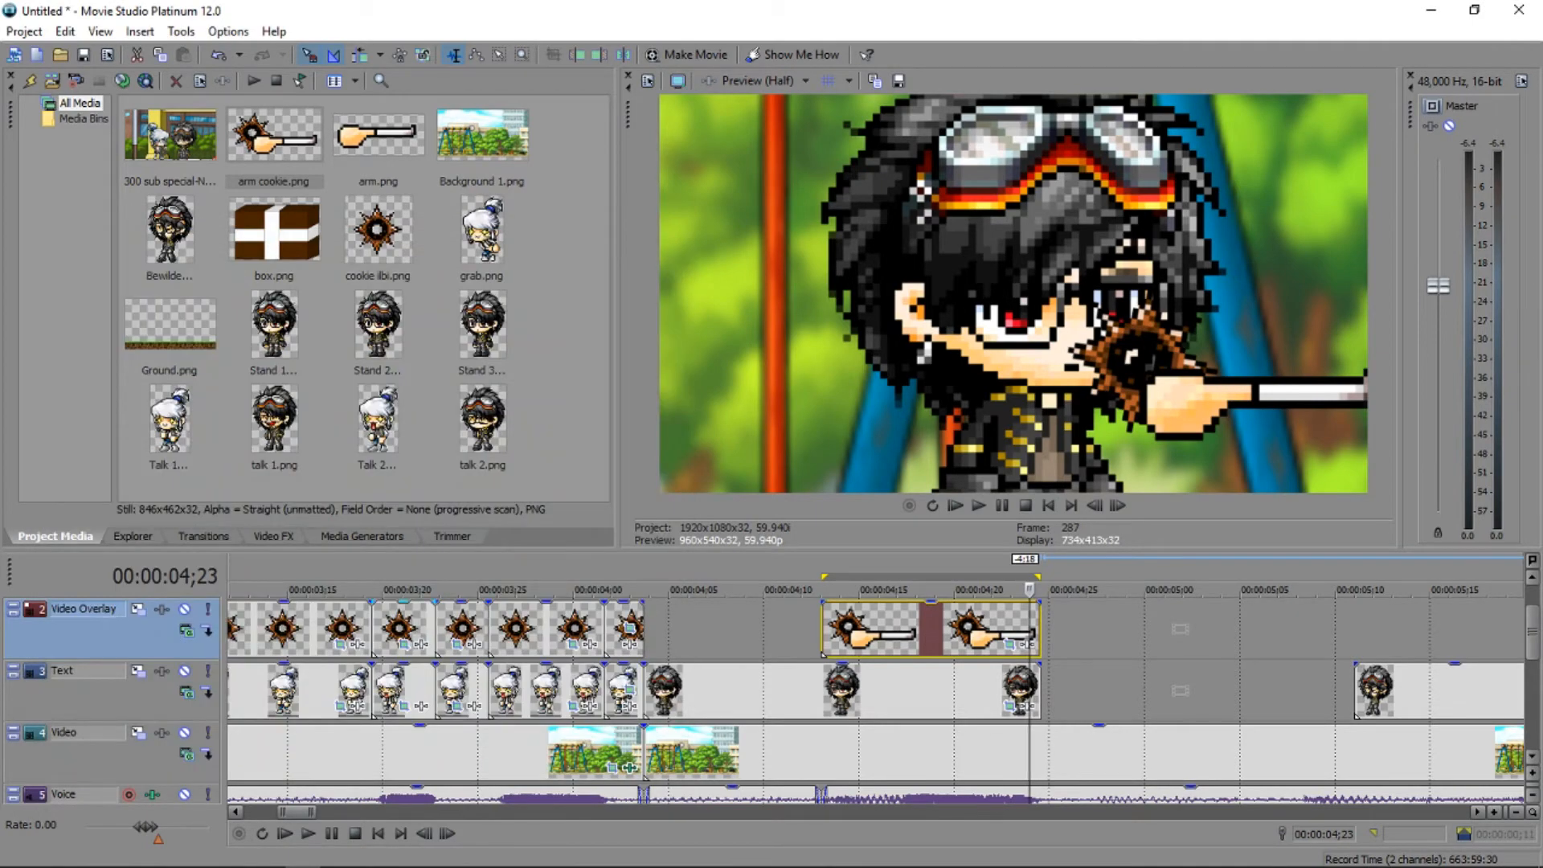
# Move the arm cookie's second pan/crop keyframe slightly earlier to speed up the slide-in, and play back the animation.
pyautogui.click(433, 628)
pyautogui.click(979, 505)
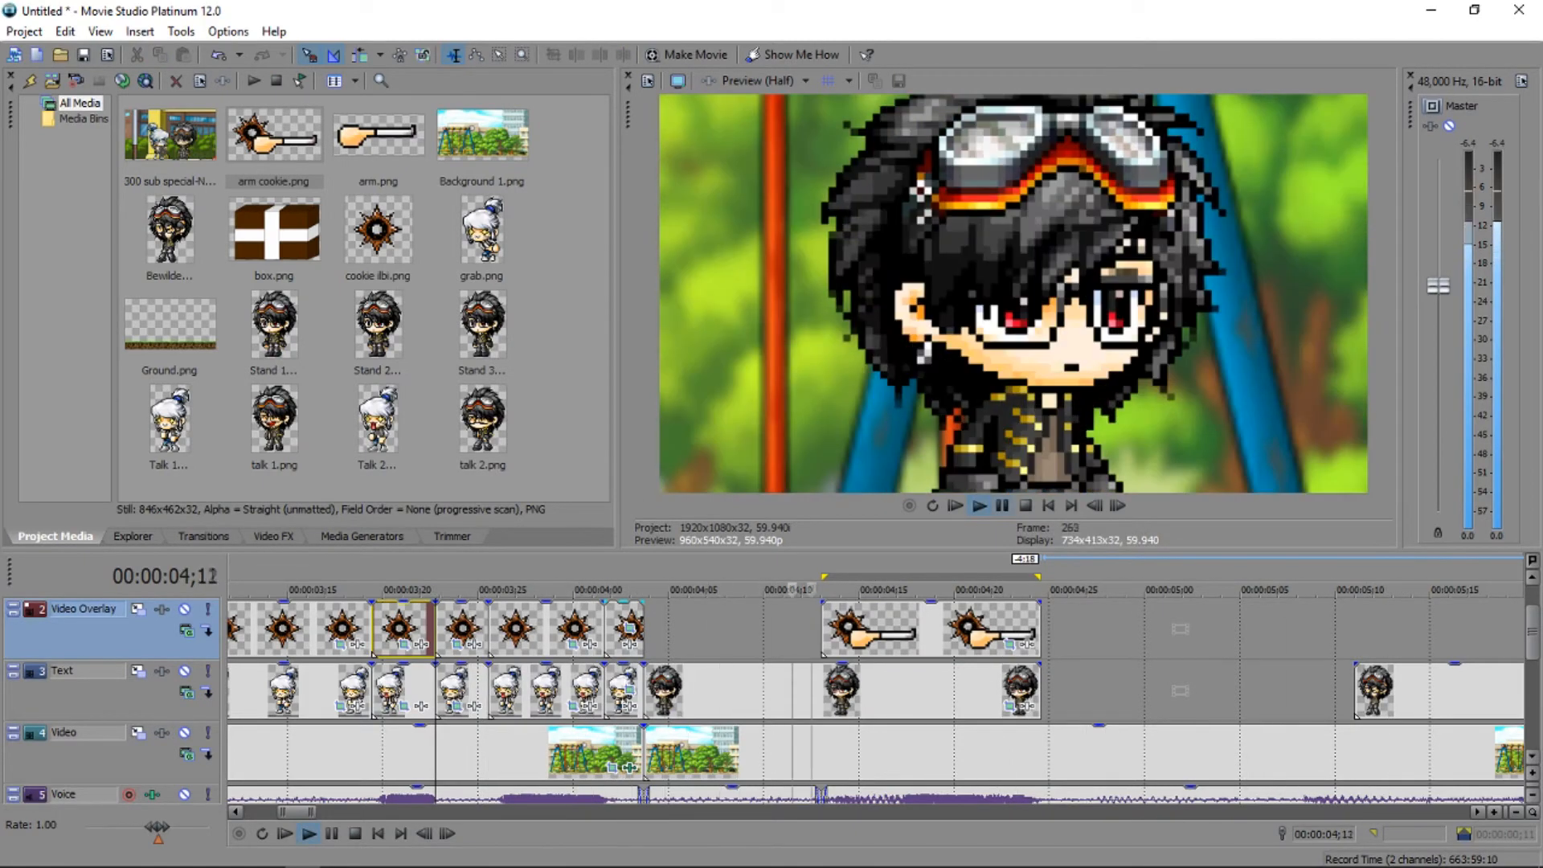
pyautogui.click(1002, 506)
pyautogui.click(1010, 645)
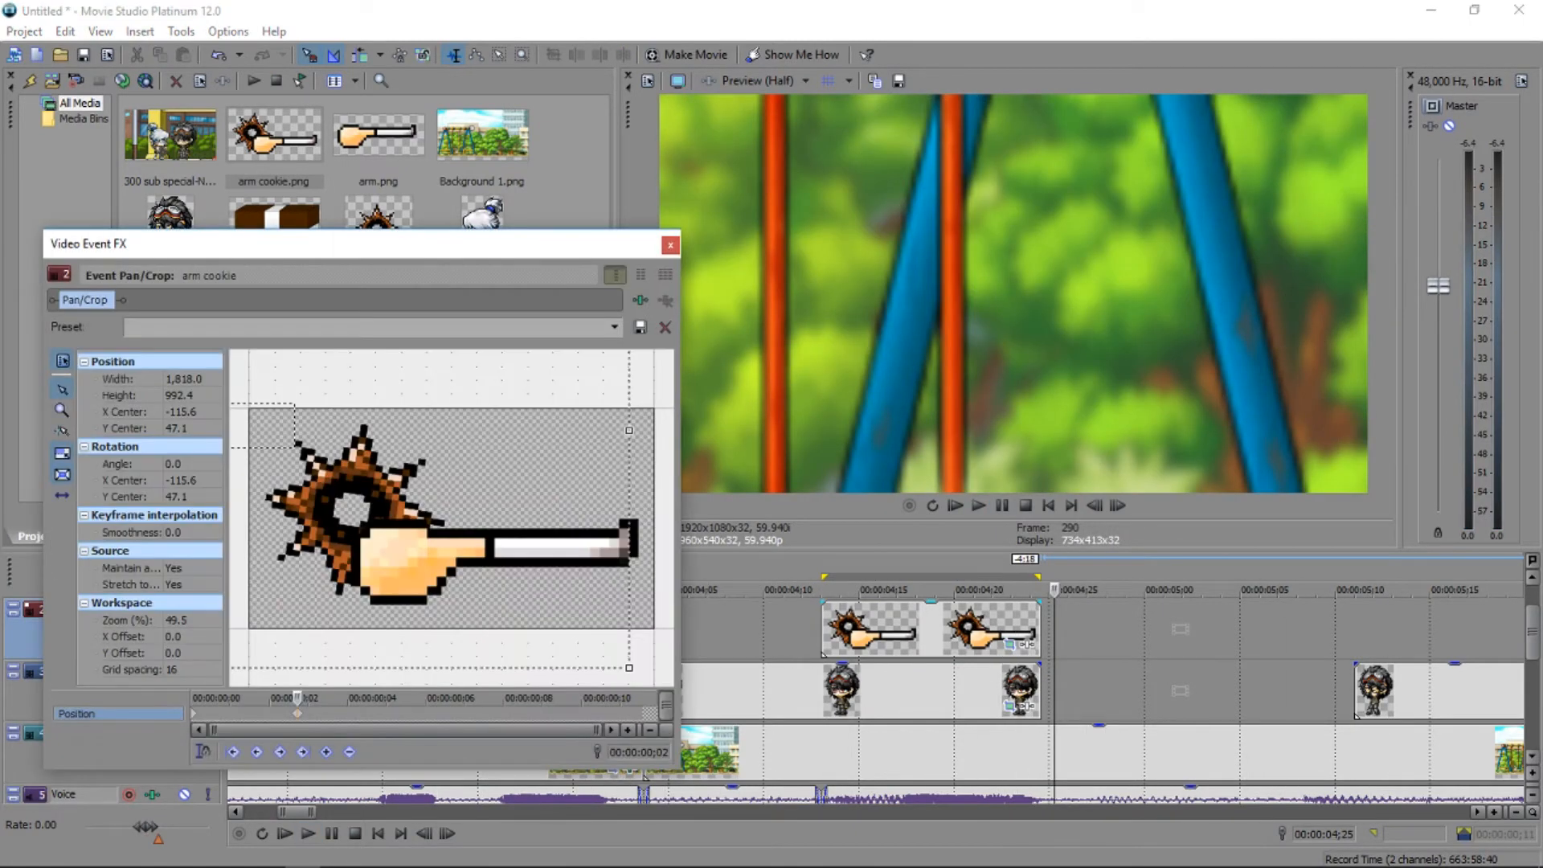
pyautogui.moveTo(297, 714); pyautogui.dragTo(283, 714)
pyautogui.click(699, 631)
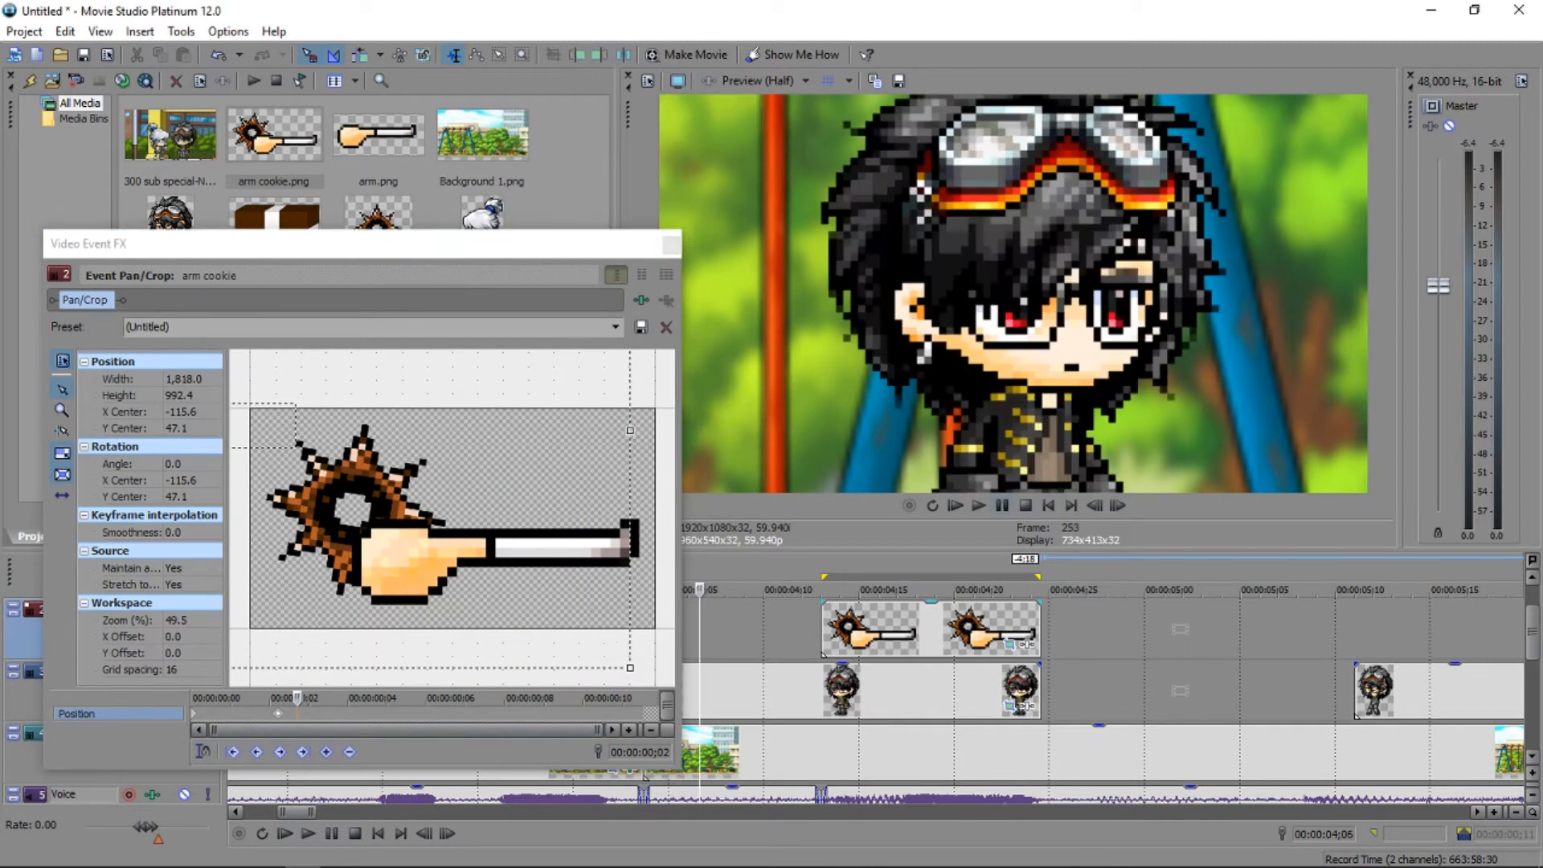
pyautogui.click(979, 506)
pyautogui.click(979, 505)
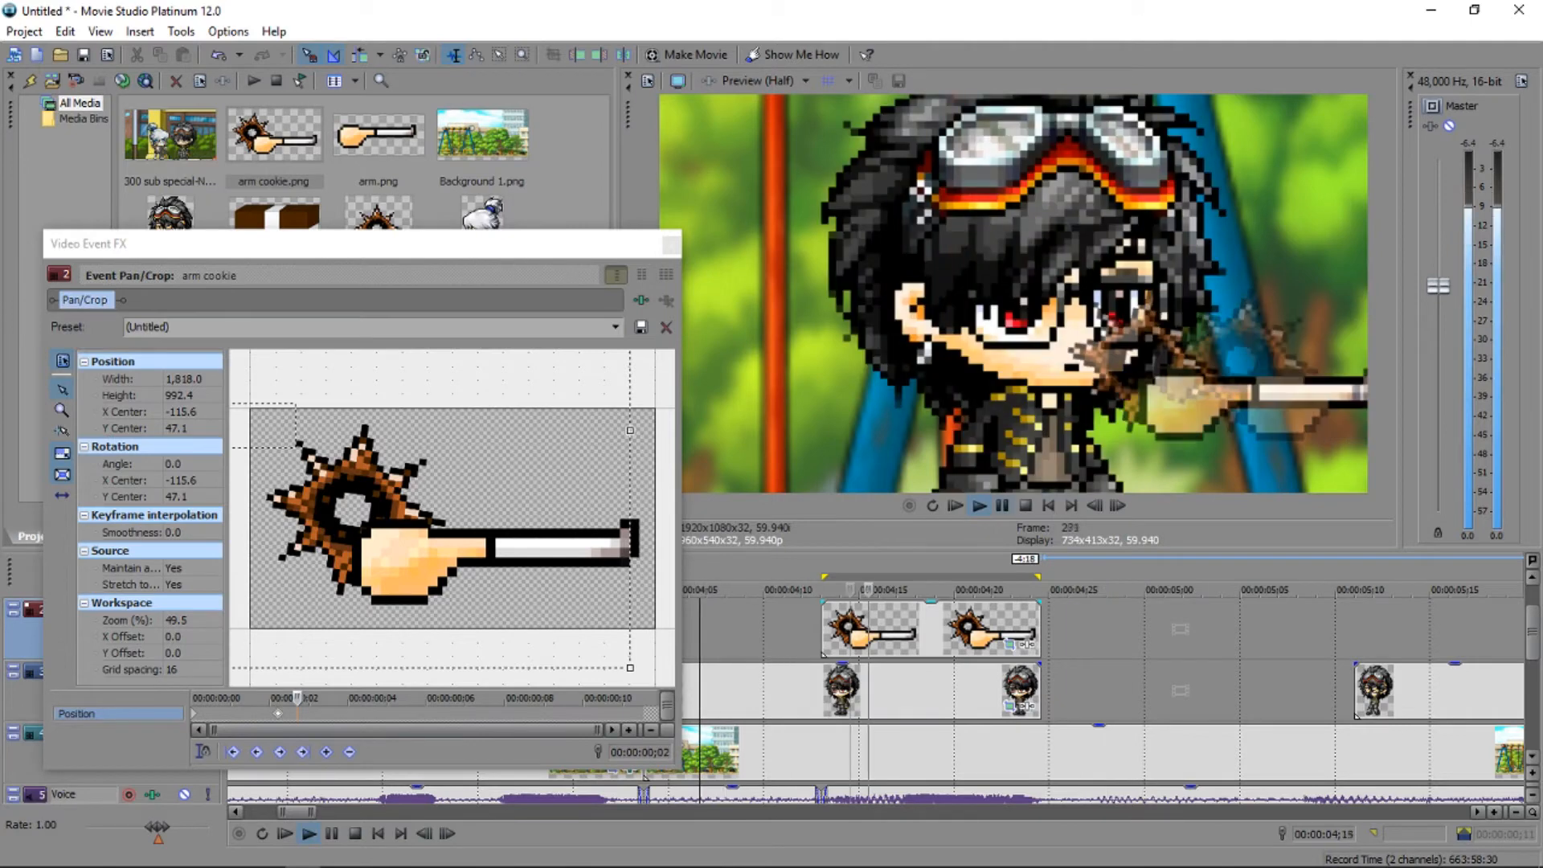
pyautogui.click(1002, 506)
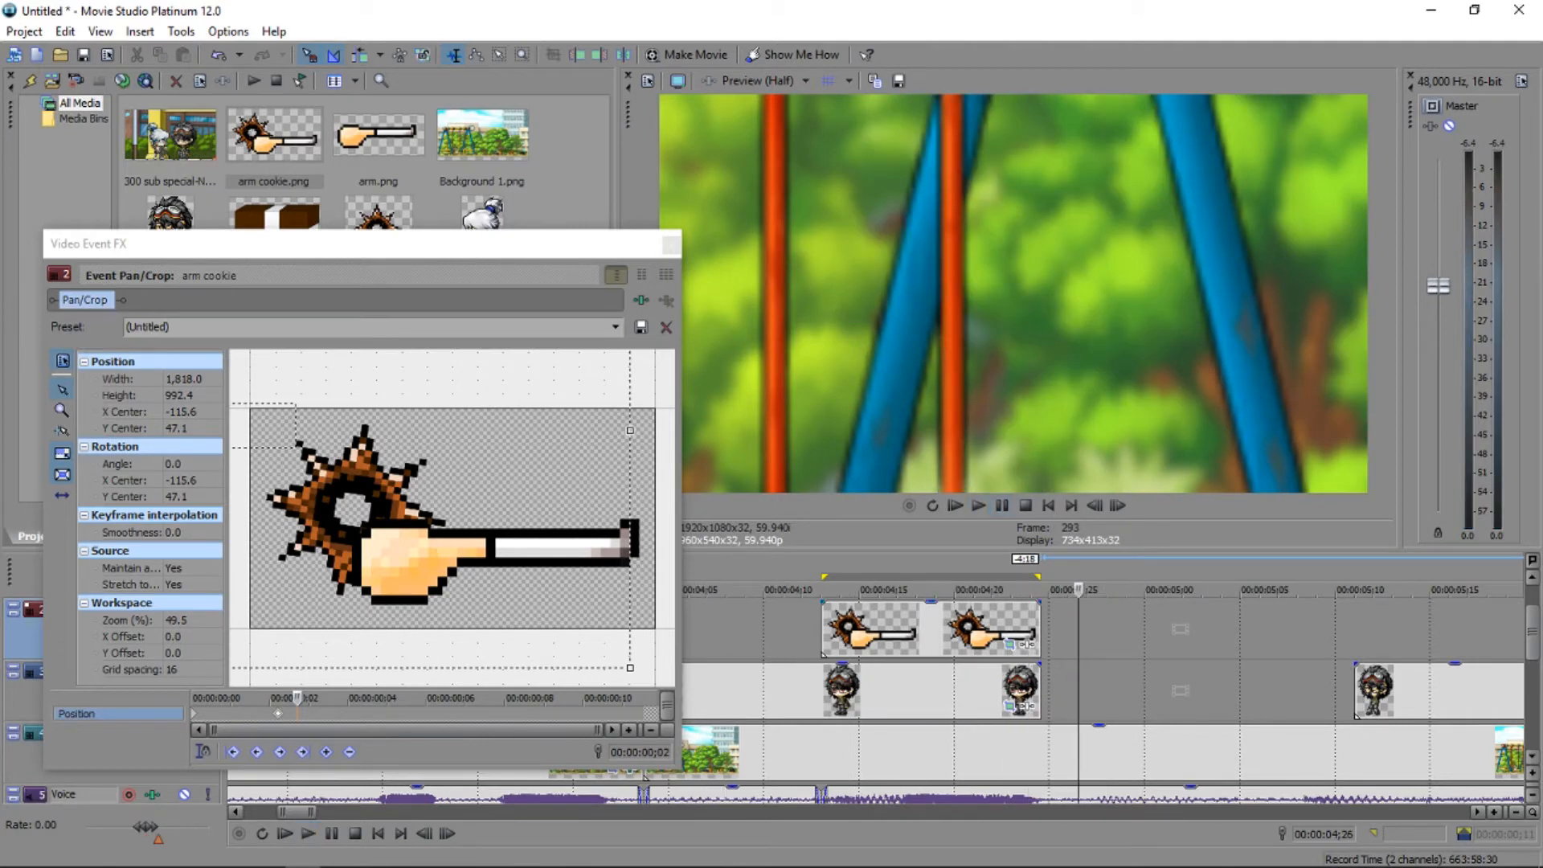
# Move the second arm keyframe earlier once more, replay the slide-in and close the pan/crop settings.
pyautogui.click(278, 714)
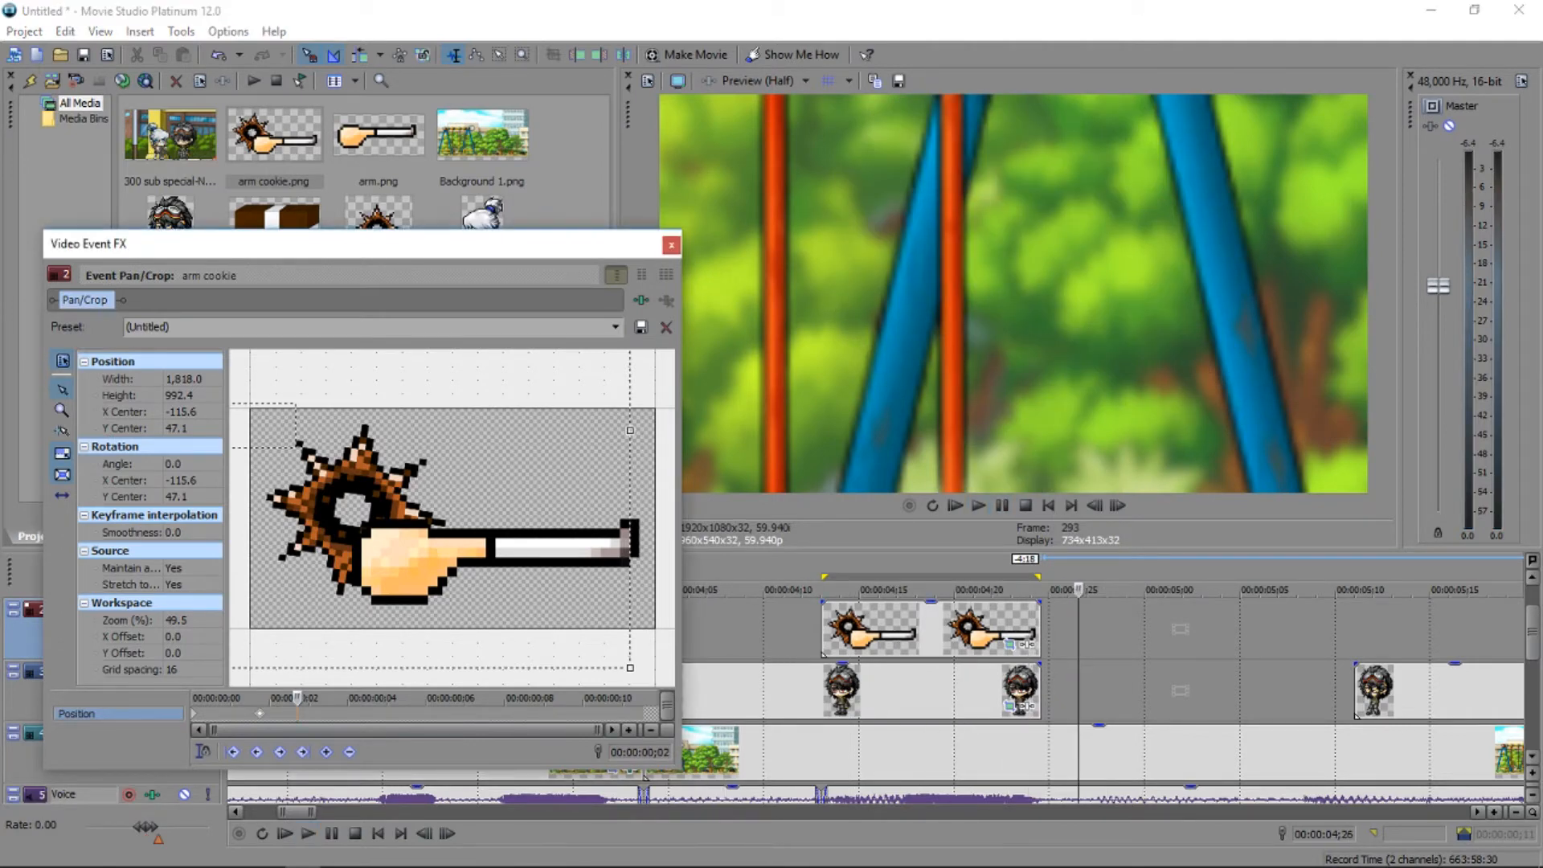
pyautogui.click(735, 631)
pyautogui.press('space')
pyautogui.click(978, 505)
pyautogui.click(979, 505)
pyautogui.click(1002, 505)
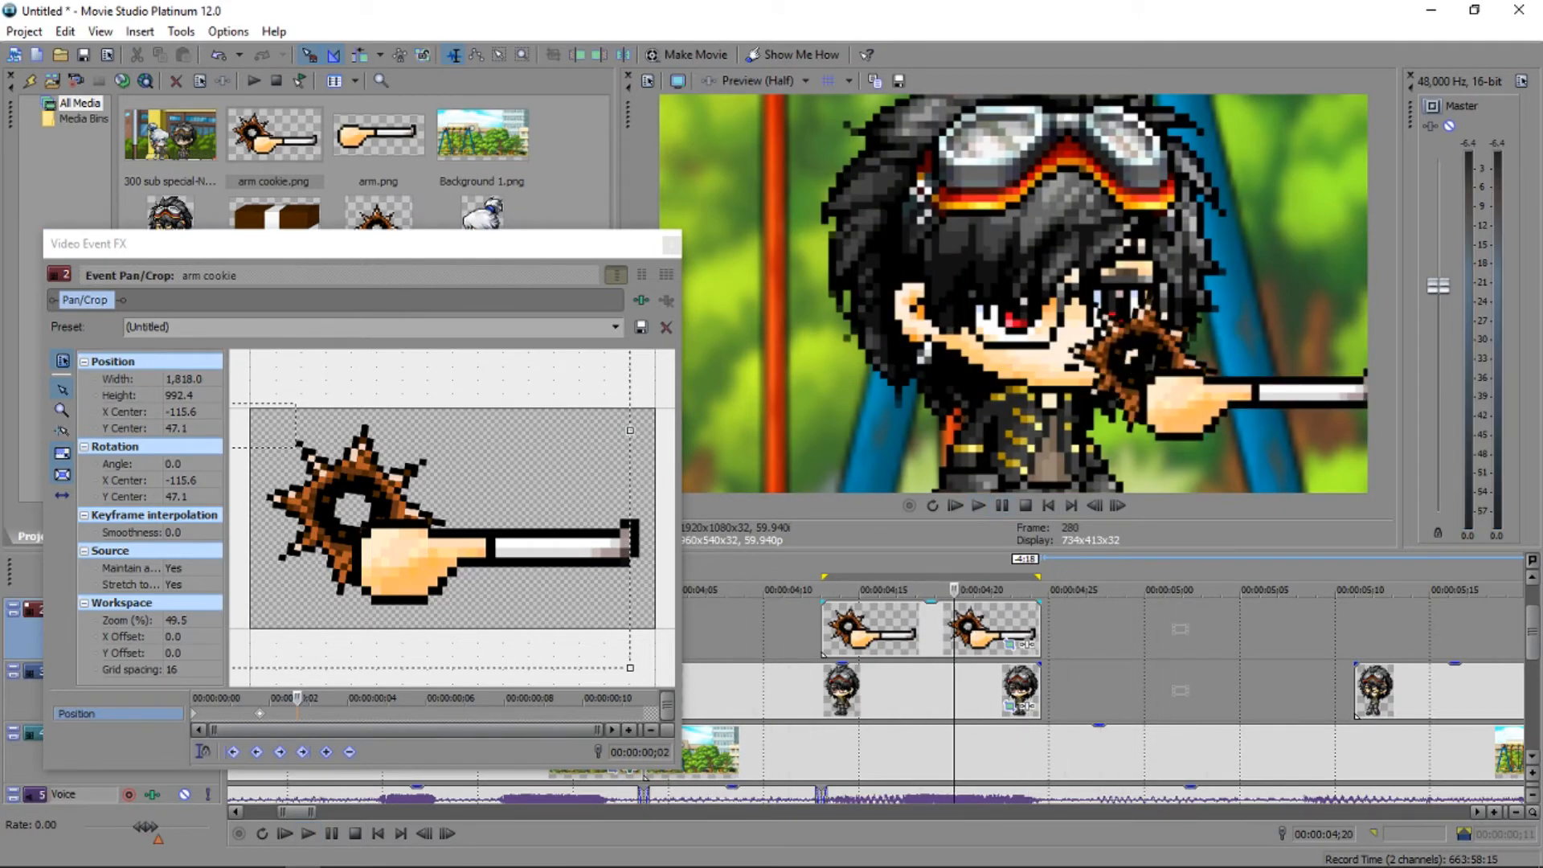
pyautogui.click(671, 244)
# Find the frame at 00:00:04;14 where the cookie reaches the character's face and trim the Stand 3 event's end to it.
pyautogui.click(874, 691)
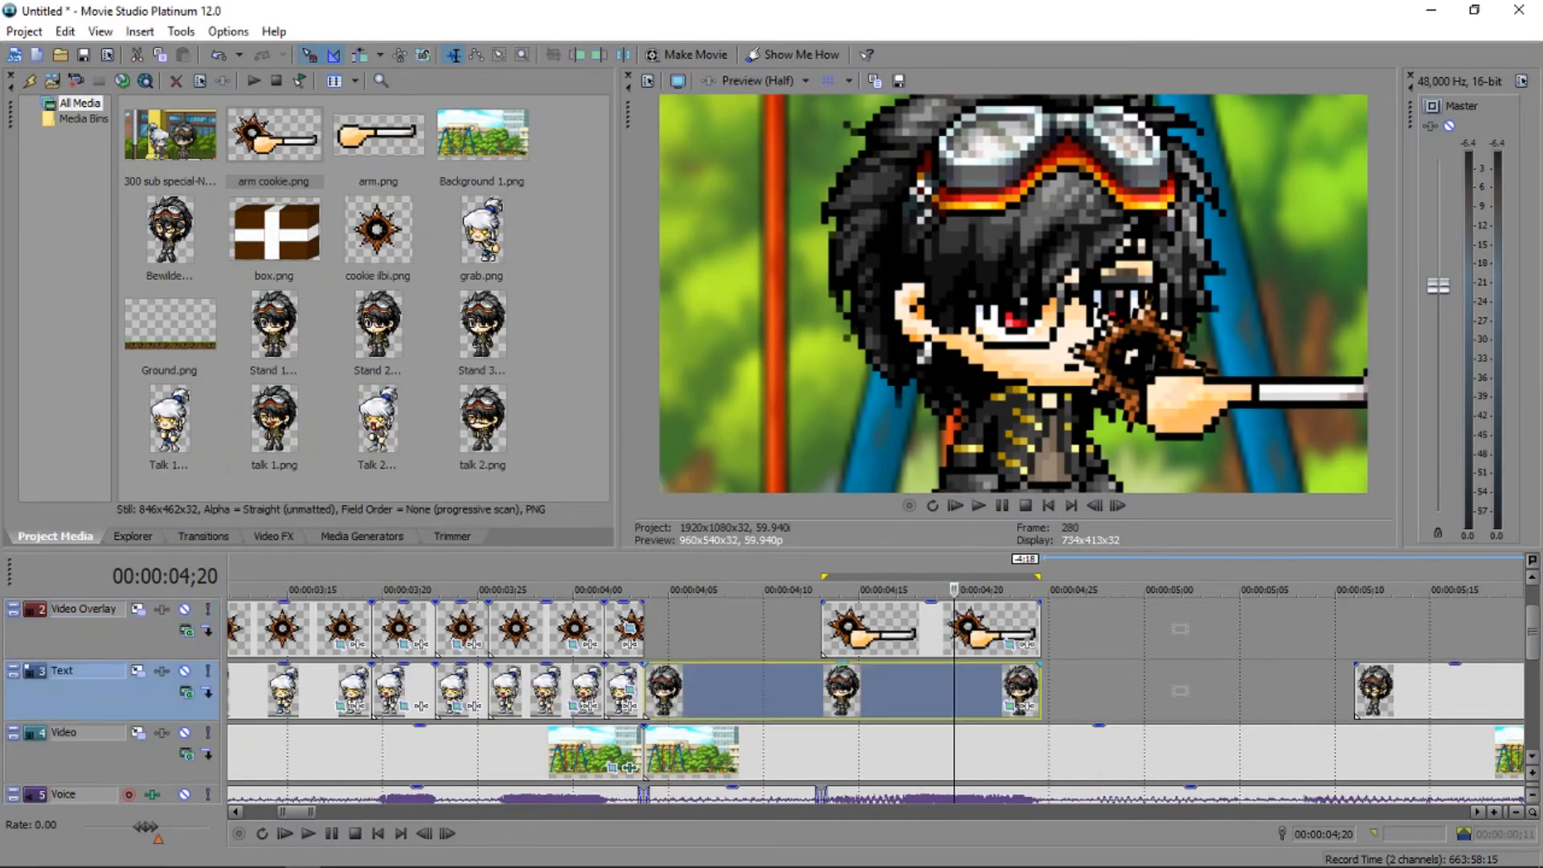
pyautogui.press('Left')
pyautogui.press('Left')
pyautogui.press('Left')
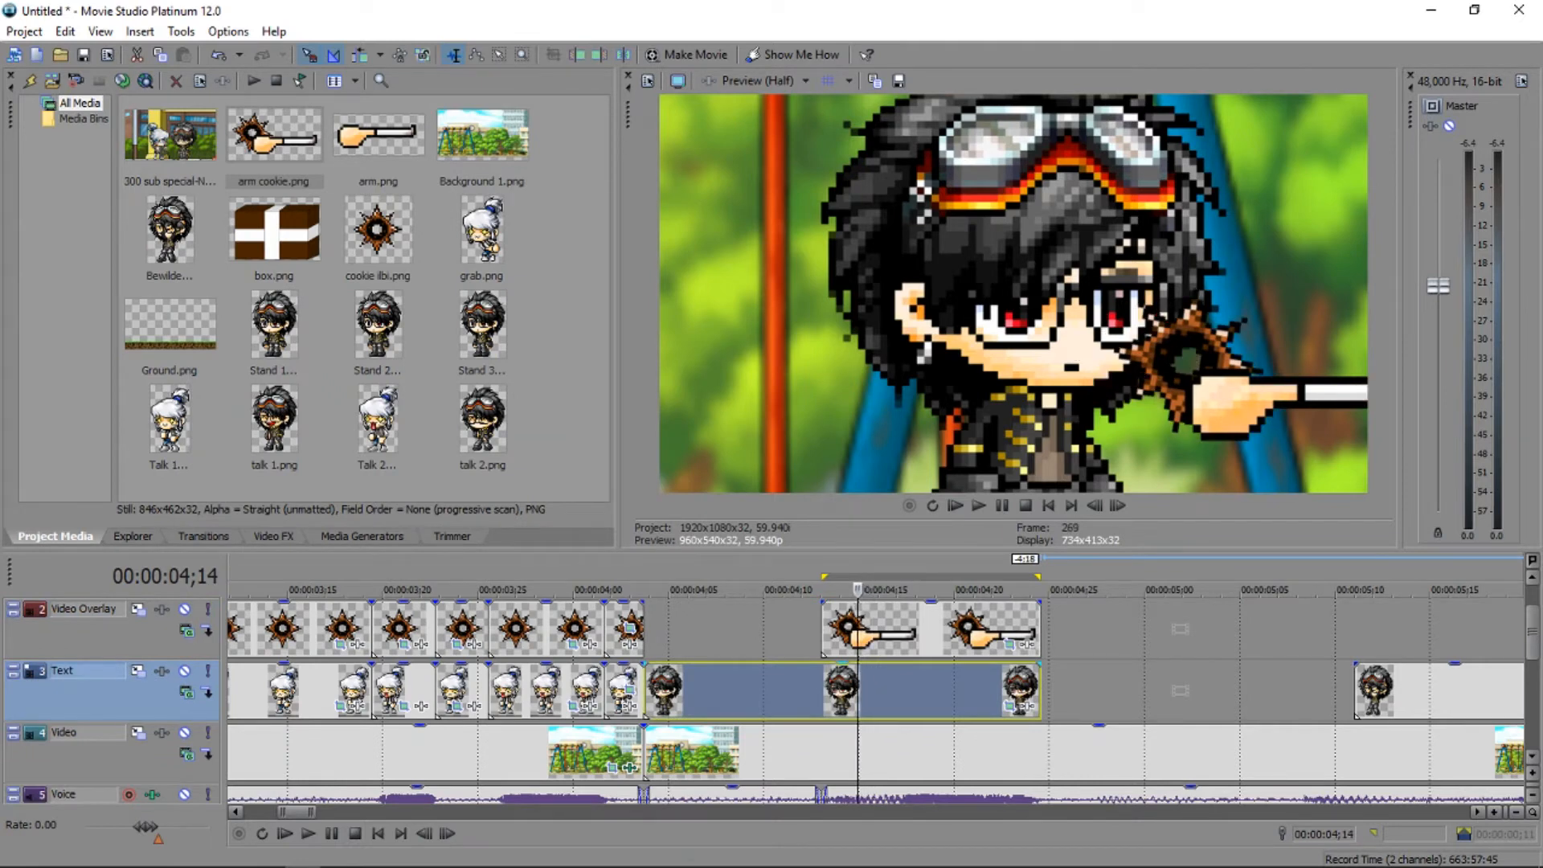
pyautogui.press('Right')
pyautogui.press('Left')
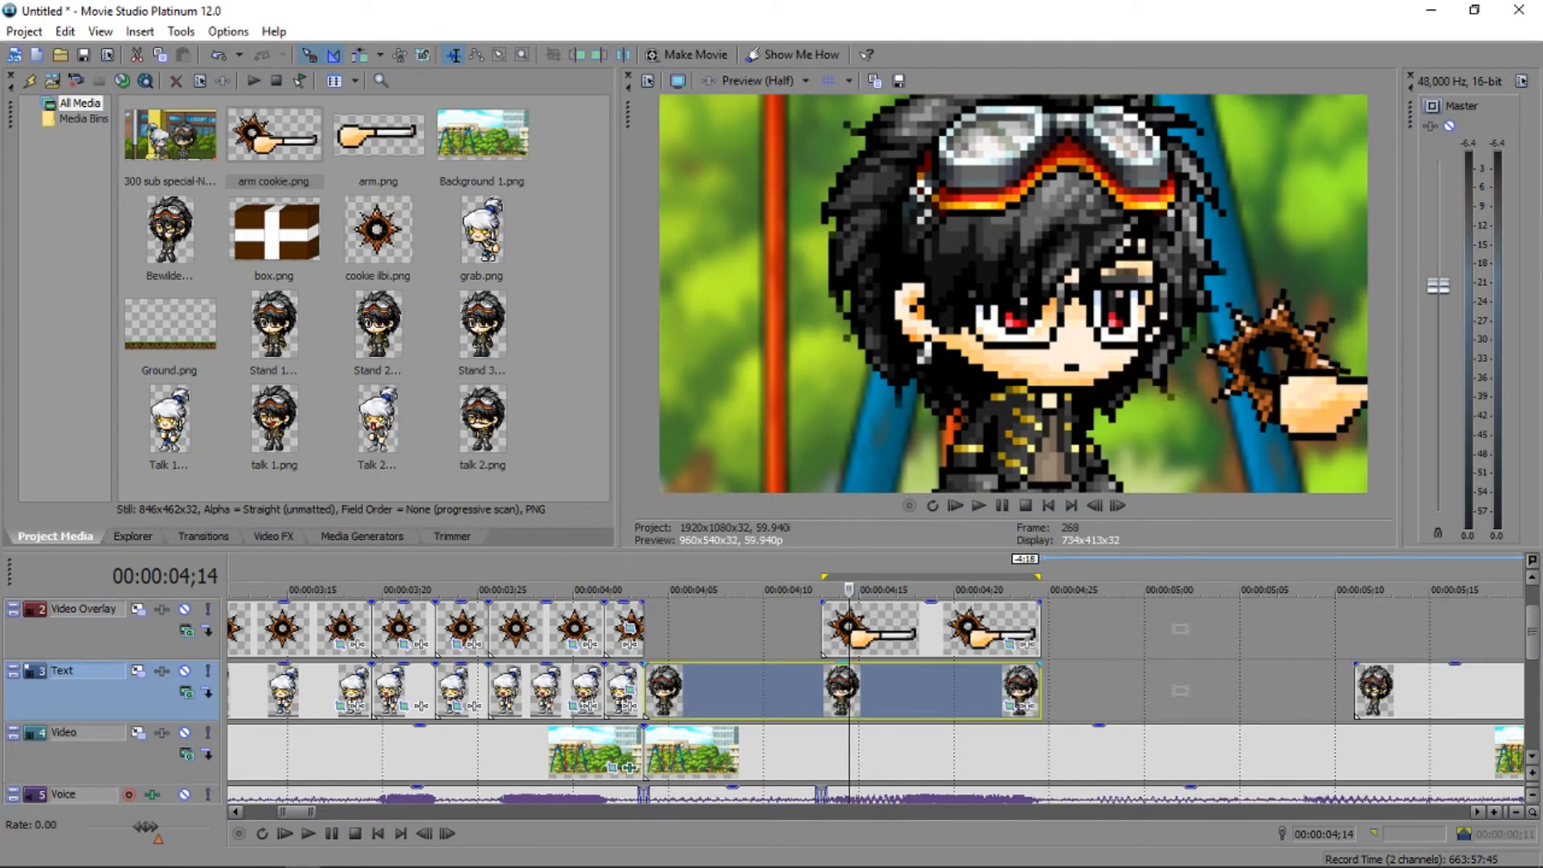
pyautogui.press('Right')
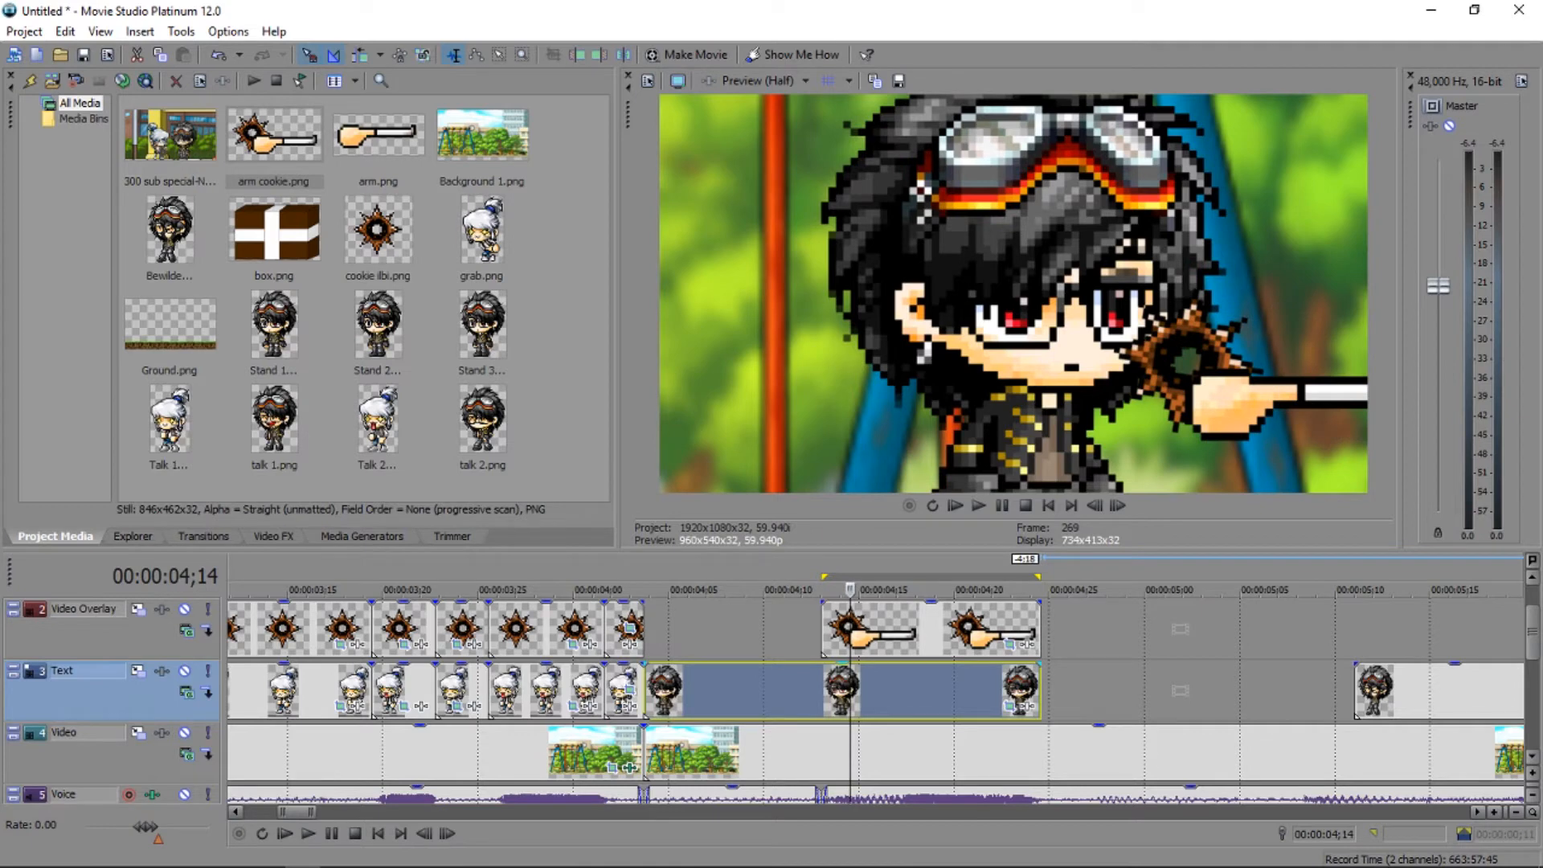
pyautogui.moveTo(1040, 691); pyautogui.dragTo(863, 691)
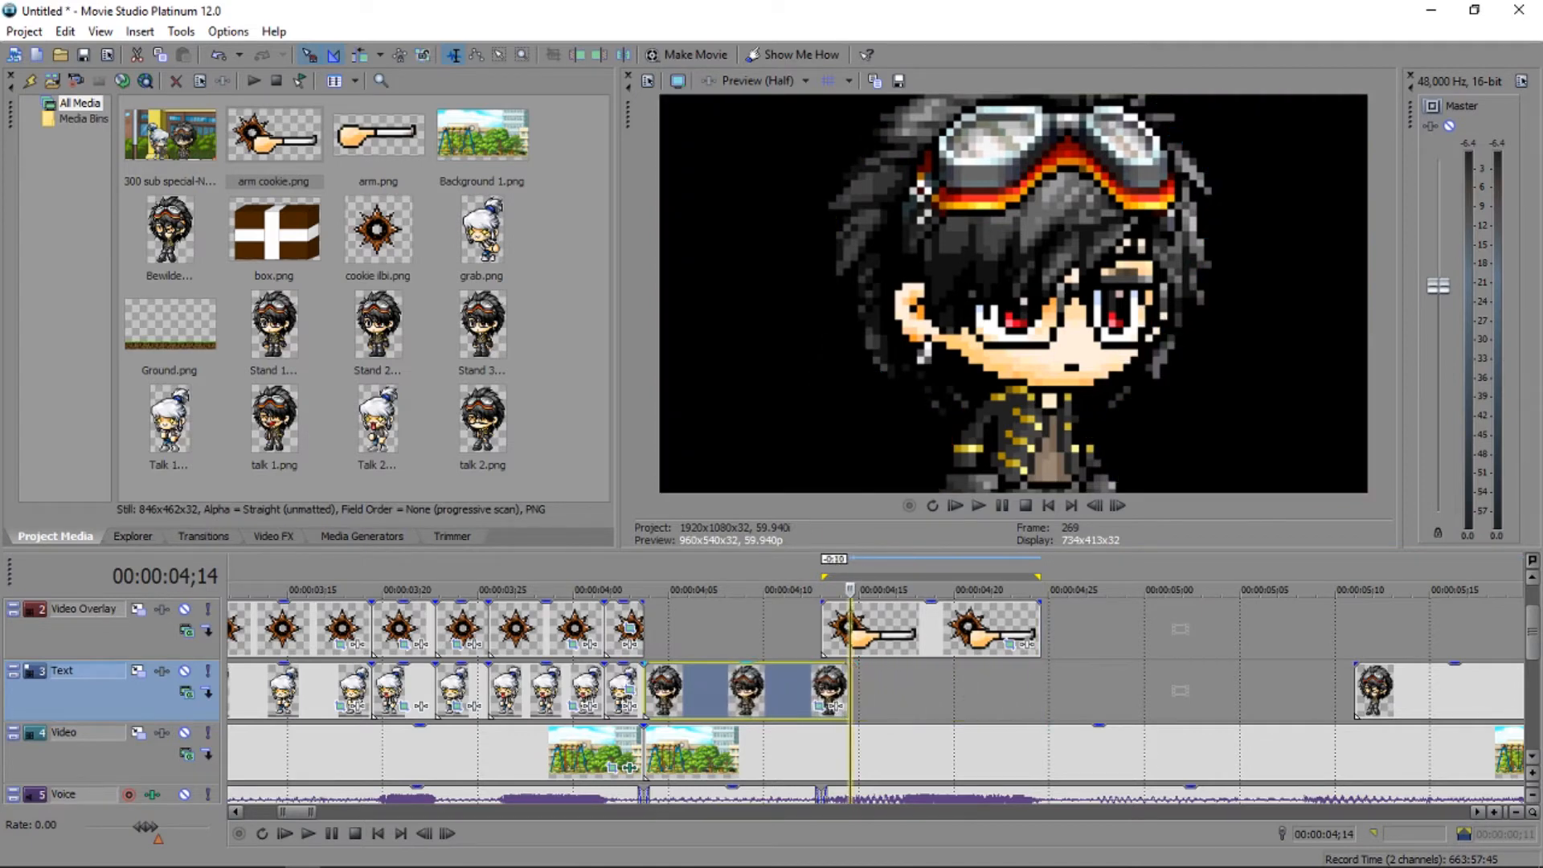
# Save the Stand 3 event's framing as a pan/crop preset named "pos 1".
pyautogui.click(820, 705)
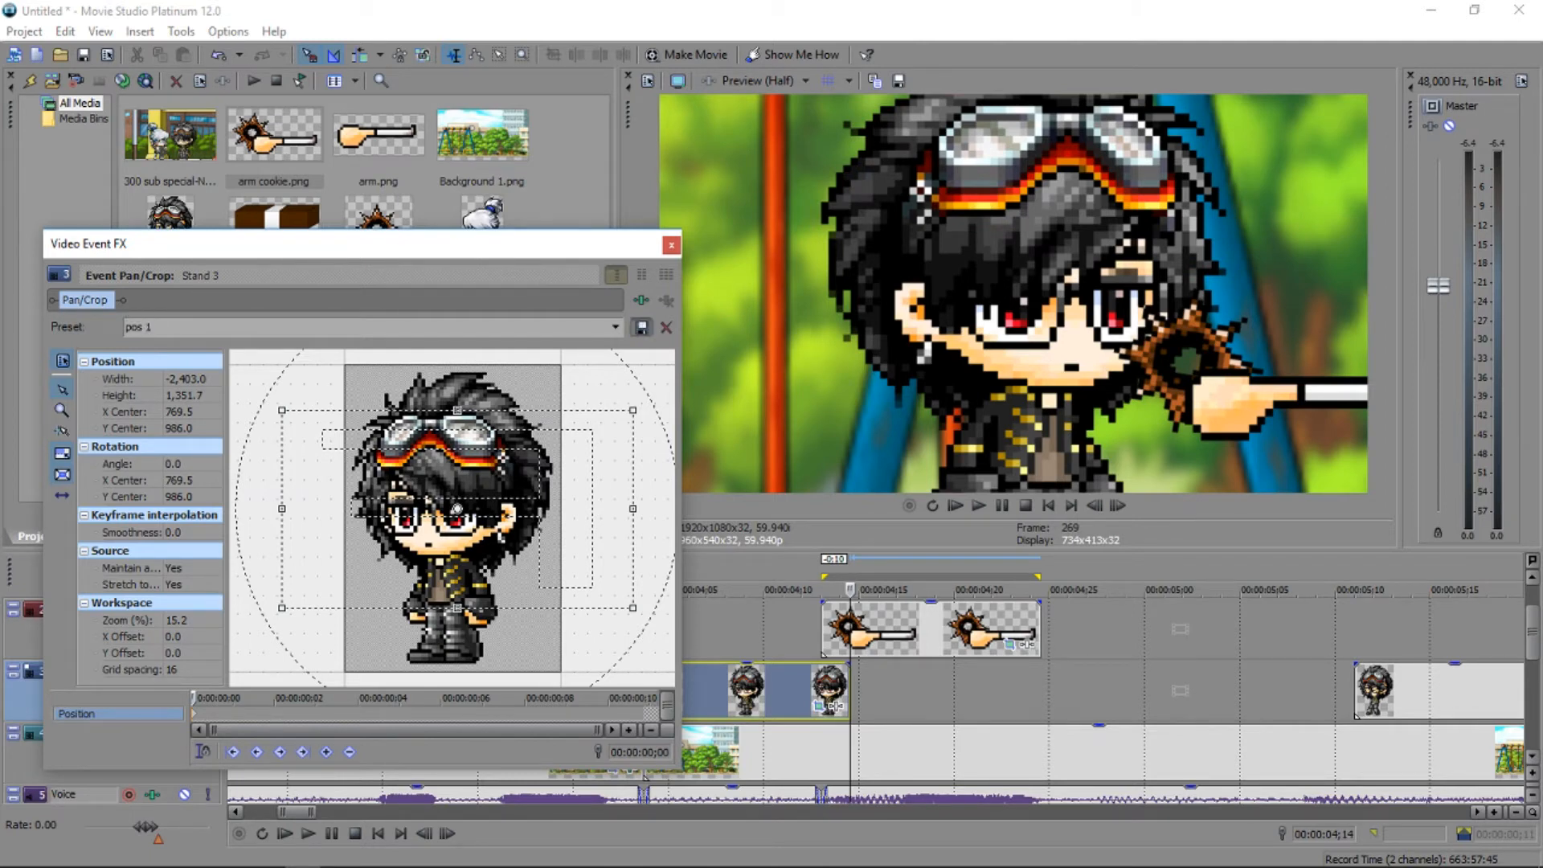
pyautogui.click(671, 244)
# Add the Bewildered image directly after Stand 3 on the Text track, split it at the arm cookie event's end and delete the remainder.
pyautogui.moveTo(170, 231); pyautogui.dragTo(853, 691)
pyautogui.moveTo(1406, 691); pyautogui.dragTo(902, 692)
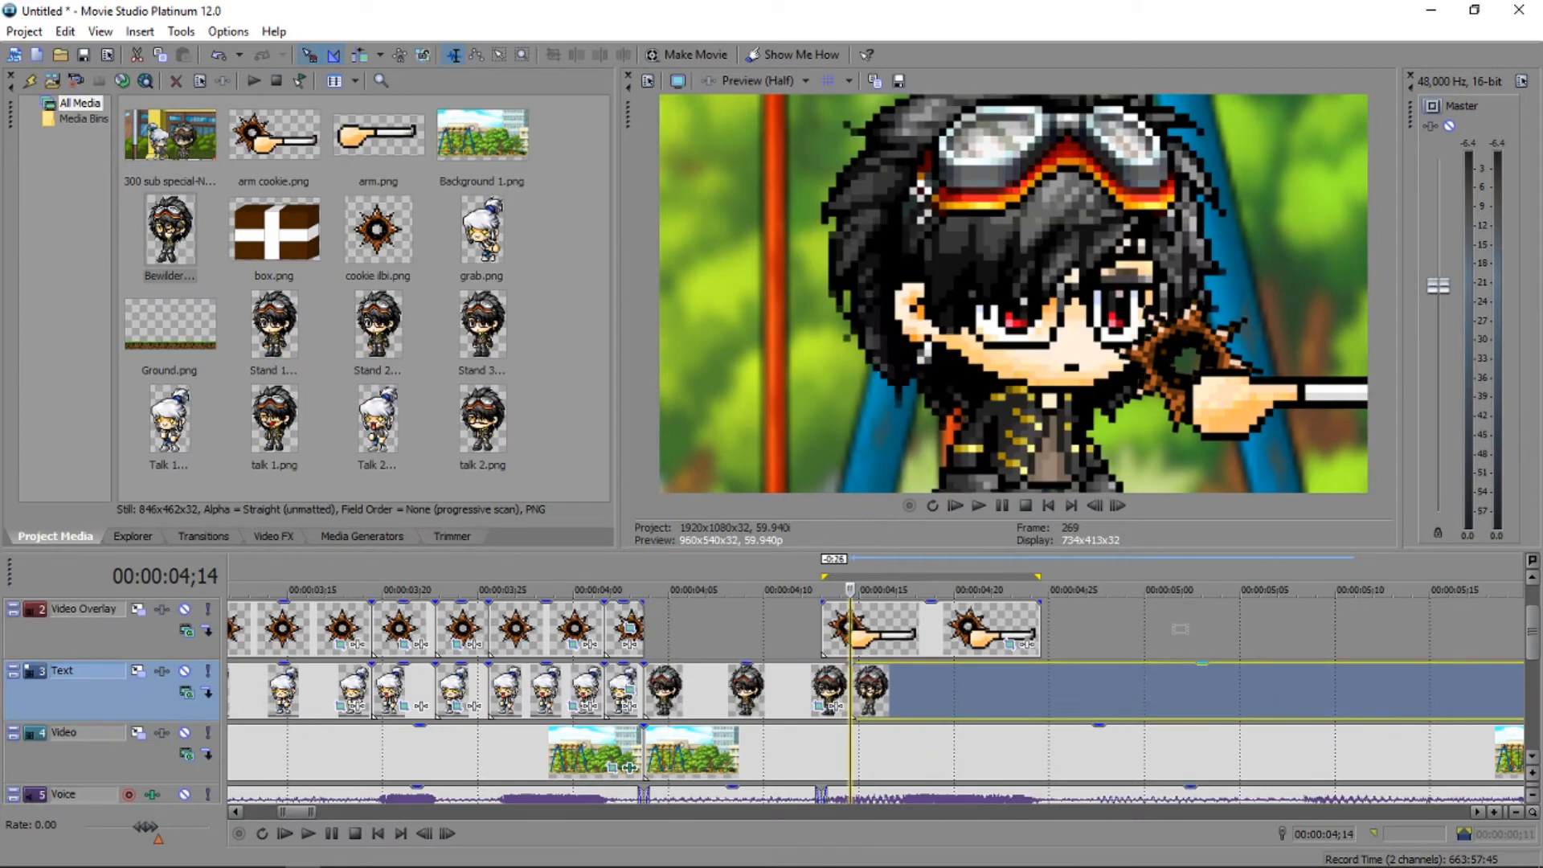
pyautogui.scroll(-3, 902, 691)
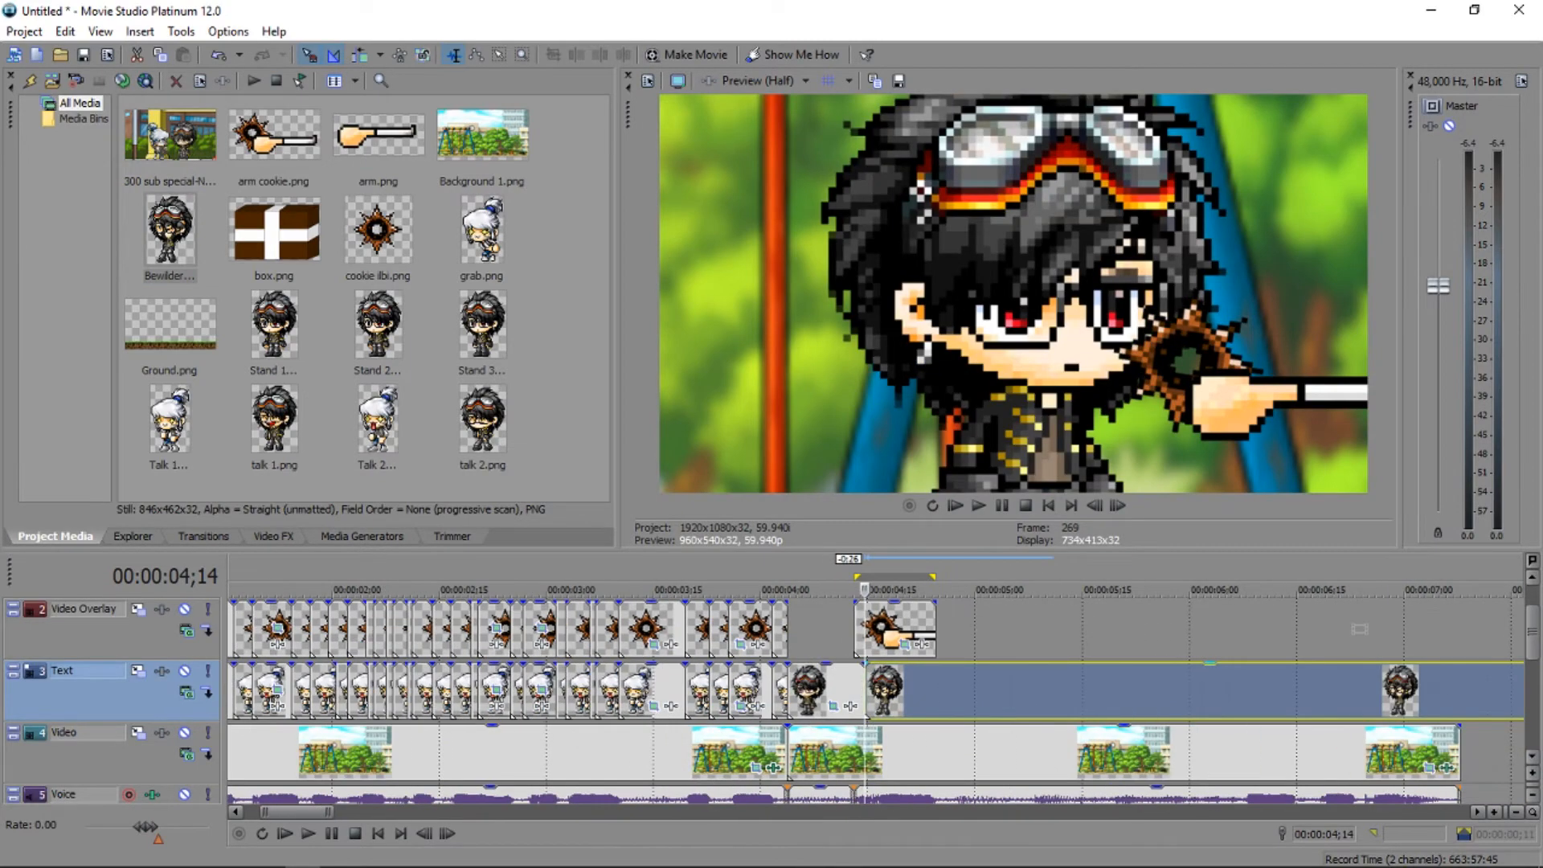
pyautogui.click(935, 589)
pyautogui.press('s')
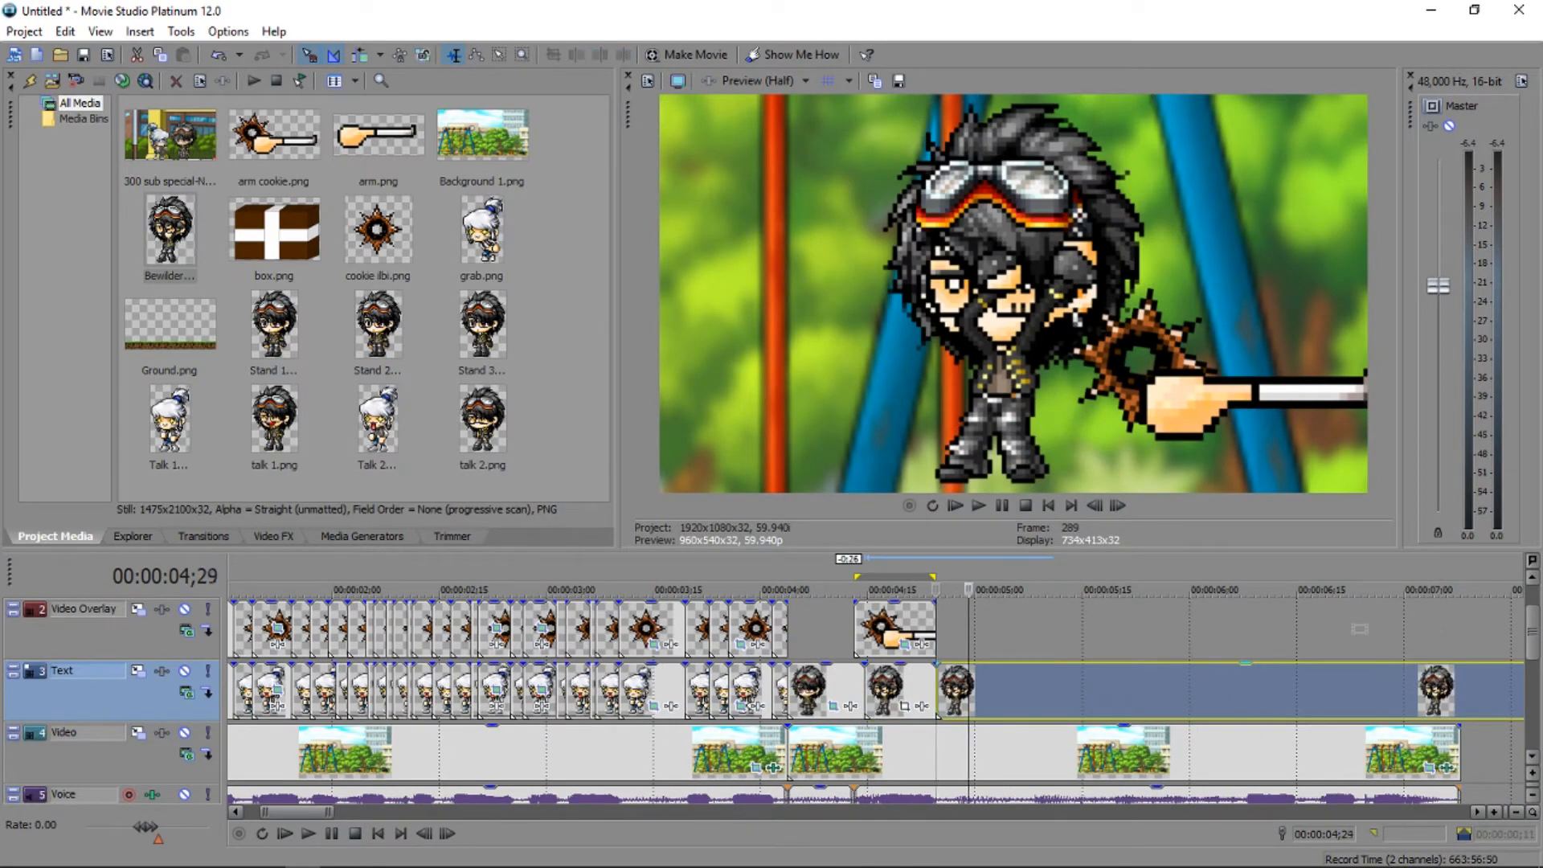
pyautogui.press('Delete')
# Apply the "pos 1" pan/crop preset to the Bewildered event.
pyautogui.click(897, 691)
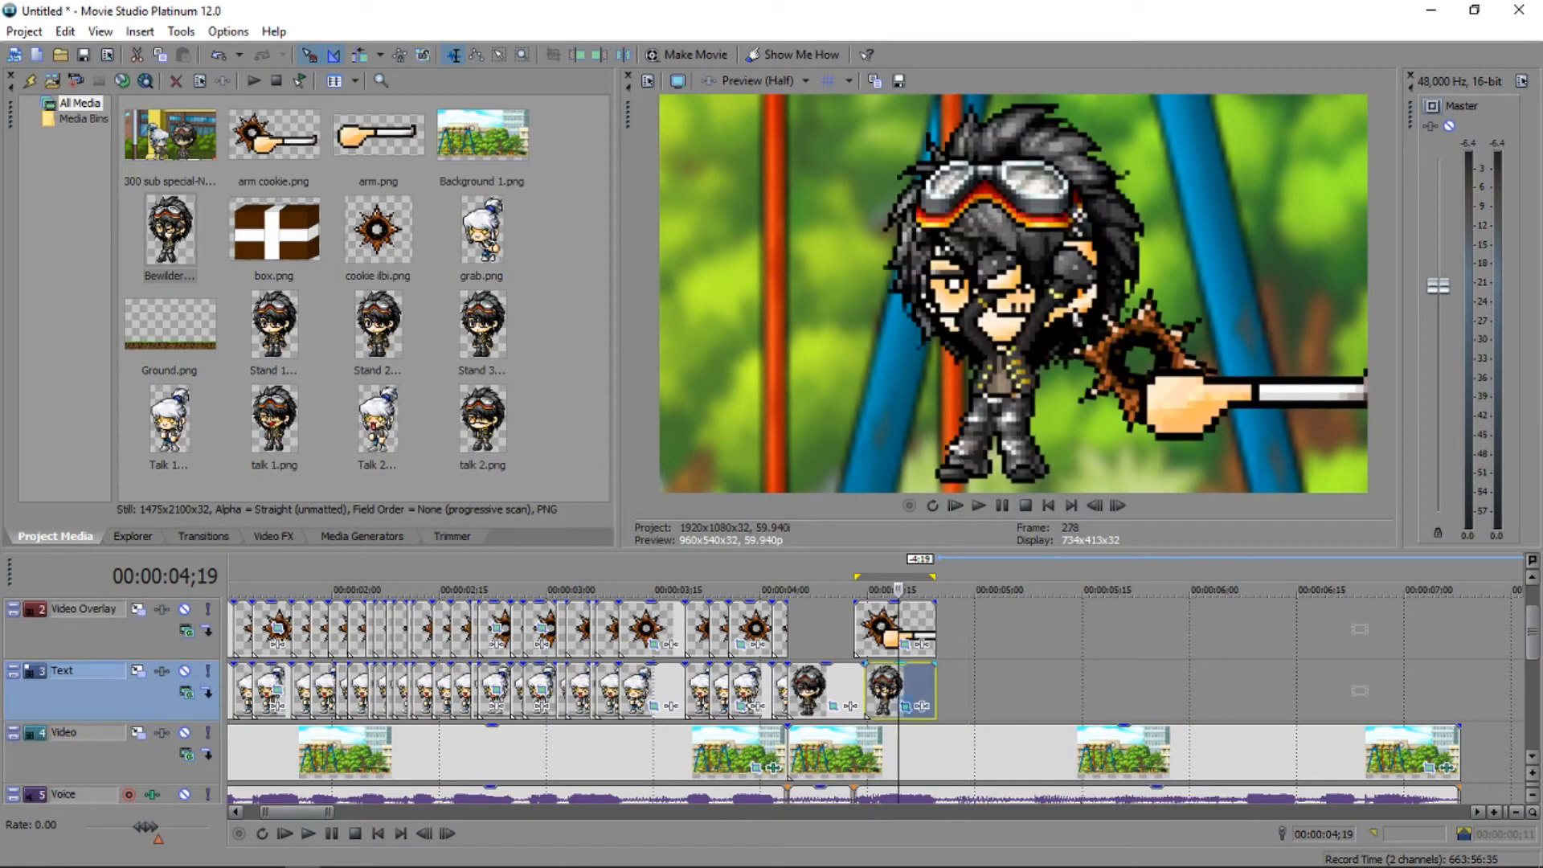
pyautogui.click(904, 706)
pyautogui.hotkey('alt', 'Down')
pyautogui.press('End')
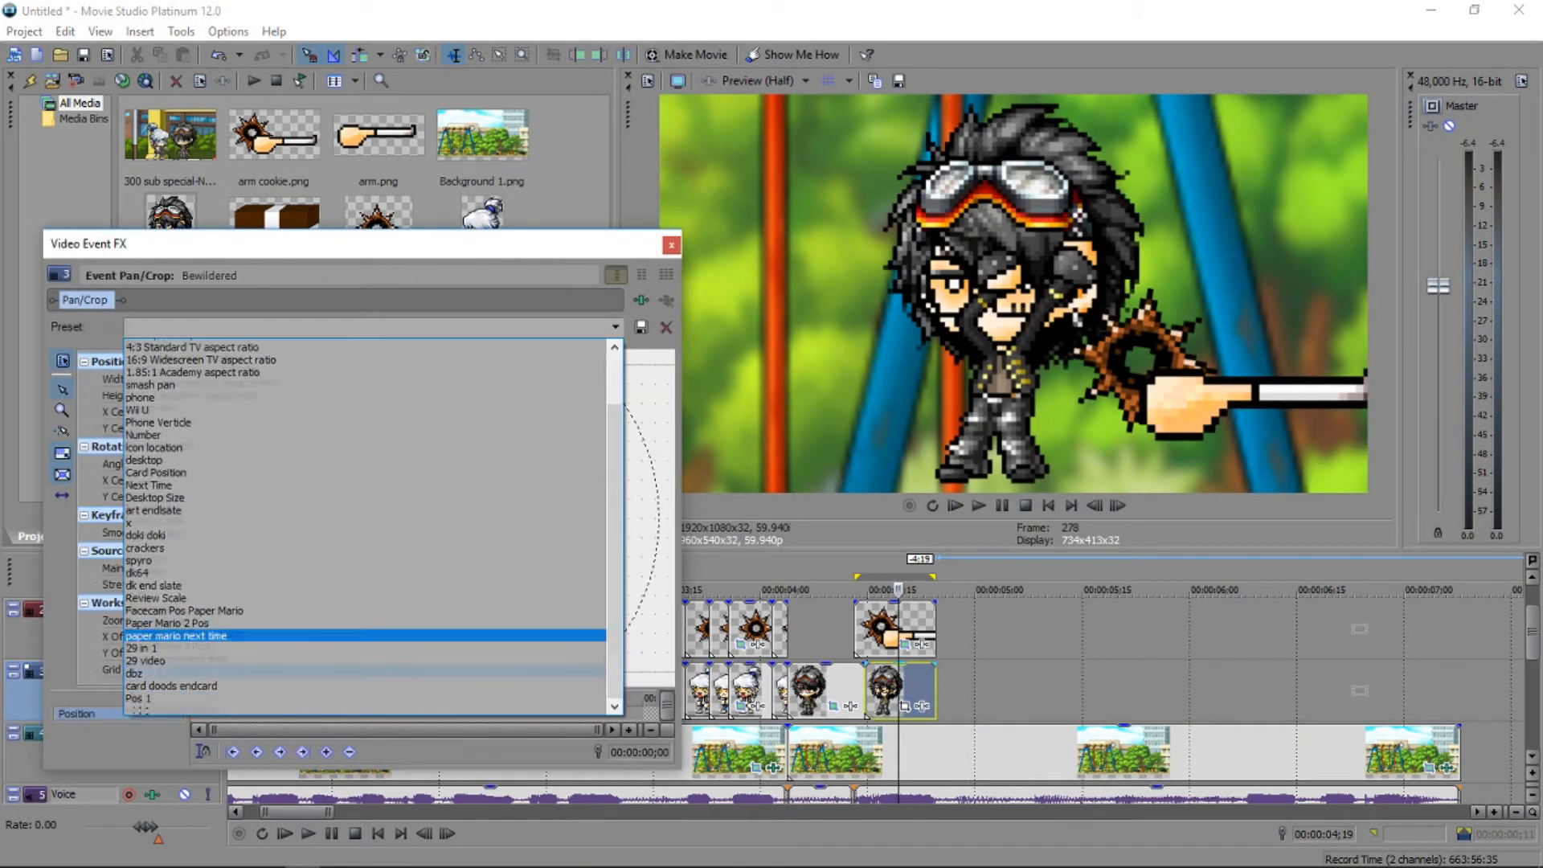
pyautogui.press('Return')
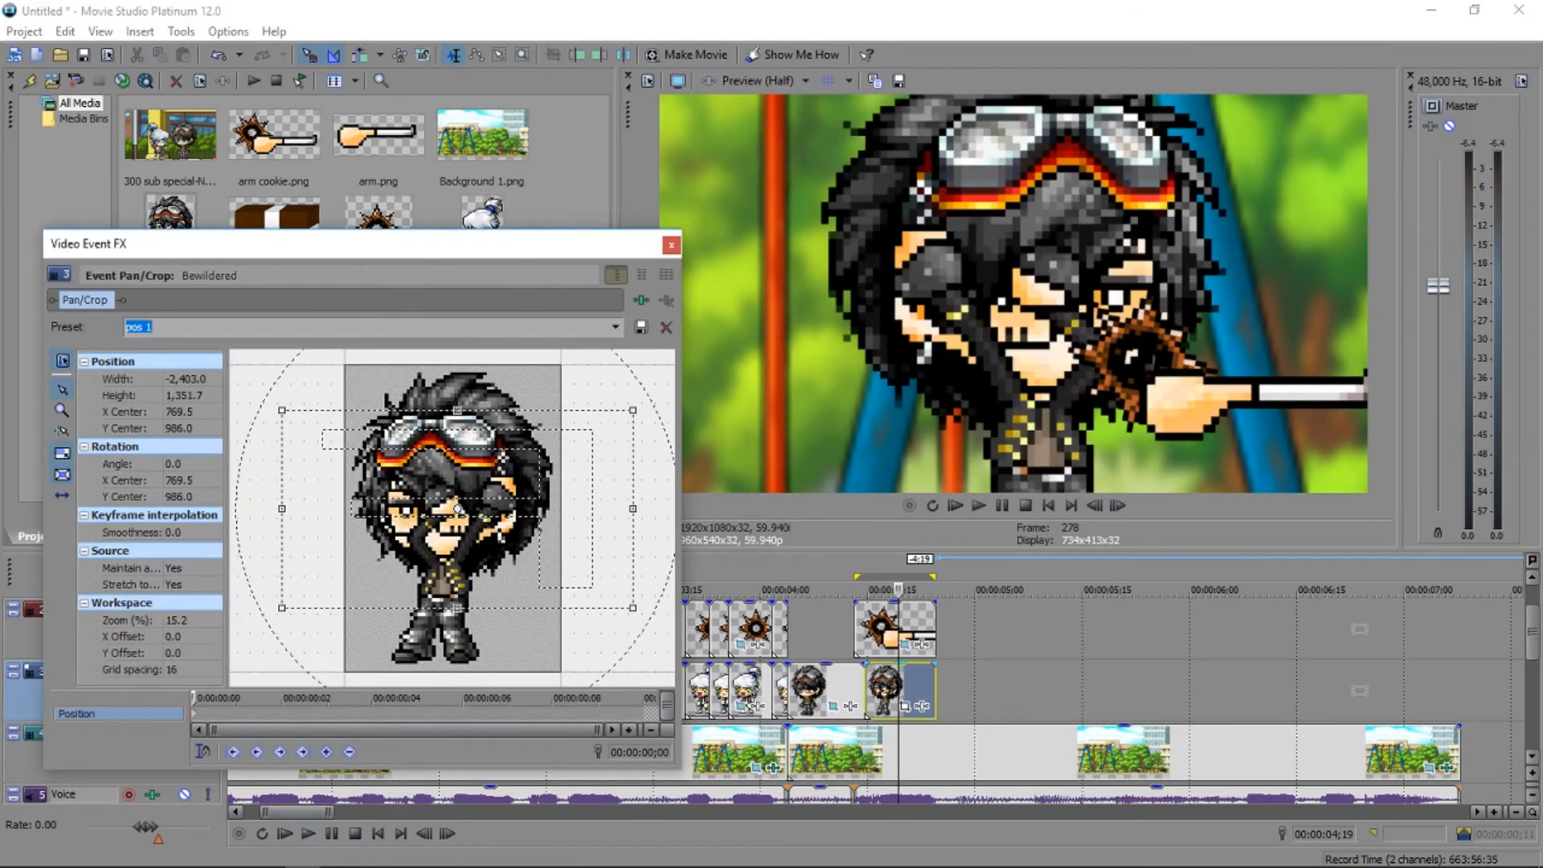
pyautogui.press('Escape')
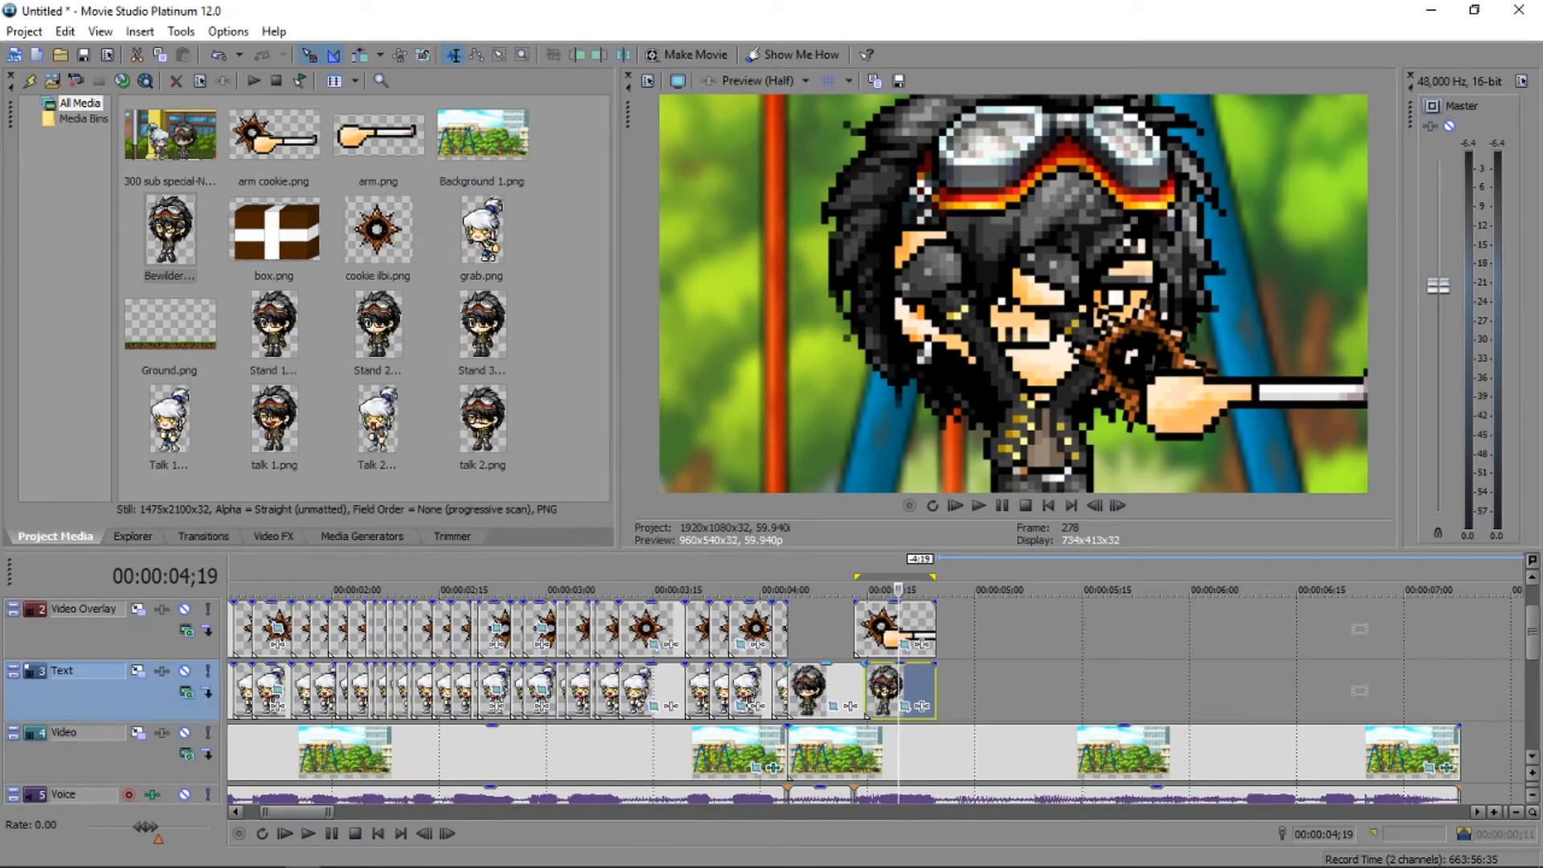
# Compare the Stand 3 and Bewildered frames and play the scene through the switch between the two poses.
pyautogui.click(837, 690)
pyautogui.click(865, 689)
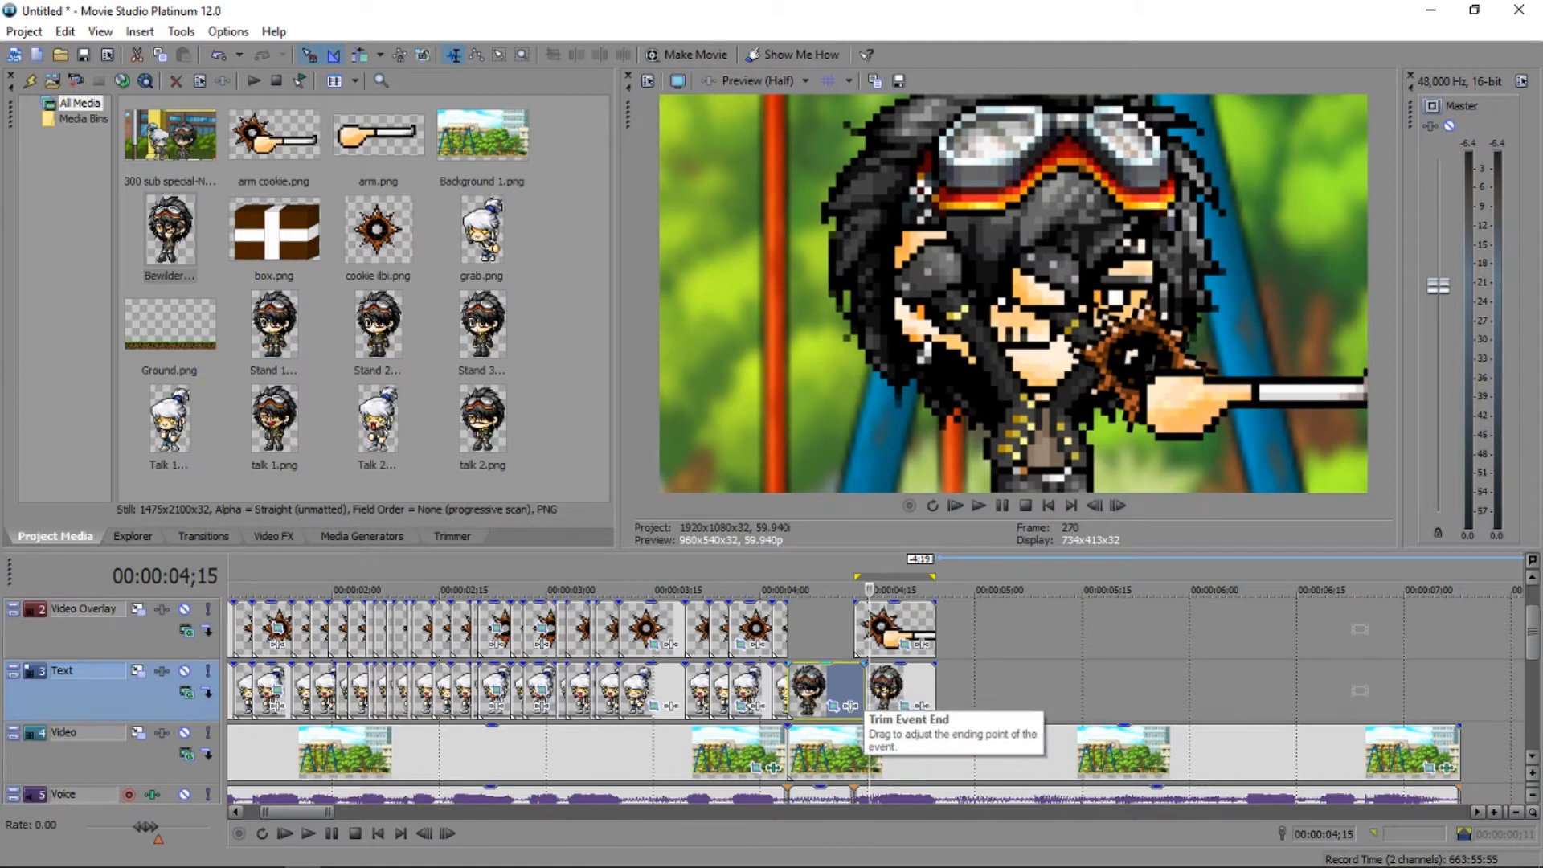
pyautogui.click(896, 691)
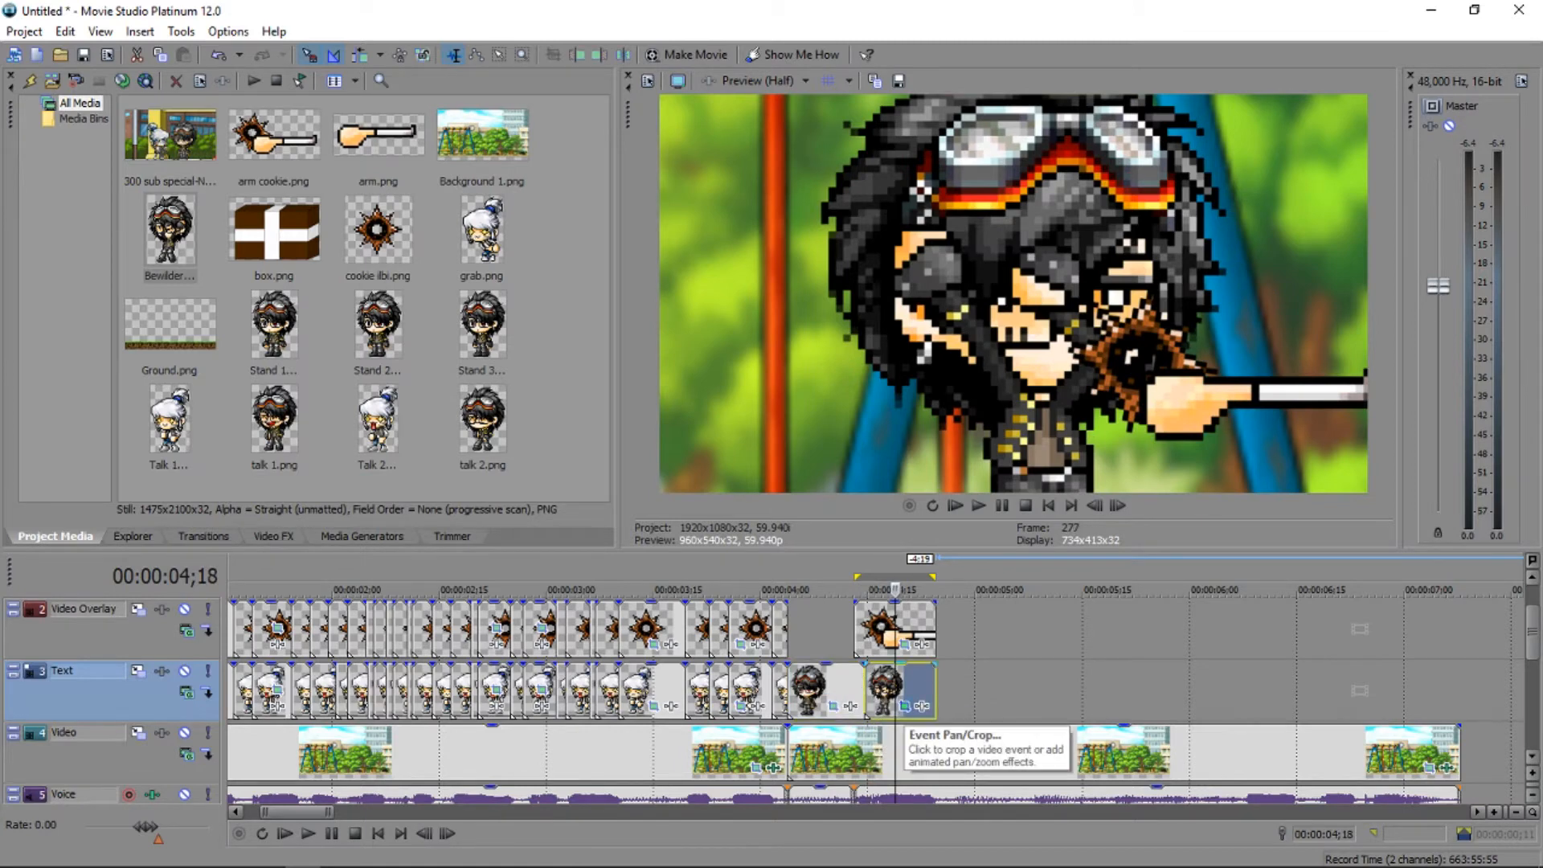
pyautogui.click(773, 699)
pyautogui.press('space')
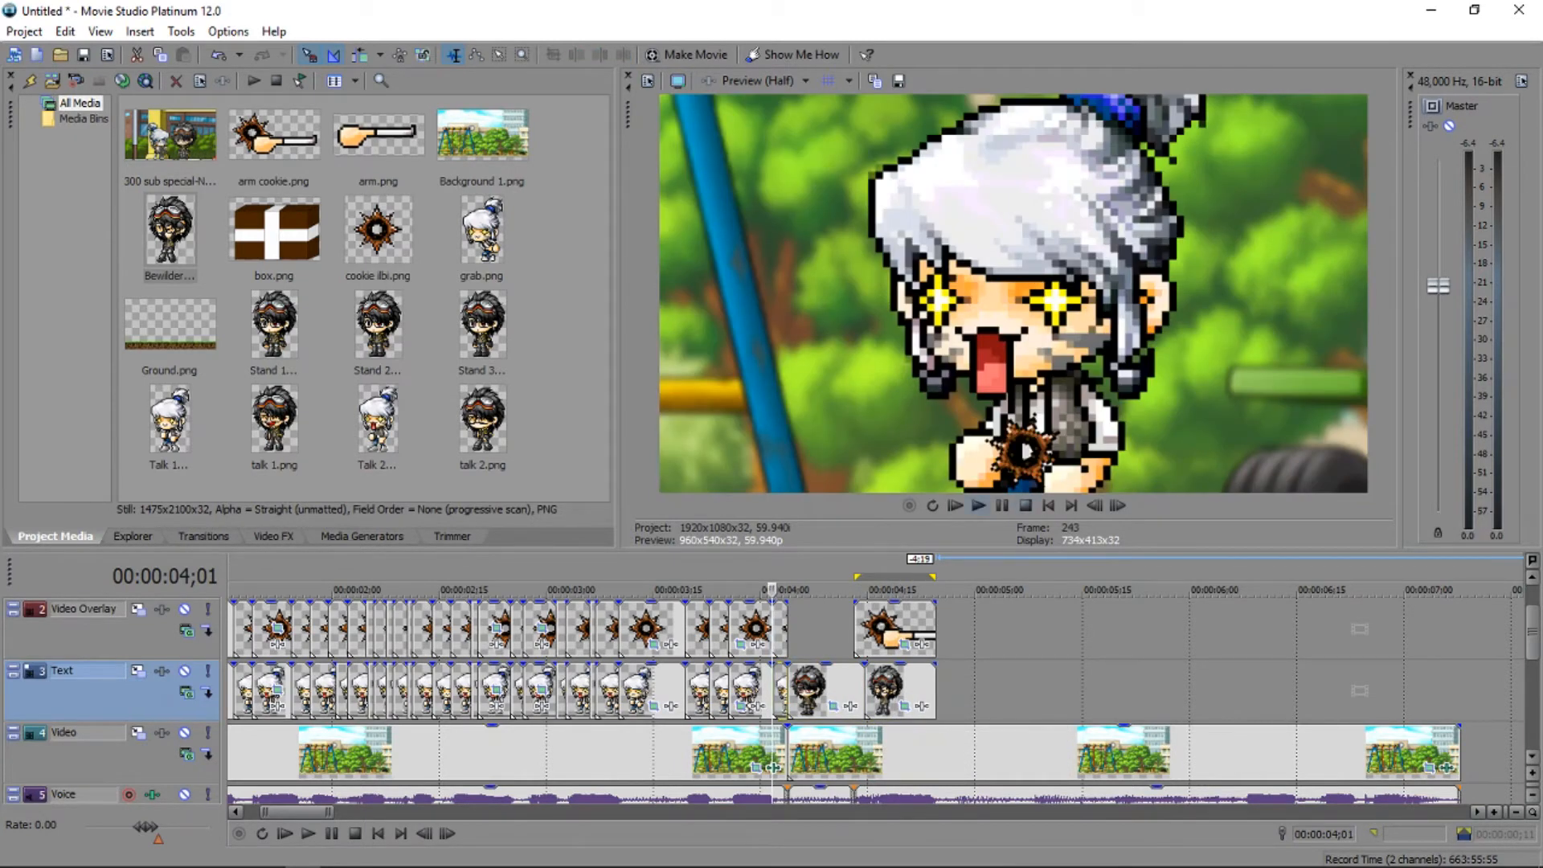
pyautogui.press('Return')
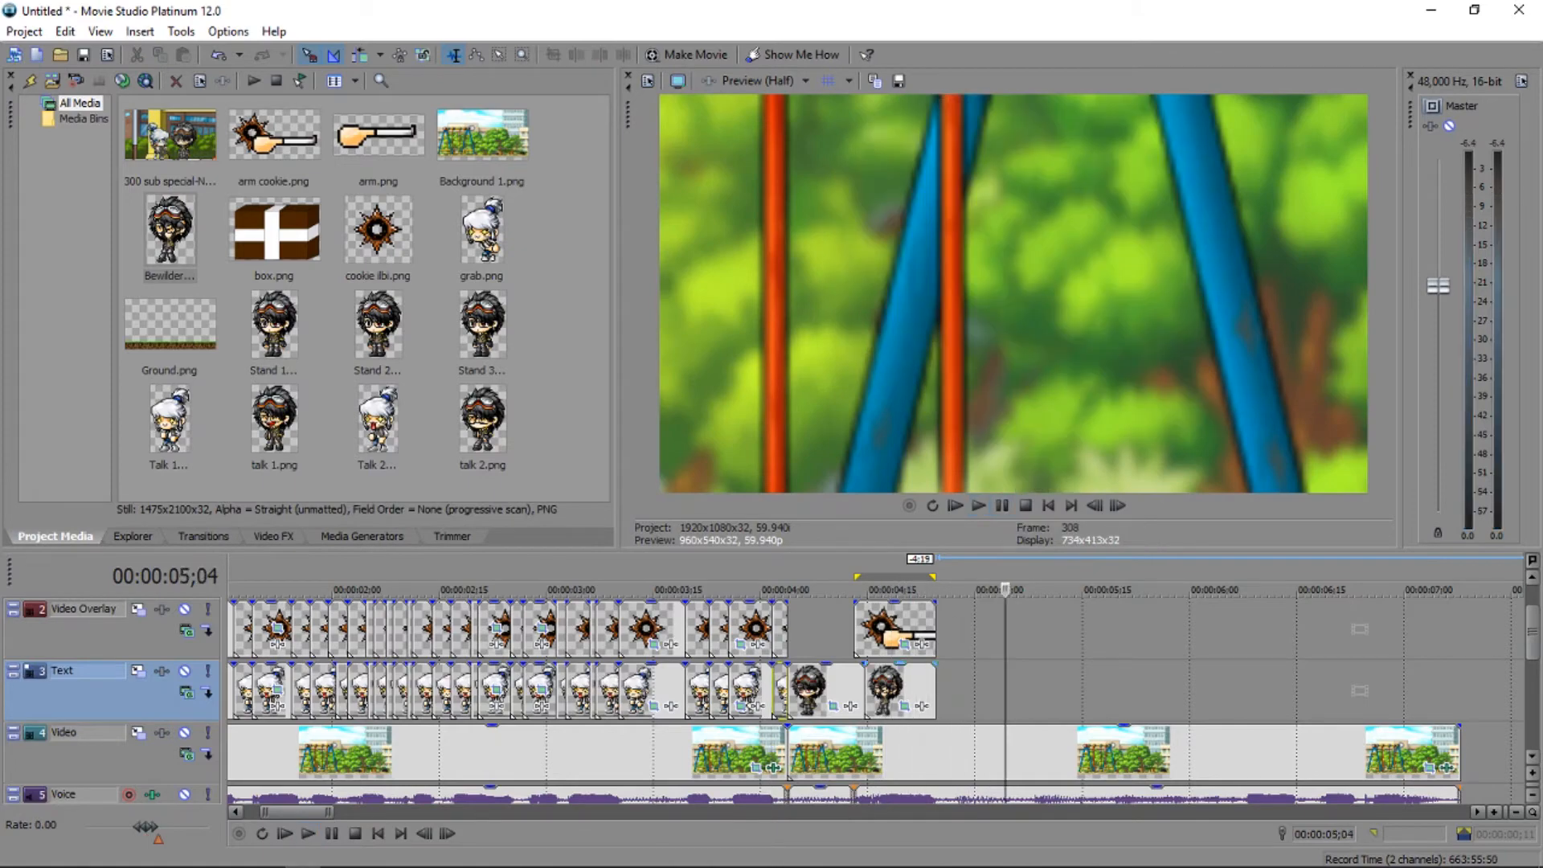
# Keyframe a shifted pan/crop position at the start of the Bewildered event, with X center 729.9 and Y center 1,025.6.
pyautogui.click(895, 691)
pyautogui.click(904, 705)
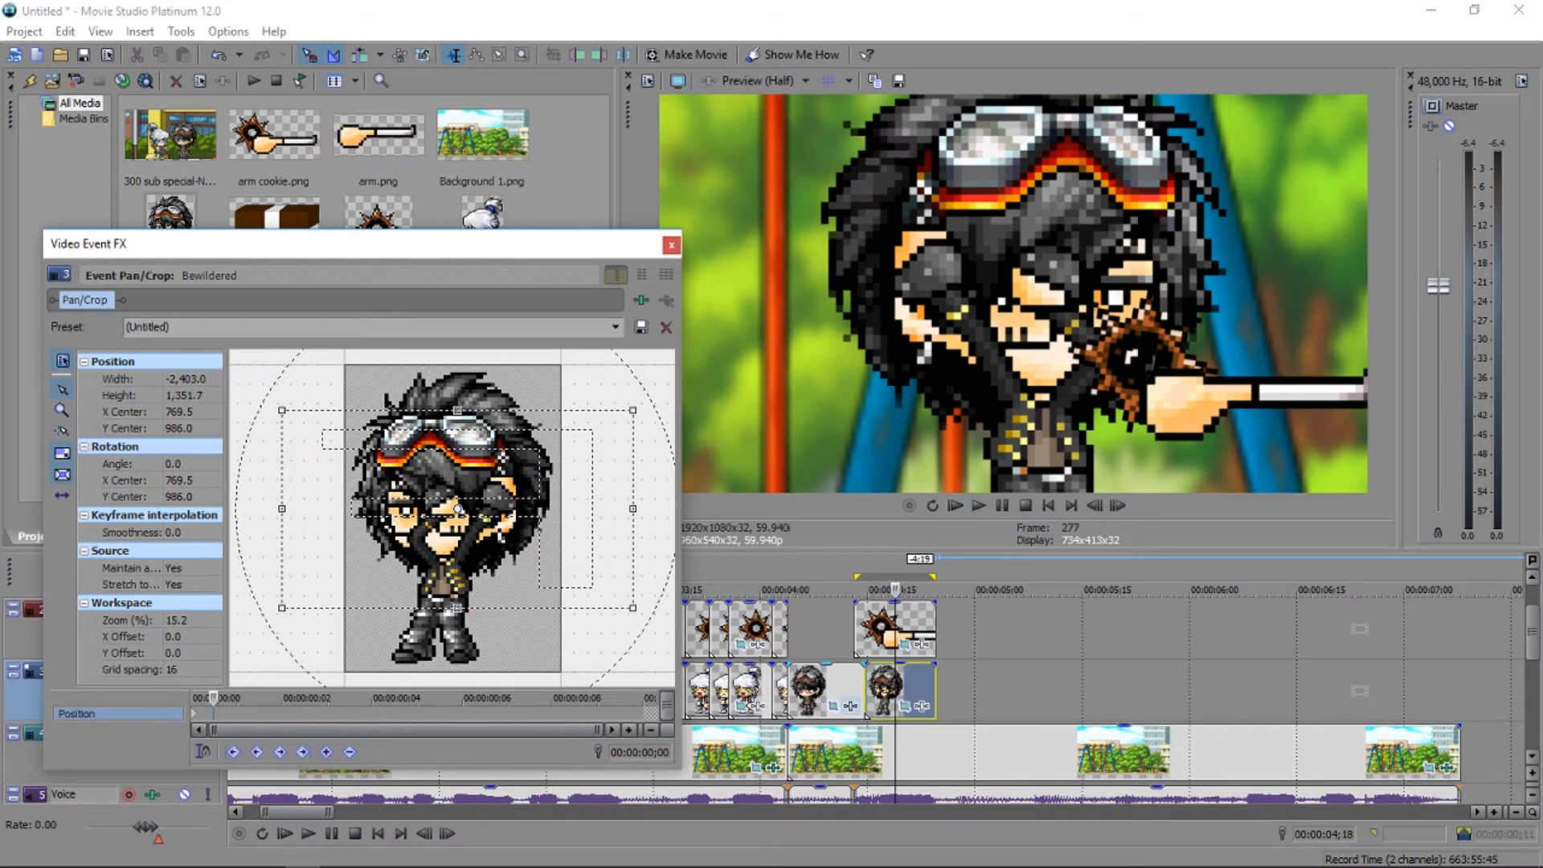
pyautogui.moveTo(457, 509); pyautogui.dragTo(452, 509)
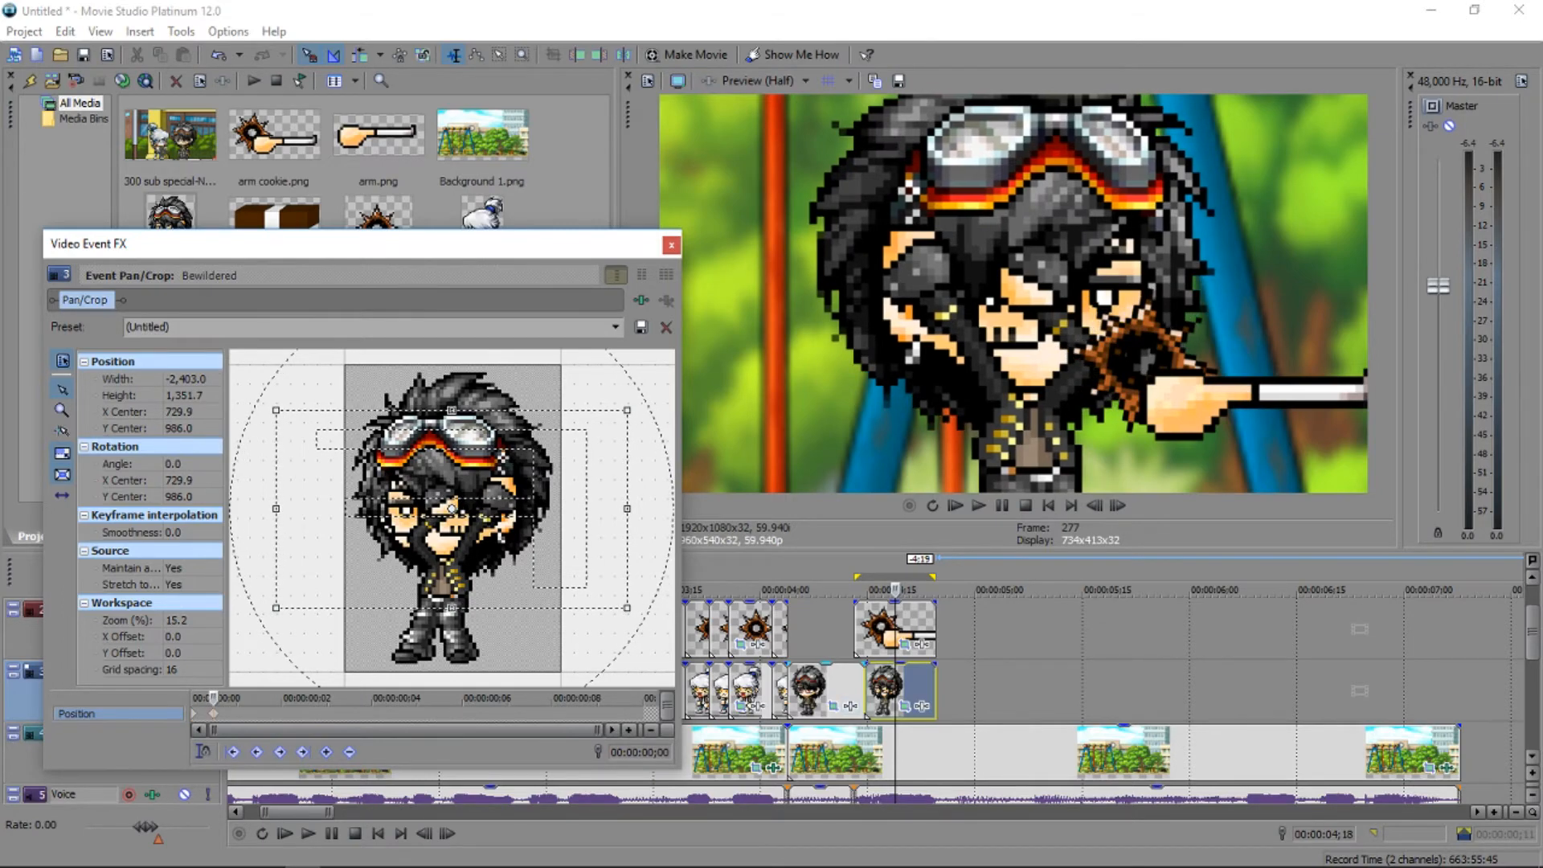
pyautogui.click(62, 495)
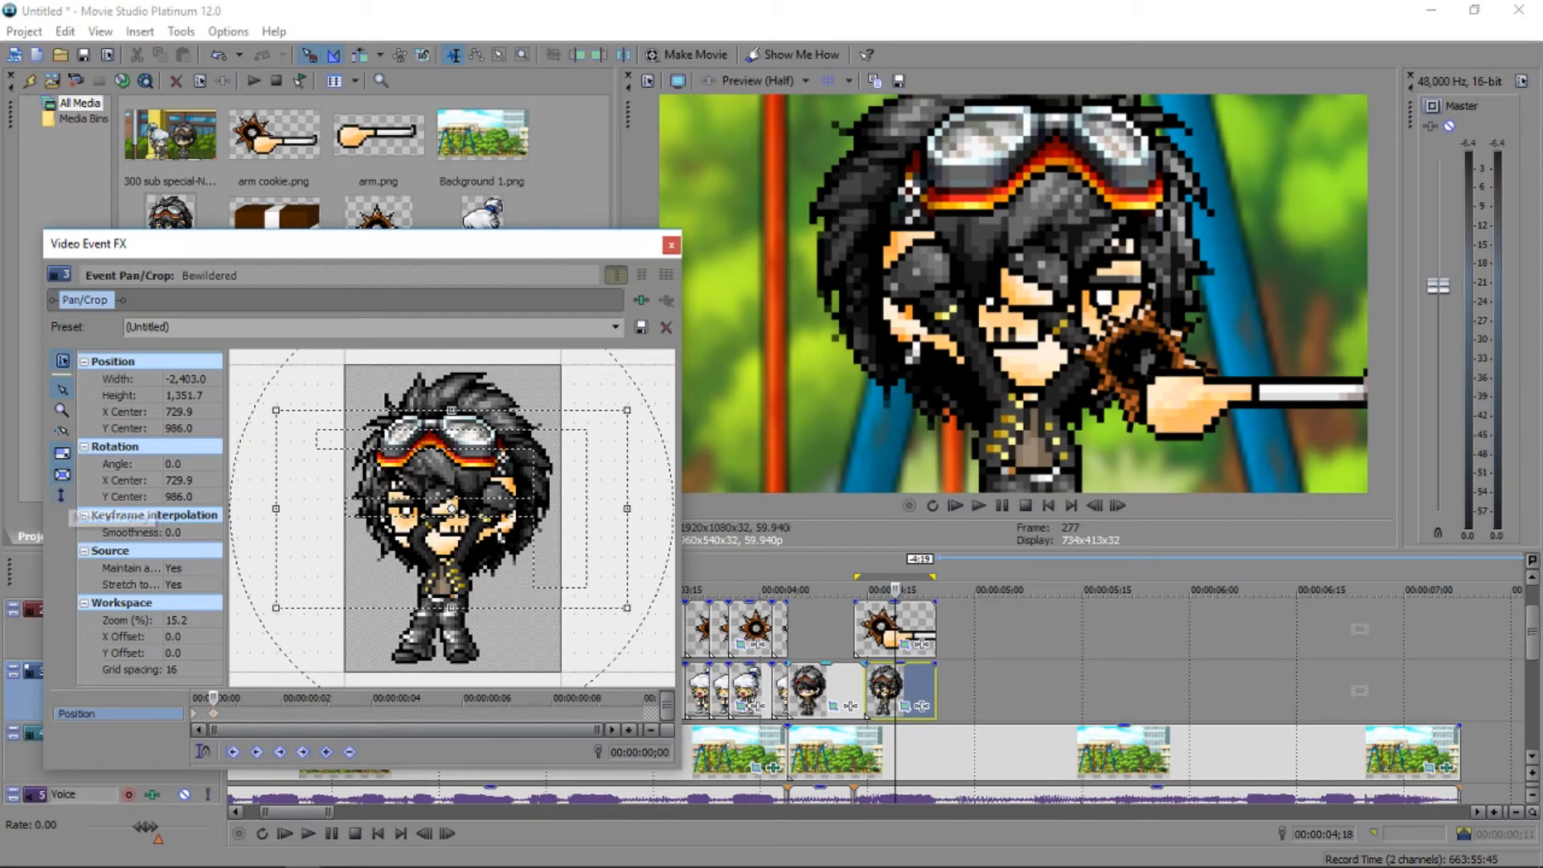
pyautogui.moveTo(452, 508); pyautogui.dragTo(451, 514)
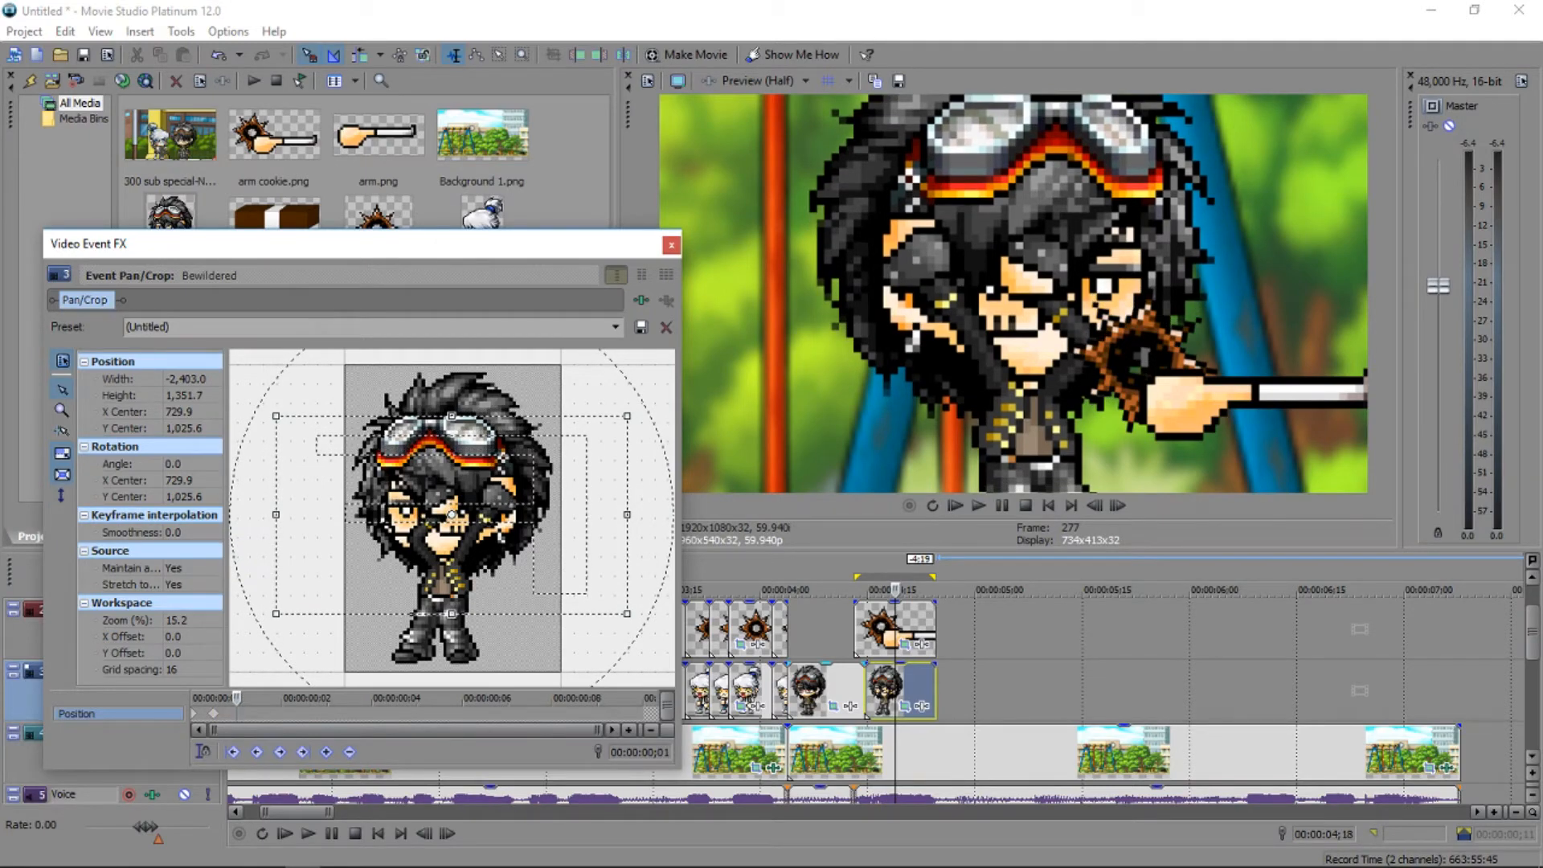
# Add a pan/crop keyframe at 00:00:00;01 in the Bewildered event with X center 677.1 and Y center 966.2.
pyautogui.click(62, 495)
pyautogui.moveTo(451, 514); pyautogui.dragTo(444, 514)
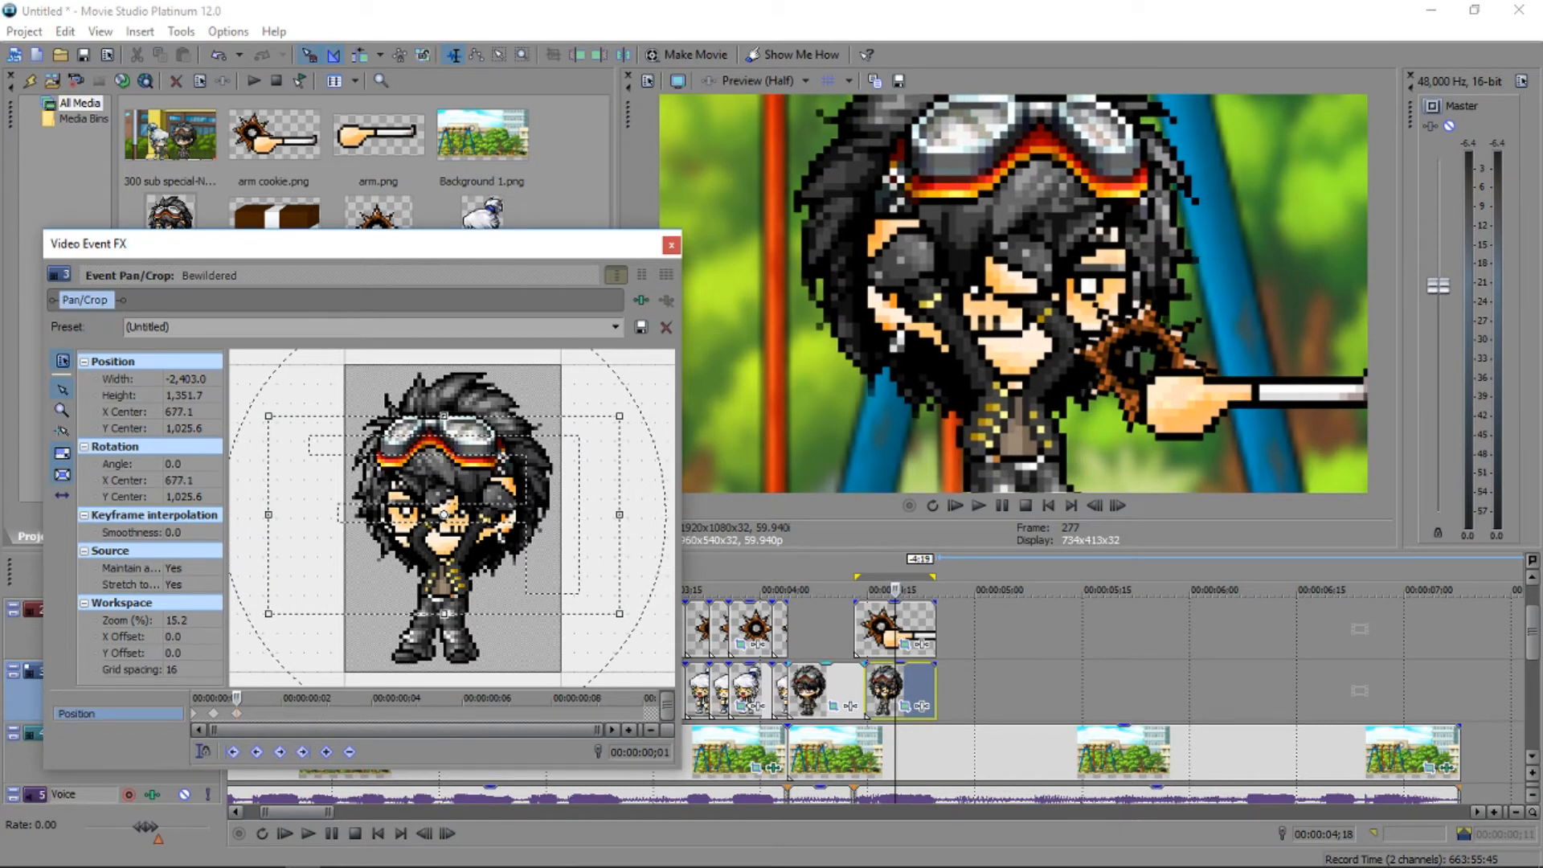
pyautogui.moveTo(443, 515); pyautogui.dragTo(444, 505)
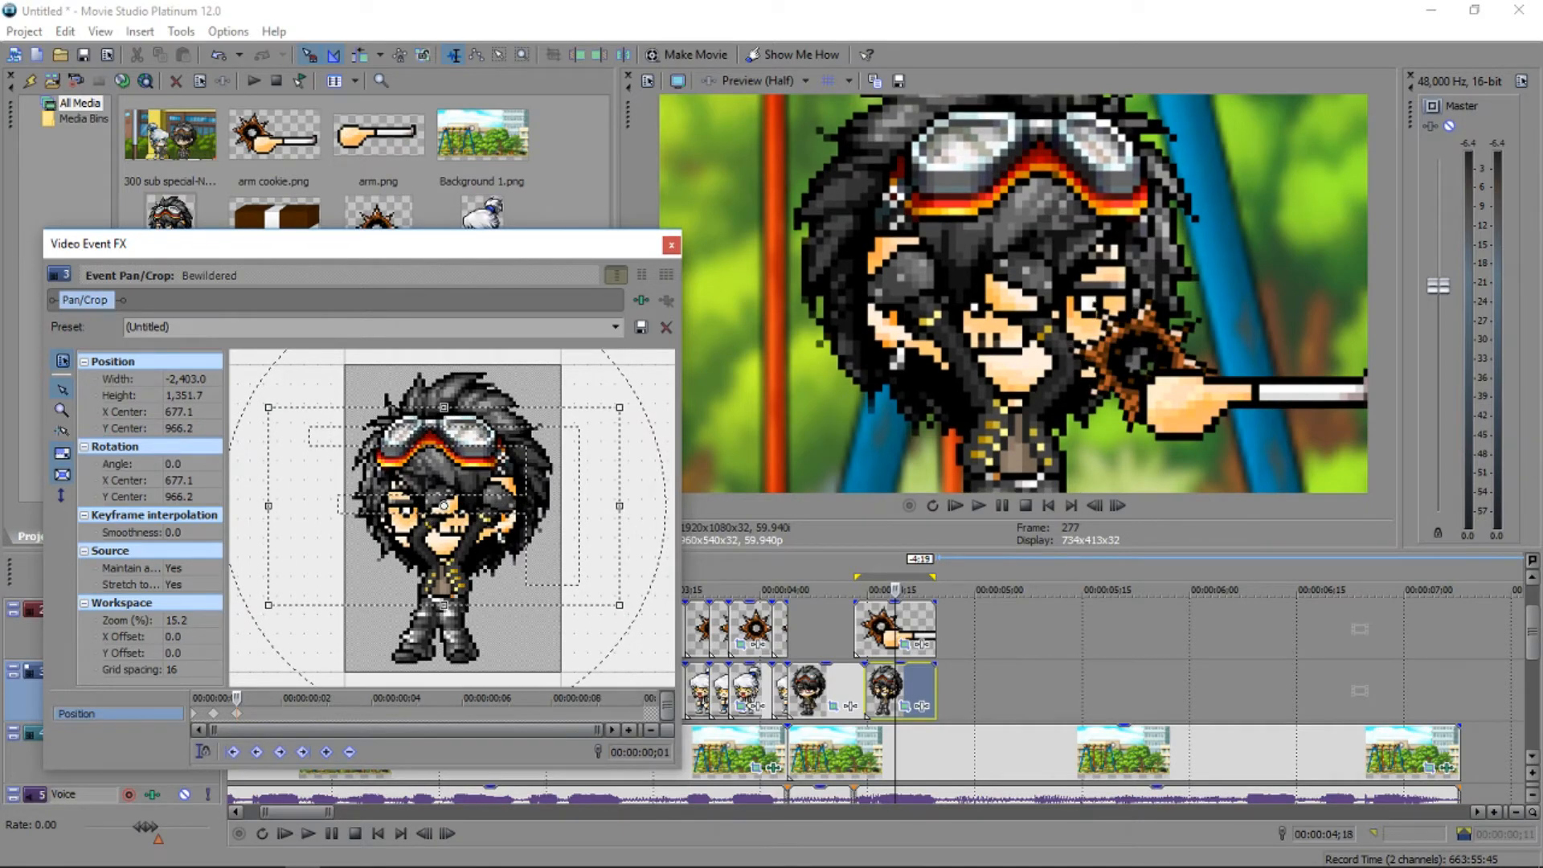
pyautogui.click(671, 244)
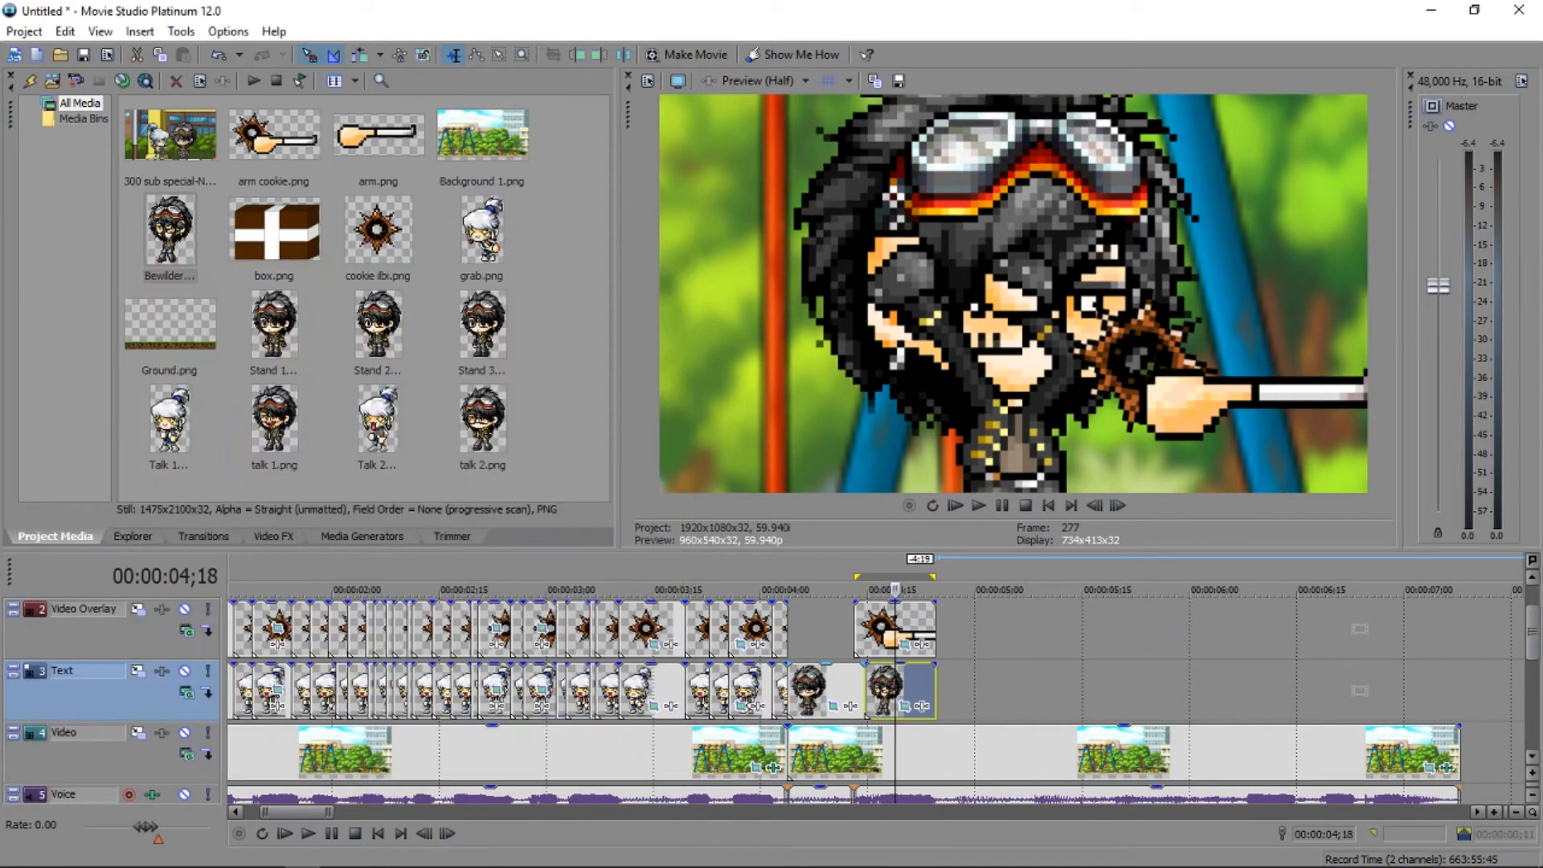
# Play the scene from the Stand 3 event to review the character's recoil from the cookie.
pyautogui.click(840, 691)
pyautogui.press('space')
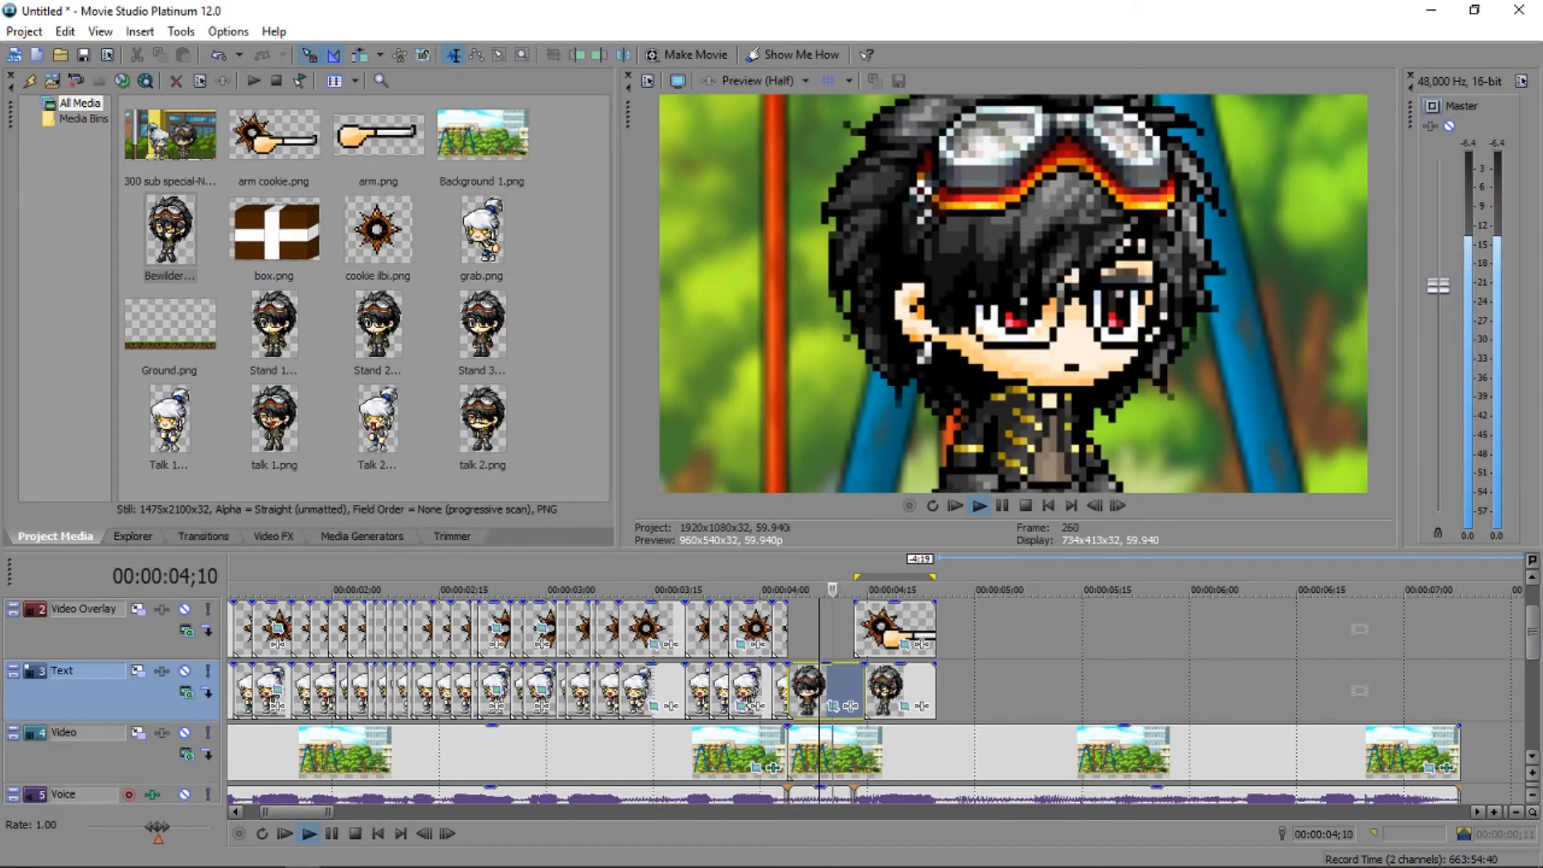
pyautogui.press('space')
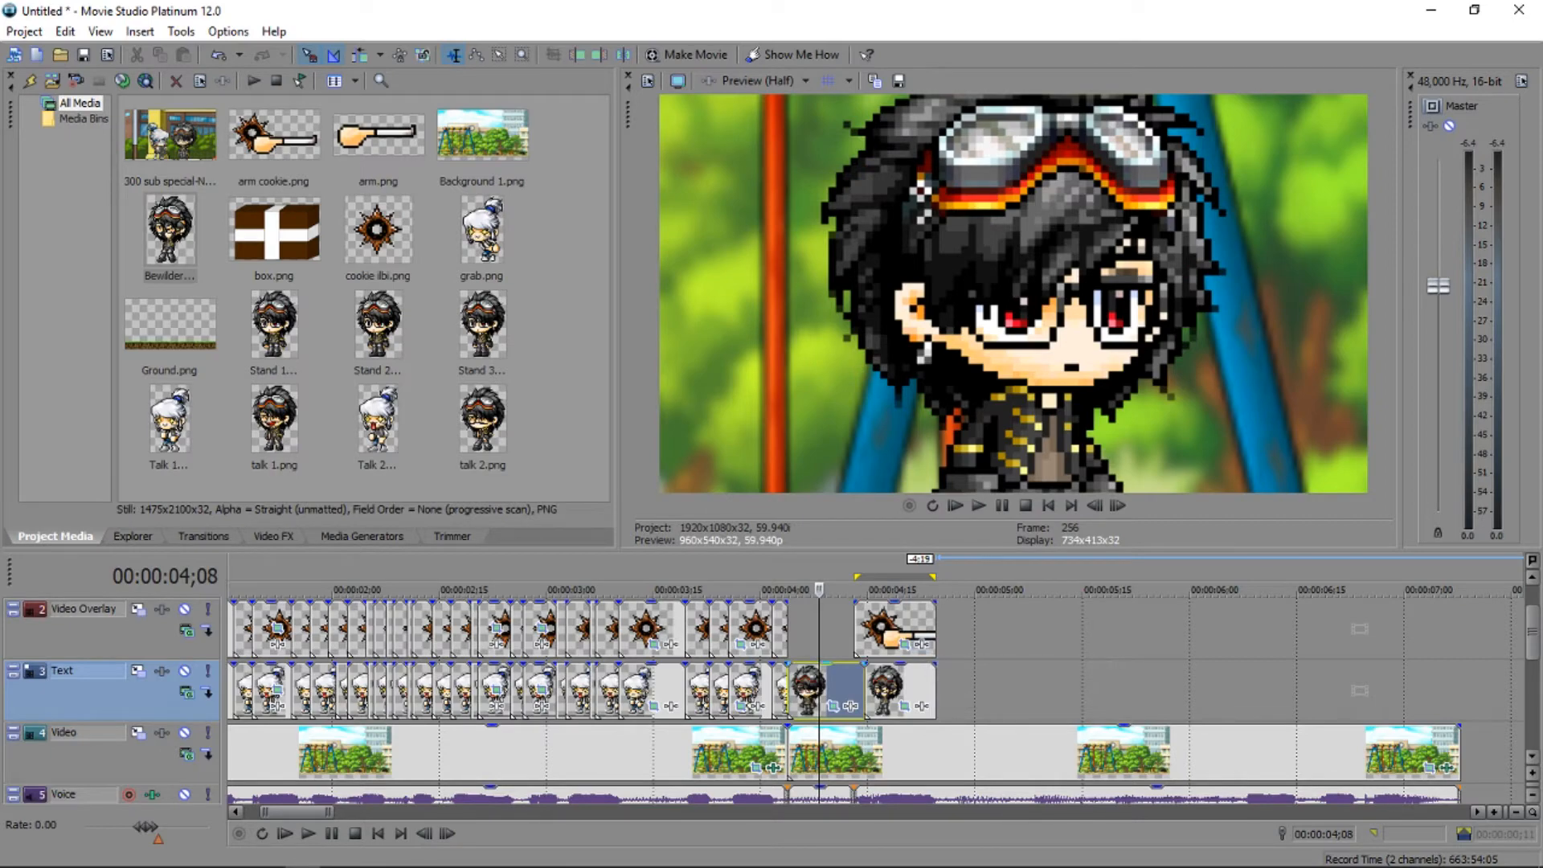
# Save the project as "Cookie animation" in the Movie Studio Platinum 12.0 Projects folder.
pyautogui.click(24, 32)
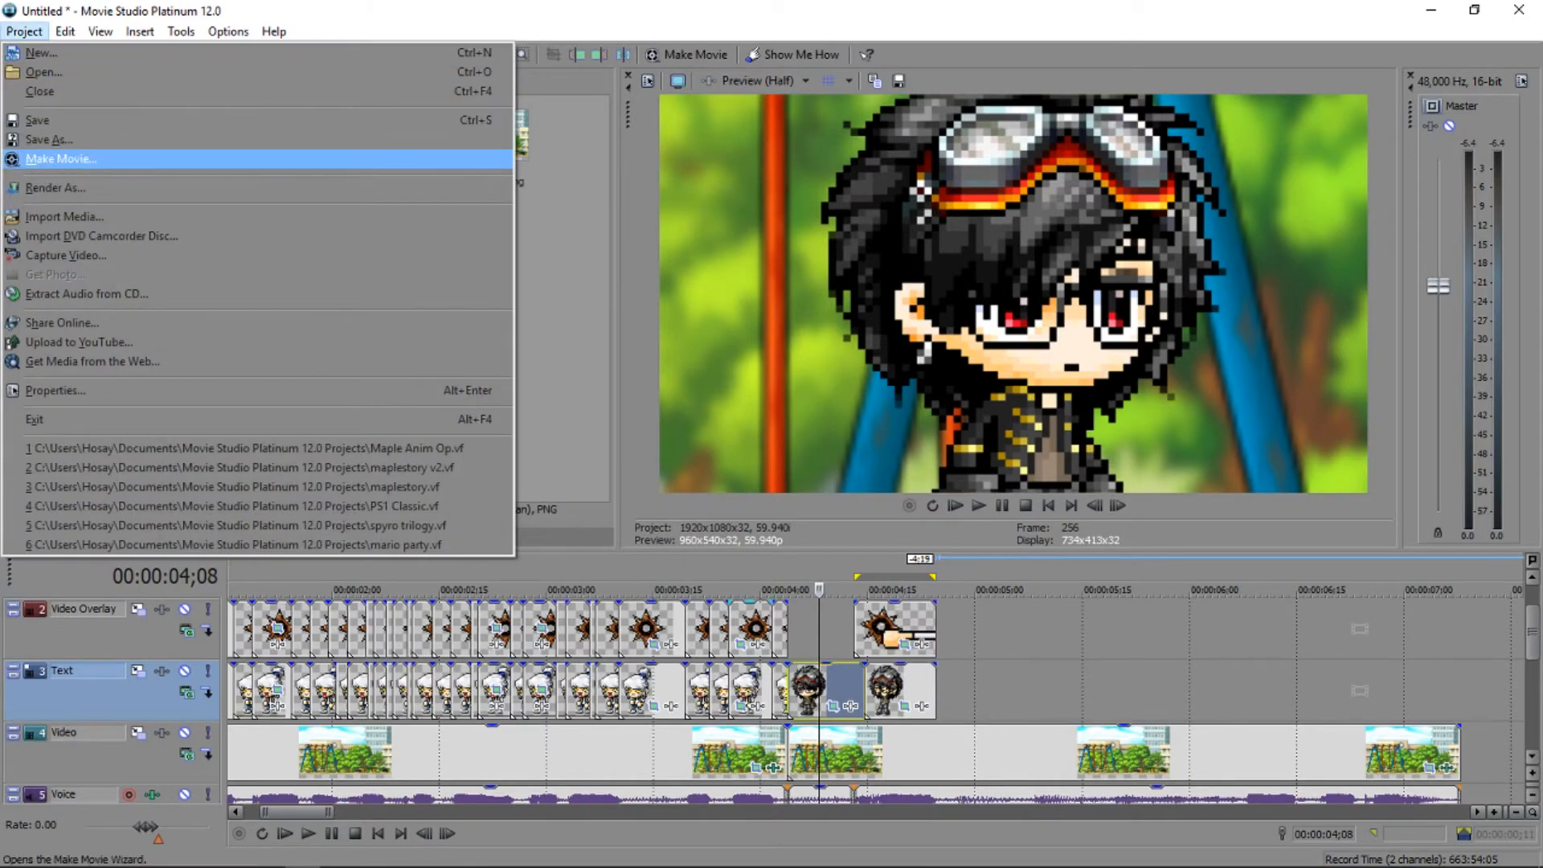
pyautogui.click(50, 140)
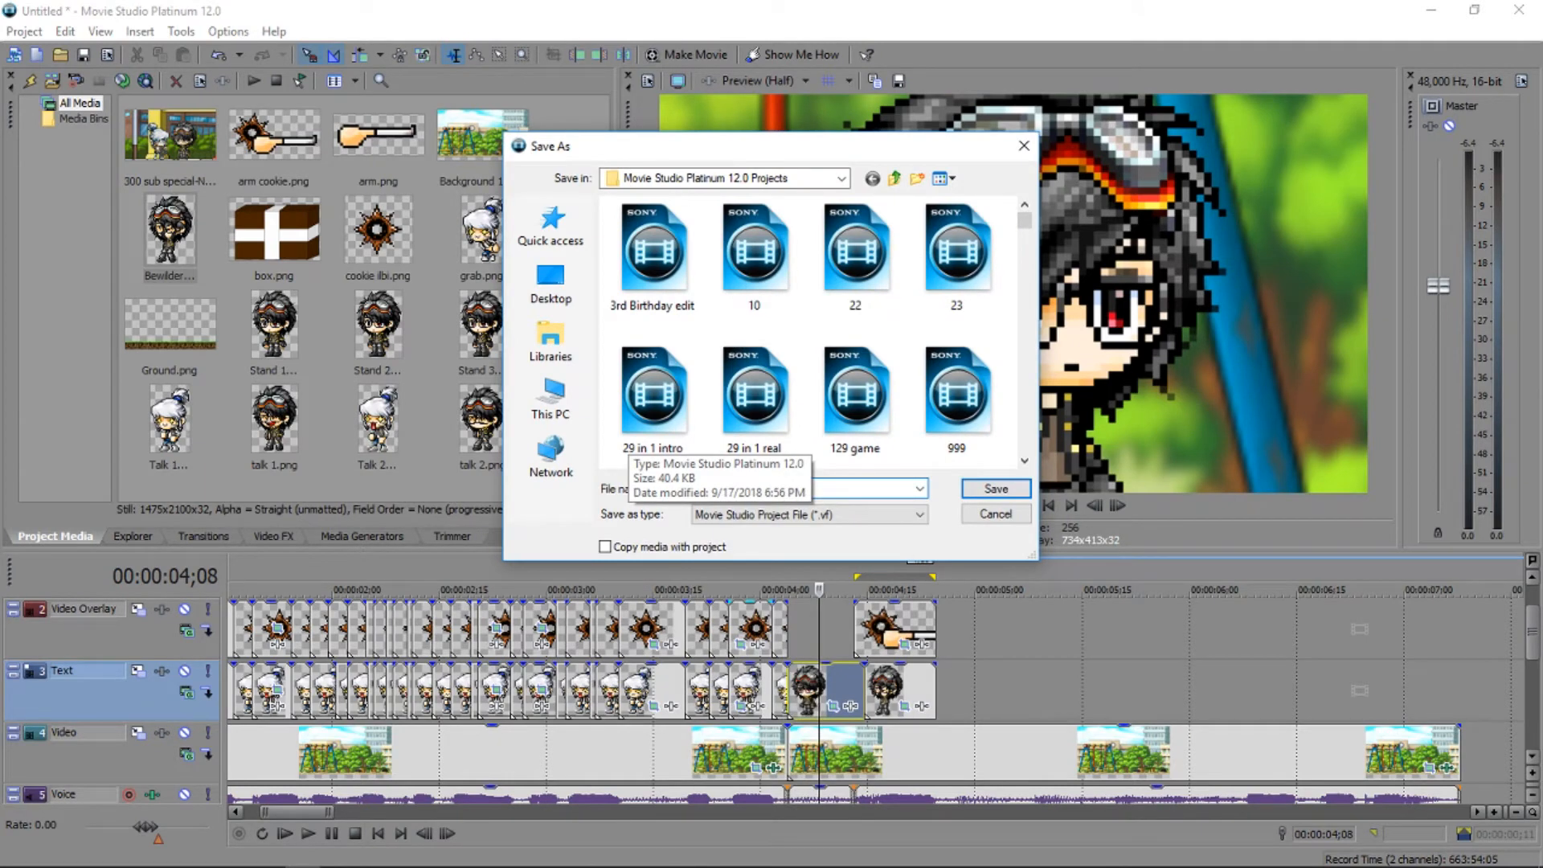
pyautogui.write('Cookie animation')
pyautogui.click(996, 488)
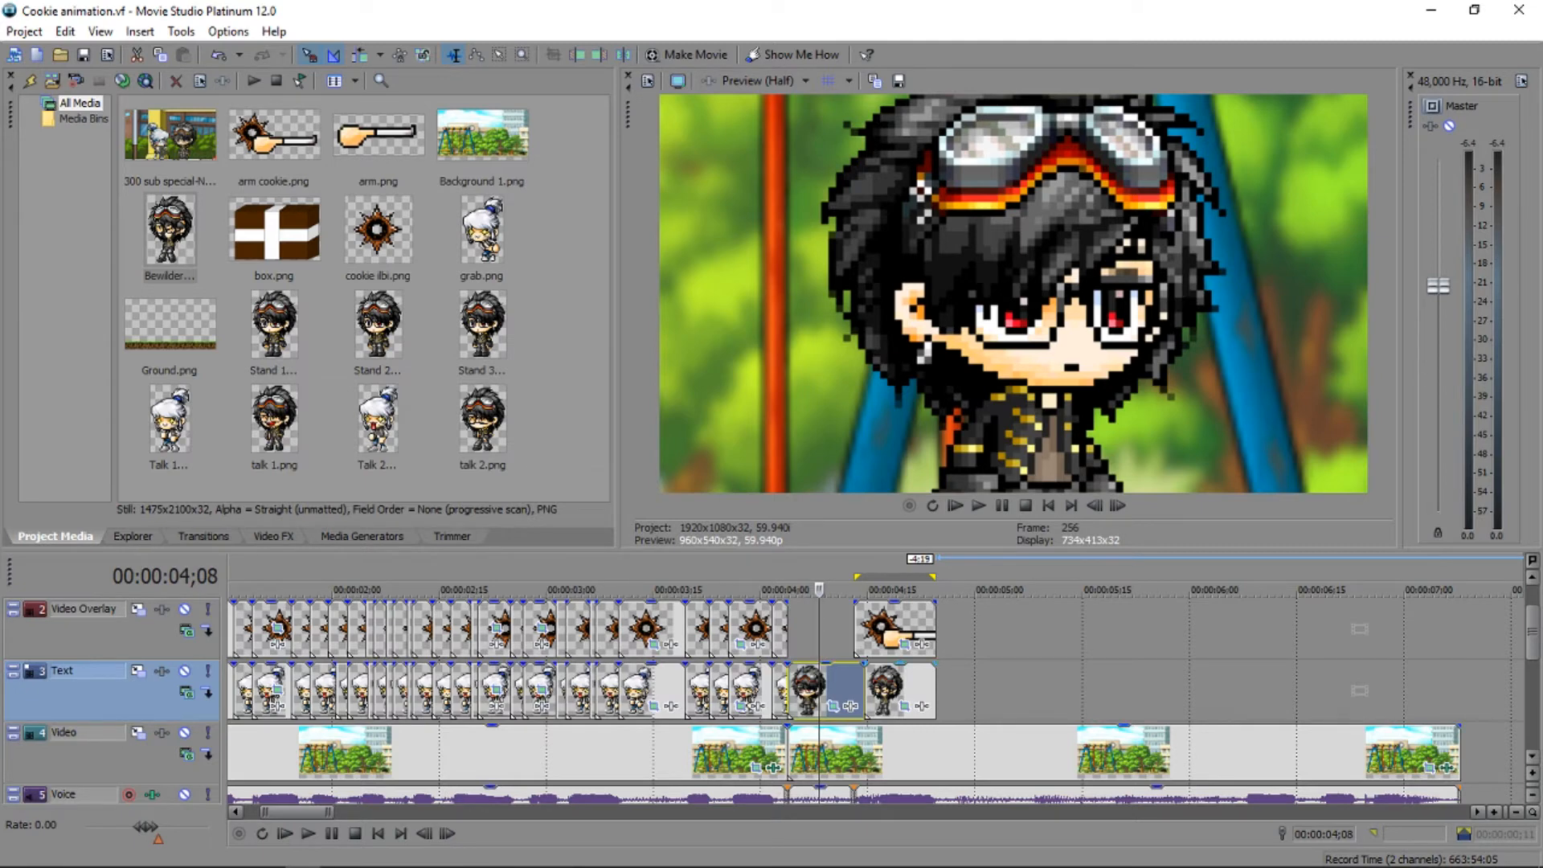
# Play back the Bewildered event and the voice audio that follows it.
pyautogui.click(899, 690)
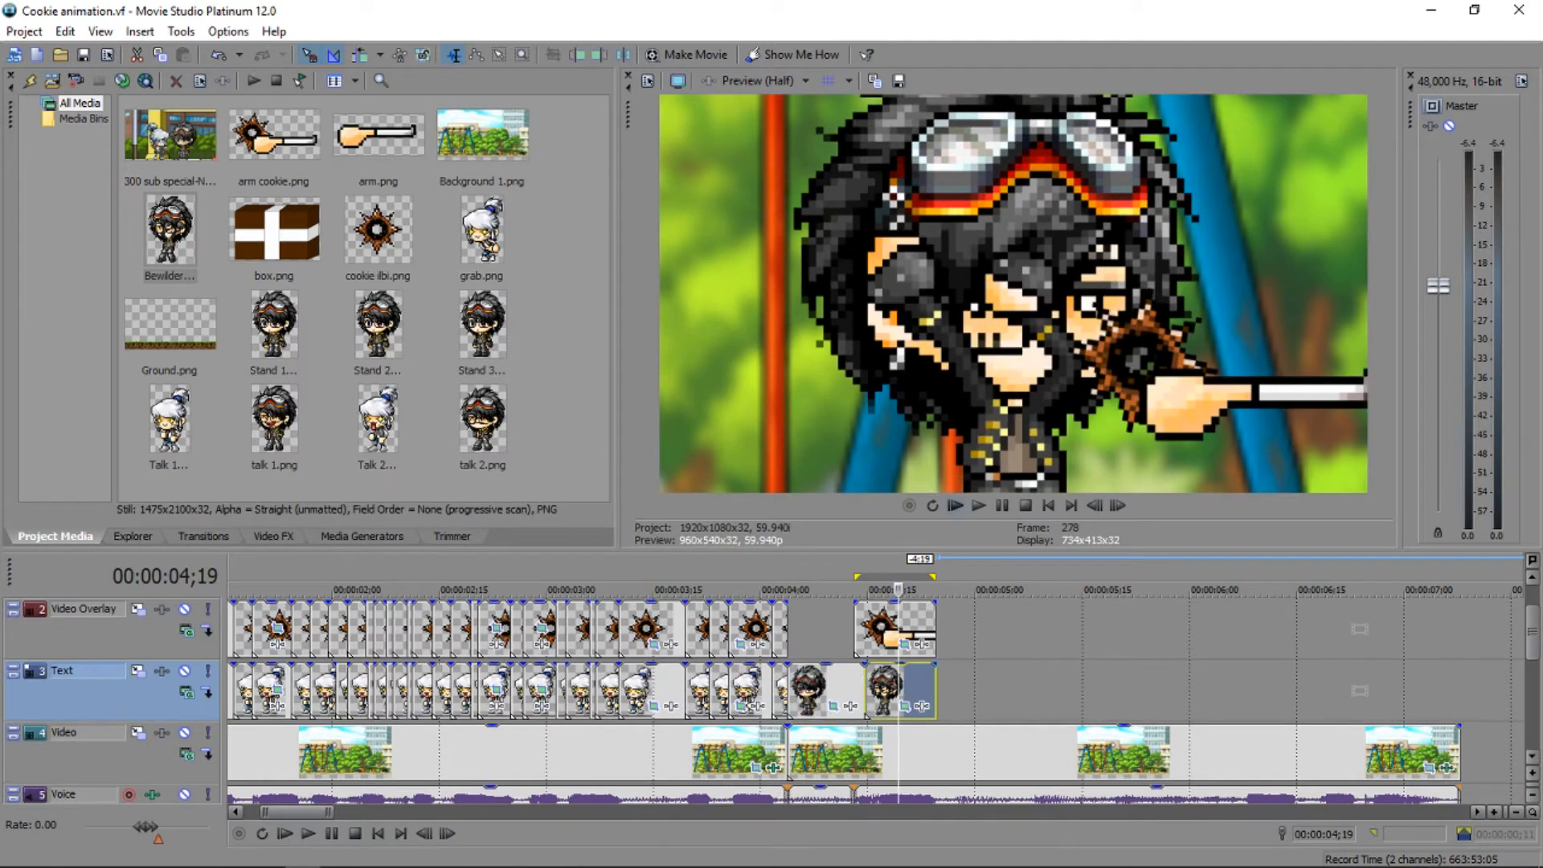
pyautogui.click(955, 504)
pyautogui.click(955, 504)
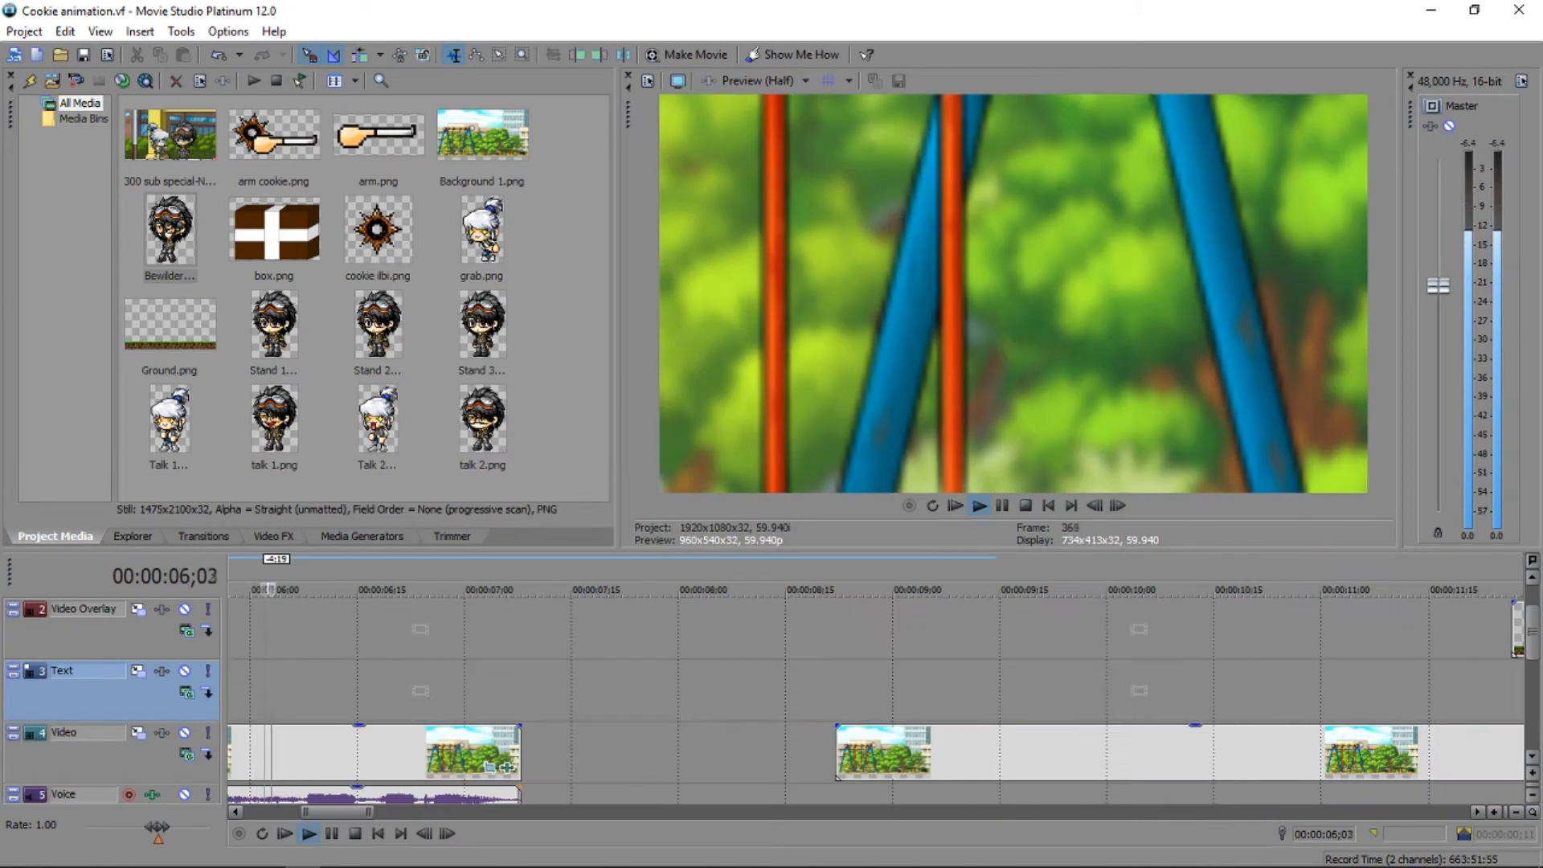
pyautogui.press('Return')
# Add the Stand 1 image directly after the Bewildered event on the Text track.
pyautogui.scroll(-3, 876, 699)
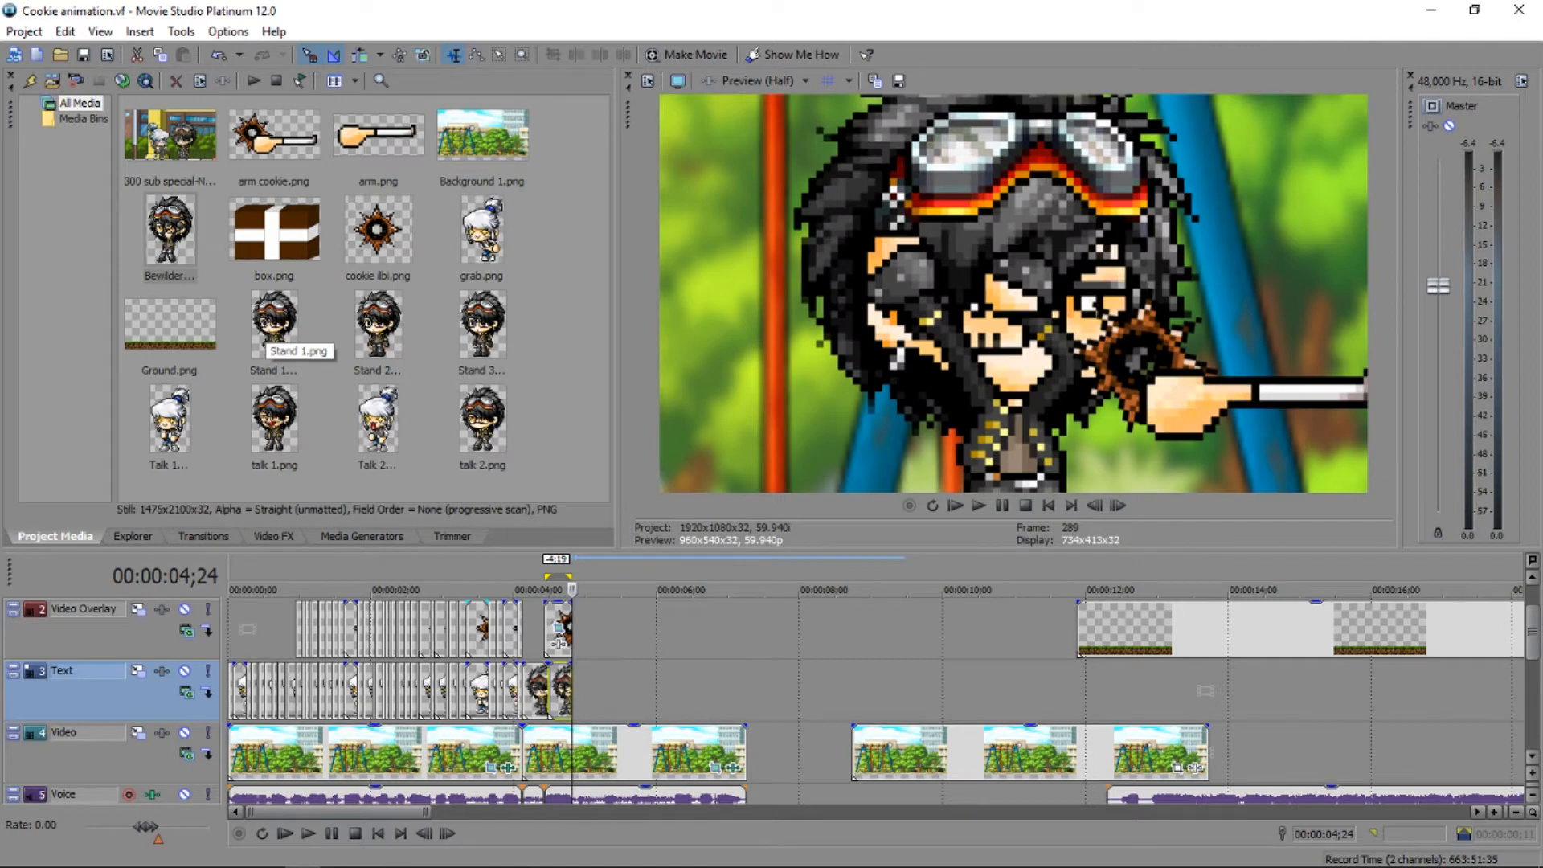
pyautogui.click(269, 328)
pyautogui.moveTo(269, 328); pyautogui.dragTo(587, 690)
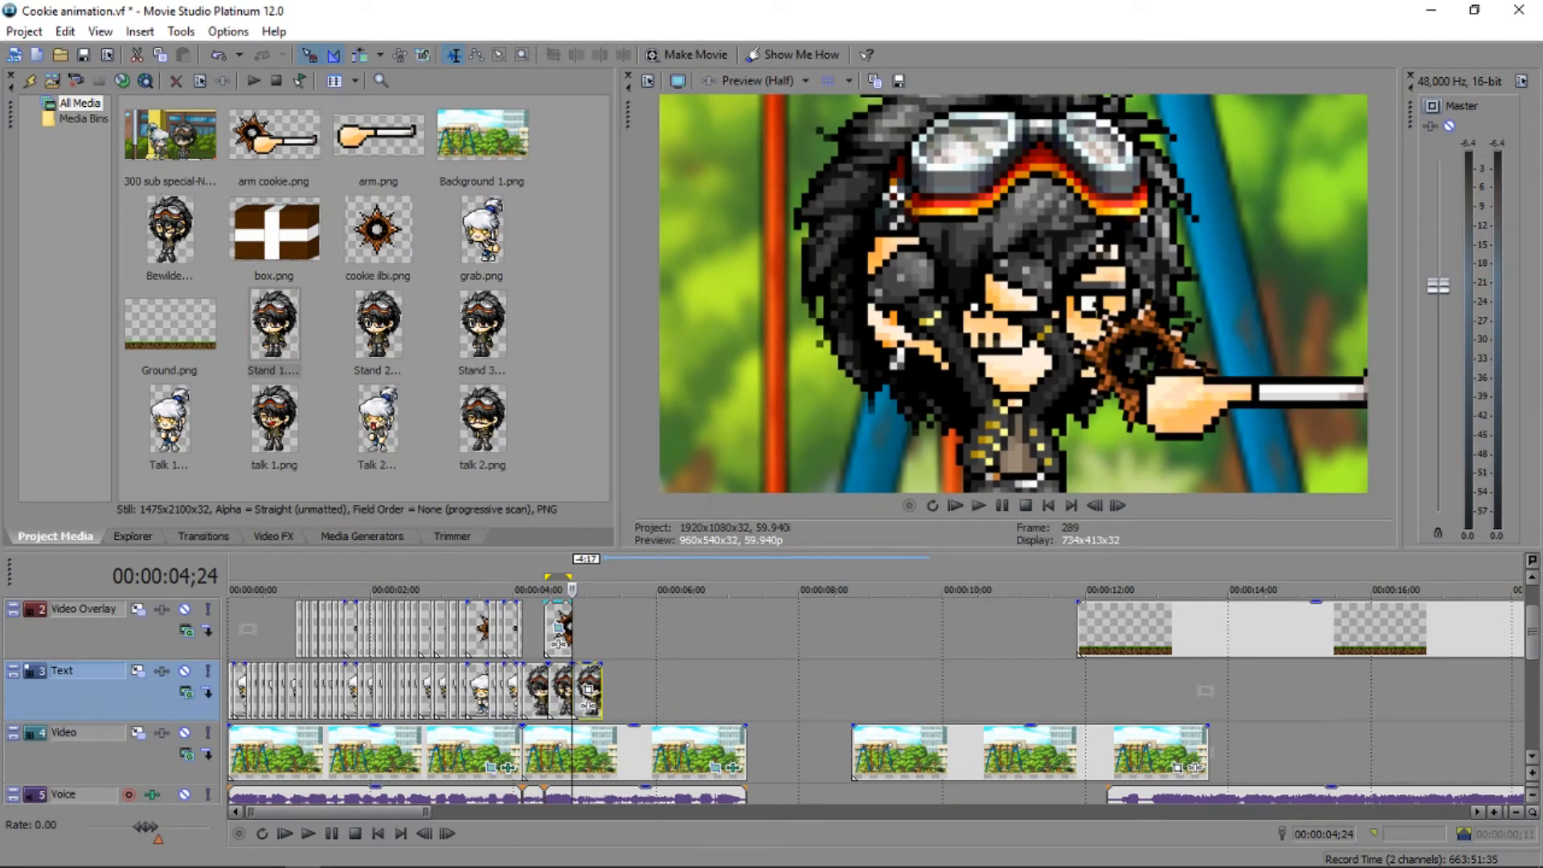
# Copy the arm cookie event and paste the copy directly after it on the Video Overlay track at 00:00:04;24.
pyautogui.scroll(3, 587, 689)
pyautogui.rightClick(801, 631)
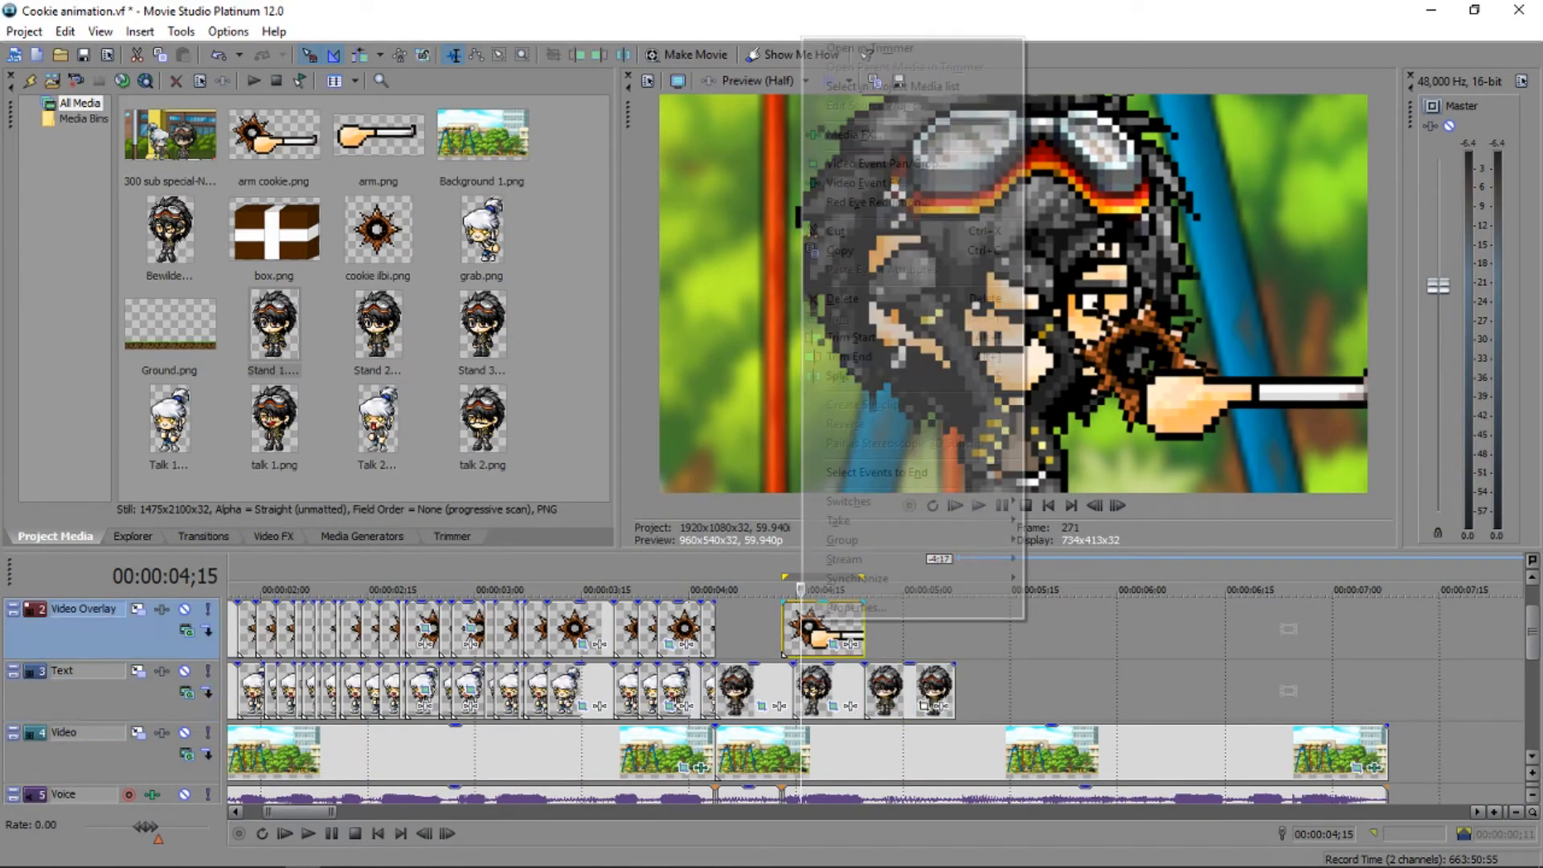
pyautogui.click(840, 253)
pyautogui.click(873, 631)
pyautogui.click(863, 631)
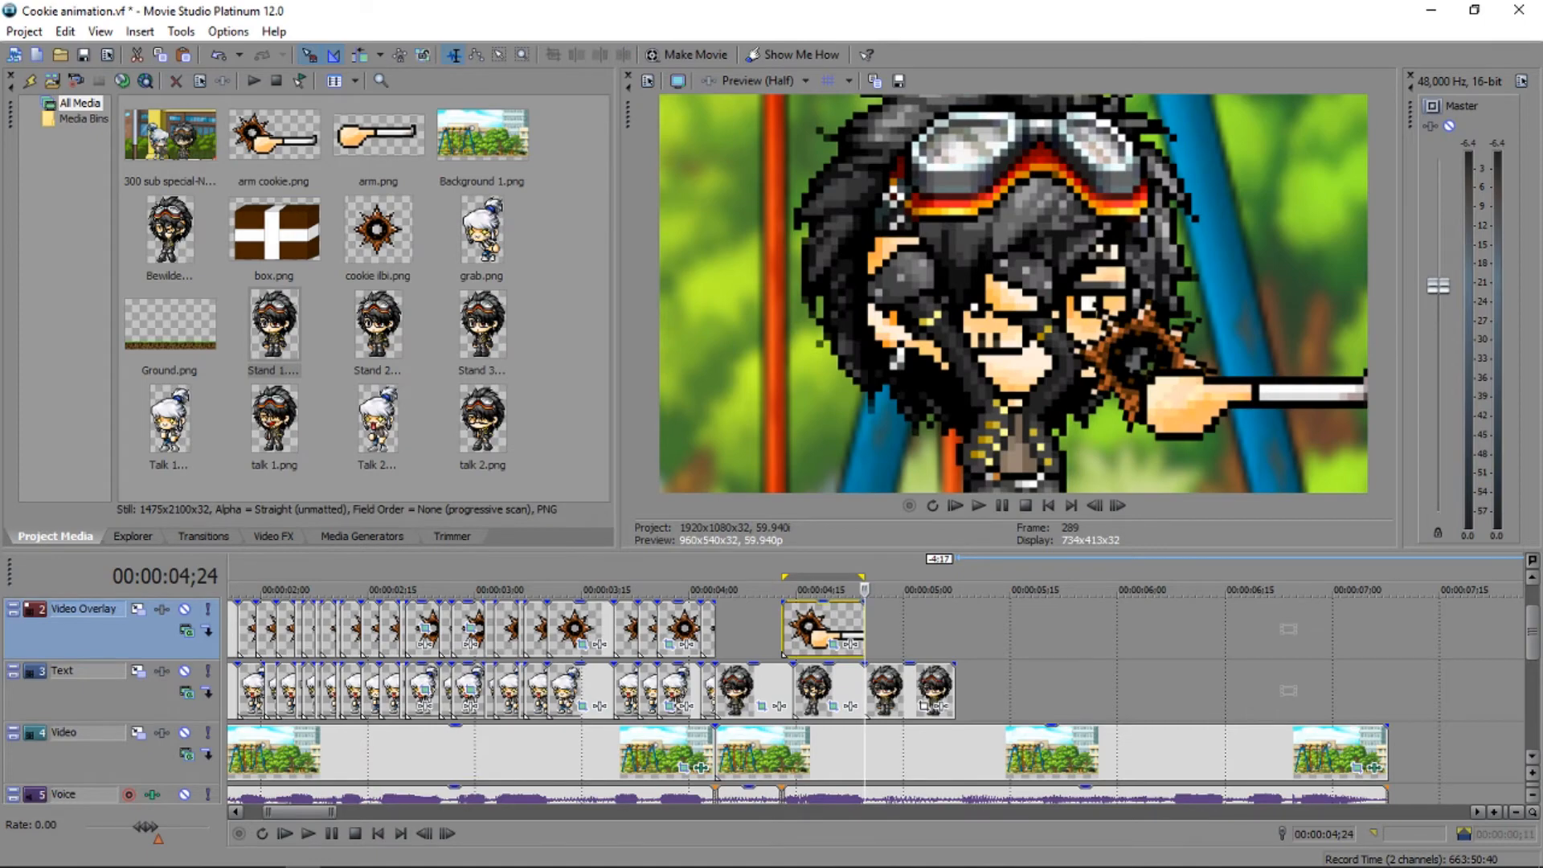
pyautogui.hotkey('ctrl', 'v')
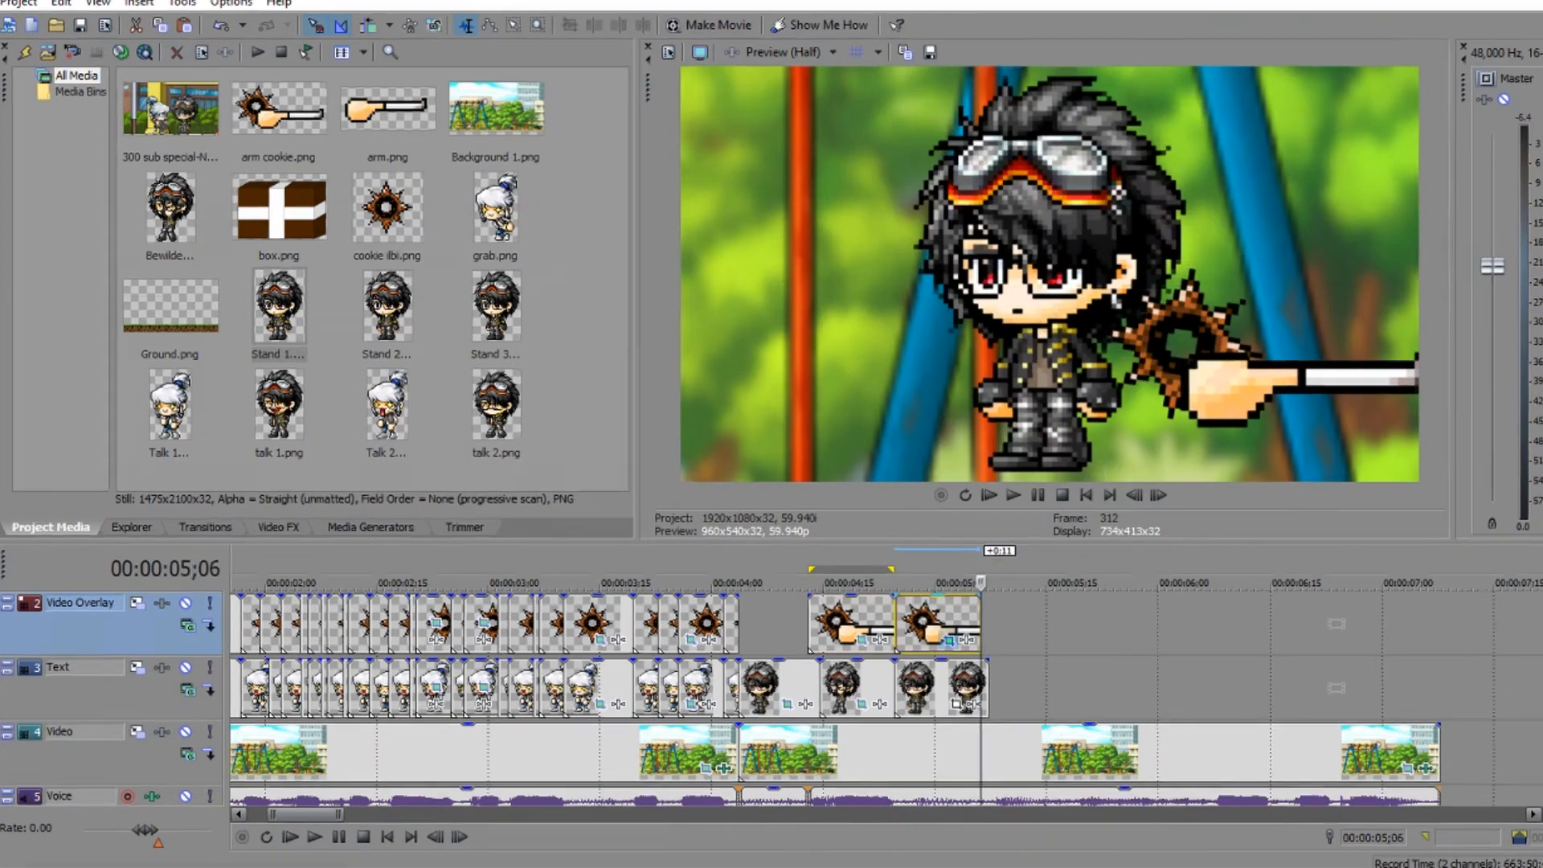
# Delete the copied arm cookie event's first pan/crop keyframe and move the following keyframe to the start, holding the cookie at the face.
pyautogui.click(949, 641)
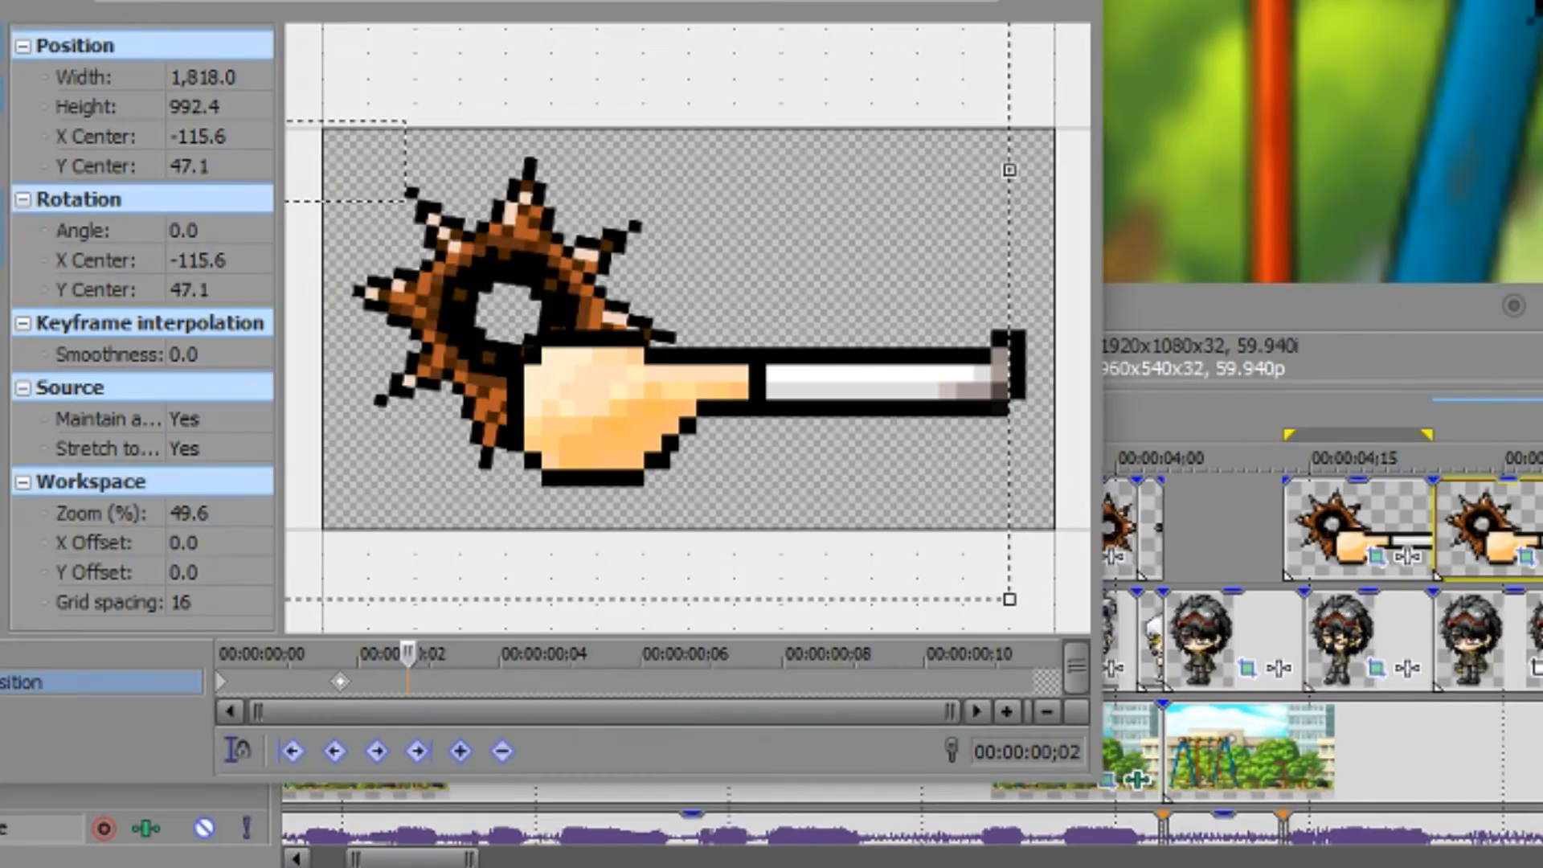
pyautogui.click(221, 682)
pyautogui.press('Delete')
pyautogui.moveTo(340, 681); pyautogui.dragTo(221, 682)
pyautogui.click(664, 253)
# Play back from the first arm cookie event and examine the held cookie against the Stand 1 pose.
pyautogui.click(816, 631)
pyautogui.hotkey('ctrl', 'c')
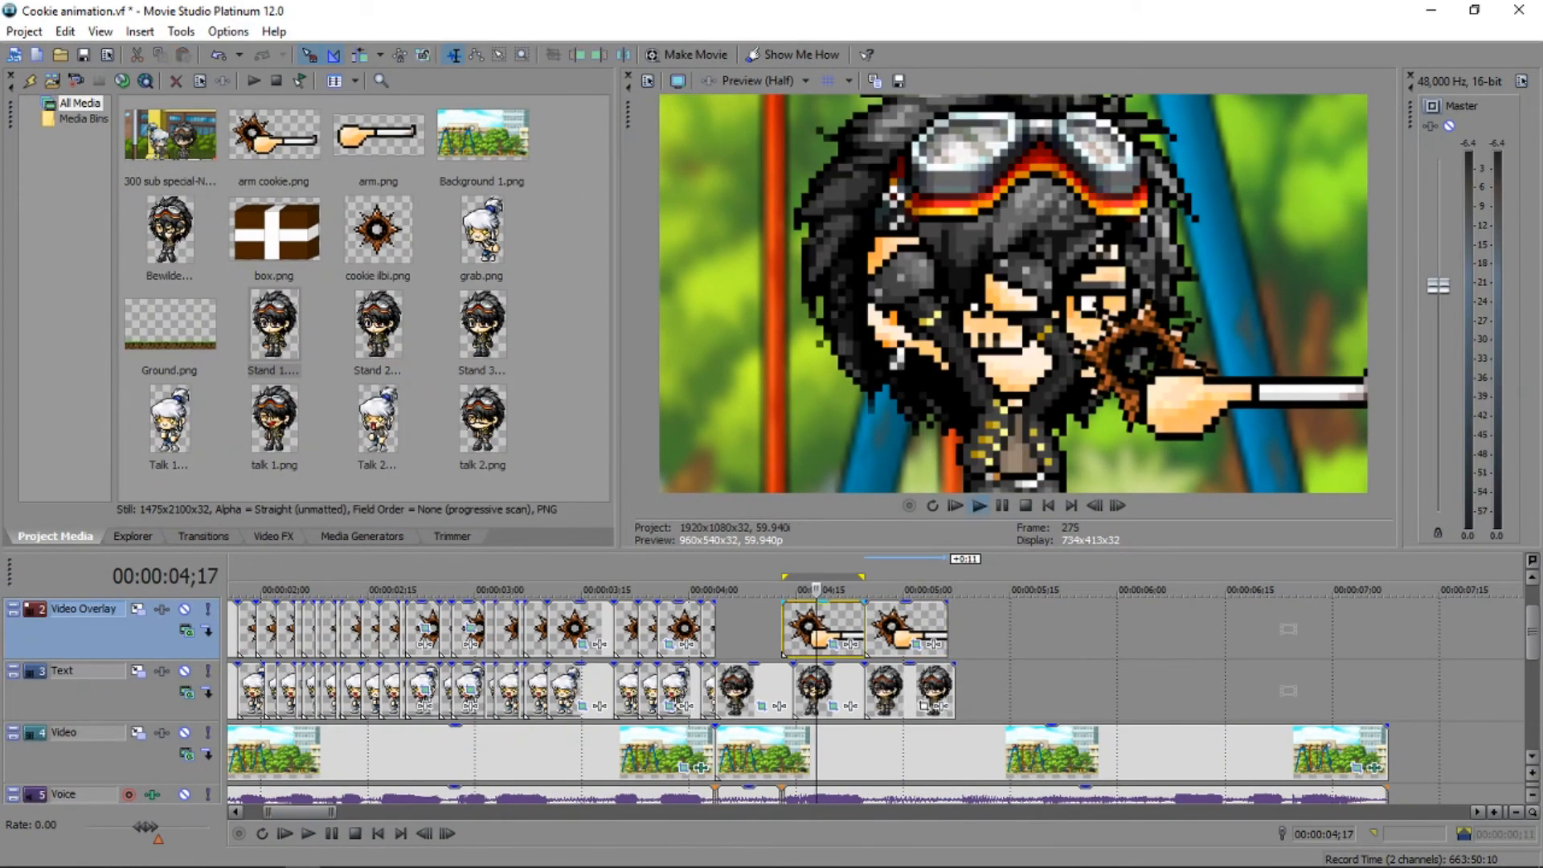
pyautogui.click(1002, 505)
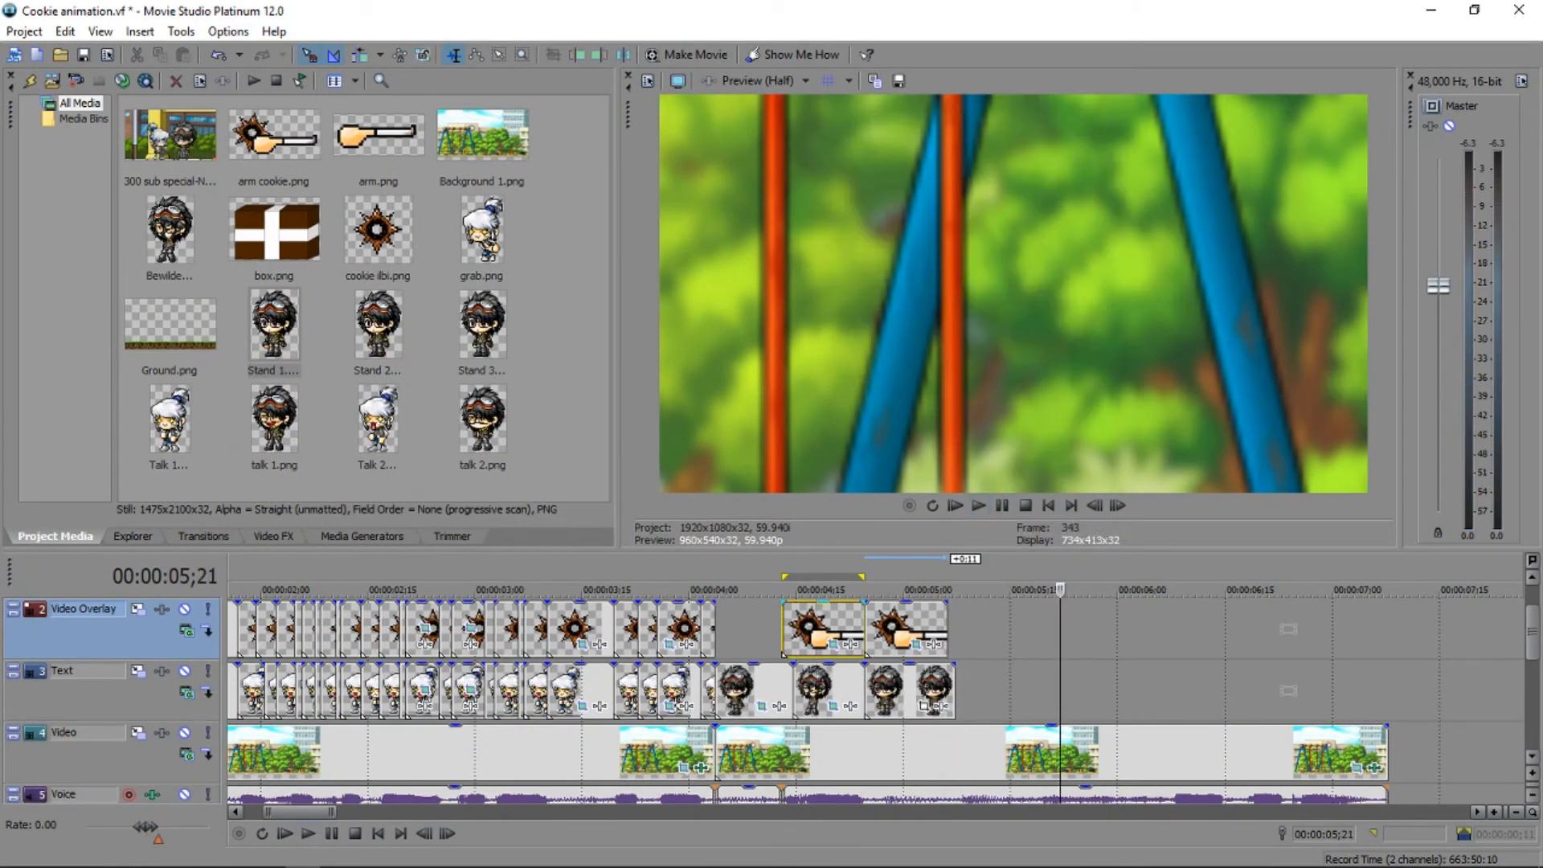
pyautogui.click(891, 631)
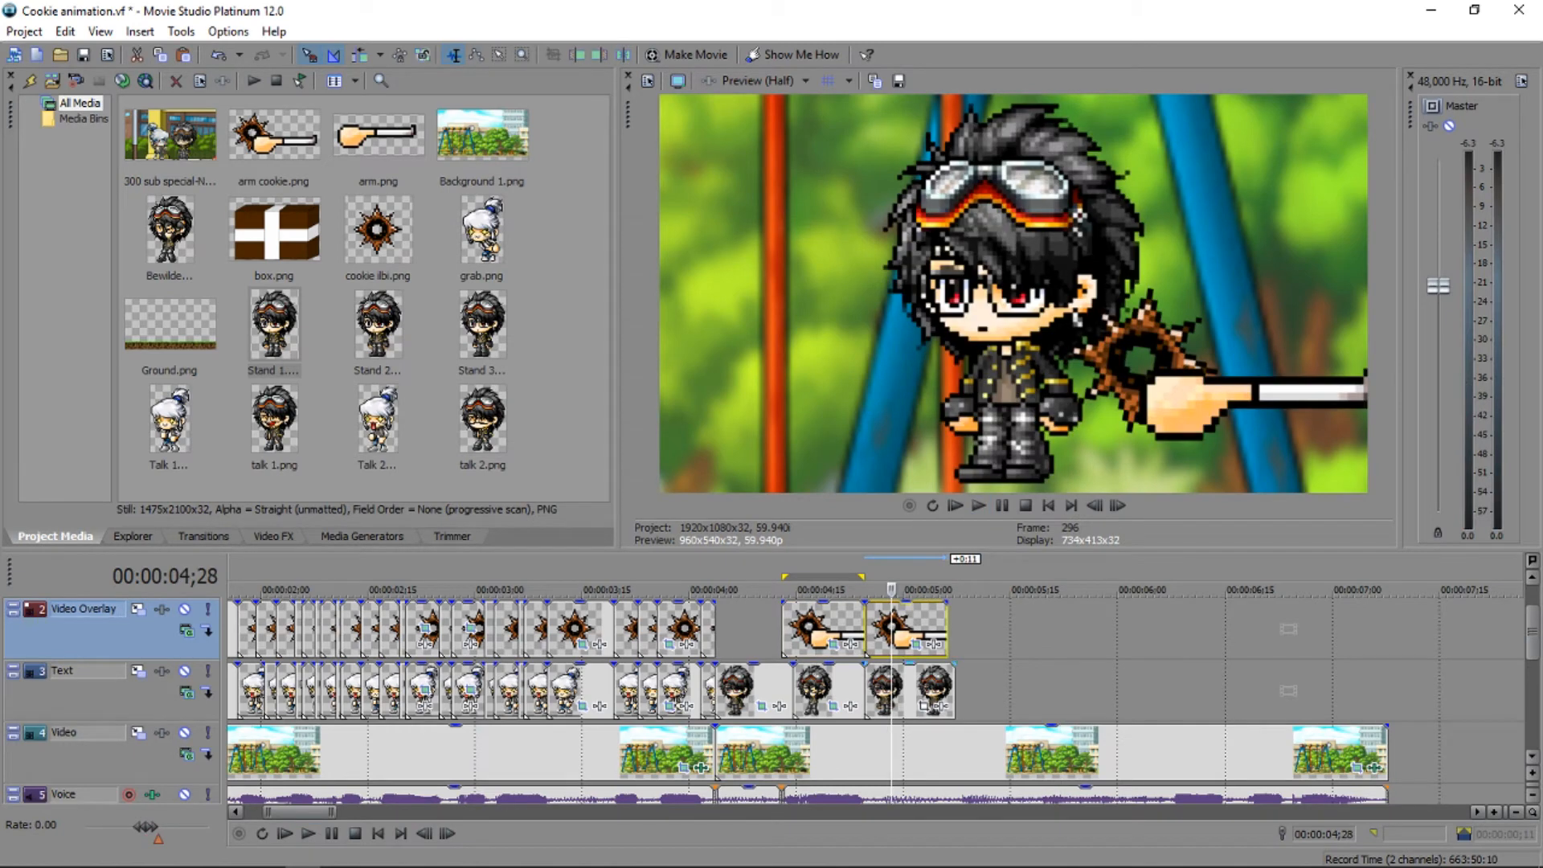
pyautogui.click(867, 691)
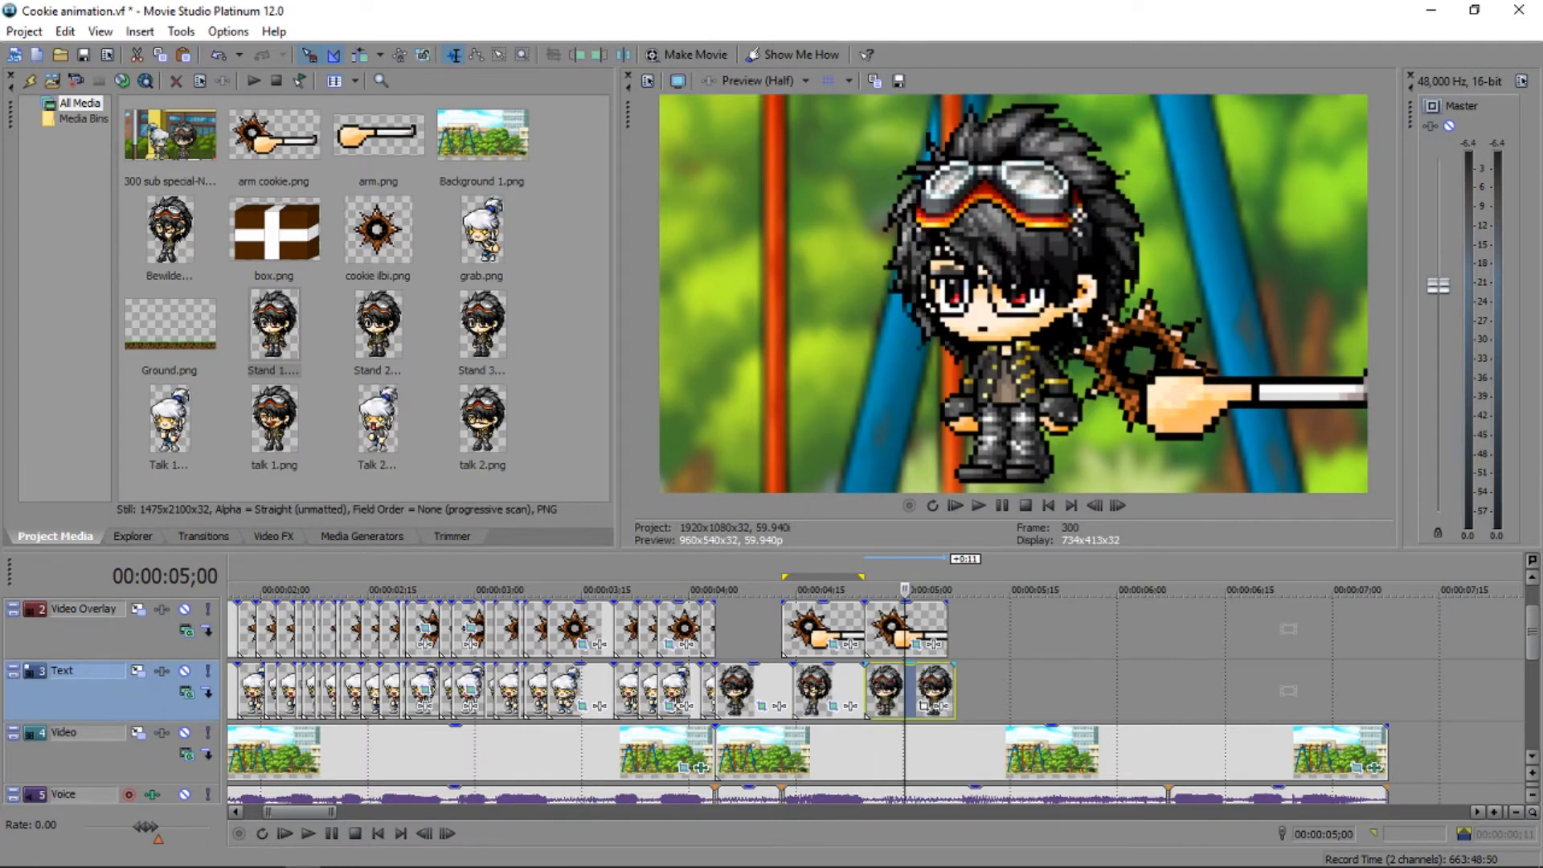
pyautogui.hotkey('alt', 'Return')
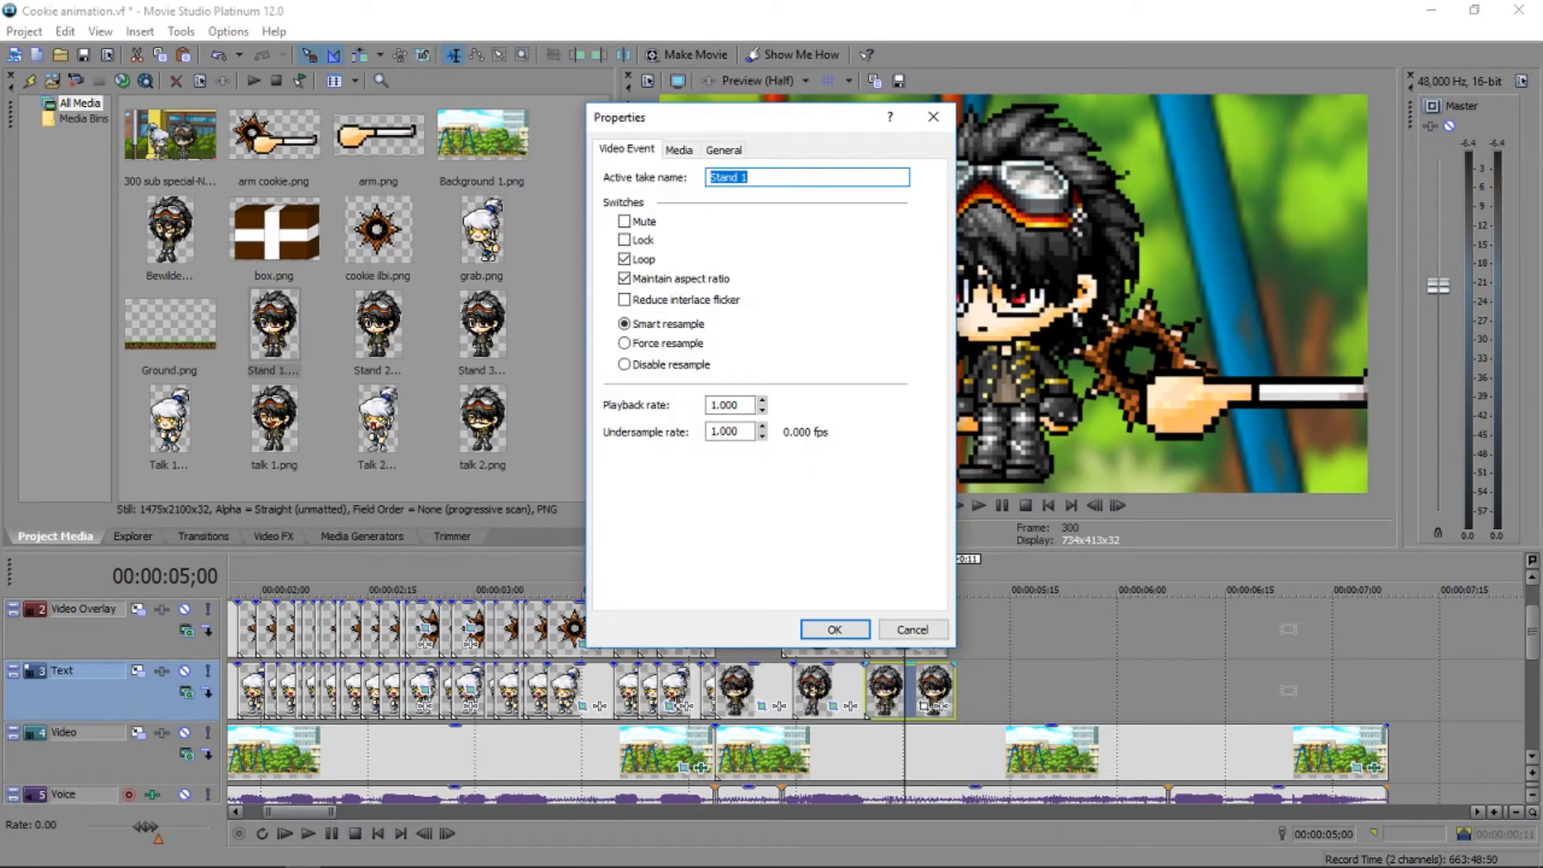
pyautogui.click(724, 150)
pyautogui.click(933, 117)
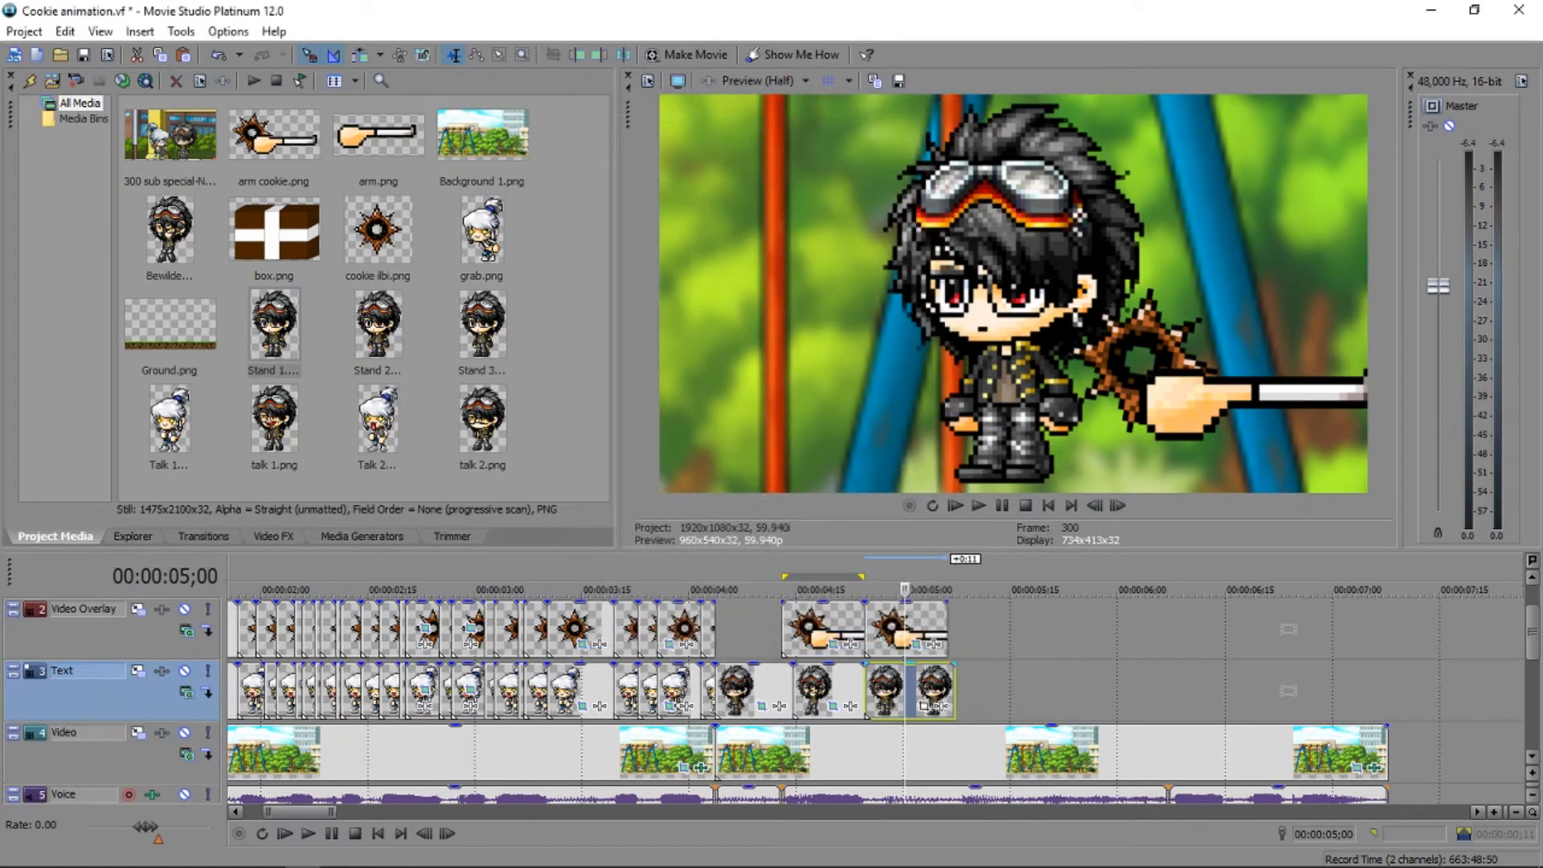
# Add Stand 2 and Stand 3 in sequence after Stand 1 on the Text track and trim Stand 3's end to the voice clip's split.
pyautogui.moveTo(379, 325); pyautogui.dragTo(964, 691)
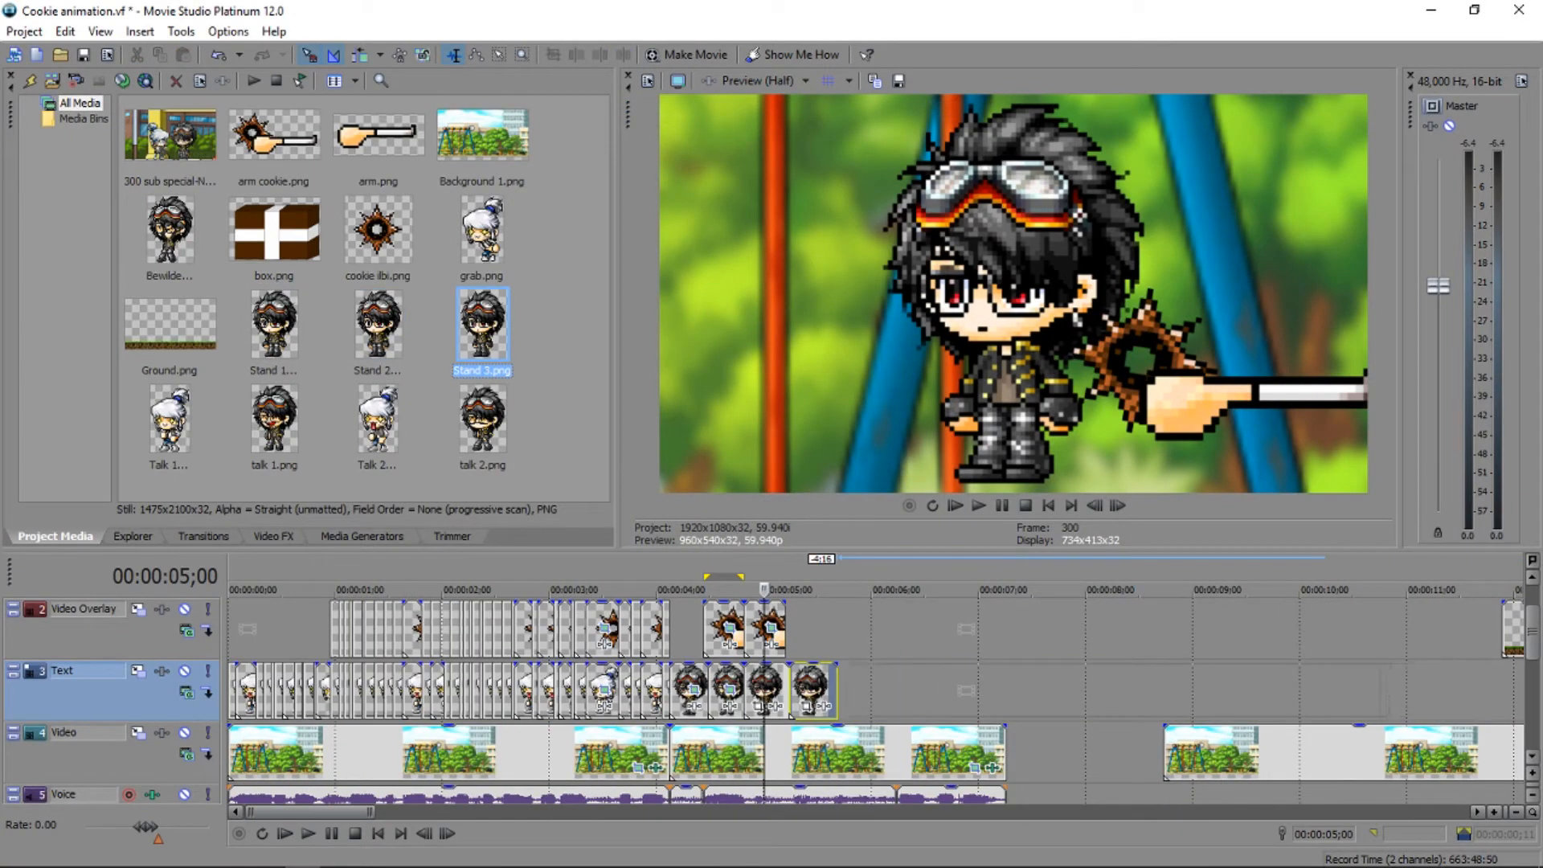
pyautogui.moveTo(850, 691); pyautogui.dragTo(839, 691)
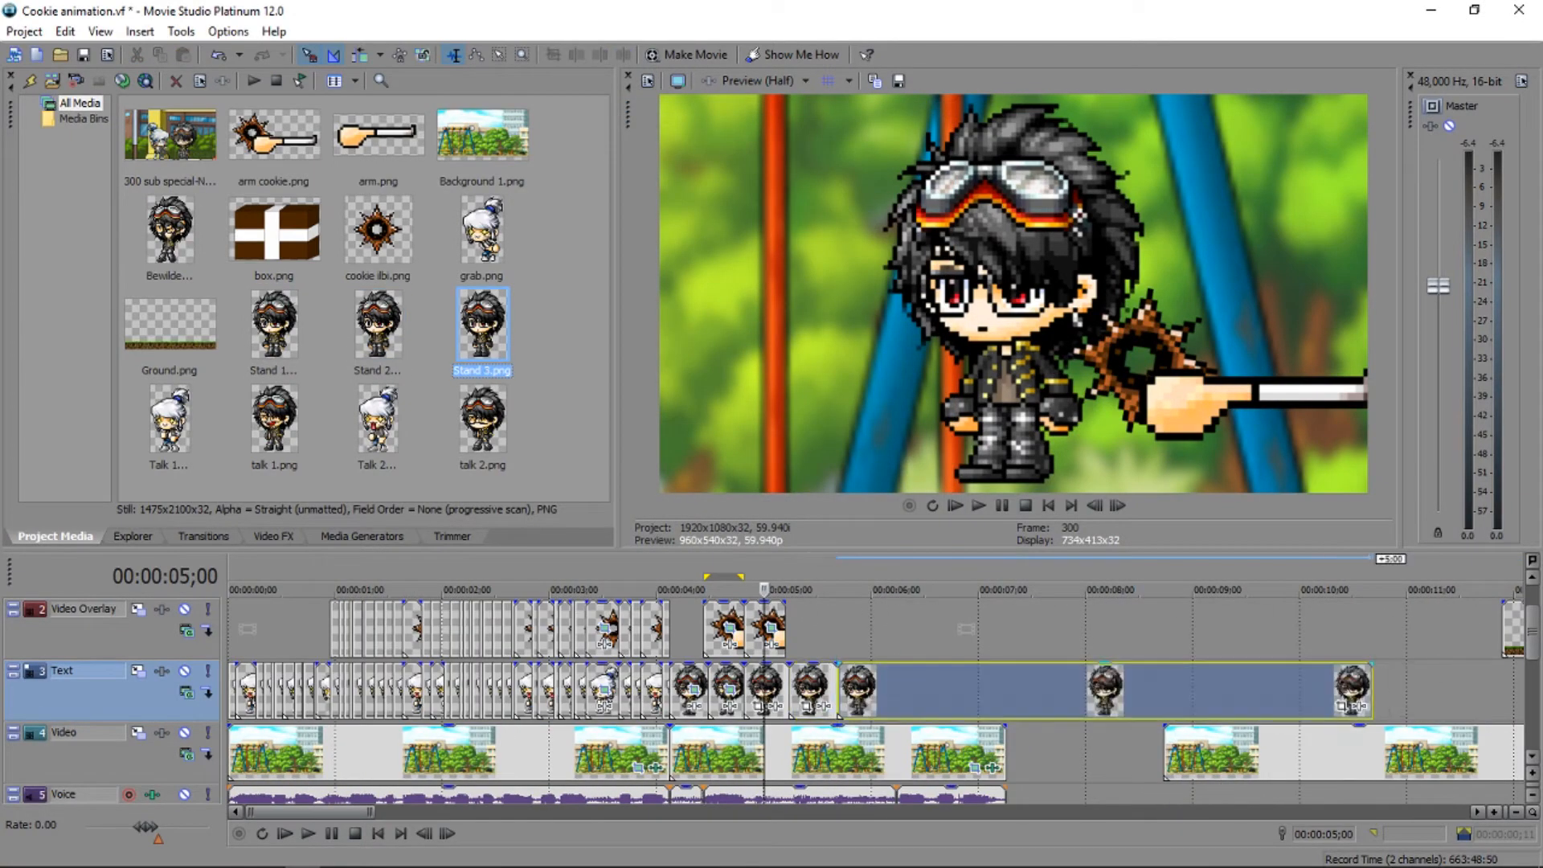
pyautogui.moveTo(897, 691); pyautogui.dragTo(898, 691)
# Apply the "pos 1" pan/crop preset to the Stand 1 event on the Text track.
pyautogui.click(772, 687)
pyautogui.scroll(2, 772, 687)
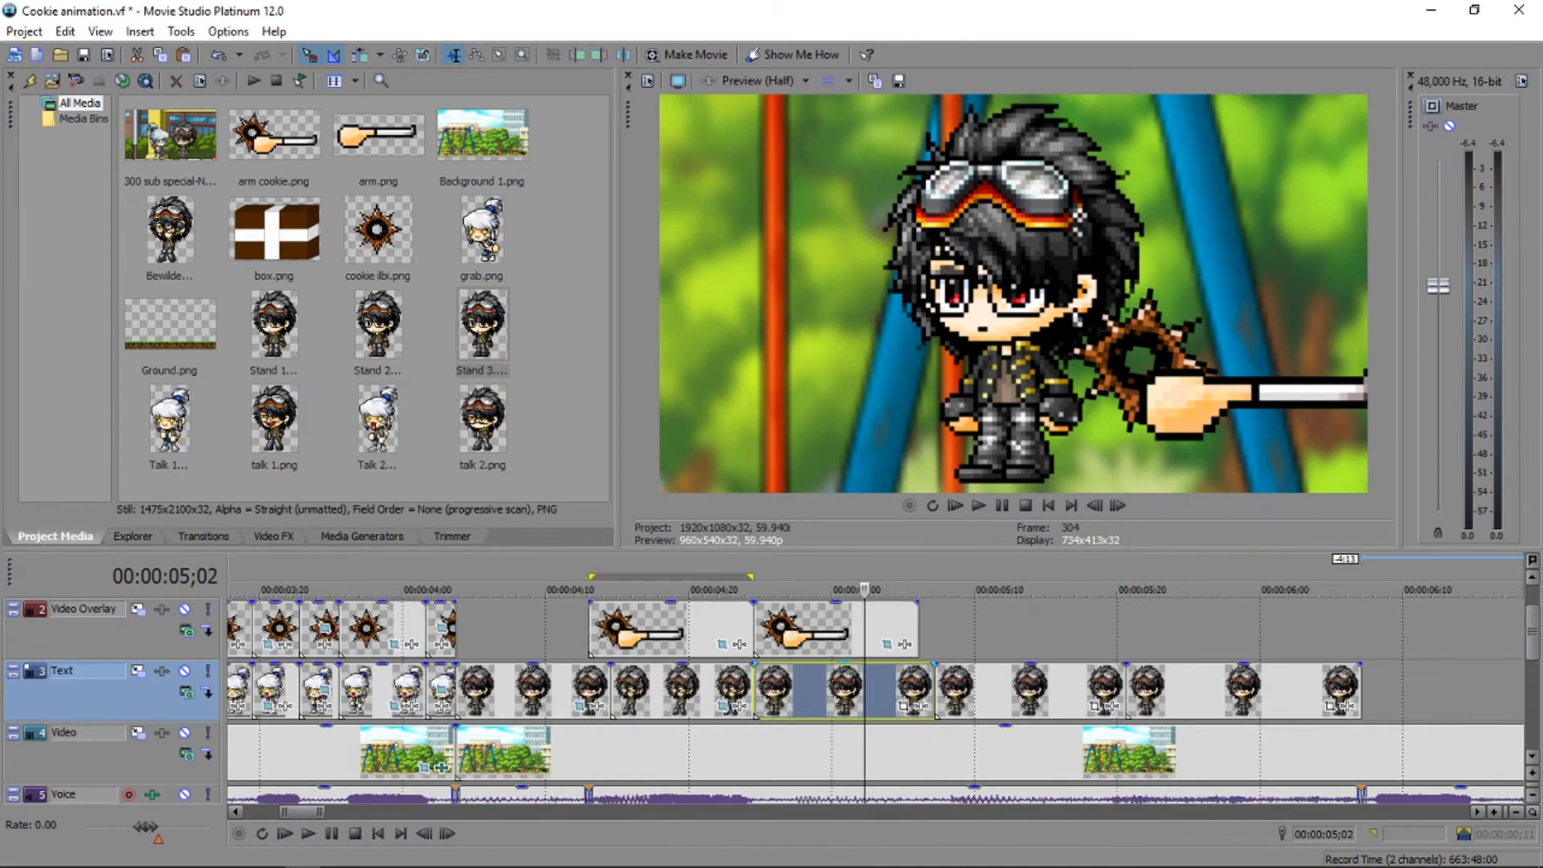
pyautogui.click(904, 707)
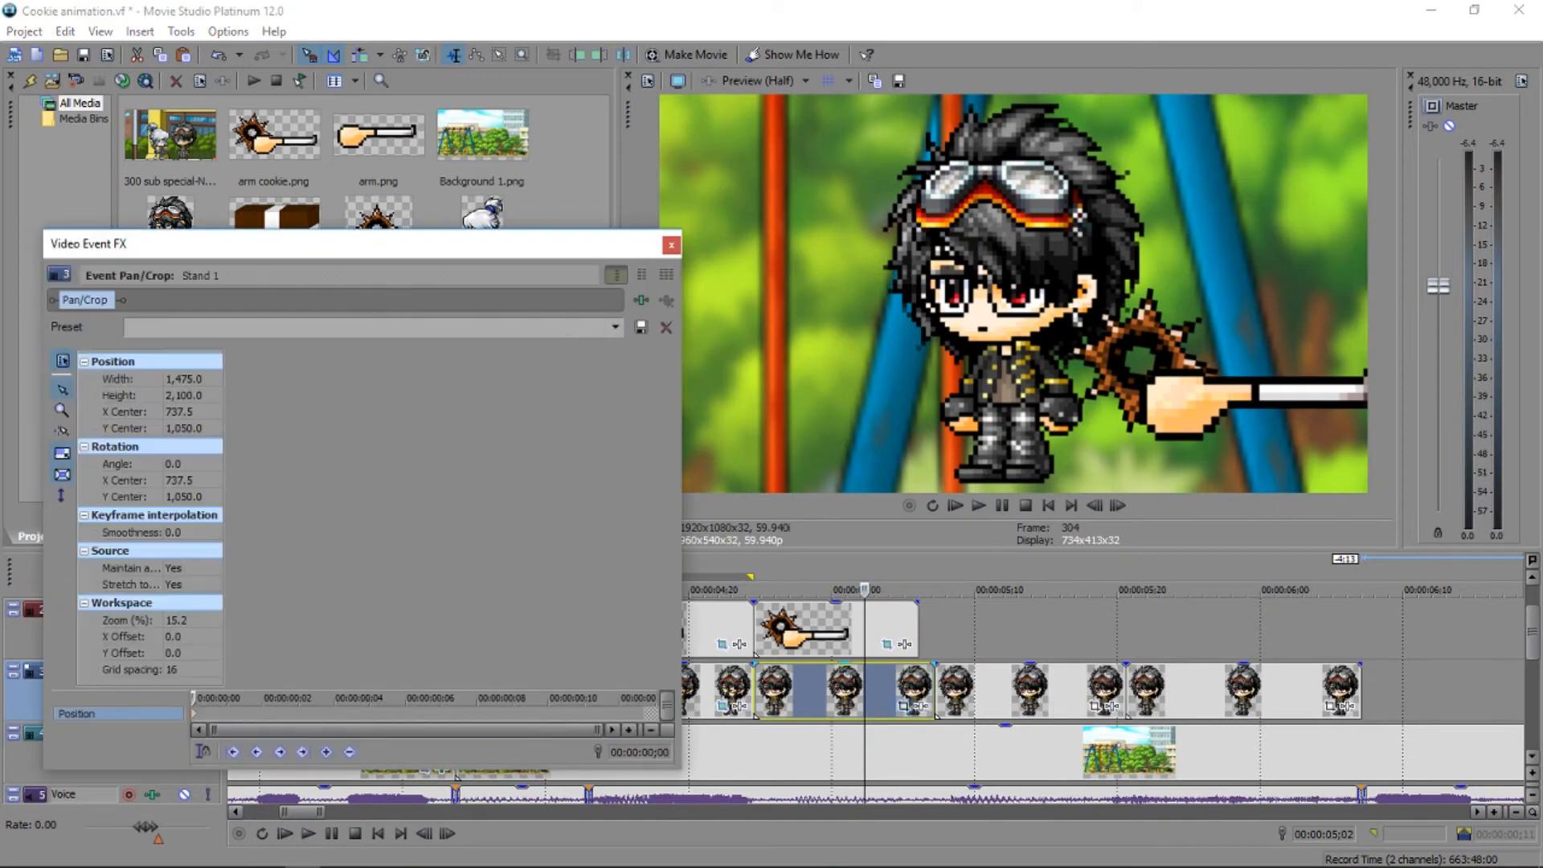
pyautogui.click(616, 327)
pyautogui.scroll(-2, 365, 647)
pyautogui.click(241, 708)
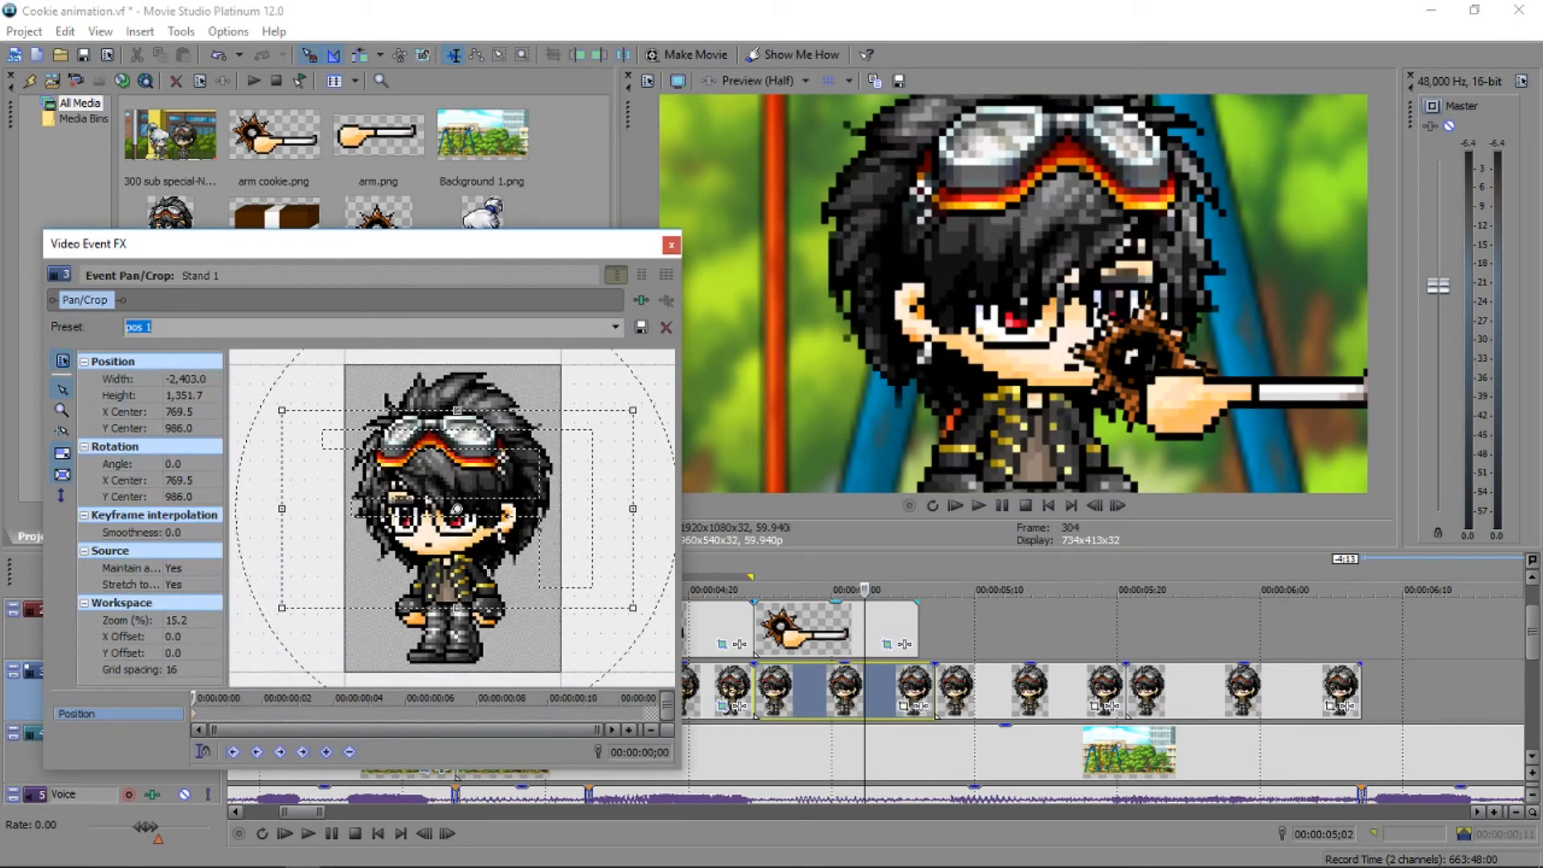
# Limit the Stand 1 event's pan/crop movement to horizontal and shift its frame to X center 736.5 to match the bewildered pose.
pyautogui.click(671, 245)
pyautogui.click(710, 690)
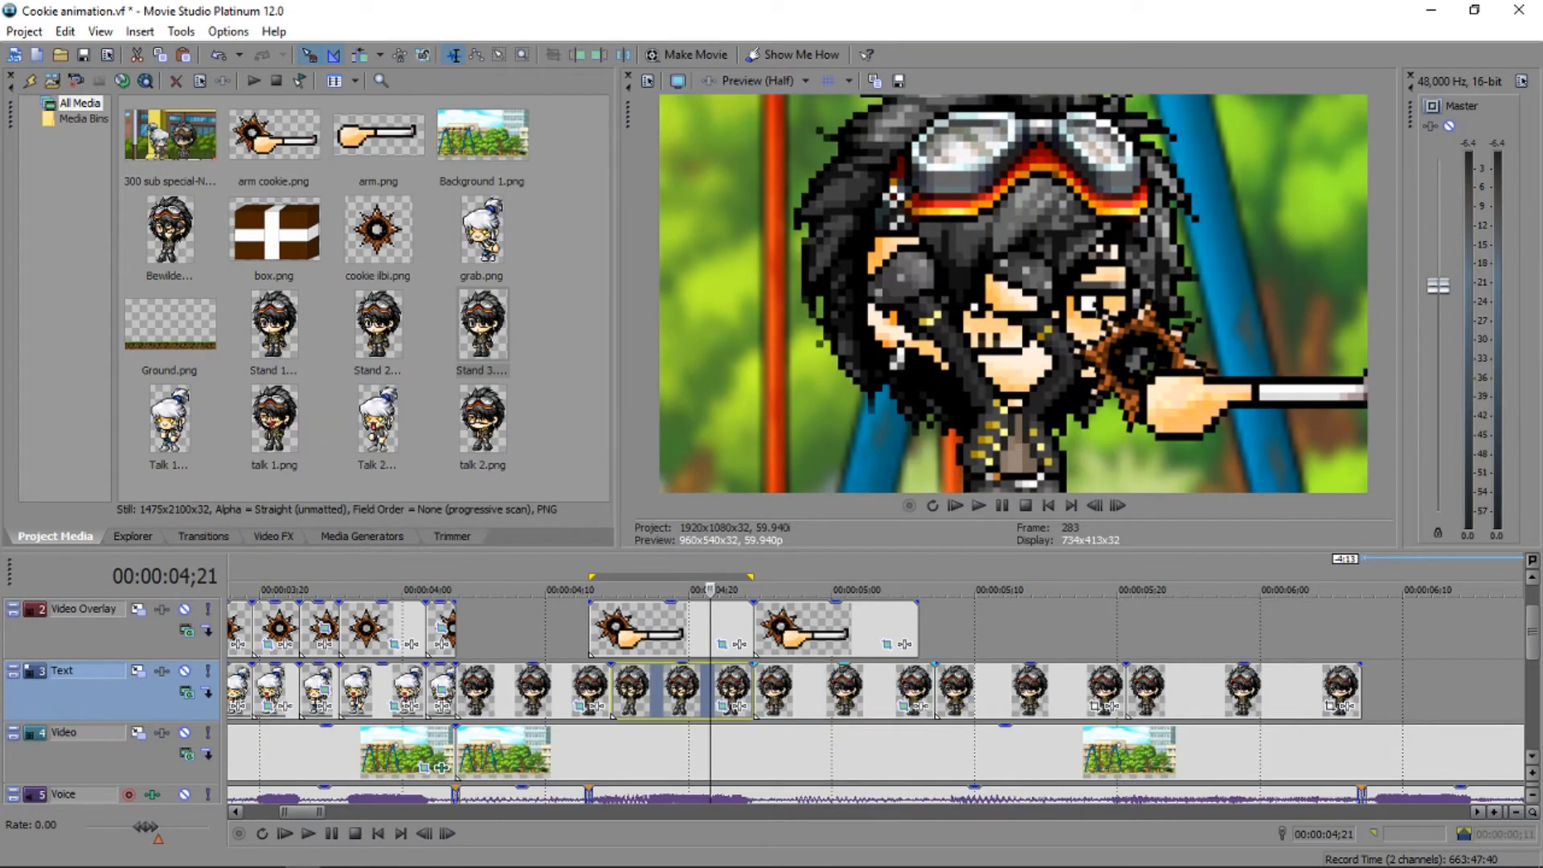
pyautogui.click(792, 690)
pyautogui.click(740, 690)
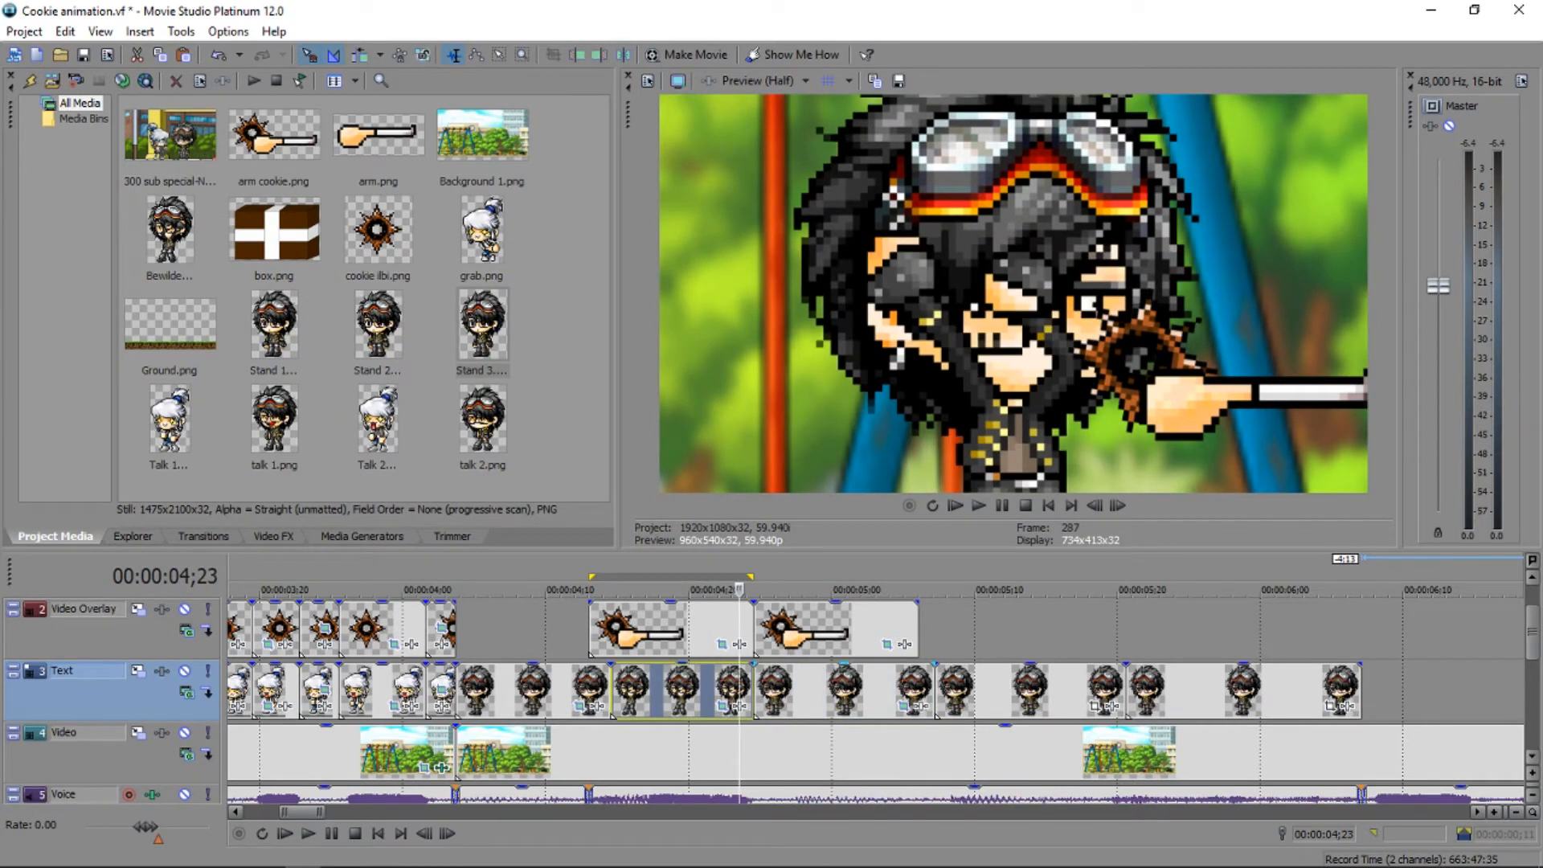
pyautogui.click(786, 689)
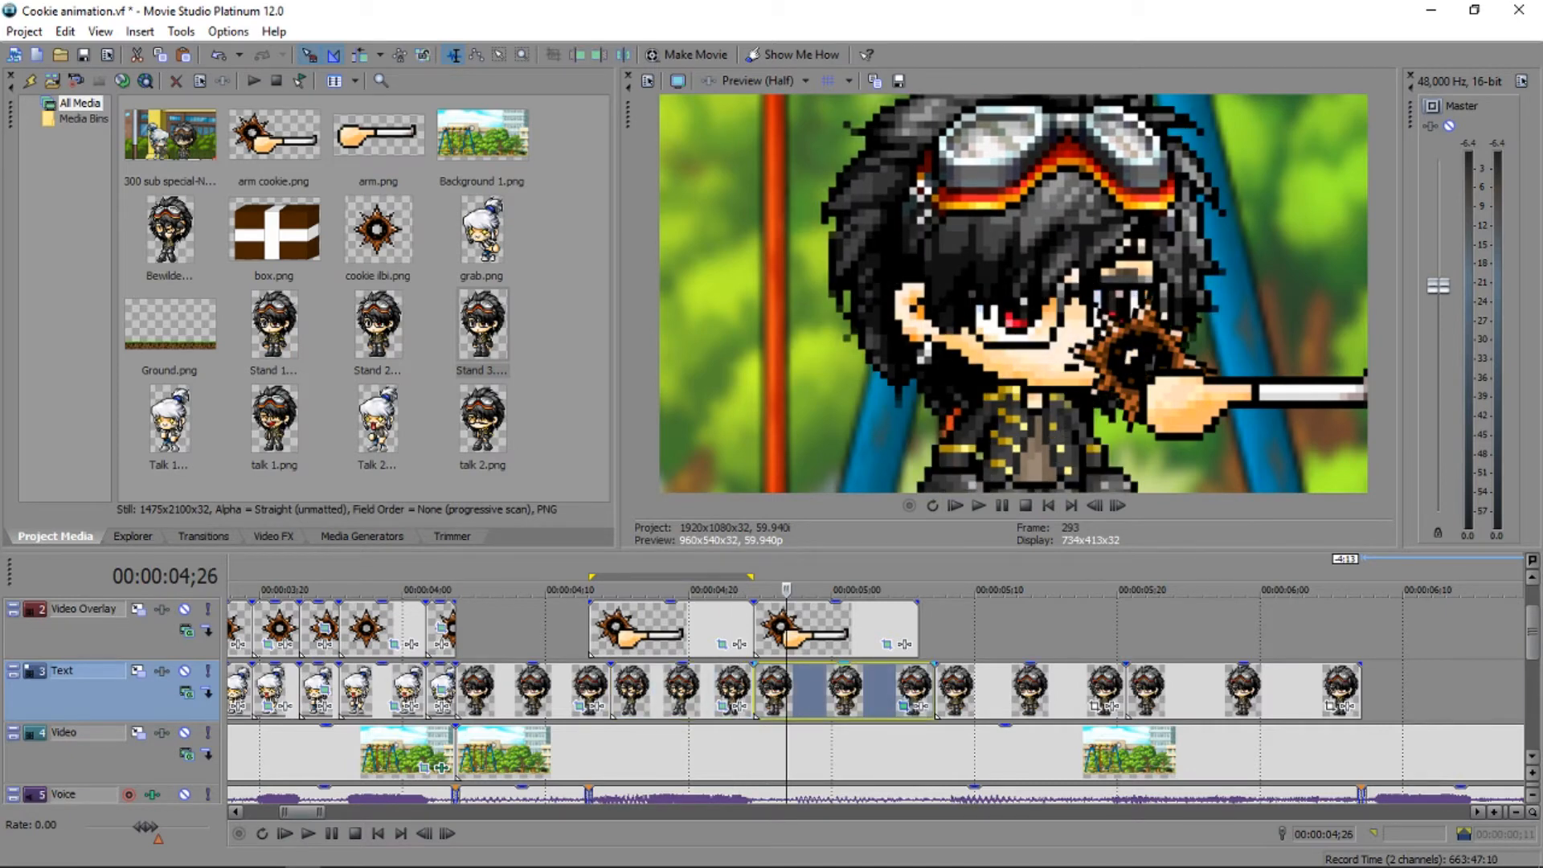
pyautogui.click(904, 706)
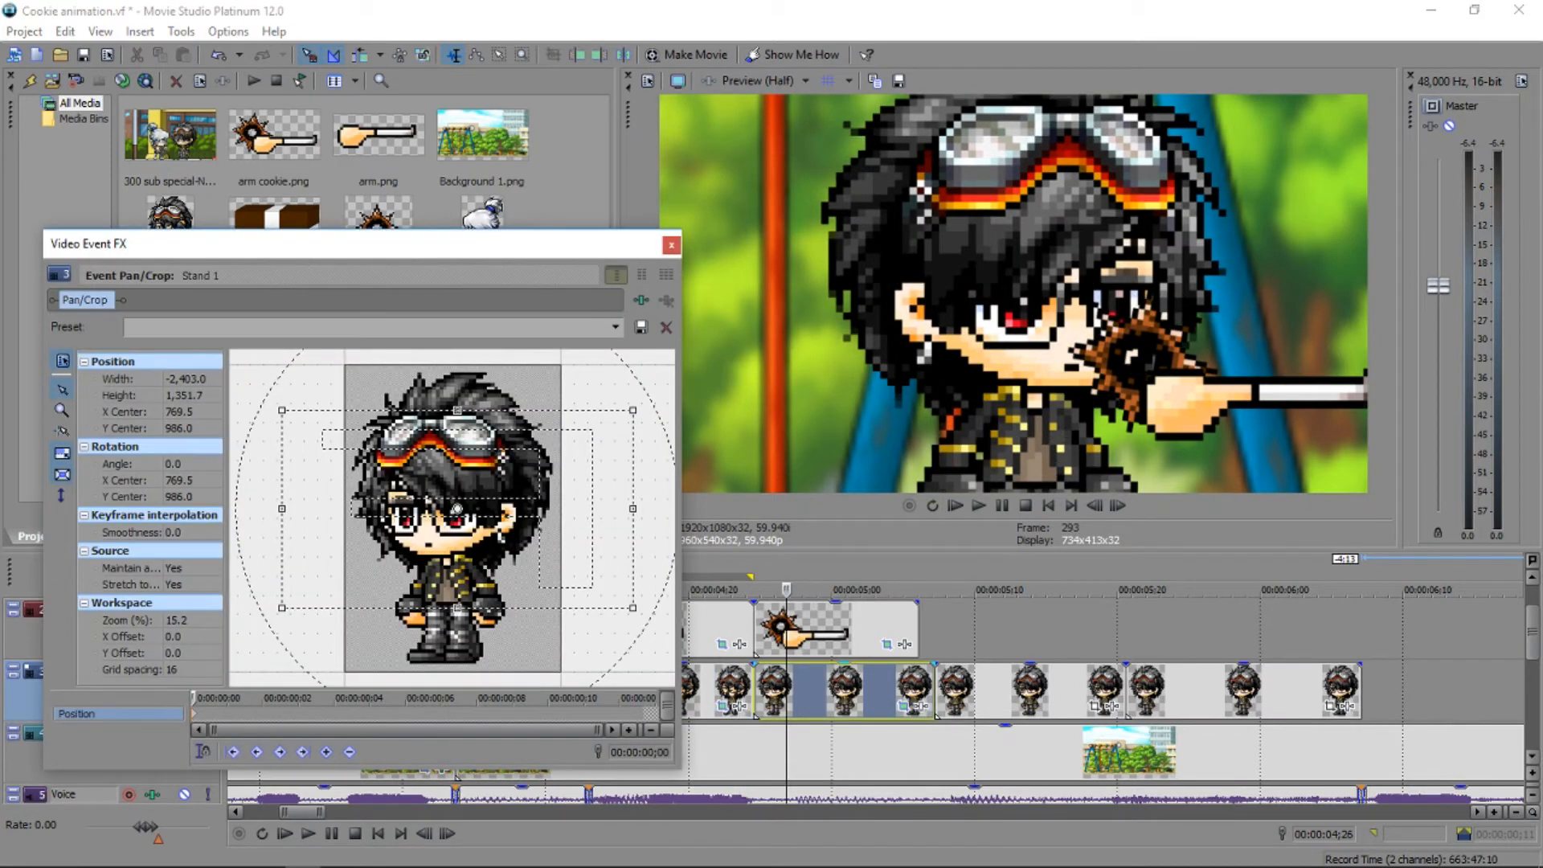
pyautogui.click(62, 496)
pyautogui.click(62, 496)
pyautogui.moveTo(456, 509); pyautogui.dragTo(453, 509)
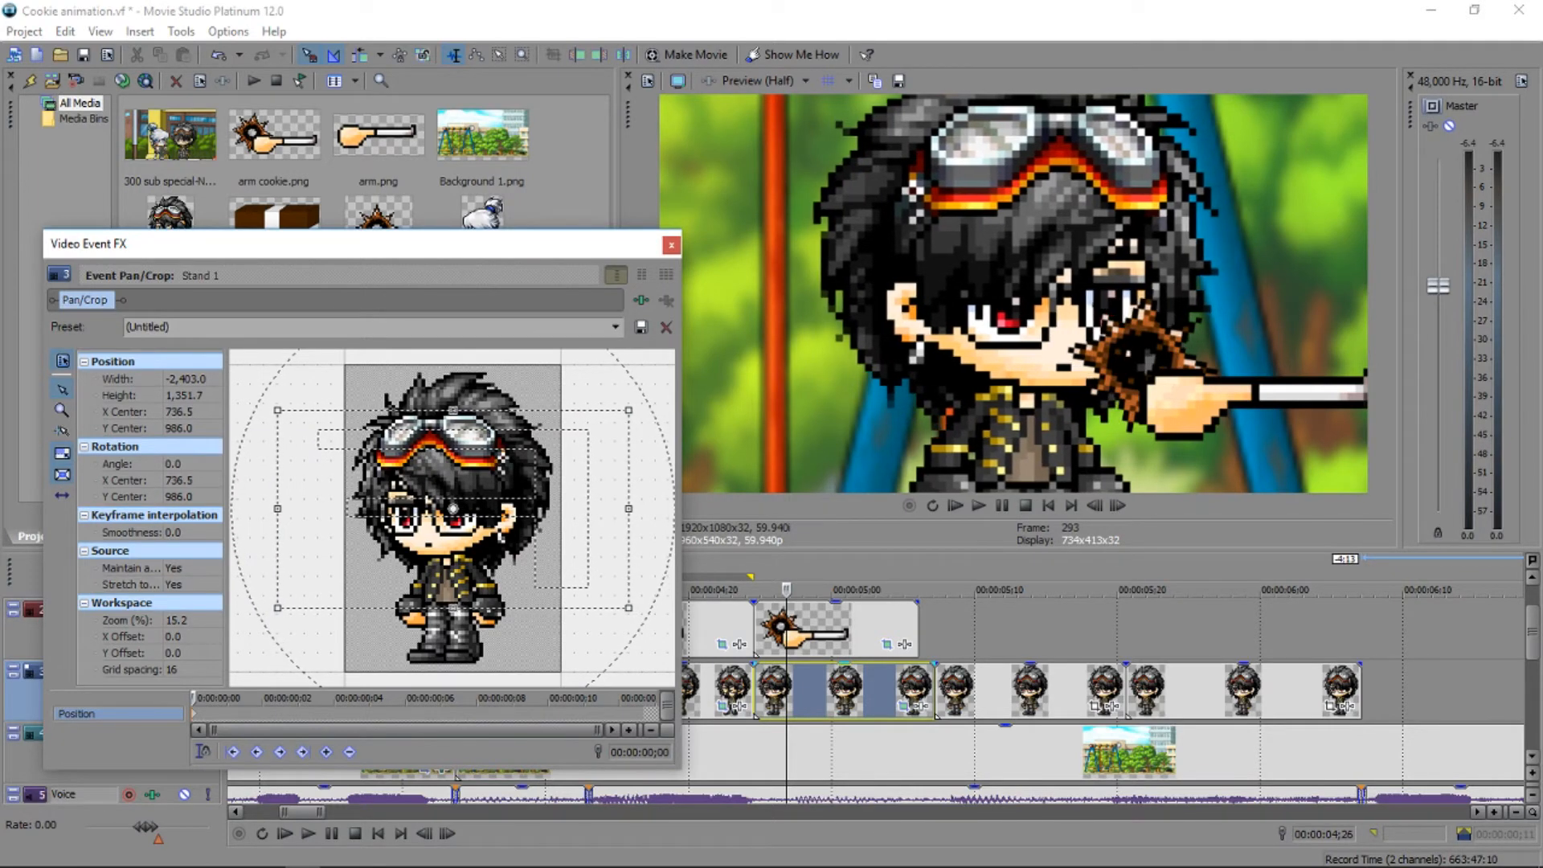
# Shift Stand 1's pan/crop frame further to X center 696.9, comparing its position with the preceding bewildered pose.
pyautogui.click(716, 691)
pyautogui.click(792, 691)
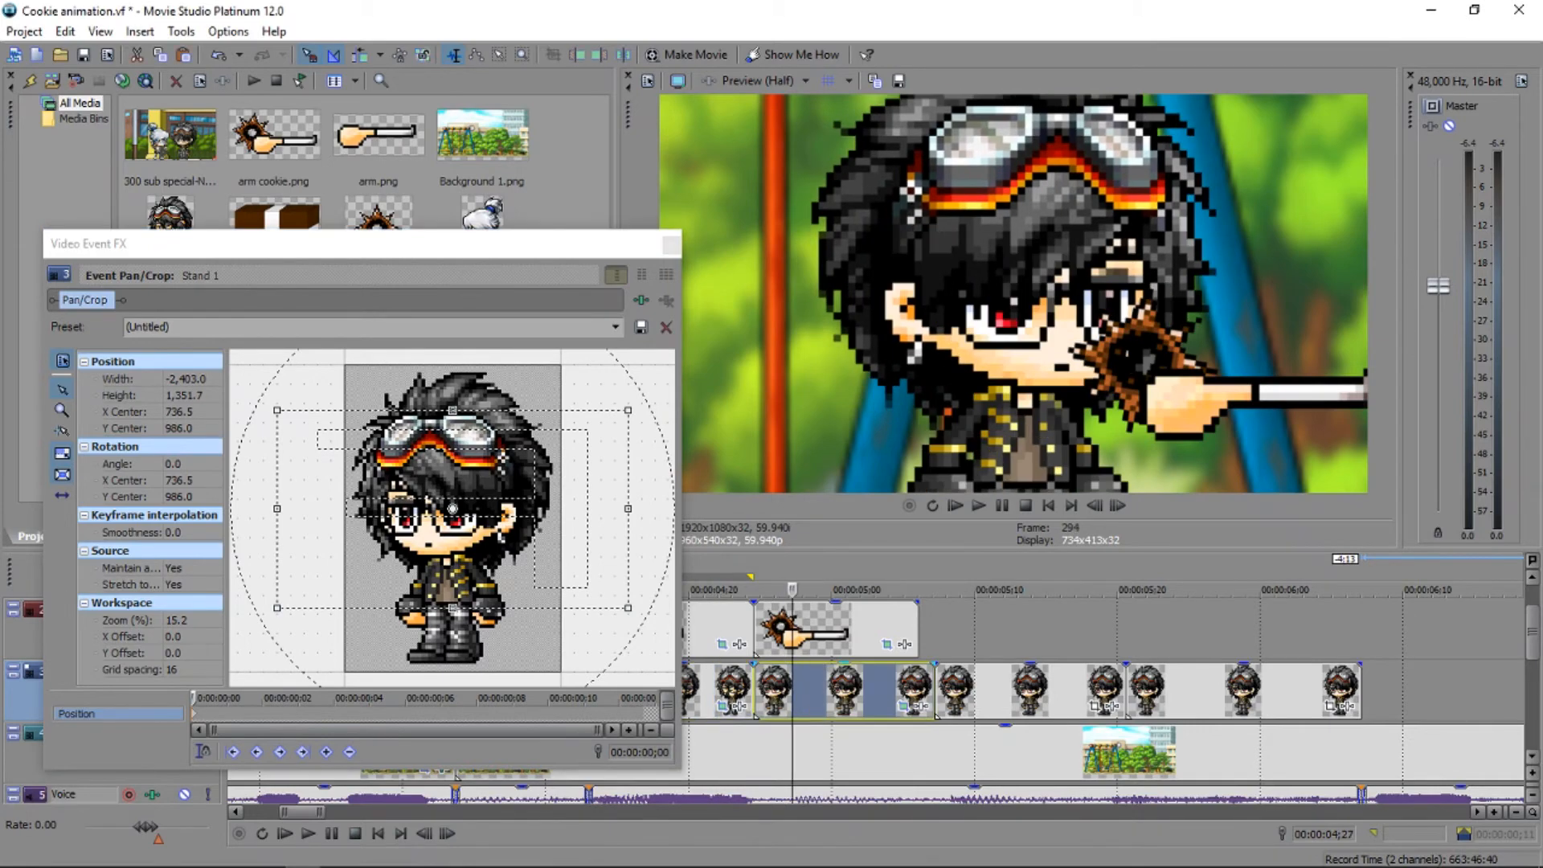
pyautogui.moveTo(453, 509); pyautogui.dragTo(449, 509)
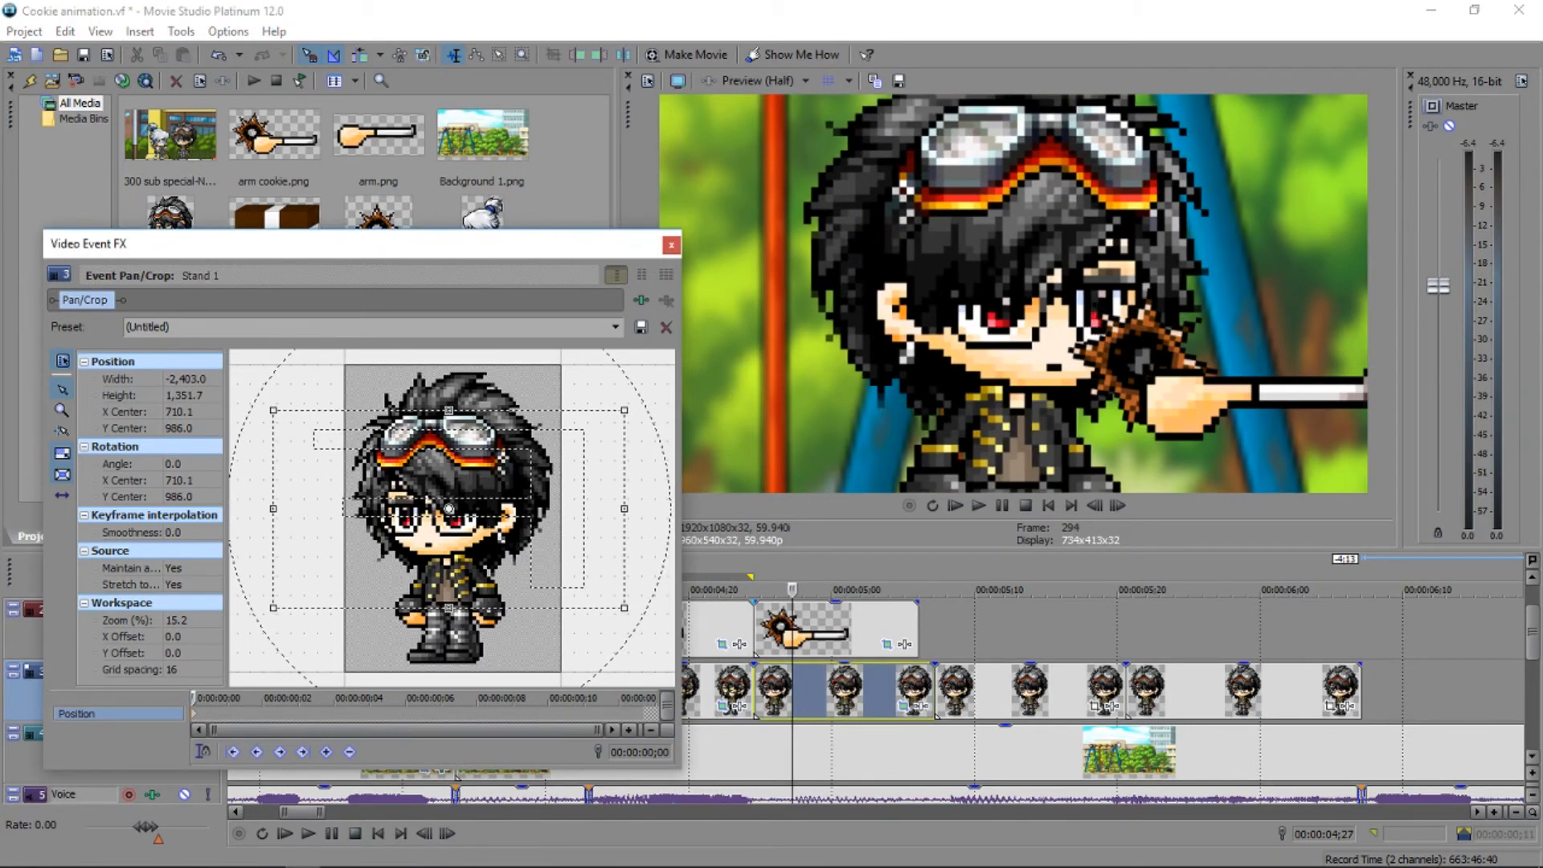
pyautogui.click(720, 691)
pyautogui.click(815, 691)
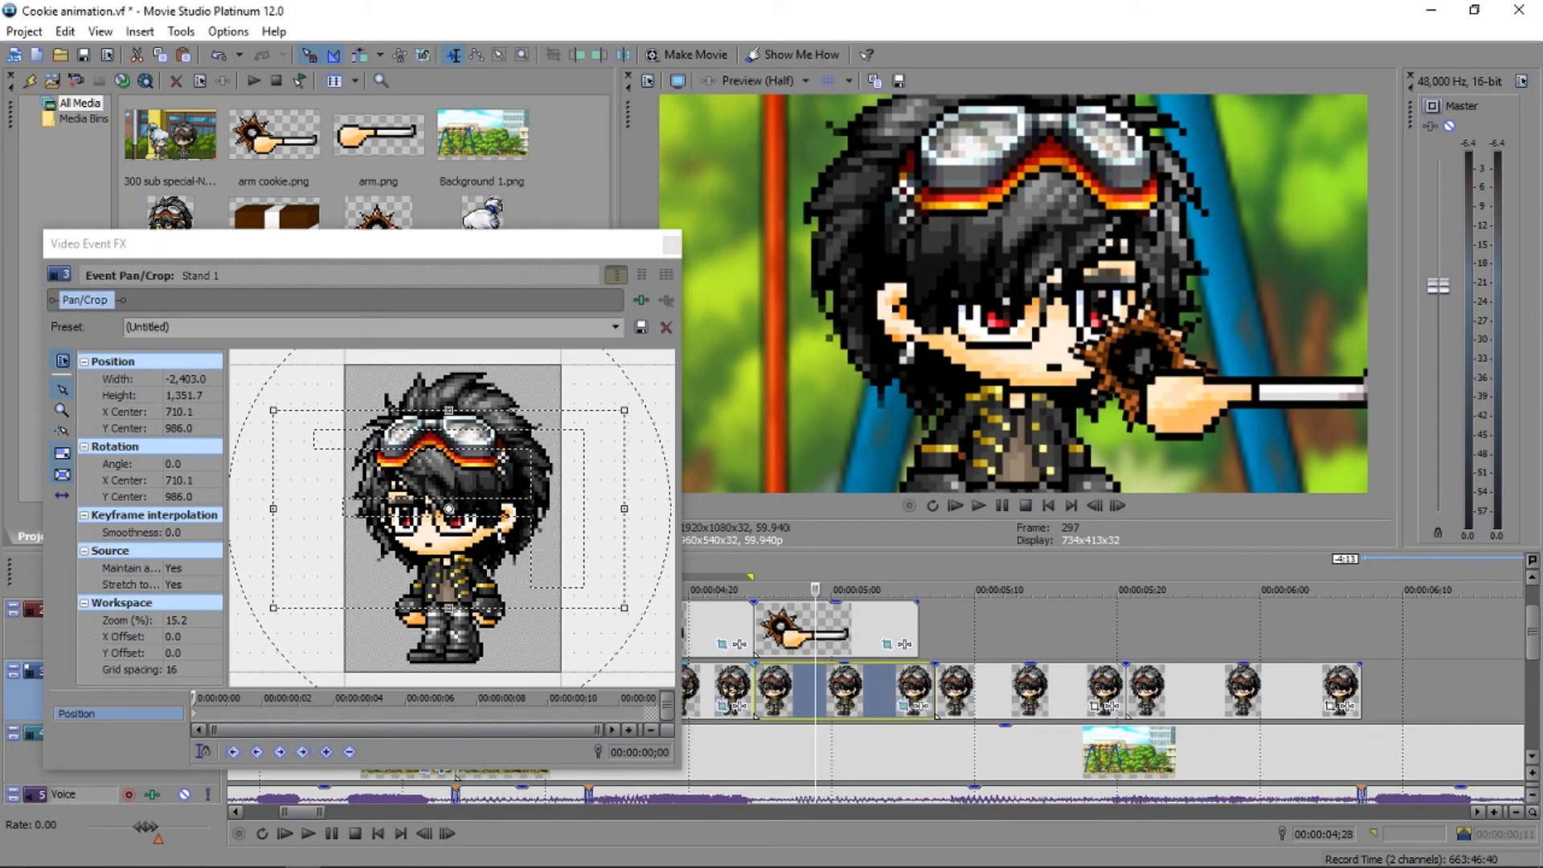
pyautogui.click(734, 689)
pyautogui.click(788, 689)
pyautogui.click(730, 690)
pyautogui.click(787, 690)
pyautogui.moveTo(449, 509); pyautogui.dragTo(447, 508)
pyautogui.click(732, 689)
pyautogui.click(786, 689)
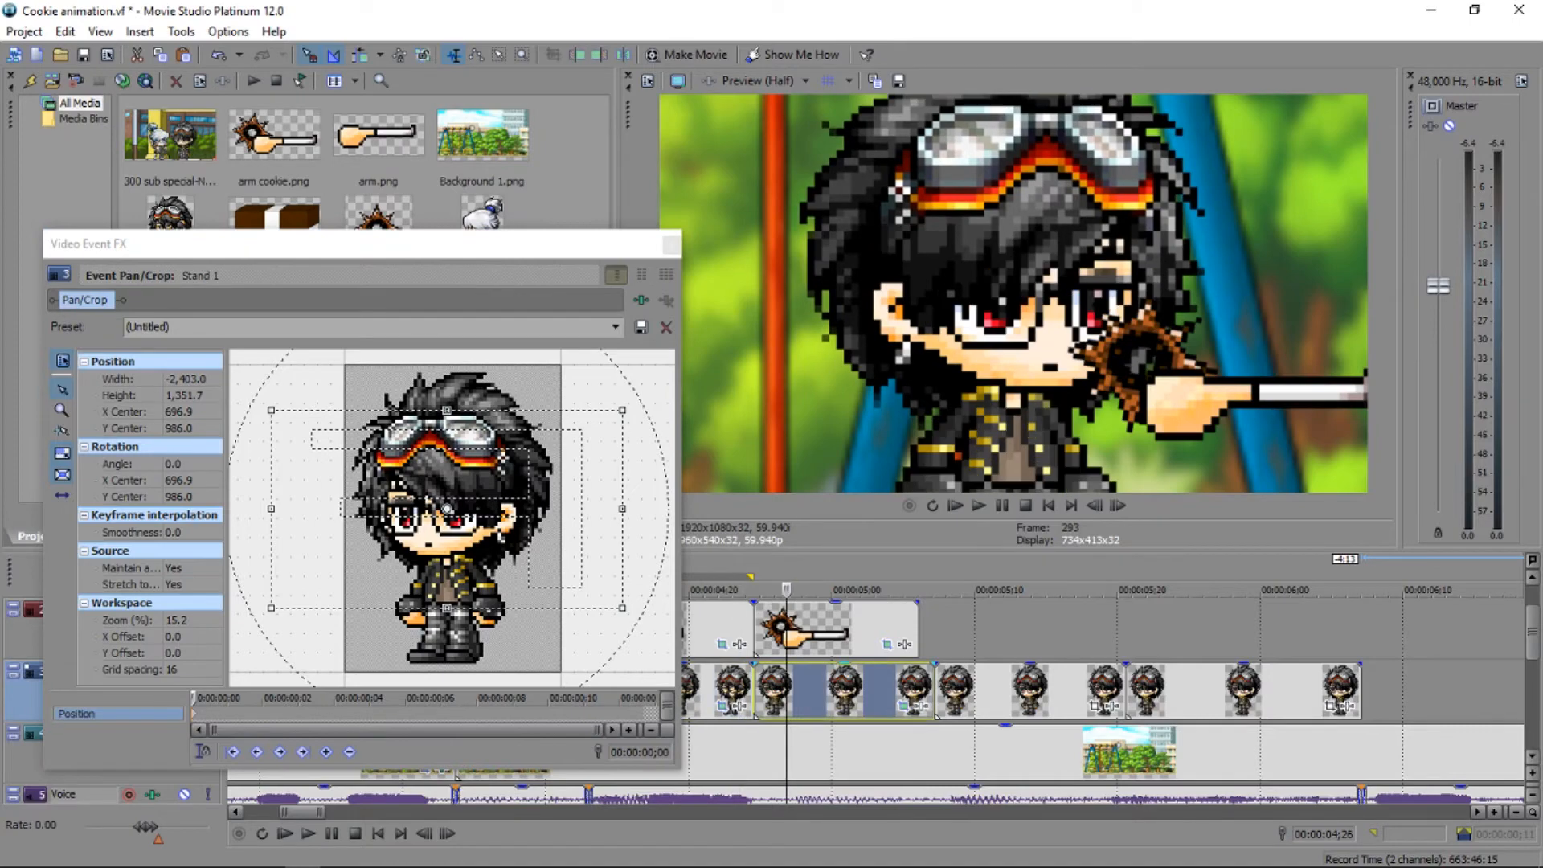
# Nudge Stand 1's pan/crop frame to X center 670.5 and save the framing as the preset "pos 2".
pyautogui.click(738, 690)
pyautogui.click(447, 509)
pyautogui.press('Left')
pyautogui.press('Left')
pyautogui.press('Left')
pyautogui.press('Left')
pyautogui.click(777, 689)
pyautogui.click(729, 689)
pyautogui.click(799, 690)
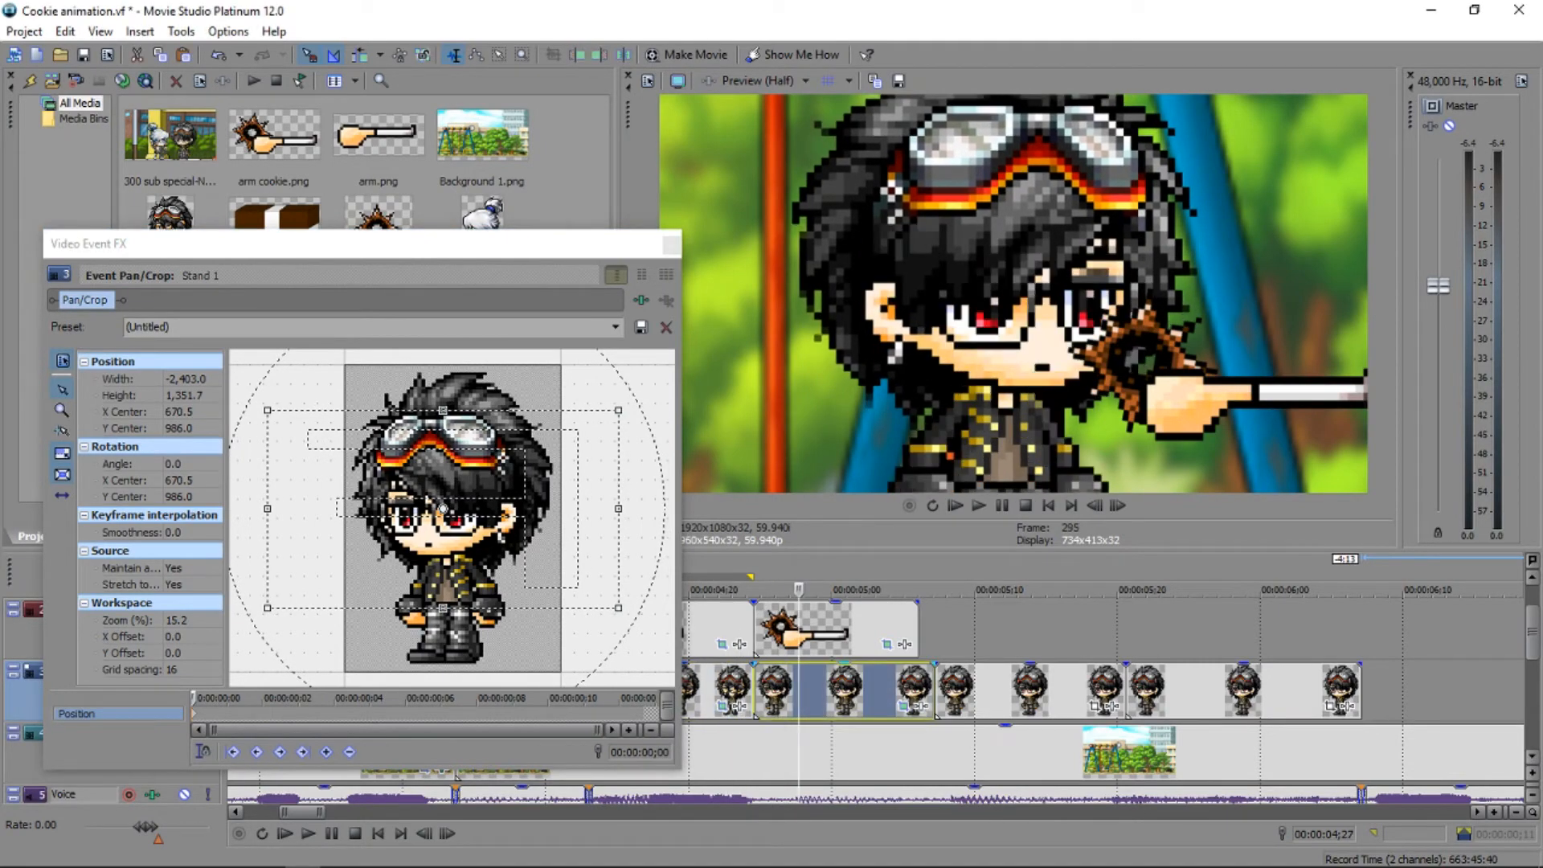
pyautogui.click(671, 245)
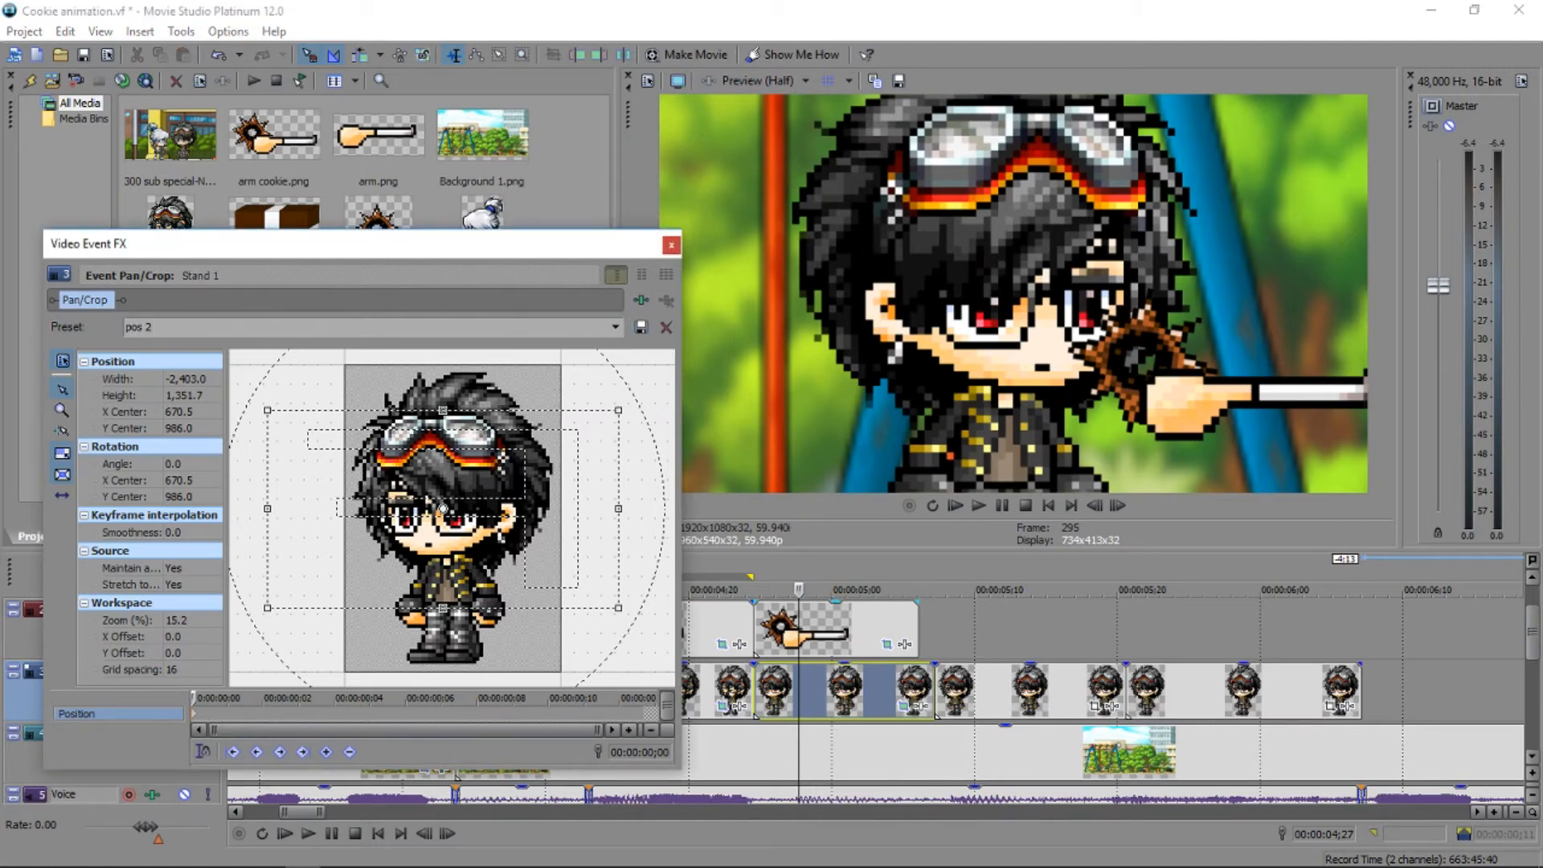
pyautogui.click(671, 245)
# Apply the "pos 2" pan/crop preset to the Stand 2 event on the Text track.
pyautogui.click(1094, 706)
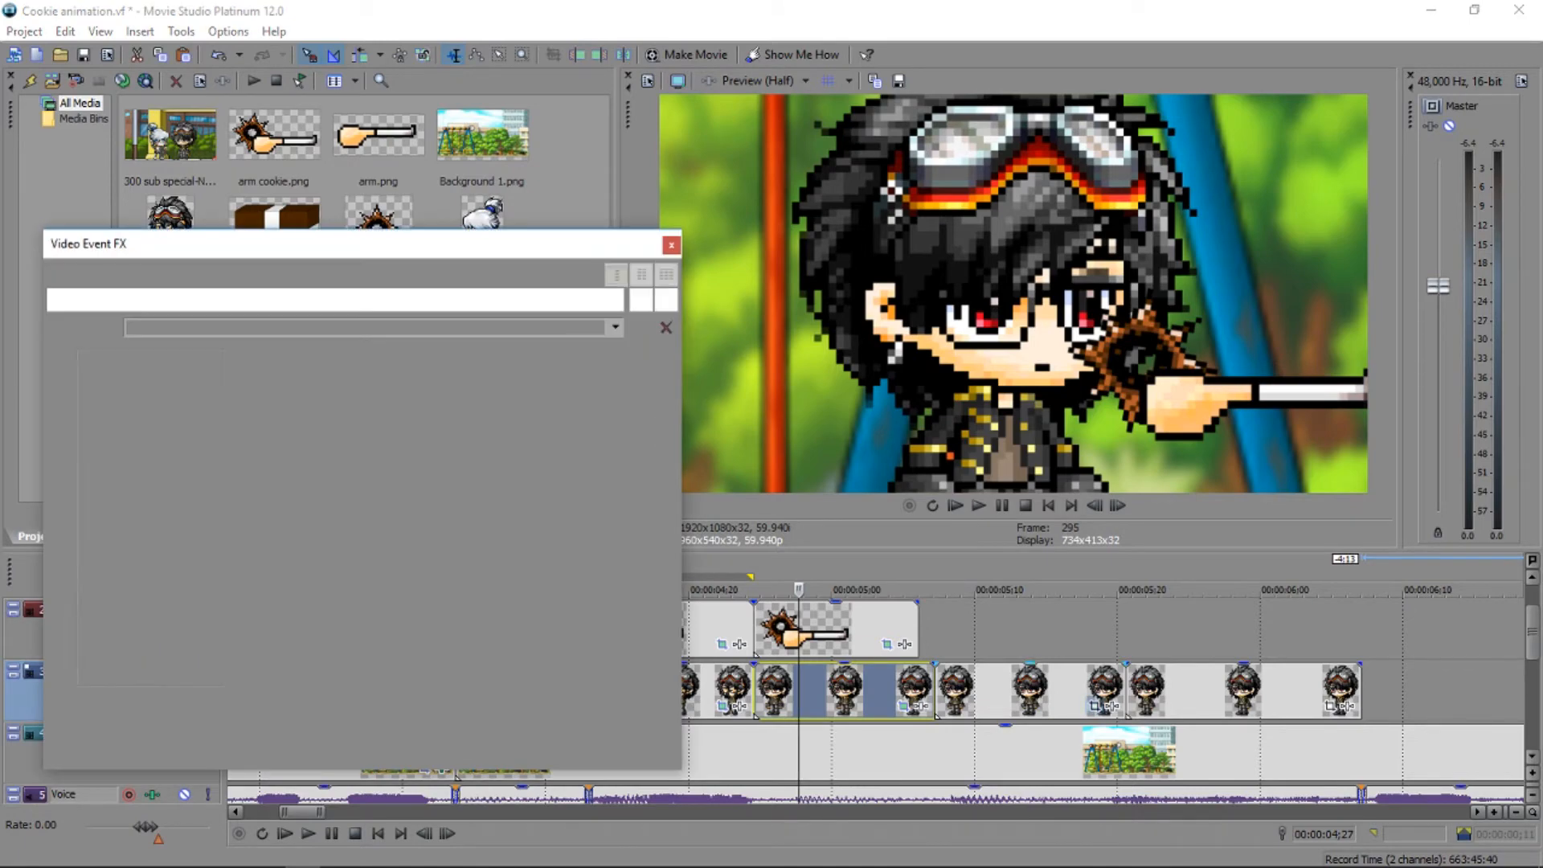
pyautogui.click(616, 327)
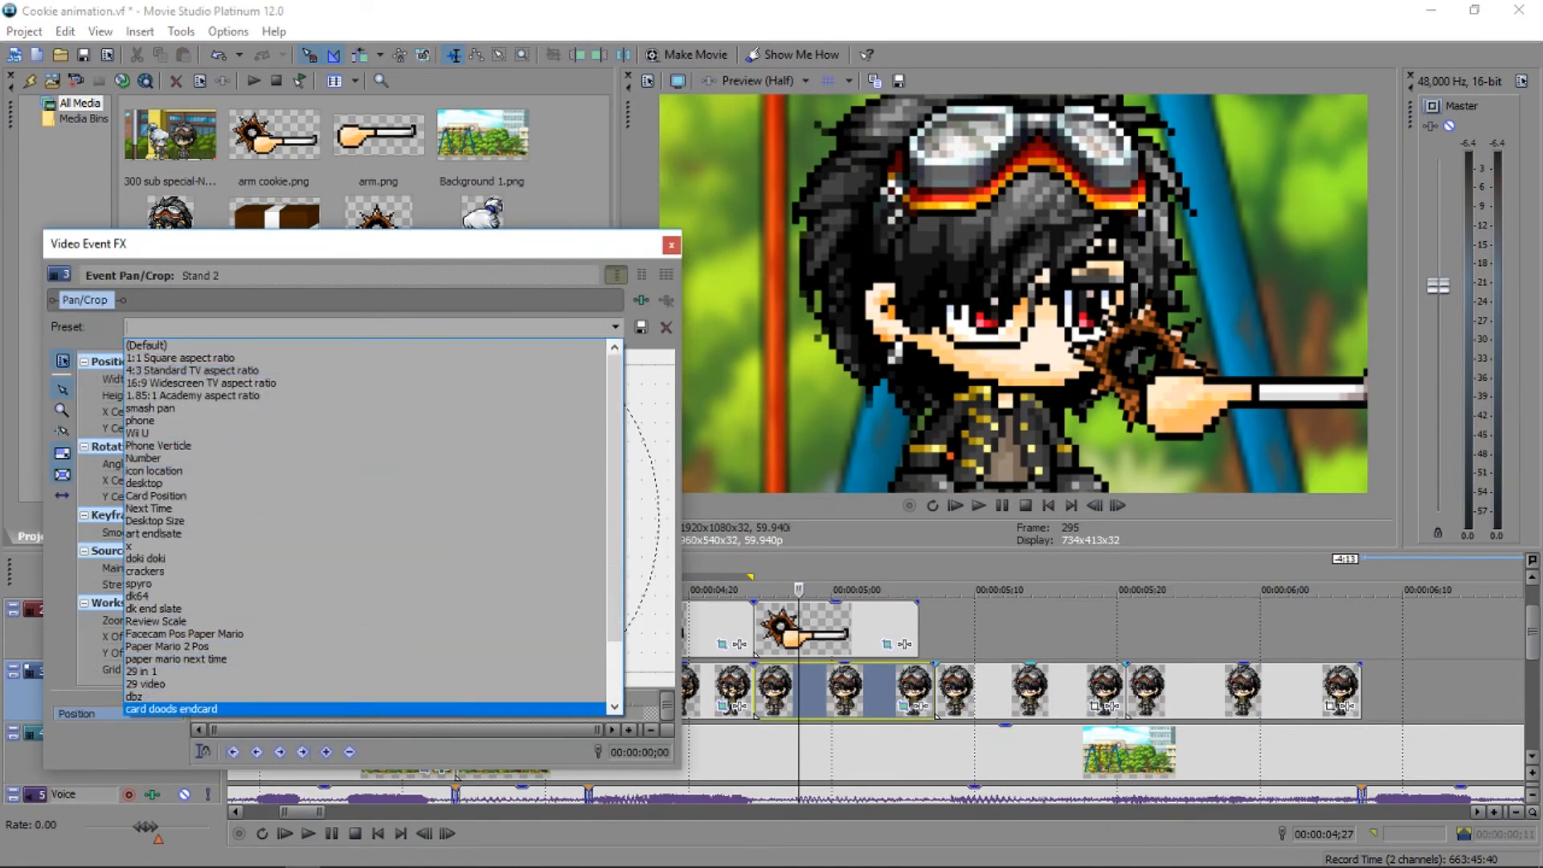
pyautogui.scroll(-2, 241, 698)
pyautogui.click(241, 709)
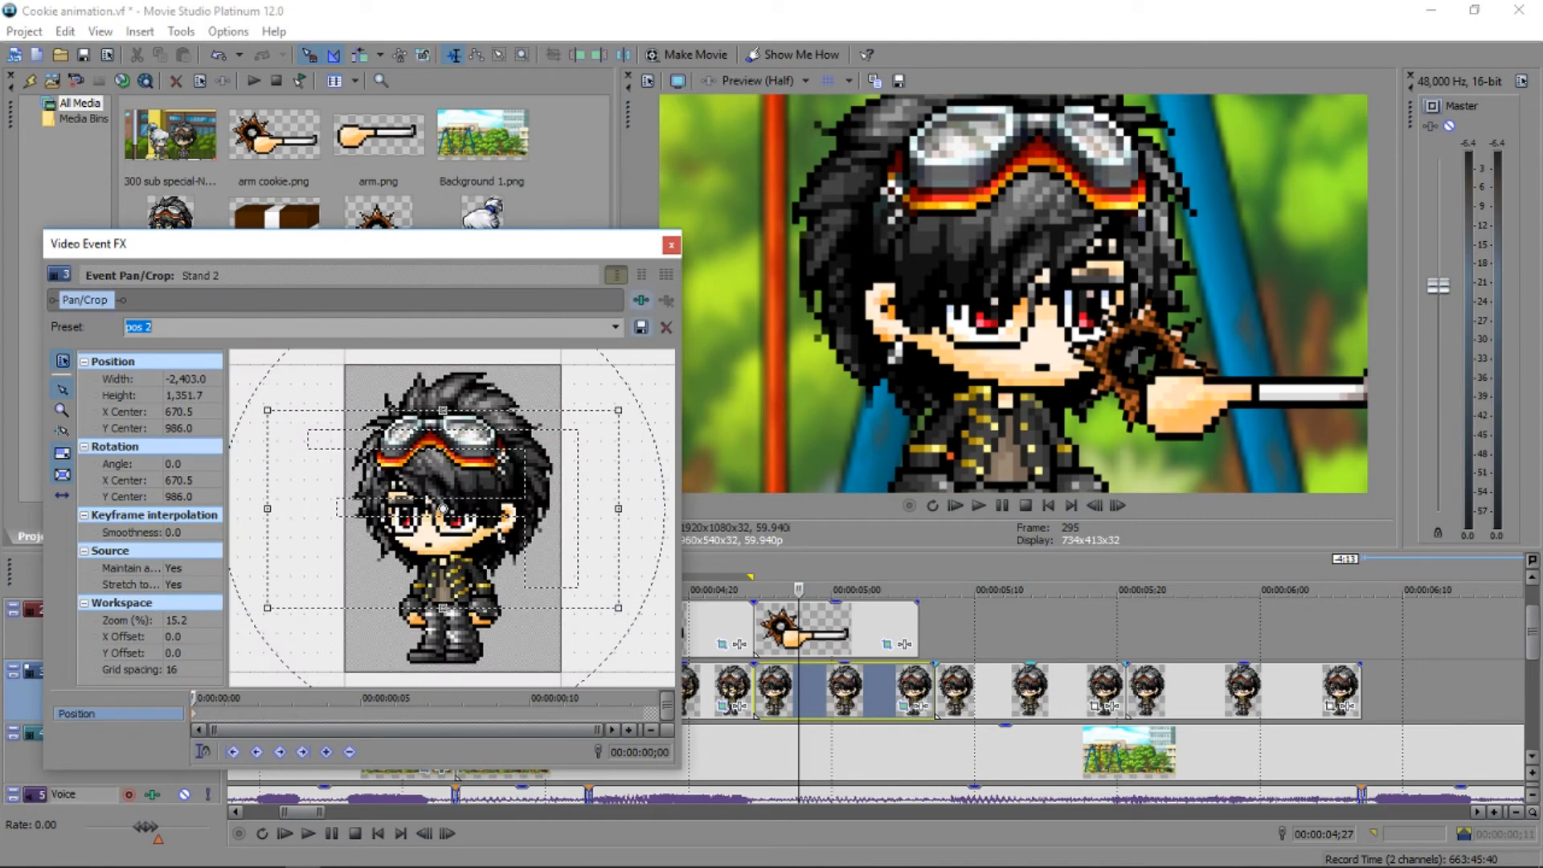
pyautogui.click(671, 245)
# Apply the "pos 2" pan/crop preset to the Stand 3 event on the Text track.
pyautogui.click(1329, 707)
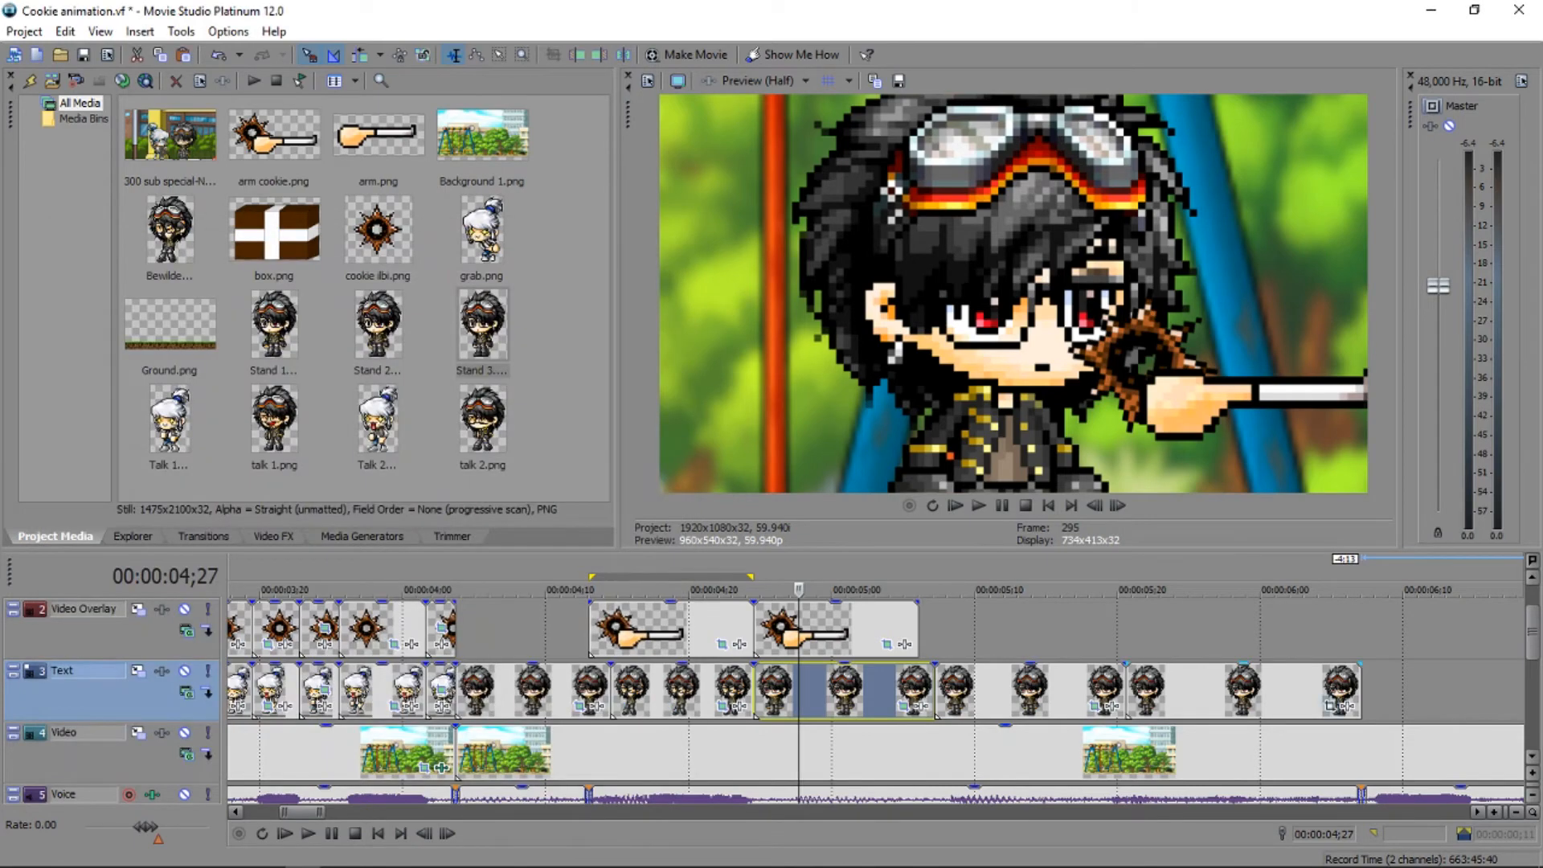
pyautogui.click(615, 327)
pyautogui.scroll(-2, 321, 595)
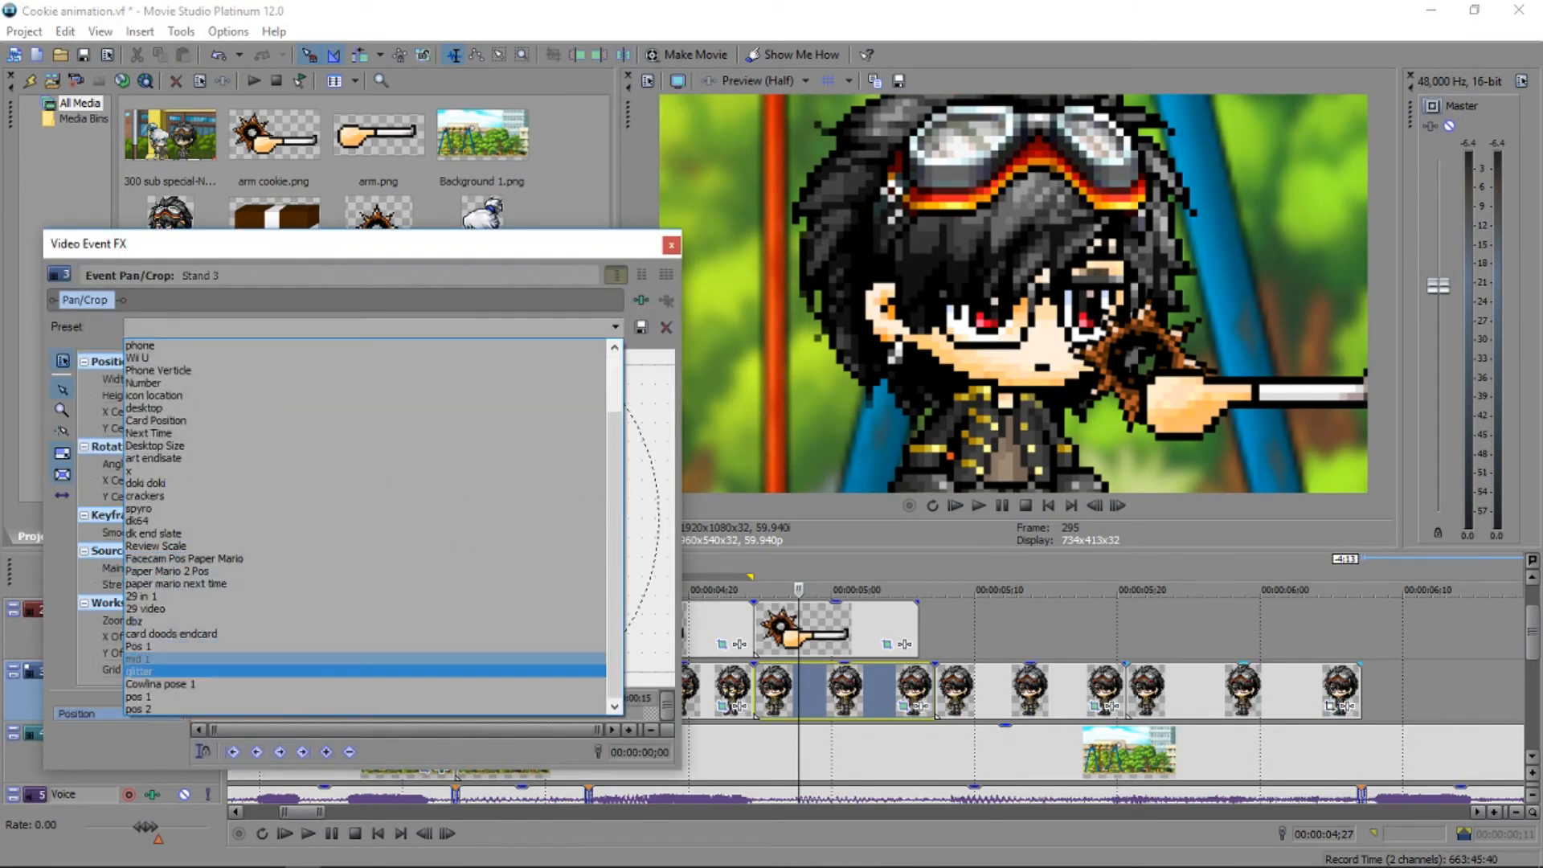
pyautogui.click(241, 709)
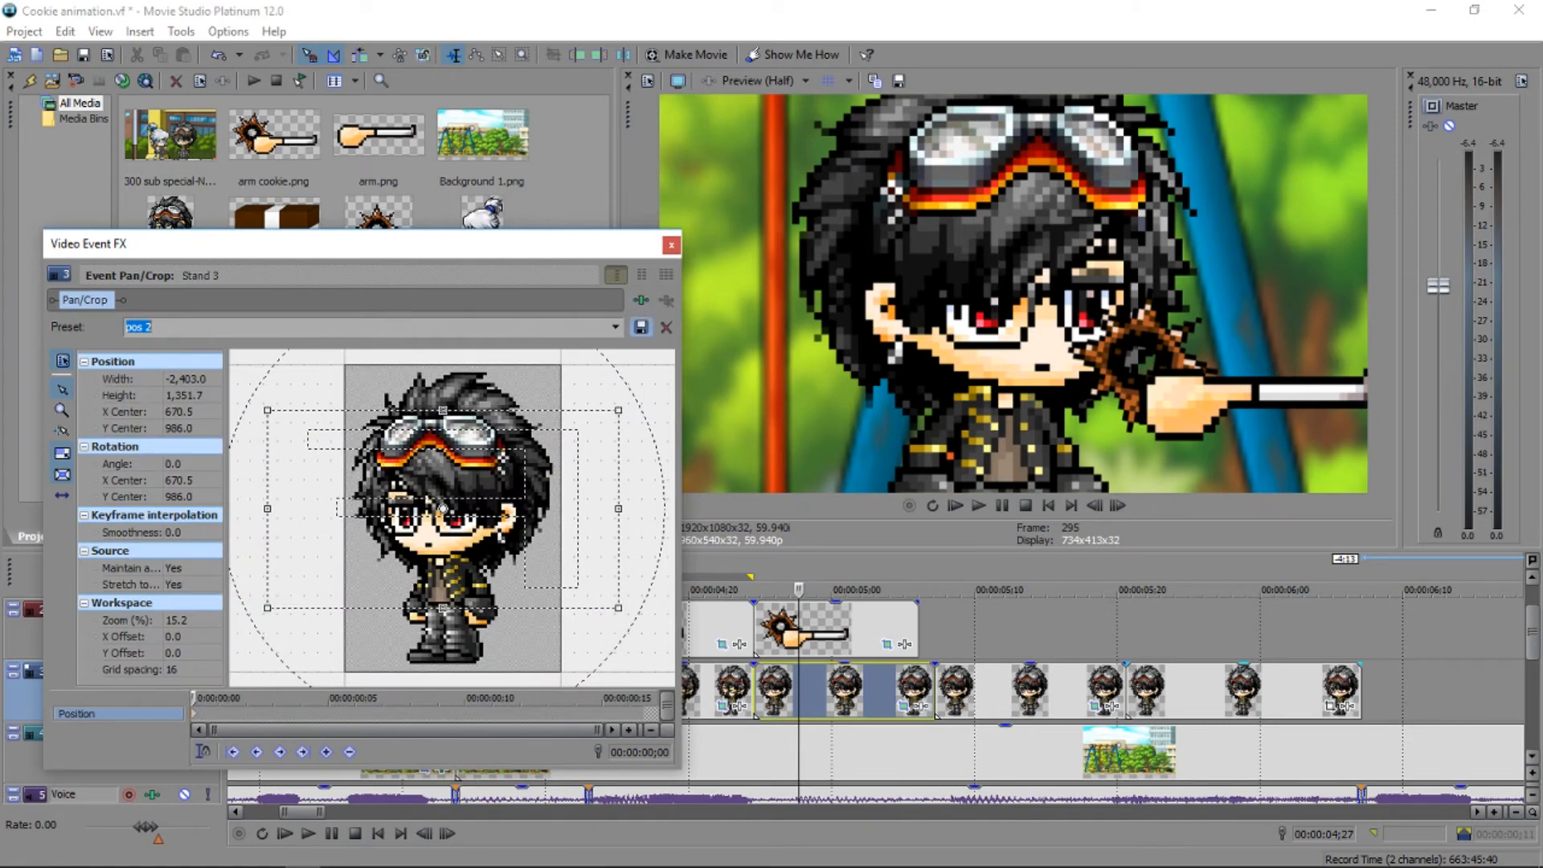
pyautogui.click(671, 245)
# Play back the pose sequence and shorten the Stand 1, Stand 2 and Stand 3 events back to back, ending Stand 3 at about 00:00:06;00.
pyautogui.click(736, 683)
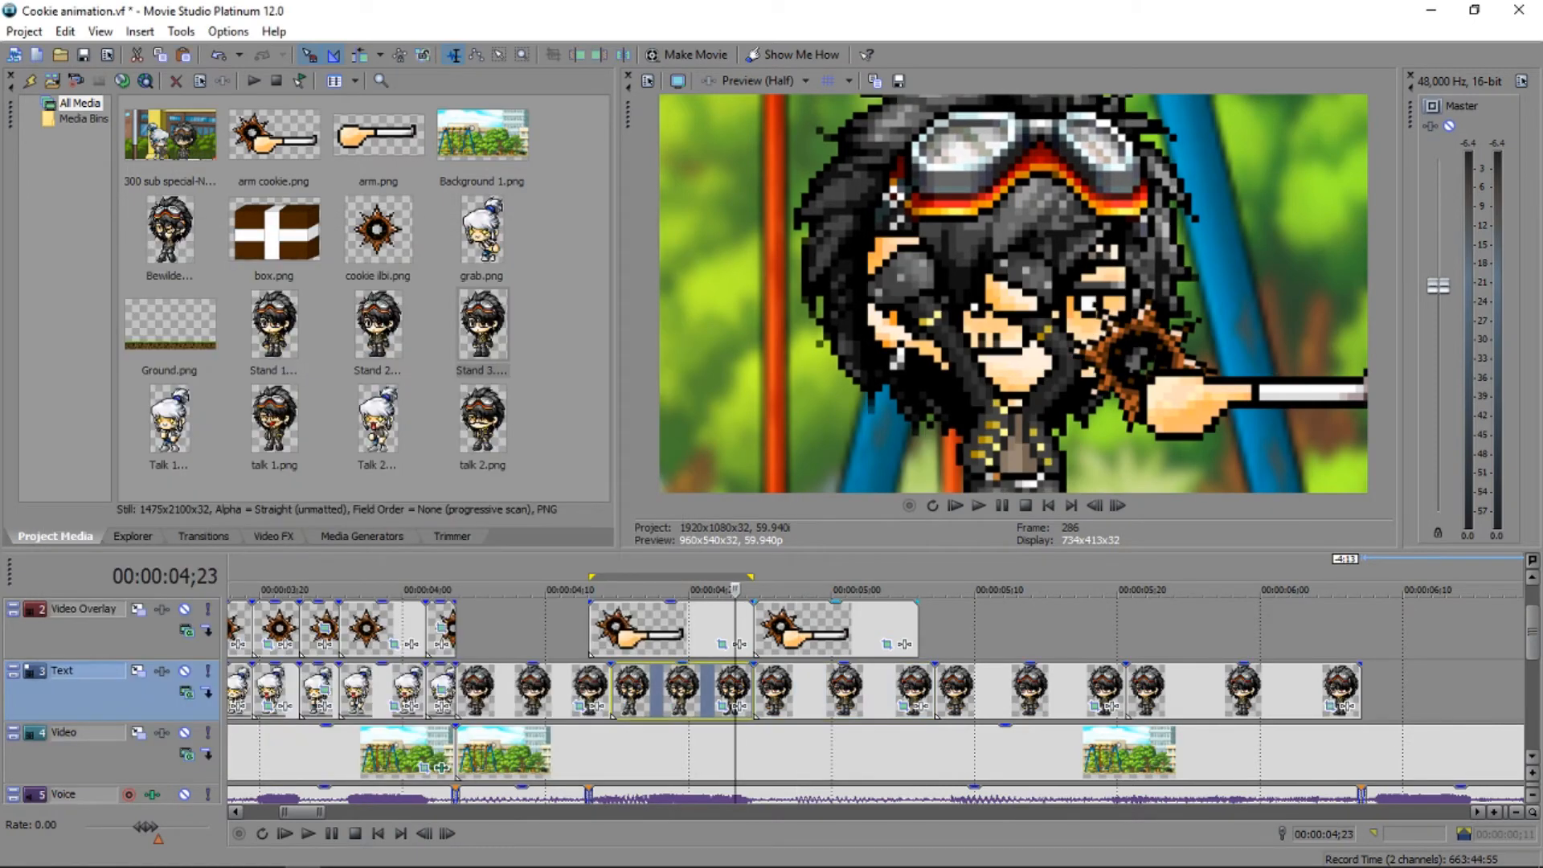
pyautogui.press('space')
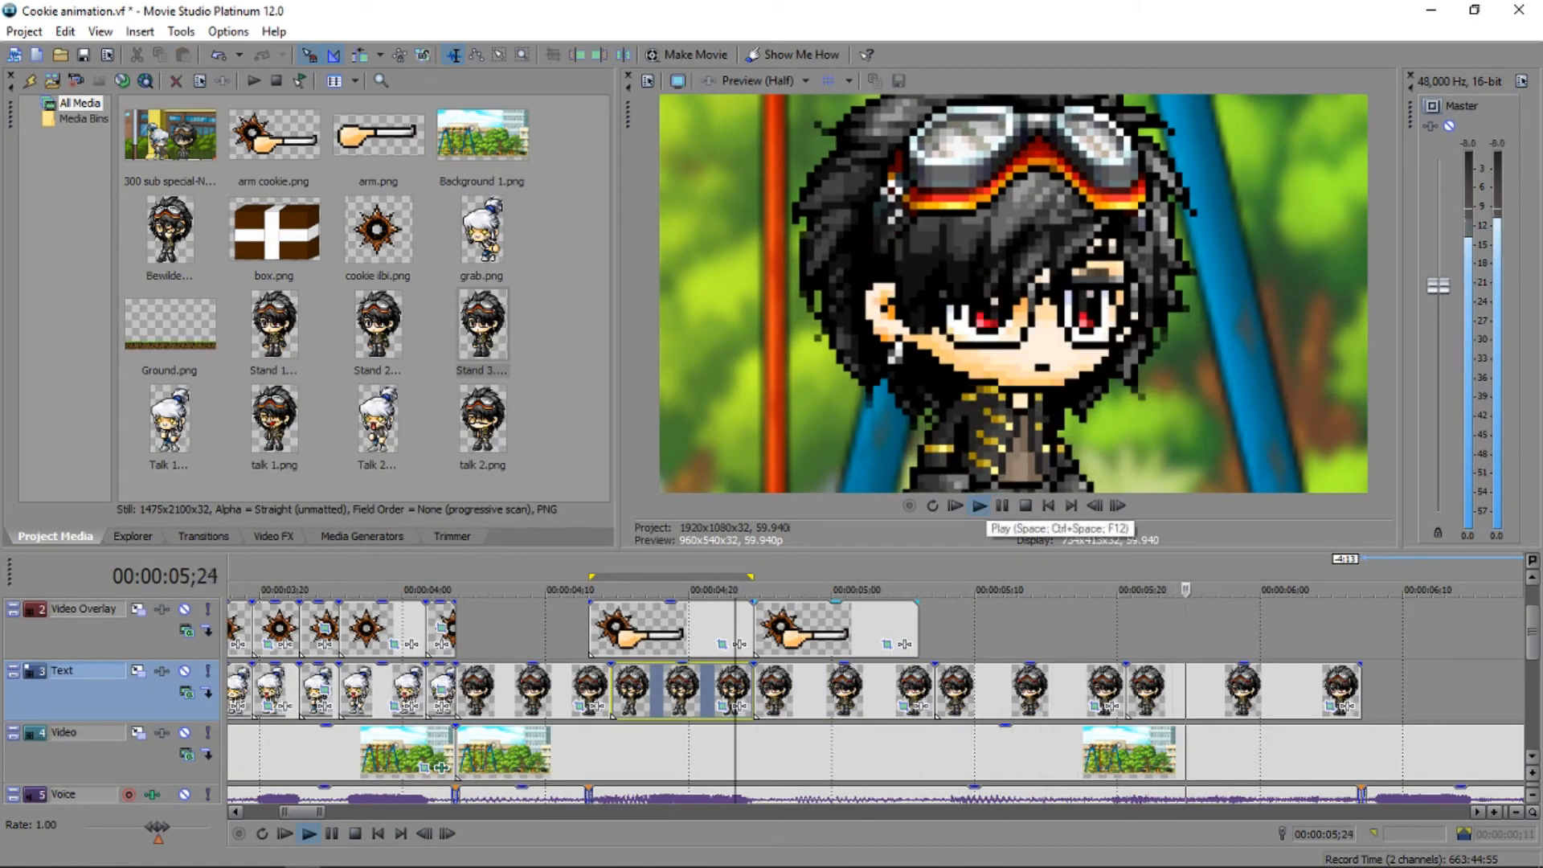
pyautogui.click(1002, 506)
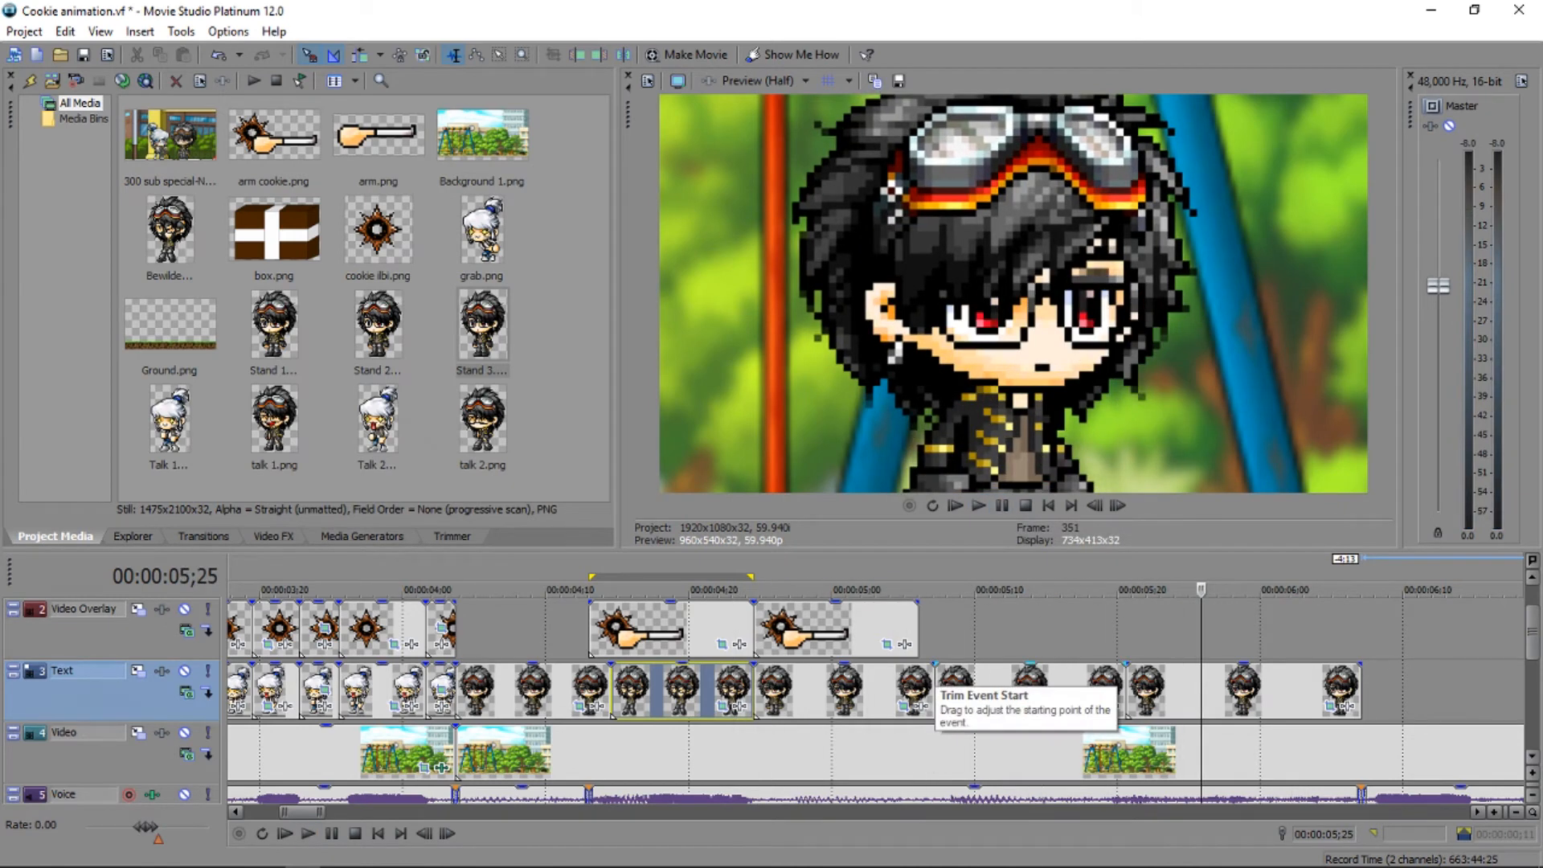
pyautogui.click(936, 688)
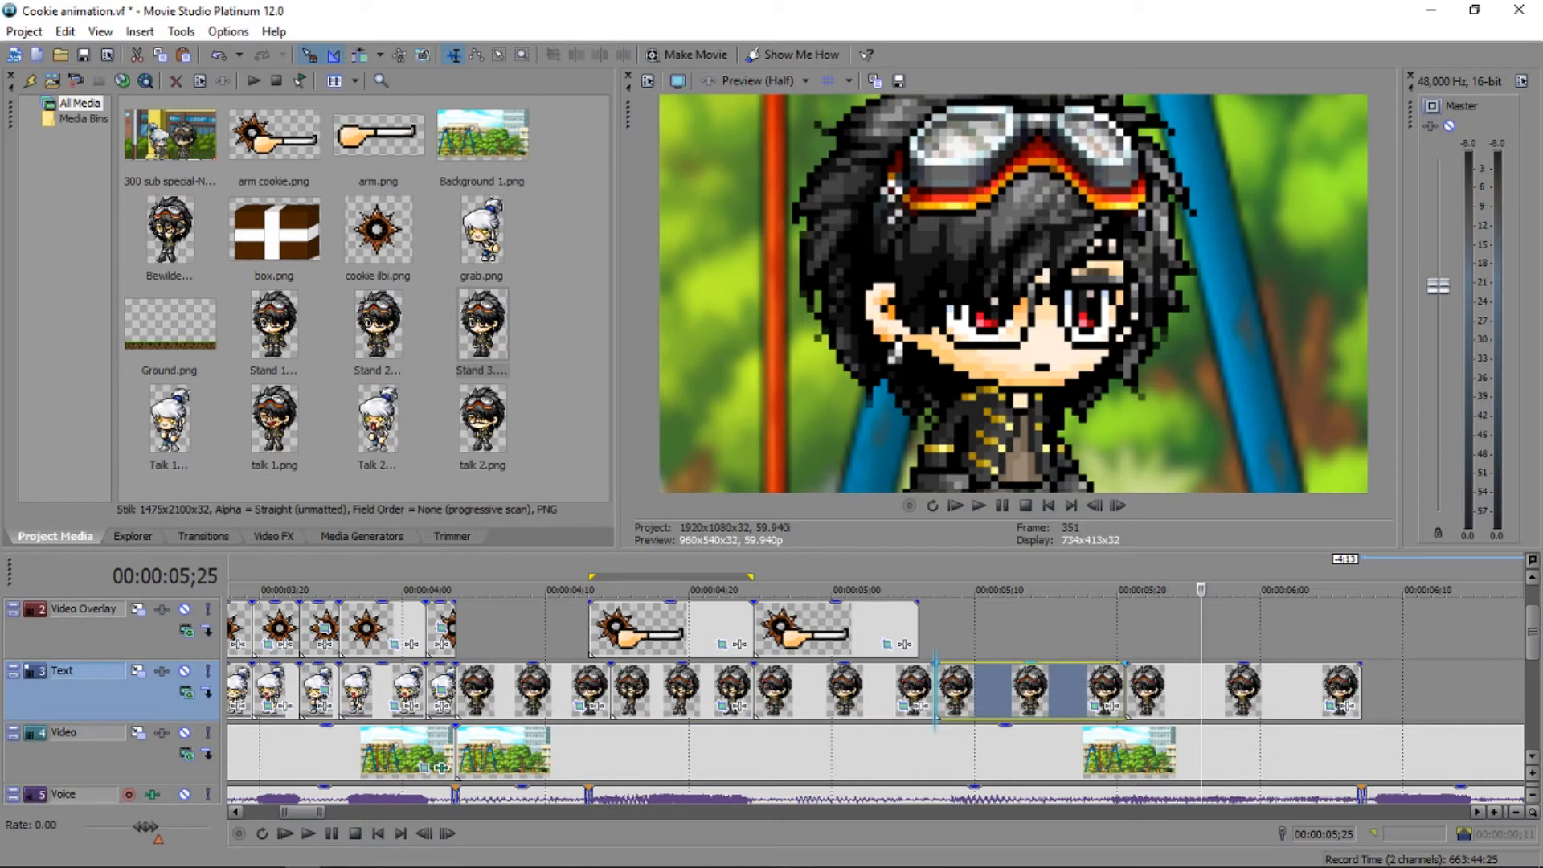
pyautogui.moveTo(932, 688)
pyautogui.mouseDown()
pyautogui.moveTo(905, 688)
pyautogui.moveTo(936, 688)
pyautogui.mouseUp()
pyautogui.moveTo(1100, 688)
pyautogui.mouseDown()
pyautogui.moveTo(1063, 688)
pyautogui.moveTo(1084, 688)
pyautogui.mouseUp()
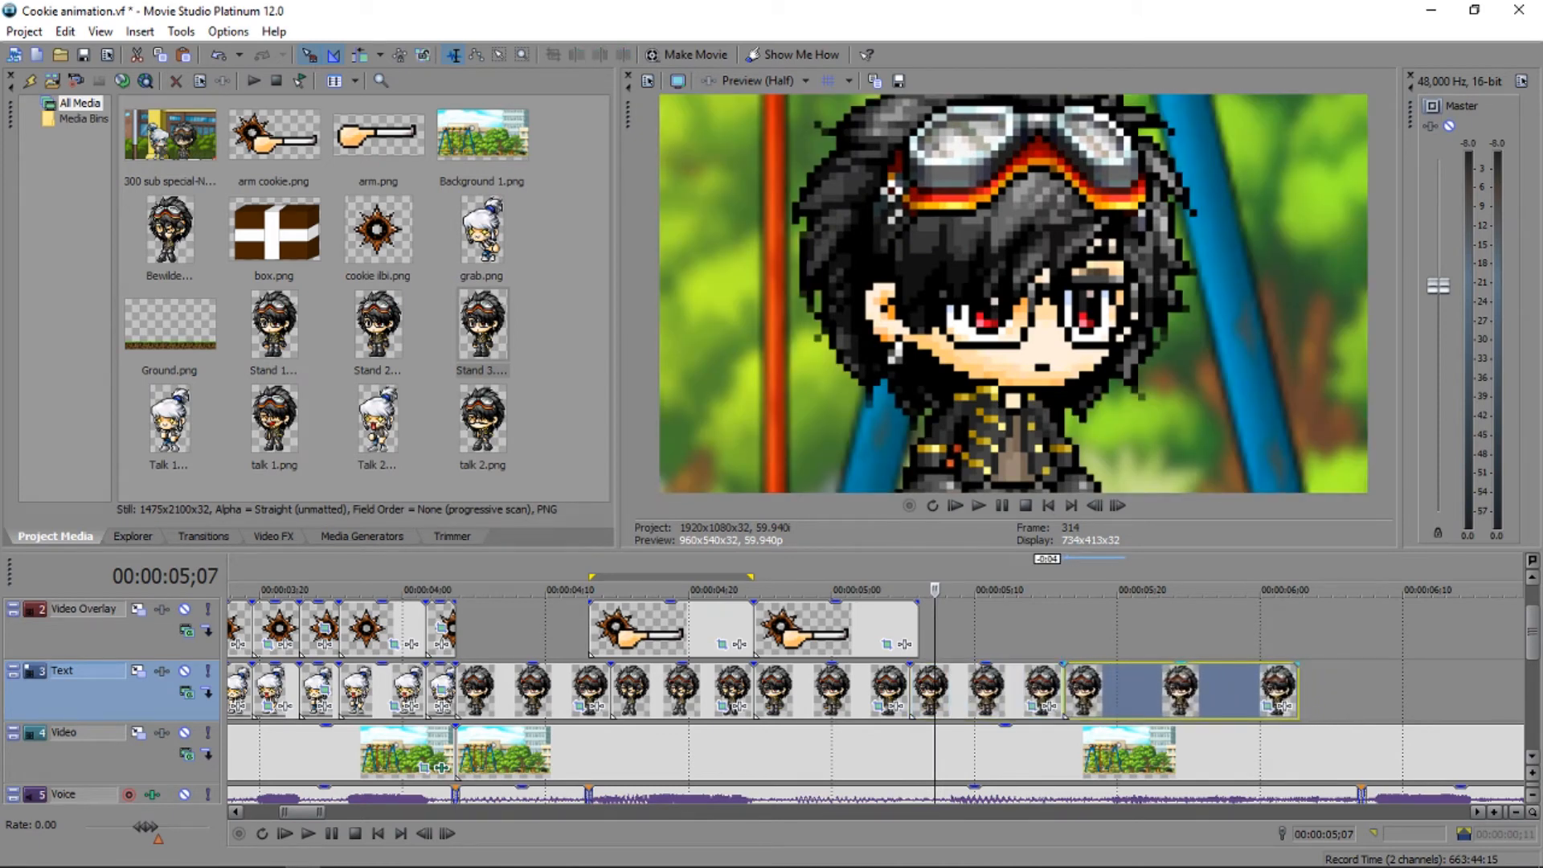
pyautogui.moveTo(1297, 688); pyautogui.dragTo(1271, 688)
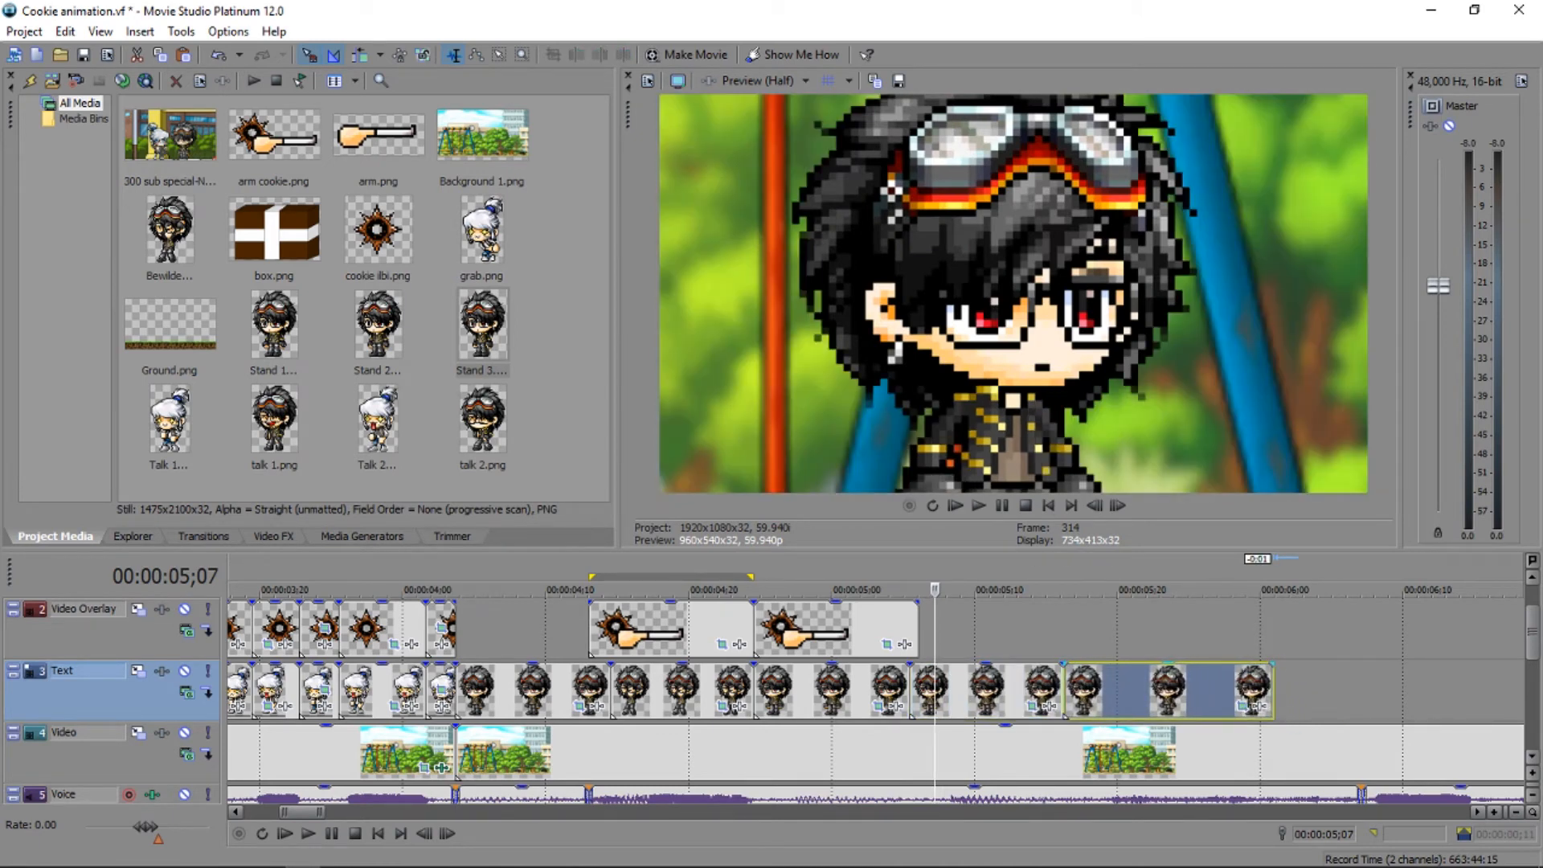
# Paste a copy of Stand 2 after Stand 3, then end it and the second arm cookie event at the voice clip's split.
pyautogui.click(1002, 683)
pyautogui.rightClick(1003, 683)
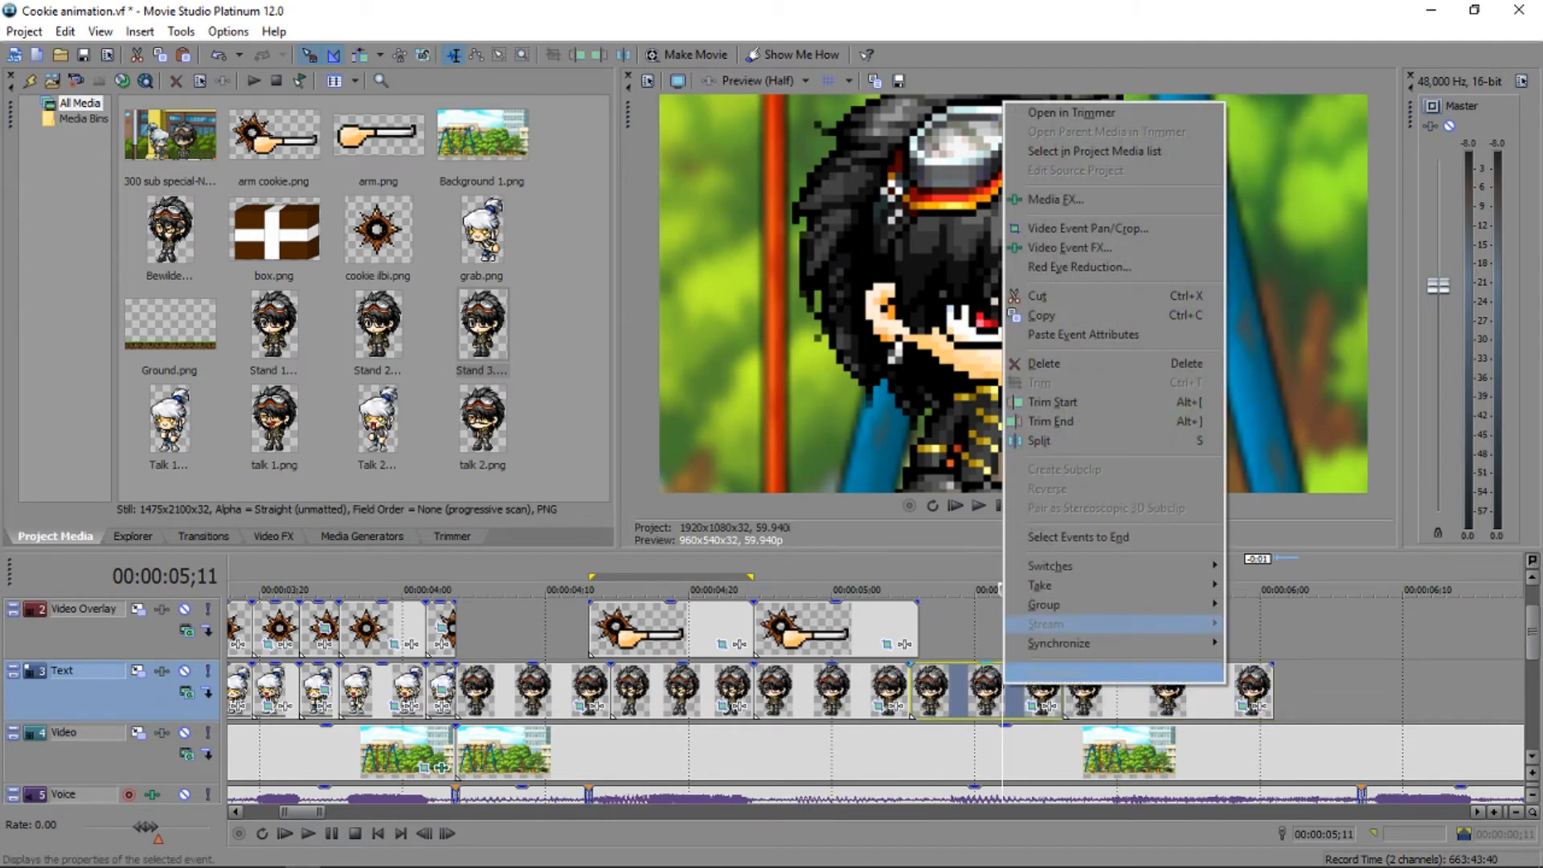
pyautogui.click(1041, 315)
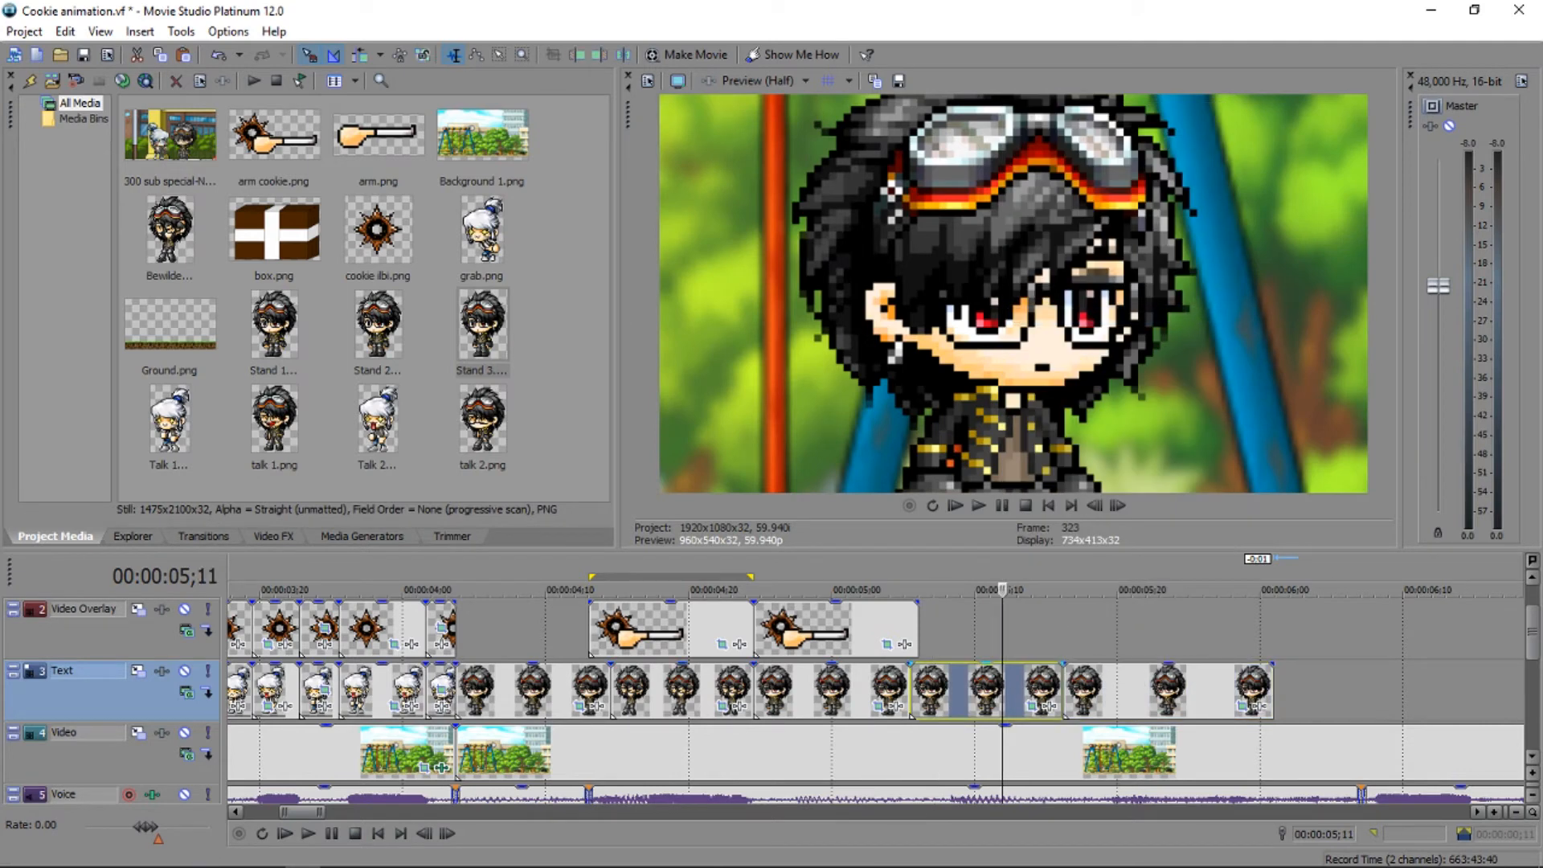
pyautogui.click(1272, 686)
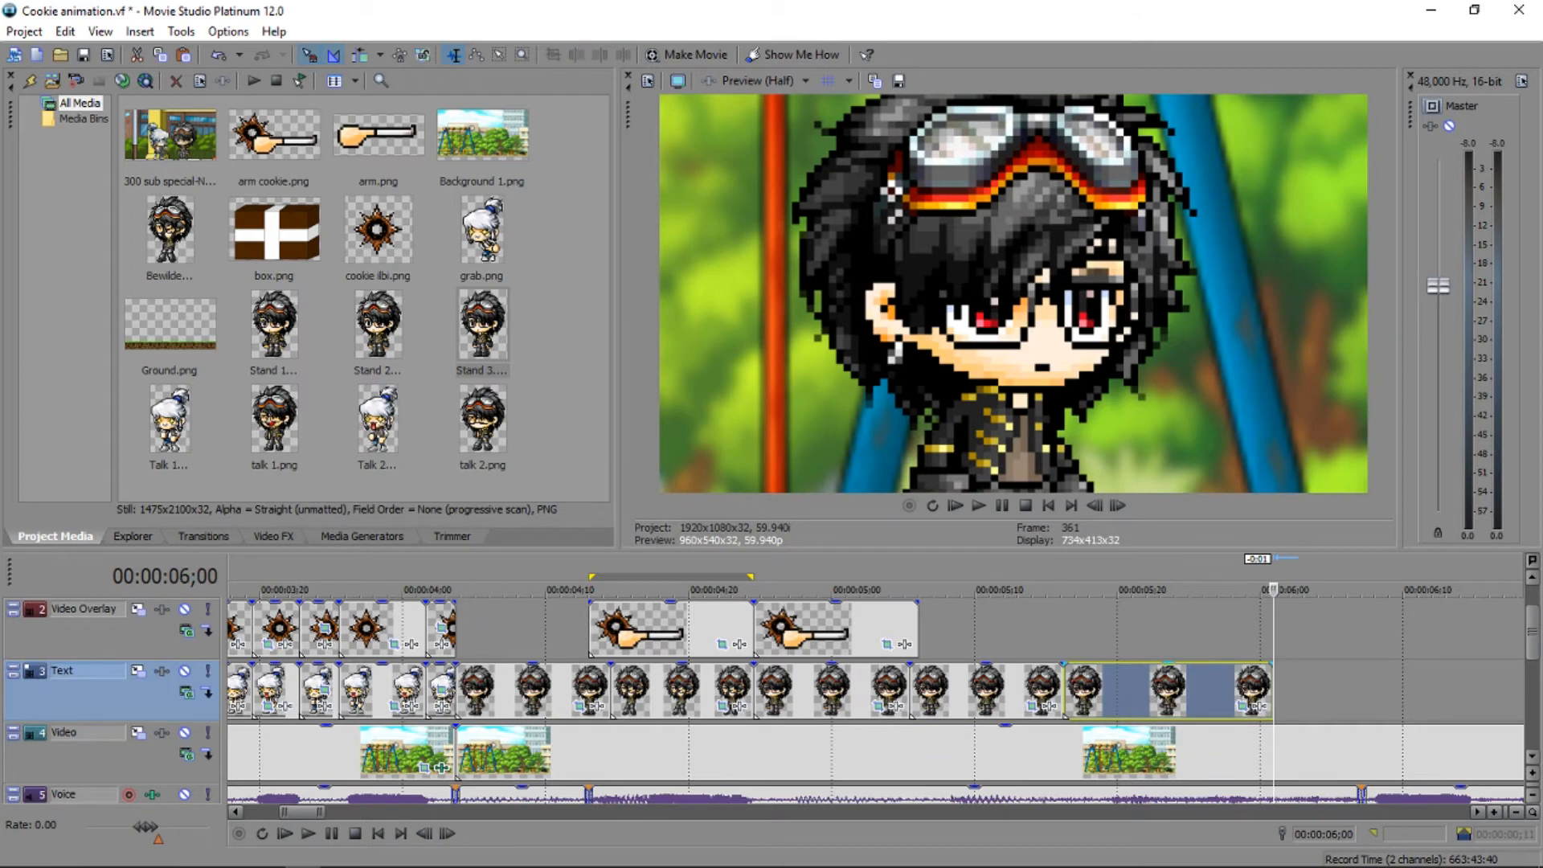
pyautogui.hotkey('ctrl', 'v')
pyautogui.moveTo(1426, 689); pyautogui.dragTo(1360, 689)
pyautogui.moveTo(916, 631); pyautogui.dragTo(1313, 631)
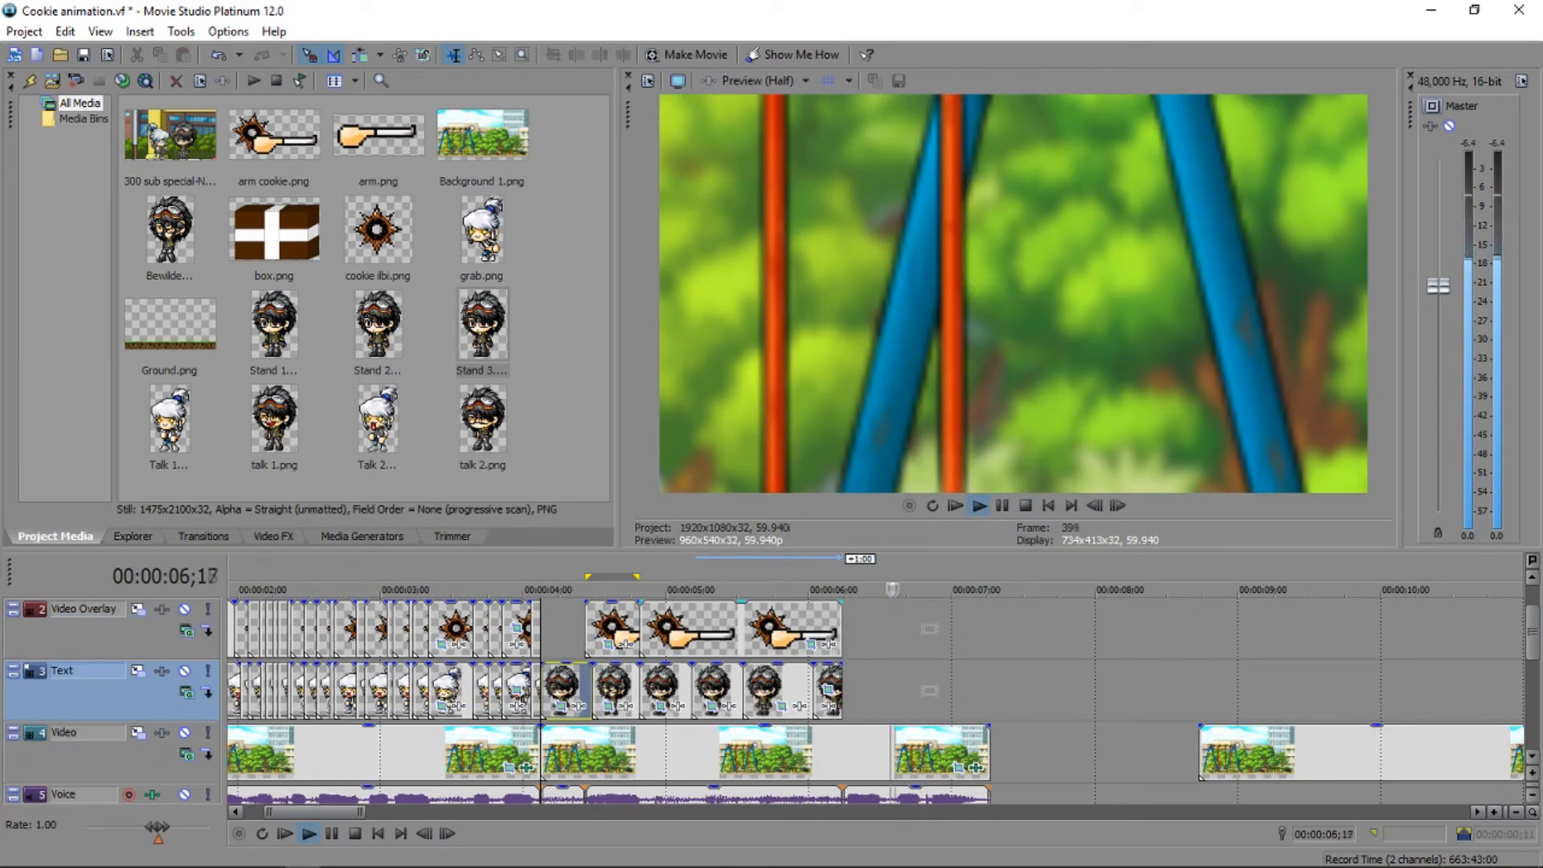
# Play back the bewildered and standing poses and examine their timing against the held cookie and the voice clip.
pyautogui.press('space')
pyautogui.click(978, 506)
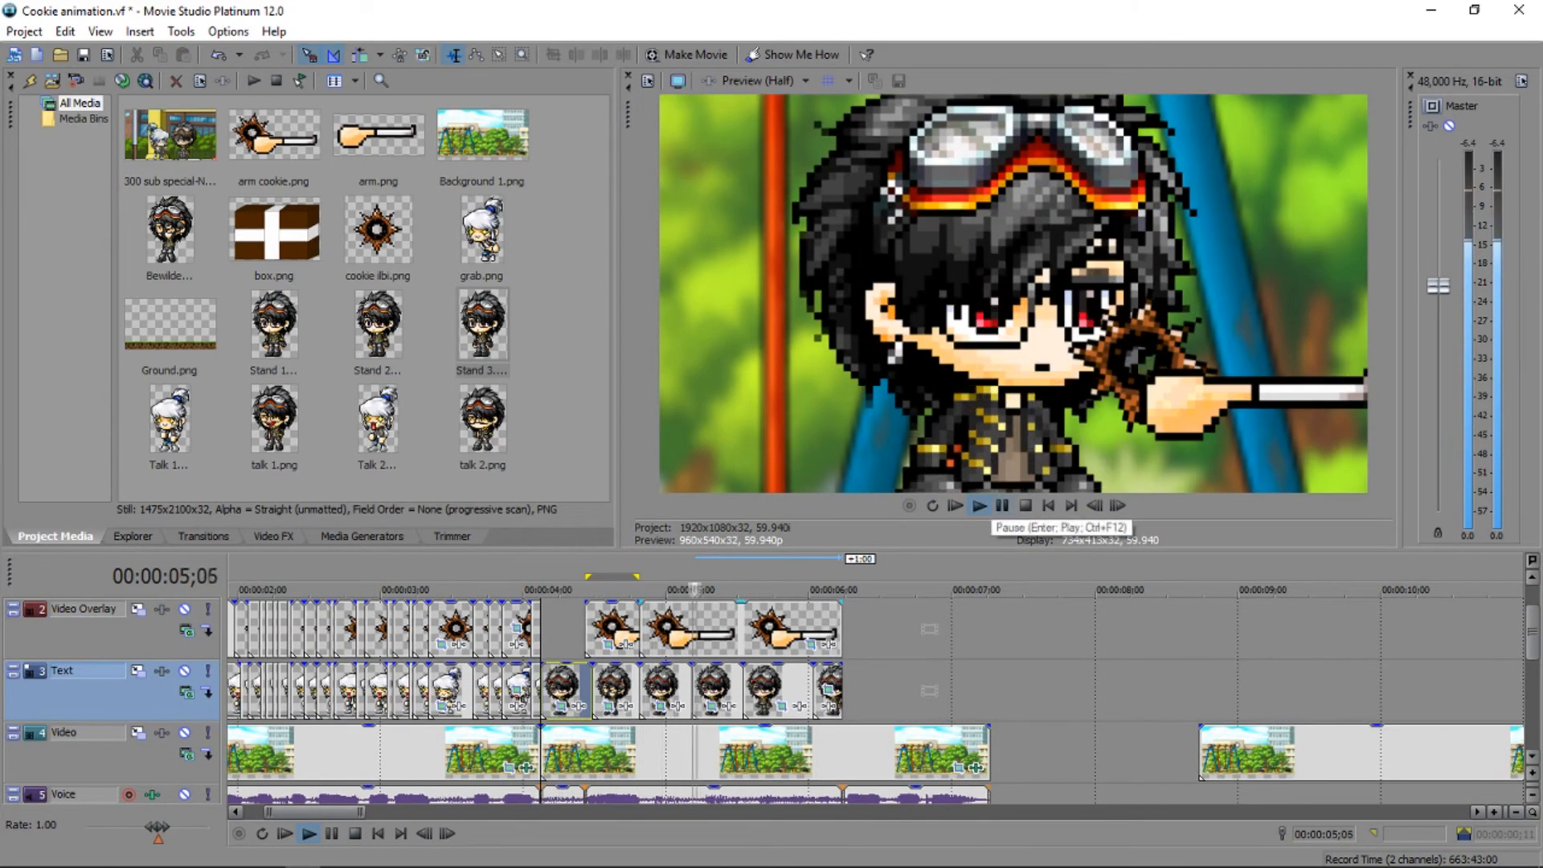
pyautogui.click(978, 506)
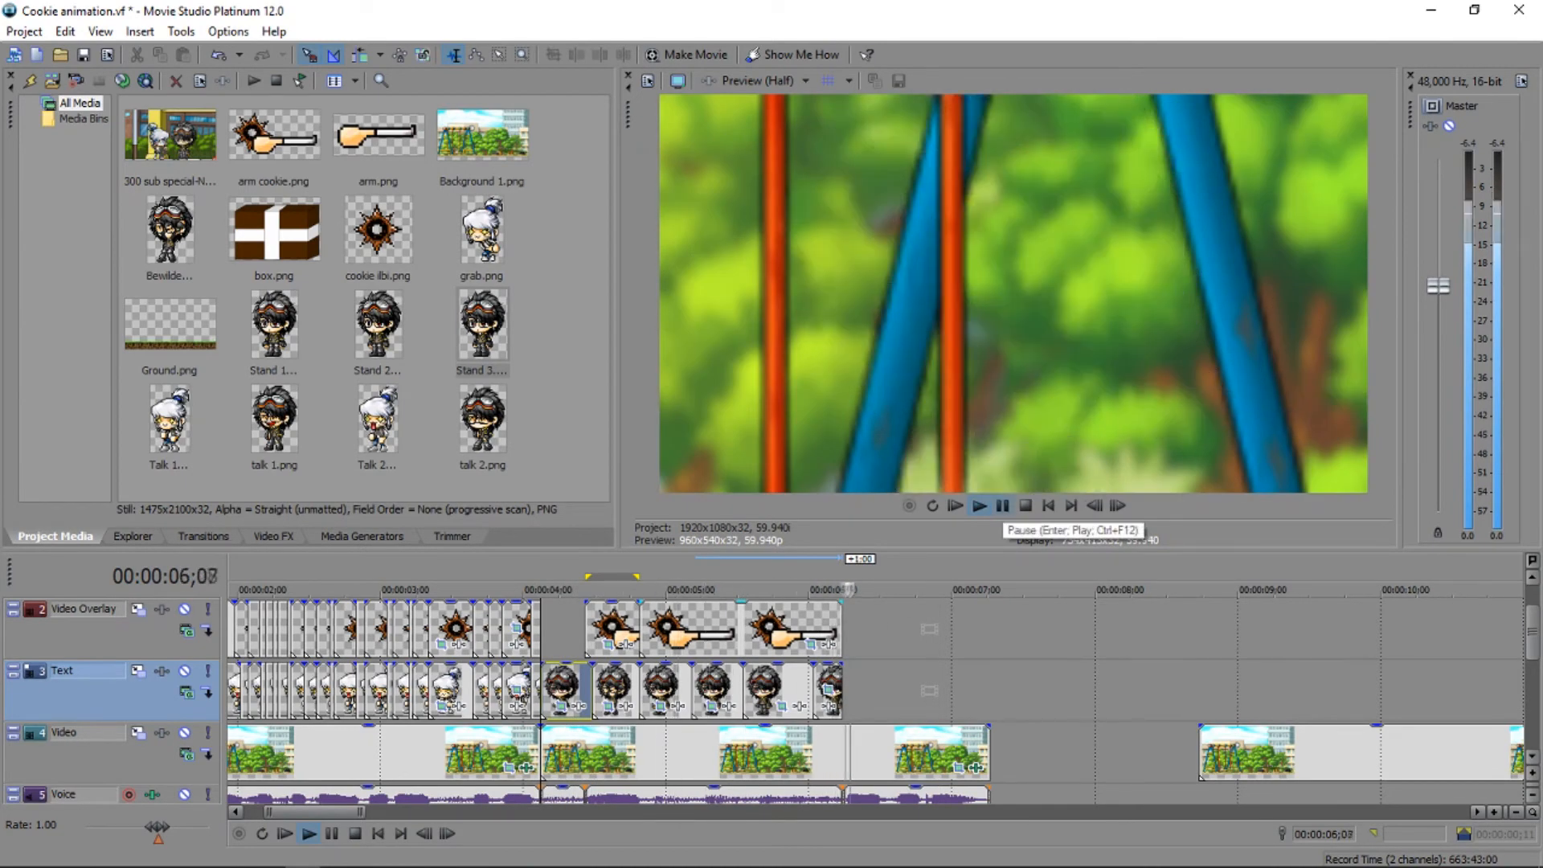
pyautogui.click(640, 795)
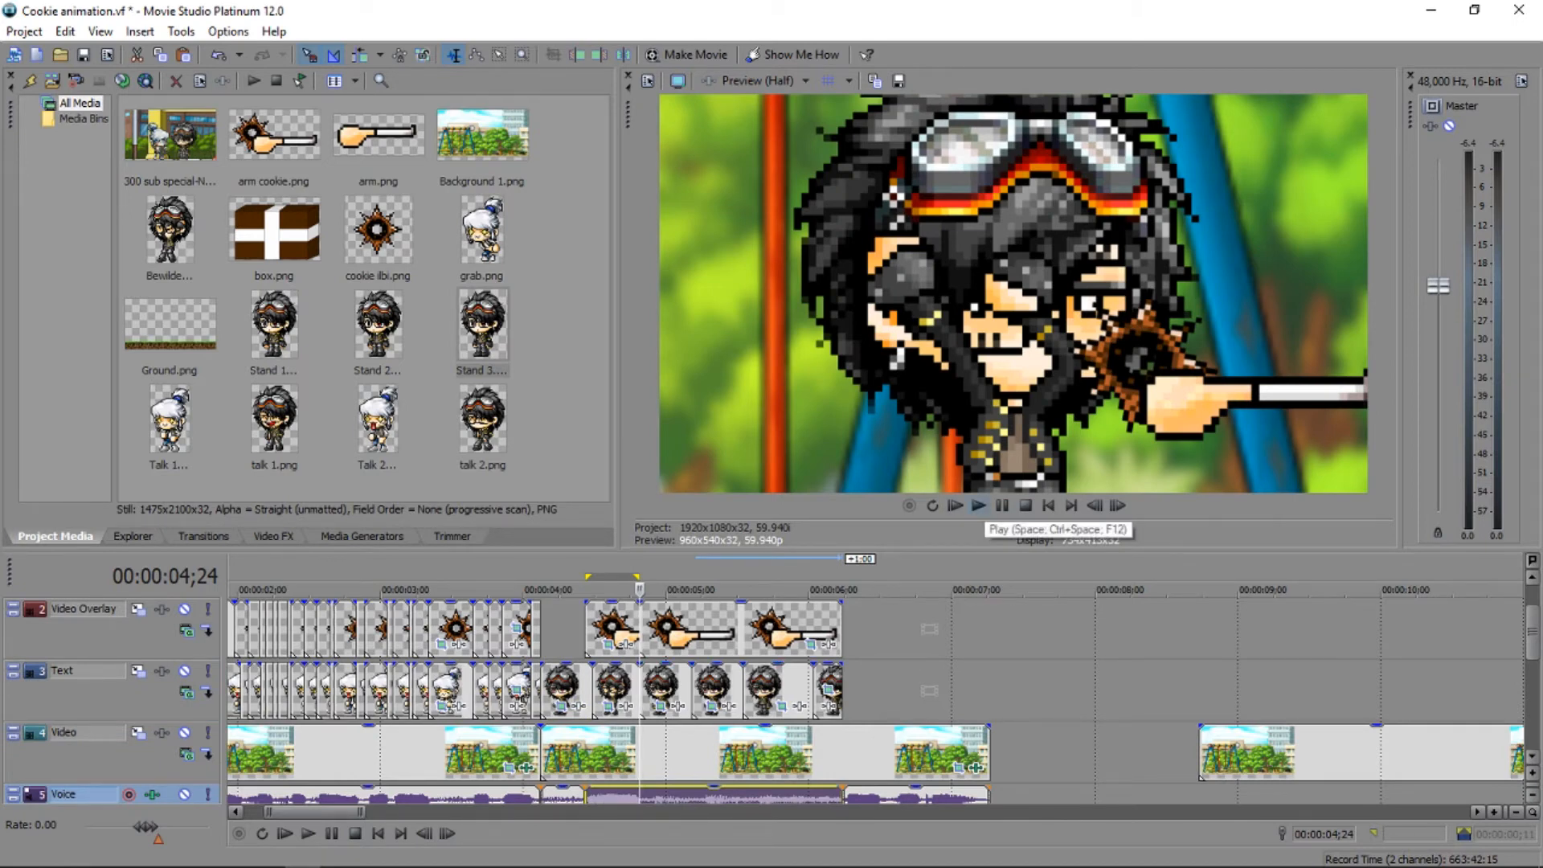
pyautogui.click(979, 506)
pyautogui.press('Return')
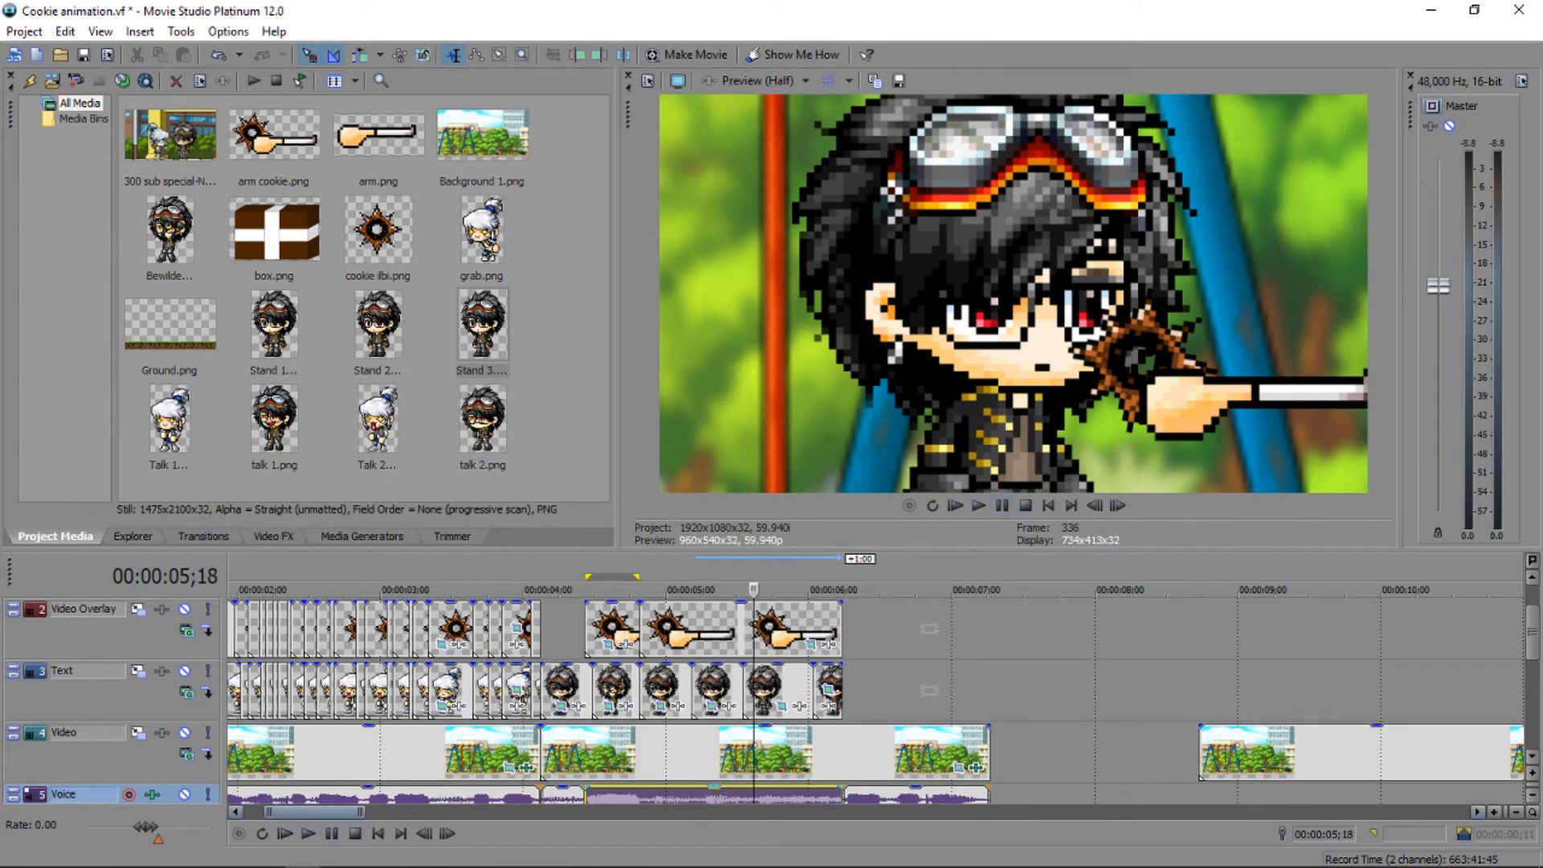
# Split the held arm cookie event on the Video Overlay track at 00:00:05;08 and open the second part's pan/crop settings.
pyautogui.click(707, 630)
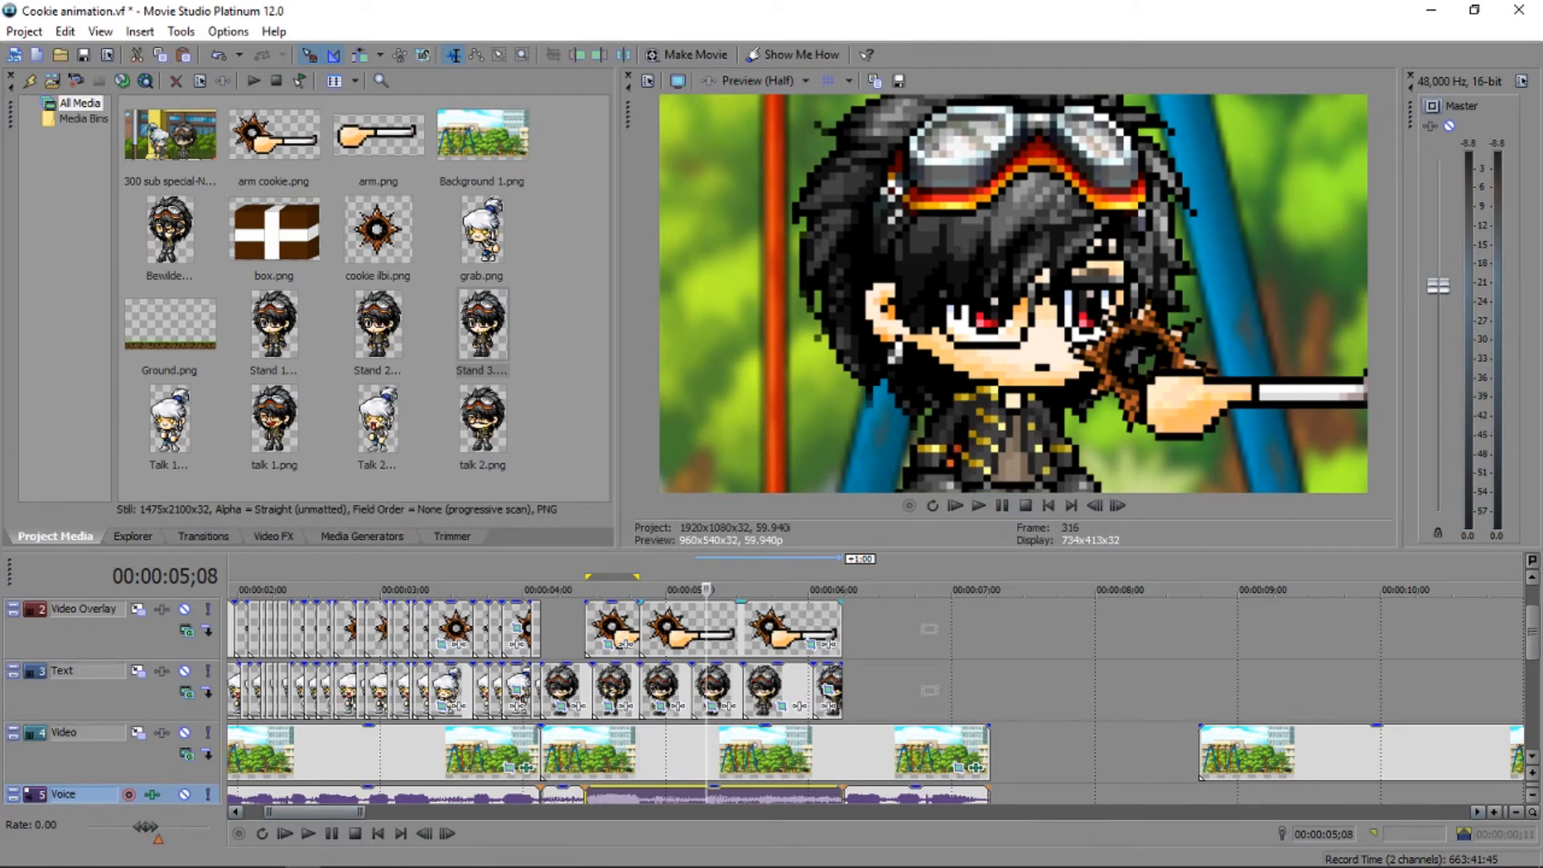
pyautogui.press('s')
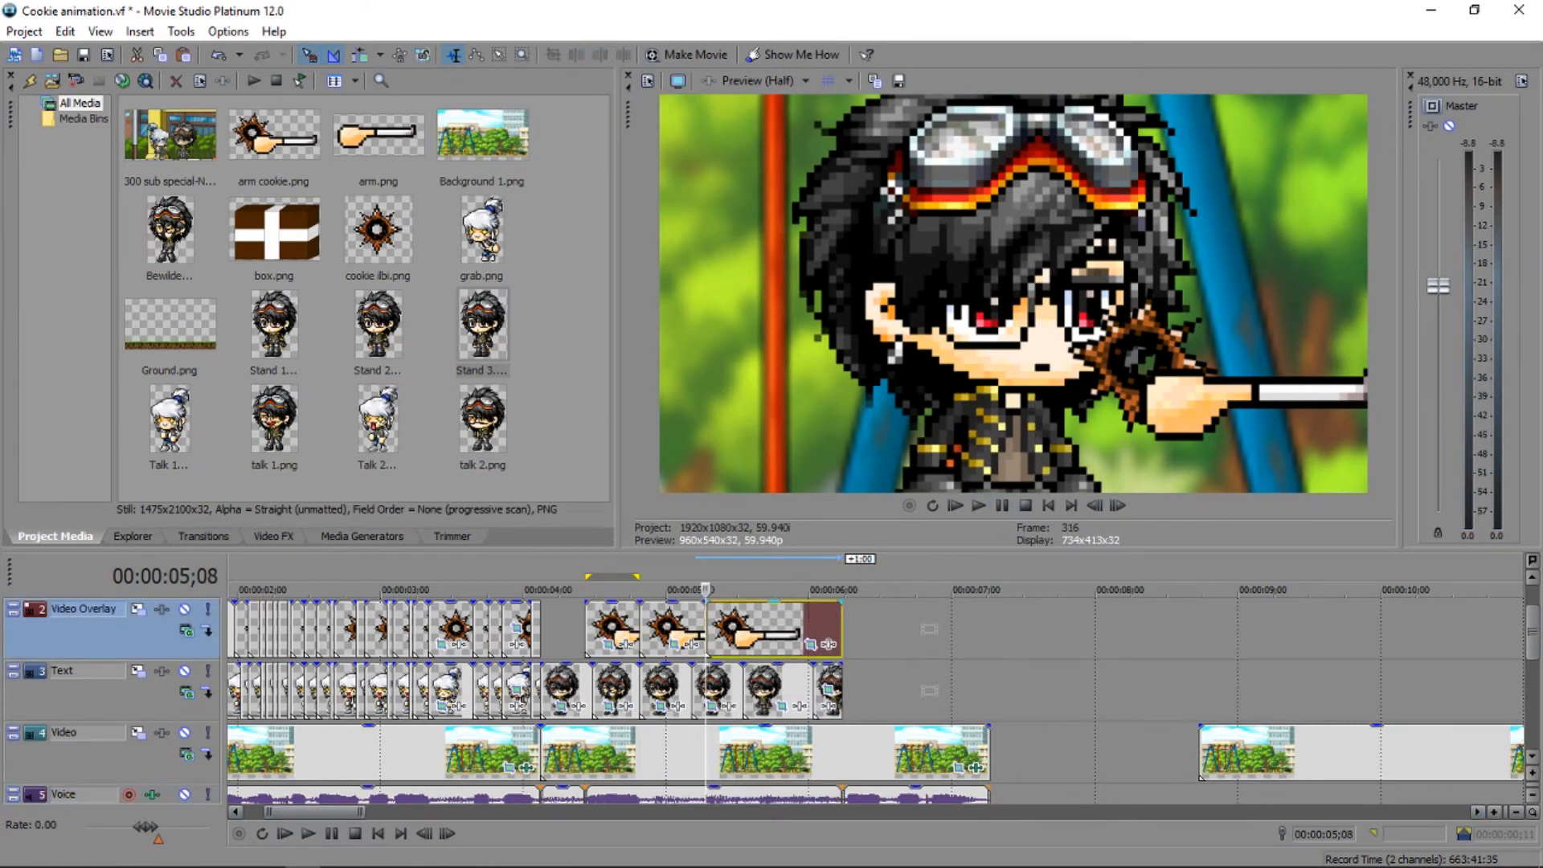
pyautogui.click(810, 644)
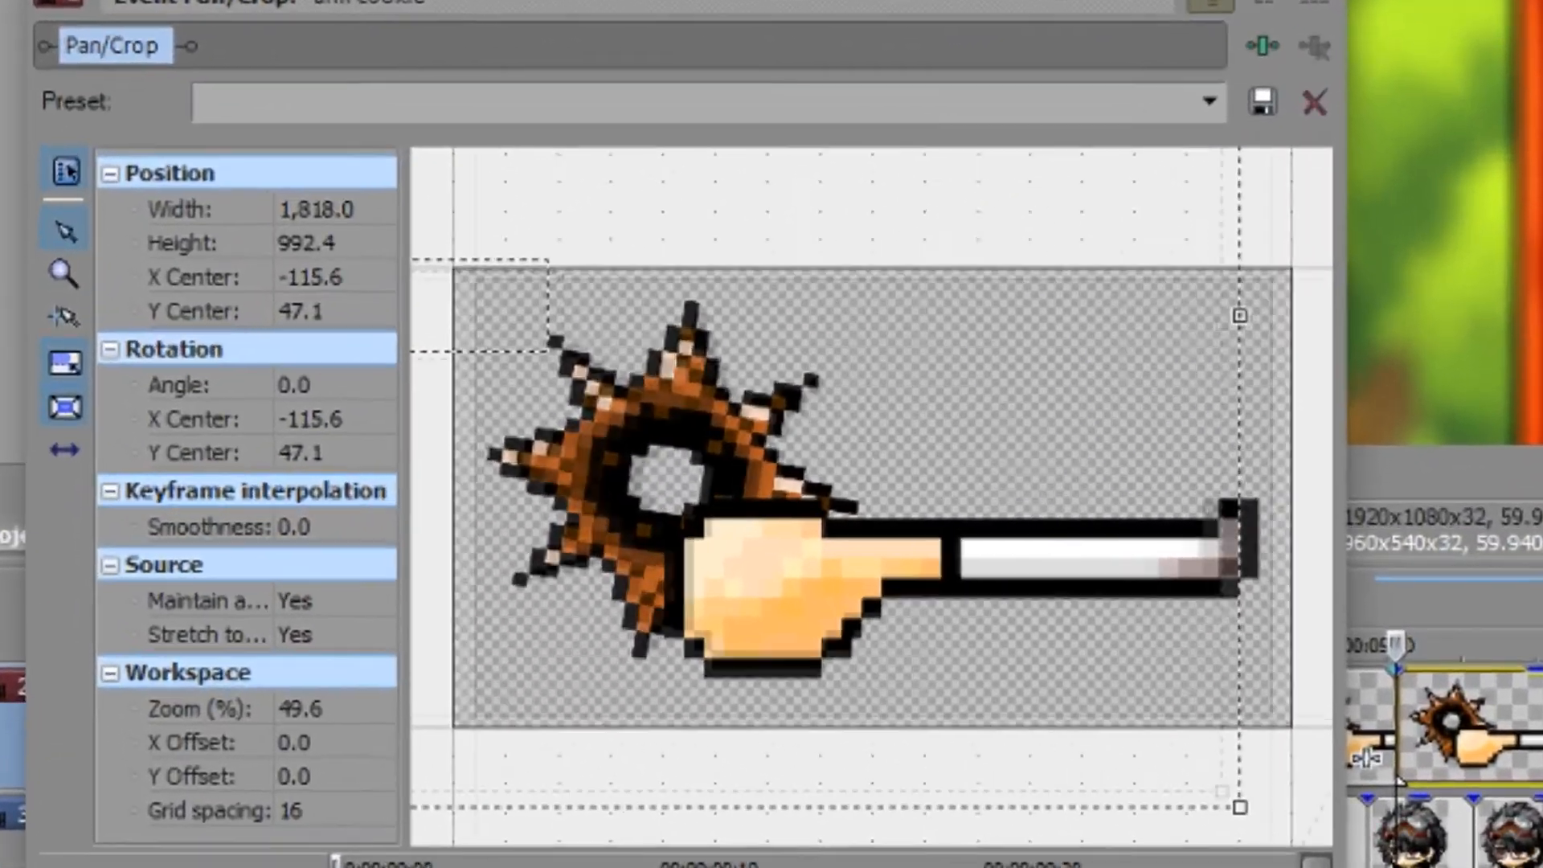
pyautogui.scroll(-3, 619, 506)
pyautogui.scroll(1, 900, 494)
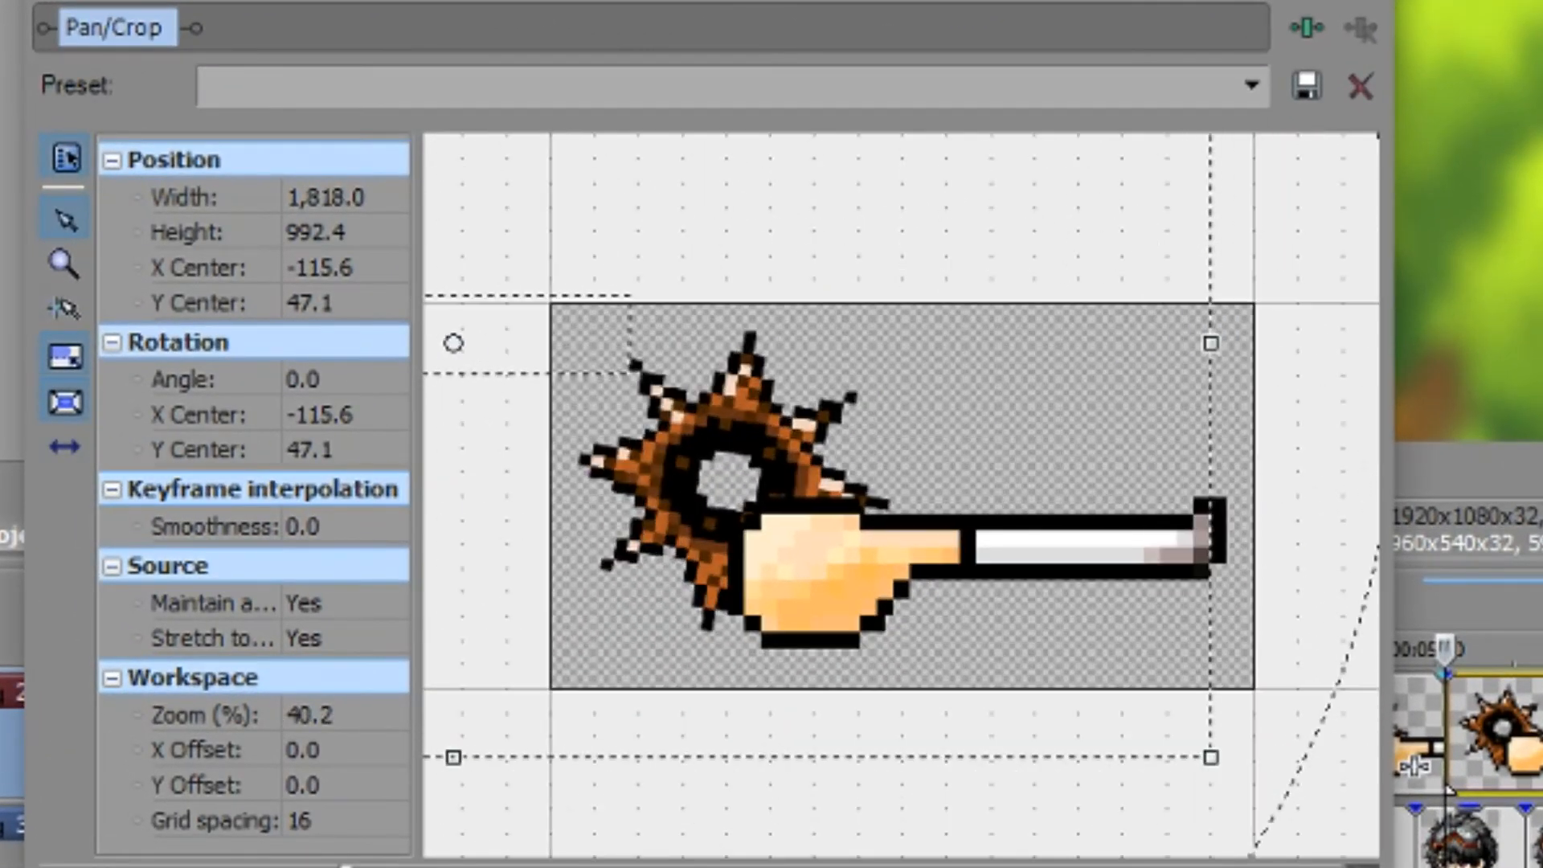
# Move the arm cookie's rotation center to the far end of the arm, at about X 799.1, Y 273.3.
pyautogui.moveTo(453, 343); pyautogui.dragTo(1218, 344)
pyautogui.click(63, 446)
pyautogui.moveTo(1219, 344); pyautogui.dragTo(1215, 530)
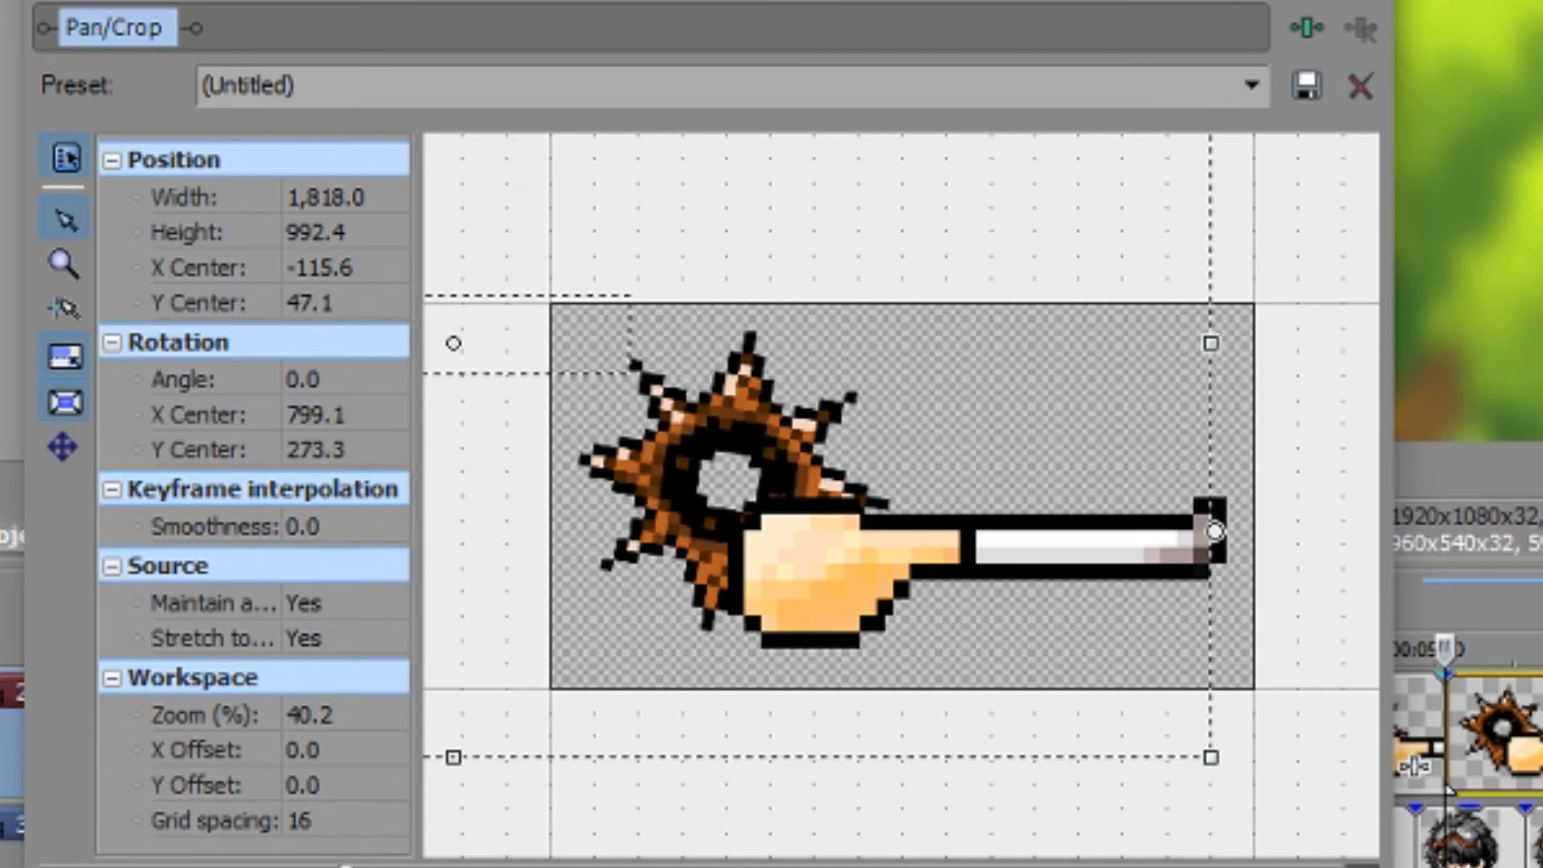
pyautogui.scroll(-2, 900, 494)
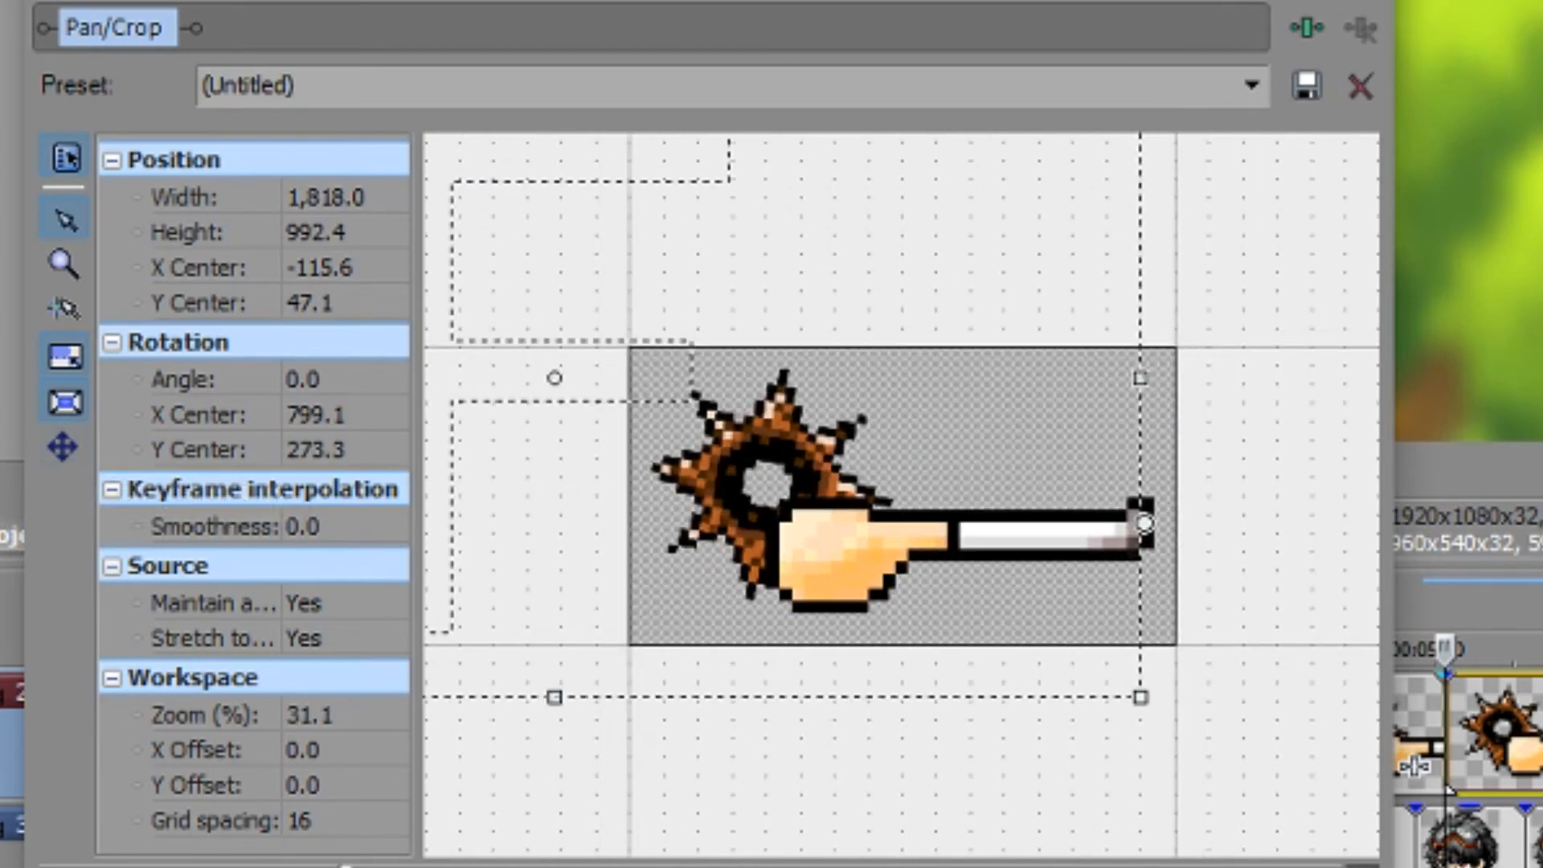
pyautogui.scroll(2, 899, 494)
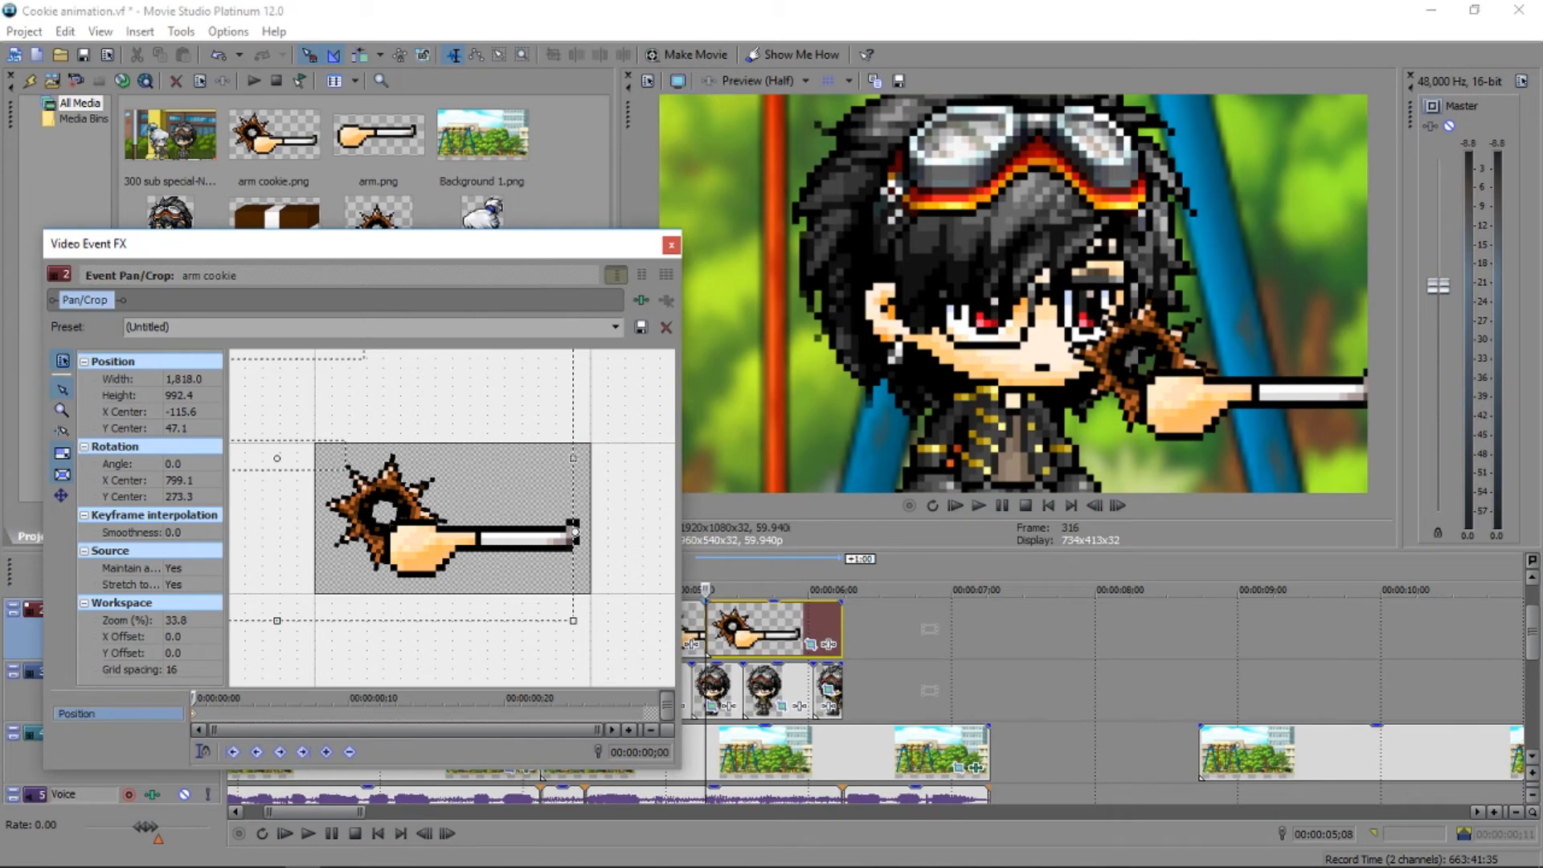
# Keyframe the arm swinging up and down: rotate about 10.3 at 00:00:00;01, -12.2 at 00:00:00;03 and 6.3 at 00:00:00;04.
pyautogui.scroll(-3, 453, 519)
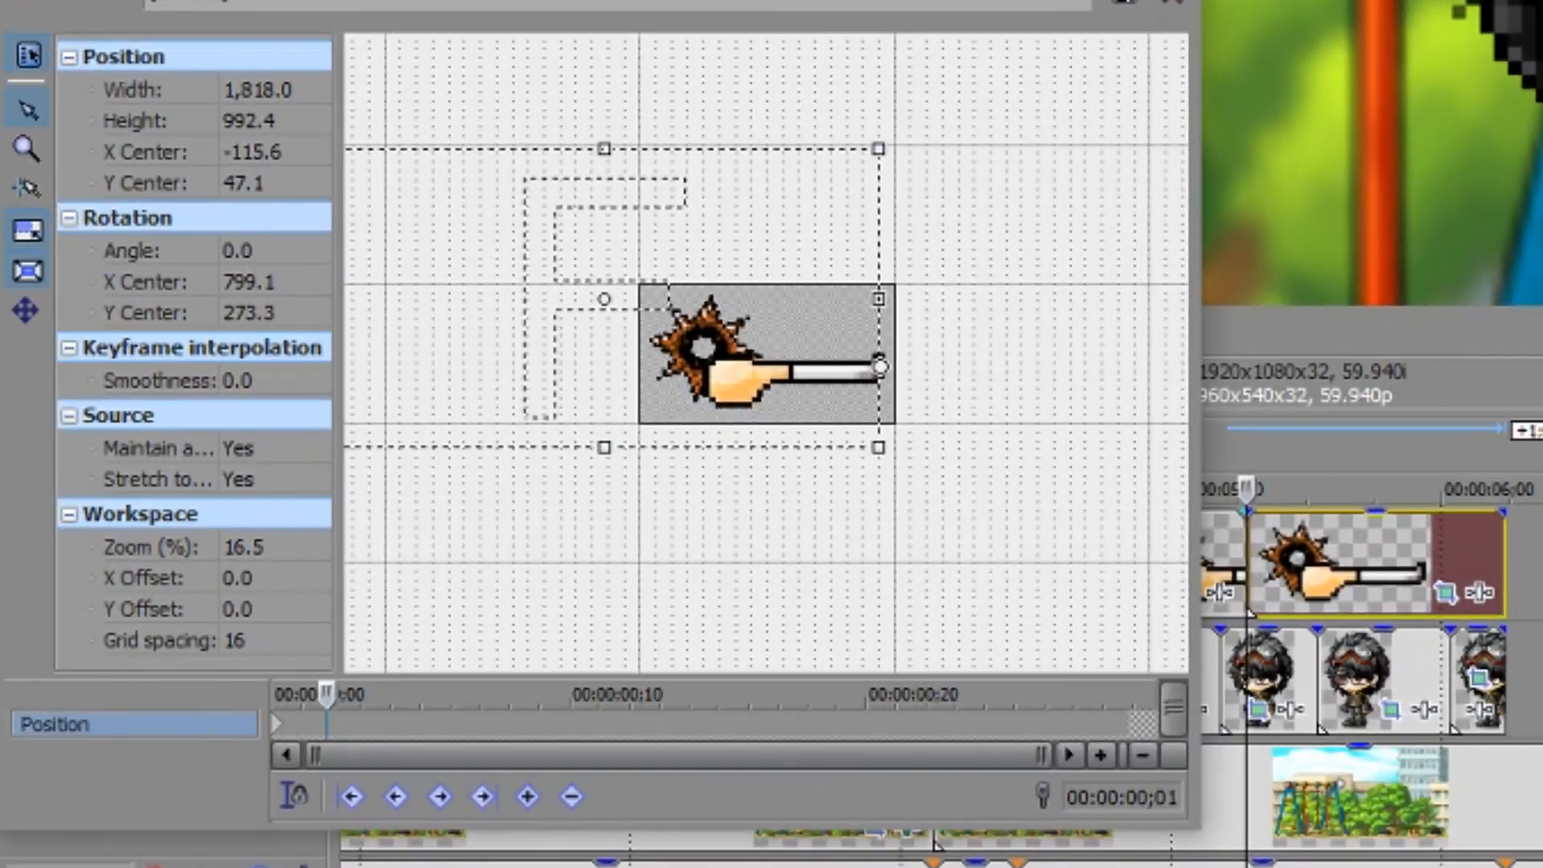
pyautogui.moveTo(1016, 286); pyautogui.dragTo(1024, 449)
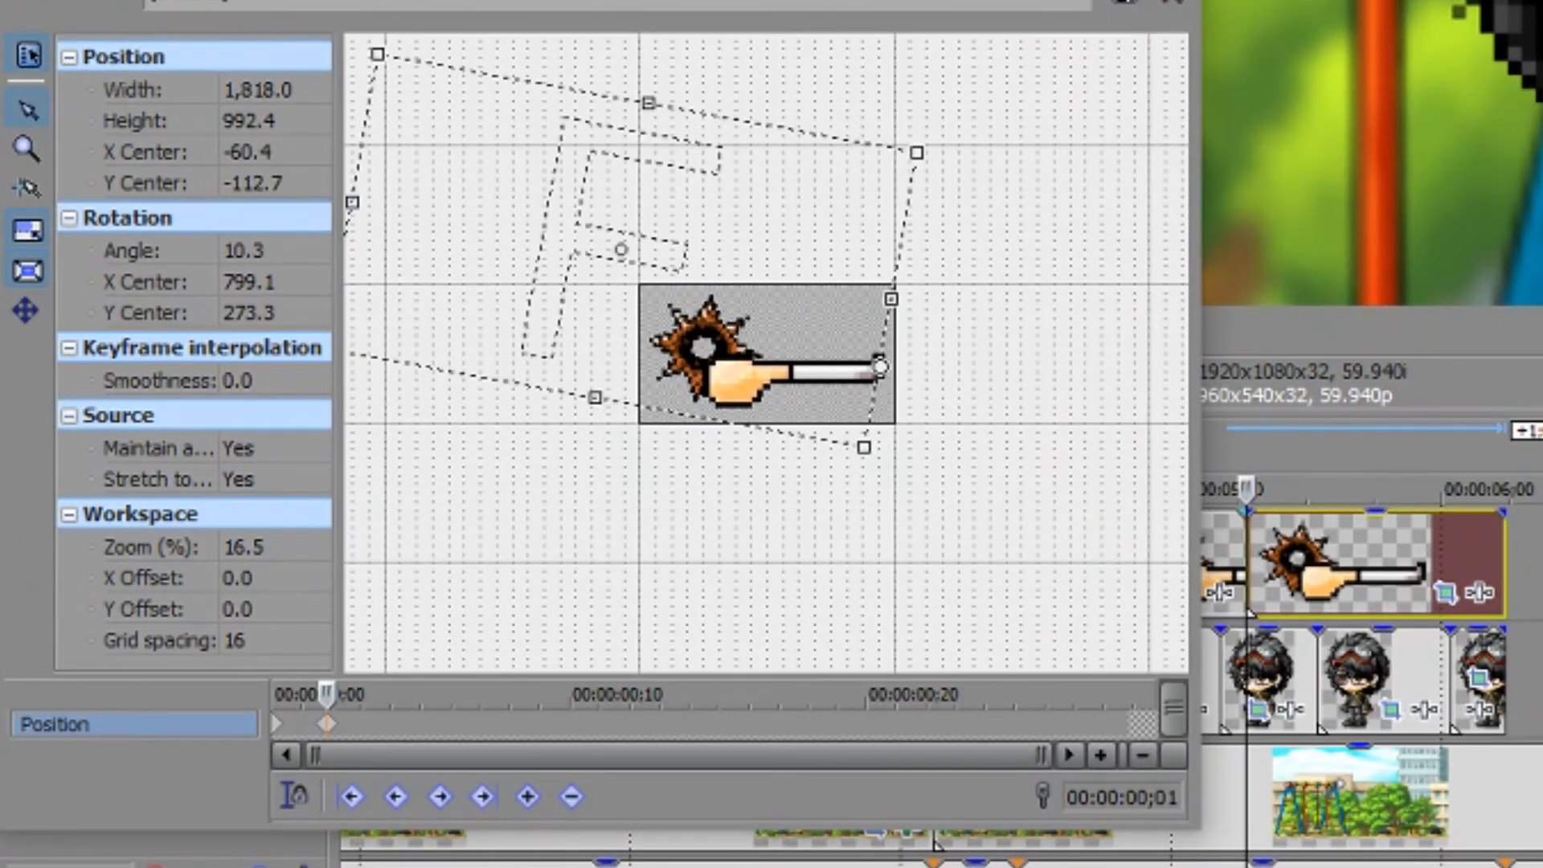
pyautogui.click(367, 722)
pyautogui.moveTo(1016, 450); pyautogui.dragTo(996, 305)
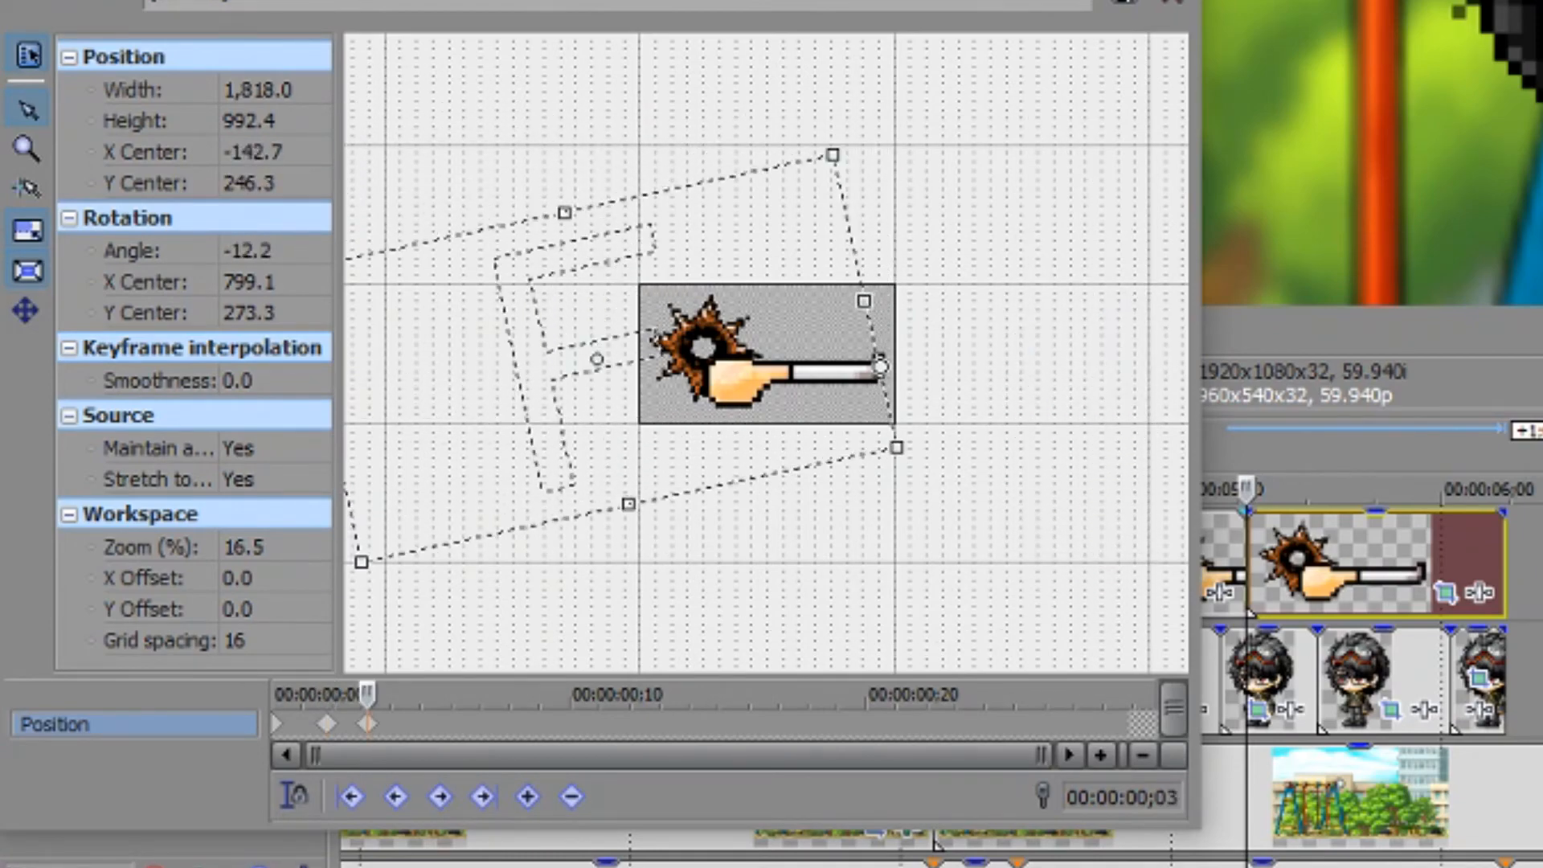
pyautogui.click(403, 722)
pyautogui.moveTo(997, 306); pyautogui.dragTo(1010, 346)
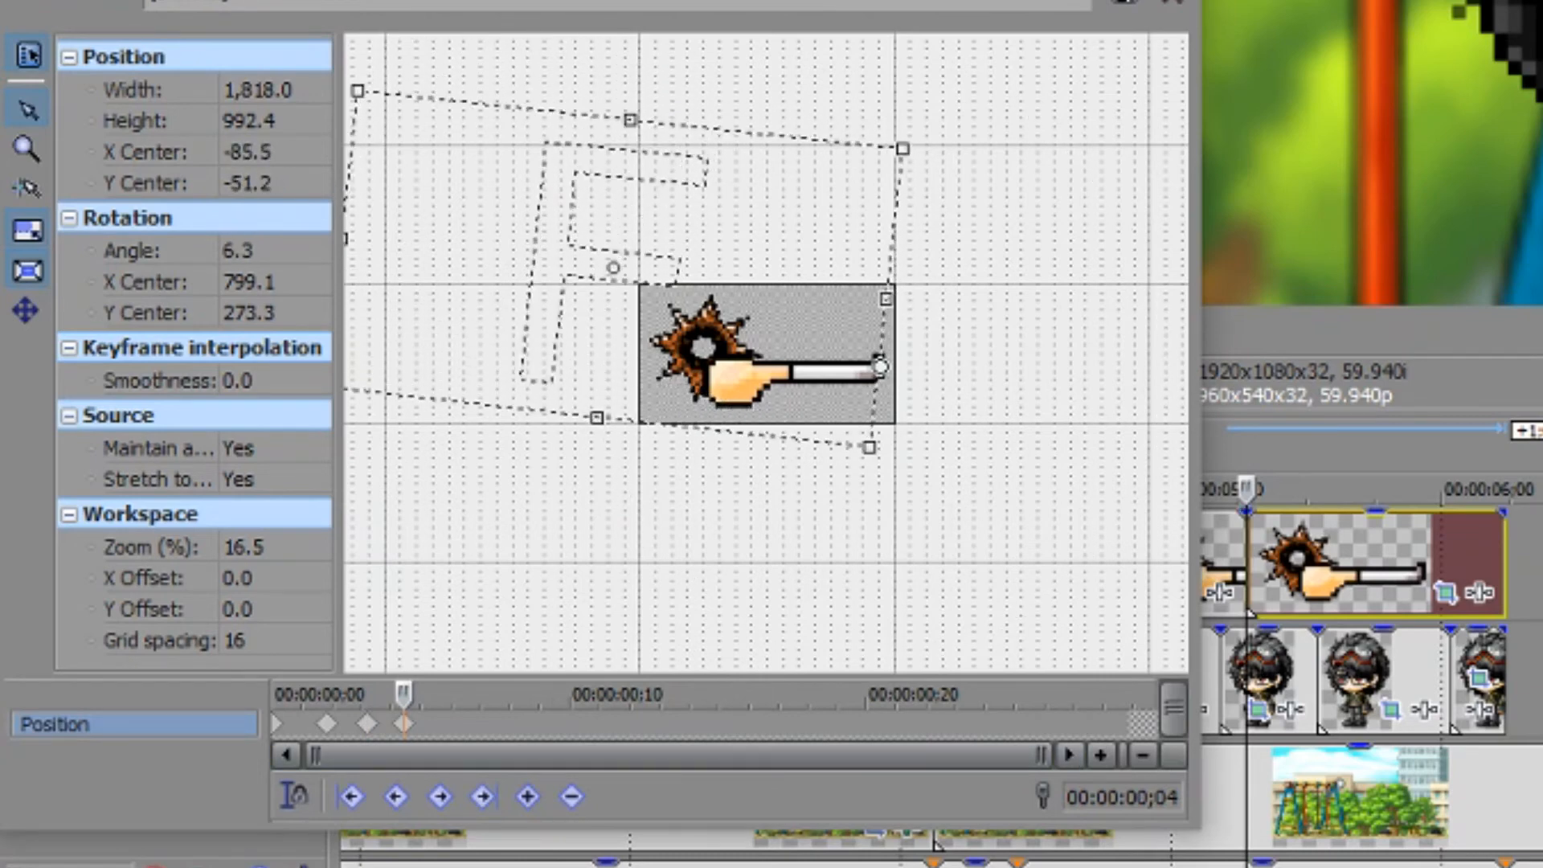
# Copy the unrotated first keyframe to 00:00:00;06, shift the last two keyframes slightly further along, and close the pan/crop settings.
pyautogui.click(275, 723)
pyautogui.rightClick(276, 723)
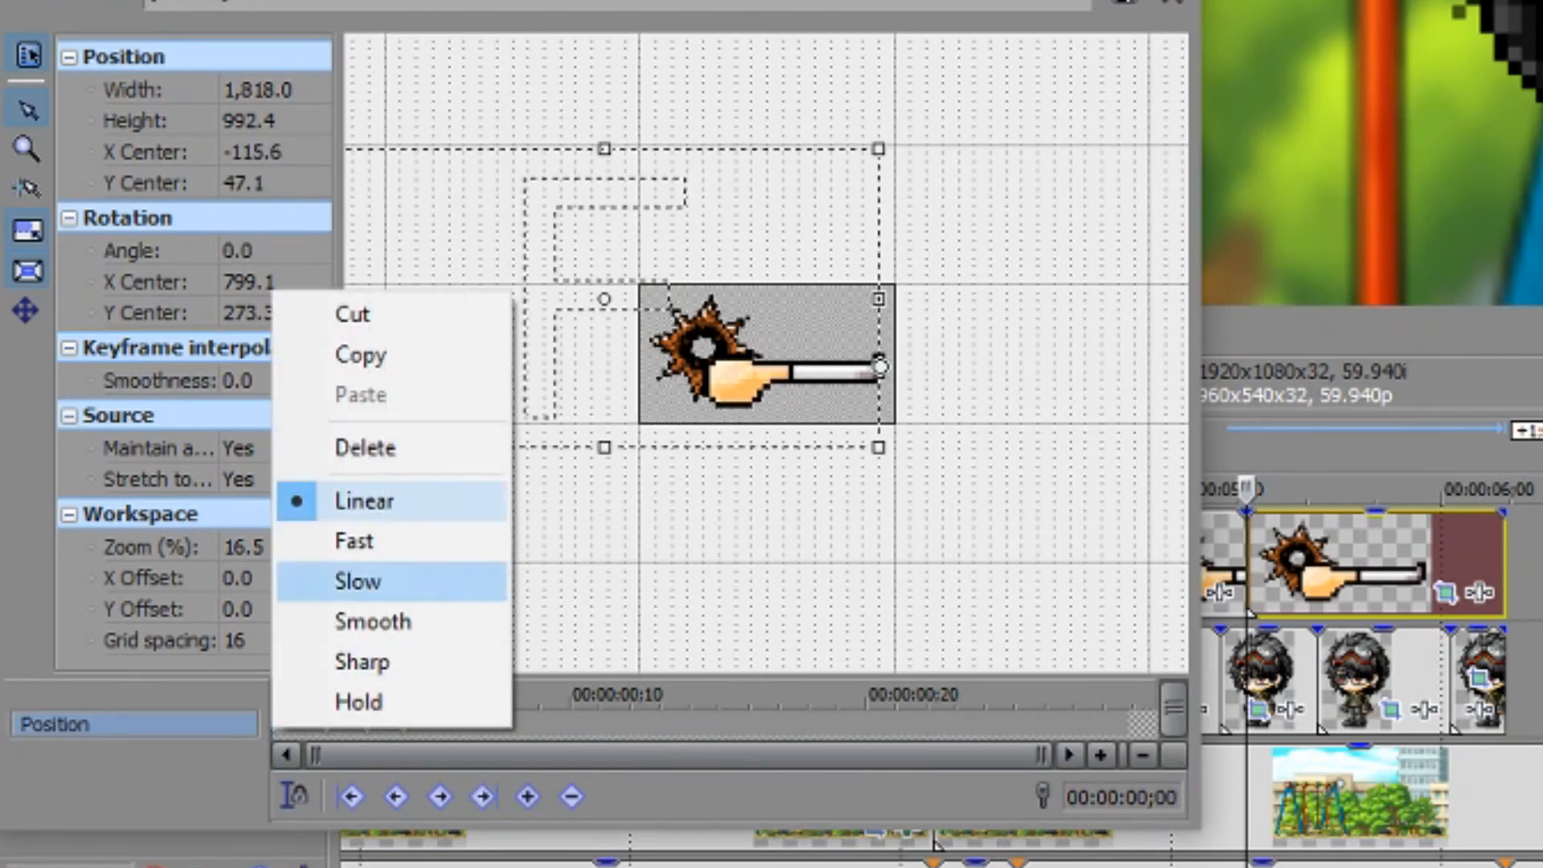
pyautogui.click(354, 352)
pyautogui.click(456, 695)
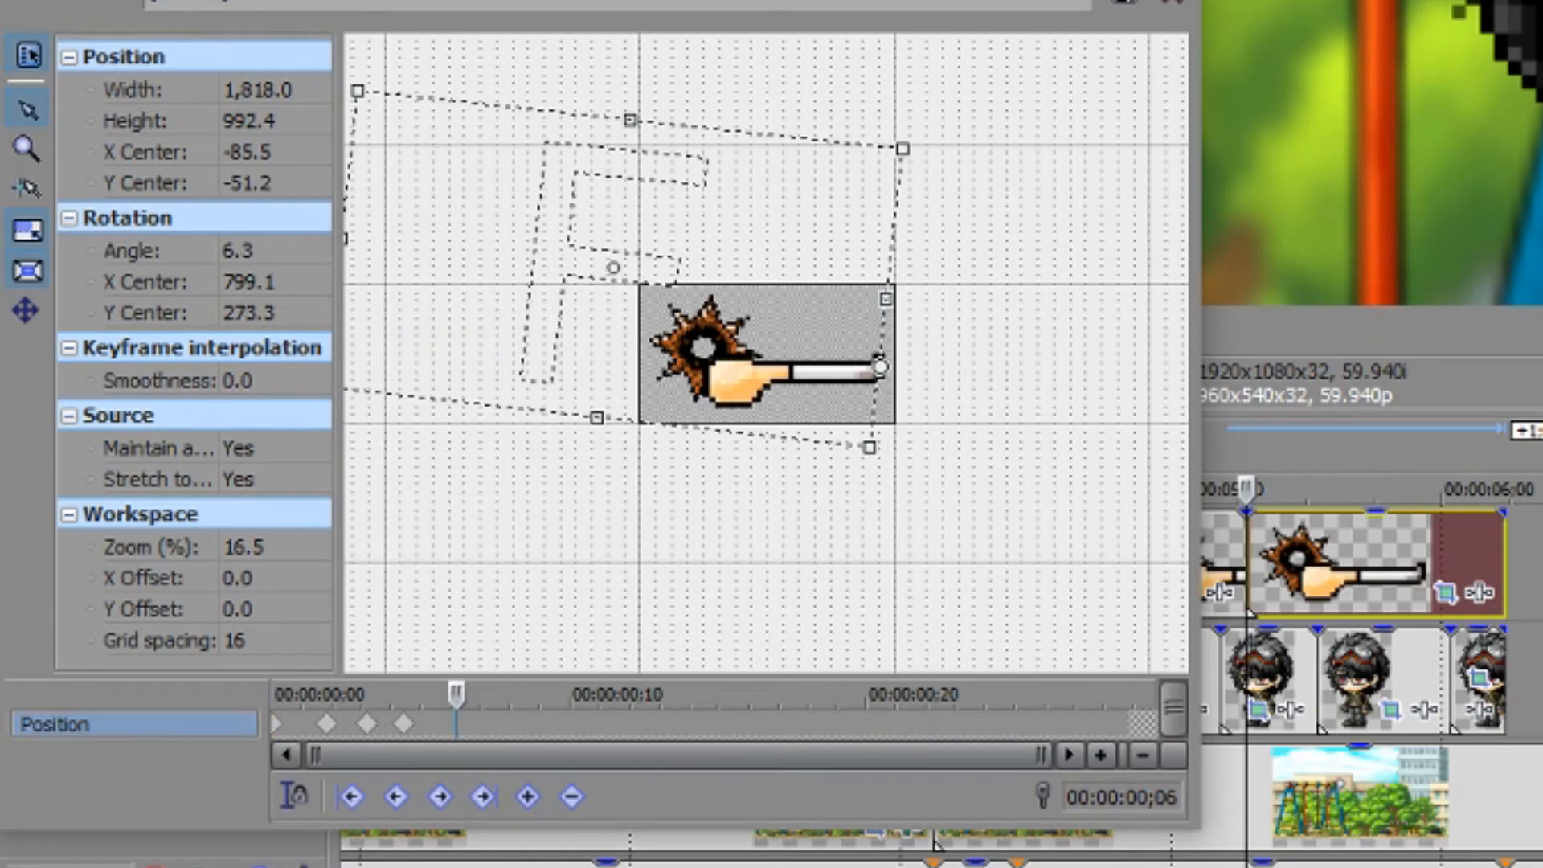
pyautogui.hotkey('ctrl', 'v')
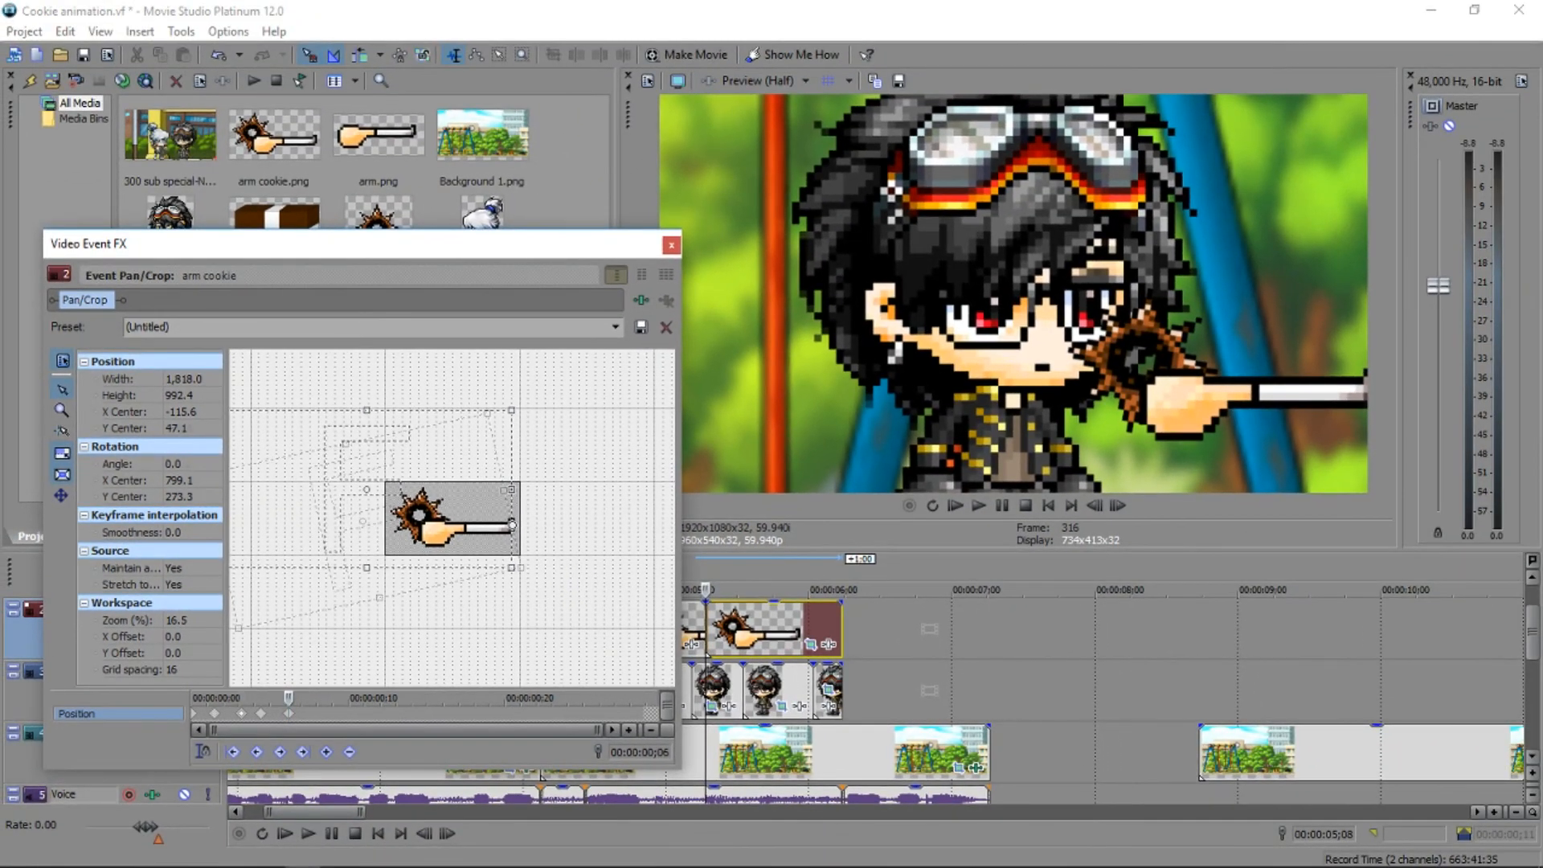
pyautogui.click(241, 714)
pyautogui.moveTo(260, 713); pyautogui.dragTo(267, 714)
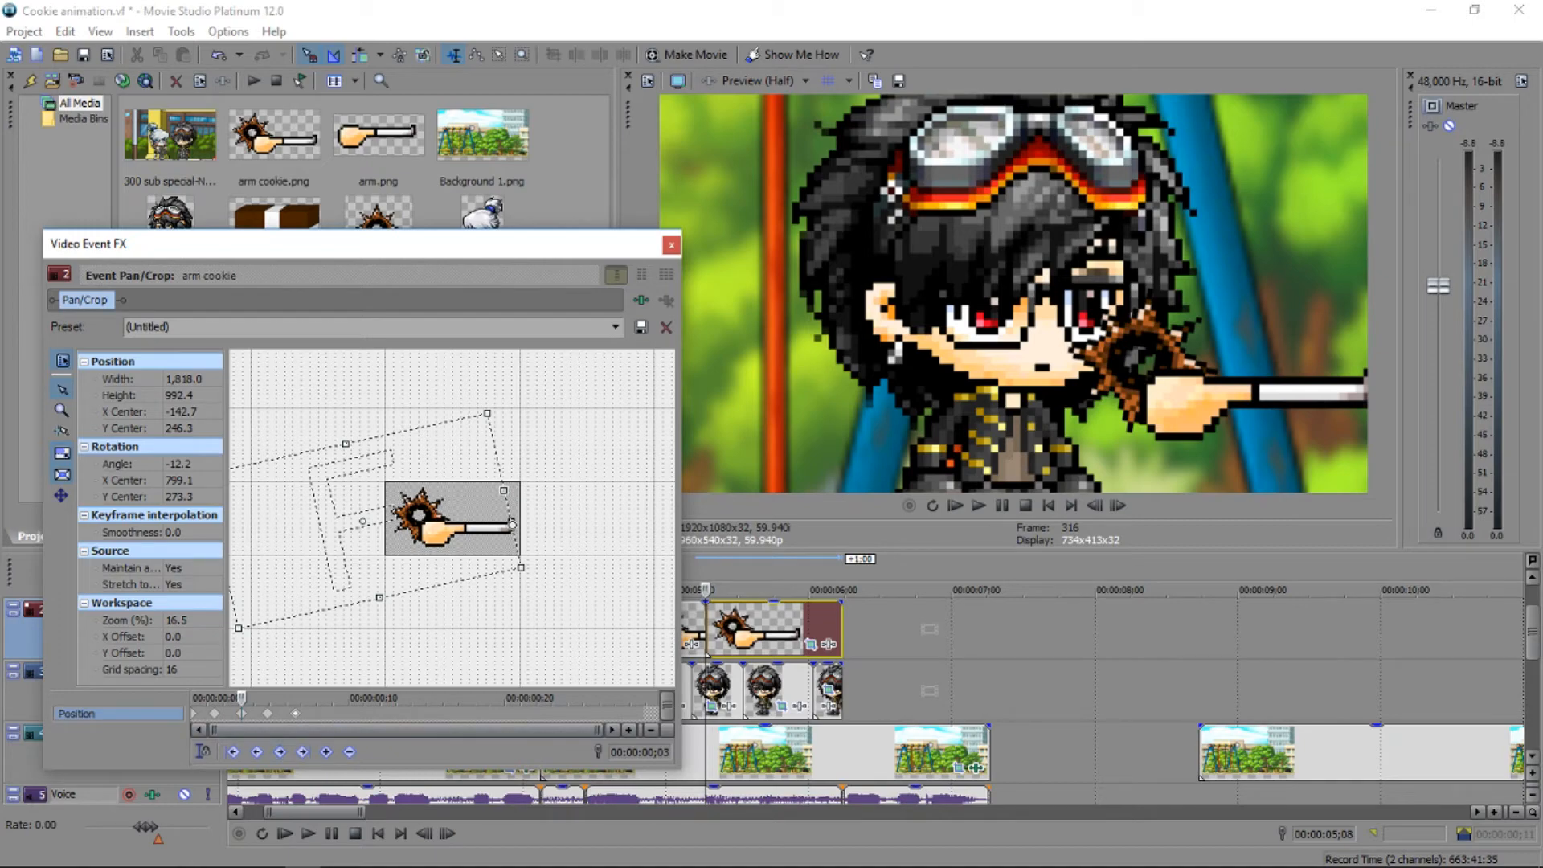
pyautogui.click(672, 245)
# Play back the cookie shove and the arm's rotation from before the first arm cookie event to about 00:00:05;11.
pyautogui.click(605, 629)
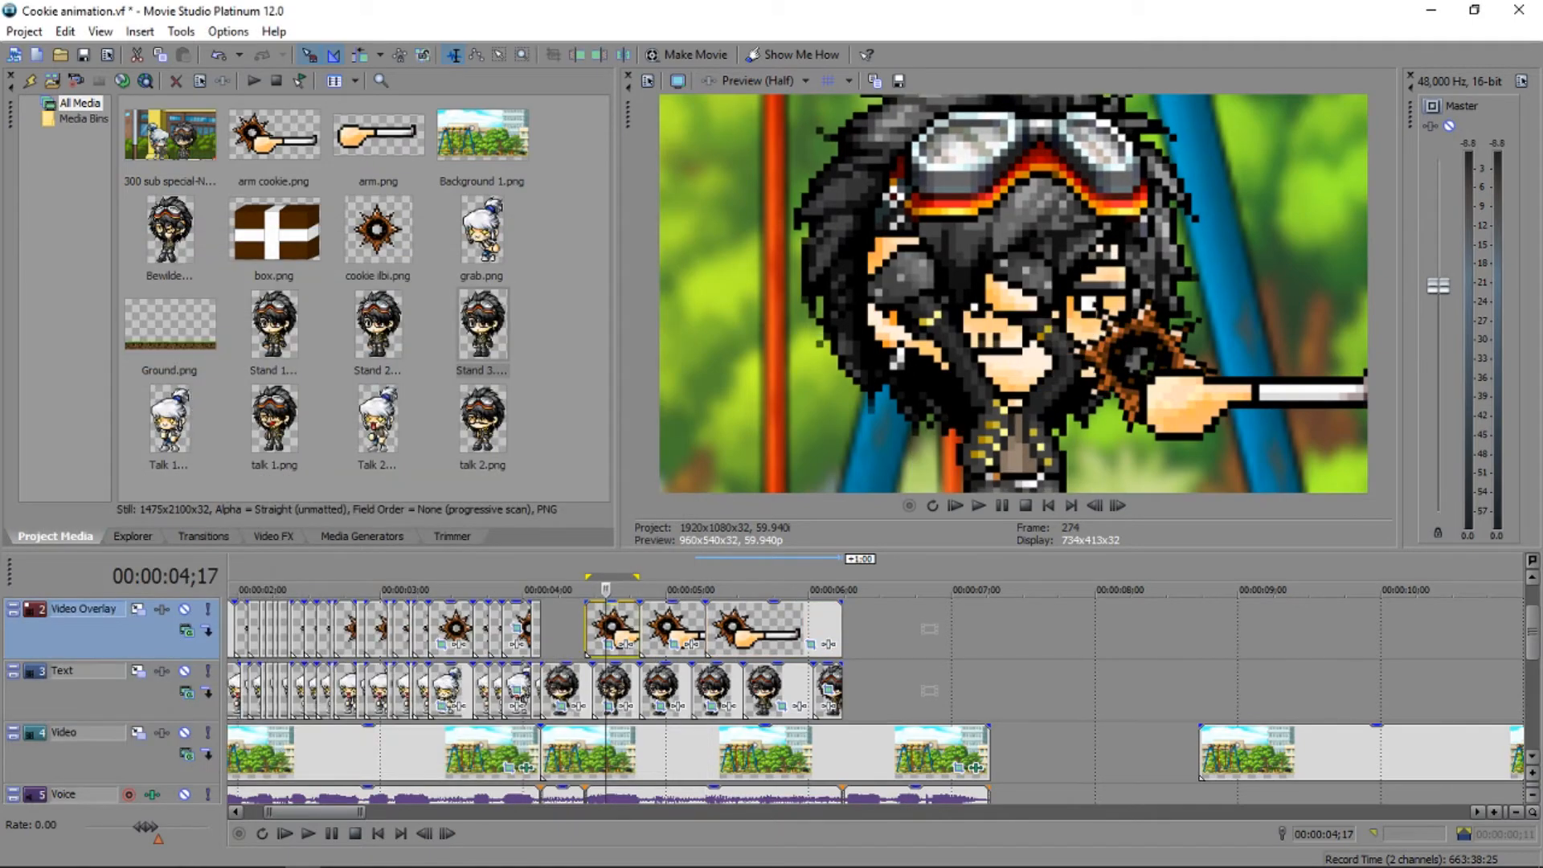
pyautogui.click(553, 628)
pyautogui.press('space')
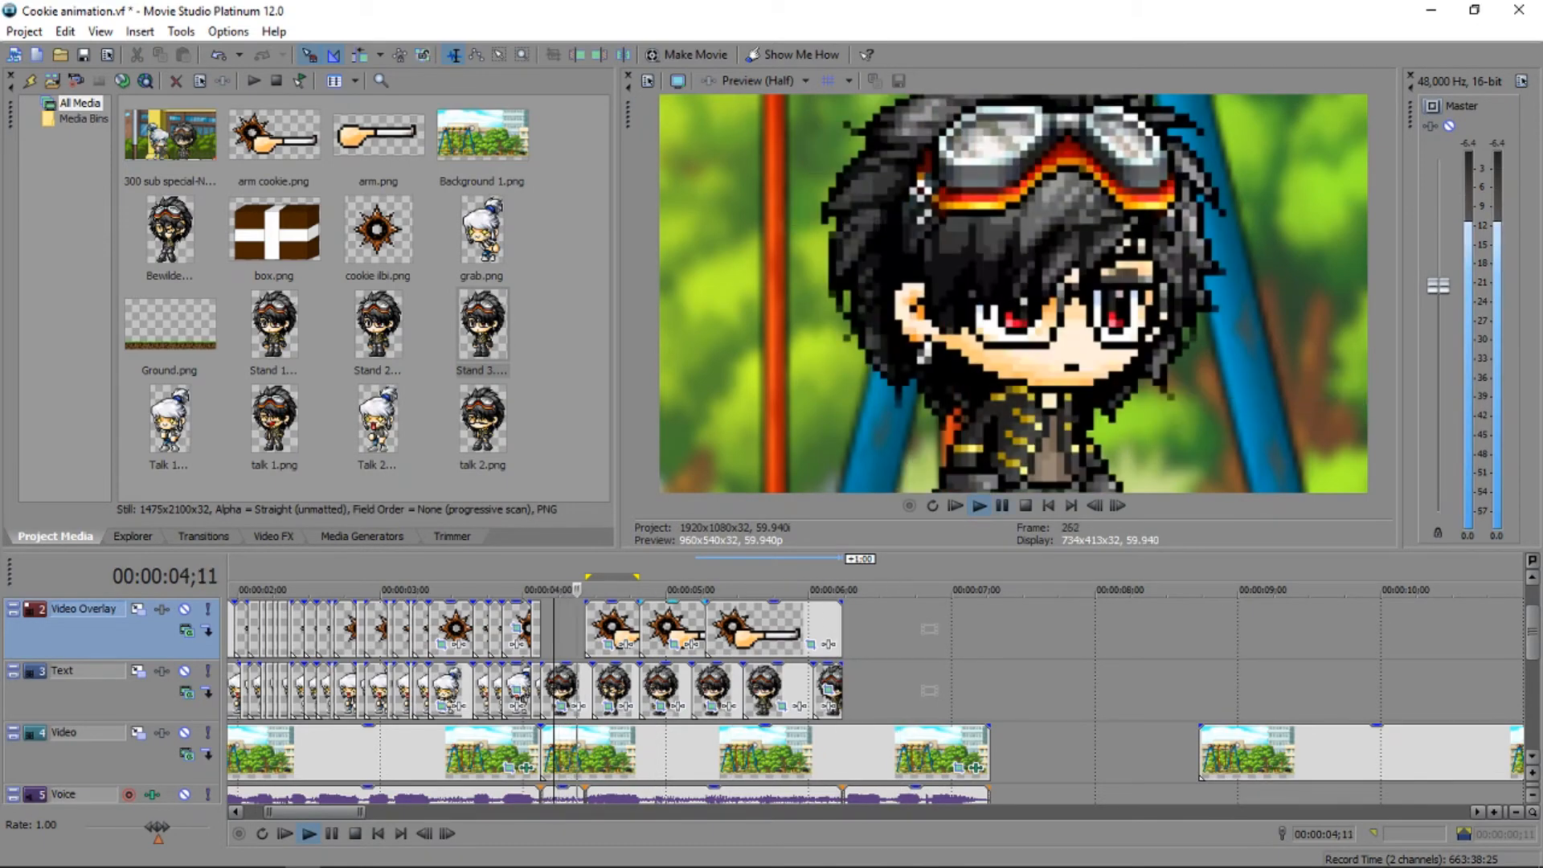
pyautogui.click(1002, 507)
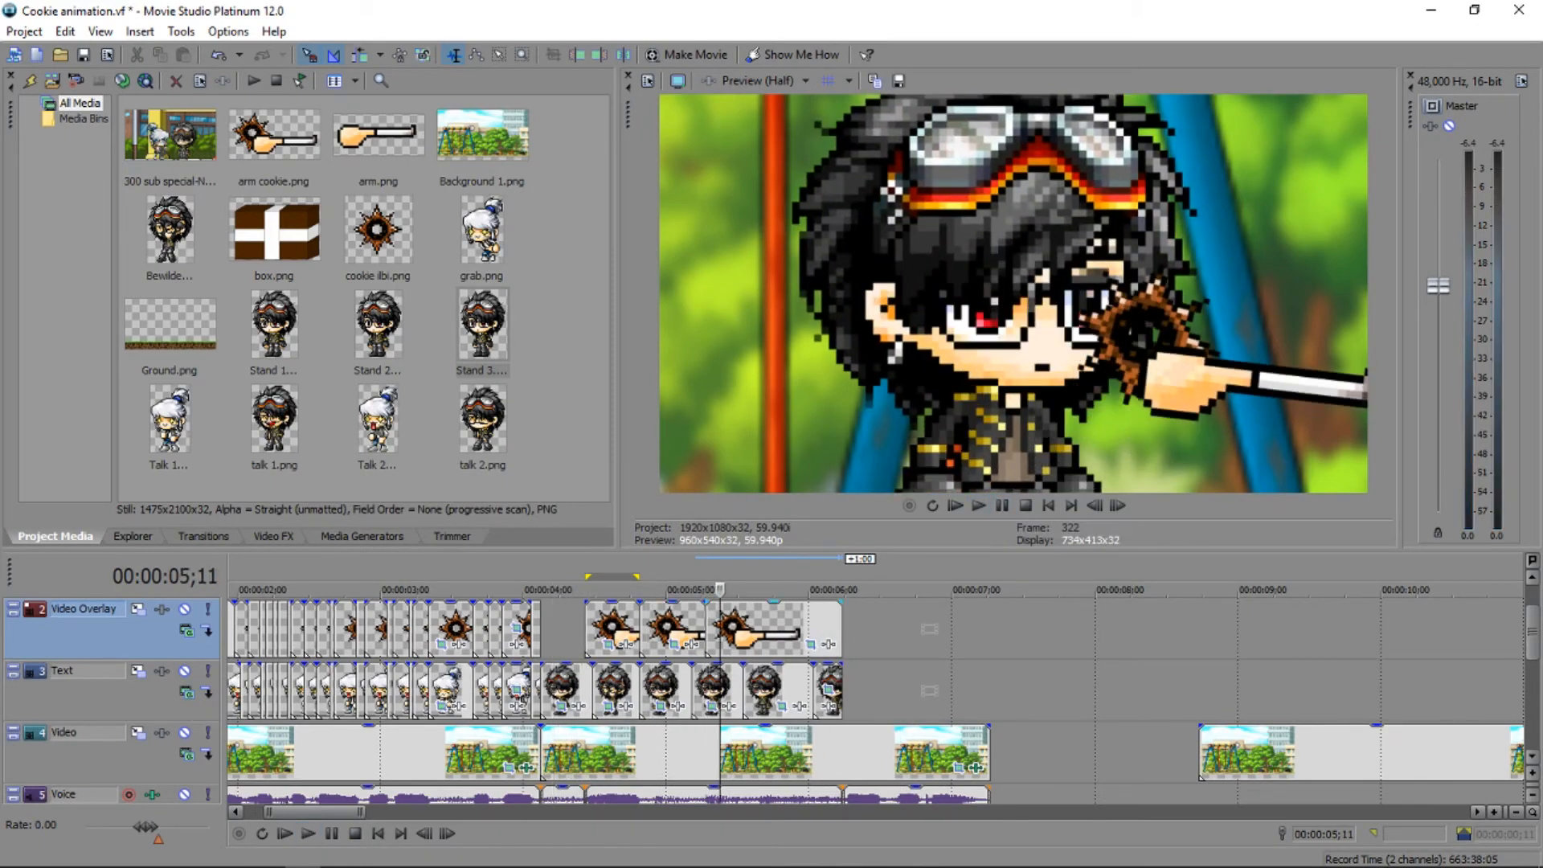
# Lower the video preview quality to Preview (Quarter).
pyautogui.scroll(2, 876, 691)
pyautogui.click(758, 80)
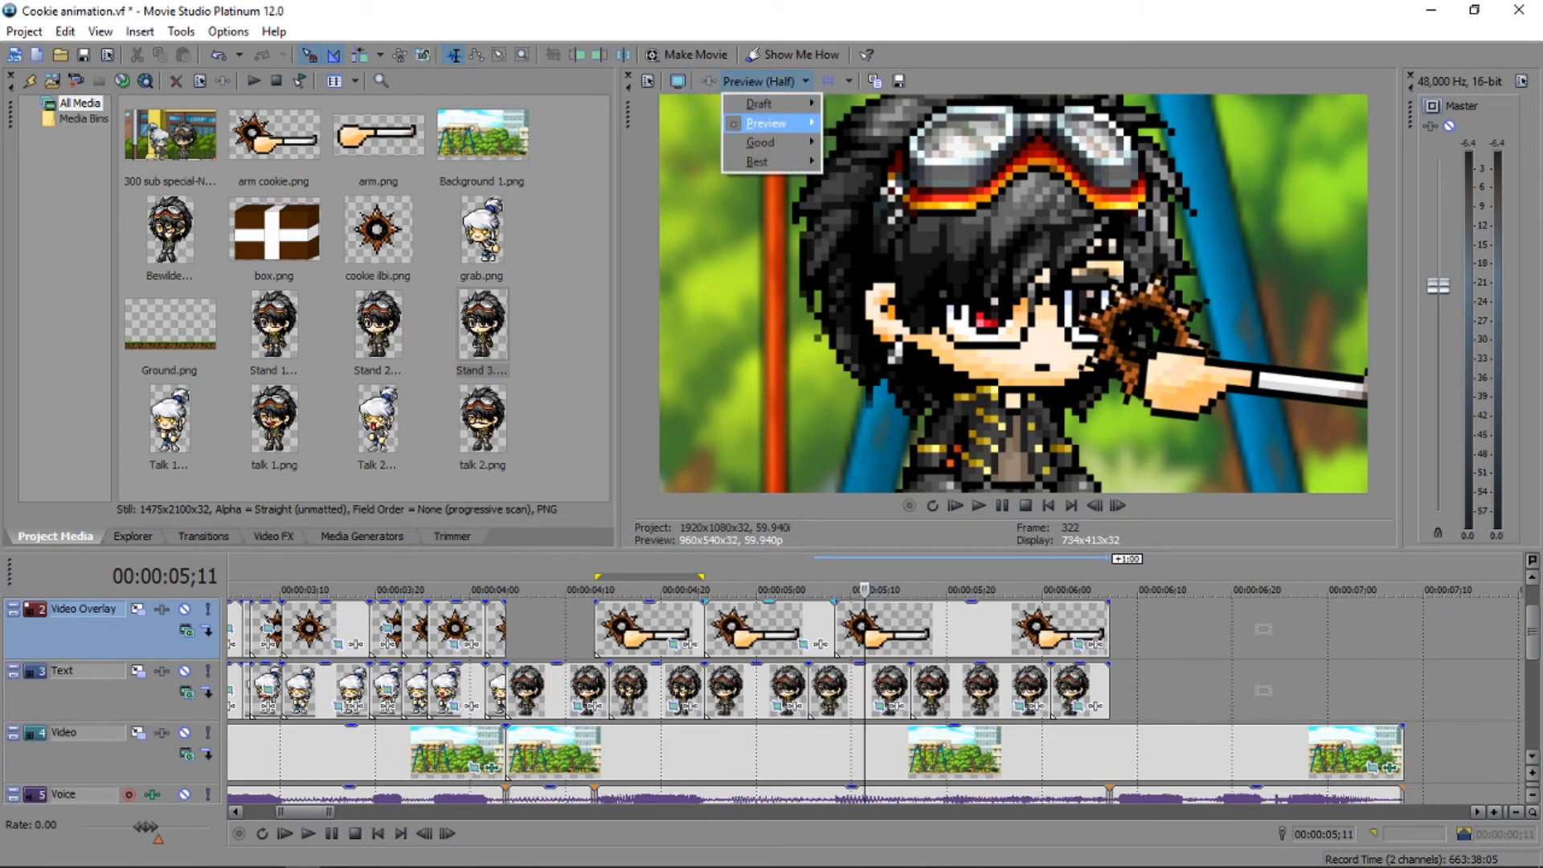
pyautogui.moveTo(766, 123)
pyautogui.click(862, 181)
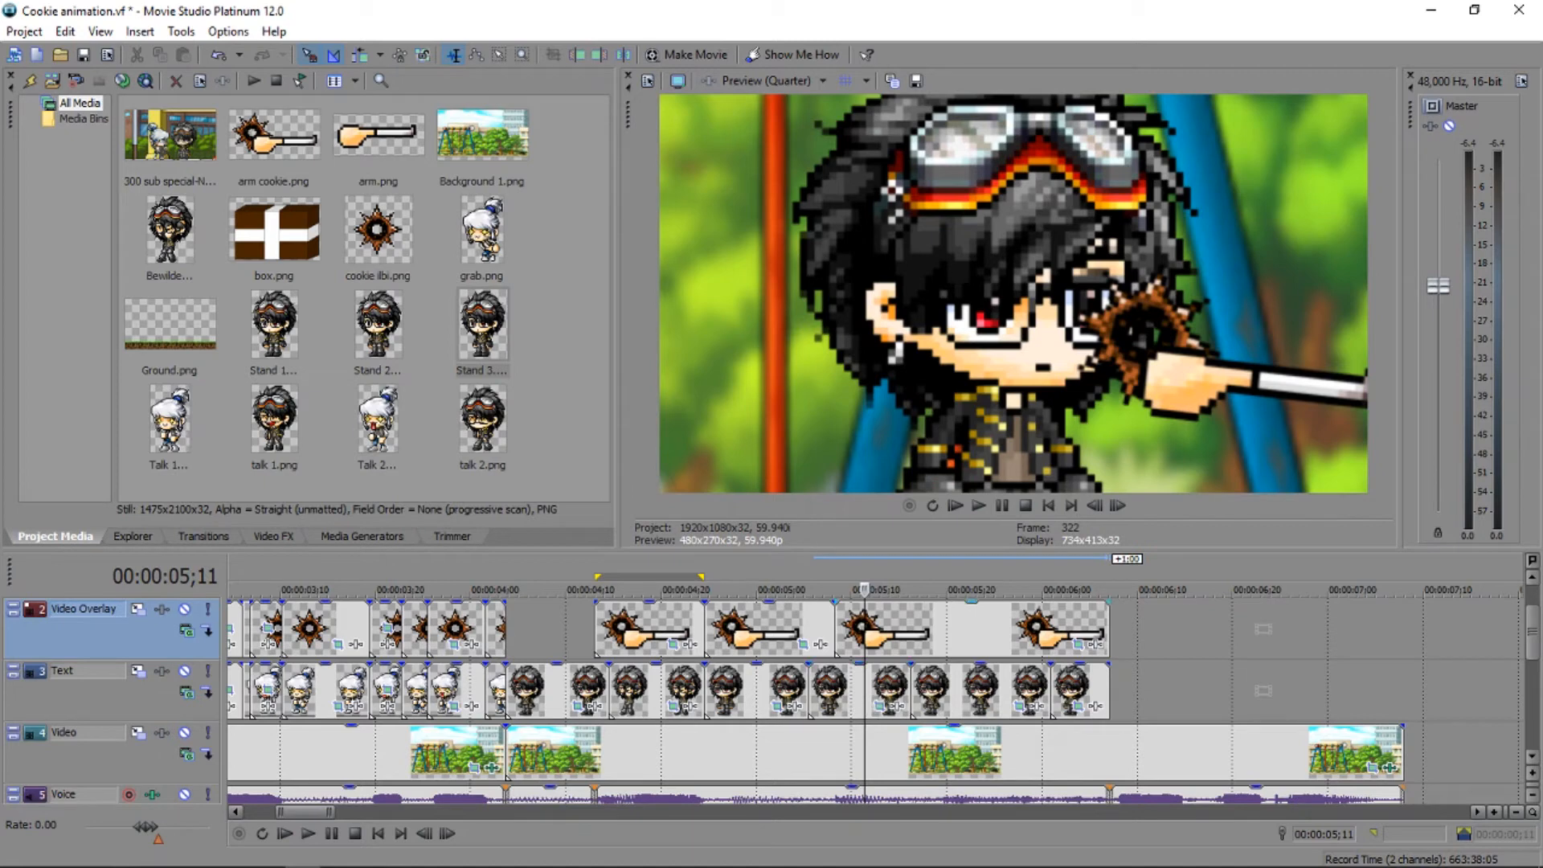
# Play back the arm cookie section at Preview (Full) quality, and return the preview quality to Preview (Quarter).
pyautogui.click(767, 81)
pyautogui.moveTo(766, 123)
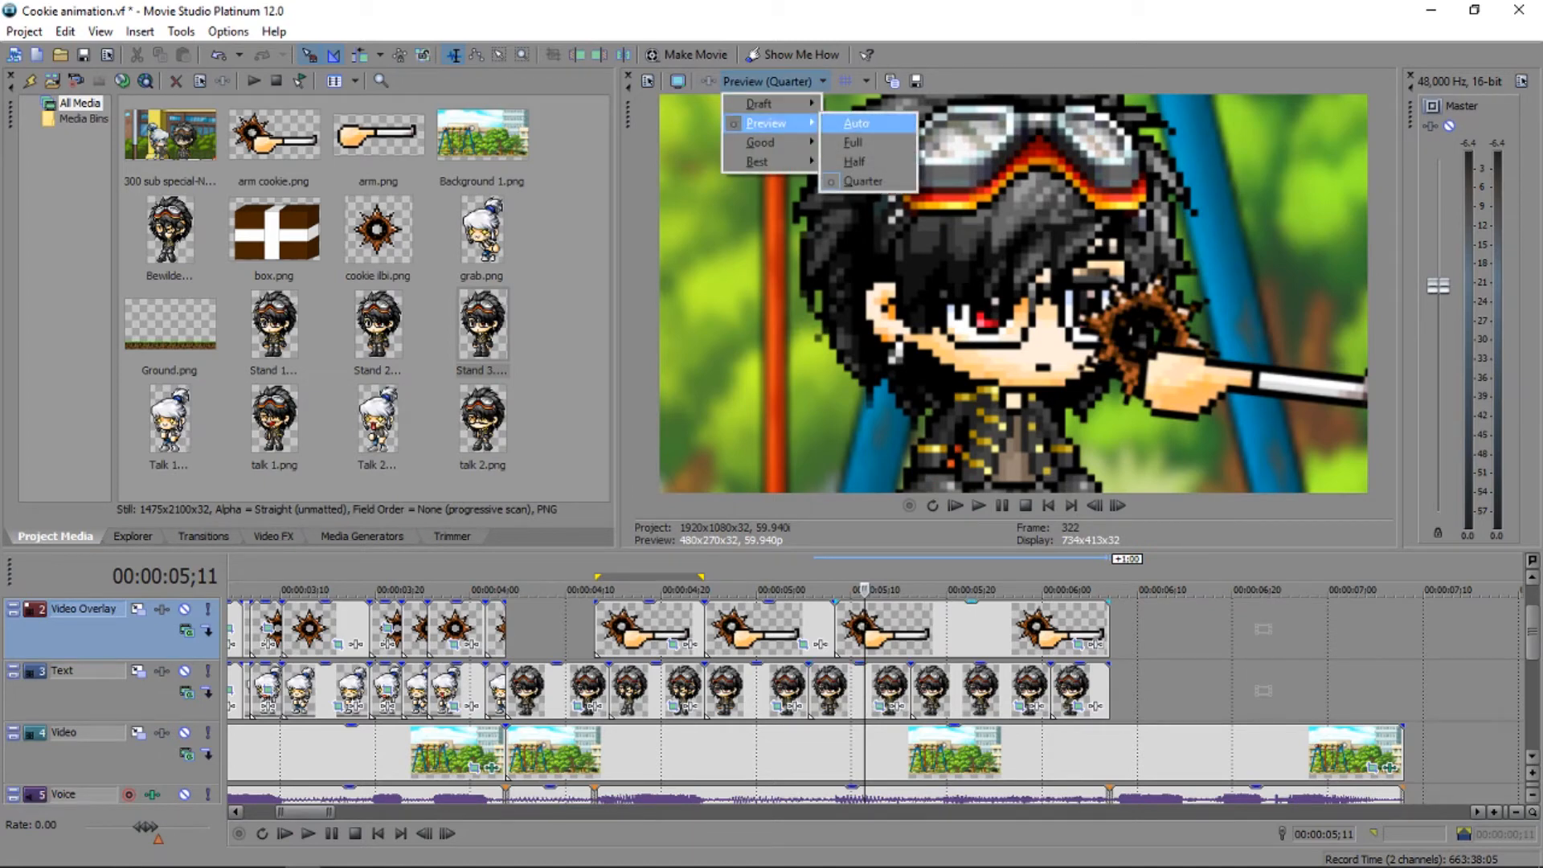
pyautogui.click(854, 142)
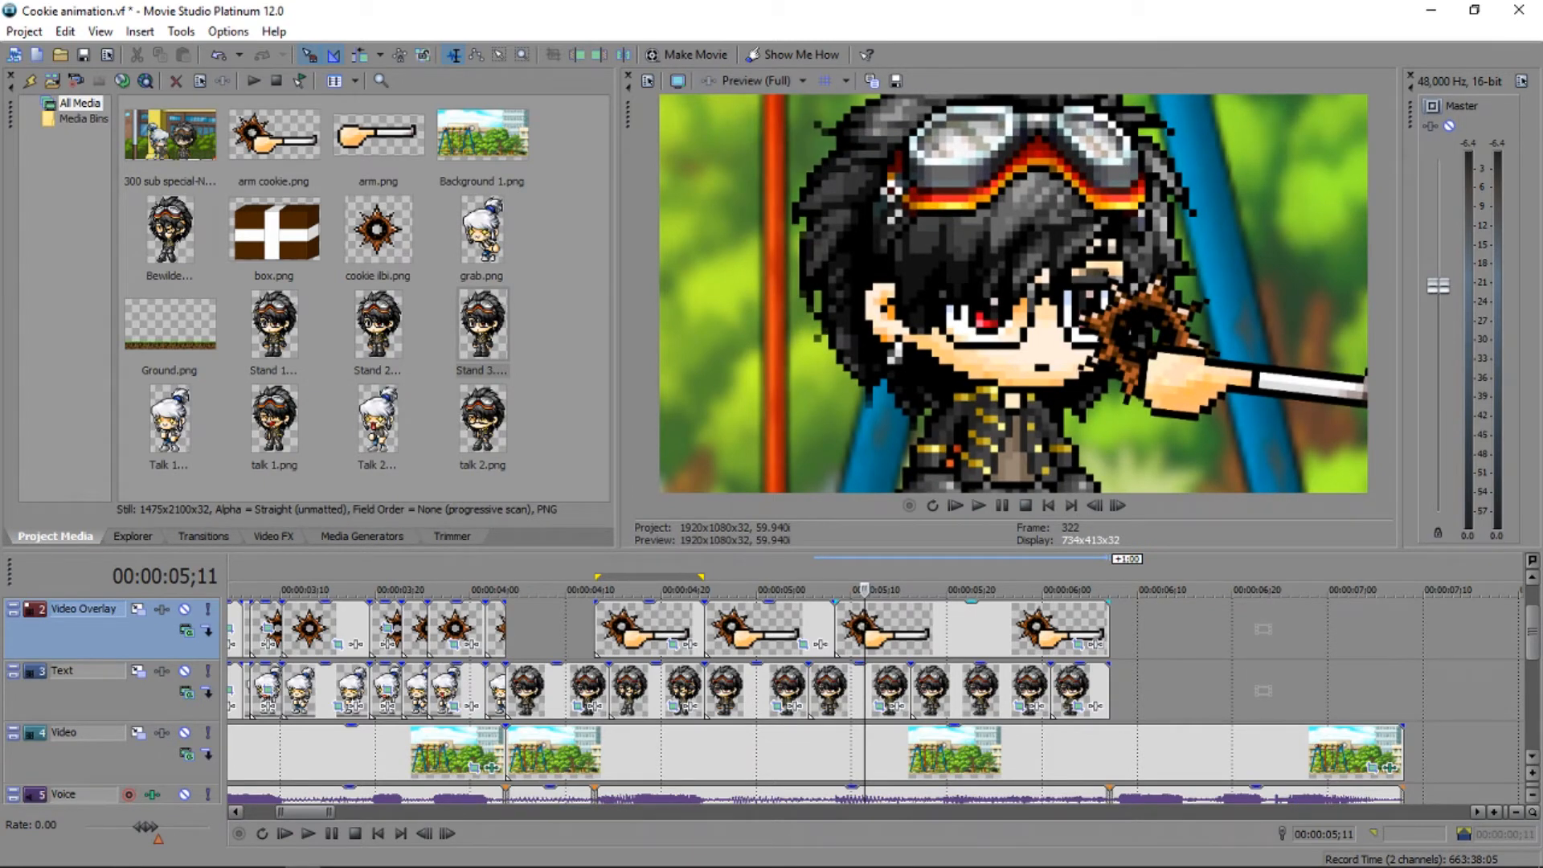
pyautogui.click(955, 505)
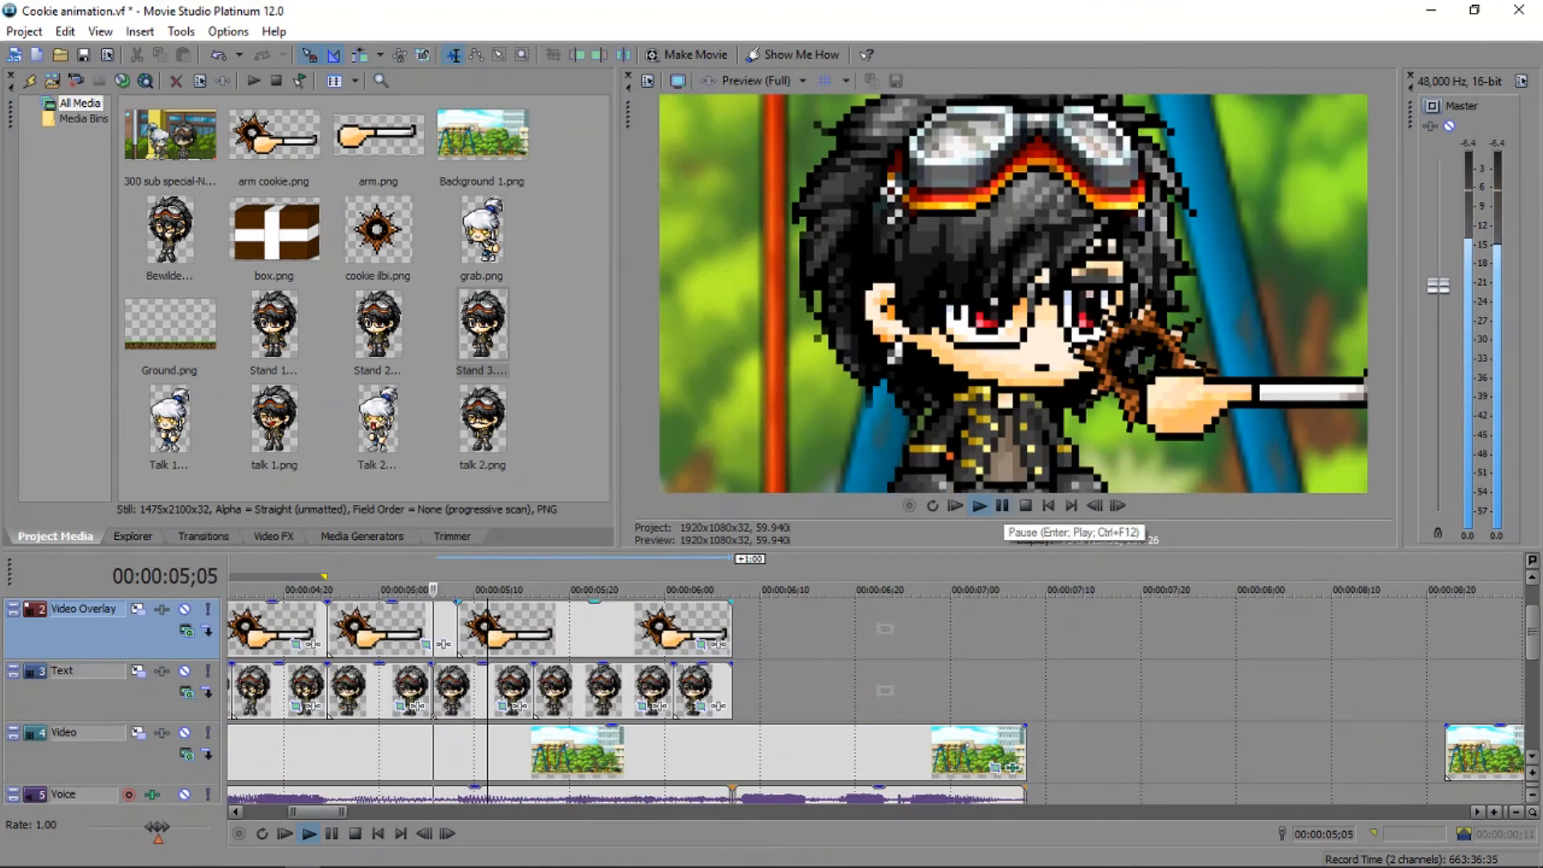
pyautogui.click(1001, 506)
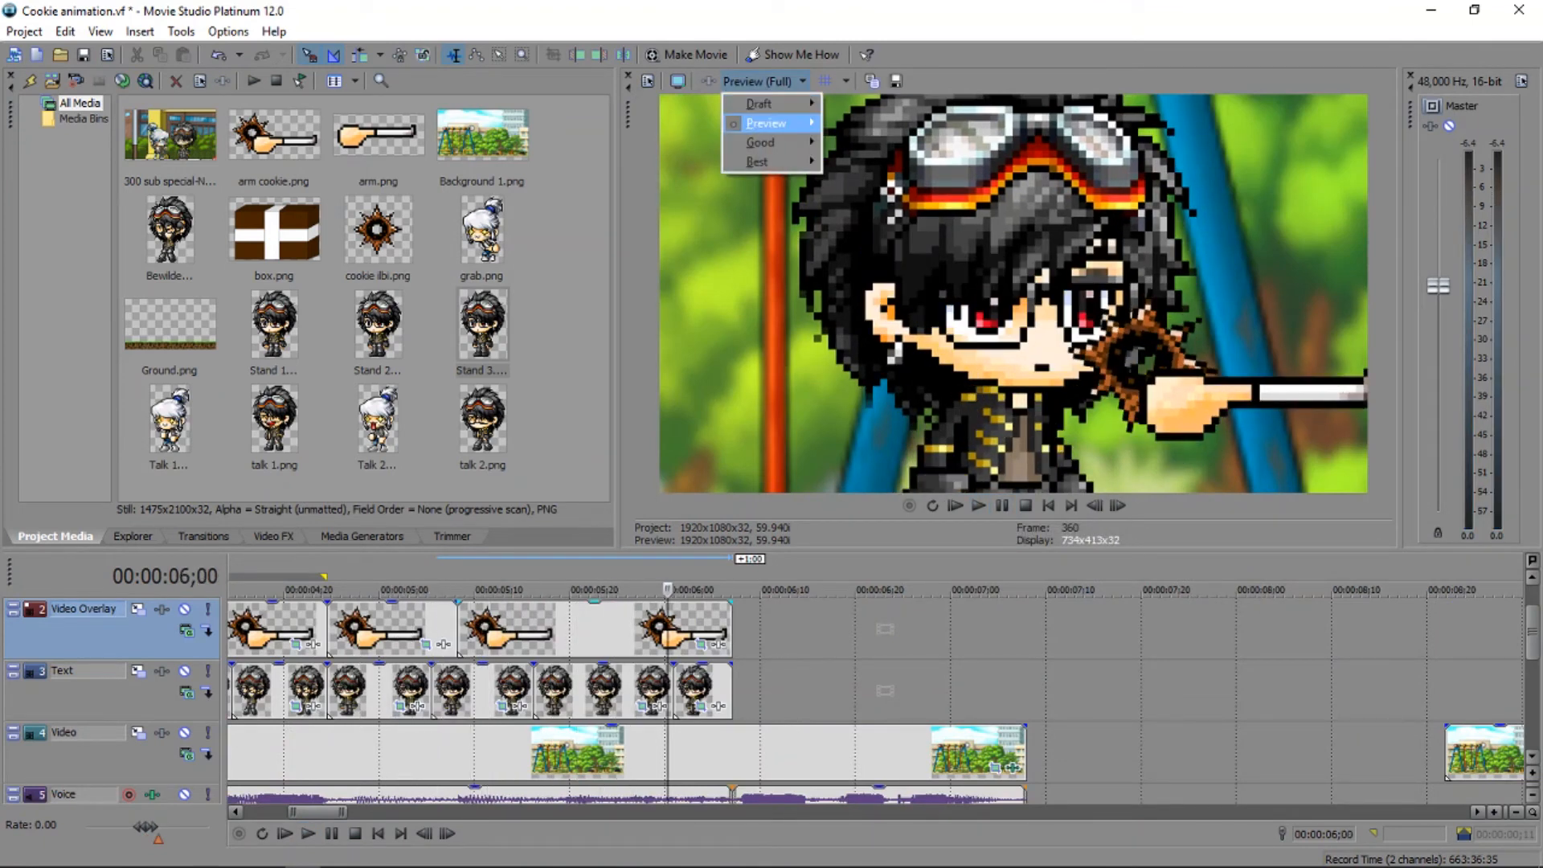
pyautogui.moveTo(768, 124)
pyautogui.click(863, 182)
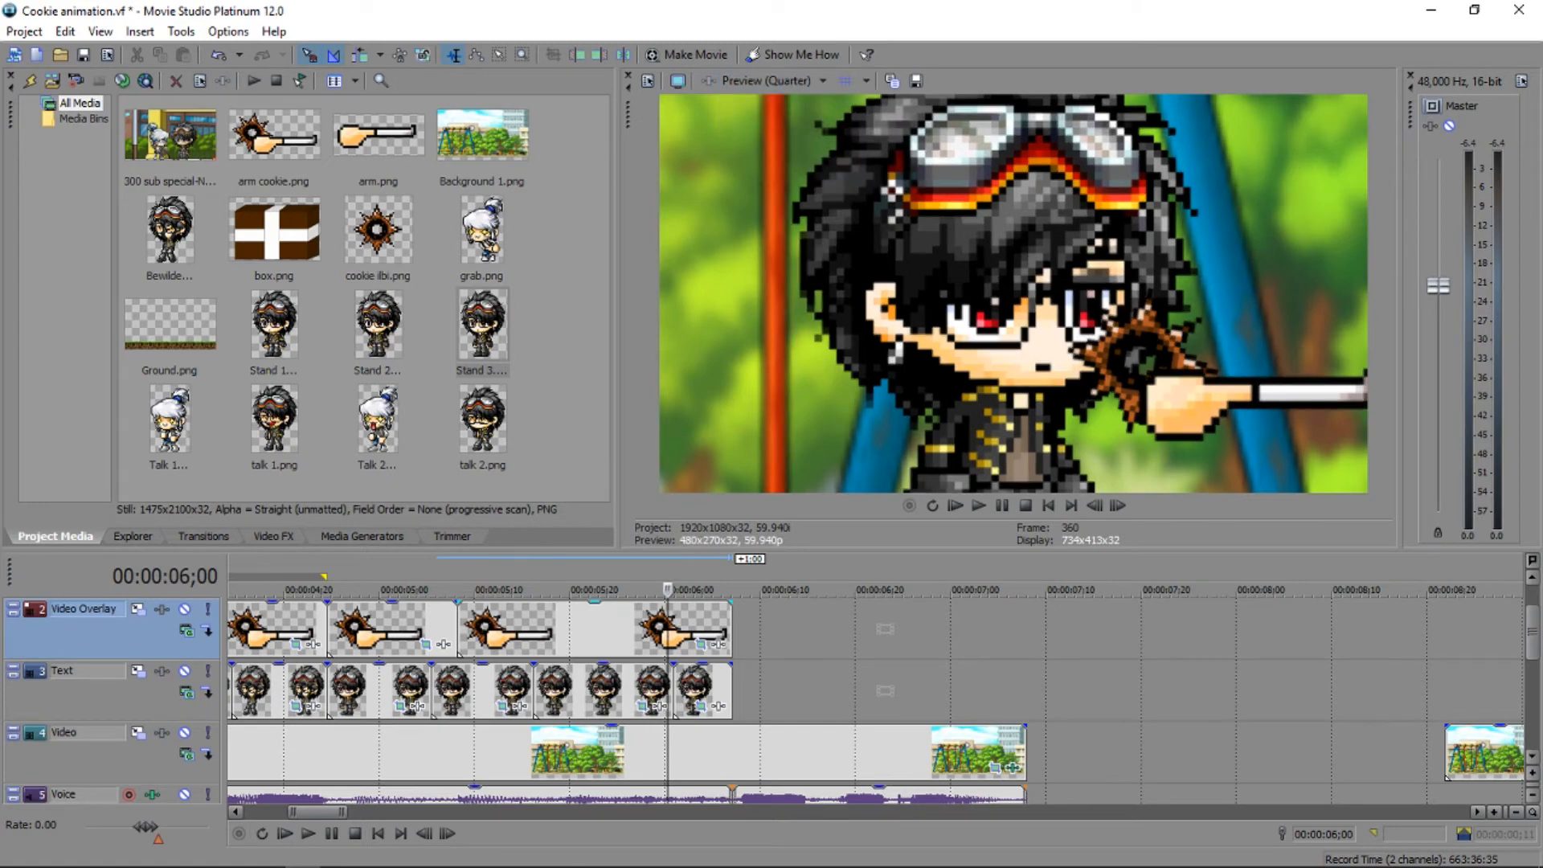
# Save the Cookie animation project.
pyautogui.scroll(-3, 864, 691)
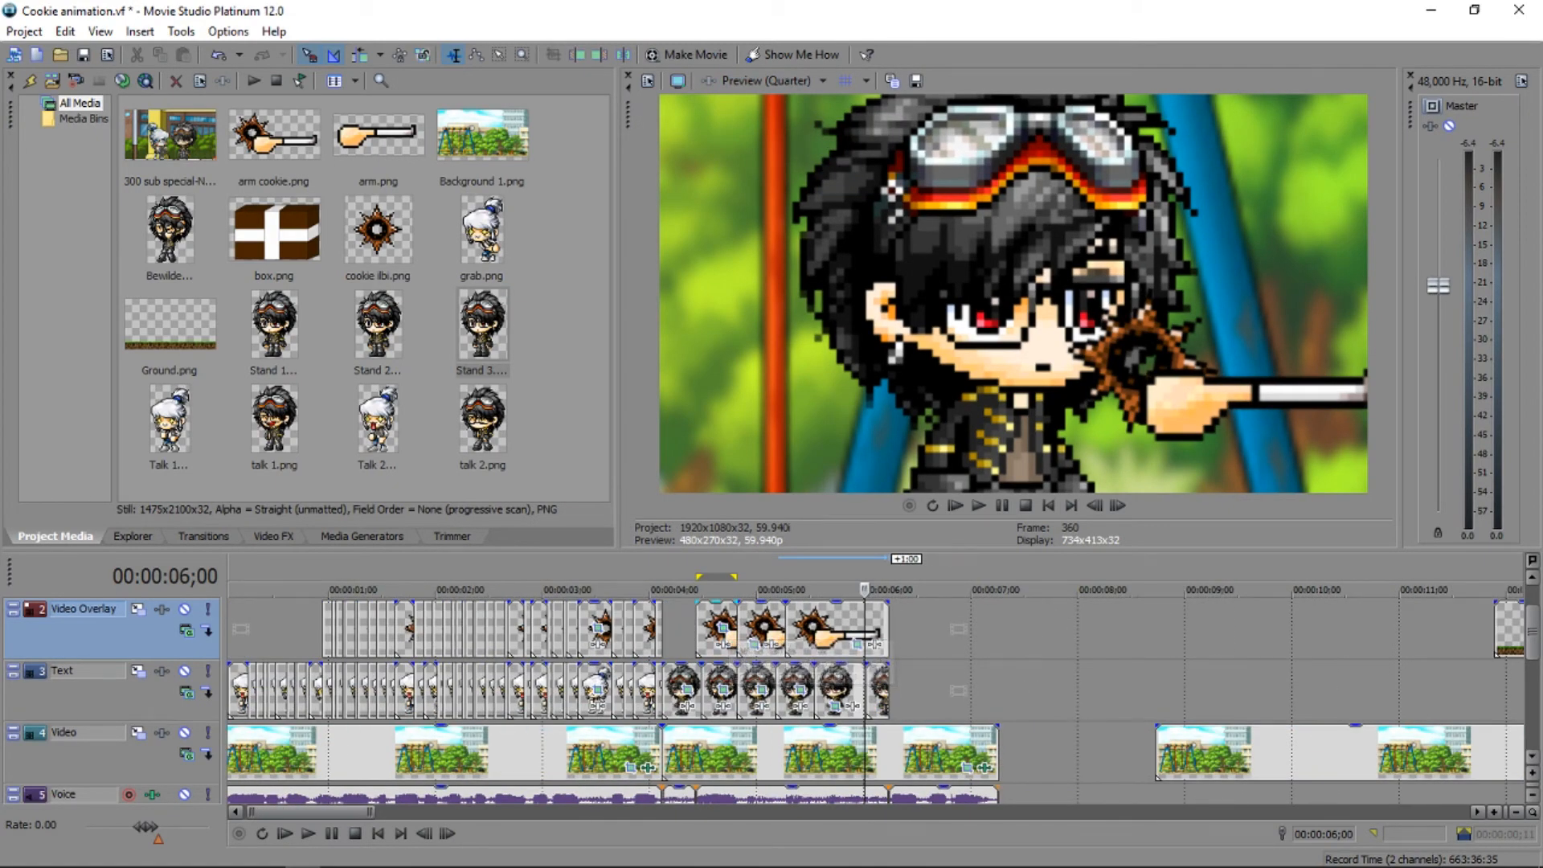
pyautogui.click(24, 30)
pyautogui.press('Return')
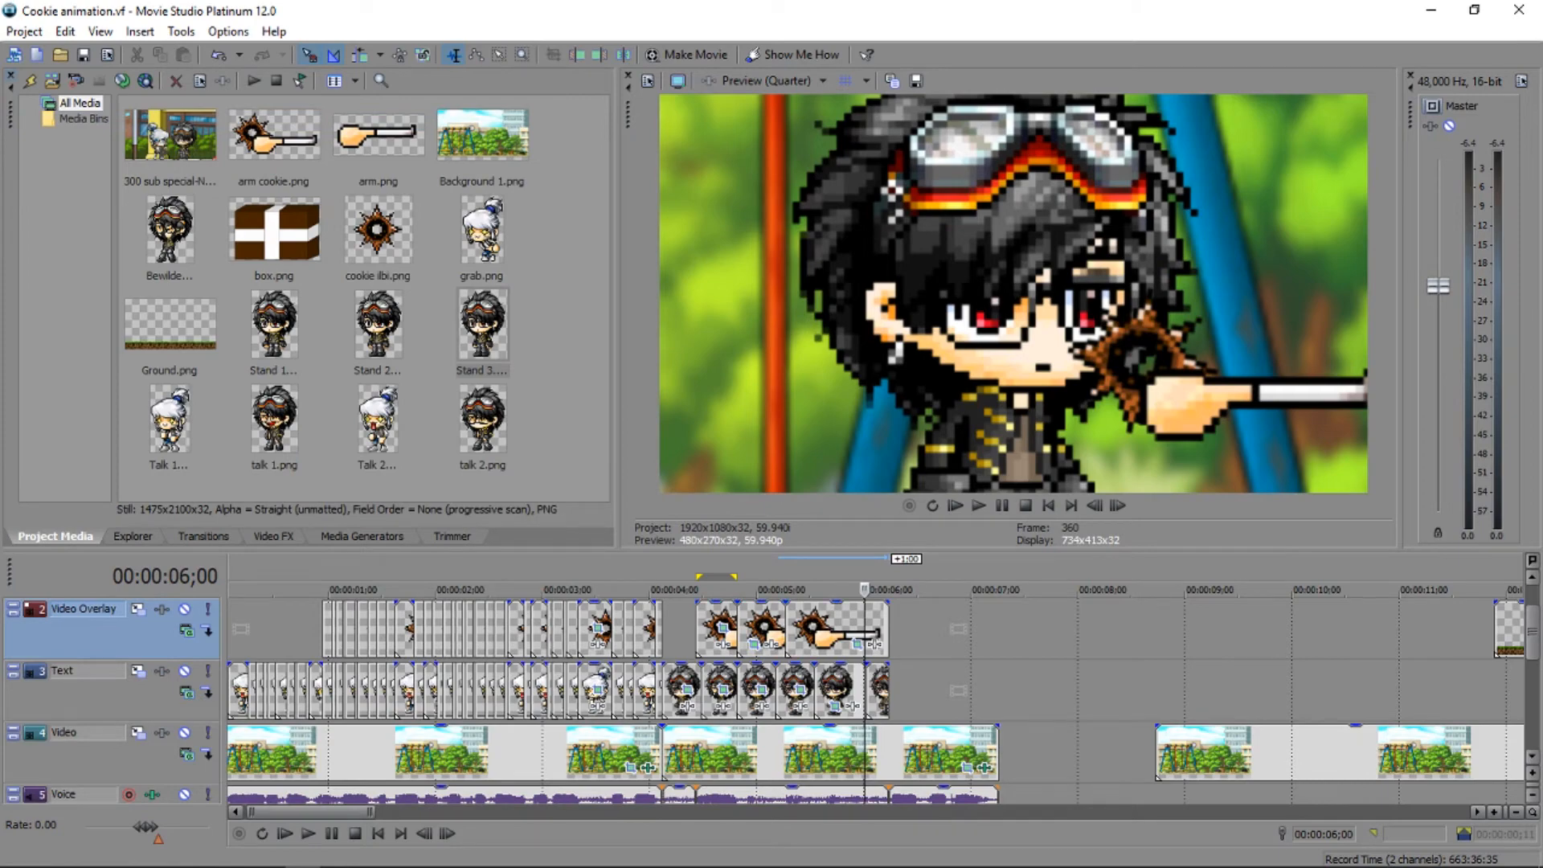
# Play back the shove and recoil from 00:00:04;03 and stop at the split at 00:00:05;08.
pyautogui.click(660, 629)
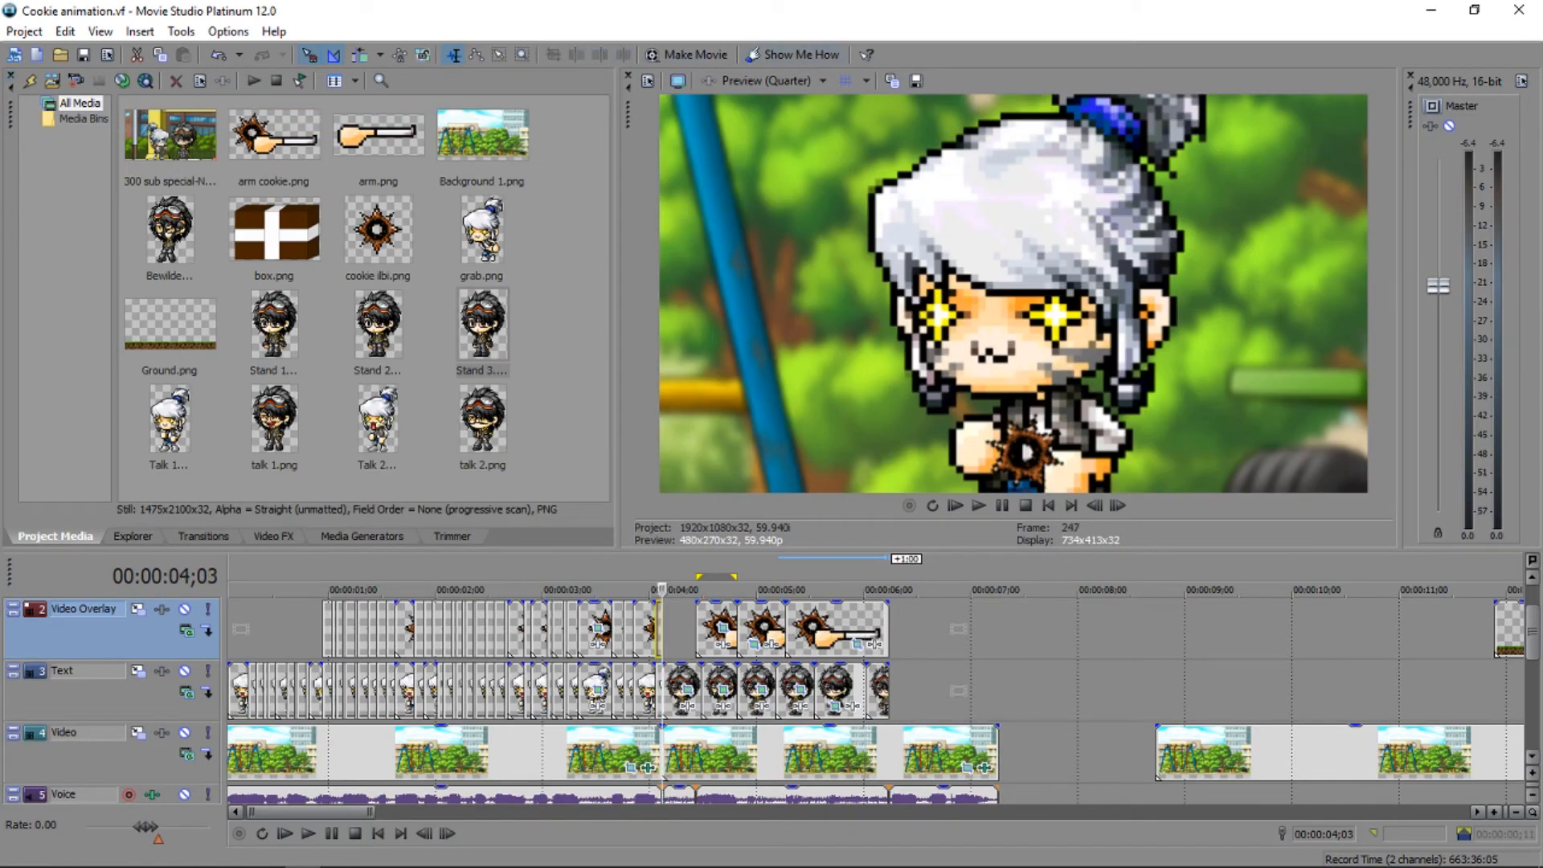
pyautogui.press('space')
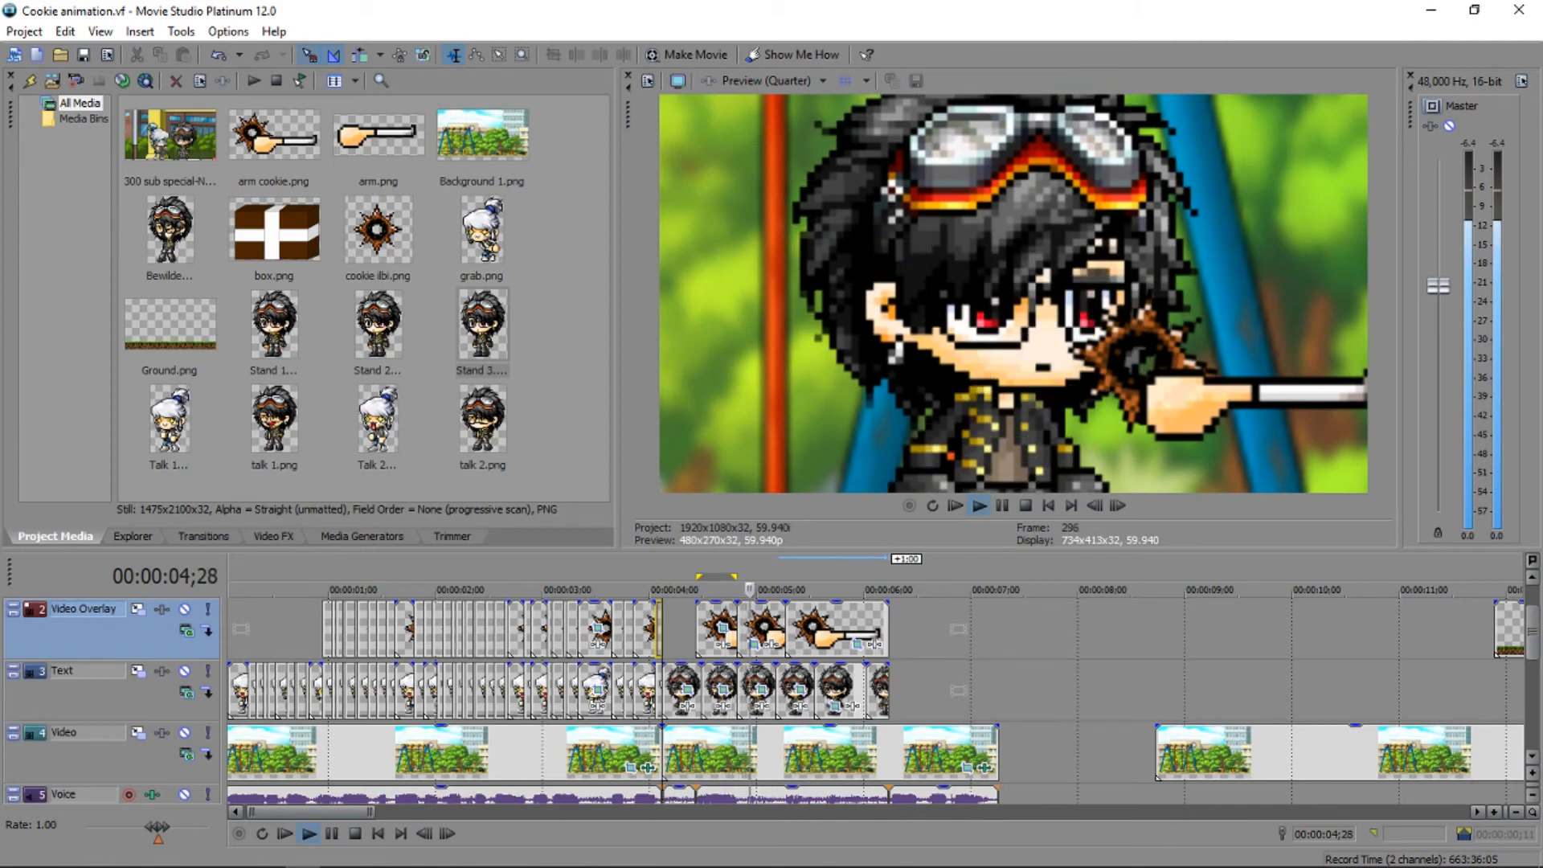
pyautogui.press('space')
pyautogui.press('space')
pyautogui.press('Return')
pyautogui.scroll(3, 864, 691)
pyautogui.press('Return')
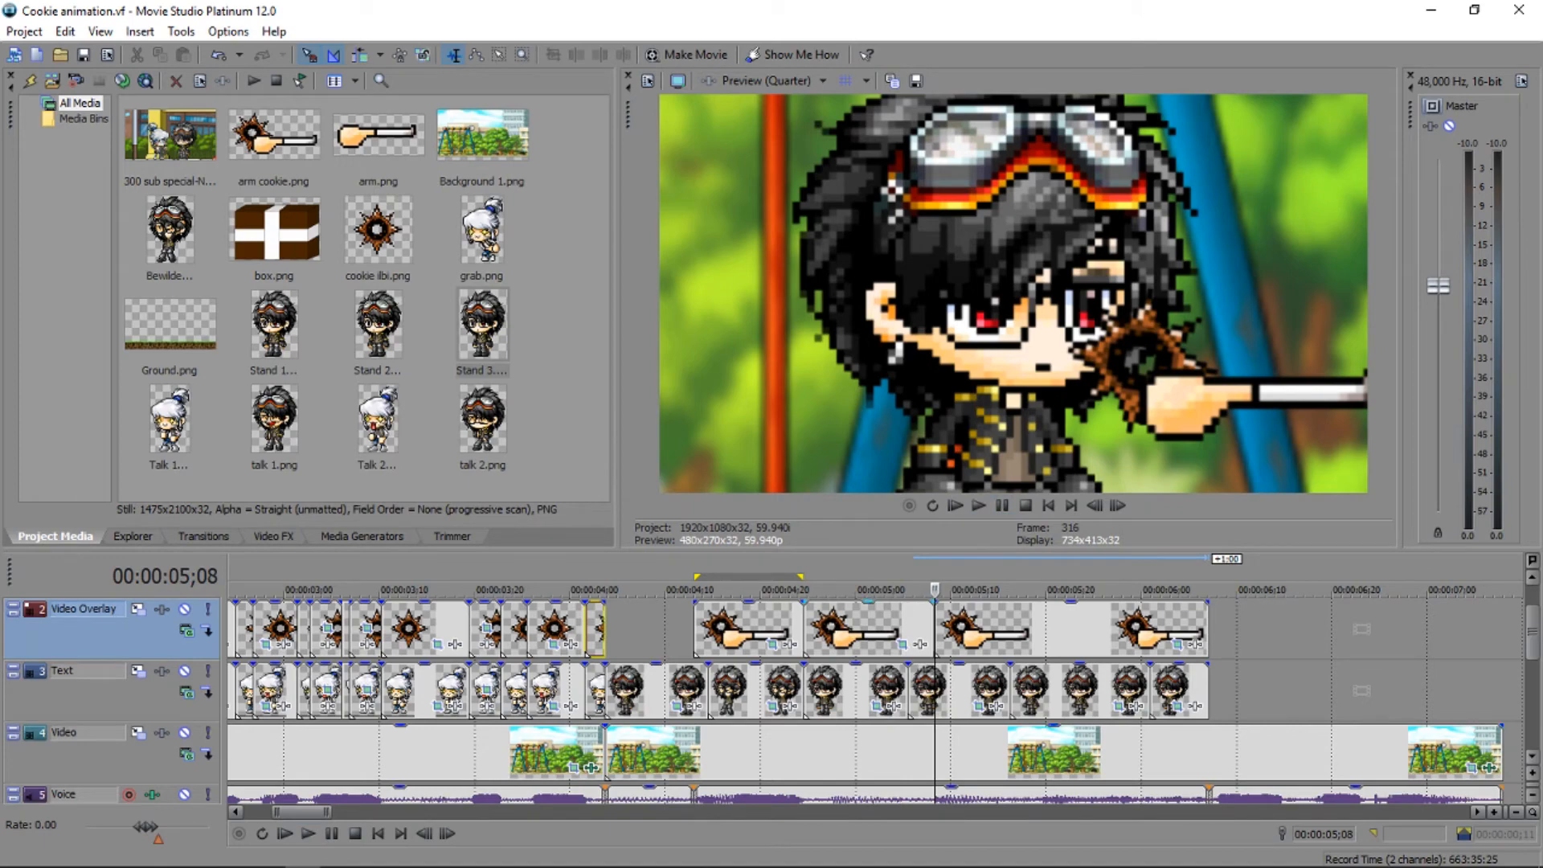
# Shorten the second arm cookie event by about two frames with the following event closing up behind it, and play back the change.
pyautogui.click(933, 630)
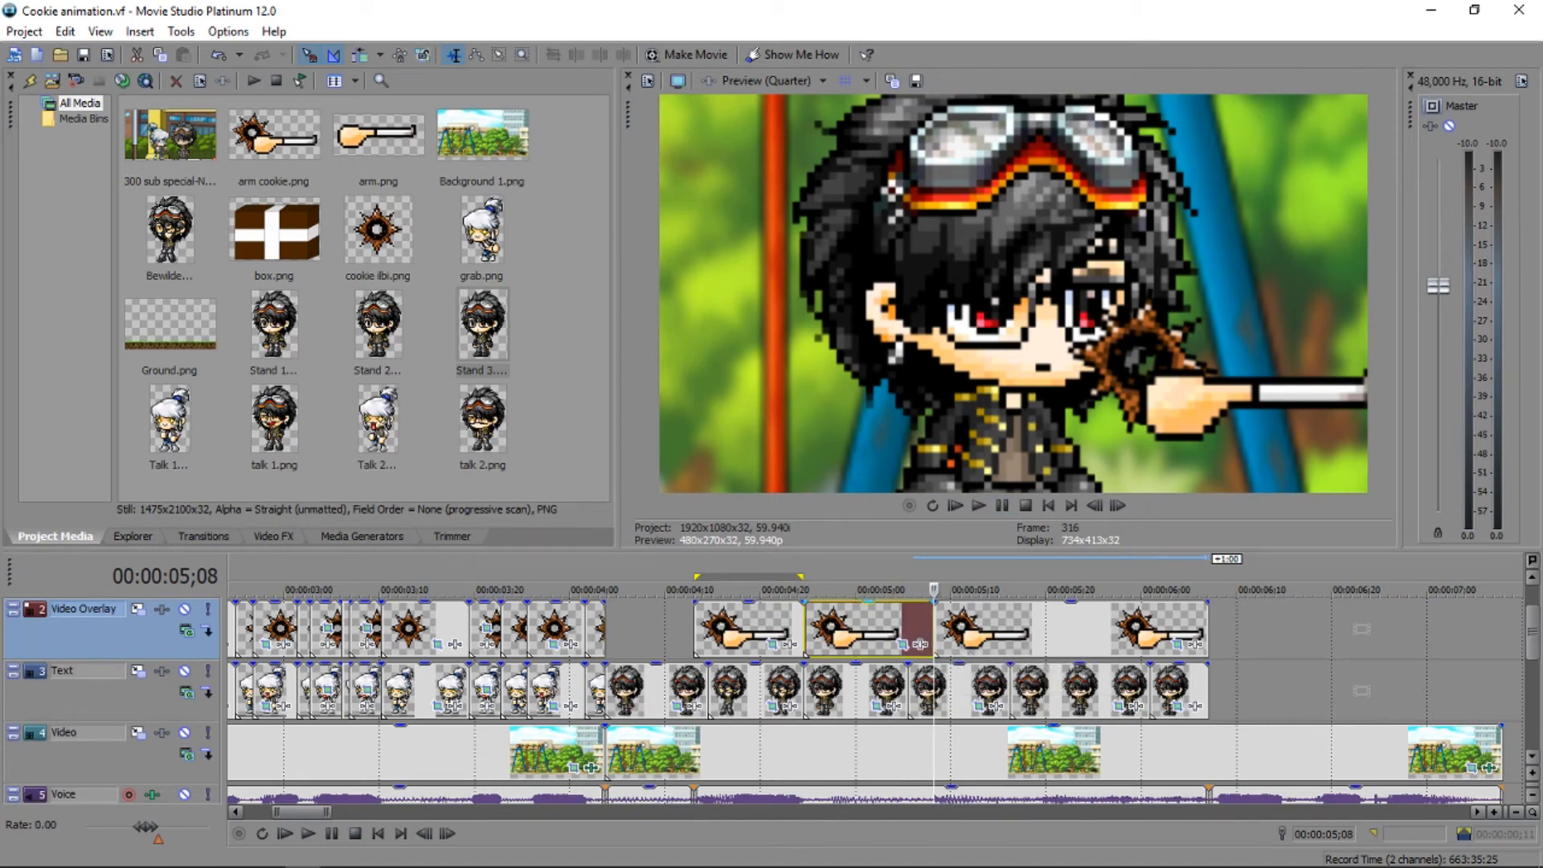
pyautogui.moveTo(932, 631)
pyautogui.mouseDown()
pyautogui.moveTo(897, 630)
pyautogui.moveTo(973, 631)
pyautogui.moveTo(898, 631)
pyautogui.moveTo(919, 631)
pyautogui.mouseUp()
pyautogui.click(674, 631)
pyautogui.press('space')
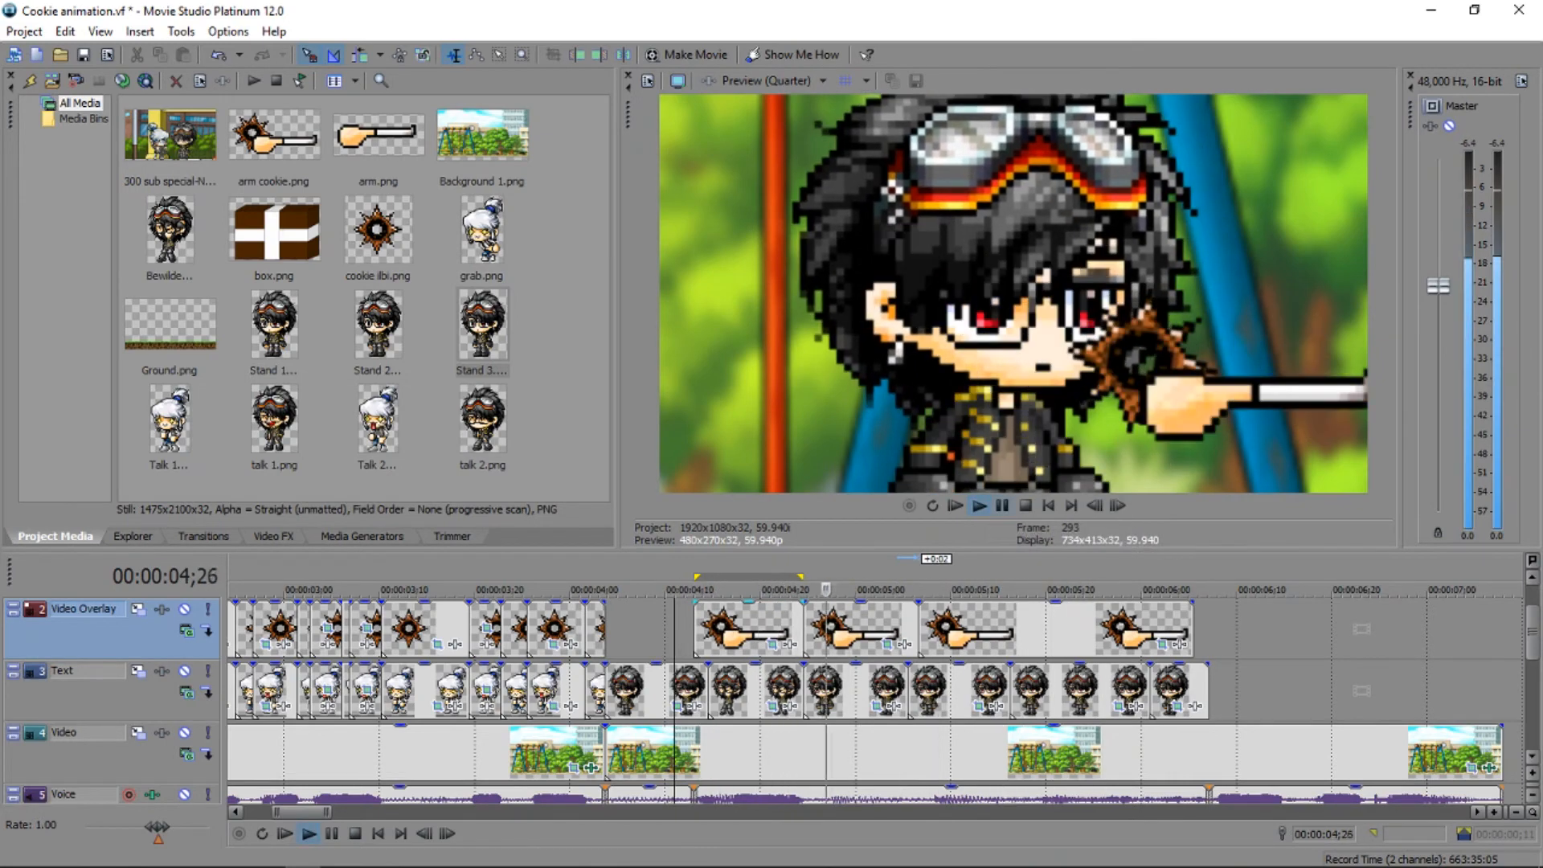
pyautogui.press('space')
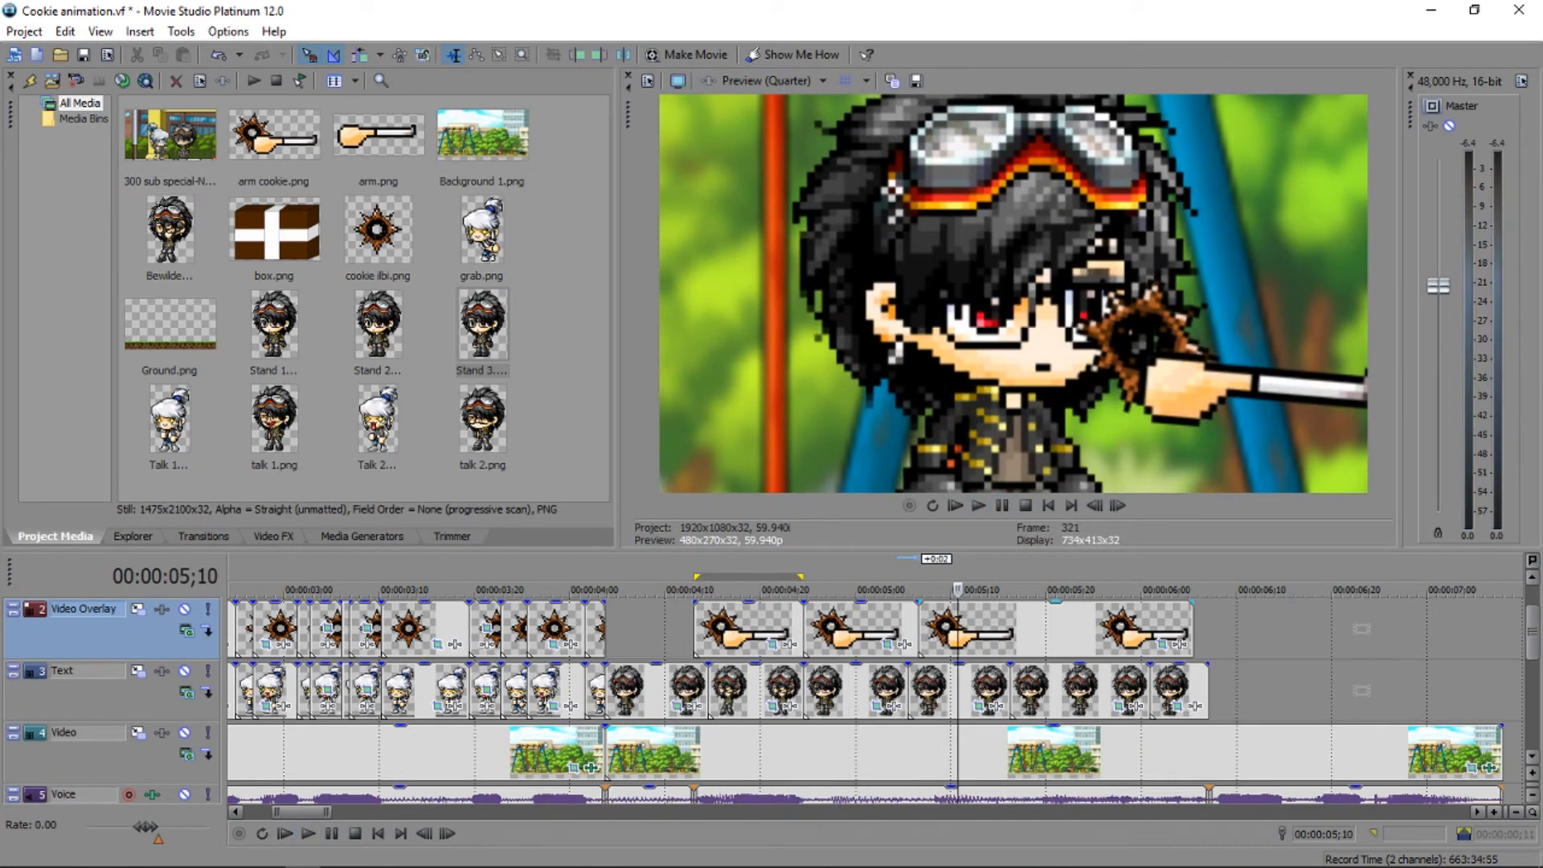
# Add an empty video track above Video Overlay and apply the Lens Flare effect's Sunburst Effect preset to the last arm cookie event.
pyautogui.hotkey('ctrl', 'shift', 'q')
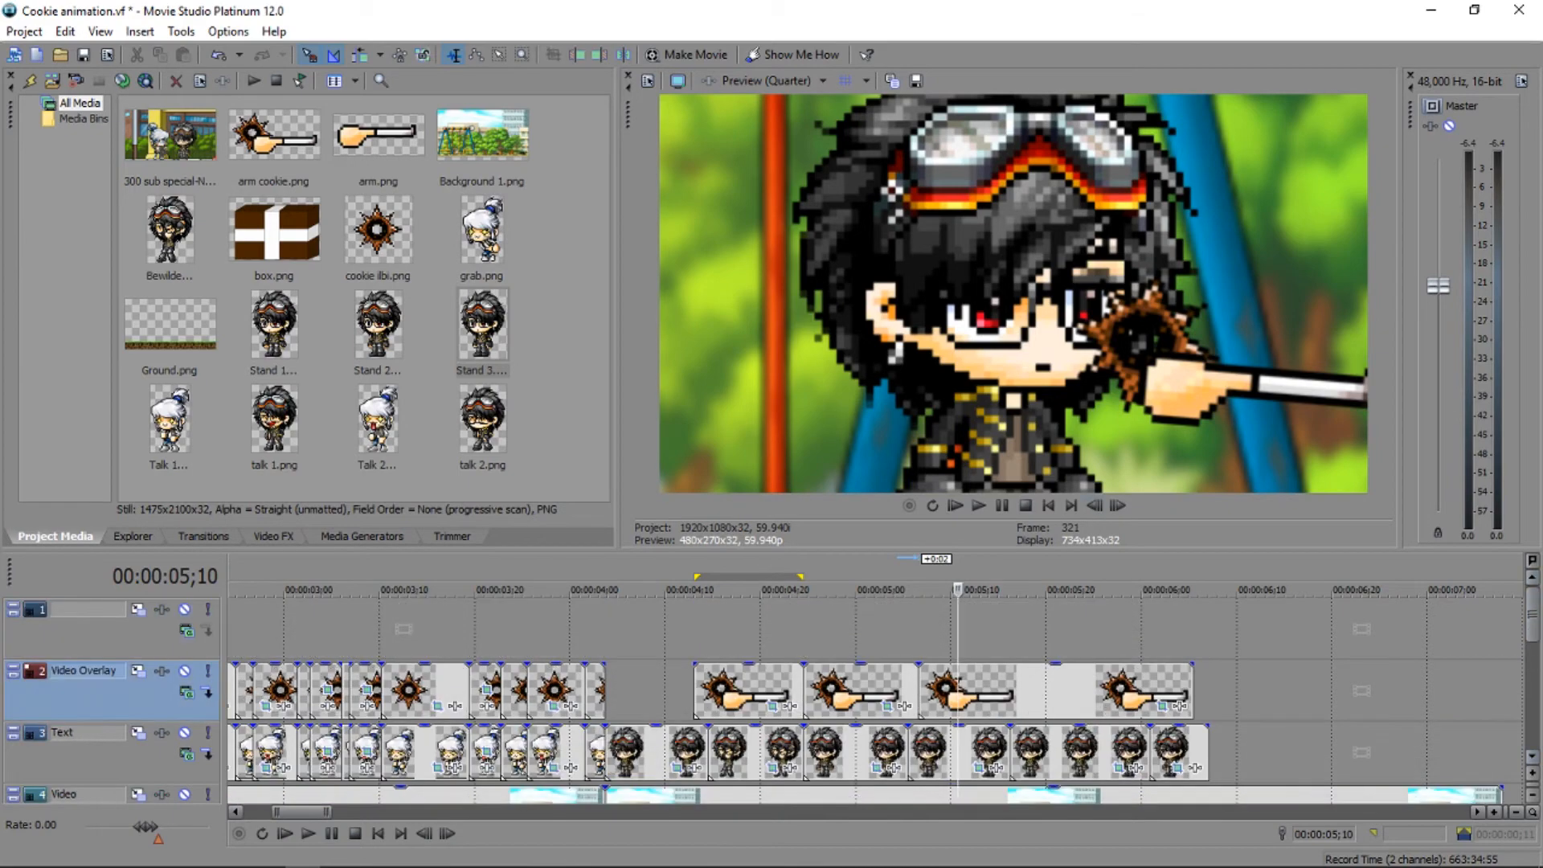
pyautogui.click(273, 536)
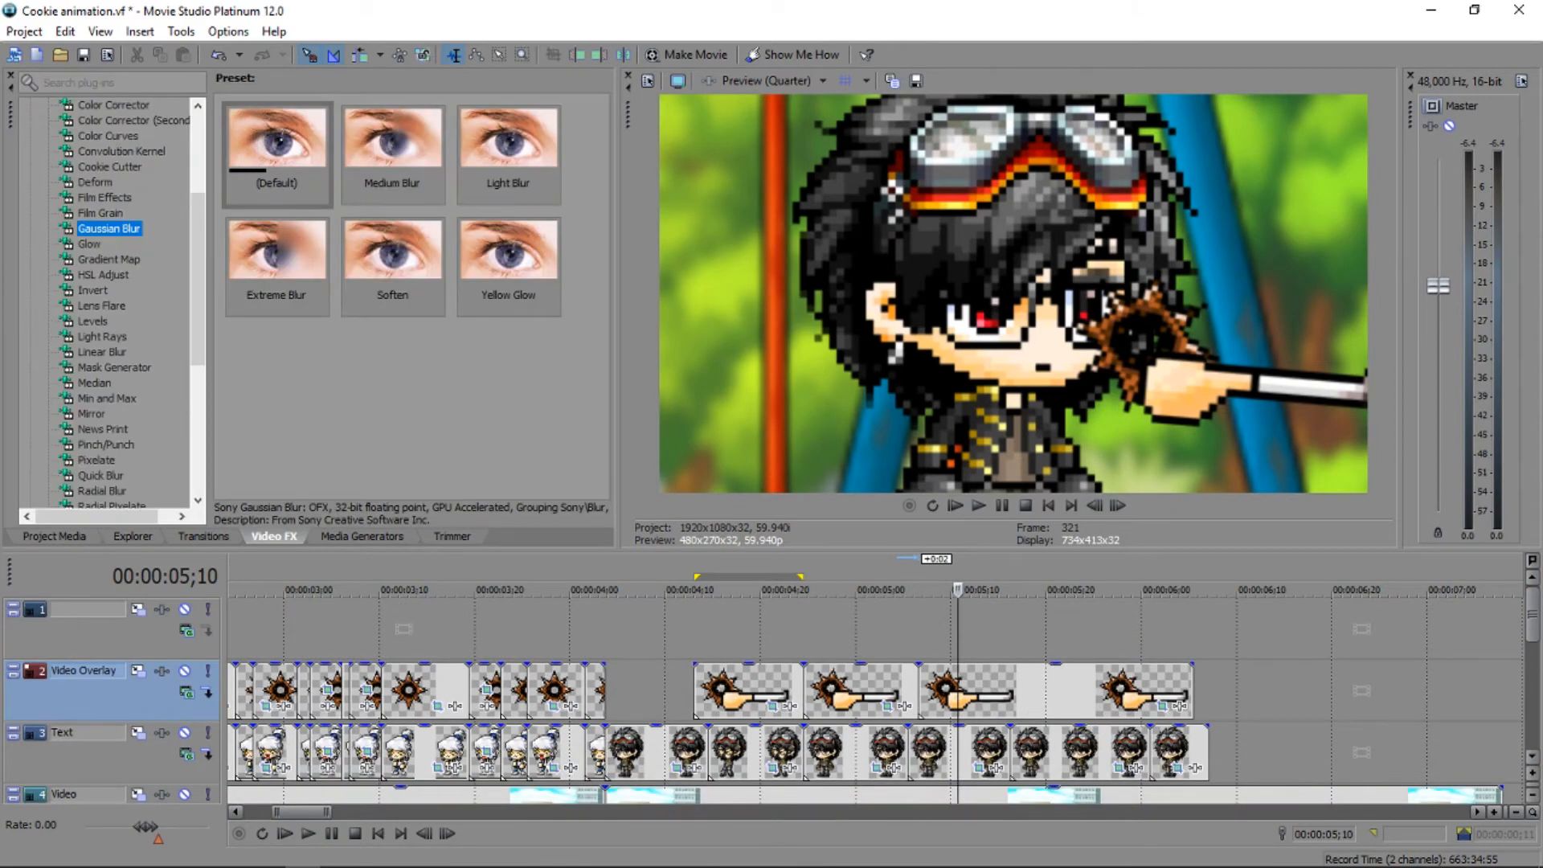
pyautogui.click(204, 536)
pyautogui.click(273, 536)
pyautogui.click(102, 352)
pyautogui.click(102, 337)
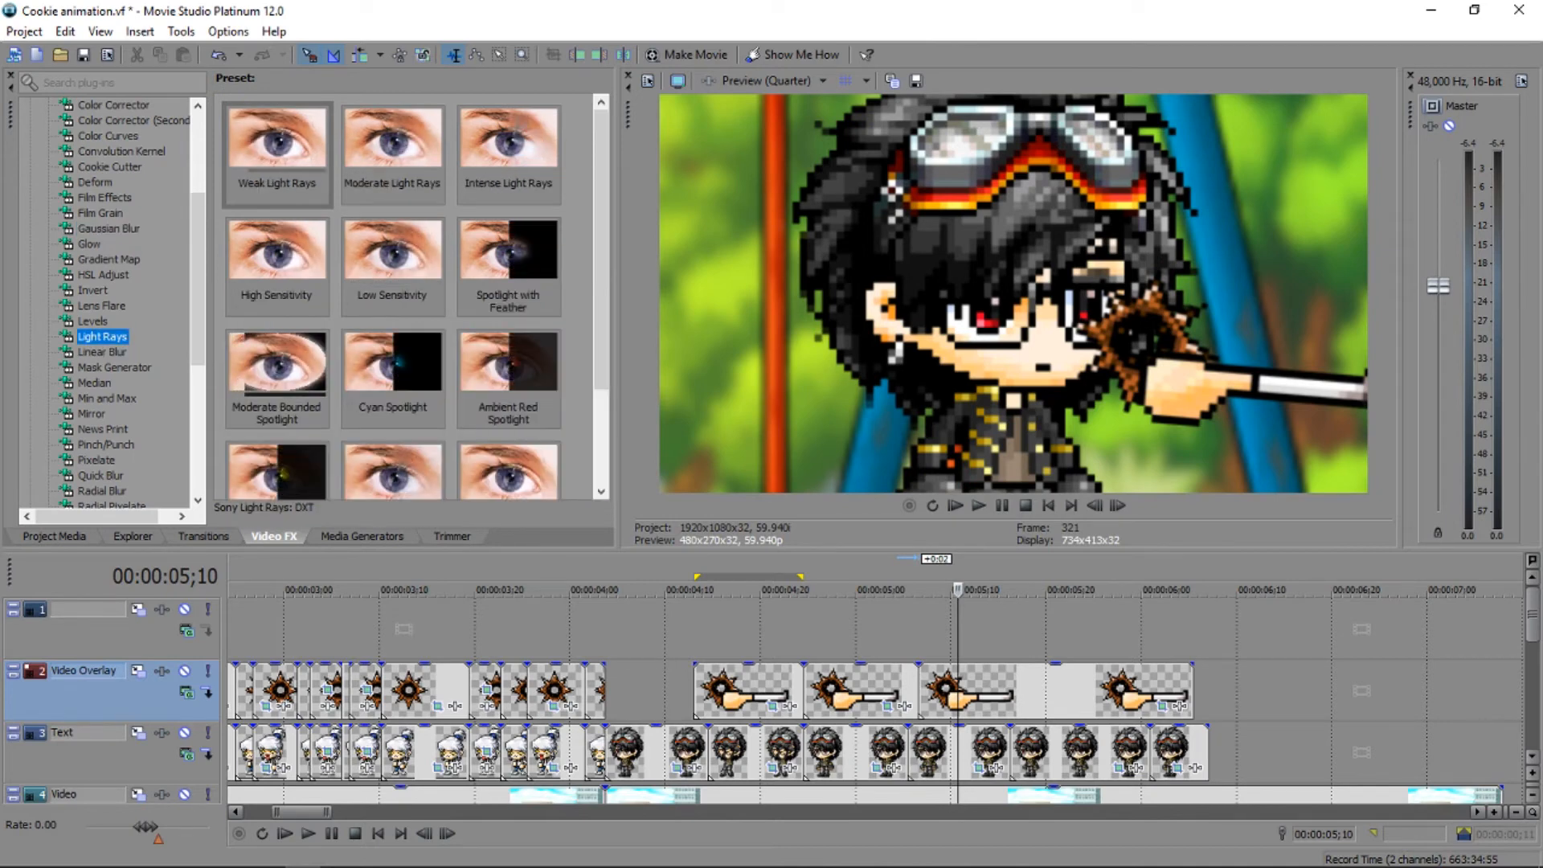
pyautogui.scroll(-1, 394, 297)
pyautogui.click(102, 306)
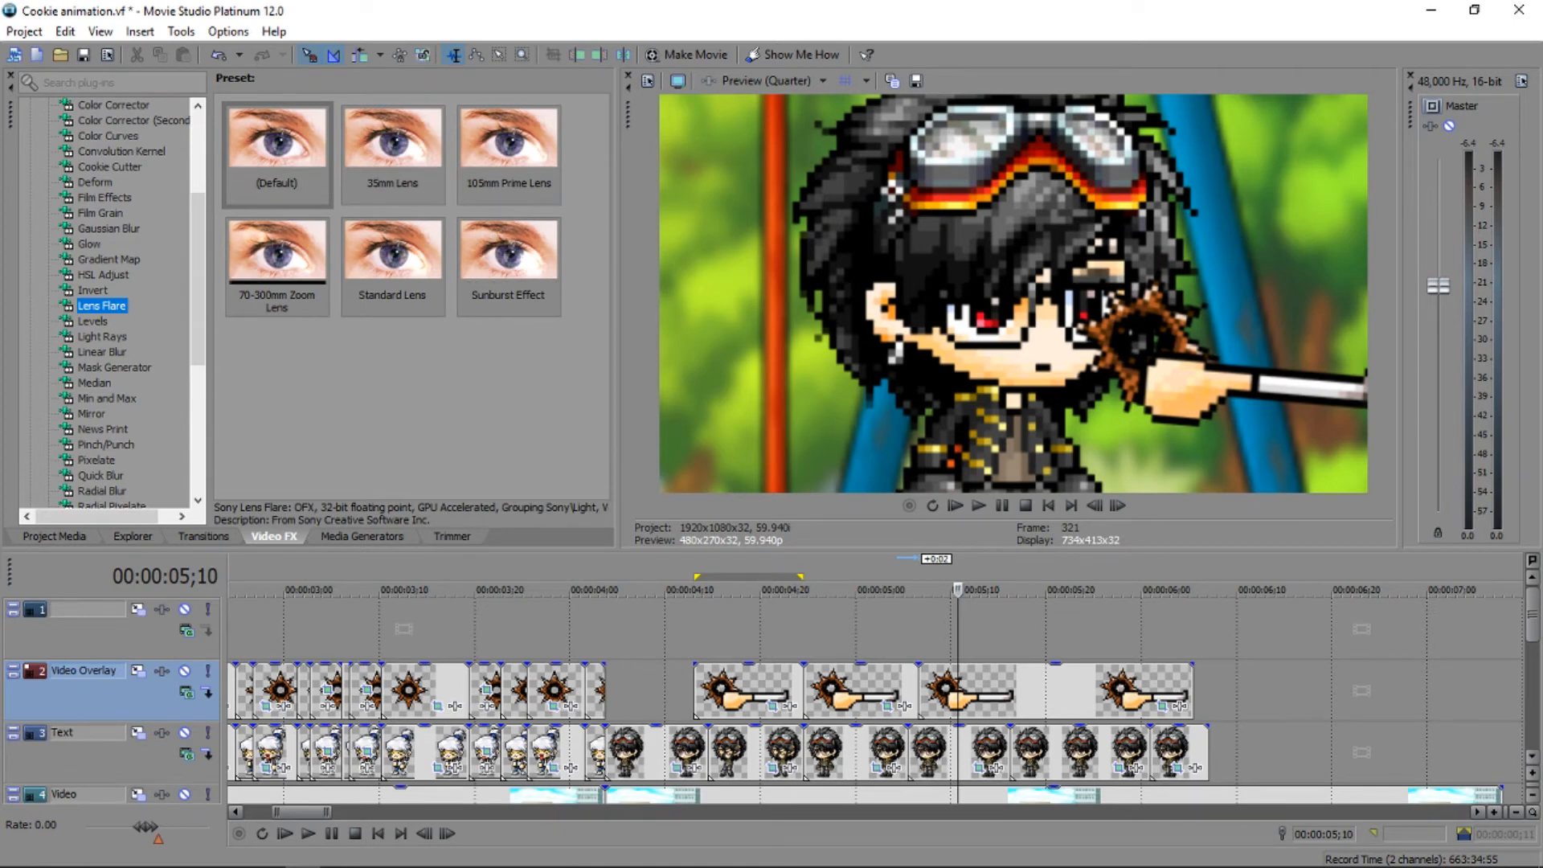
pyautogui.click(509, 261)
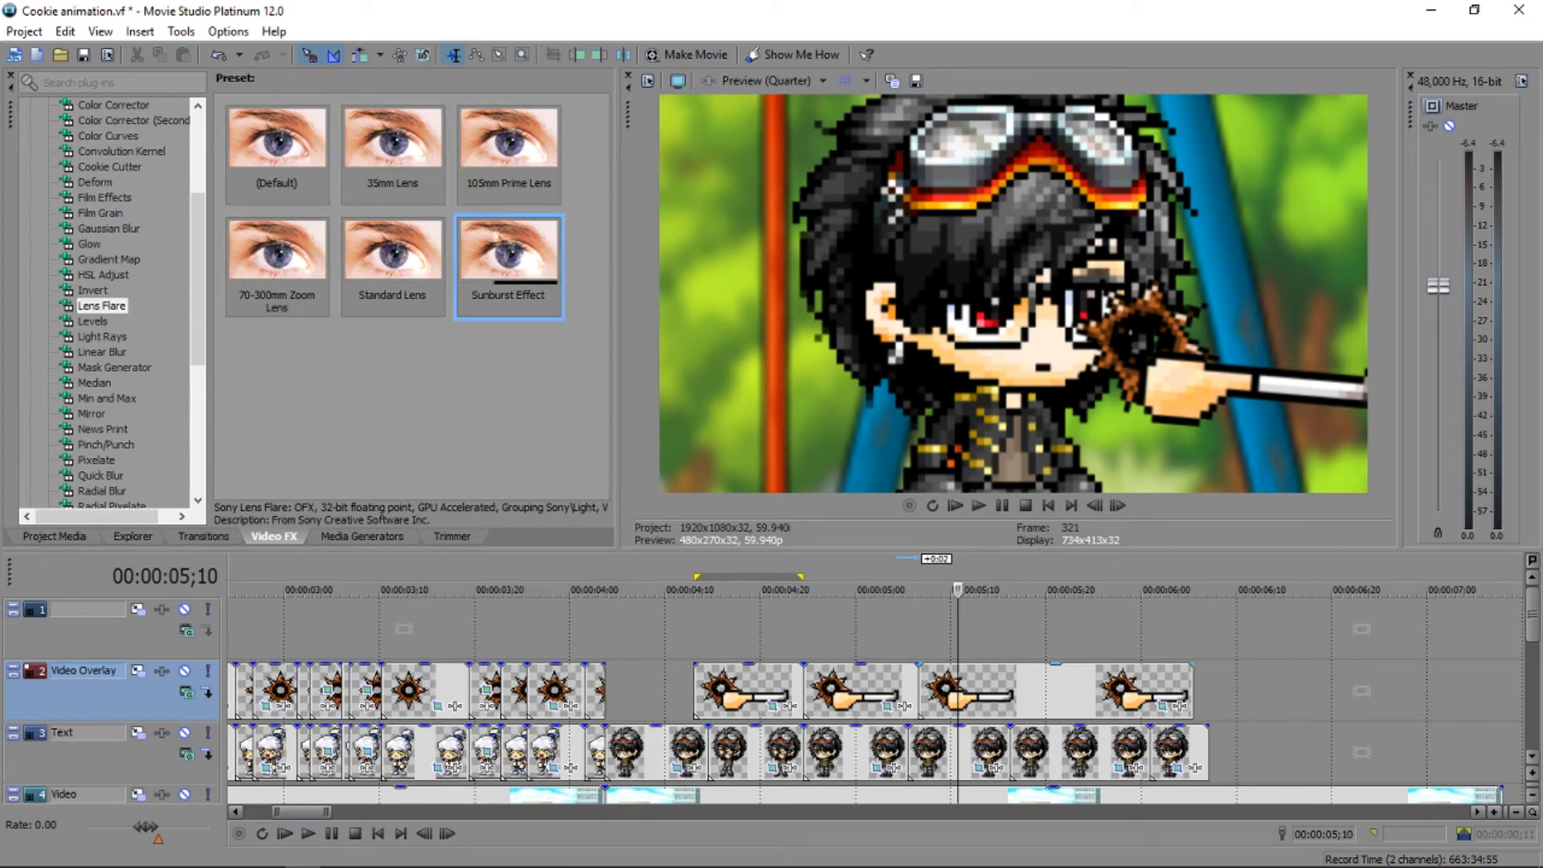
pyautogui.moveTo(509, 261); pyautogui.dragTo(992, 691)
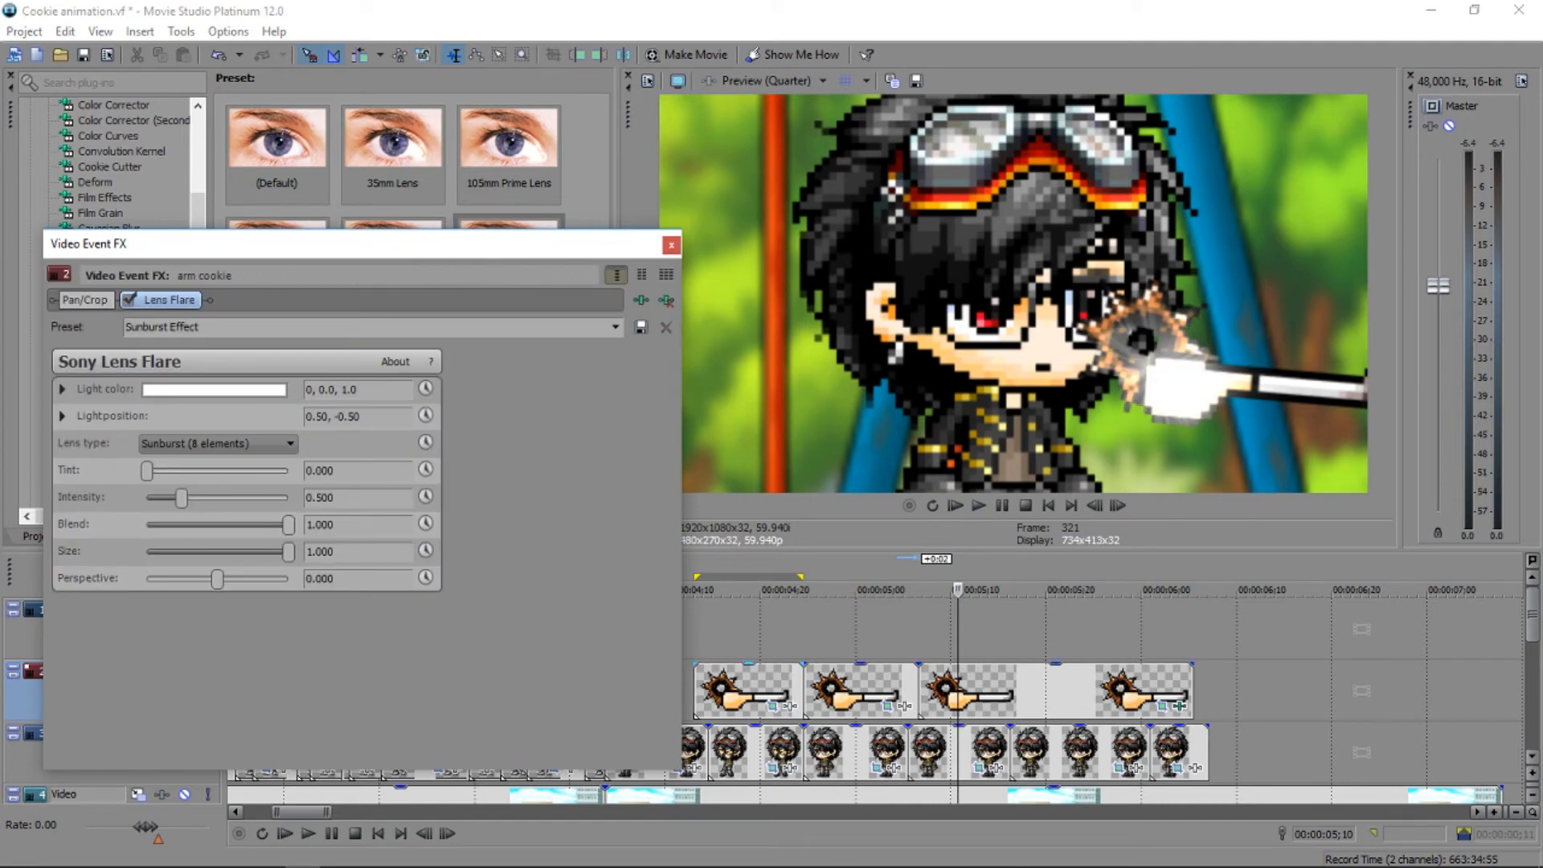
# Set the lens flare's light position to -1.00, 0.30 and its intensity to 0.082.
pyautogui.click(61, 416)
pyautogui.moveTo(273, 505); pyautogui.dragTo(207, 469)
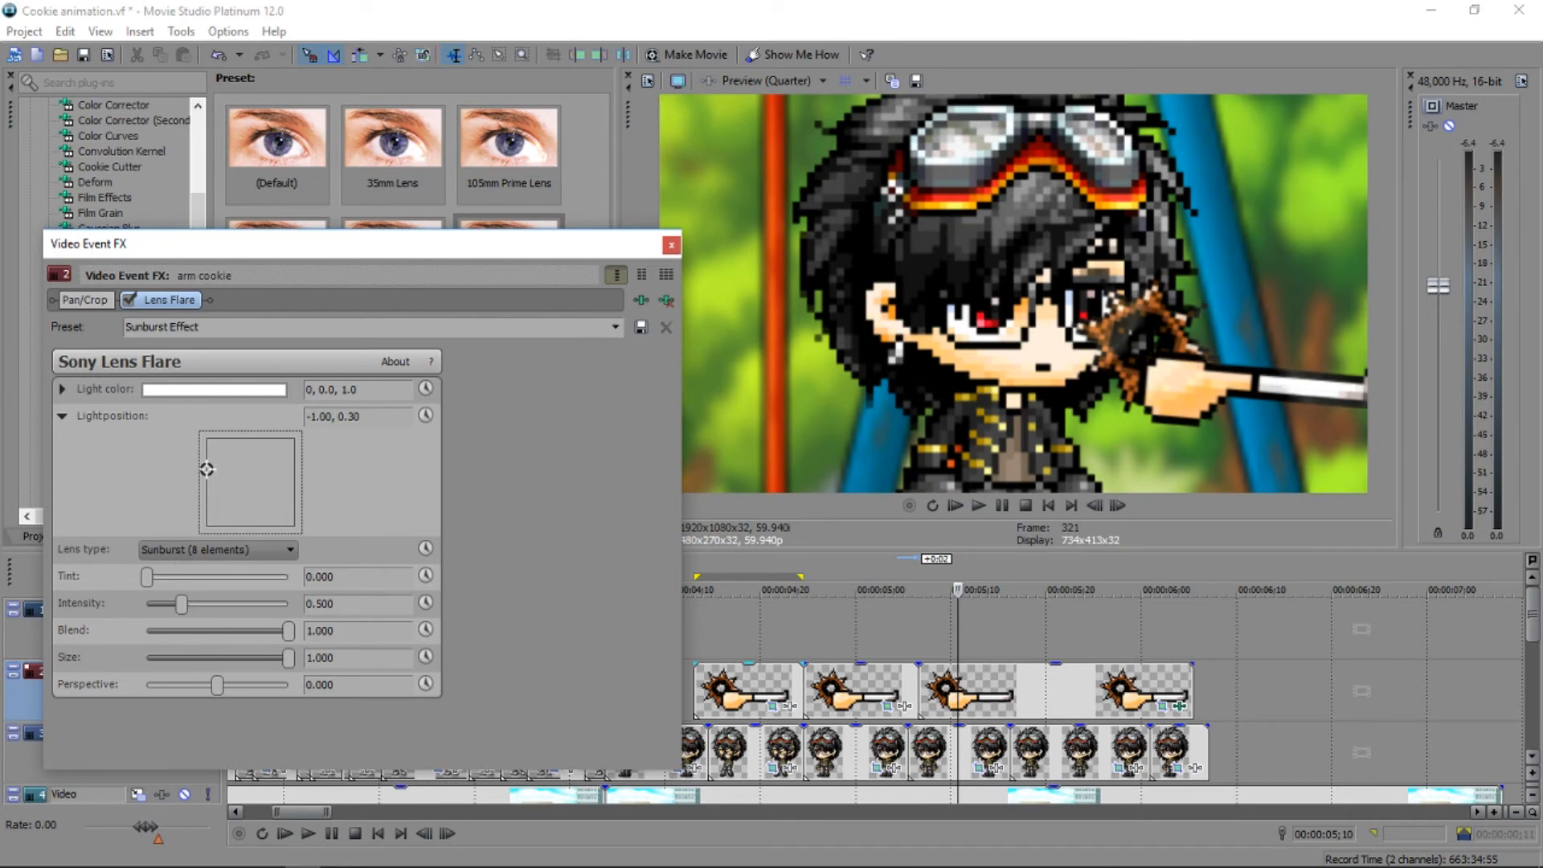
pyautogui.moveTo(182, 603); pyautogui.dragTo(159, 604)
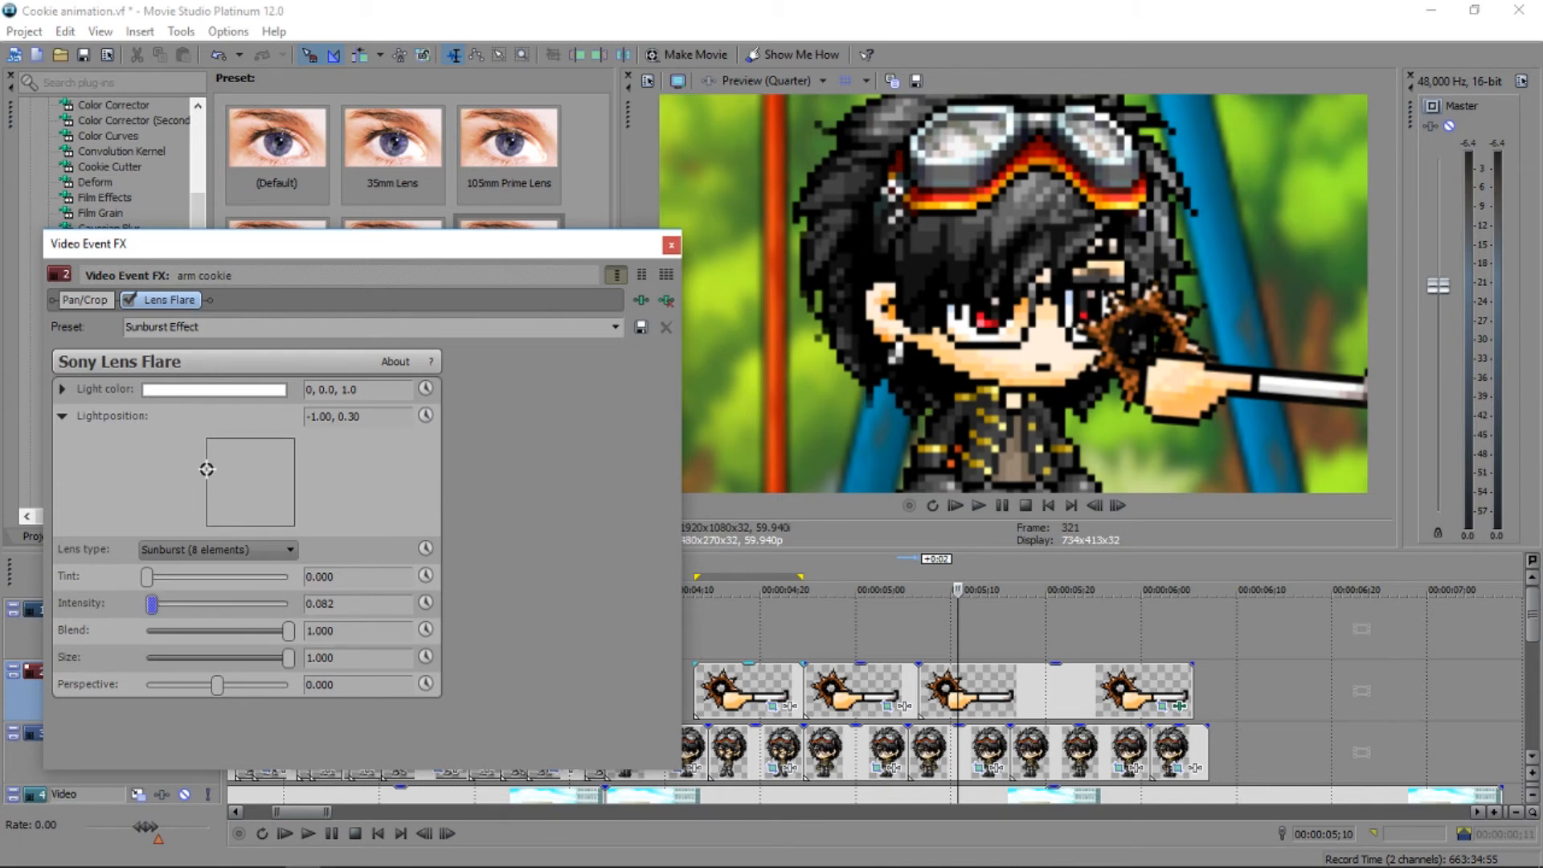
# Animate the light position with a keyframe of -0.87, -0.15 at 00:00:00;04, and raise the flare intensity to 0.639.
pyautogui.click(425, 416)
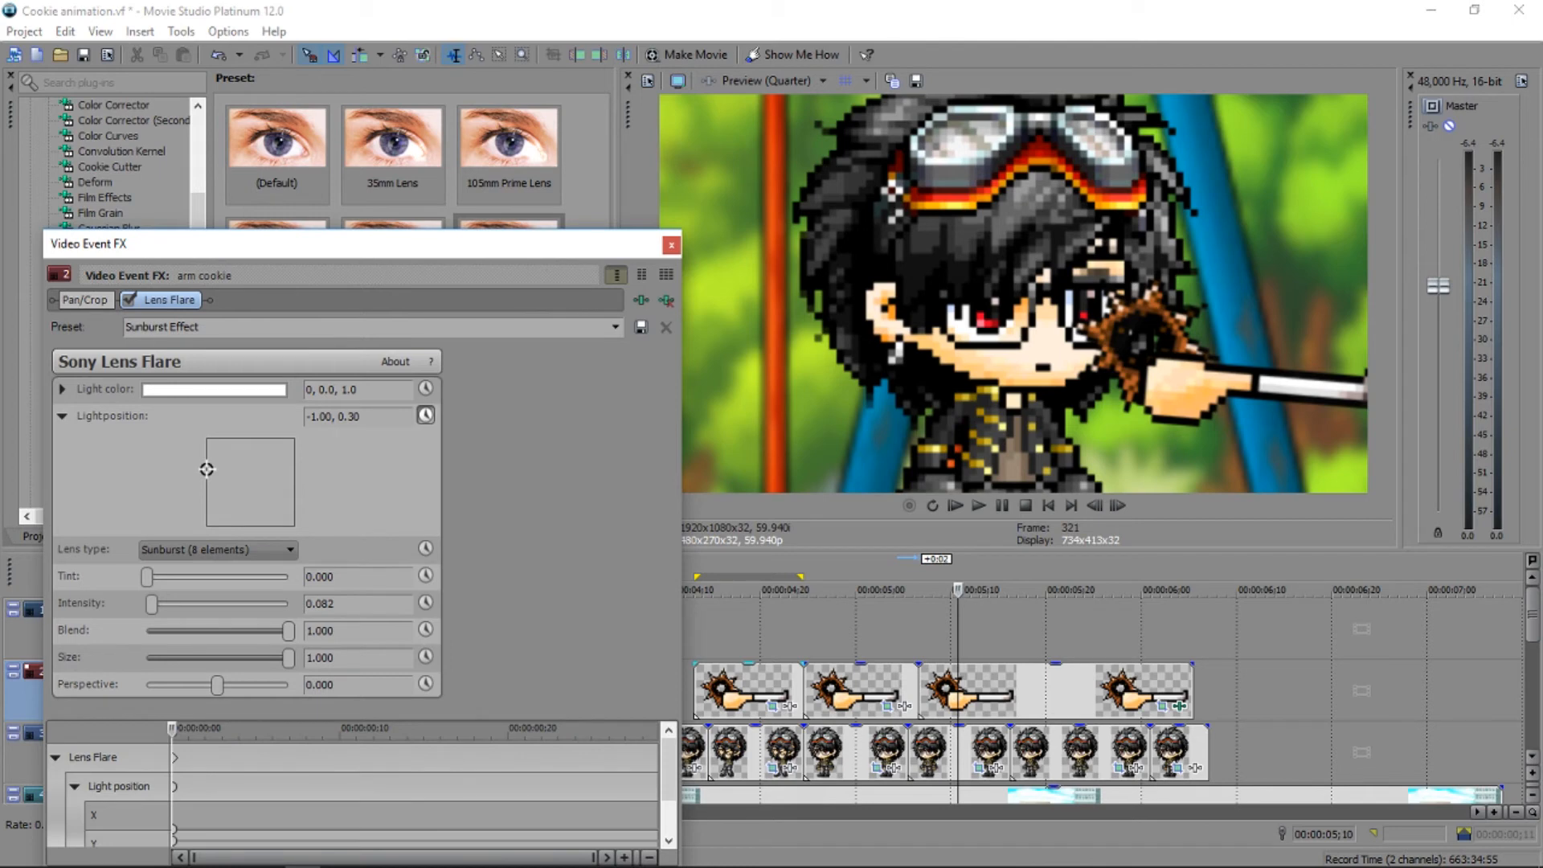
pyautogui.click(344, 787)
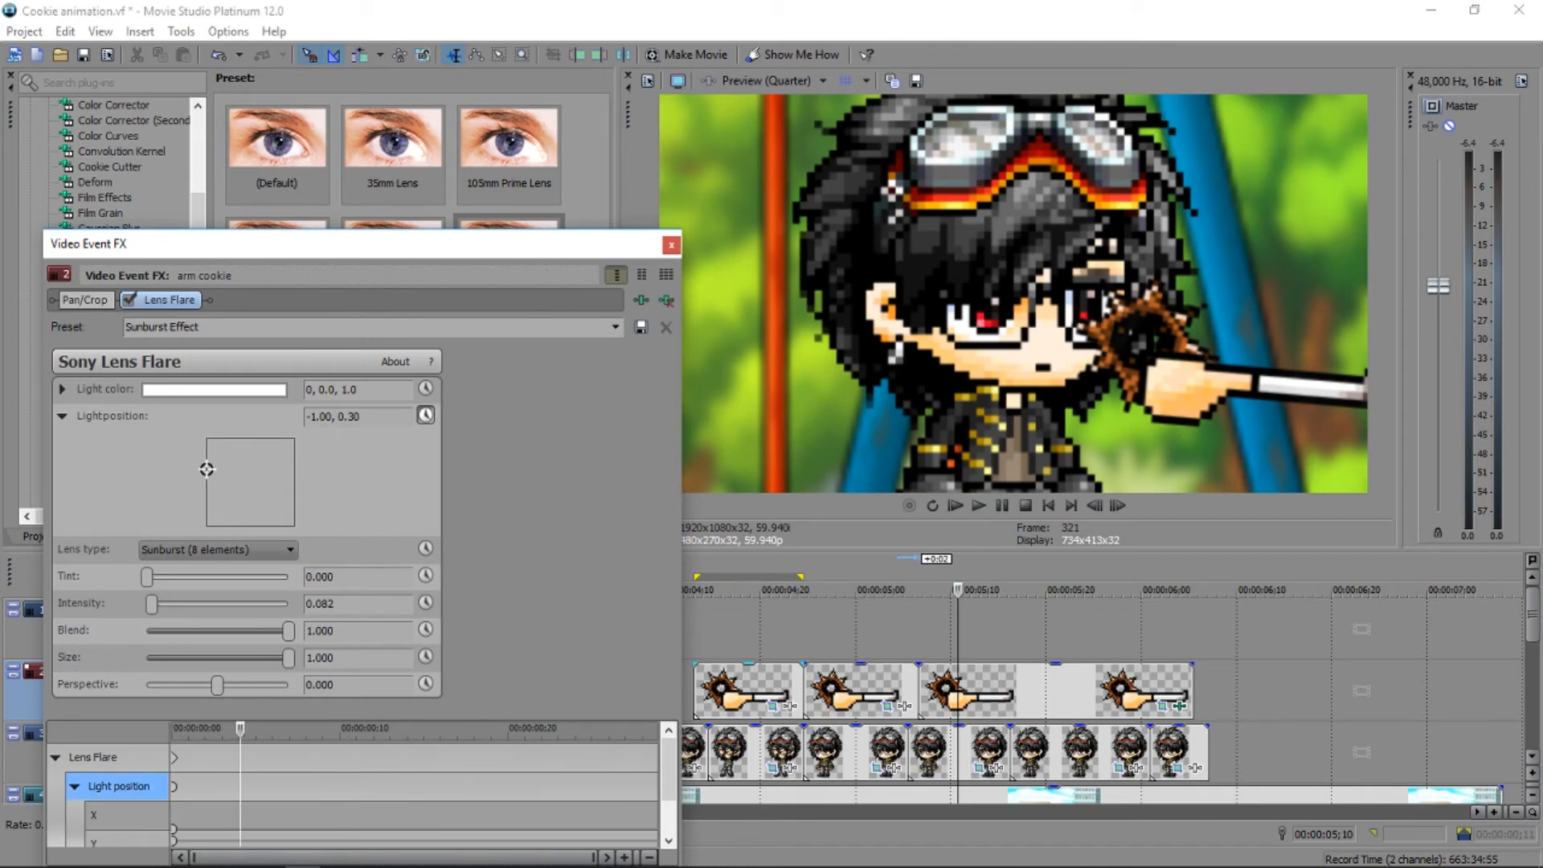
pyautogui.moveTo(152, 604); pyautogui.dragTo(191, 604)
pyautogui.moveTo(207, 469)
pyautogui.mouseDown()
pyautogui.moveTo(245, 457)
pyautogui.moveTo(213, 489)
pyautogui.mouseUp()
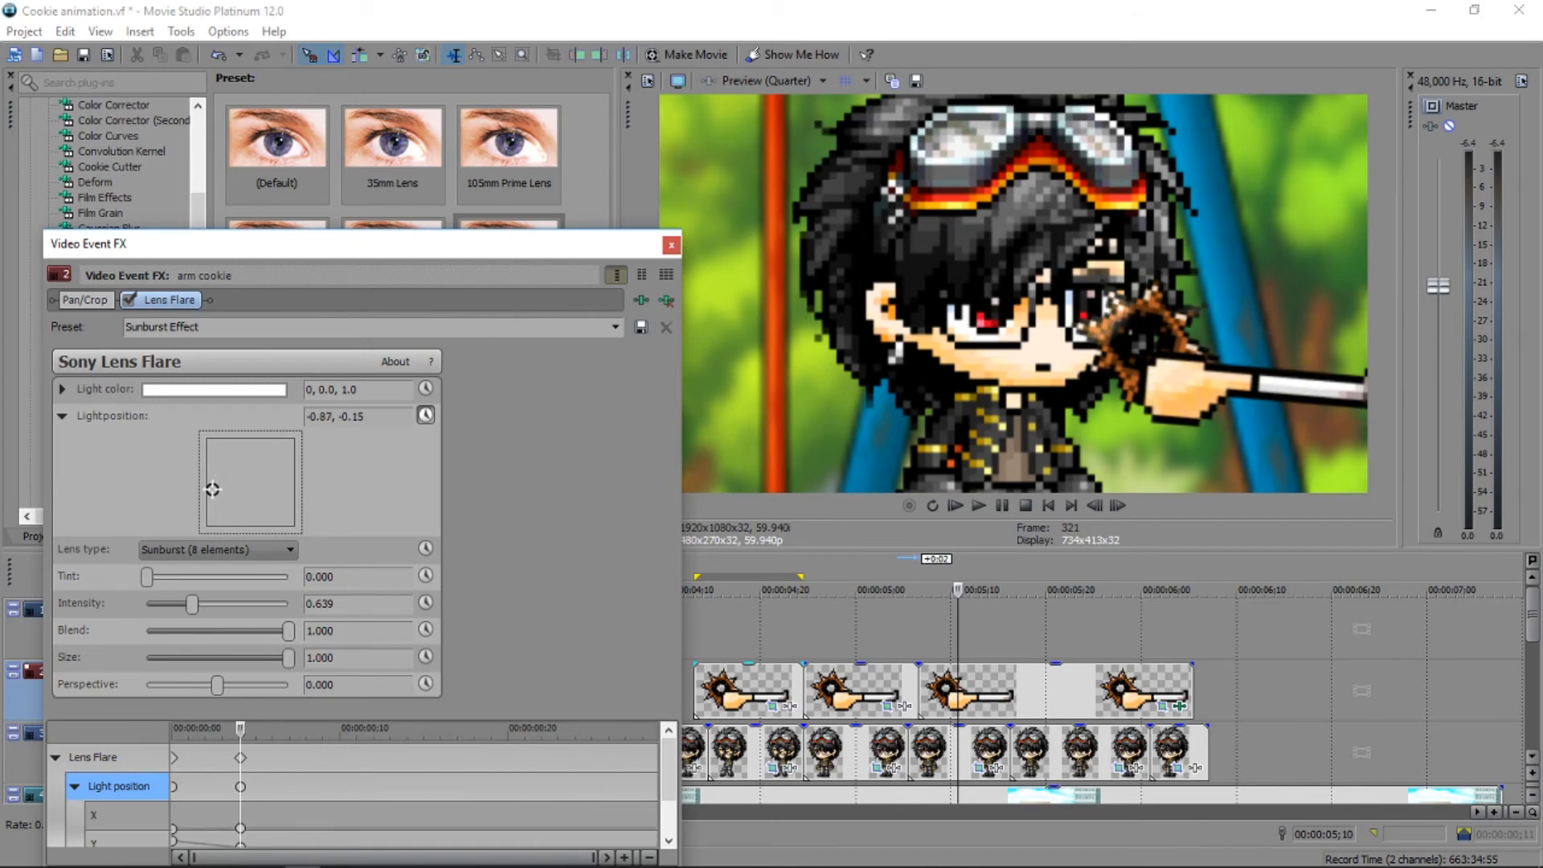
# Try a flare intensity of 0.000 at about 00:00:00;07 in the effect timeline and play back the arm cookie section.
pyautogui.click(300, 757)
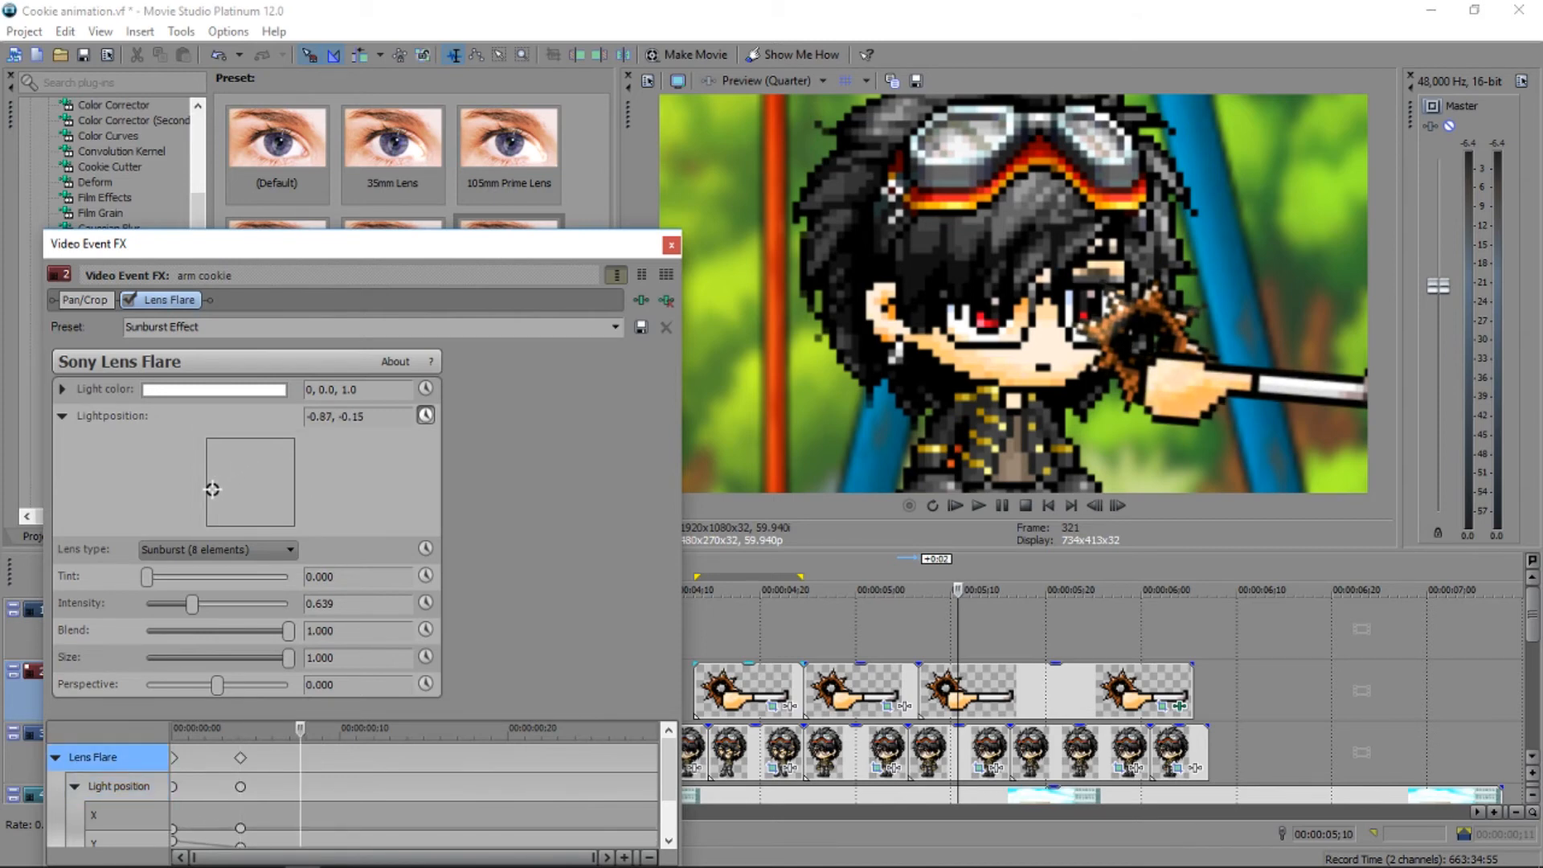
pyautogui.moveTo(192, 602); pyautogui.dragTo(147, 603)
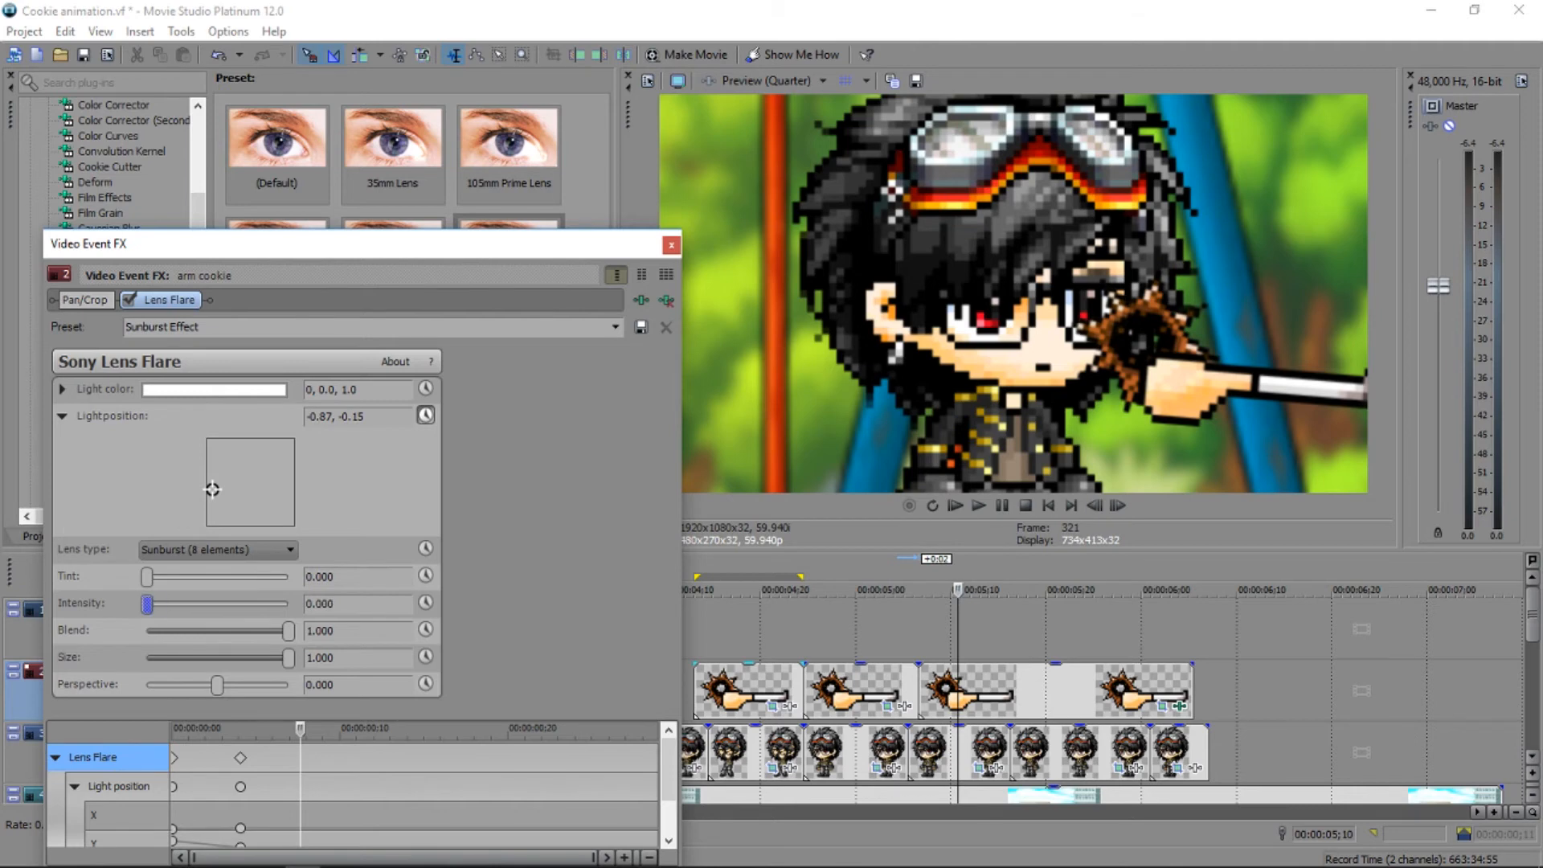
pyautogui.click(866, 691)
pyautogui.press('space')
pyautogui.press('Return')
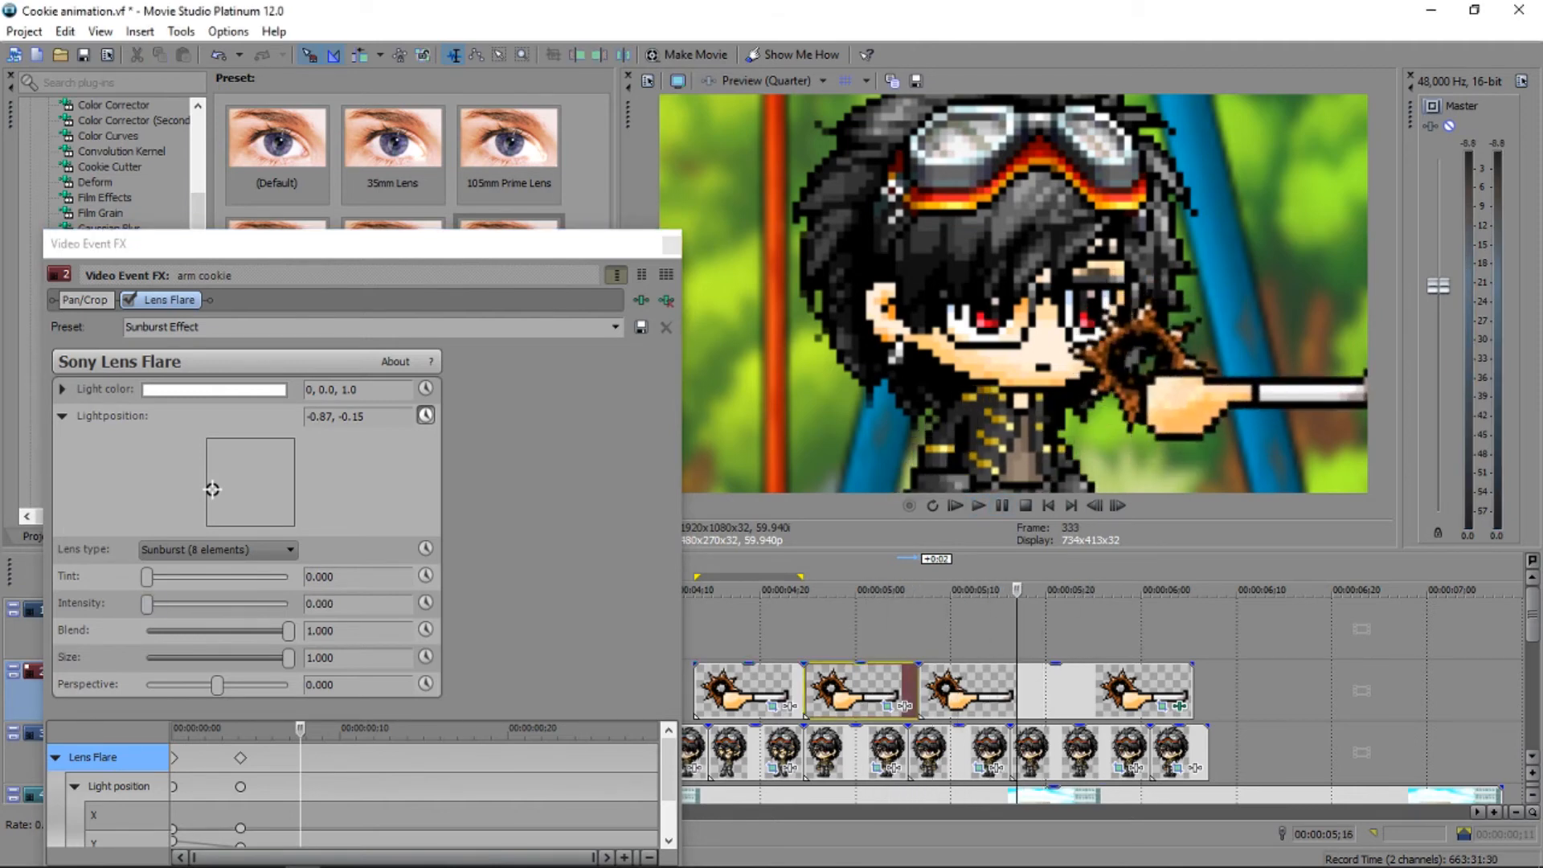
# Change the light position keyframe at 00:00:00;04 to 0.13, 0.48, with the flare intensity at 0.354.
pyautogui.click(943, 691)
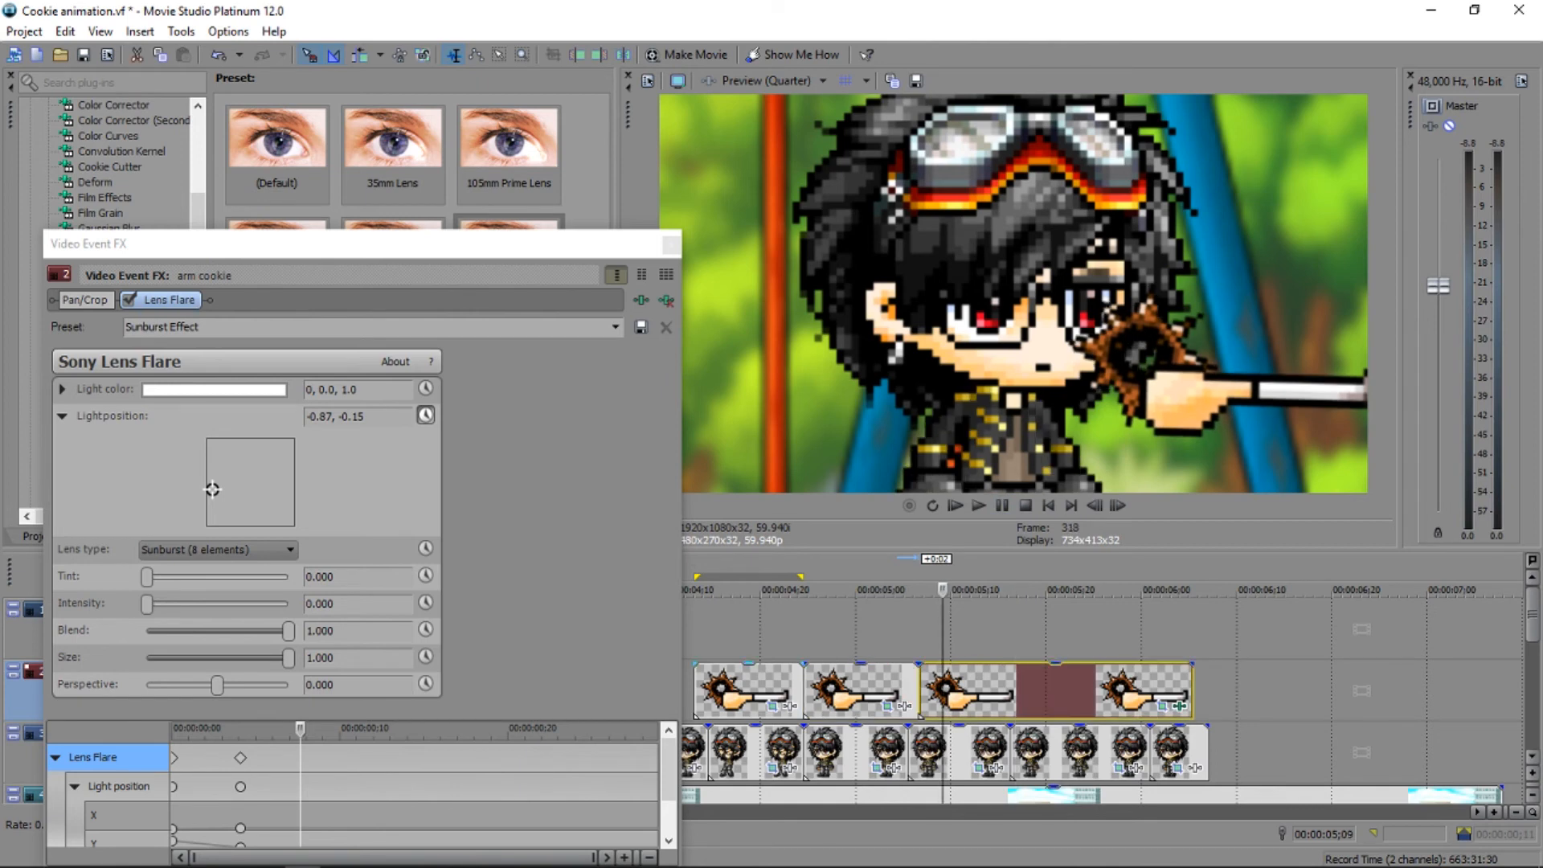
pyautogui.click(241, 757)
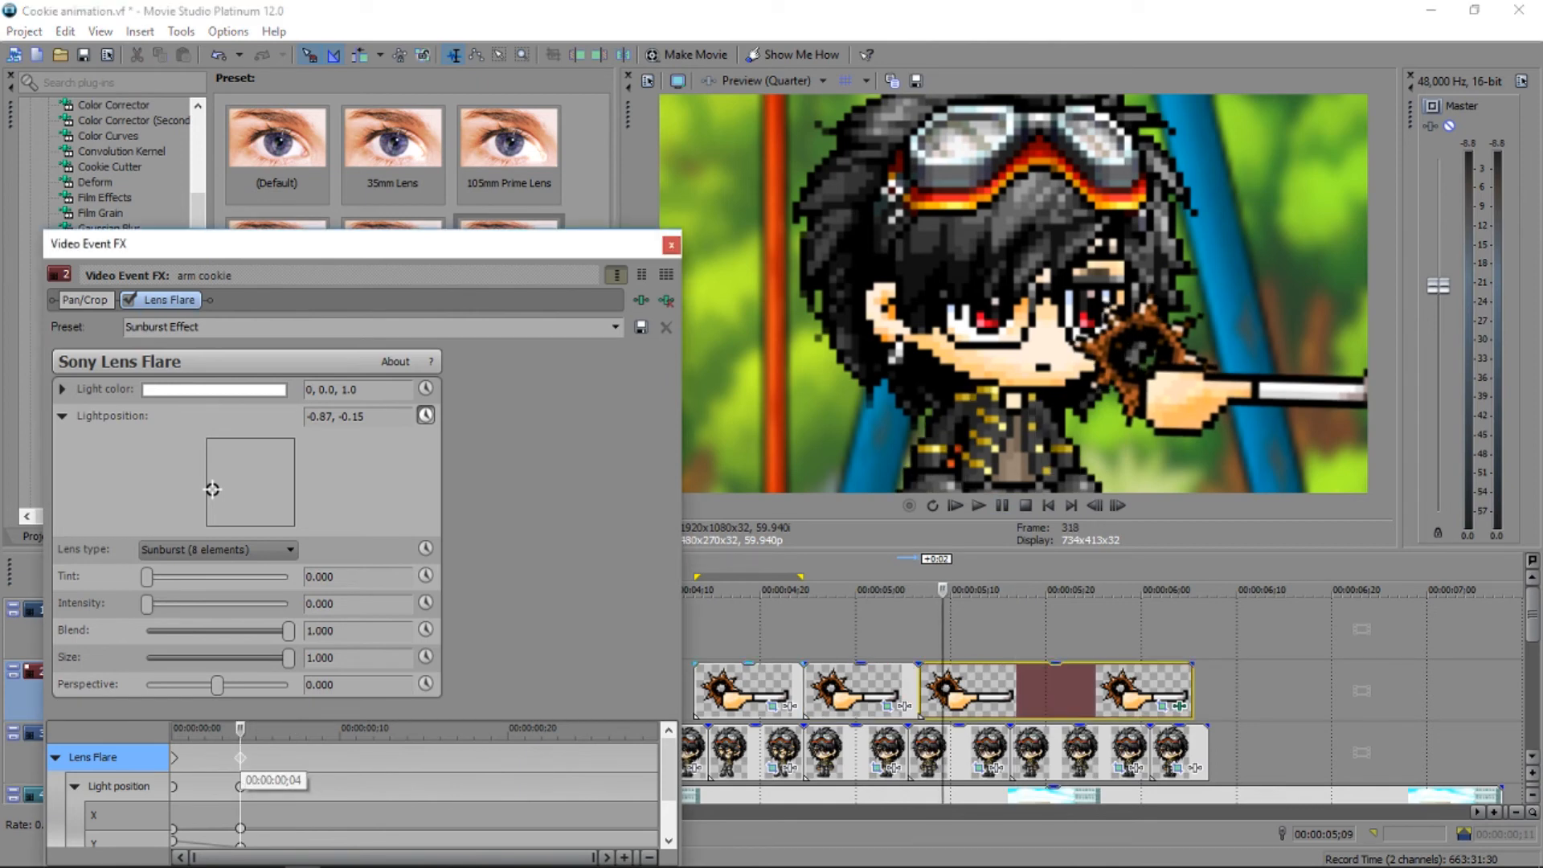
pyautogui.moveTo(146, 603); pyautogui.dragTo(168, 603)
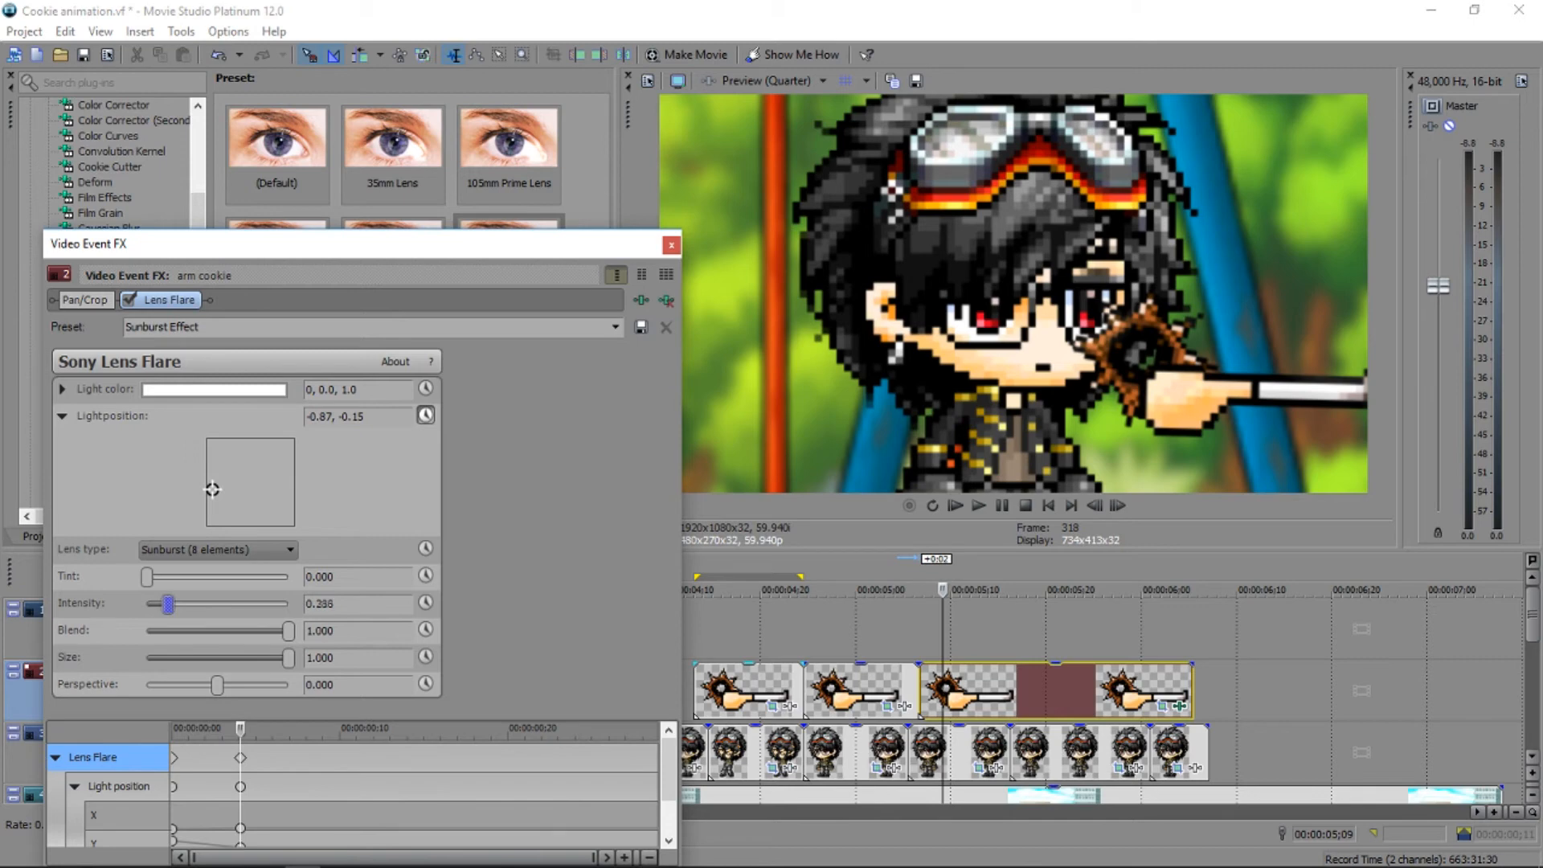
pyautogui.moveTo(212, 490); pyautogui.dragTo(255, 461)
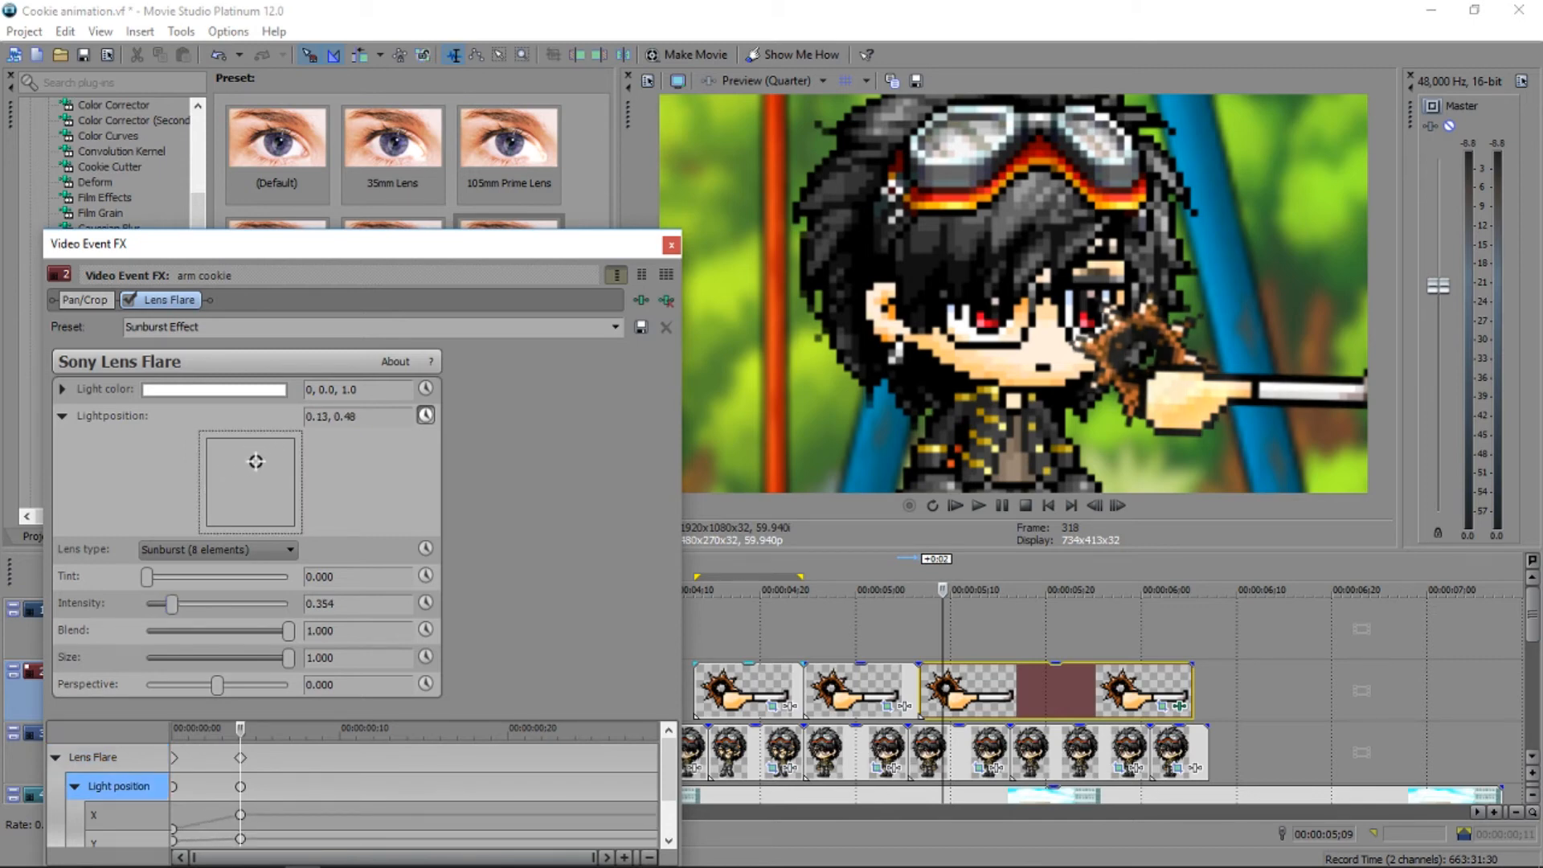
# Try lowering the flare intensity to 0.000 past the light position keyframe again, and play back from the start of the last arm cookie event.
pyautogui.click(294, 757)
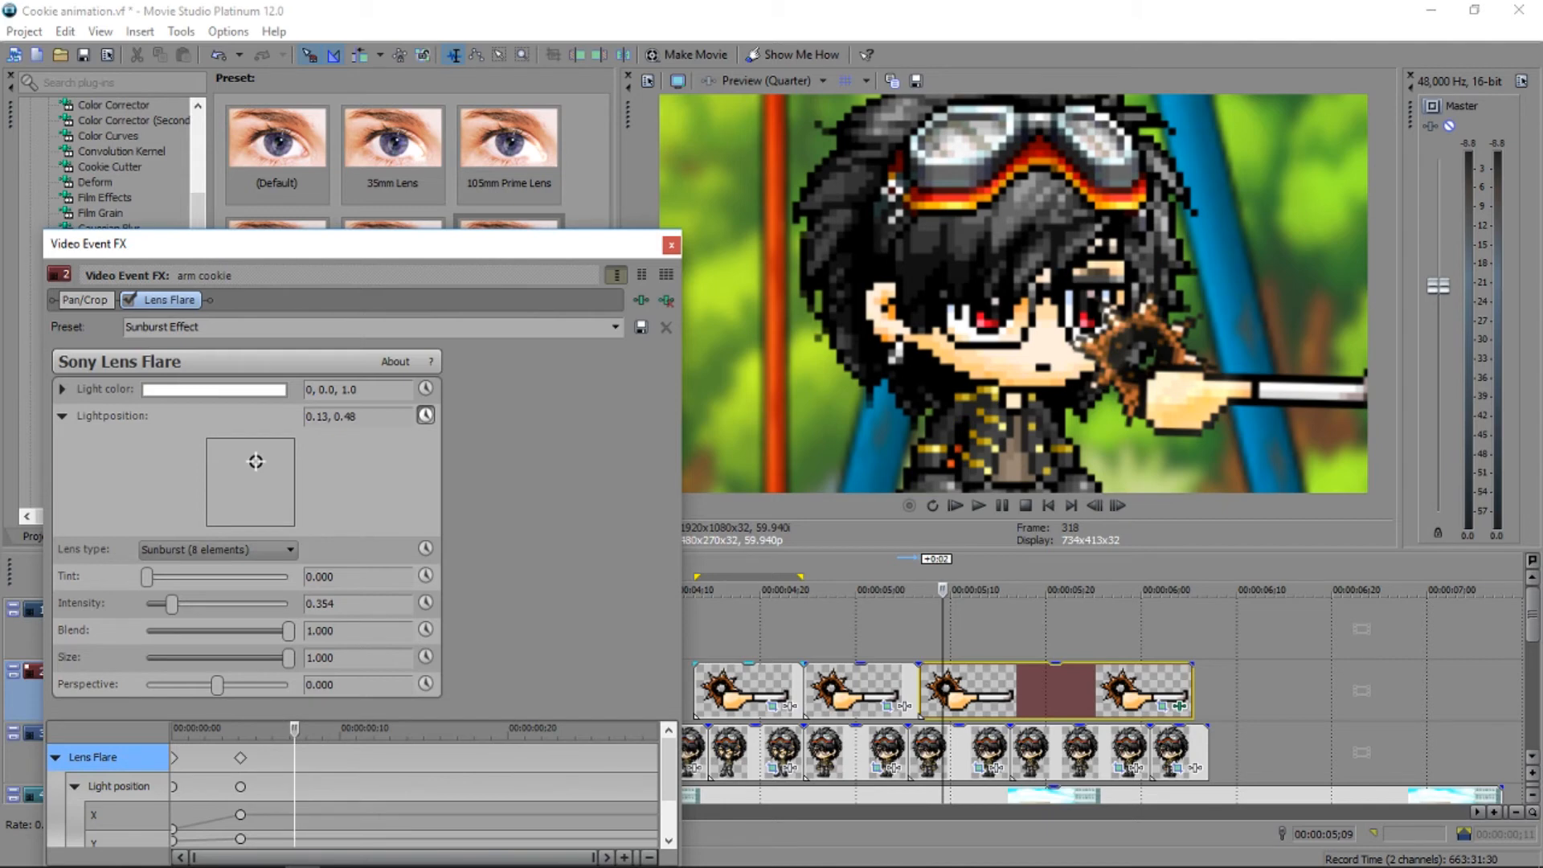
pyautogui.moveTo(171, 604); pyautogui.dragTo(147, 604)
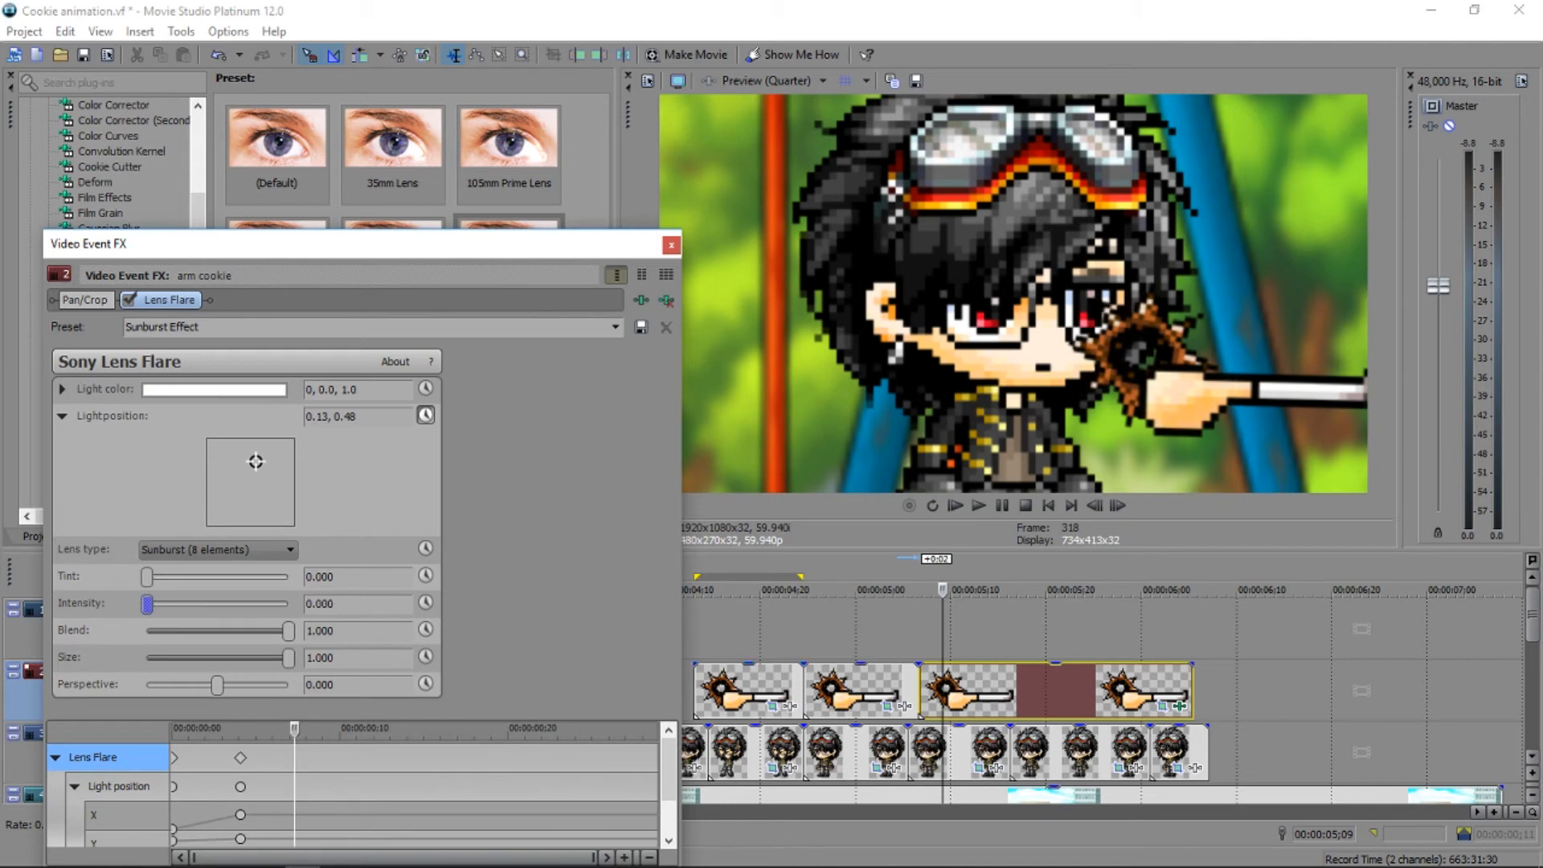
pyautogui.click(918, 691)
pyautogui.press('space')
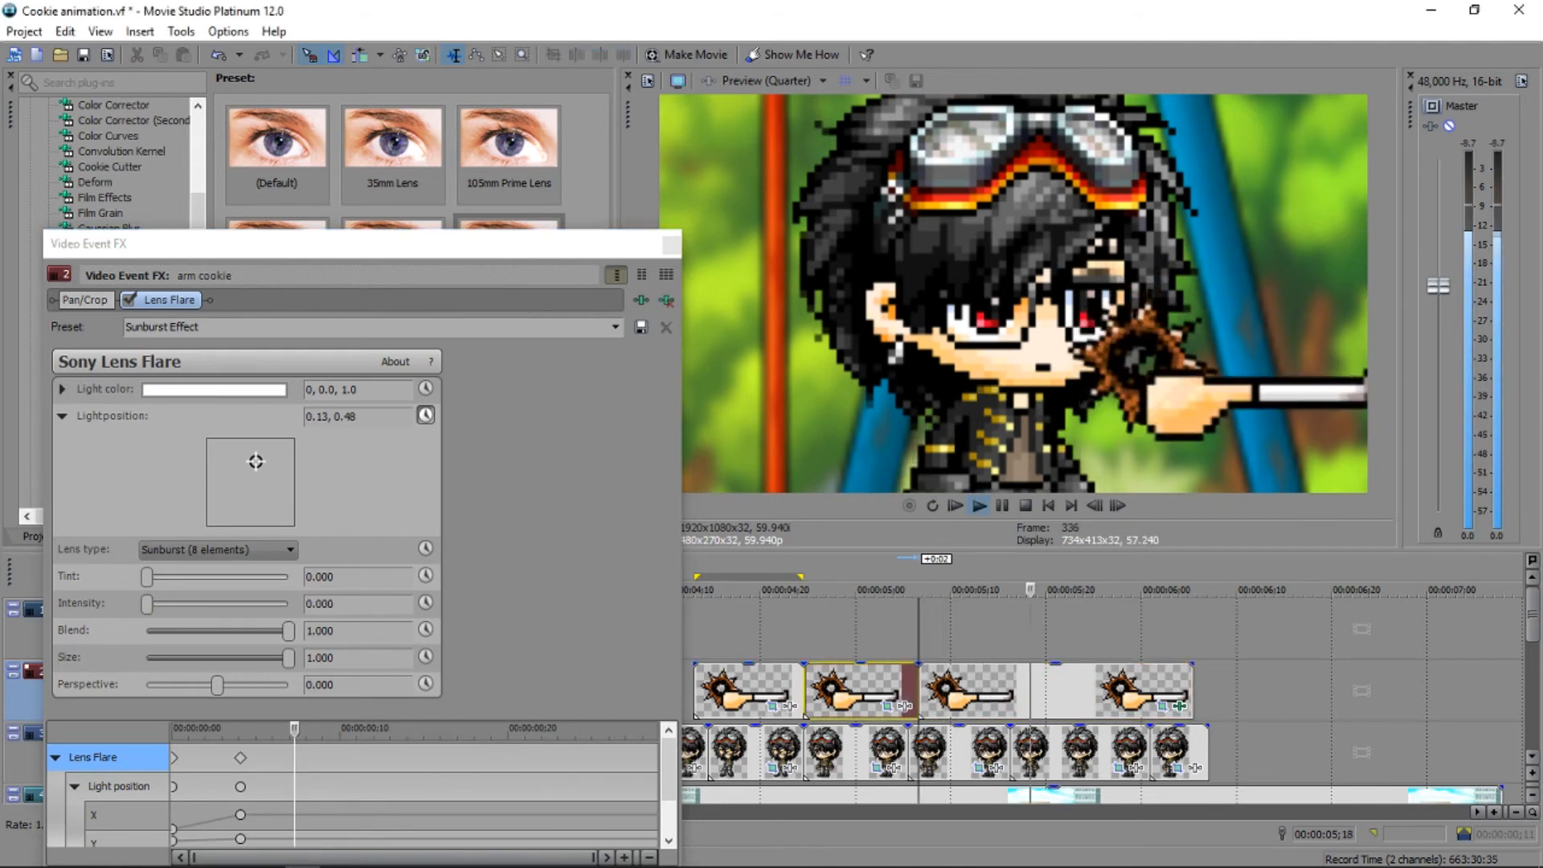
pyautogui.press('Return')
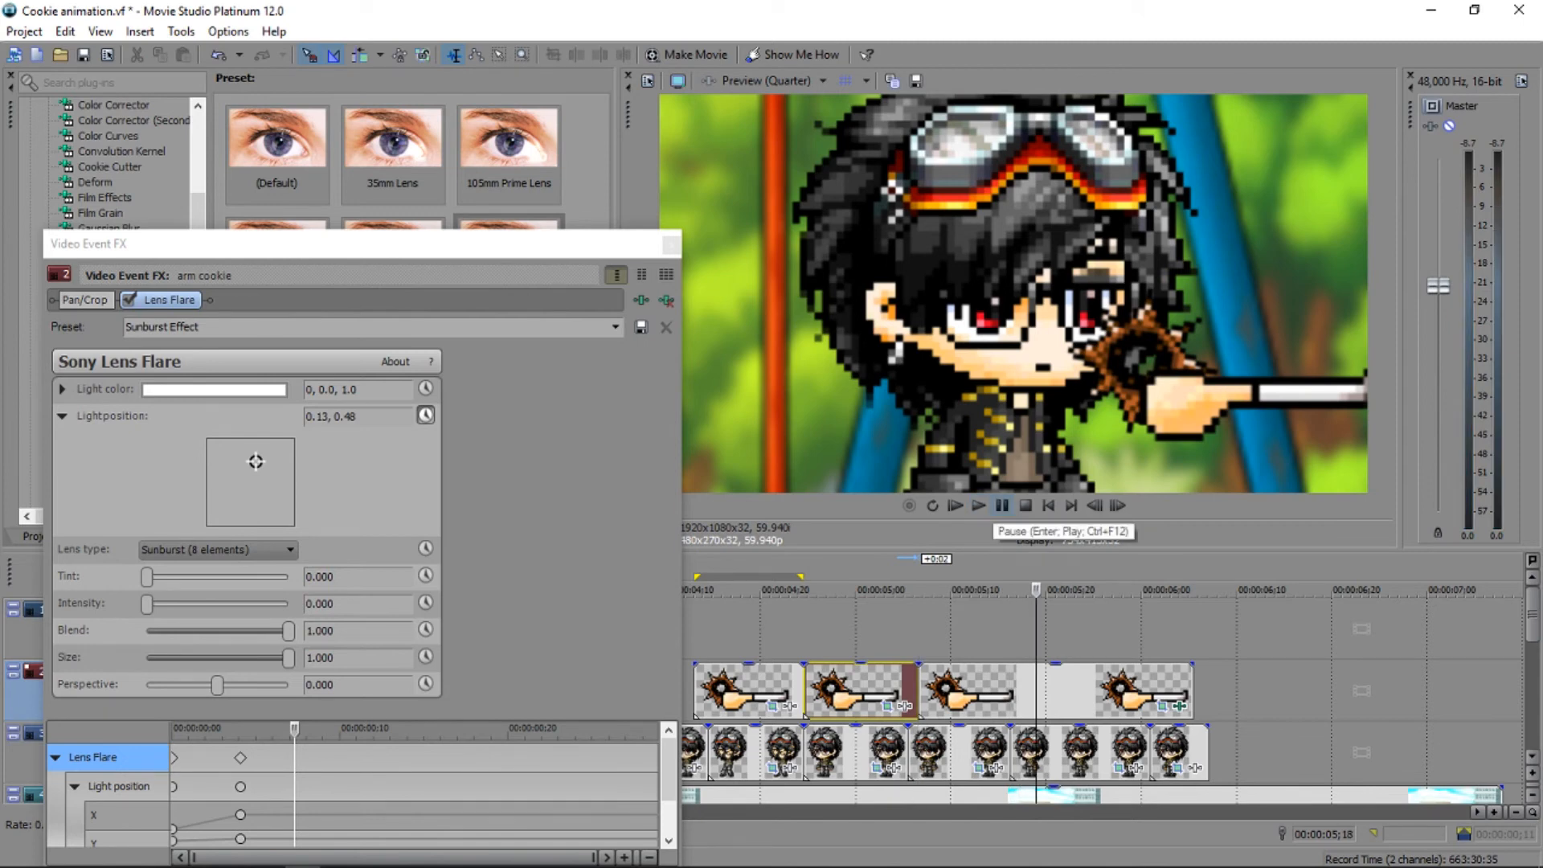
# Spread the light position keyframes to about 00:00:00;13 and 00:00:00;24, and enable intensity animation with a value of 0.898.
pyautogui.moveTo(241, 758); pyautogui.dragTo(346, 757)
pyautogui.click(479, 758)
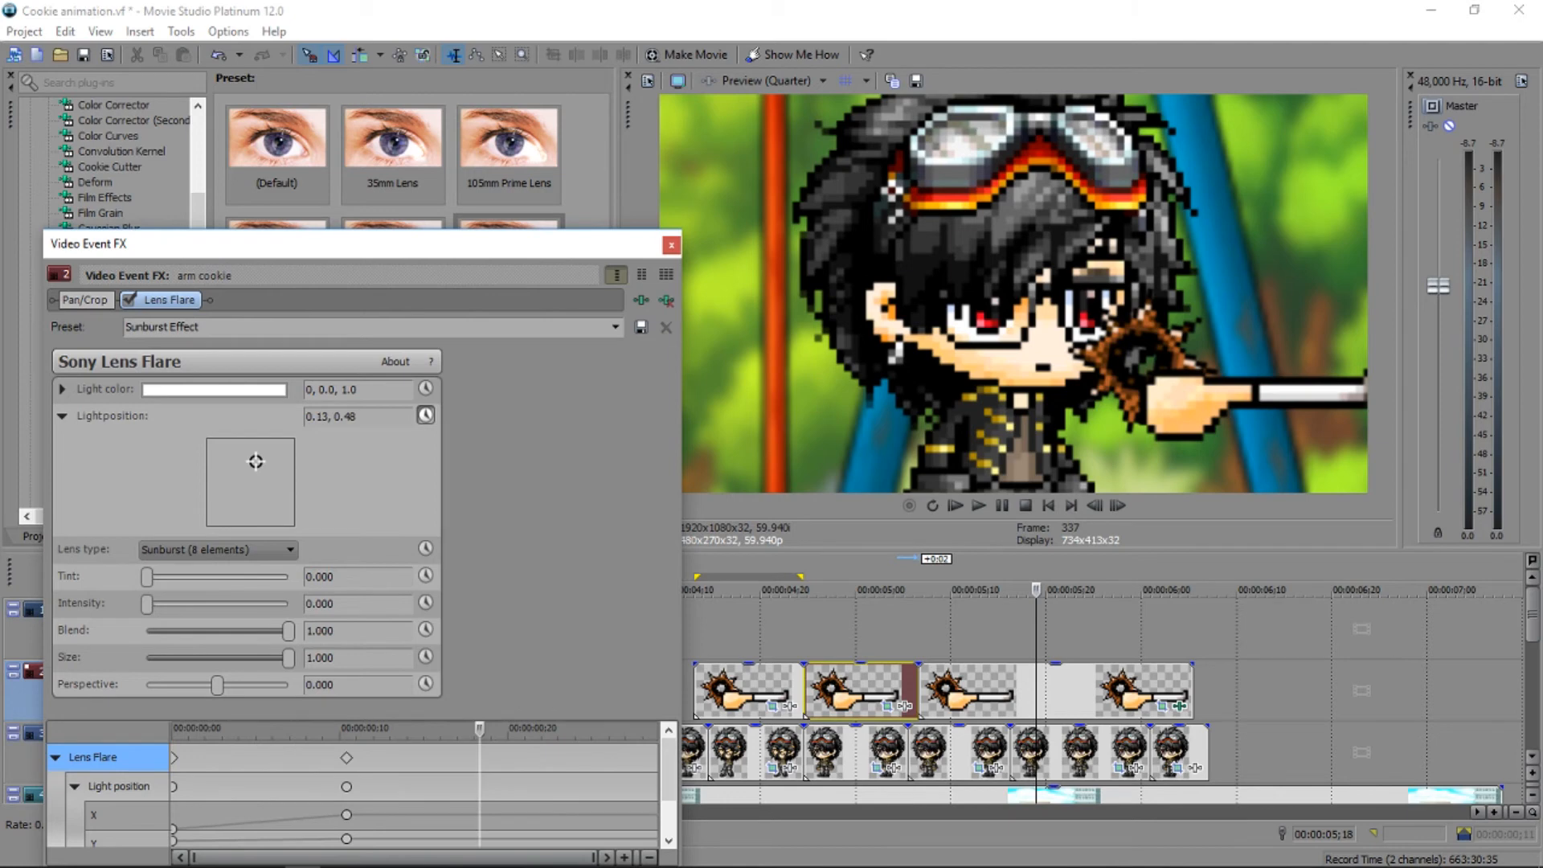
pyautogui.moveTo(668, 760); pyautogui.dragTo(669, 807)
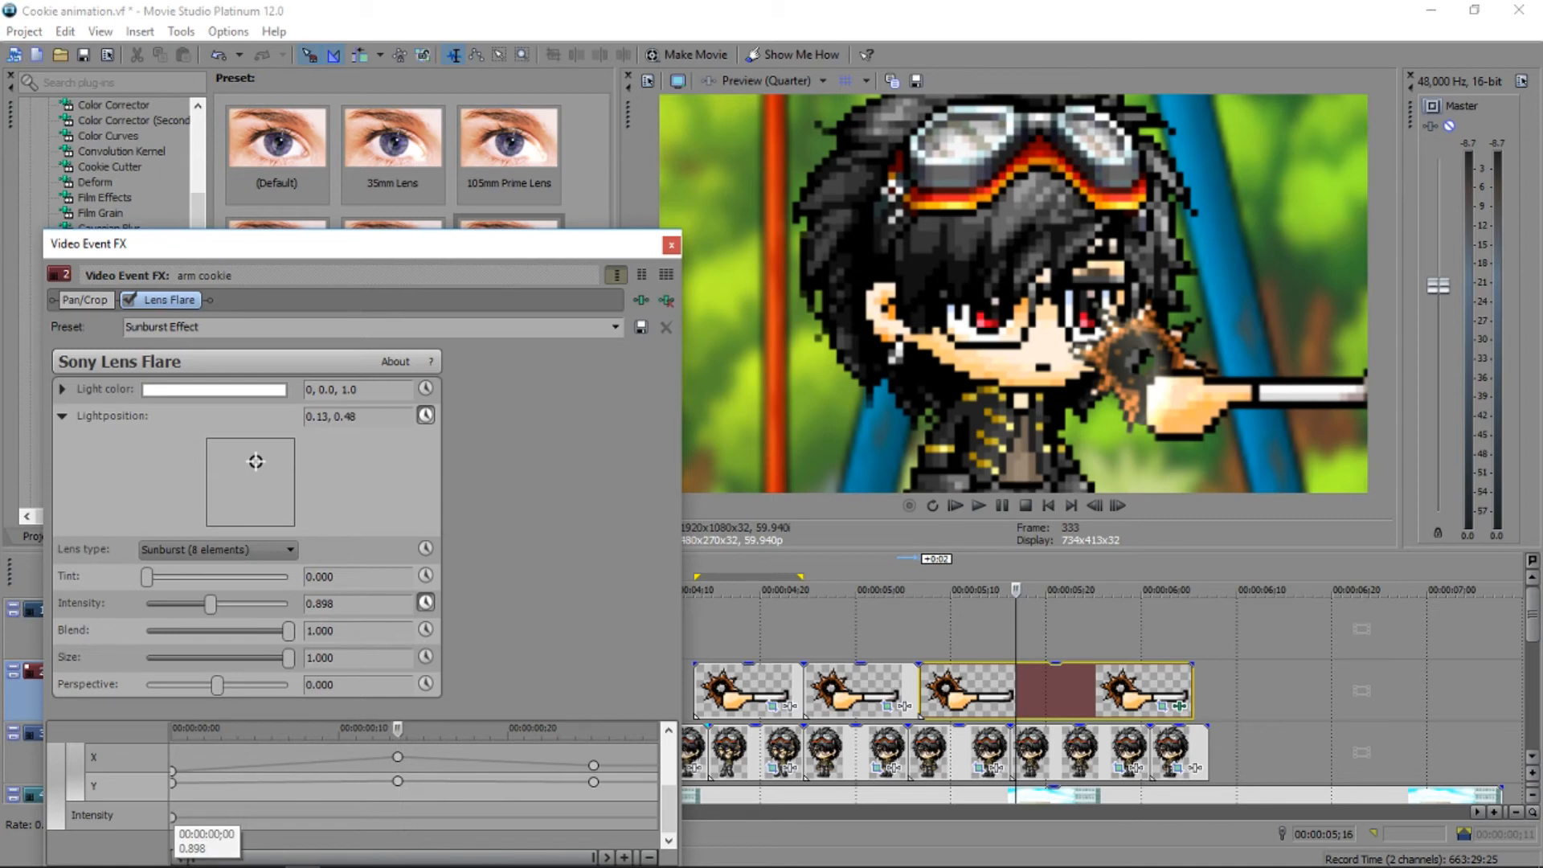
# Keyframe the flare intensity at 0.000 at the start, 1.184 at 00:00:00;13 and 0.000 at the last light position keyframe.
pyautogui.click(173, 817)
pyautogui.moveTo(173, 817); pyautogui.dragTo(173, 828)
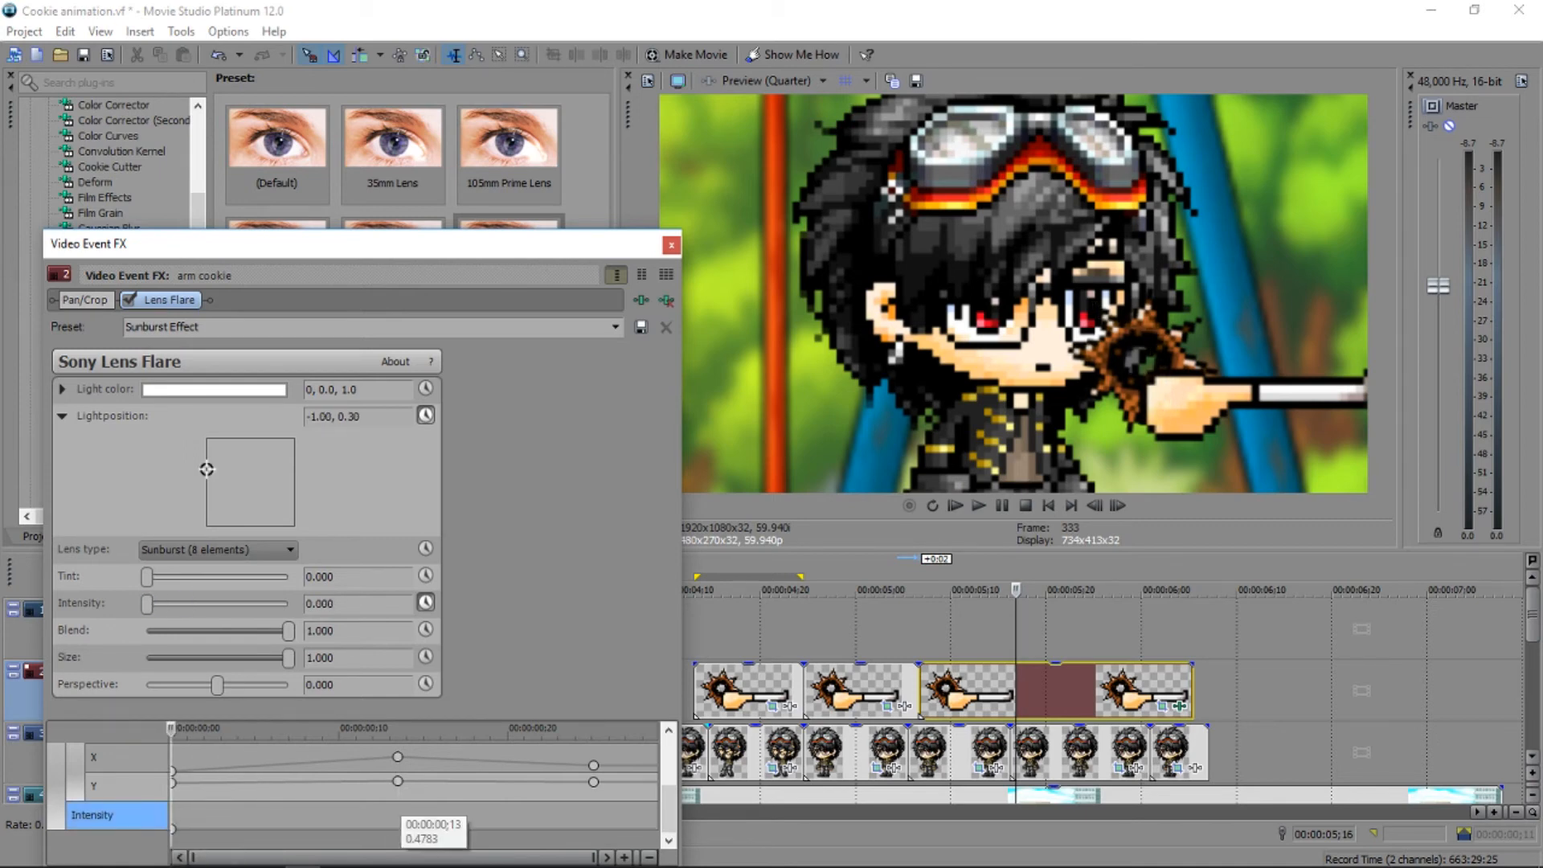
pyautogui.click(396, 815)
pyautogui.moveTo(147, 603); pyautogui.dragTo(230, 603)
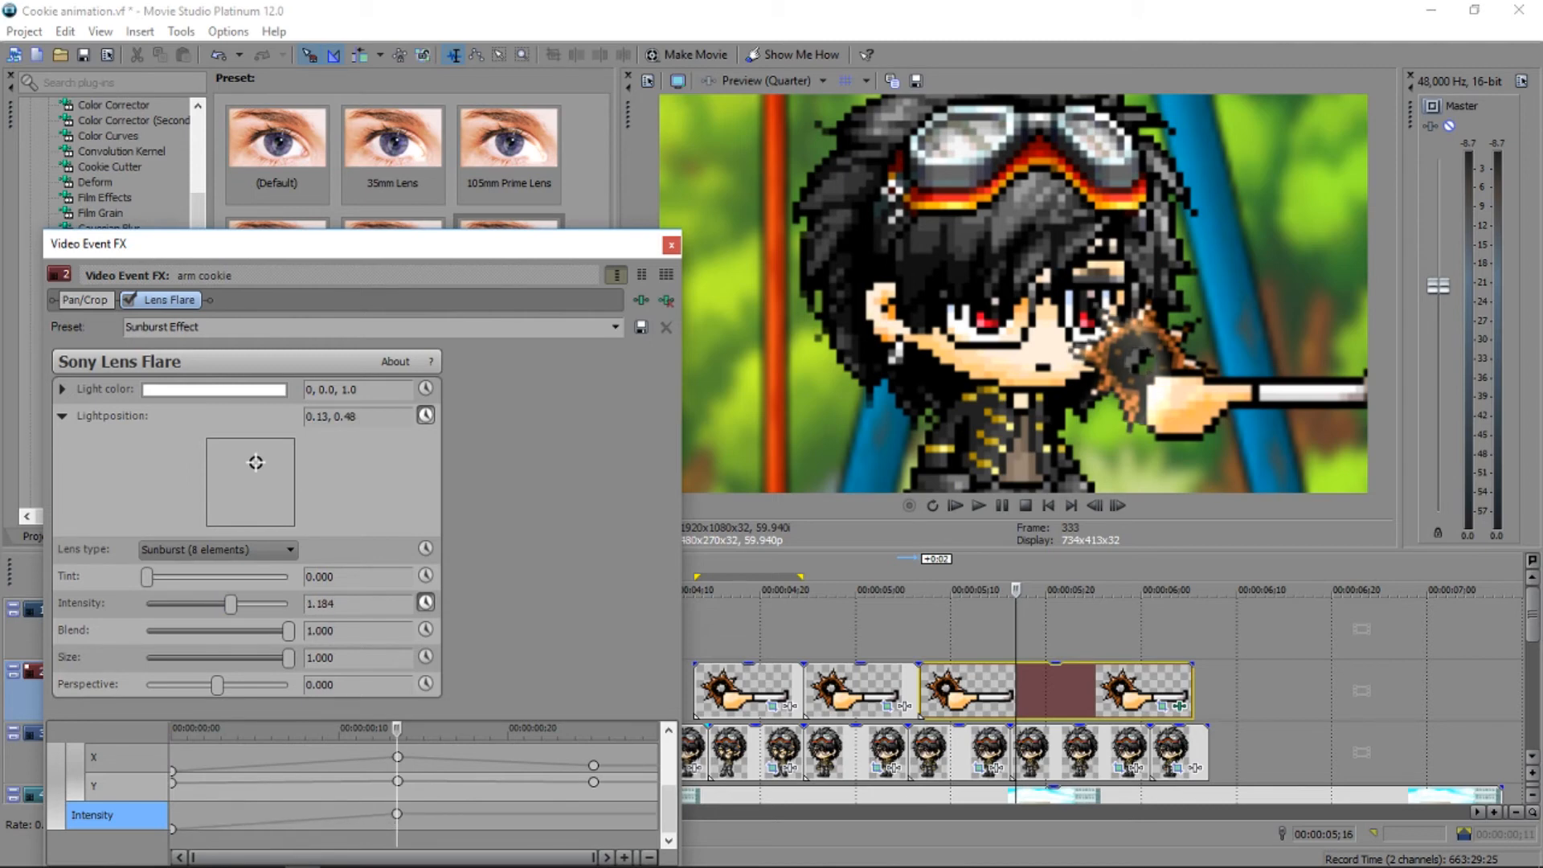
pyautogui.click(592, 765)
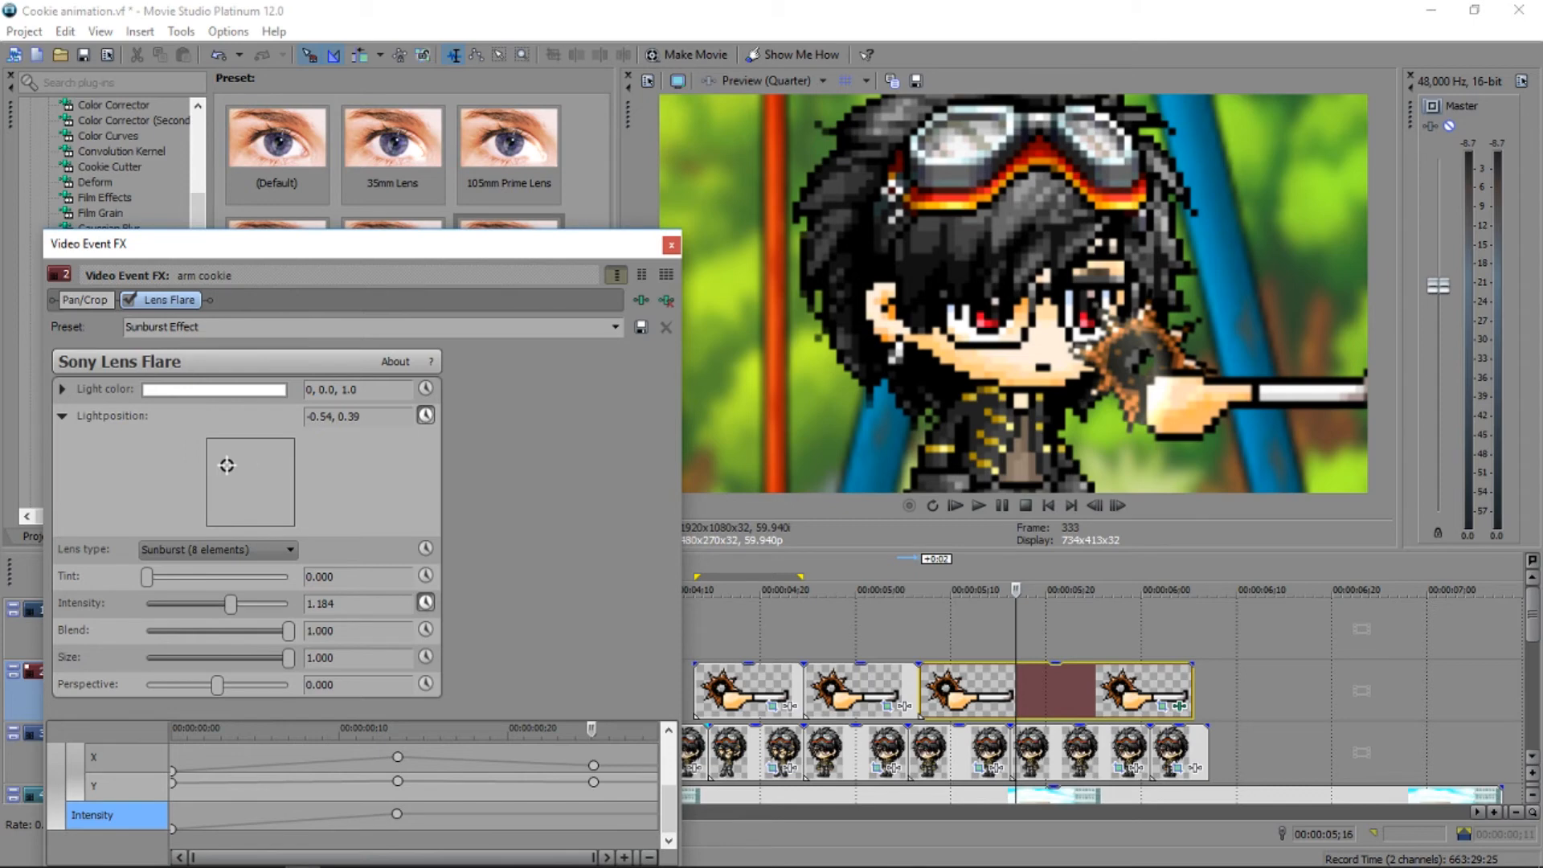
pyautogui.moveTo(231, 603); pyautogui.dragTo(146, 603)
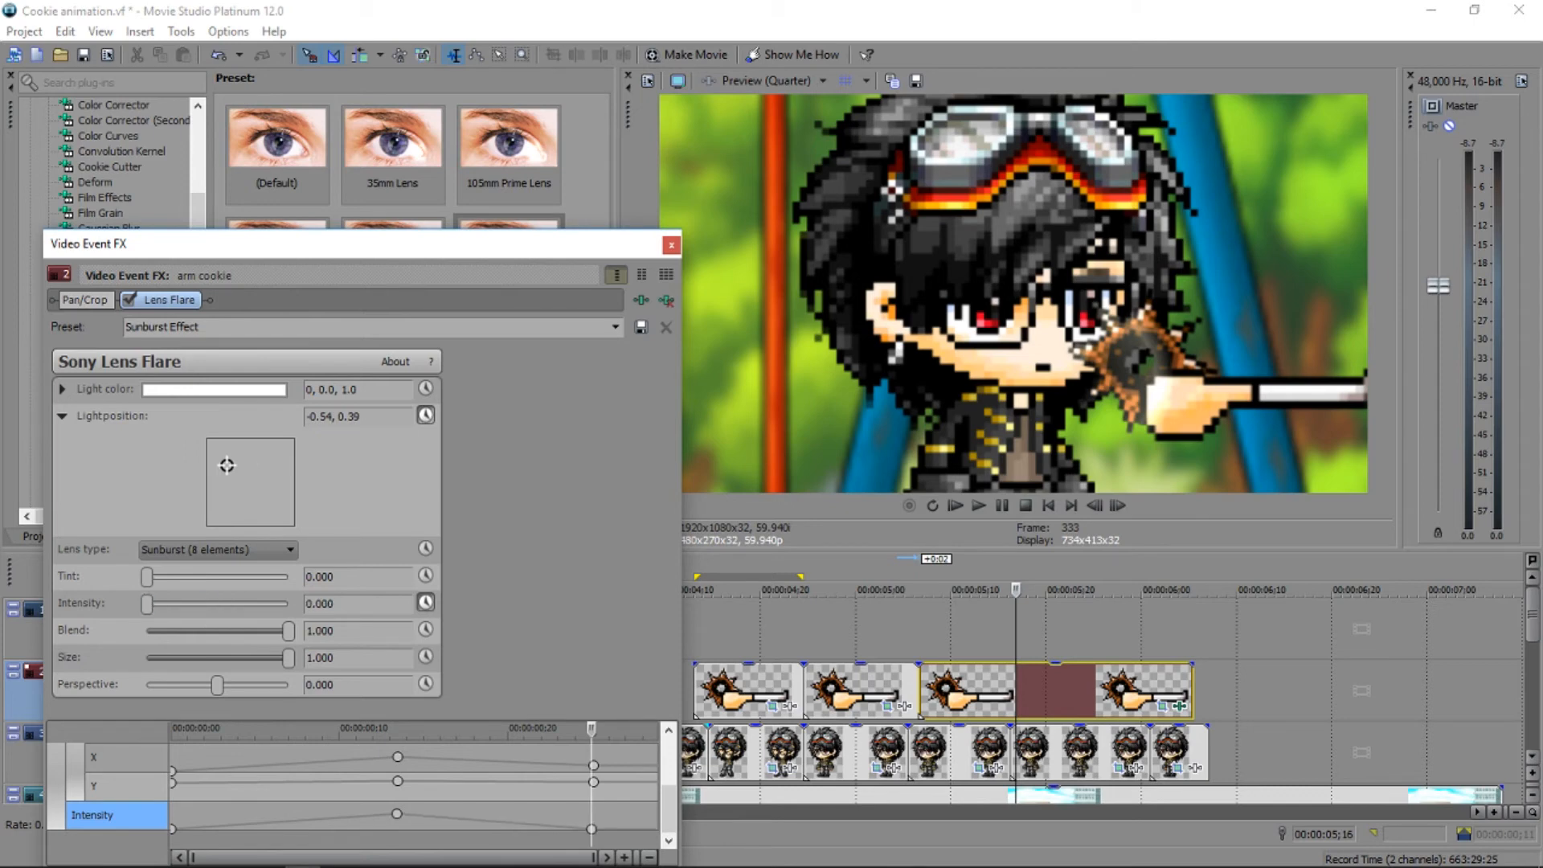
# Play back the last arm cookie event with the animated flare from about 00:00:05;08.
pyautogui.click(932, 585)
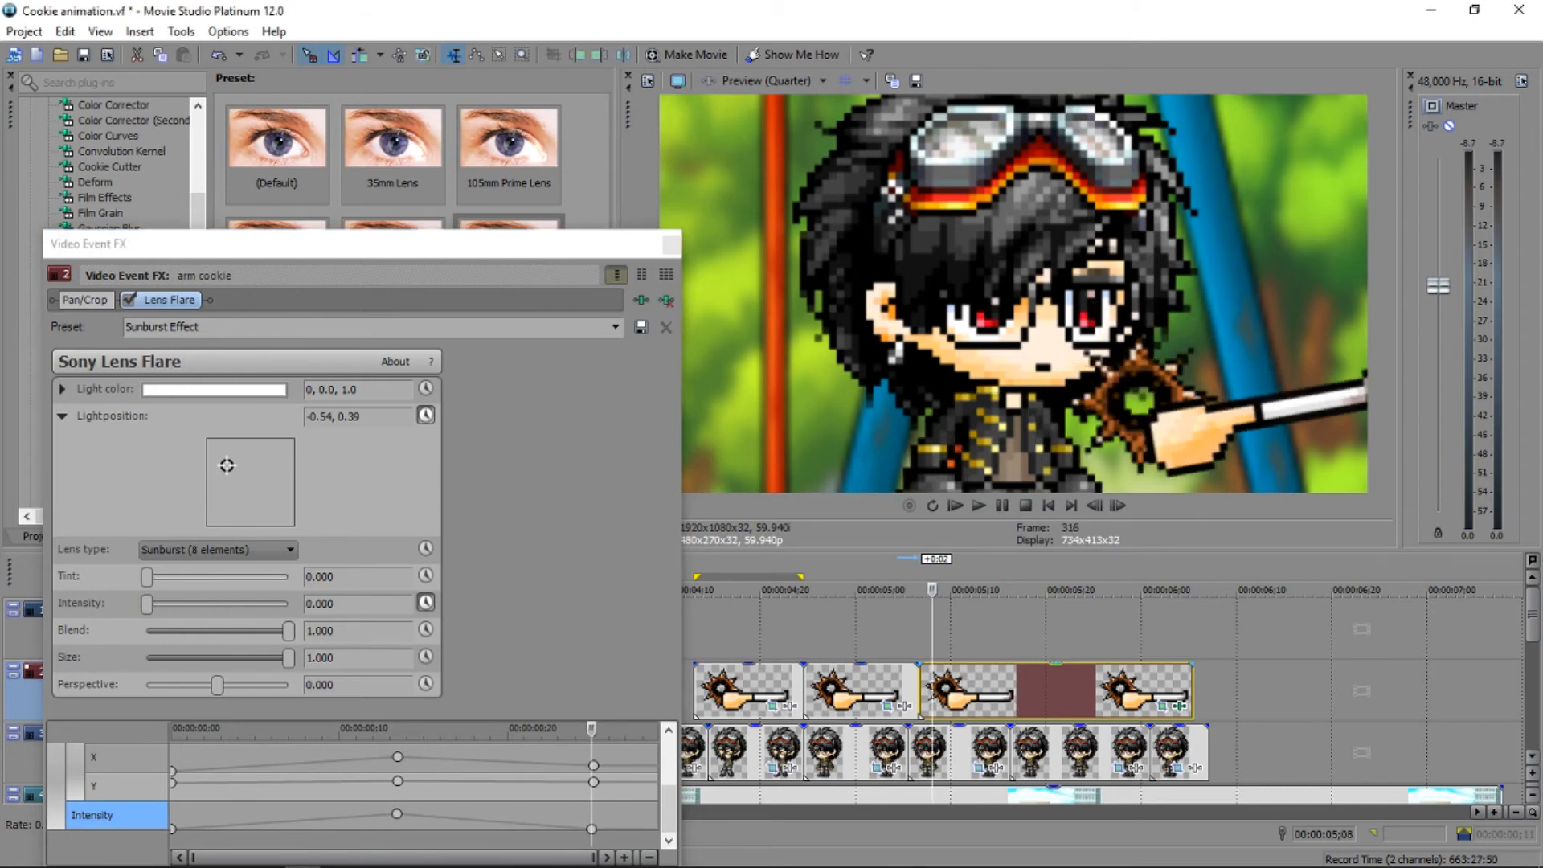
pyautogui.press('space')
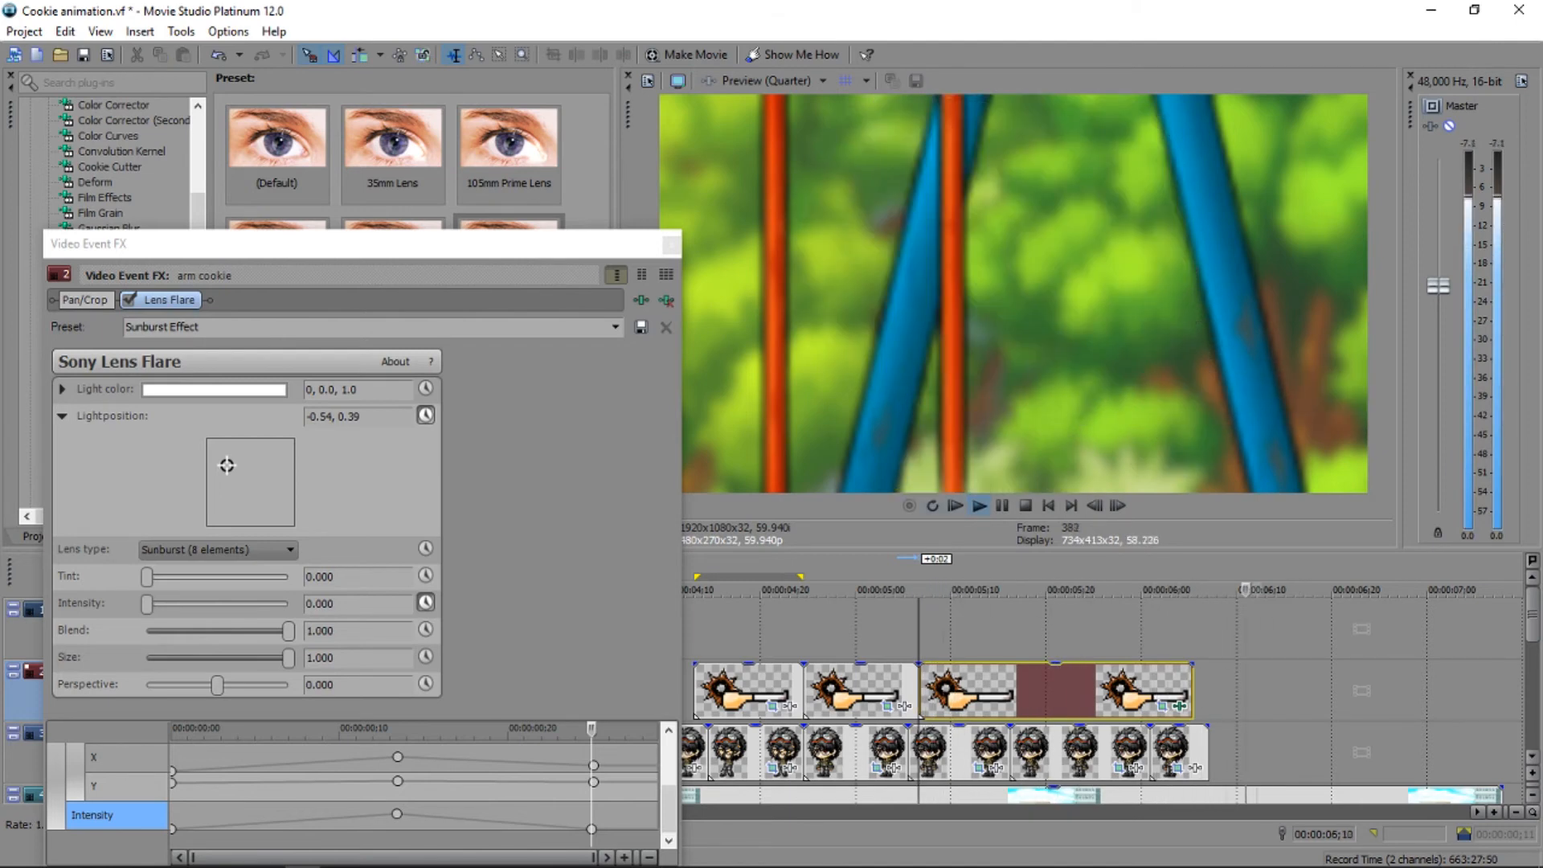
pyautogui.press('space')
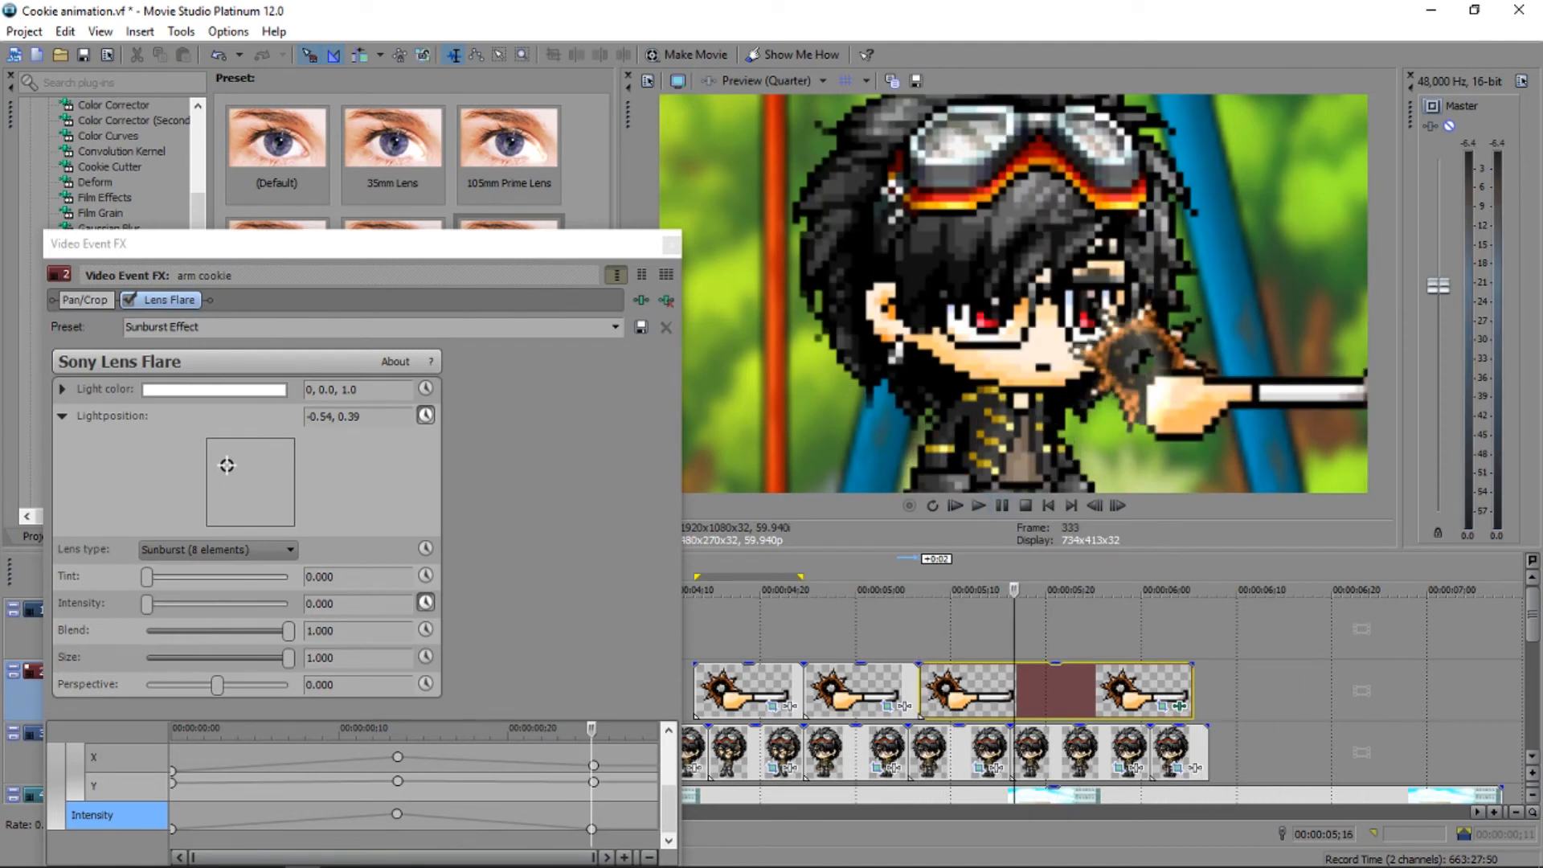
# Move the intensity peak keyframe to 00:00:00;06 and the closing zero keyframe to about 00:00:00;12, and play back the faster flare.
pyautogui.moveTo(397, 813); pyautogui.dragTo(276, 813)
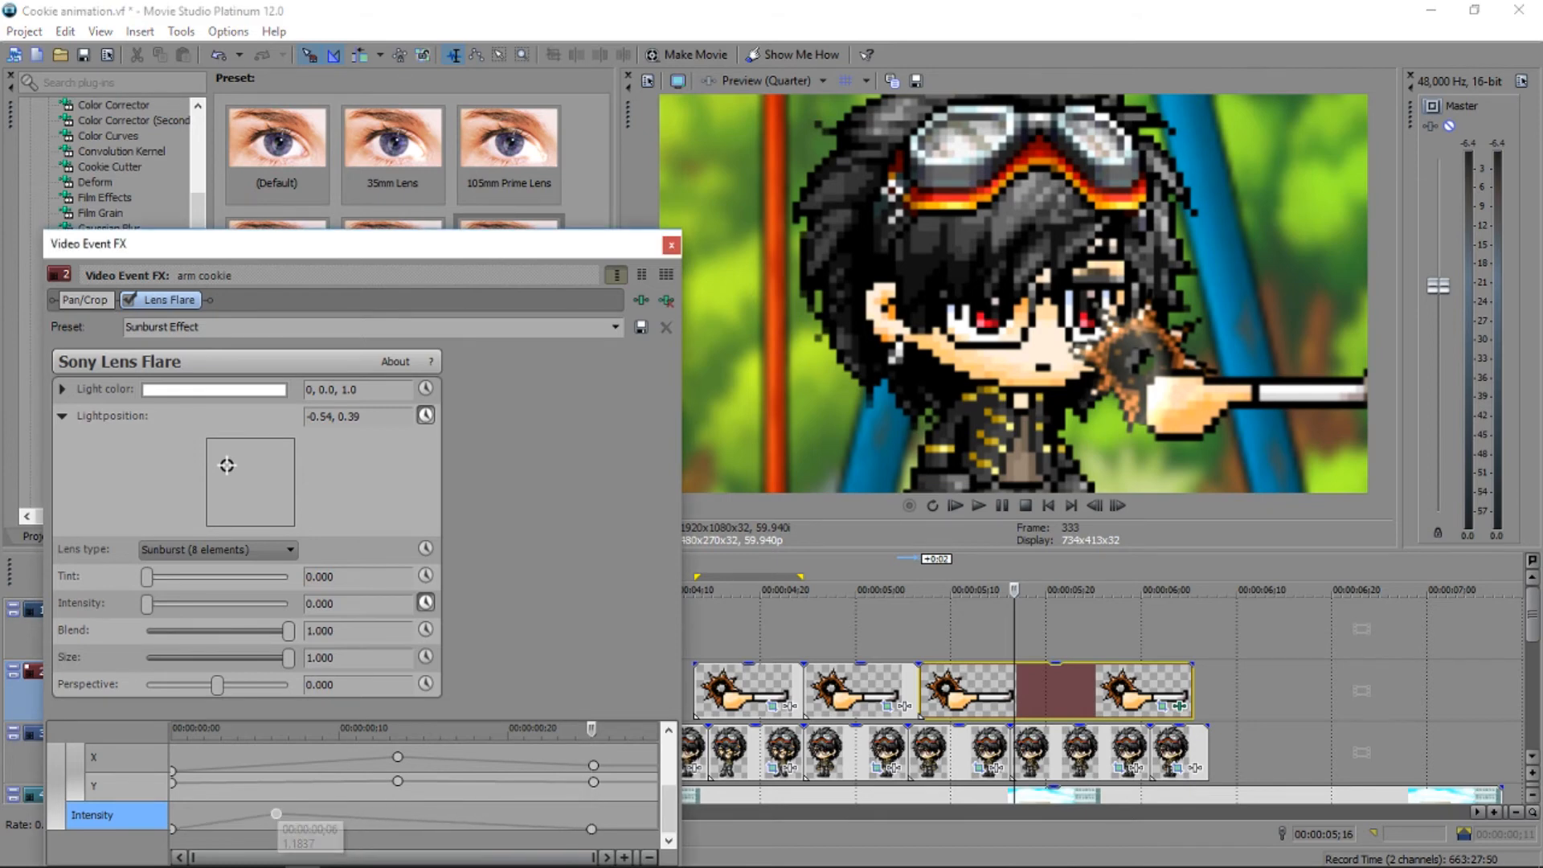
pyautogui.moveTo(583, 814); pyautogui.dragTo(392, 813)
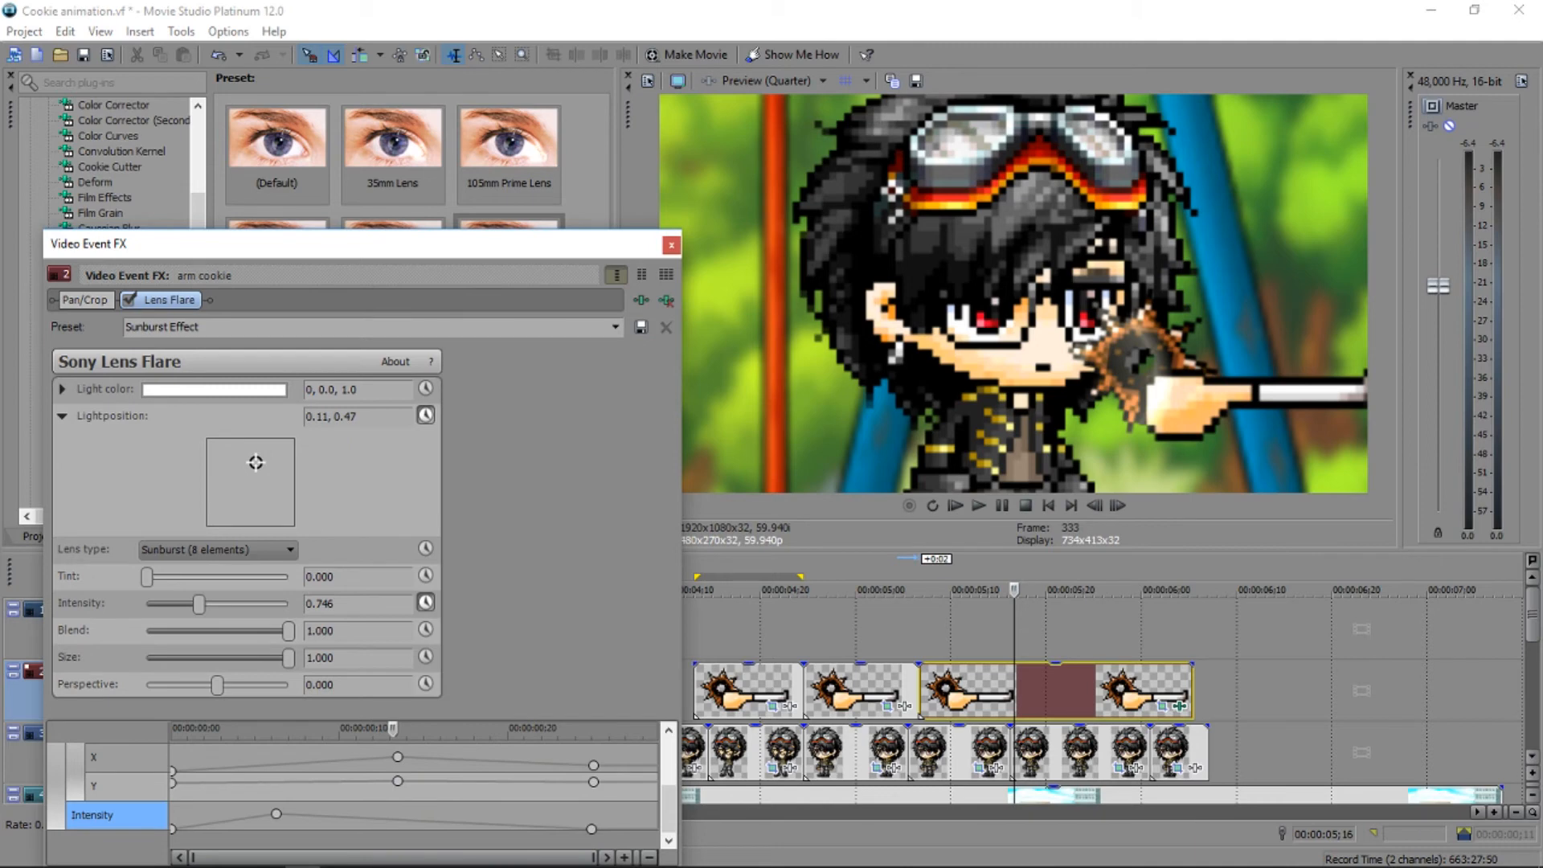
pyautogui.moveTo(592, 828); pyautogui.dragTo(380, 829)
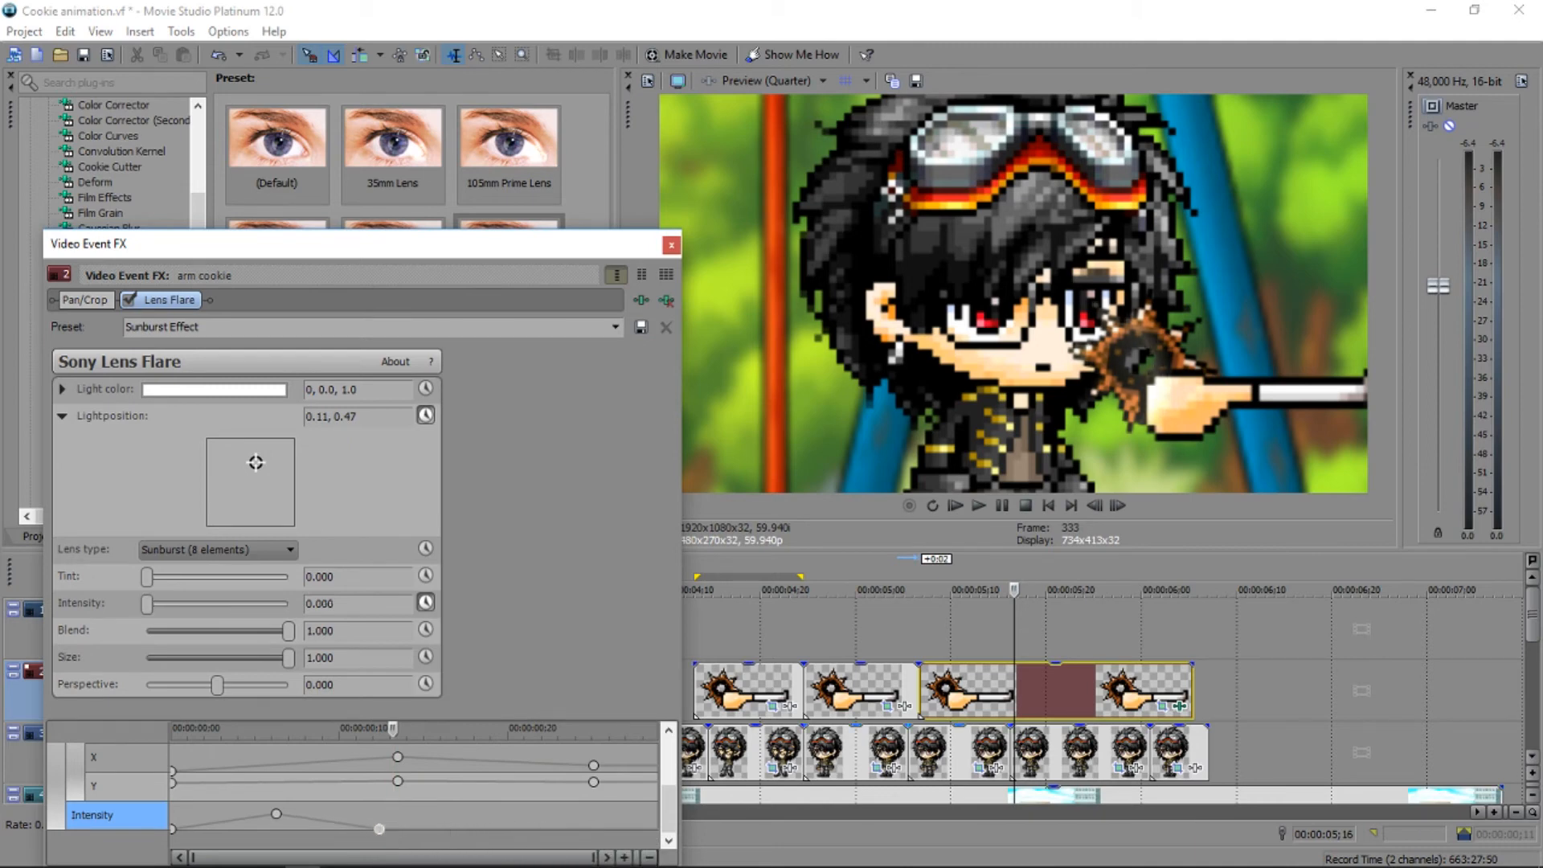
pyautogui.click(909, 691)
pyautogui.press('space')
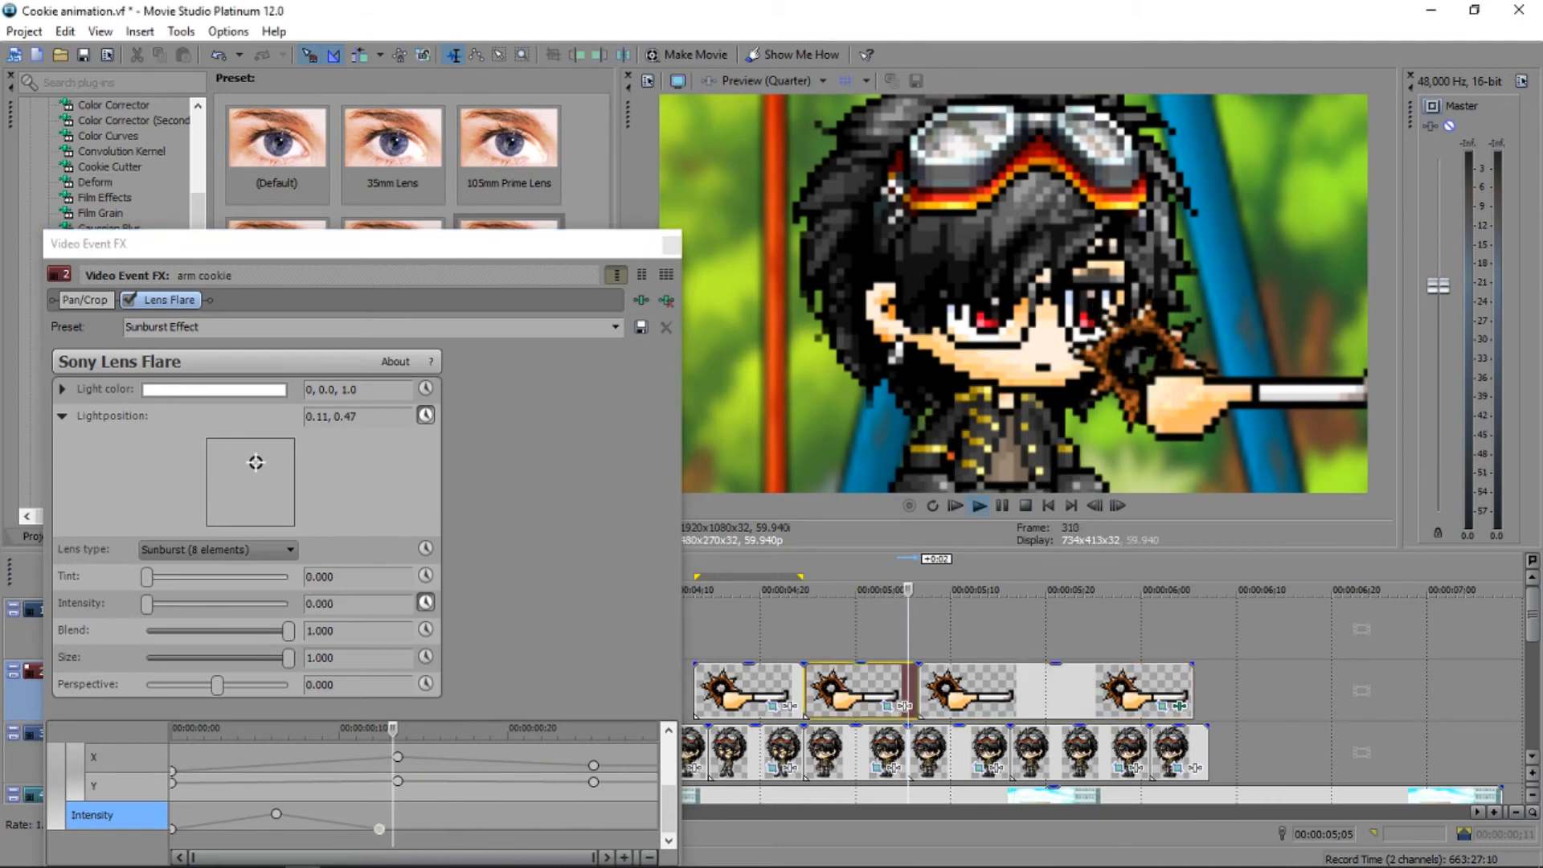
# Move the intensity peak keyframe to 00:00:00;02 and the closing zero keyframe to about 00:00:00;05, and play back the flare.
pyautogui.press('Return')
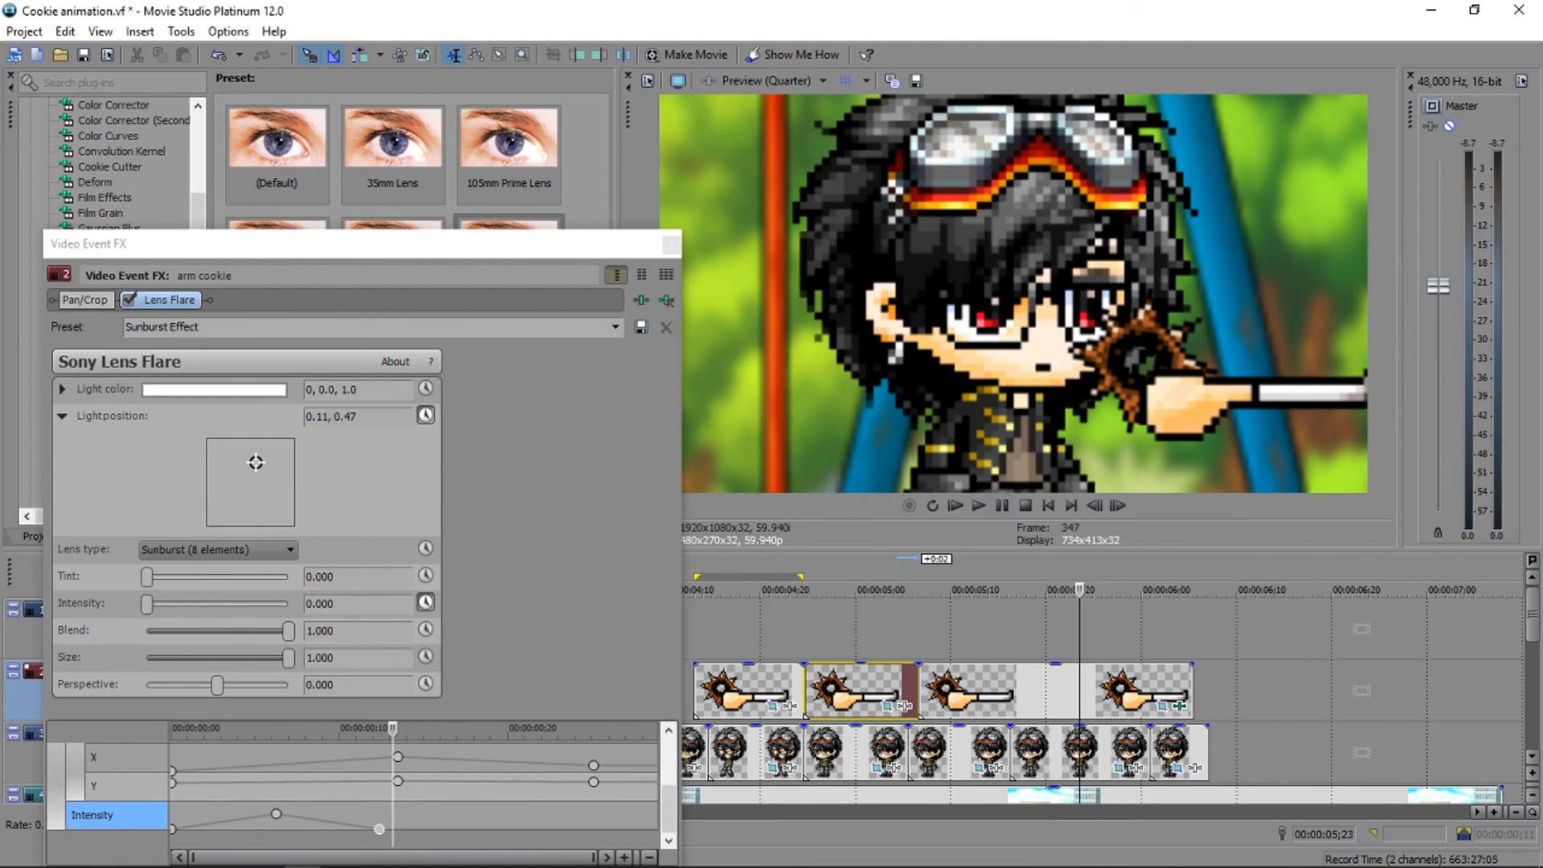
pyautogui.moveTo(277, 814); pyautogui.dragTo(214, 813)
pyautogui.click(379, 828)
pyautogui.moveTo(381, 828); pyautogui.dragTo(261, 829)
pyautogui.click(899, 682)
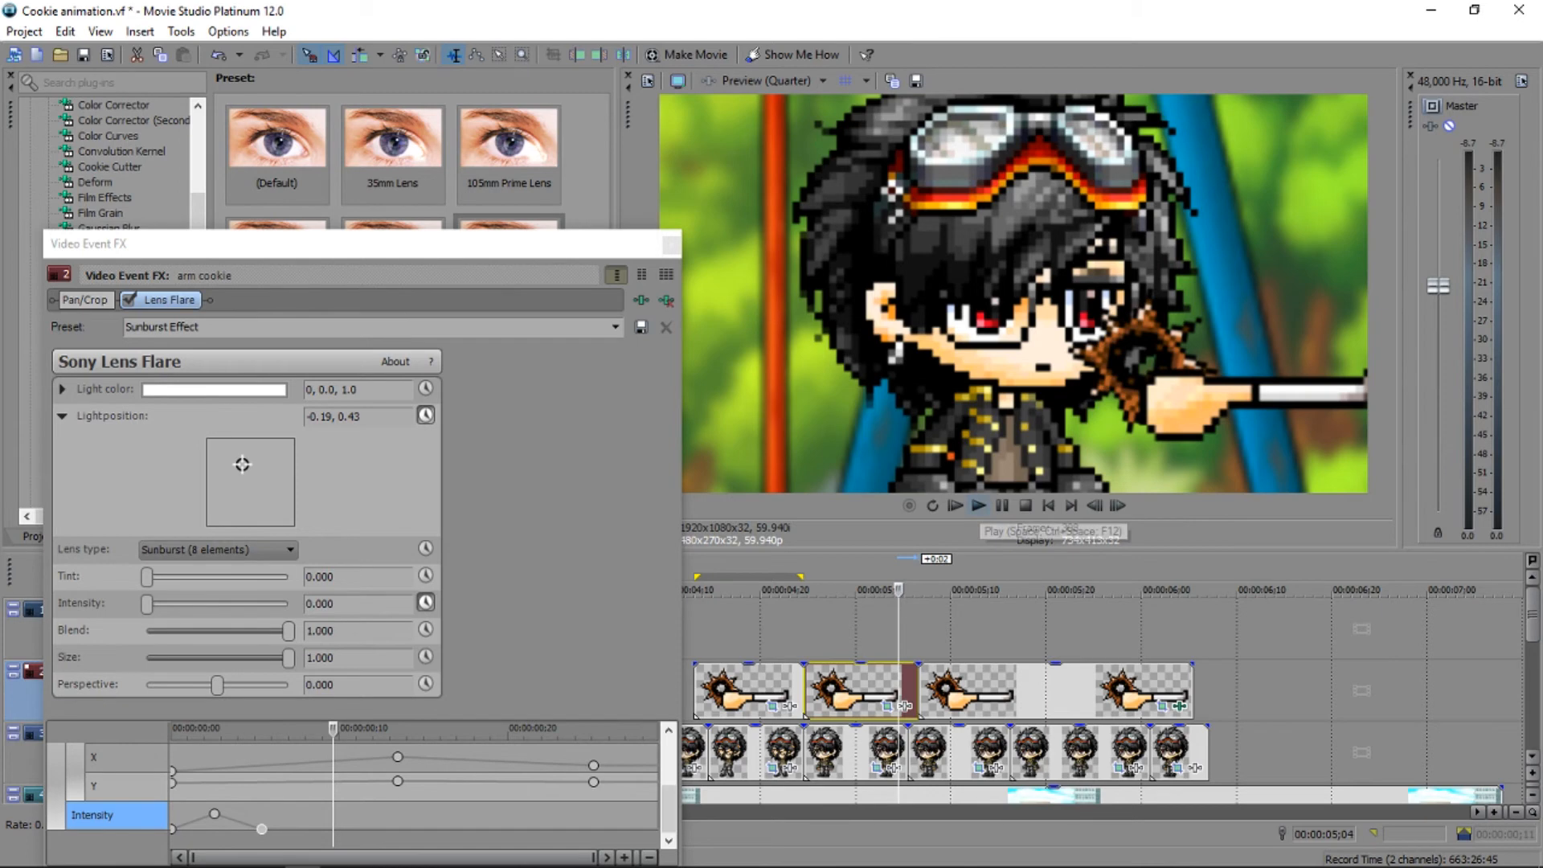
pyautogui.click(978, 506)
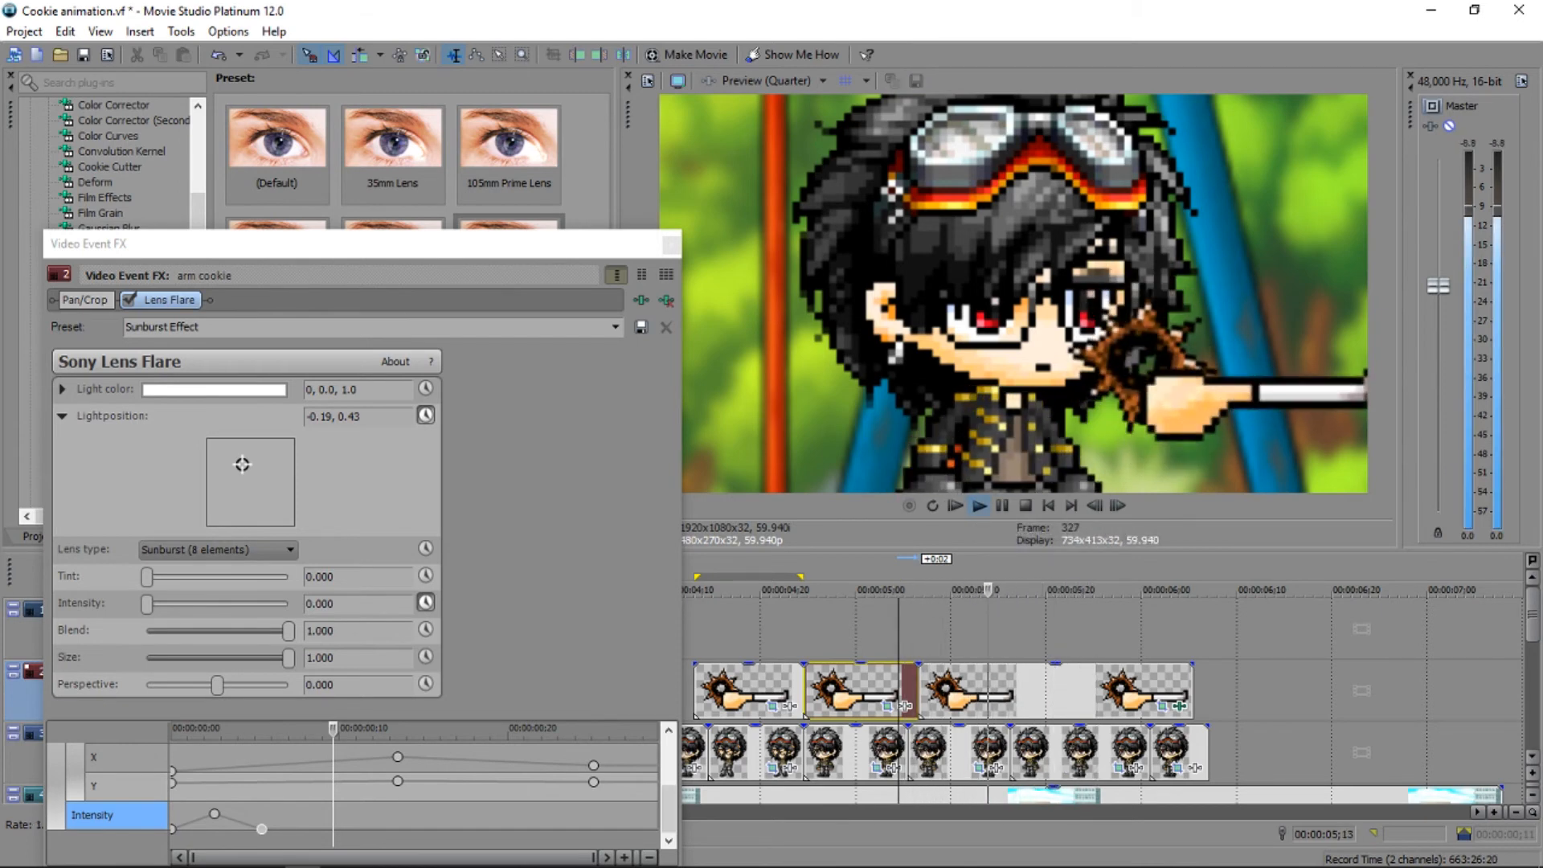
pyautogui.click(1002, 506)
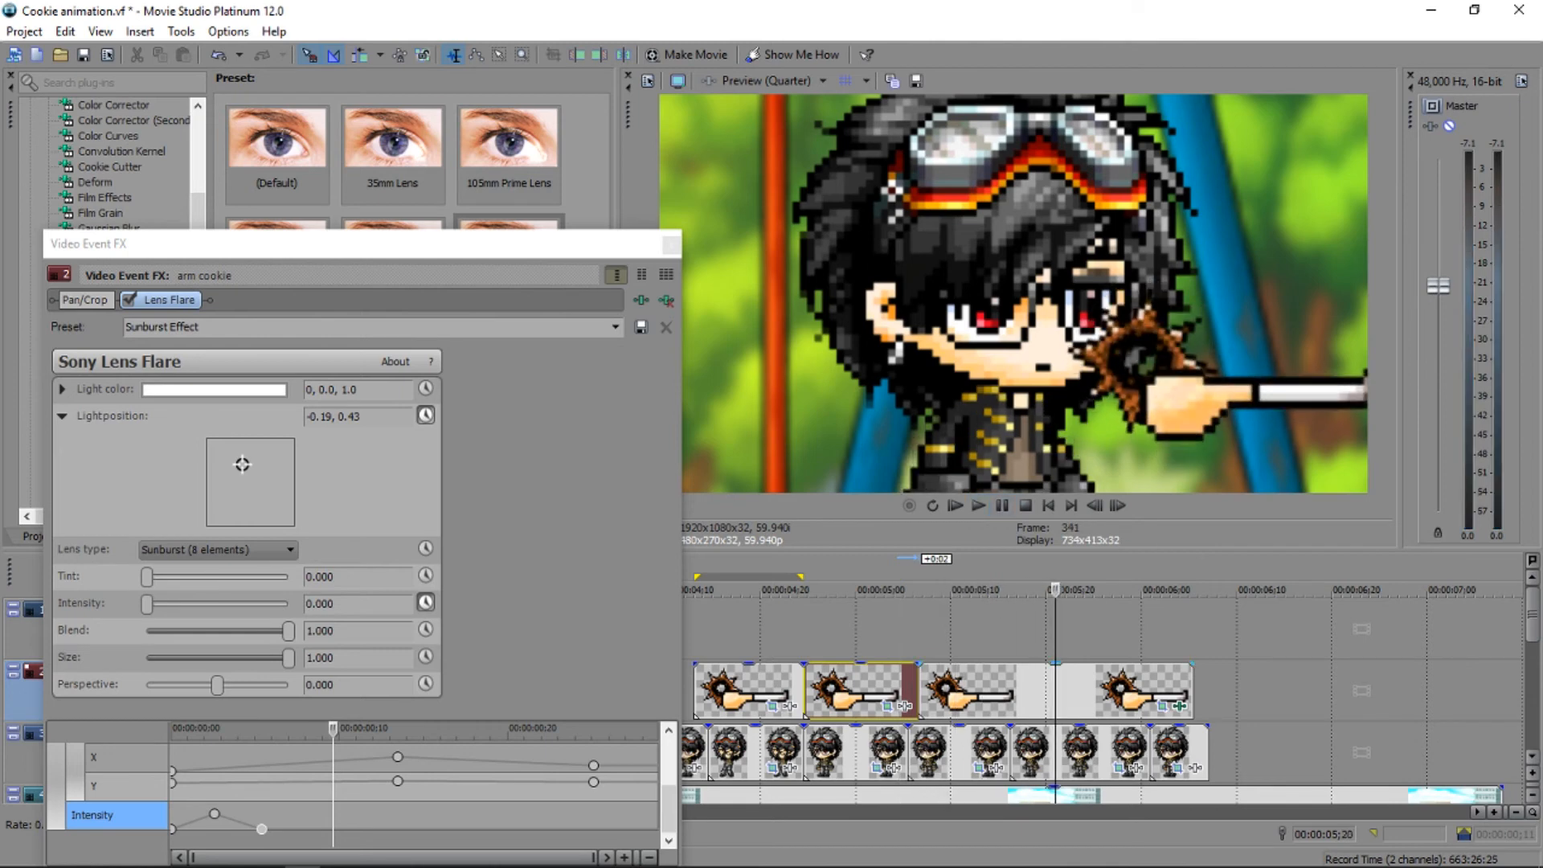
# Set the flare's intensity peak to 2.000 at 00:00:00;04 with the closing zero keyframe at about 00:00:00;08, and play back the result.
pyautogui.click(922, 674)
pyautogui.press('space')
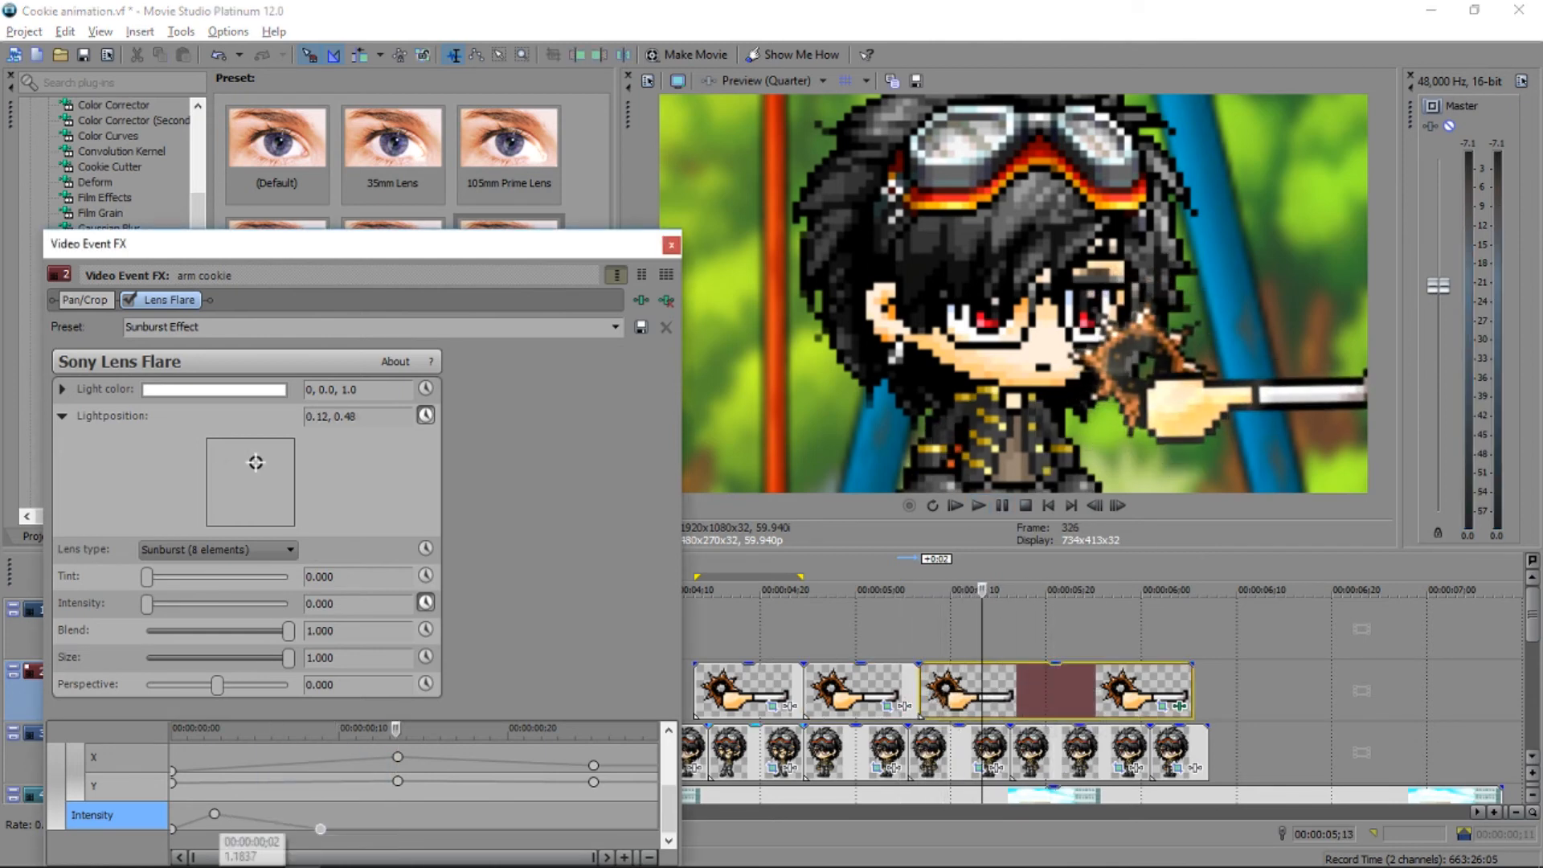
pyautogui.click(249, 814)
pyautogui.moveTo(233, 603); pyautogui.dragTo(289, 604)
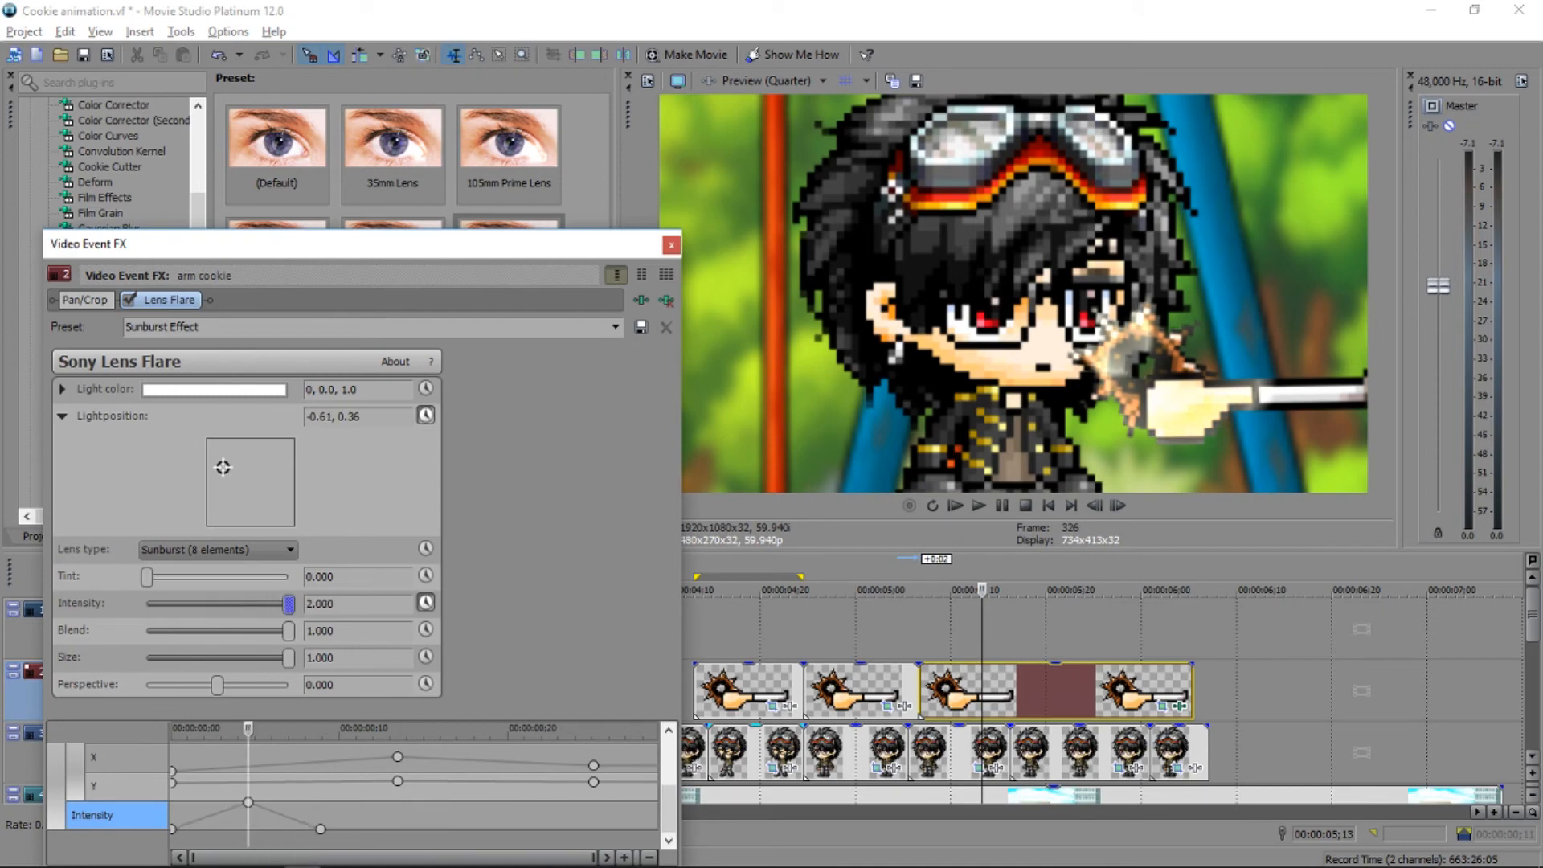
pyautogui.click(917, 683)
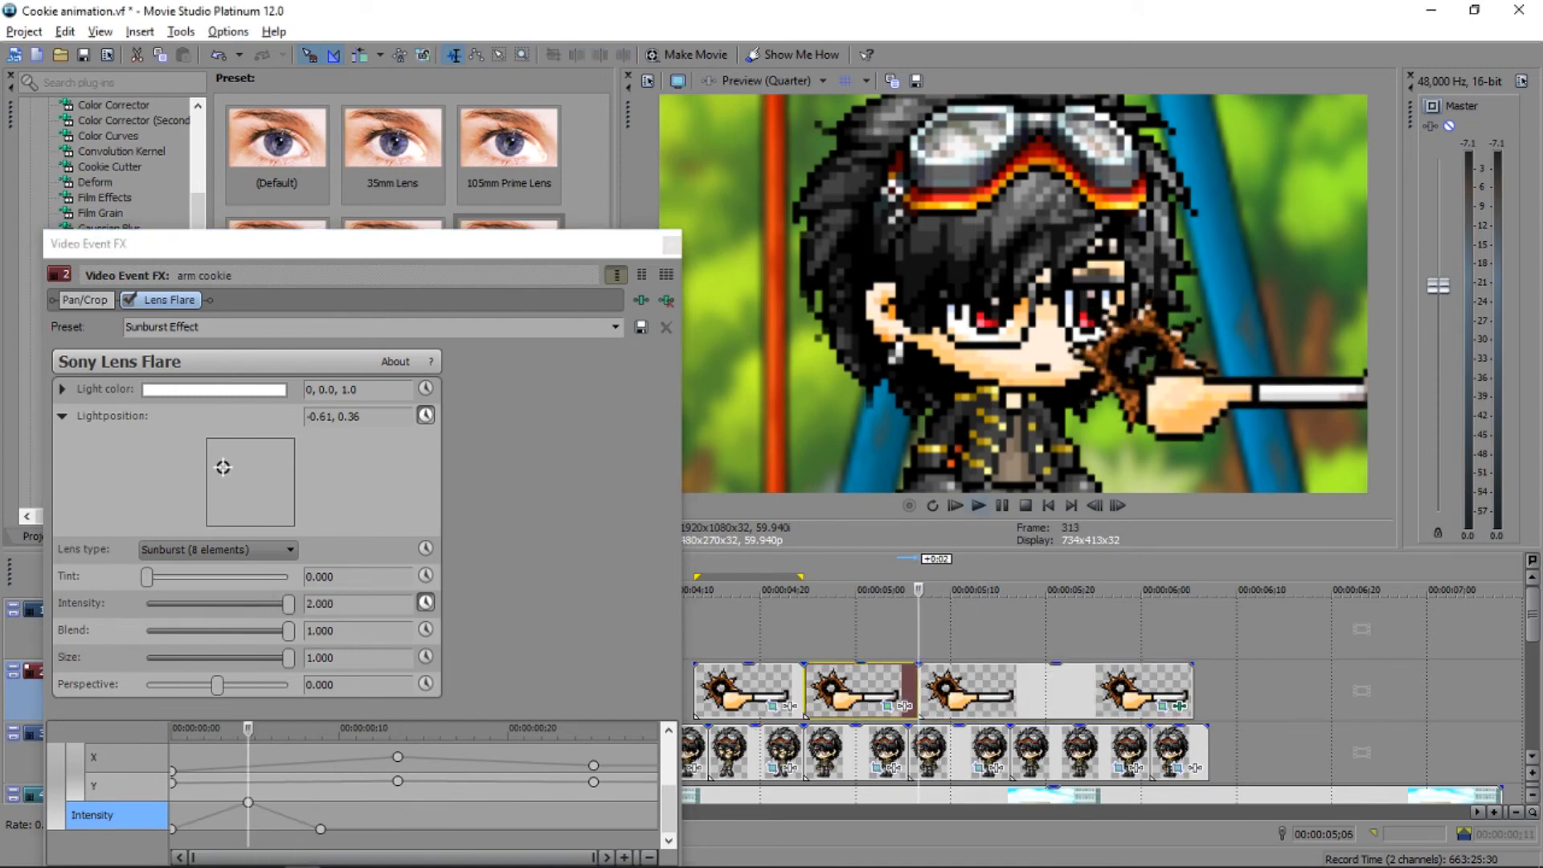
pyautogui.click(978, 506)
pyautogui.click(955, 506)
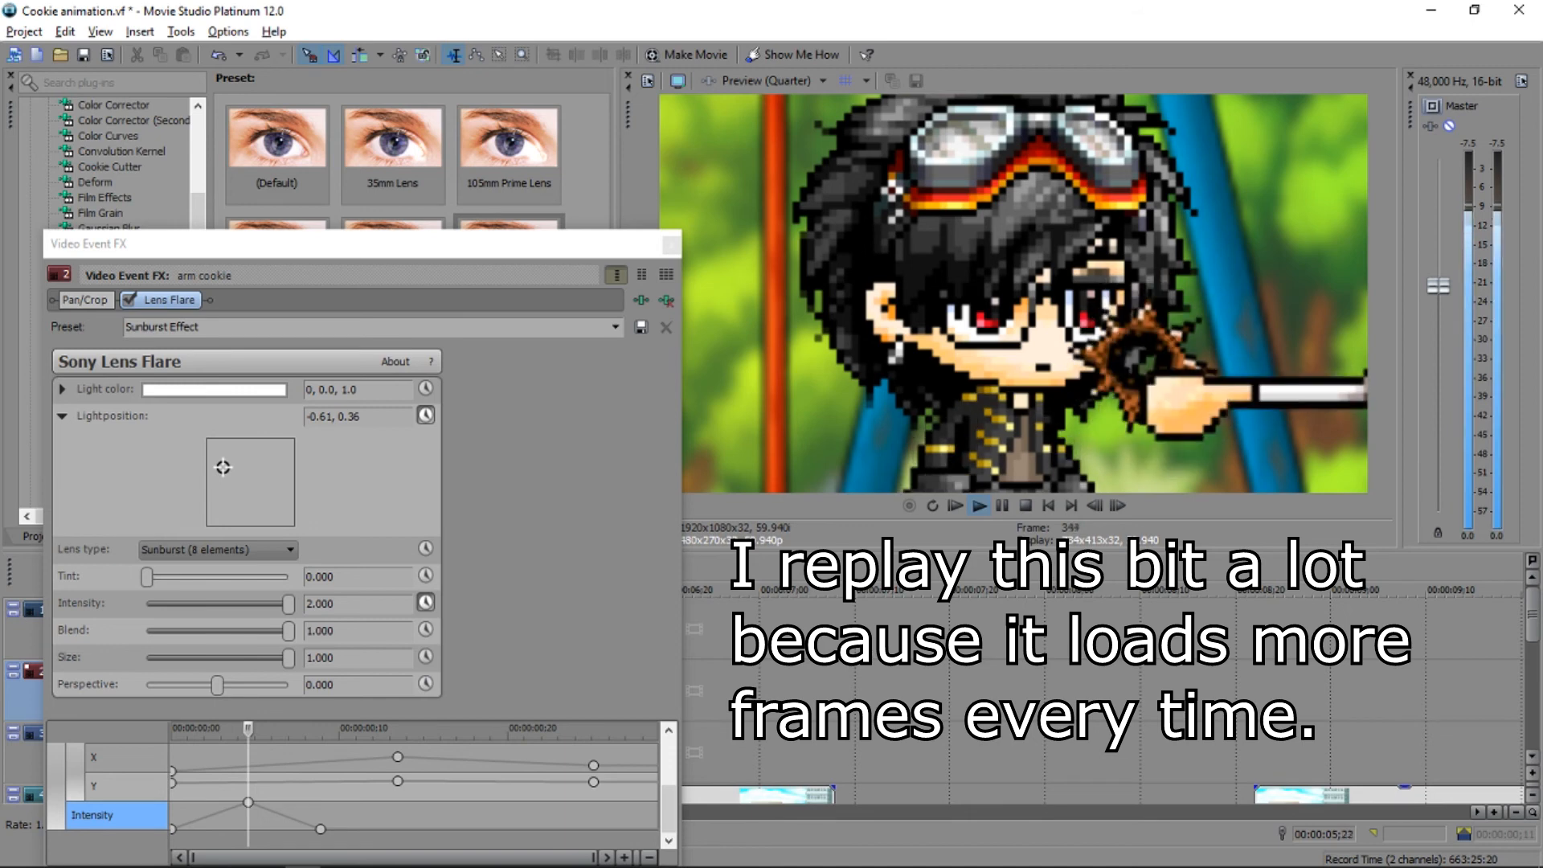
pyautogui.press('Return')
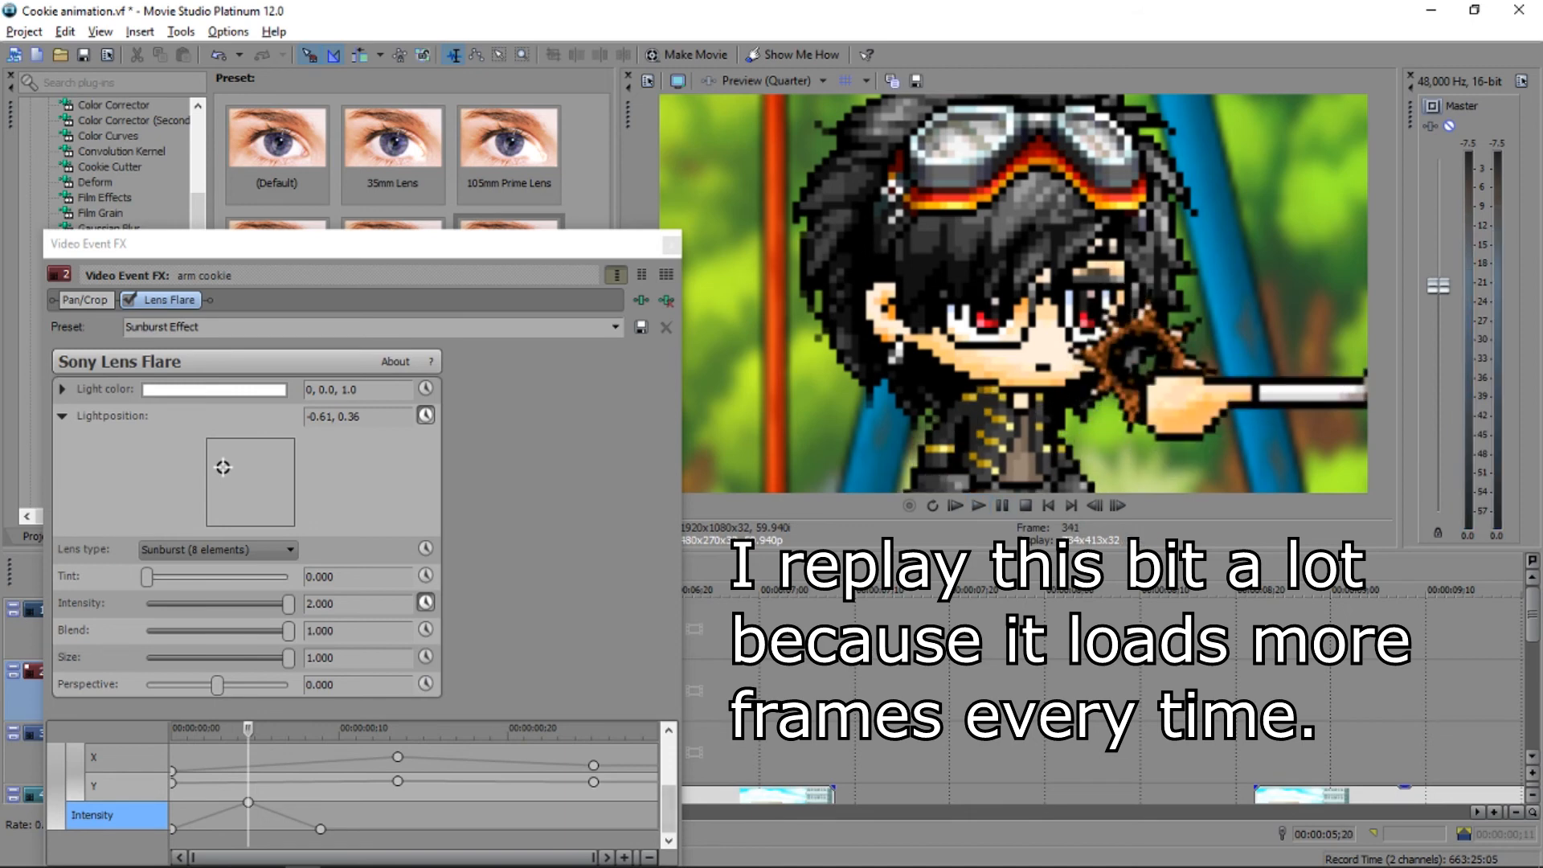
# Move the second and third light position keyframes to 00:00:00;04 and about 00:00:00;08, in line with the intensity keyframes.
pyautogui.scroll(3, 352, 793)
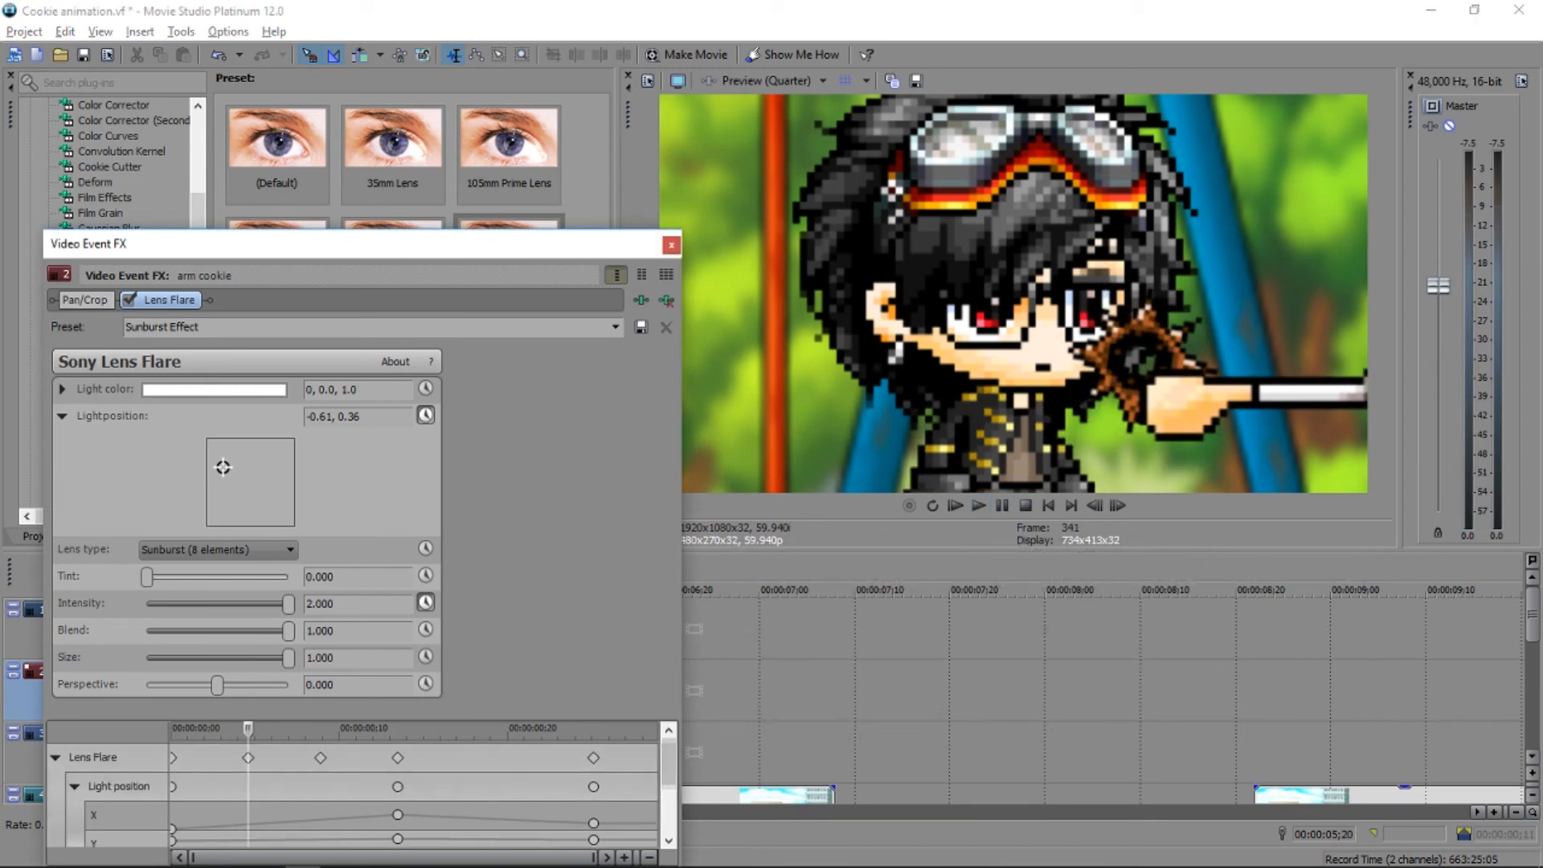
pyautogui.moveTo(397, 786); pyautogui.dragTo(248, 787)
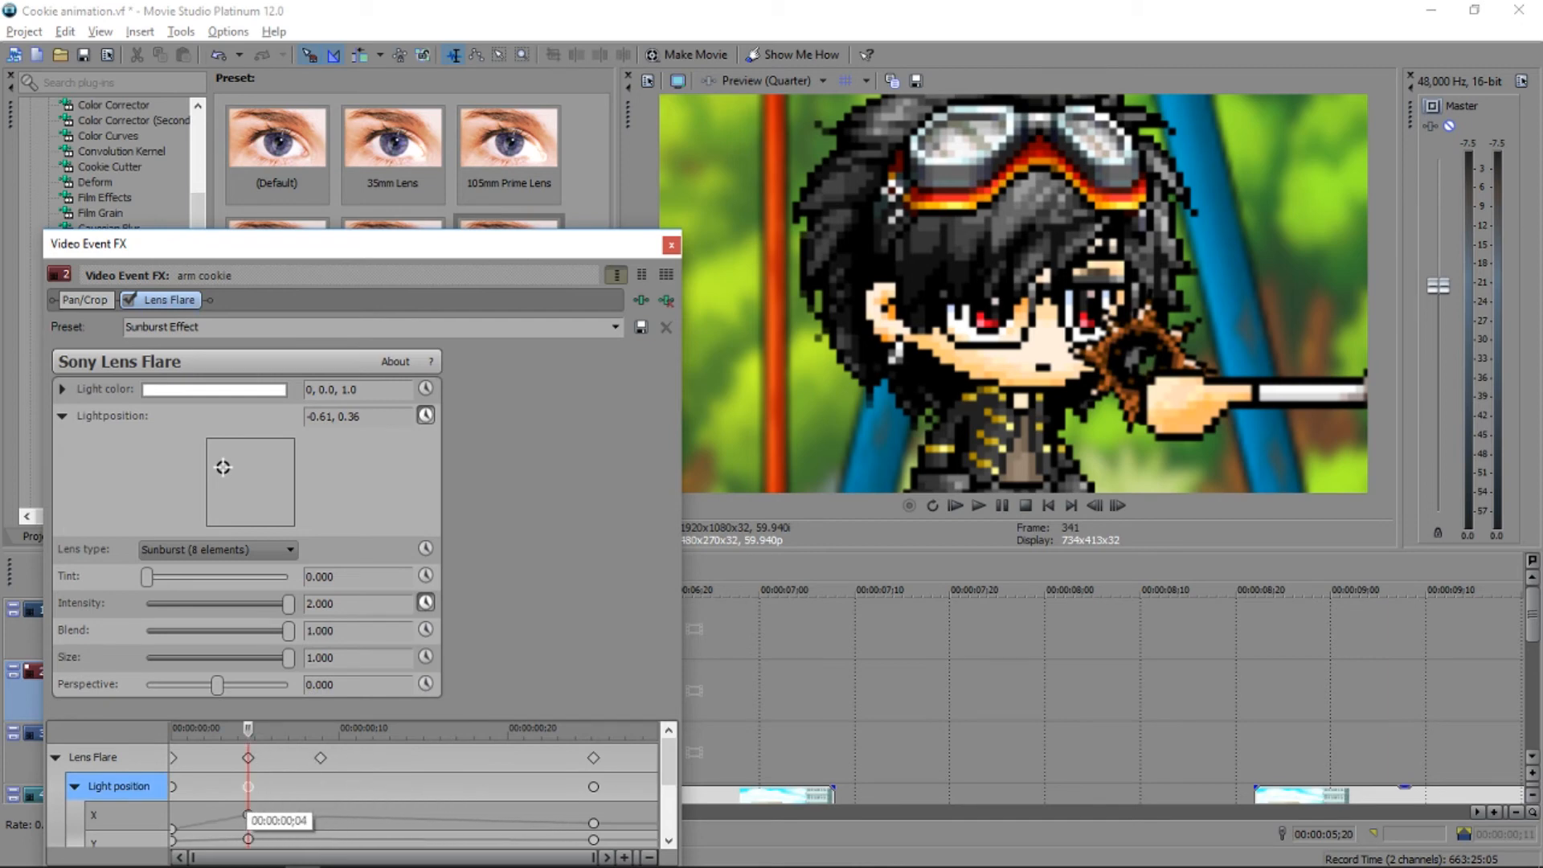
pyautogui.moveTo(593, 787); pyautogui.dragTo(319, 787)
pyautogui.click(247, 787)
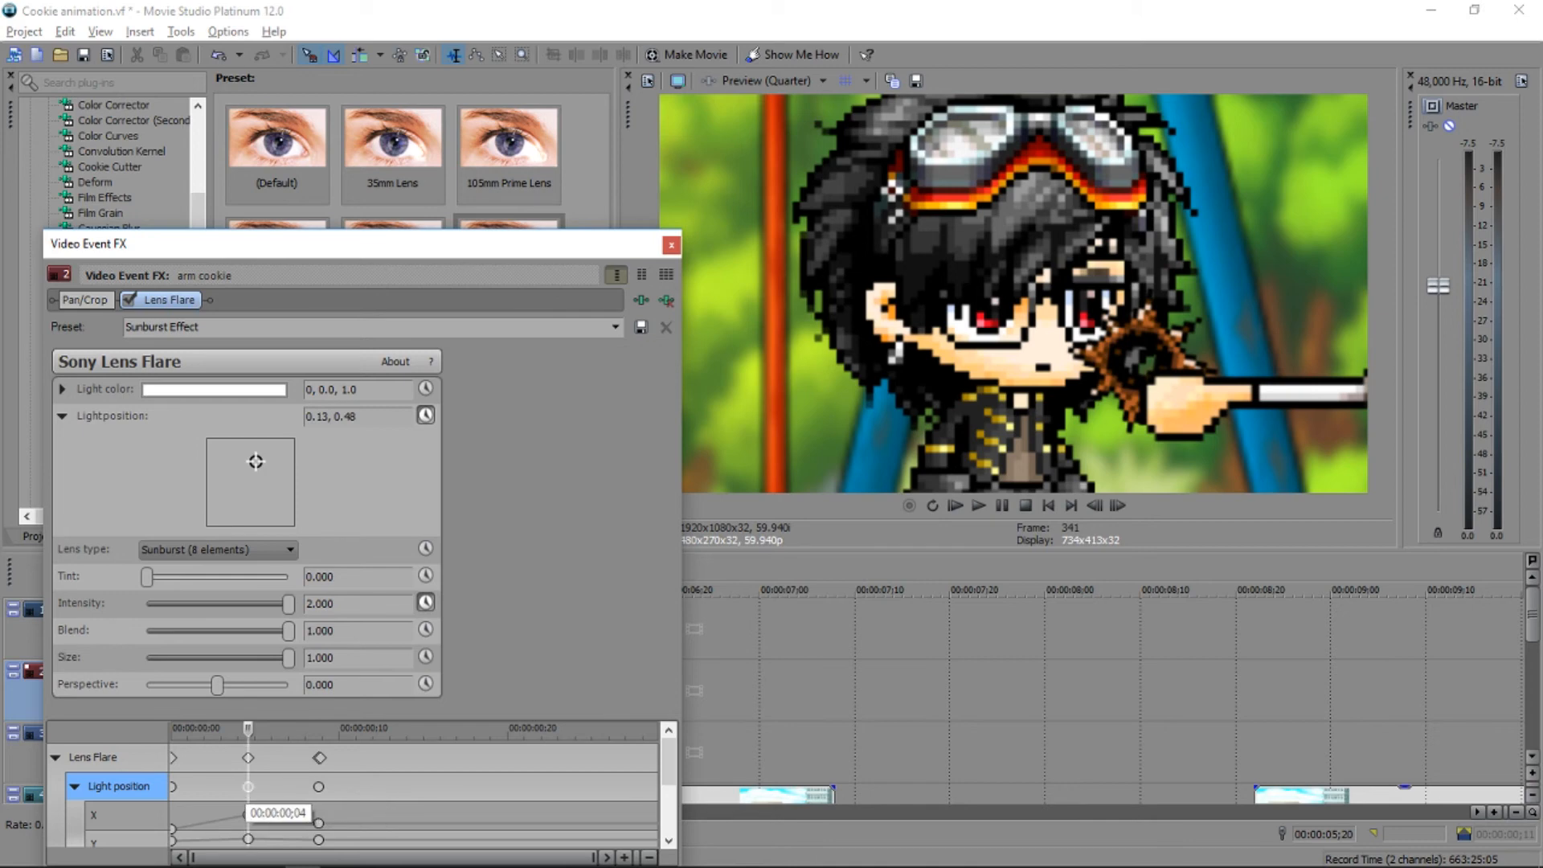
pyautogui.scroll(-3, 924, 699)
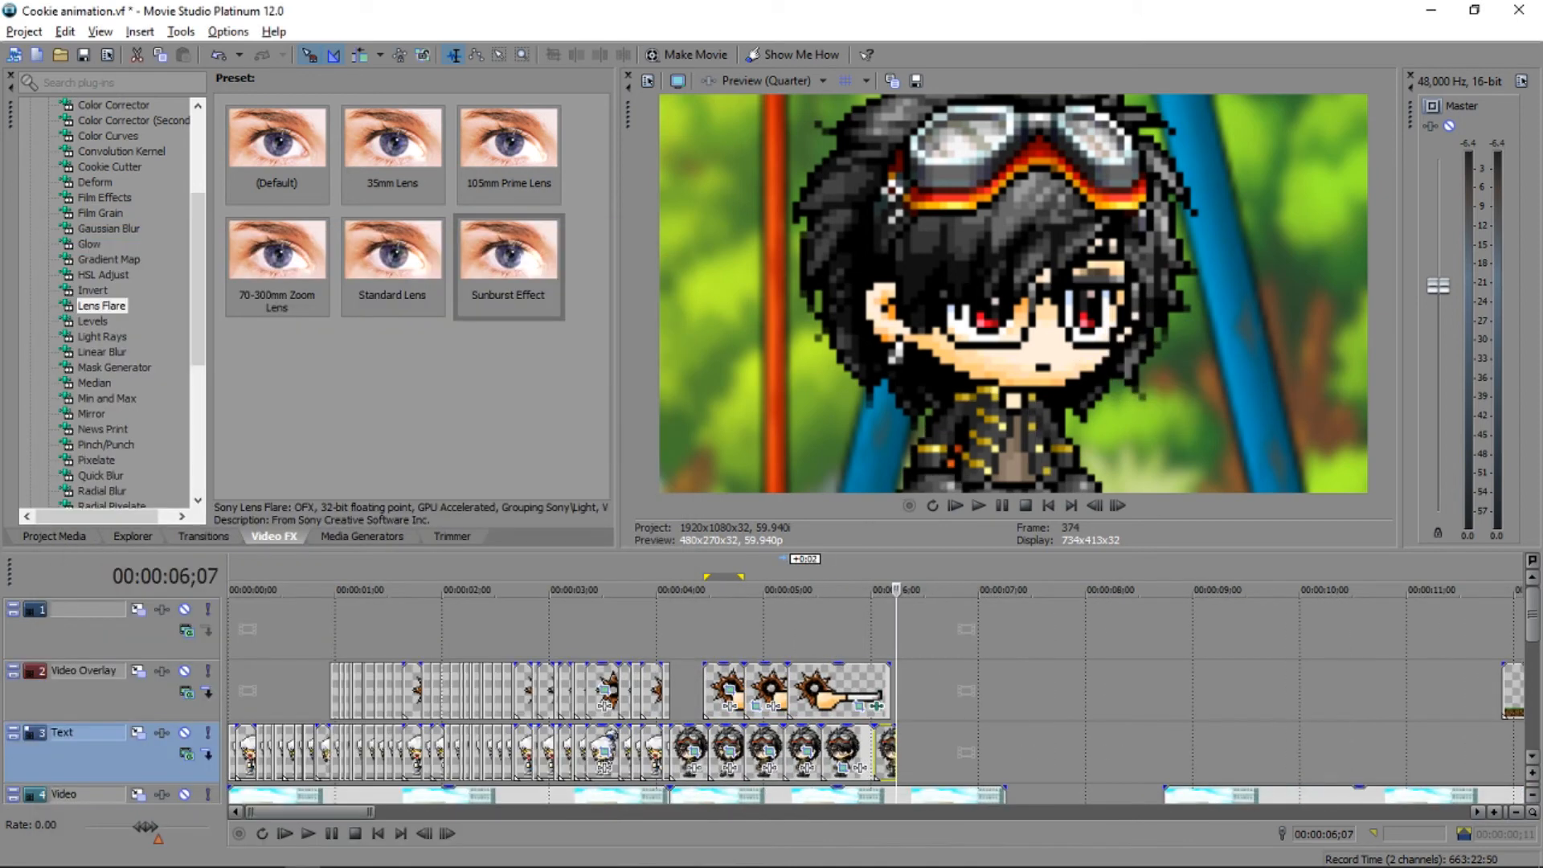
# Place talk 2.png on the Text track at 00:00:06;07, trim its end to about 00:00:06;13, and add talk 1.png directly behind it.
pyautogui.click(54, 536)
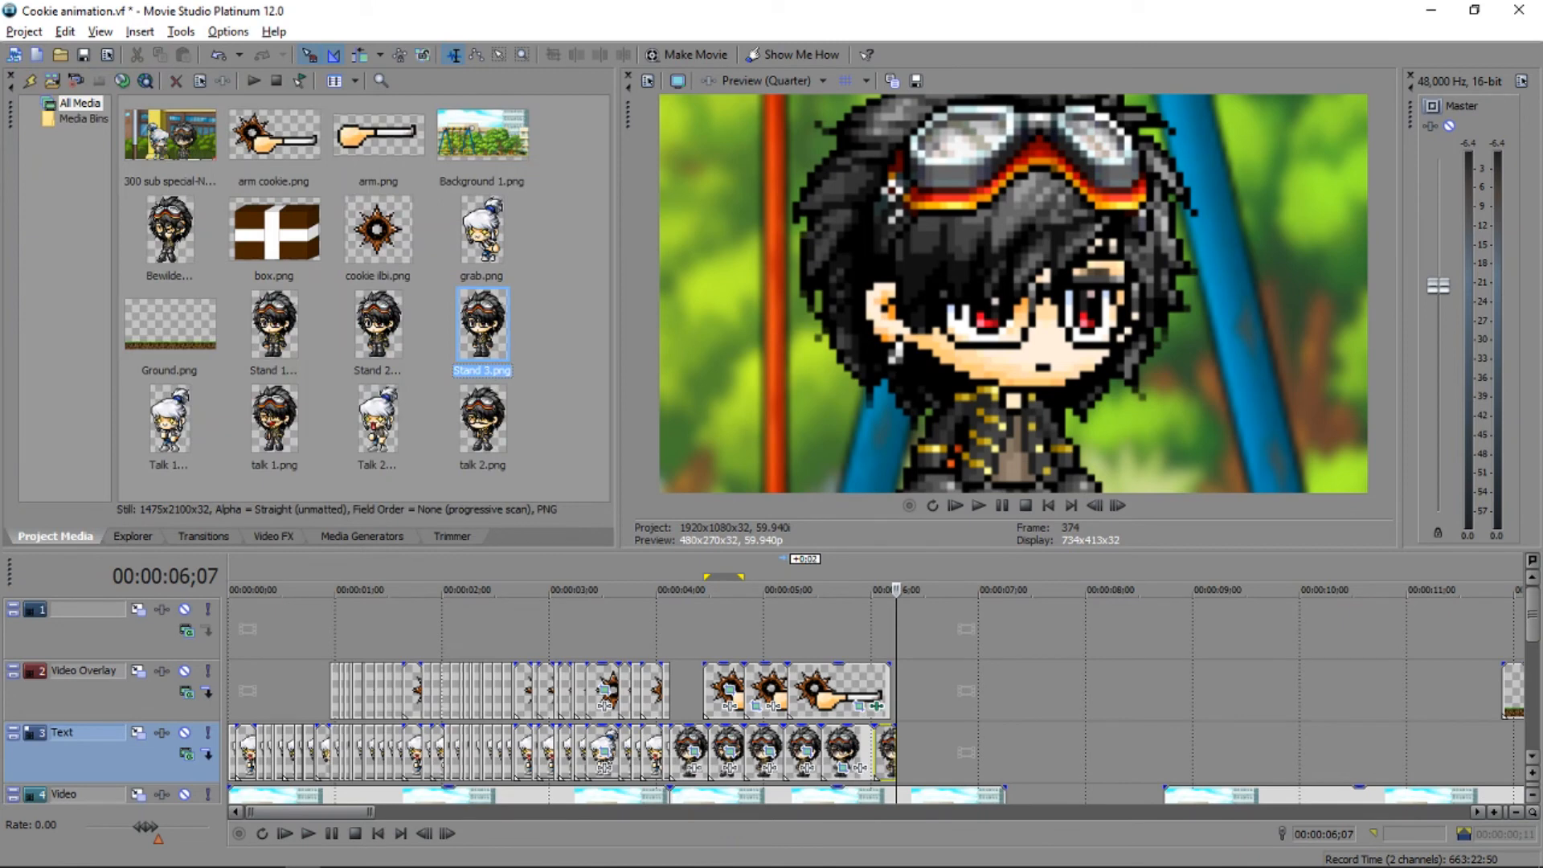
pyautogui.moveTo(482, 419); pyautogui.dragTo(900, 752)
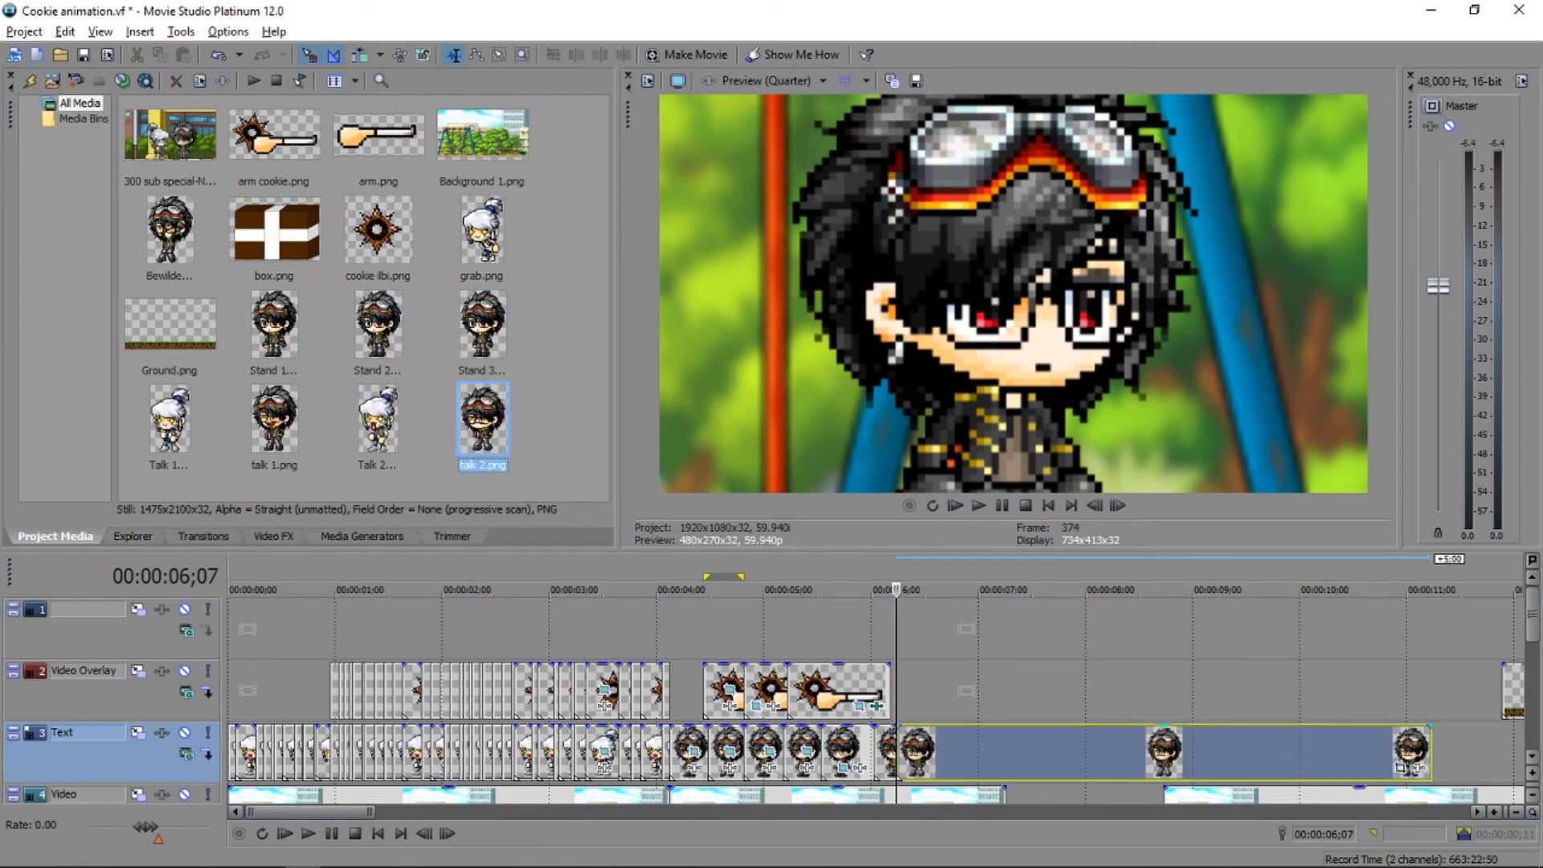
pyautogui.moveTo(1430, 752); pyautogui.dragTo(1093, 751)
pyautogui.moveTo(911, 753); pyautogui.dragTo(916, 753)
pyautogui.moveTo(274, 420); pyautogui.dragTo(918, 754)
pyautogui.click(907, 754)
# Apply the pos 2 pan/crop preset to the talk 2 event and compare its framing with the preceding stand event.
pyautogui.scroll(5, 915, 753)
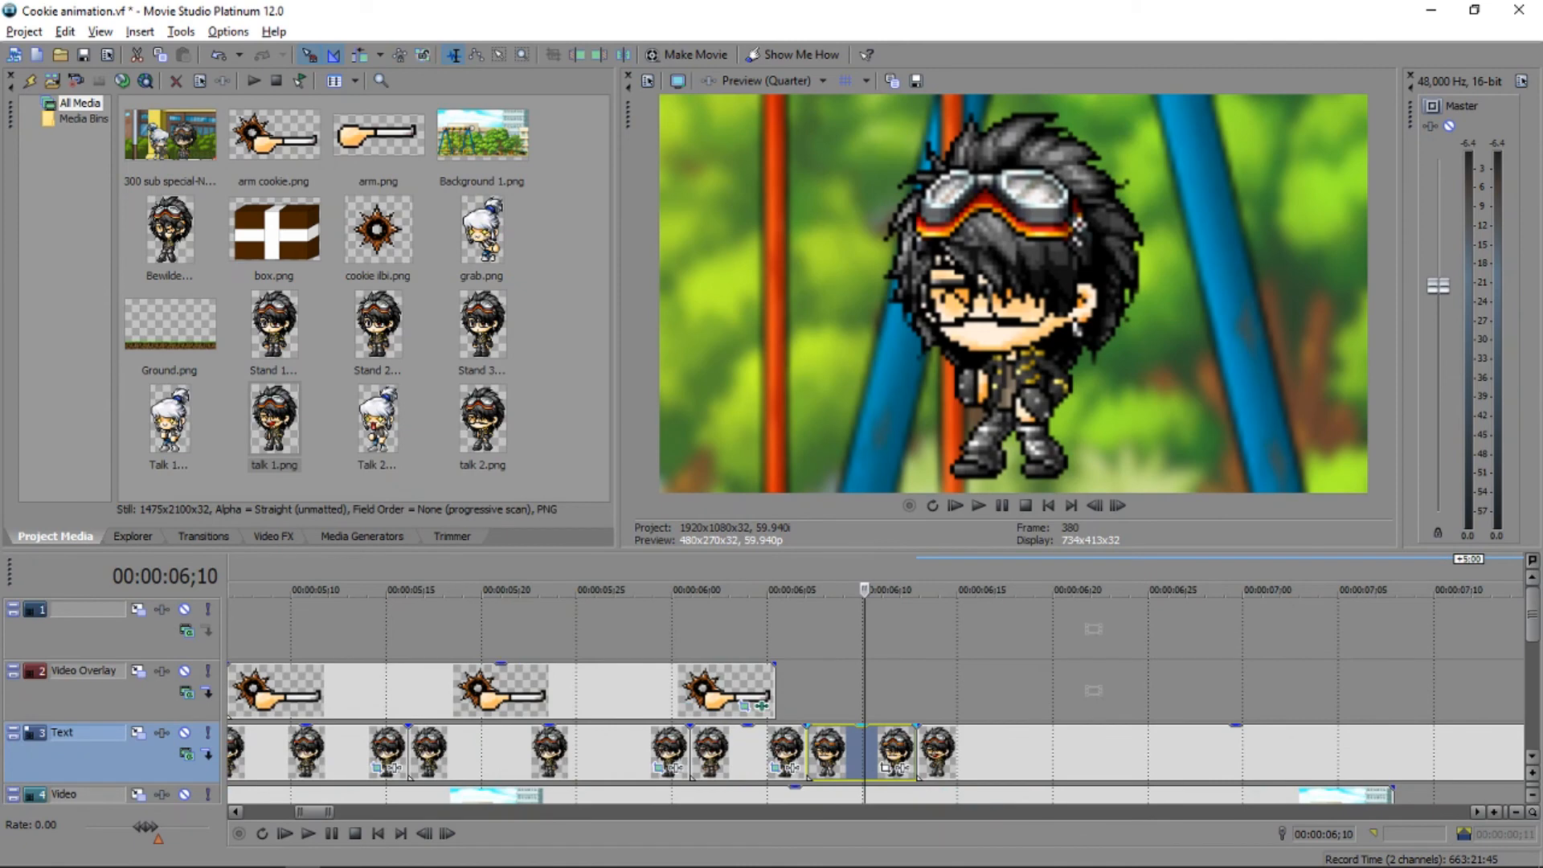
pyautogui.click(885, 768)
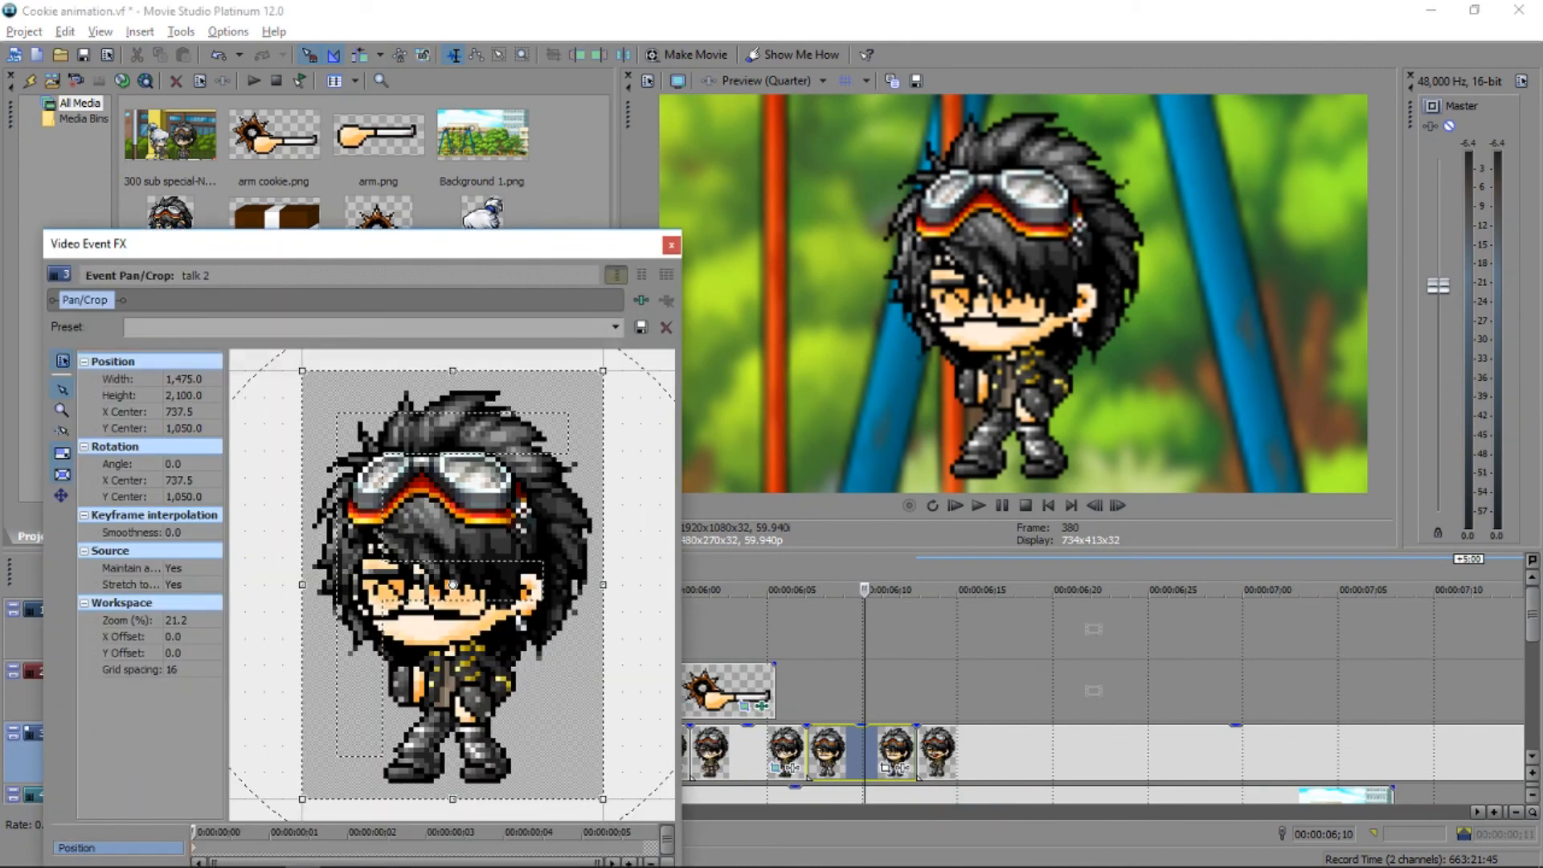
pyautogui.click(615, 327)
pyautogui.scroll(-2, 365, 709)
pyautogui.click(366, 709)
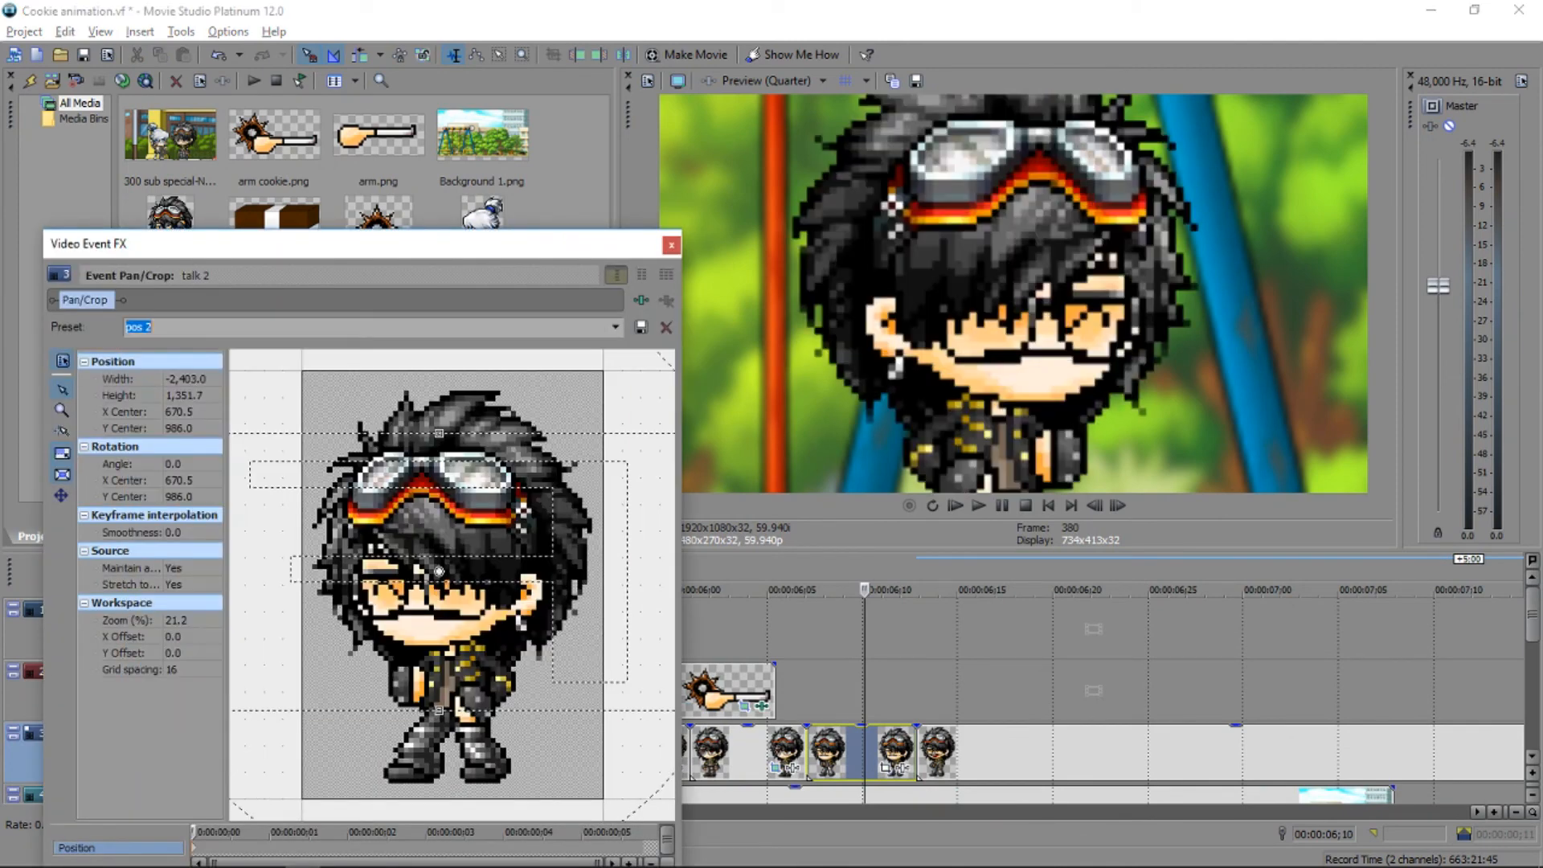
pyautogui.click(671, 245)
pyautogui.click(776, 747)
pyautogui.click(834, 747)
pyautogui.click(775, 747)
pyautogui.click(834, 748)
# Apply the pos 2 pan/crop preset to the talk 1 event.
pyautogui.click(946, 747)
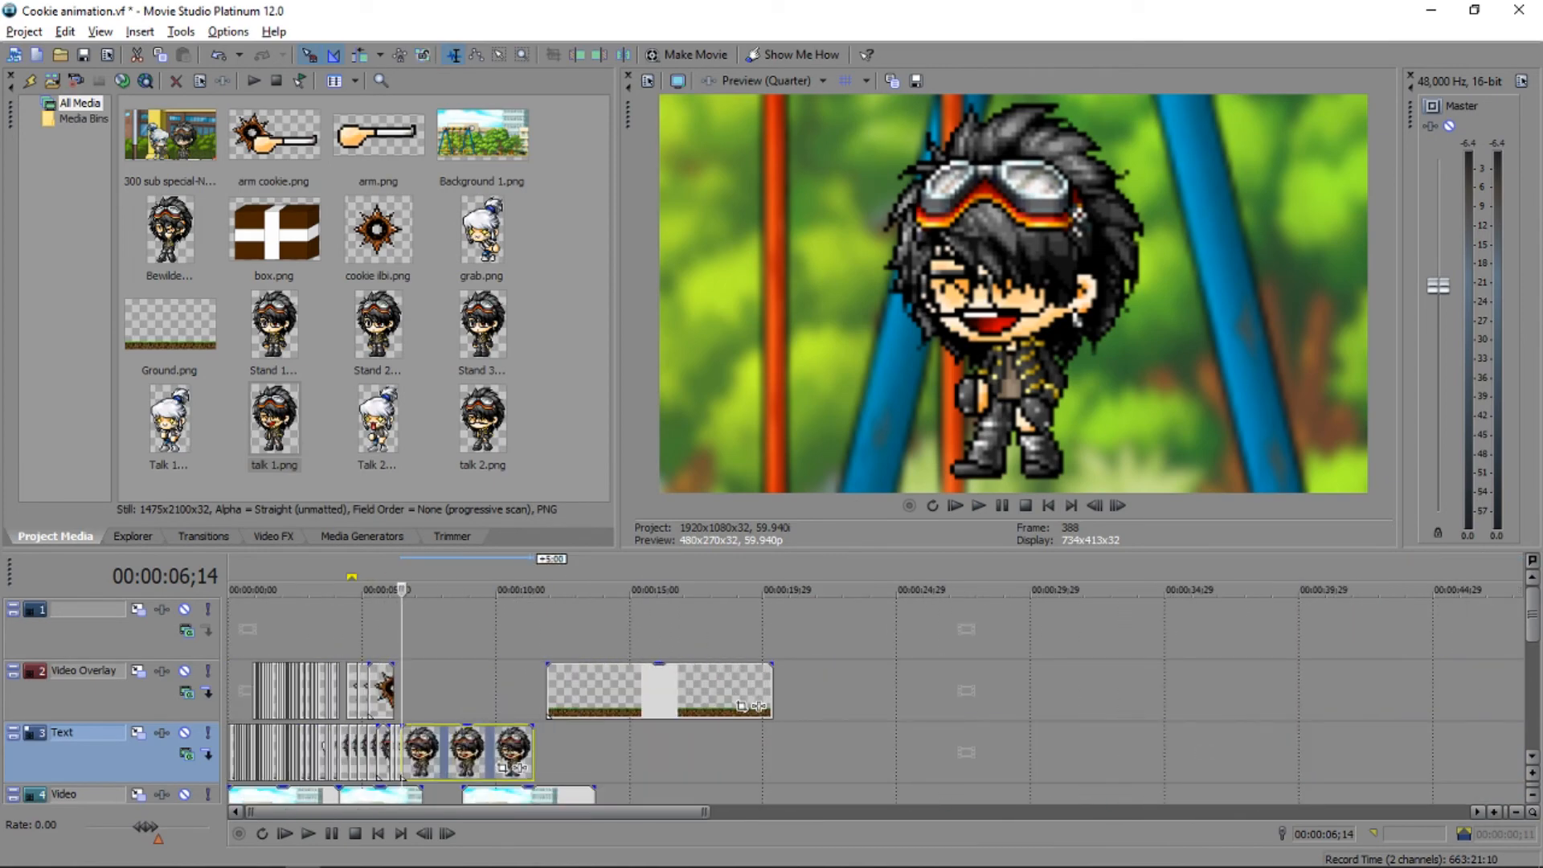
pyautogui.click(503, 768)
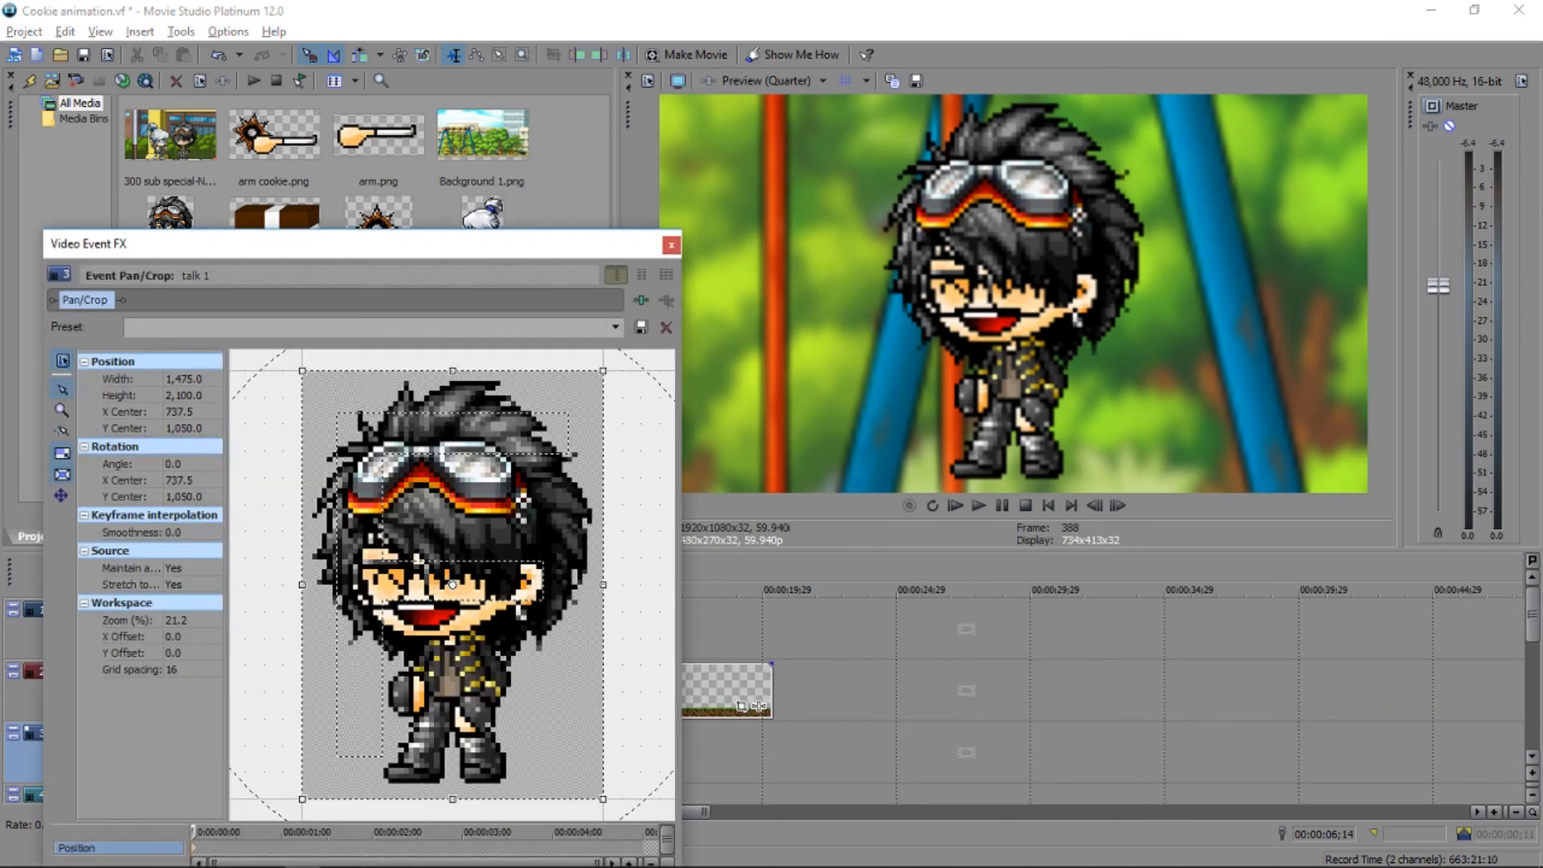
pyautogui.click(616, 327)
pyautogui.scroll(-2, 362, 709)
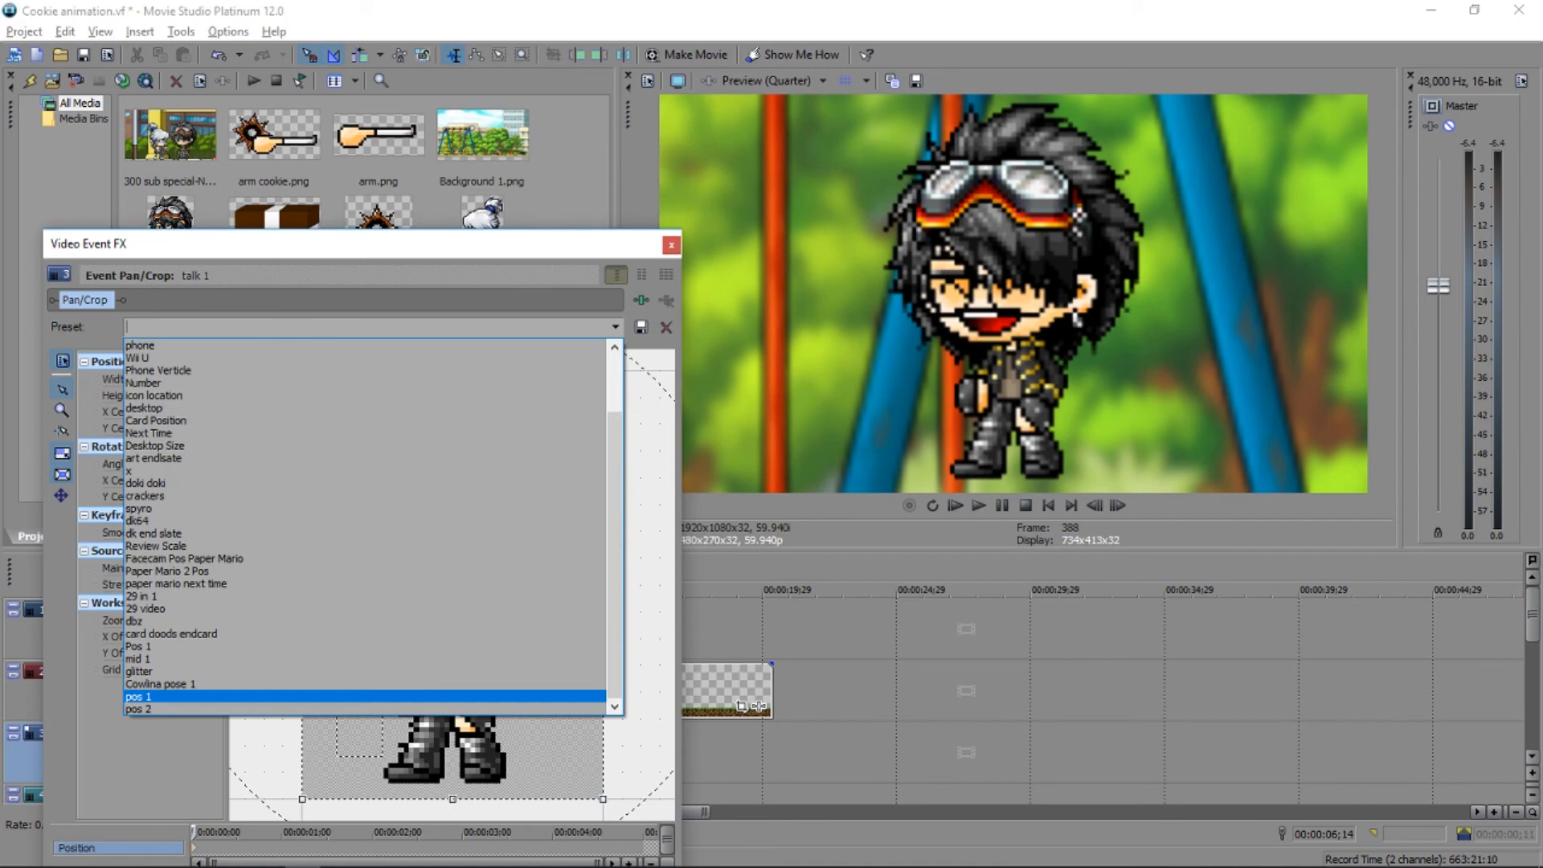
pyautogui.click(362, 696)
pyautogui.click(616, 327)
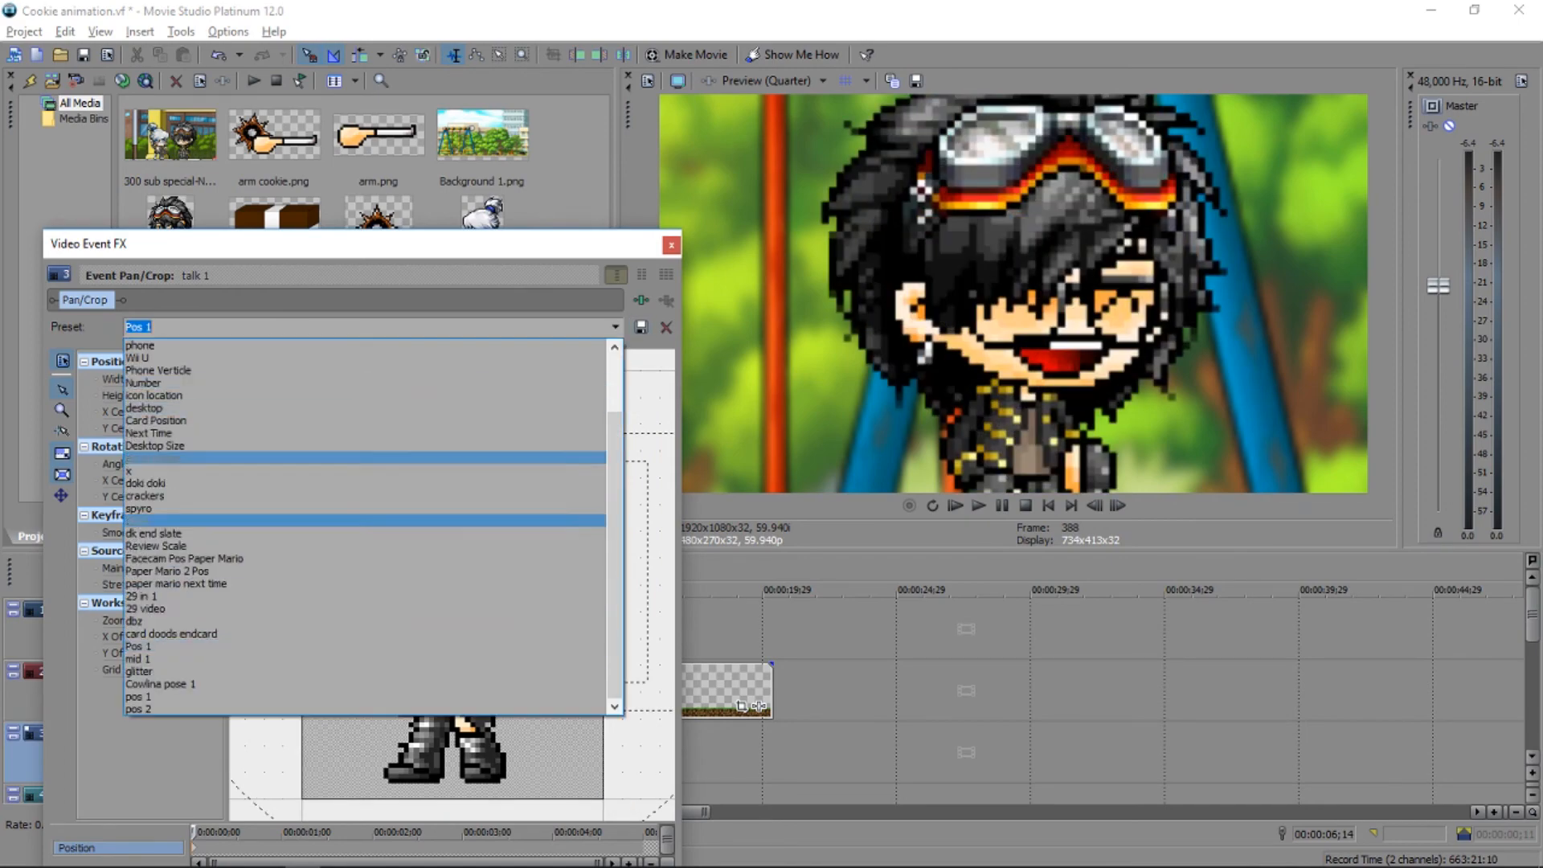
pyautogui.click(362, 709)
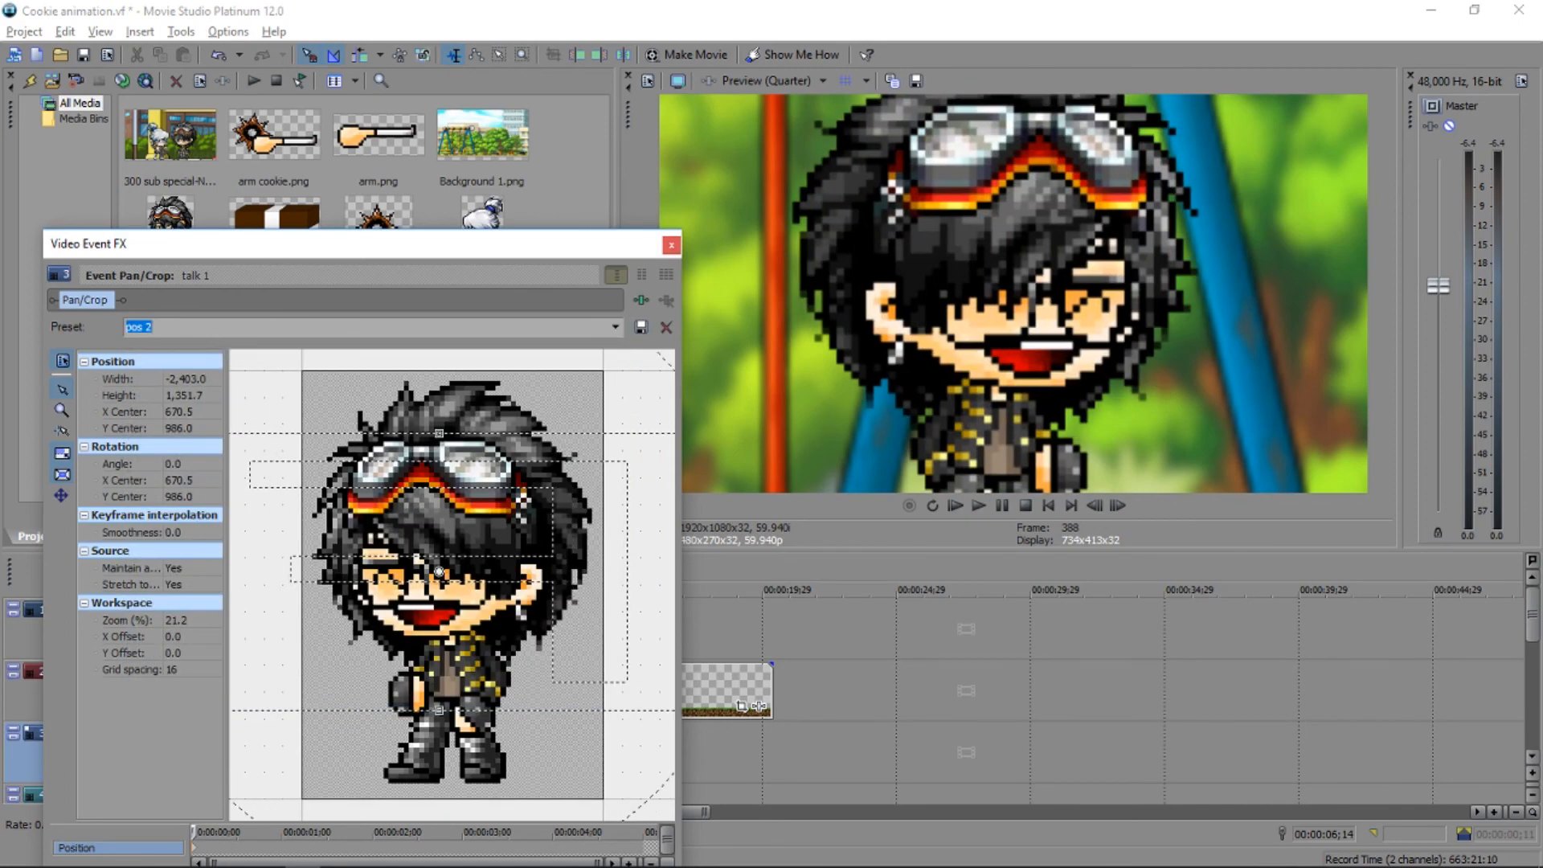
pyautogui.click(671, 245)
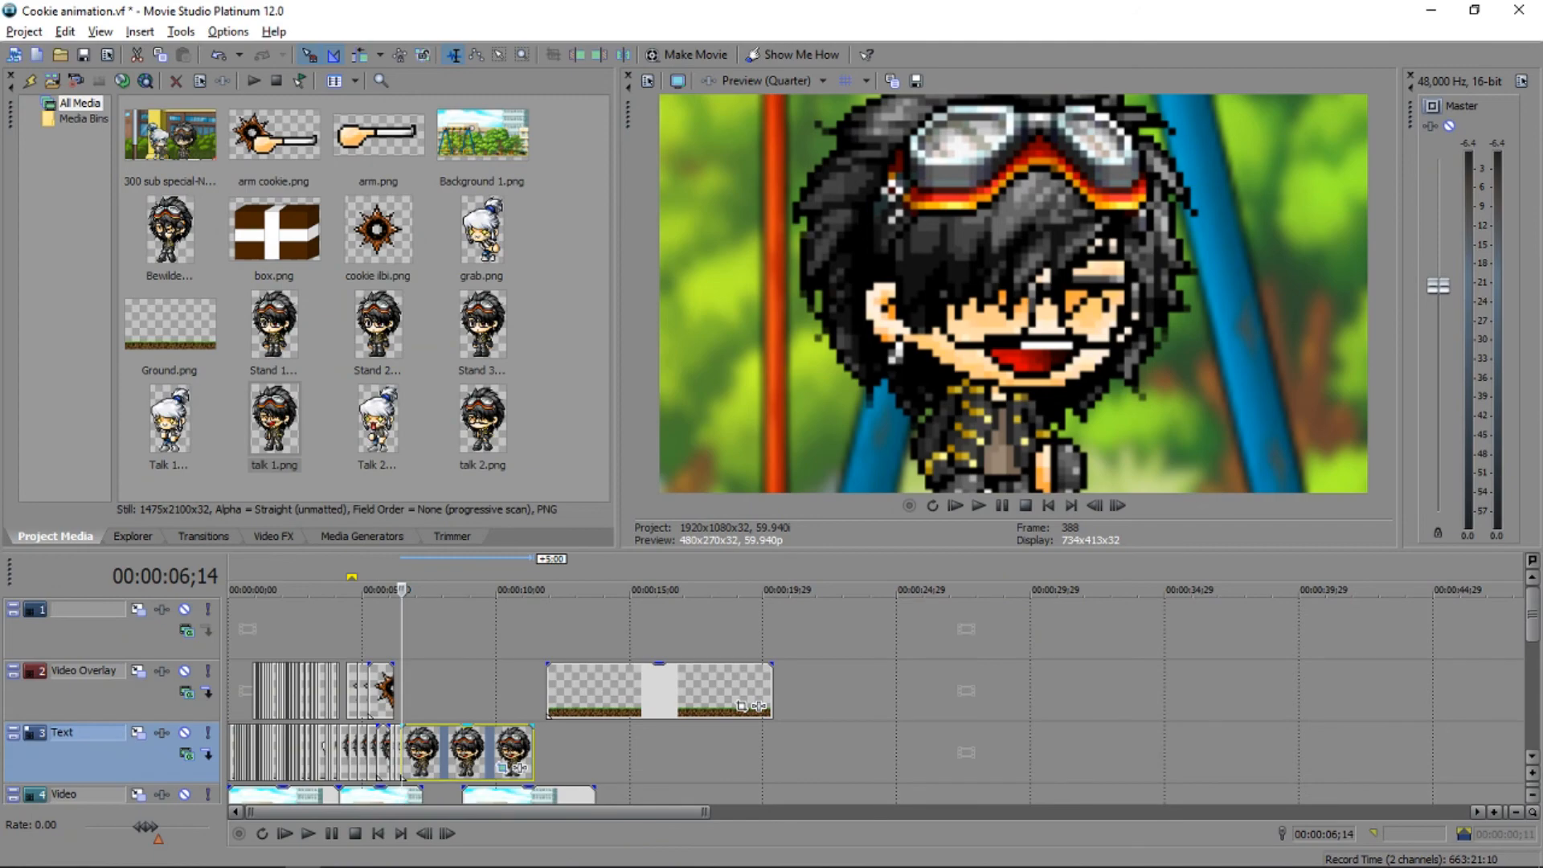
# Examine the frames where the stand, talk 2 and talk 1 events change over, around 00:00:06;09 to 00:00:06;15.
pyautogui.scroll(5, 807, 707)
pyautogui.press('Right')
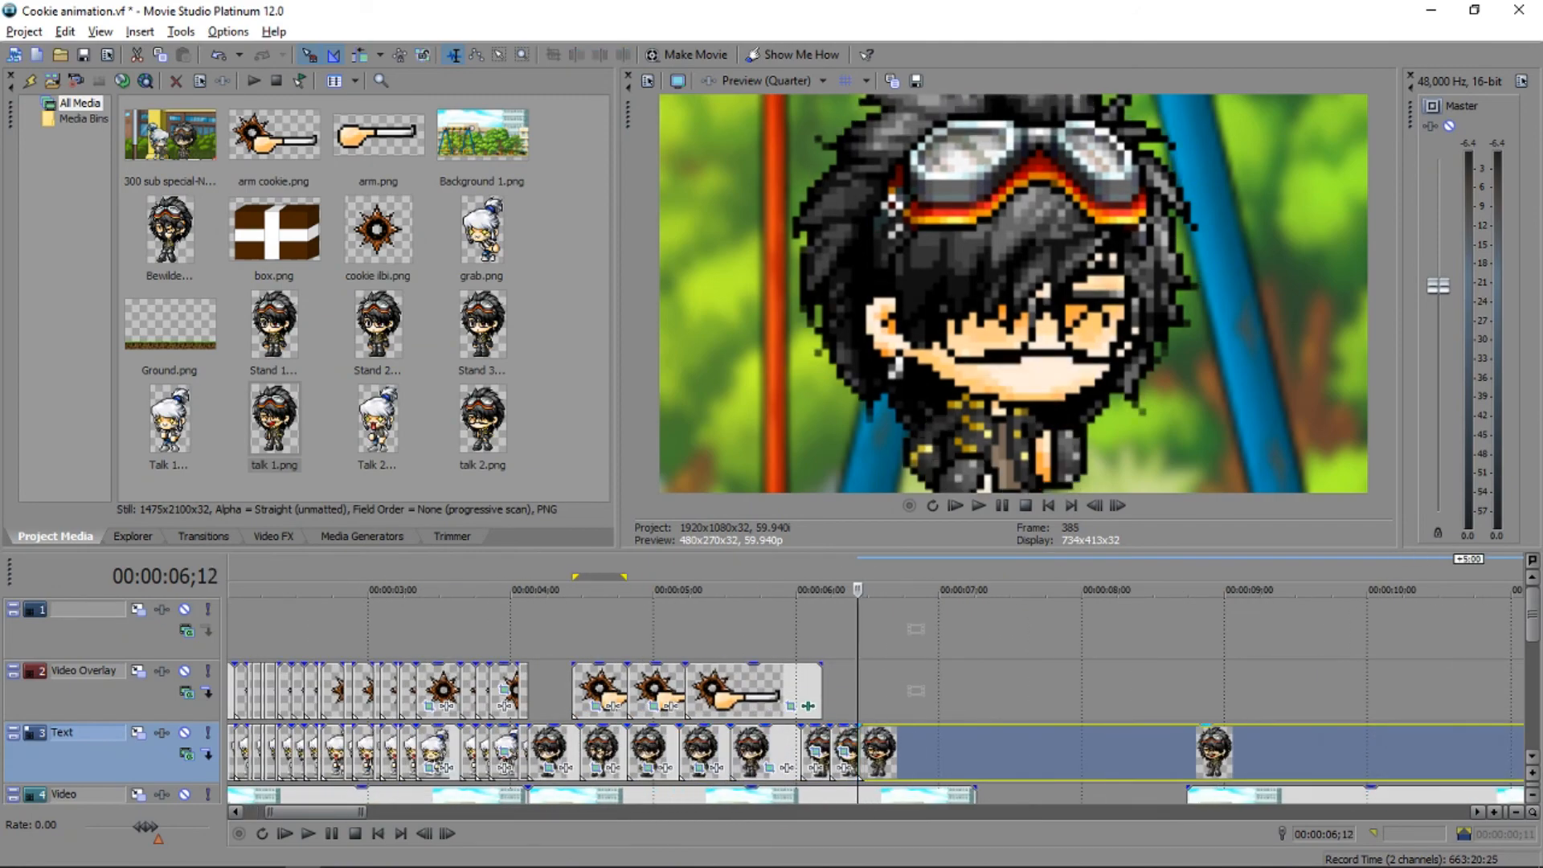
pyautogui.scroll(3, 807, 706)
pyautogui.press('Right')
pyautogui.press('Left')
pyautogui.press('Left')
pyautogui.press('Left')
pyautogui.press('Left')
pyautogui.press('Right')
pyautogui.press('Right')
pyautogui.press('Right')
pyautogui.press('Right')
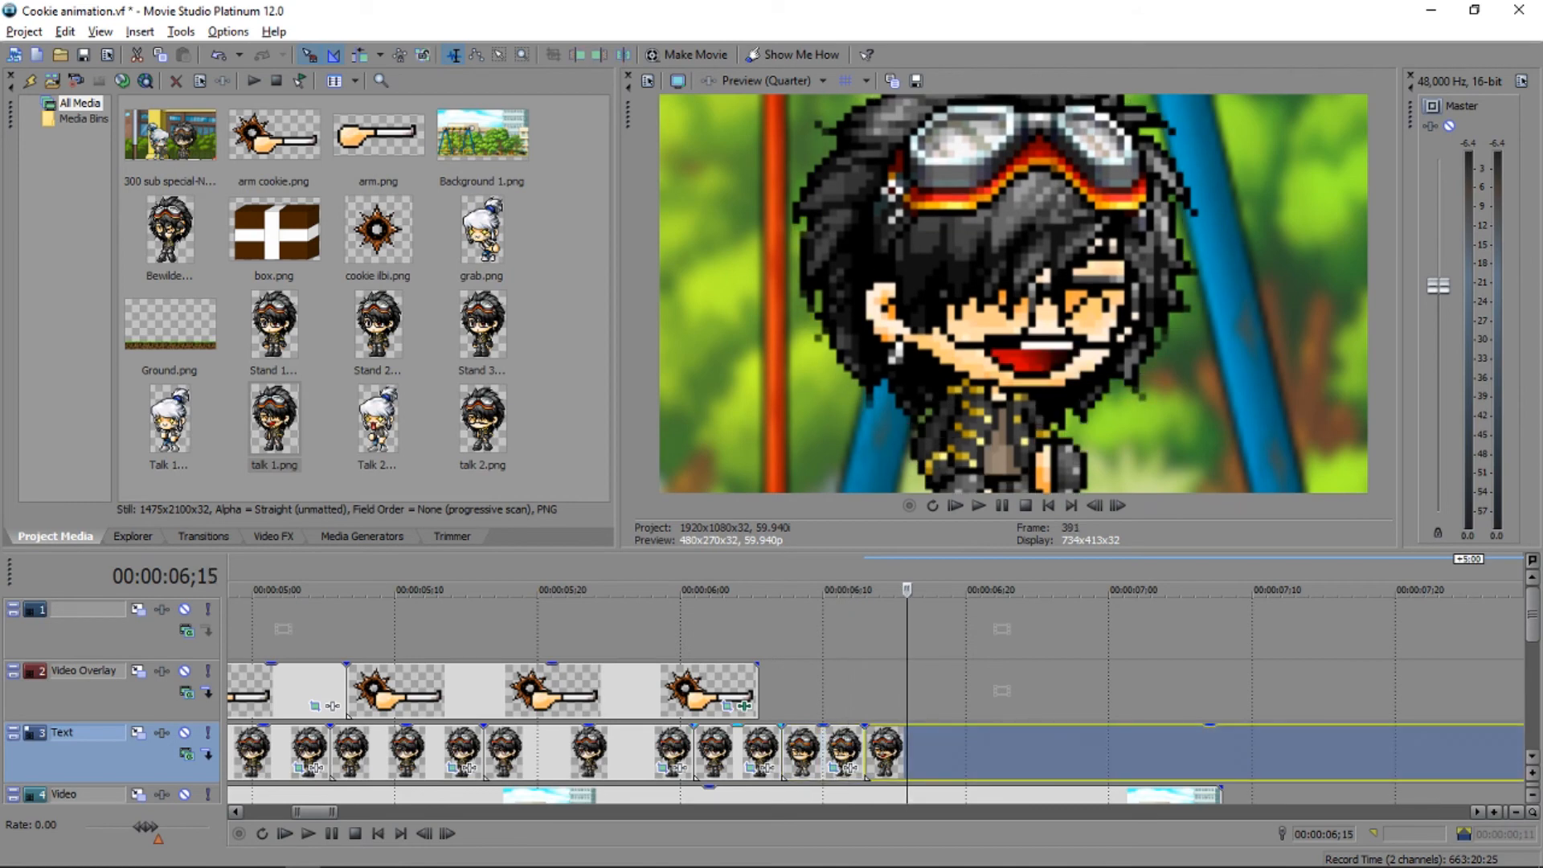
pyautogui.click(739, 752)
pyautogui.click(813, 751)
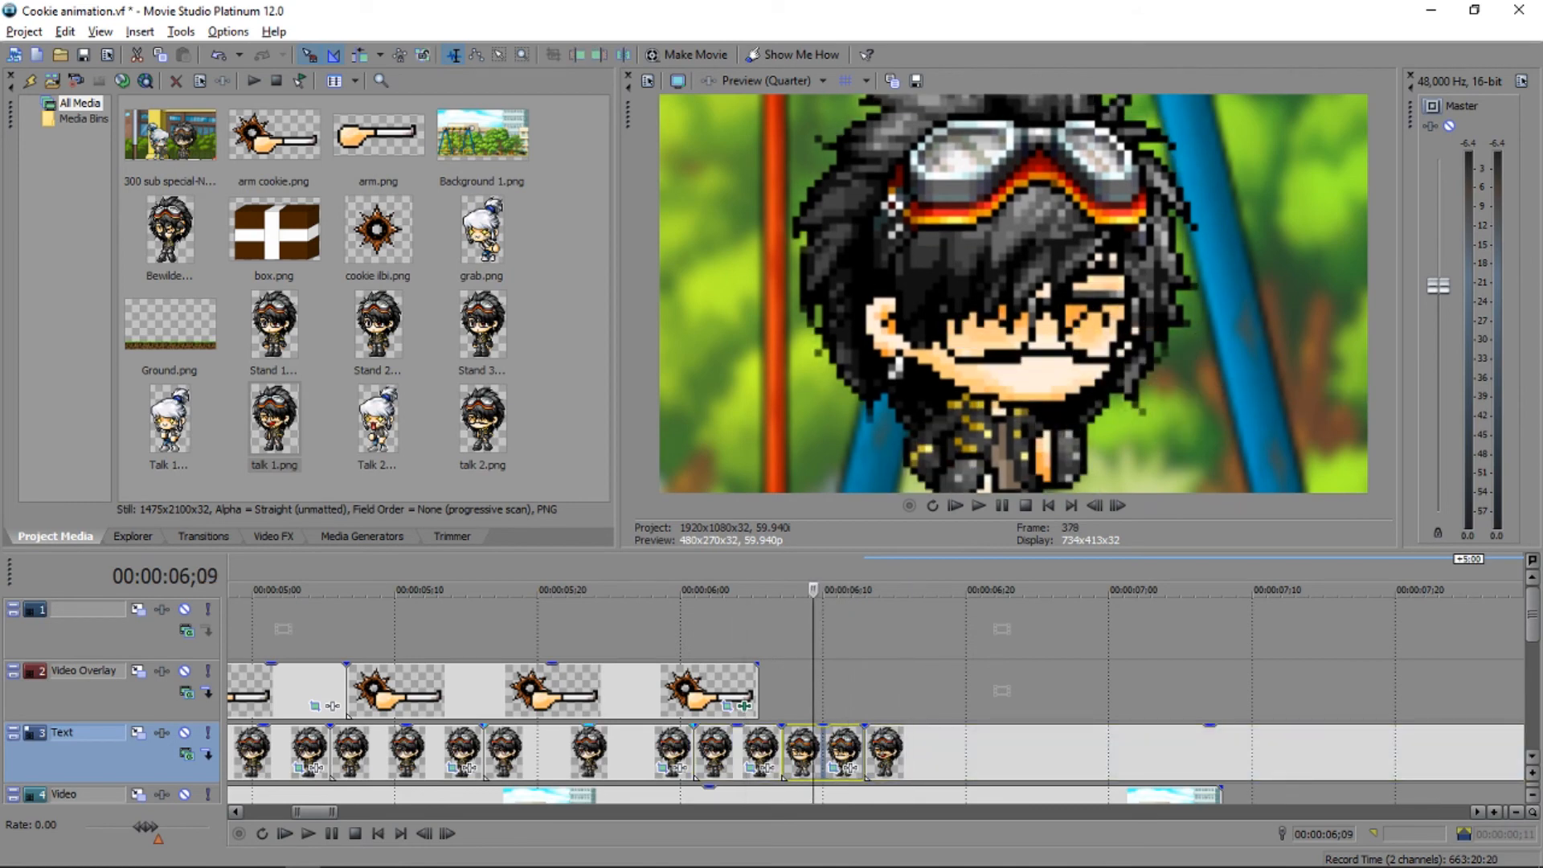
# Trim the end of the talk 1 event on the Text track to about 00:00:06;23.
pyautogui.press('Down')
pyautogui.press('Down')
pyautogui.press('Right')
pyautogui.press('Right')
pyautogui.press('Right')
pyautogui.press('Right')
pyautogui.press('Right')
pyautogui.press('Right')
pyautogui.press('Right')
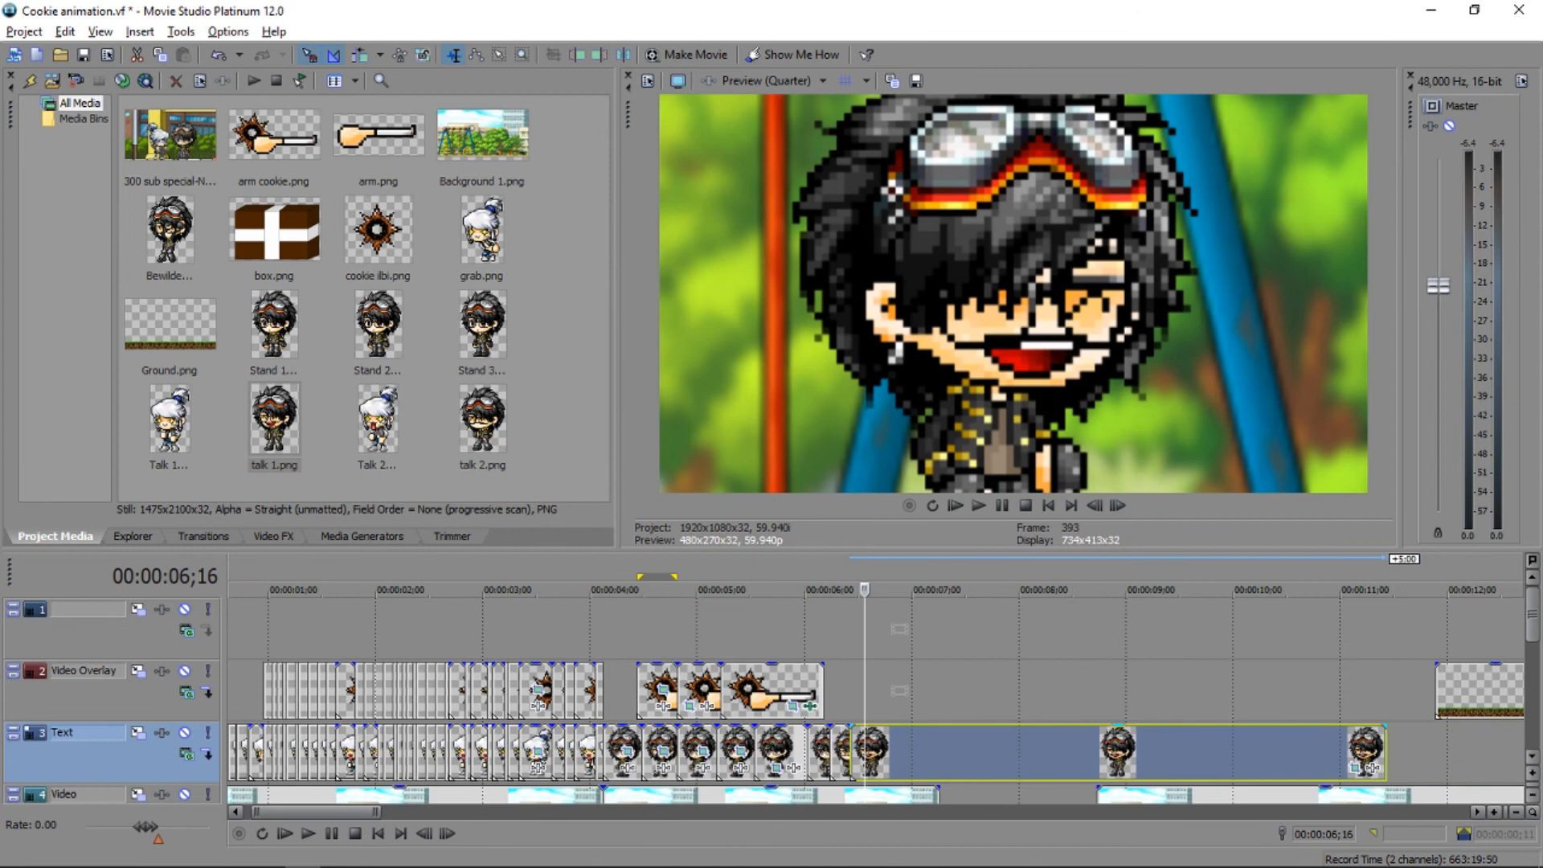
pyautogui.moveTo(1008, 752); pyautogui.dragTo(885, 751)
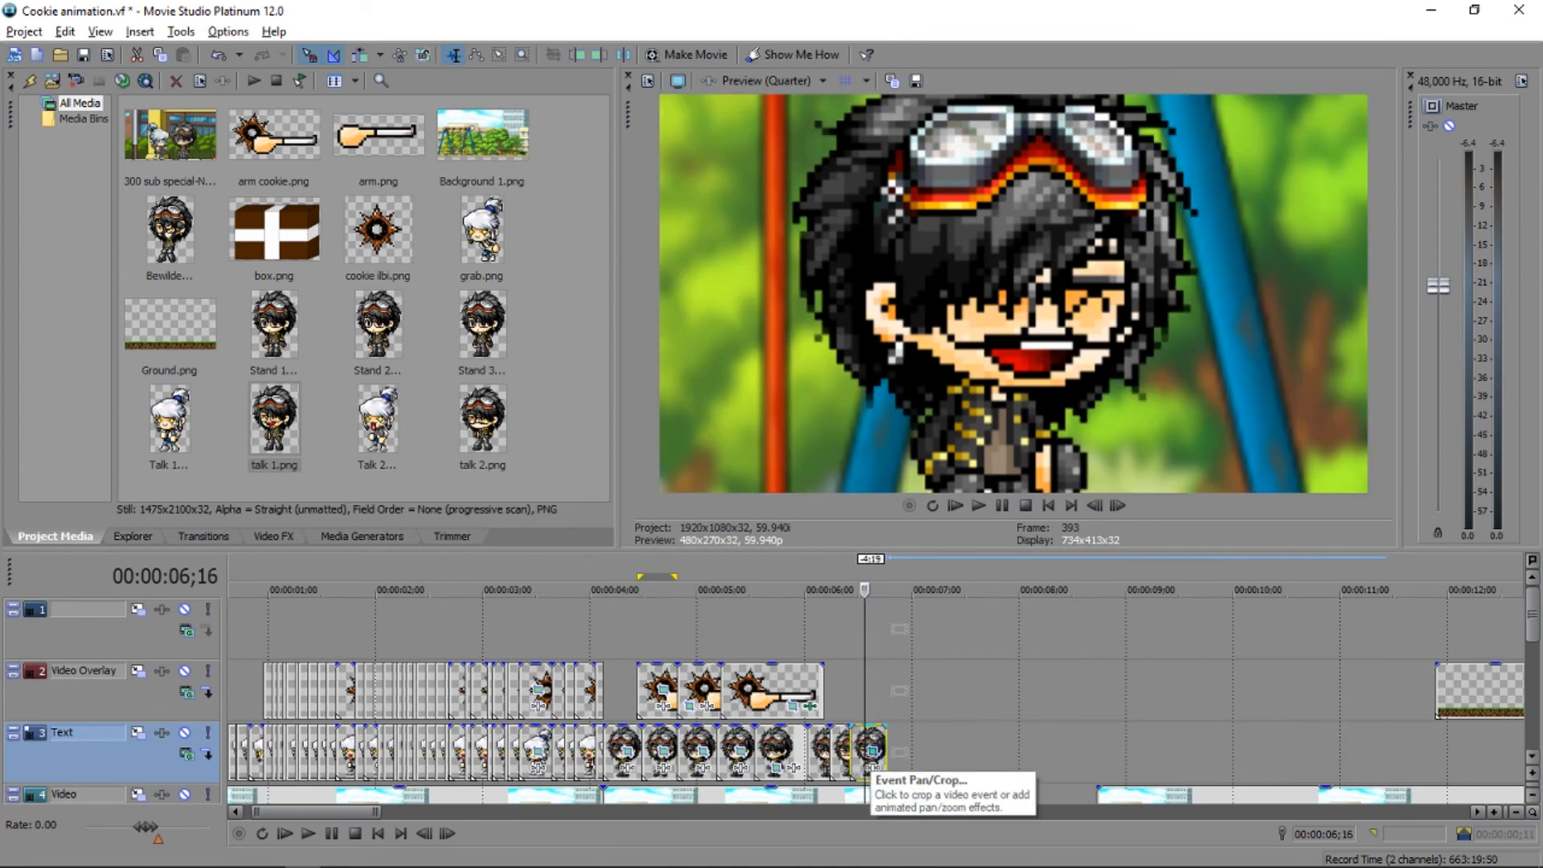
# Examine the talk 2 event's timing against the Voice track's waveform around 00:00:06;10.
pyautogui.press('Left')
pyautogui.press('Left')
pyautogui.press('Left')
pyautogui.press('Left')
pyautogui.press('Left')
pyautogui.press('Left')
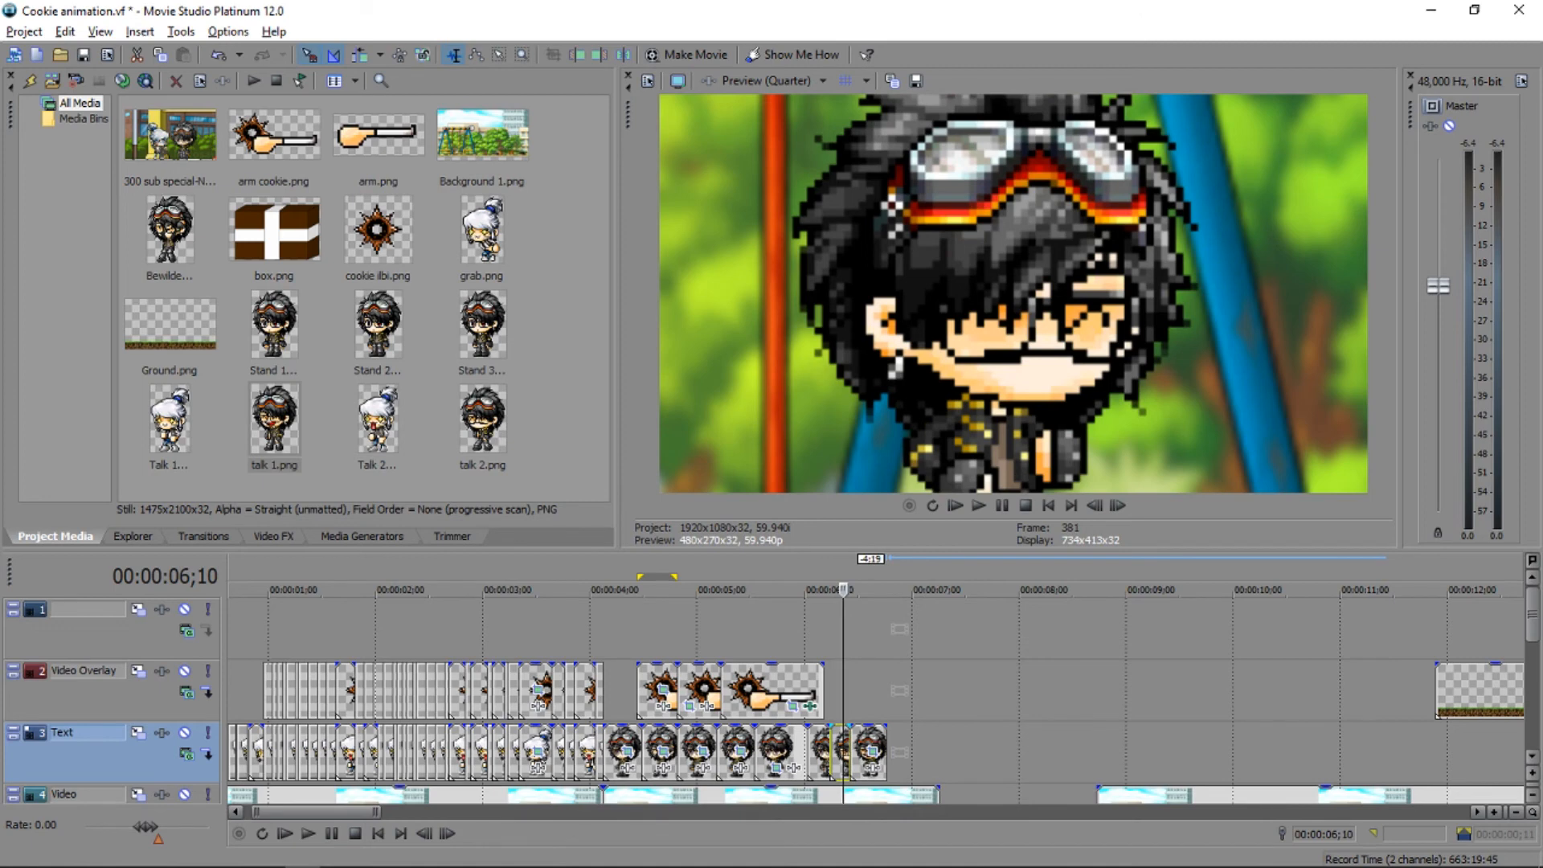
pyautogui.press('Up')
pyautogui.press('Up')
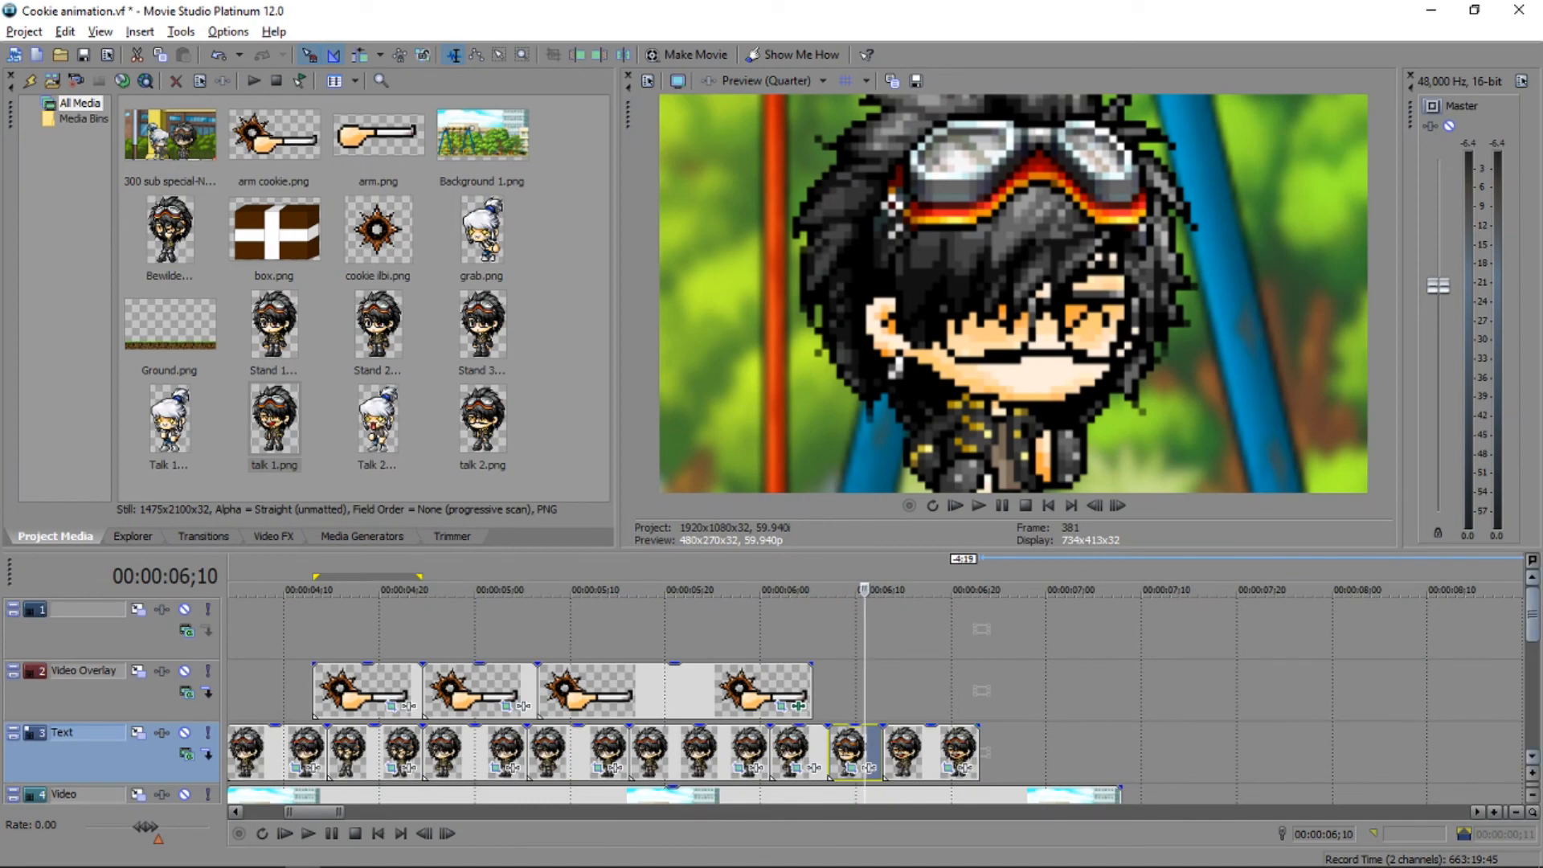
pyautogui.scroll(-1, 876, 699)
pyautogui.scroll(-1, 876, 699)
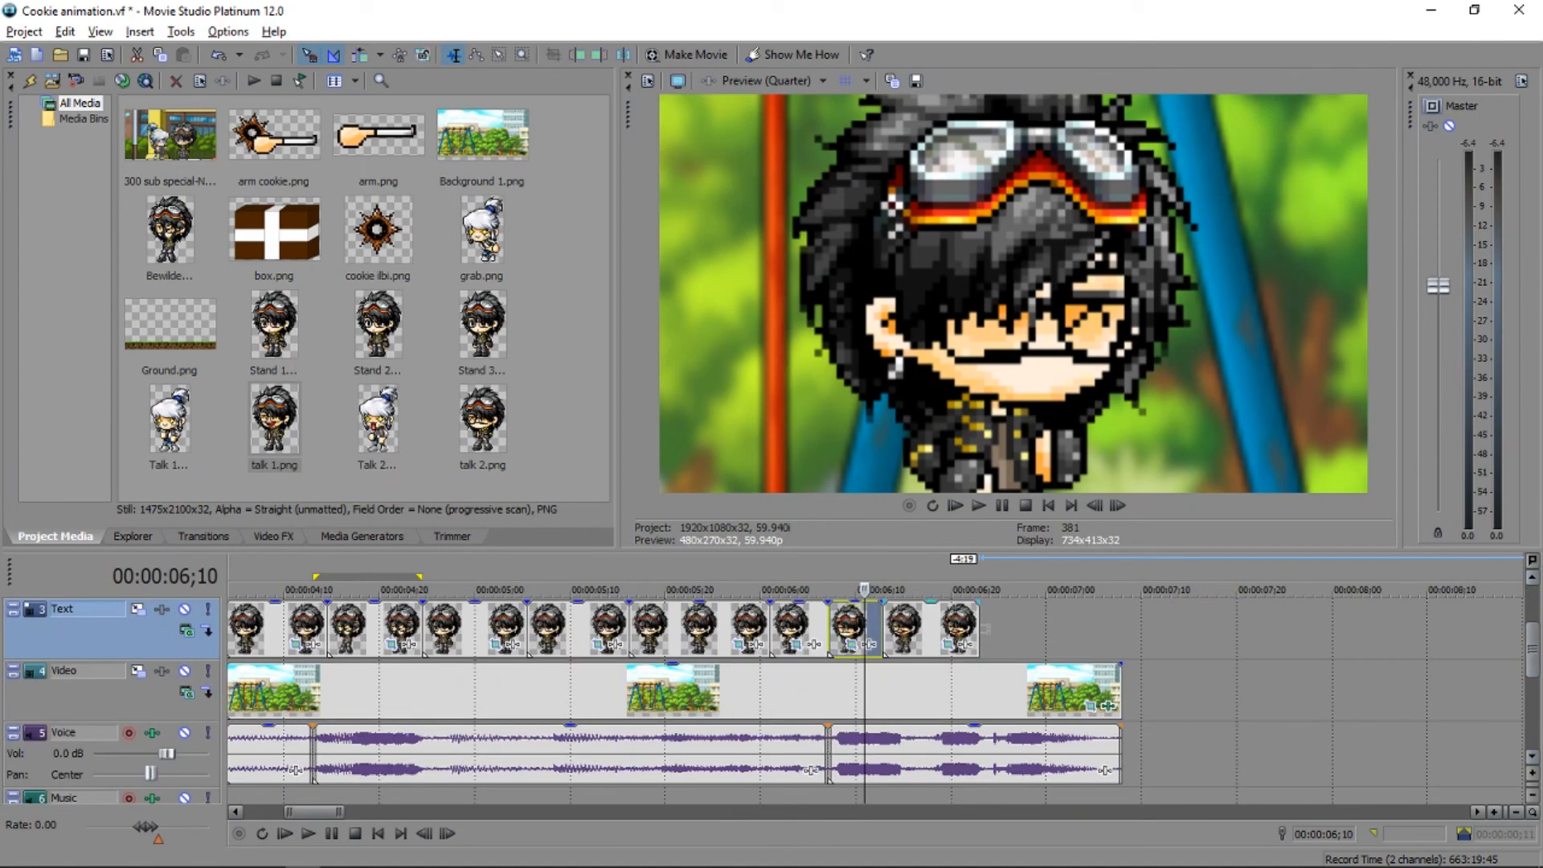
# Shorten the end of the talk 2 event by four frames and ripple the talk 1 event back against it.
pyautogui.press('Left')
pyautogui.press('Left')
pyautogui.press('Left')
pyautogui.press('Up')
pyautogui.press('Up')
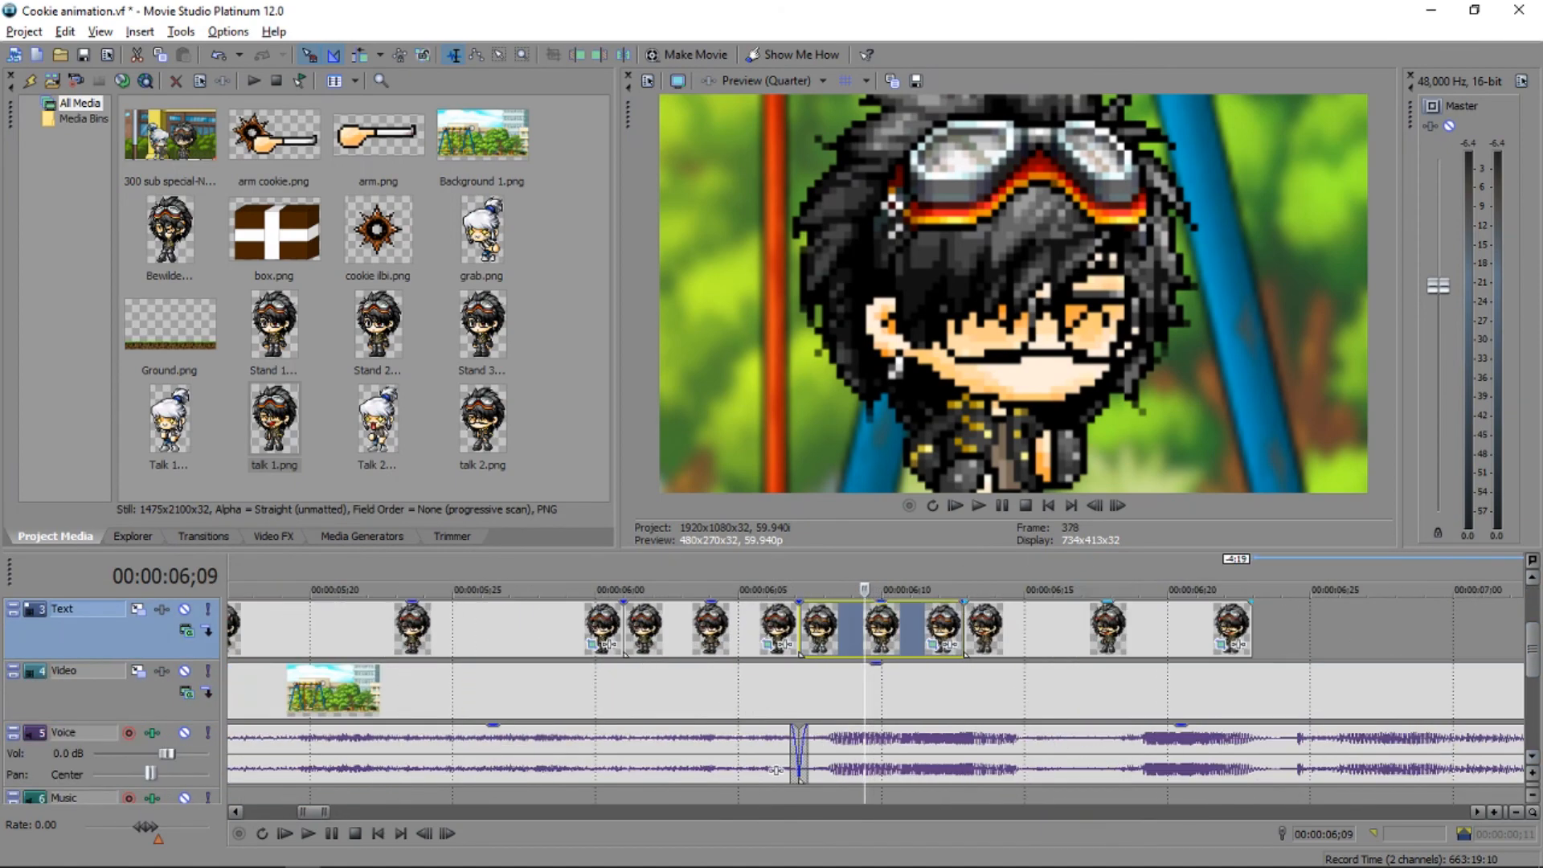
pyautogui.press('KP_4')
pyautogui.press('KP_4')
pyautogui.press('KP_4')
pyautogui.press('KP_4')
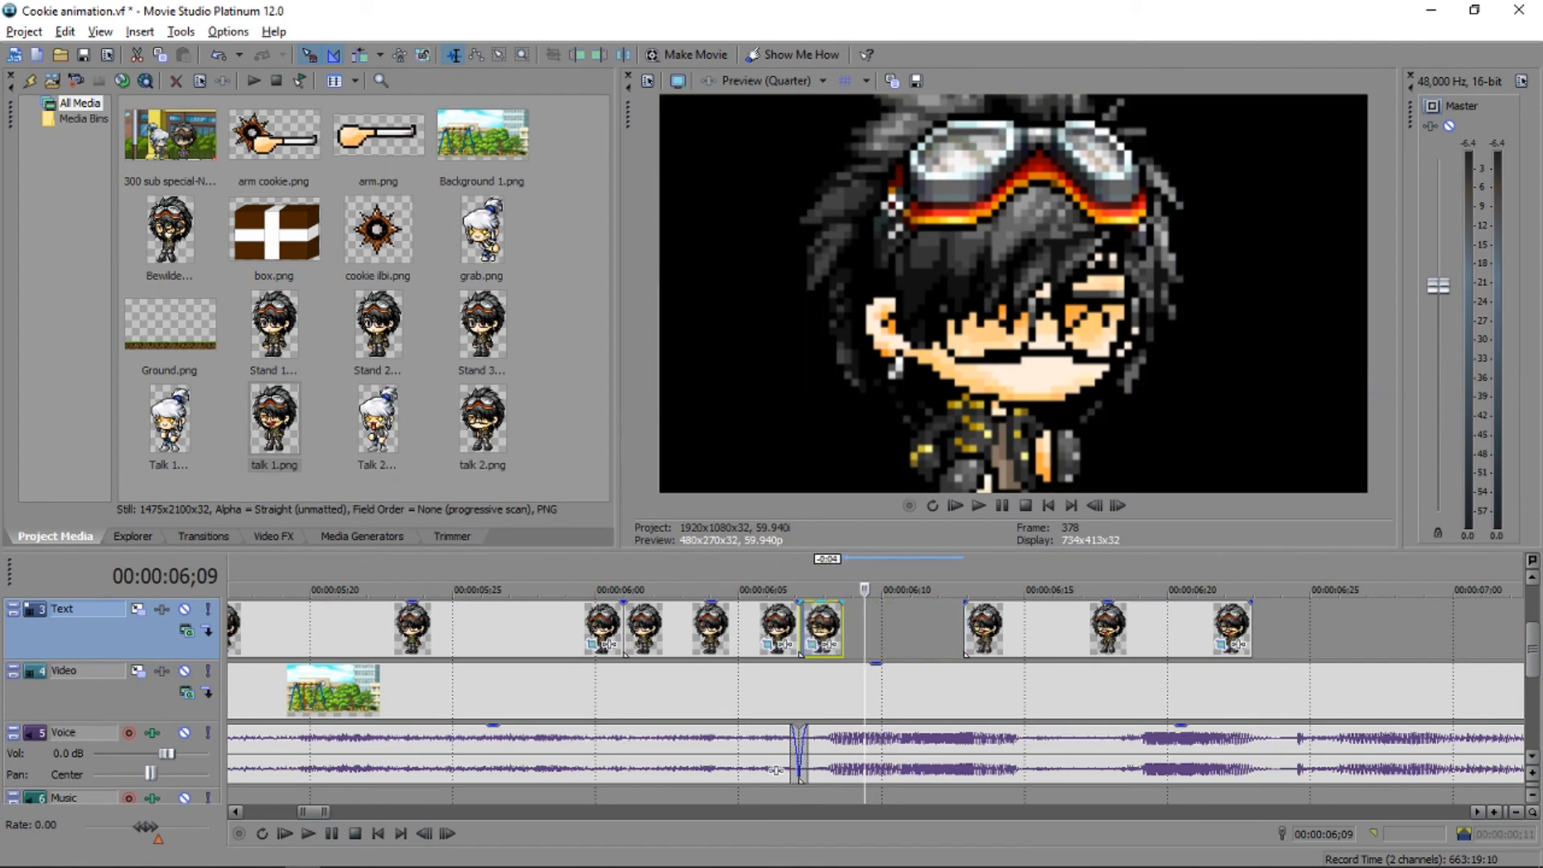
pyautogui.press('f')
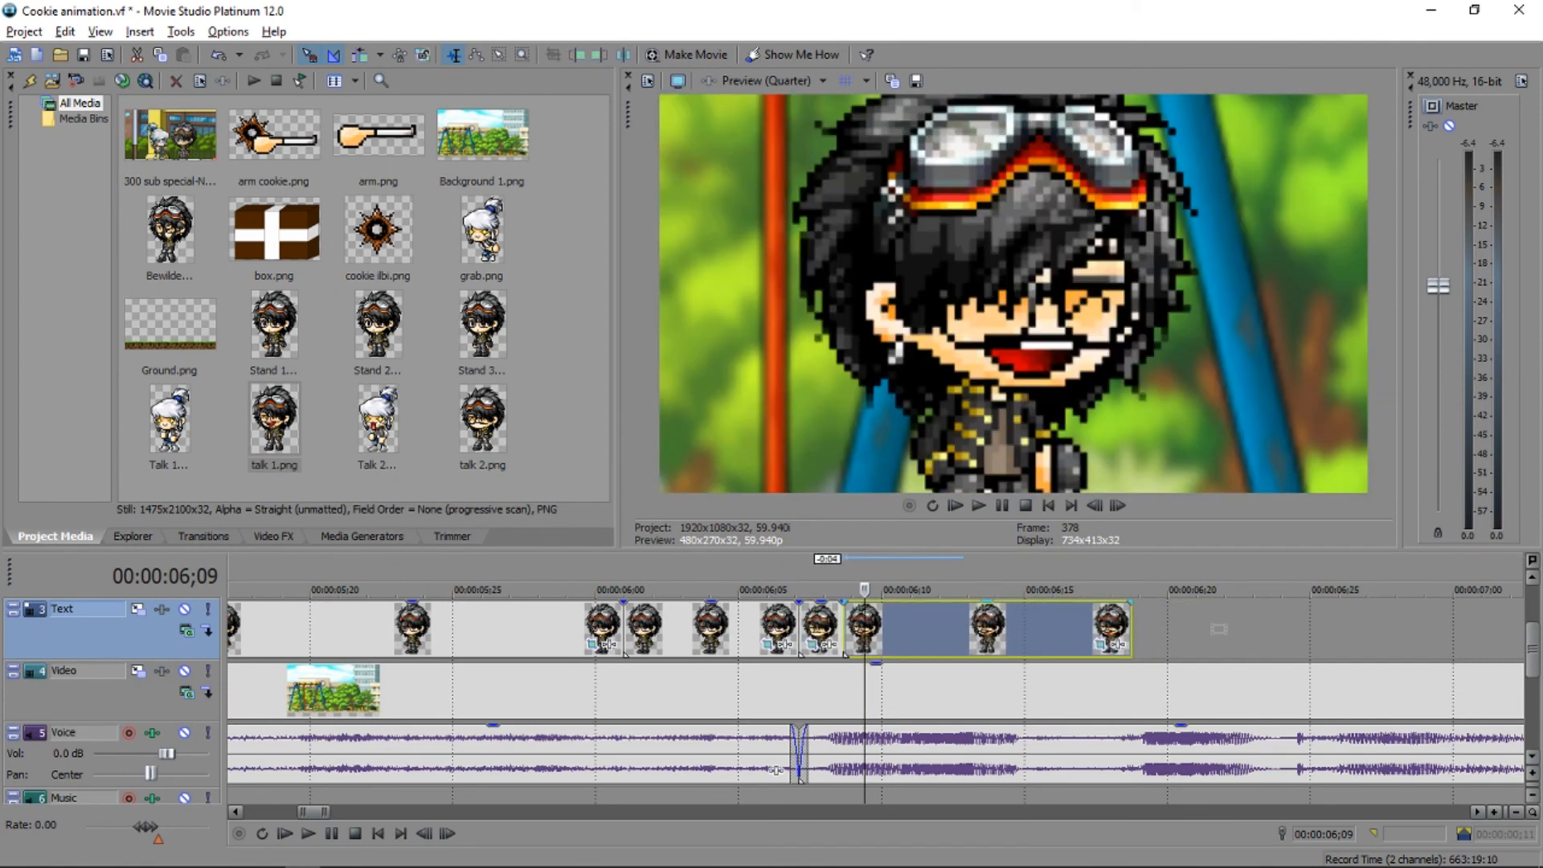
# Shorten the end of the talk 1 event on the Text track by four frames to about 00:00:06;14.
pyautogui.press('KP_4')
pyautogui.press('KP_4')
pyautogui.press('KP_4')
pyautogui.press('KP_4')
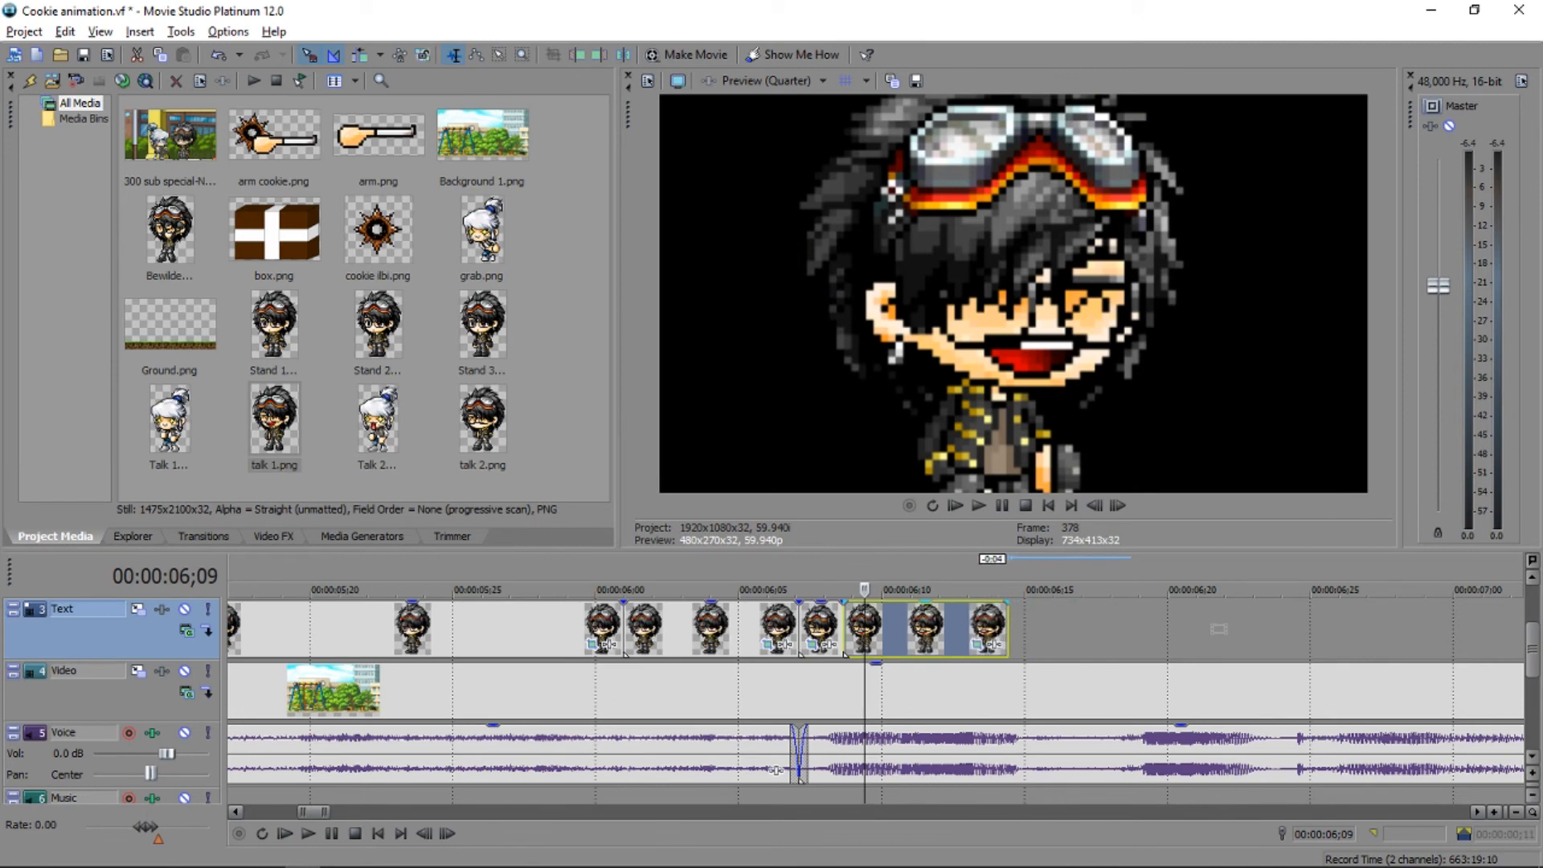
# Paste a copy of the talk 2 event right after talk 1 and extend its end to about 00:00:06;18.
pyautogui.click(826, 627)
pyautogui.rightClick(827, 626)
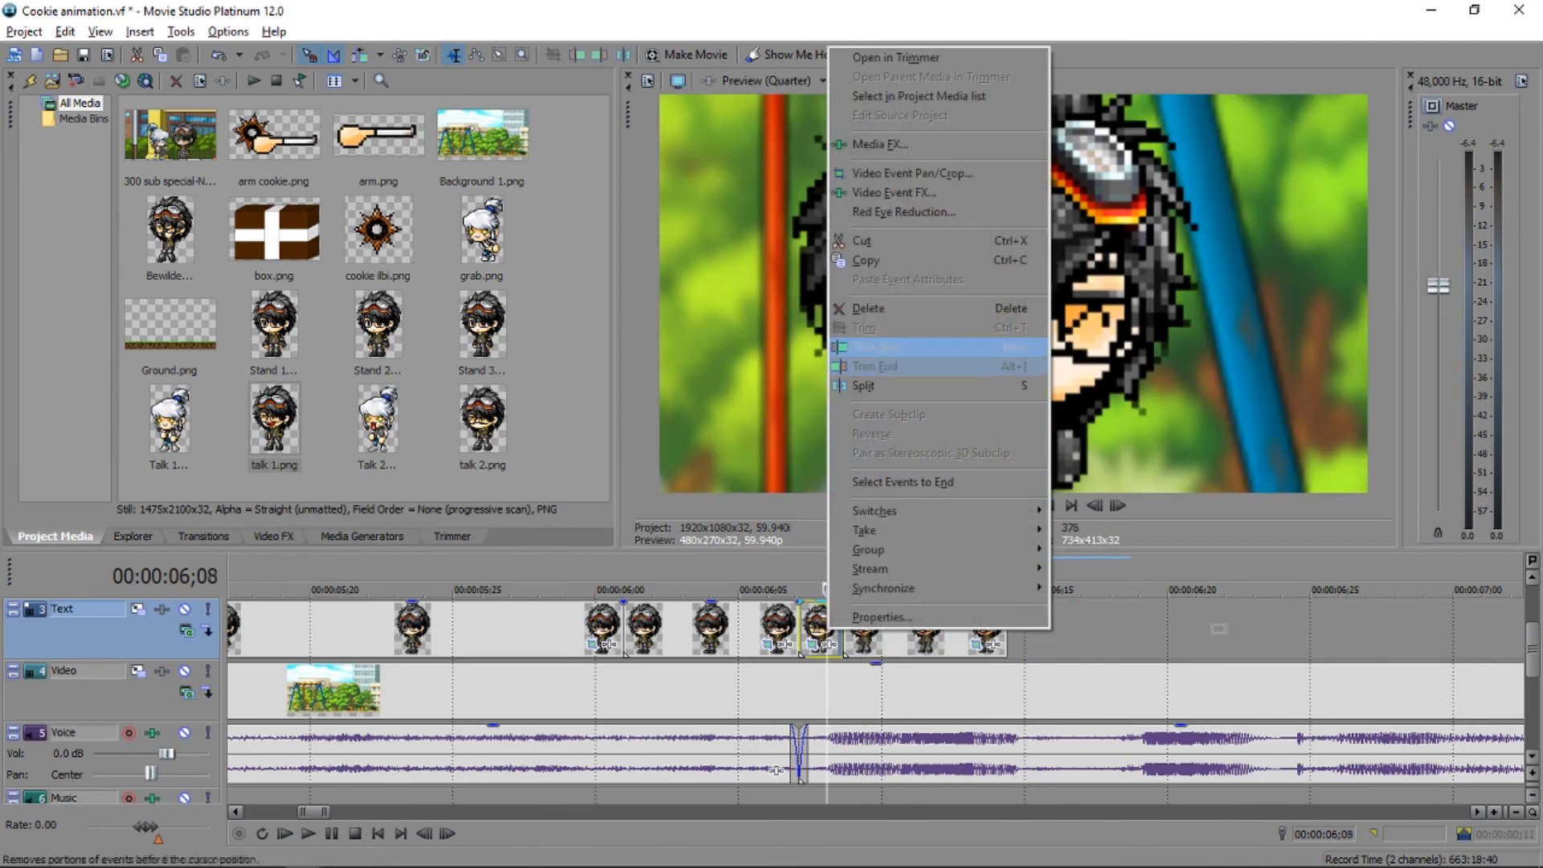
pyautogui.click(864, 260)
pyautogui.hotkey('ctrl', 'v')
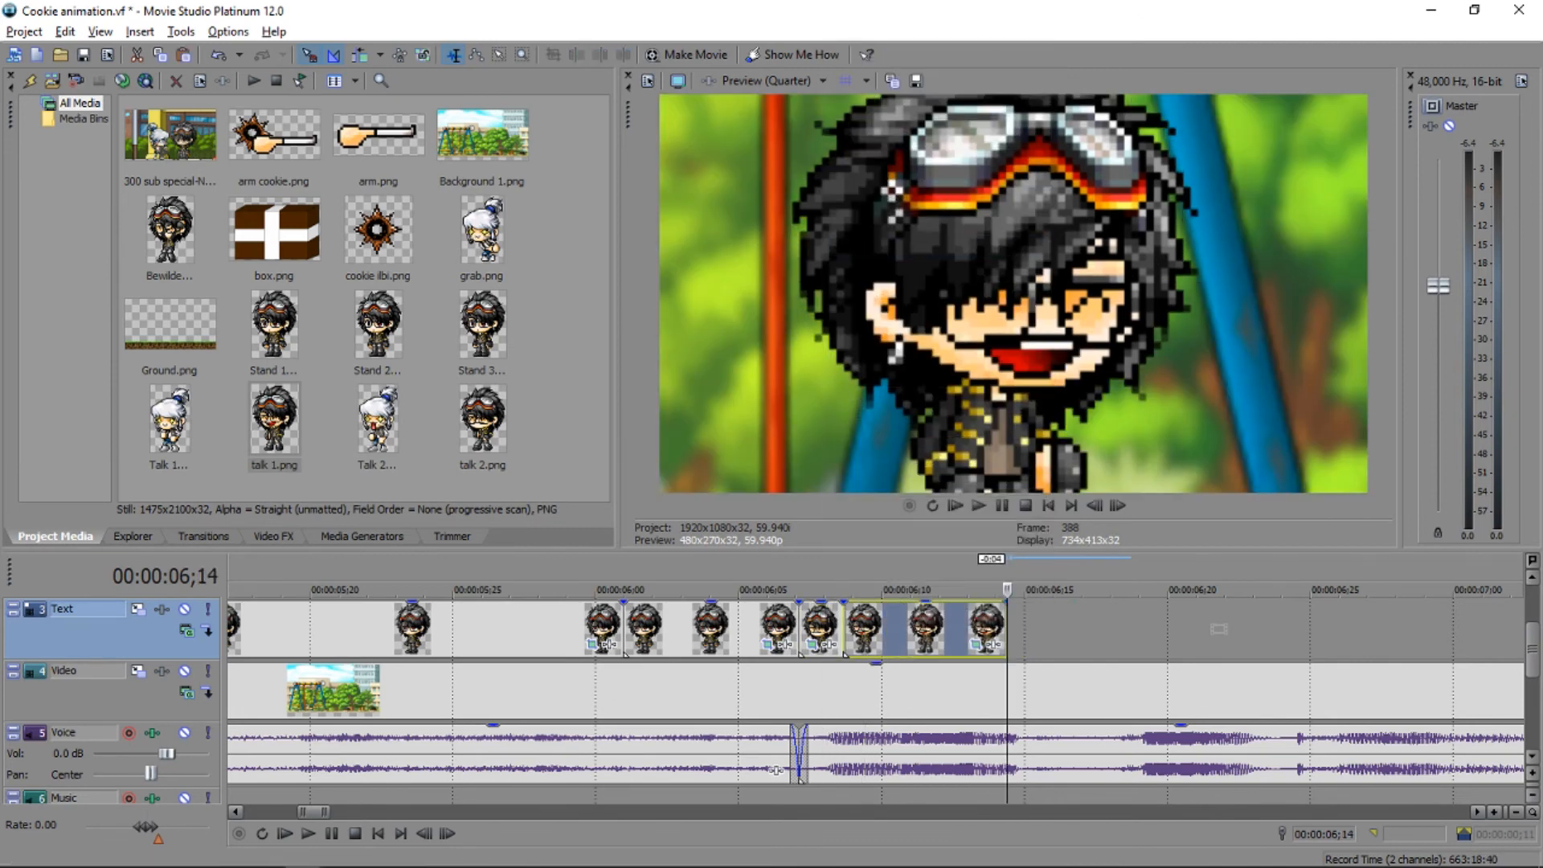
pyautogui.hotkey('ctrl', 'v')
pyautogui.moveTo(1053, 629); pyautogui.dragTo(1112, 628)
# Paste alternating copies of the talk 1 and talk 2 events along the Text track up to about 00:00:06;29, following the Voice waveform.
pyautogui.click(949, 627)
pyautogui.rightClick(949, 627)
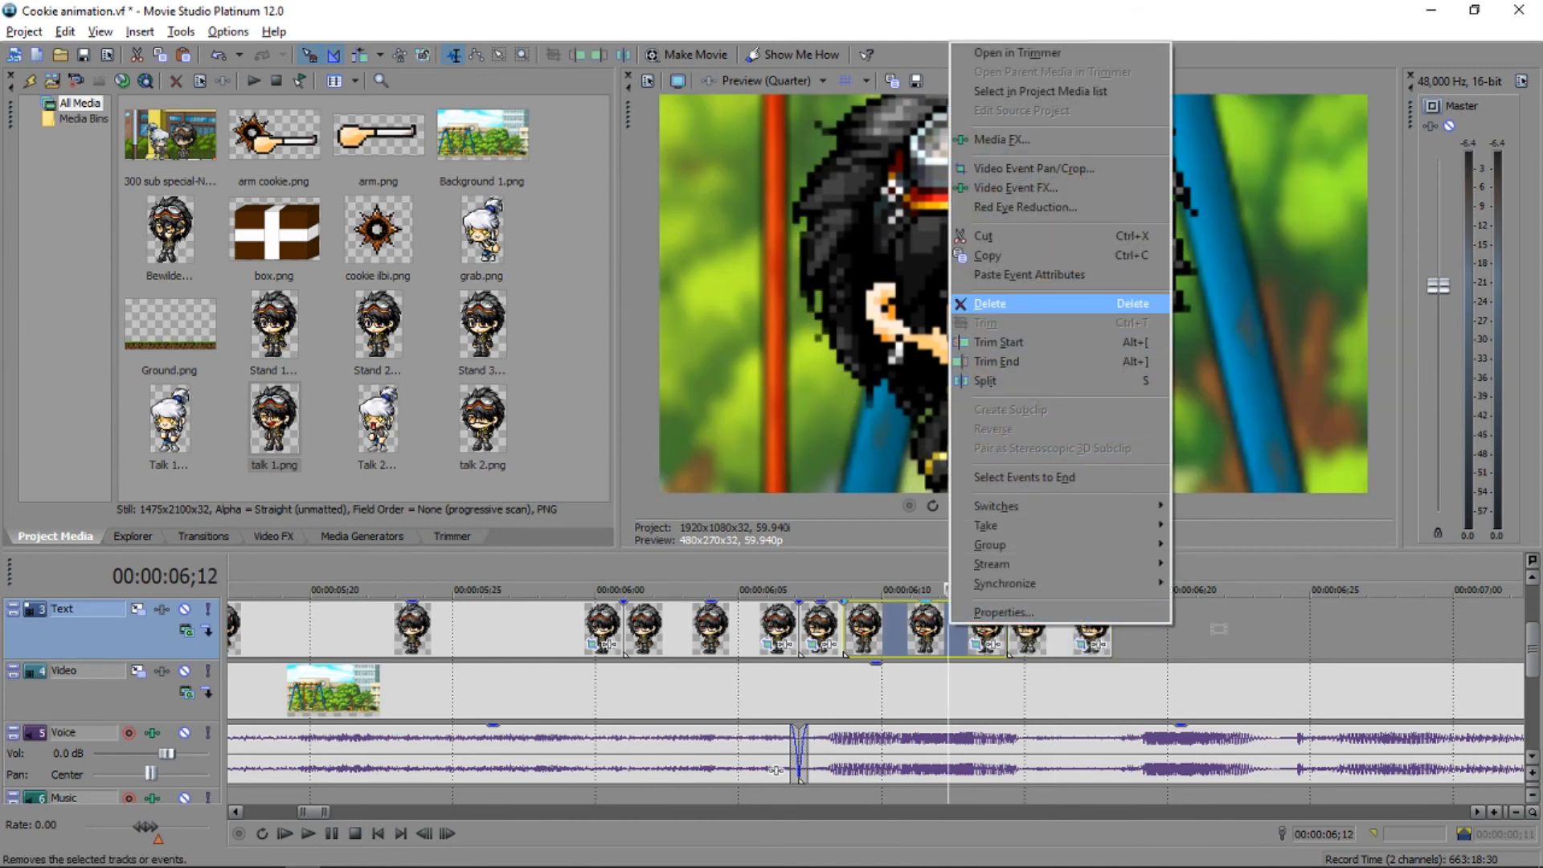
pyautogui.click(988, 256)
pyautogui.hotkey('ctrl', 'v')
pyautogui.hotkey('ctrl', 'v')
pyautogui.hotkey('ctrl', 'v')
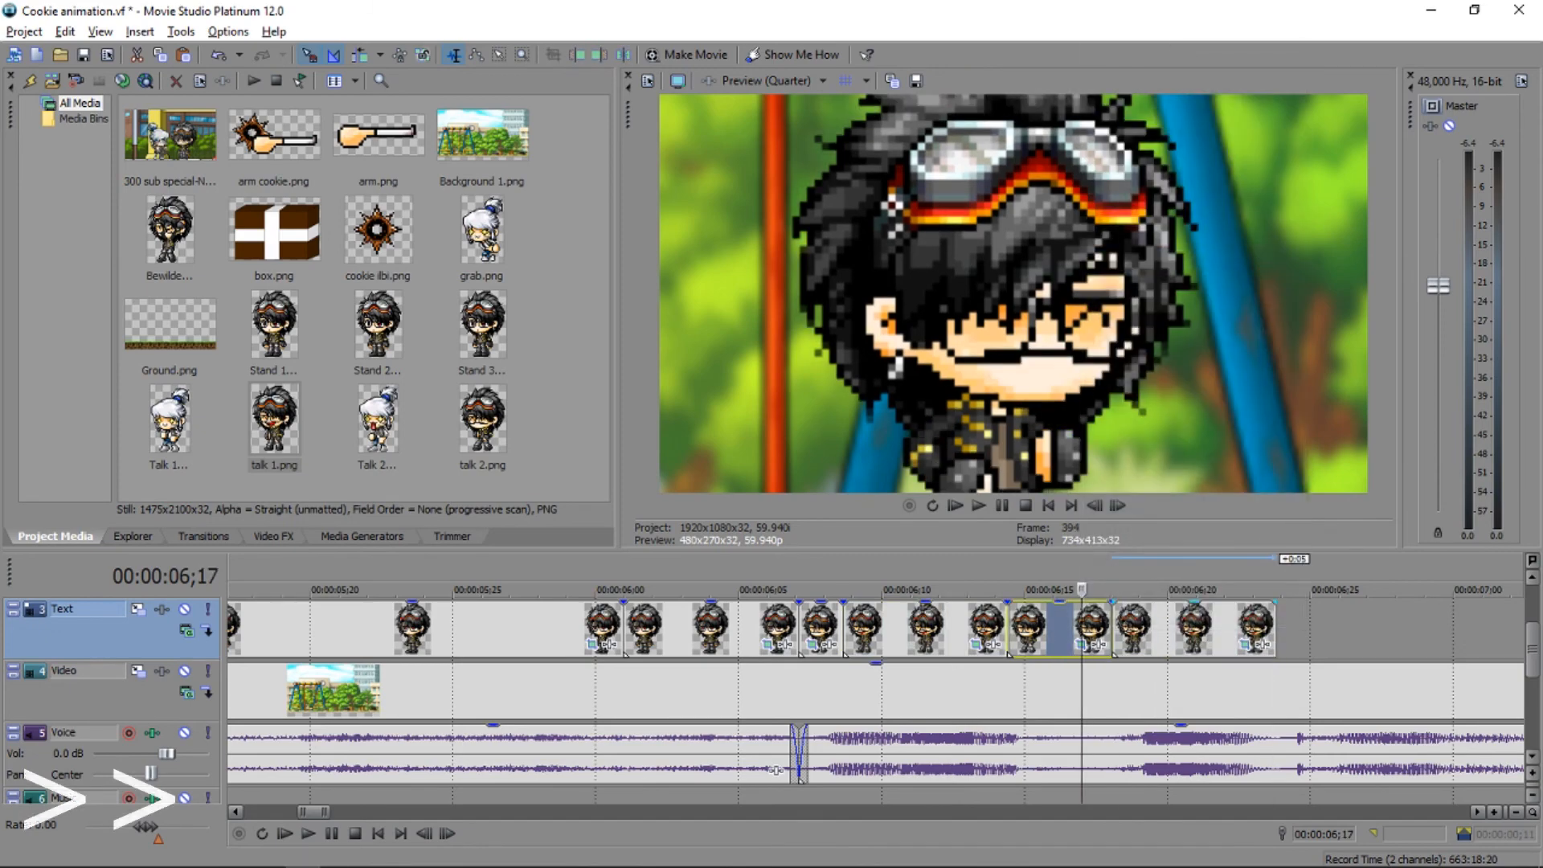
pyautogui.hotkey('ctrl', 'v')
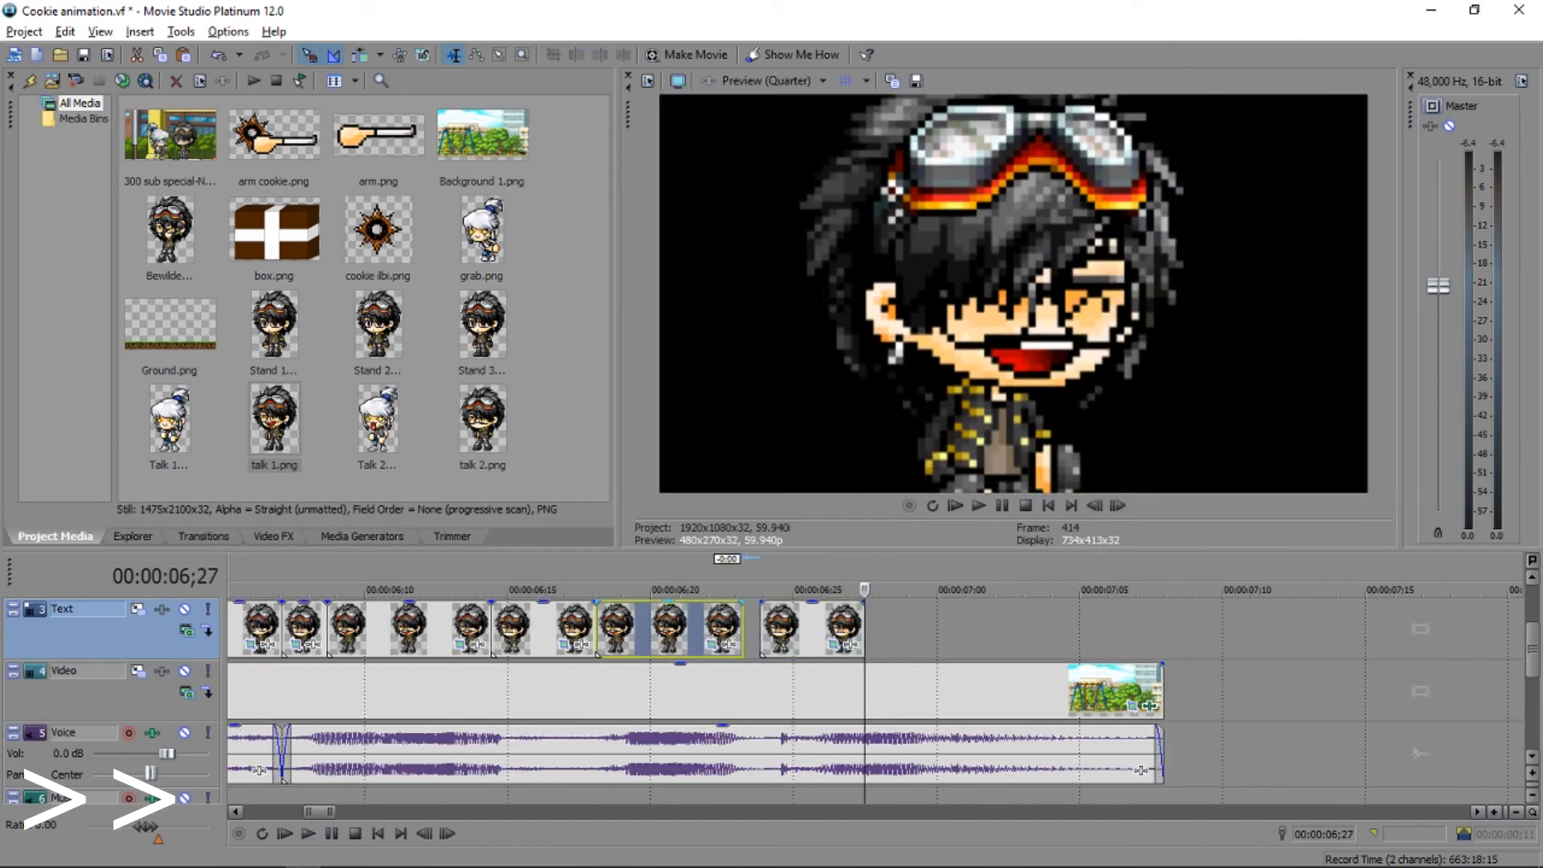
pyautogui.hotkey('ctrl', 'v')
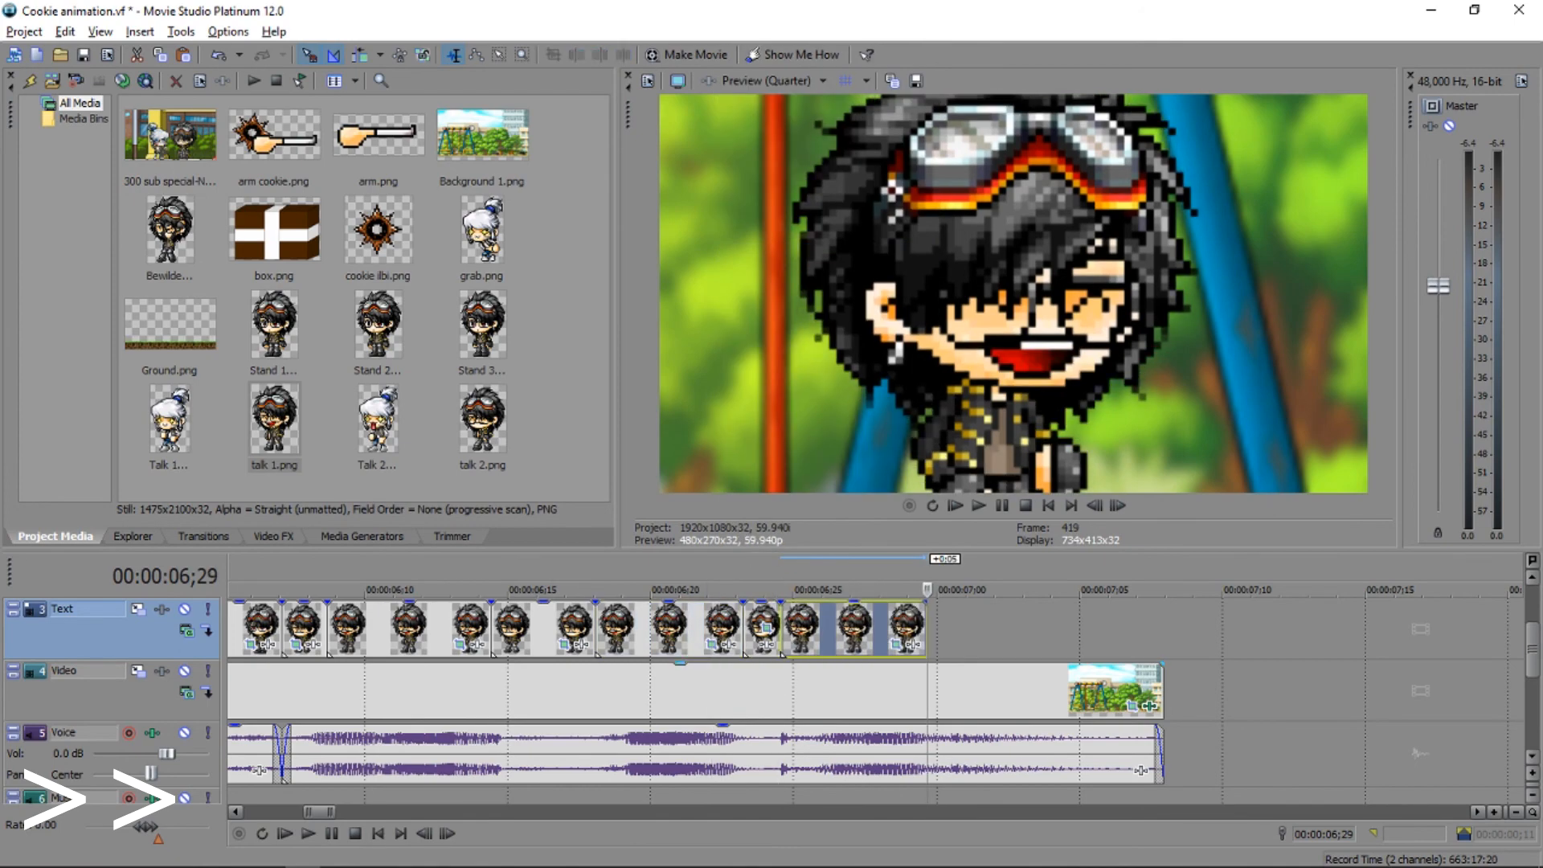
# Extend the last talk 1 event to about 00:00:07;03 and paste a talk 2 copy after it, reaching the scene's end.
pyautogui.press('space')
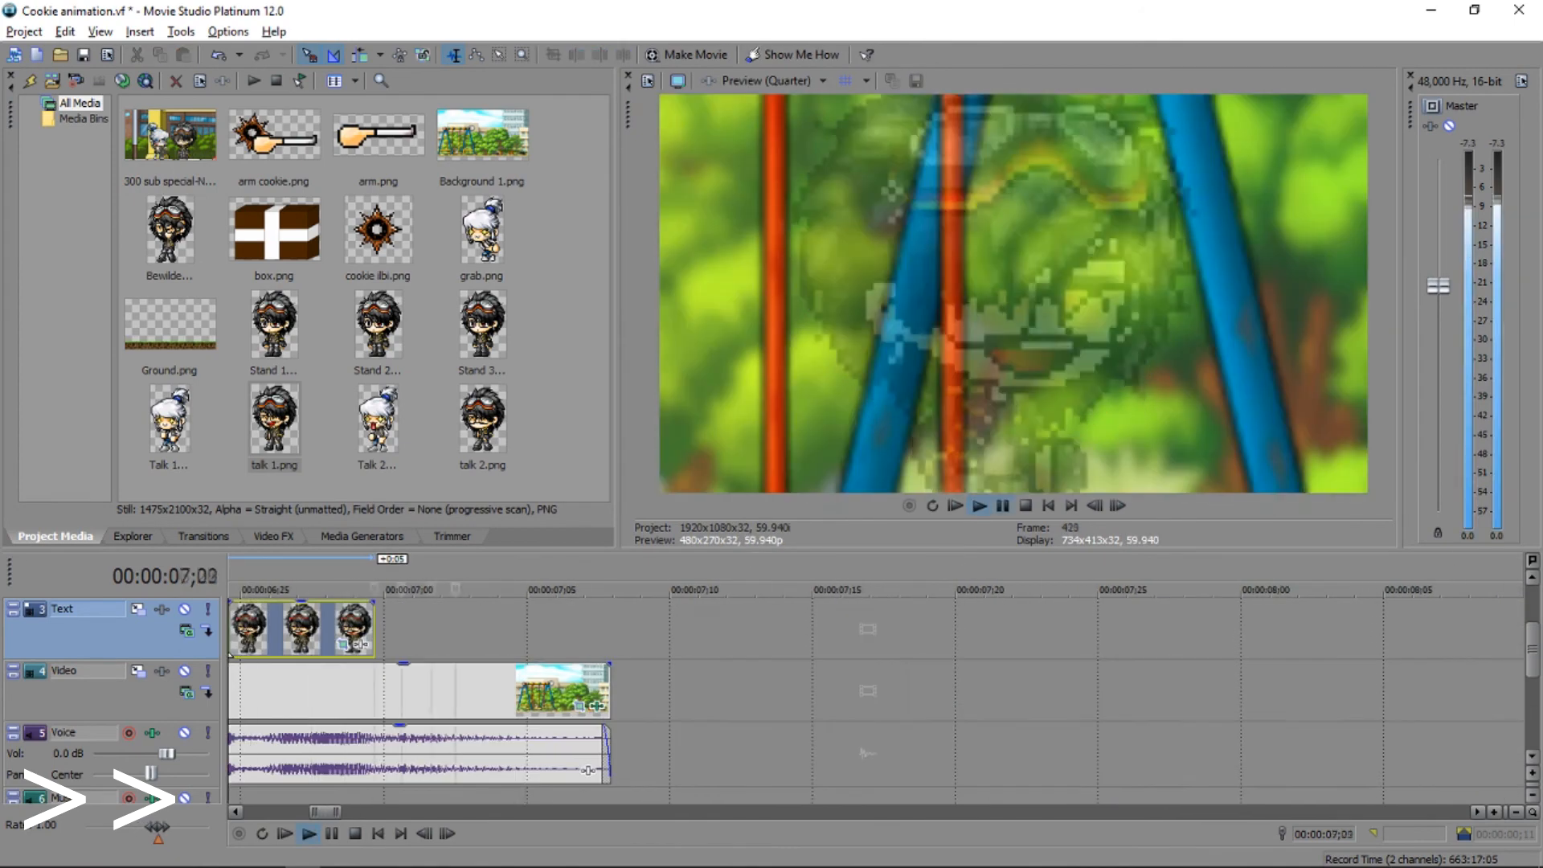
pyautogui.press('Return')
pyautogui.moveTo(374, 629); pyautogui.dragTo(482, 629)
pyautogui.scroll(-1, 482, 629)
pyautogui.rightClick(709, 623)
pyautogui.click(751, 247)
pyautogui.click(839, 625)
pyautogui.hotkey('ctrl', 'v')
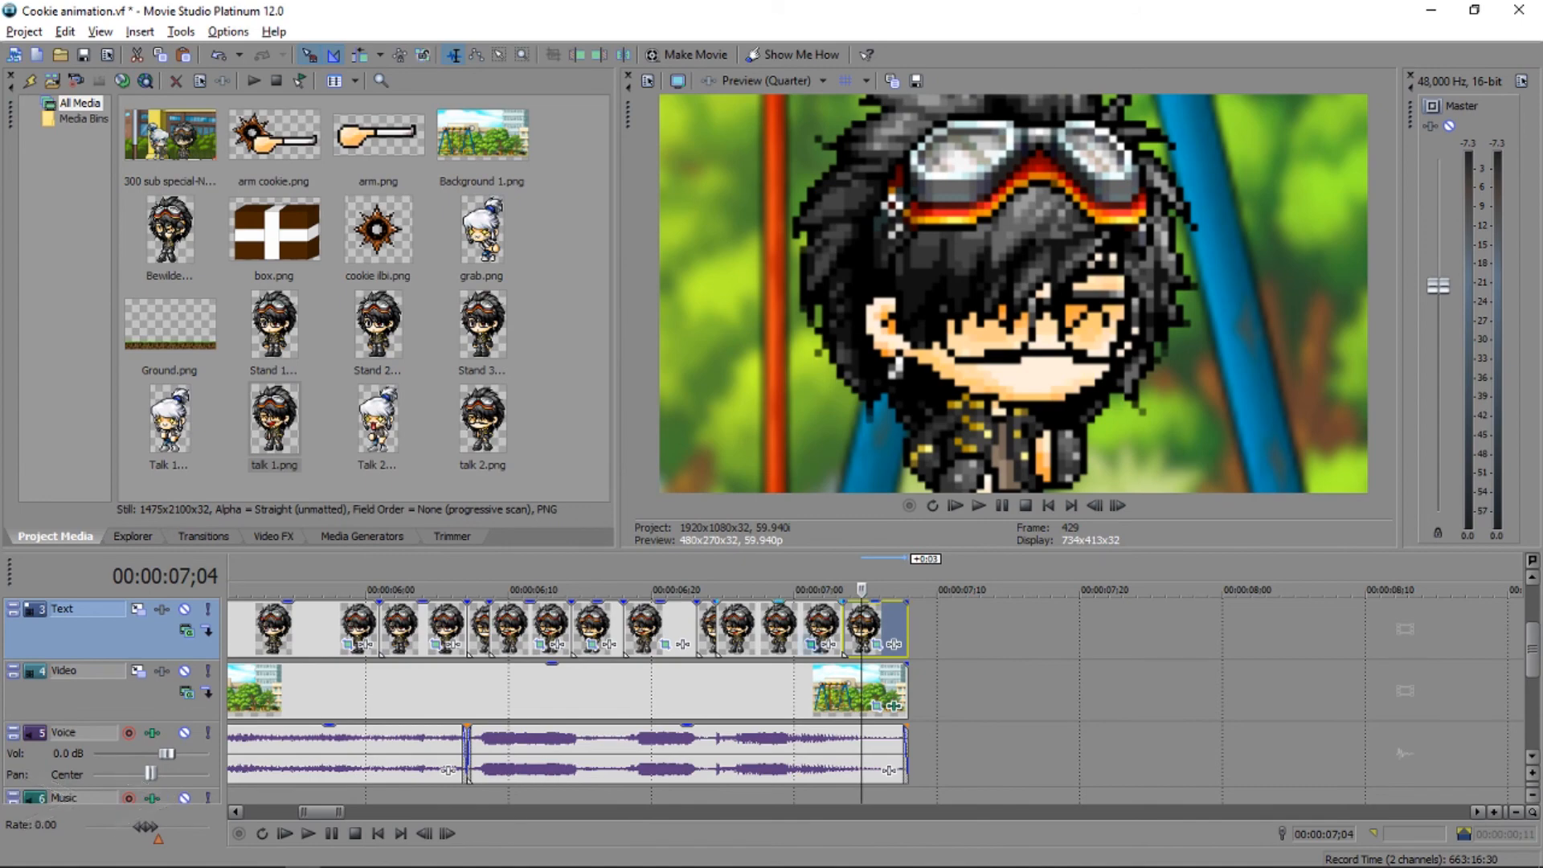
pyautogui.scroll(-3, 875, 693)
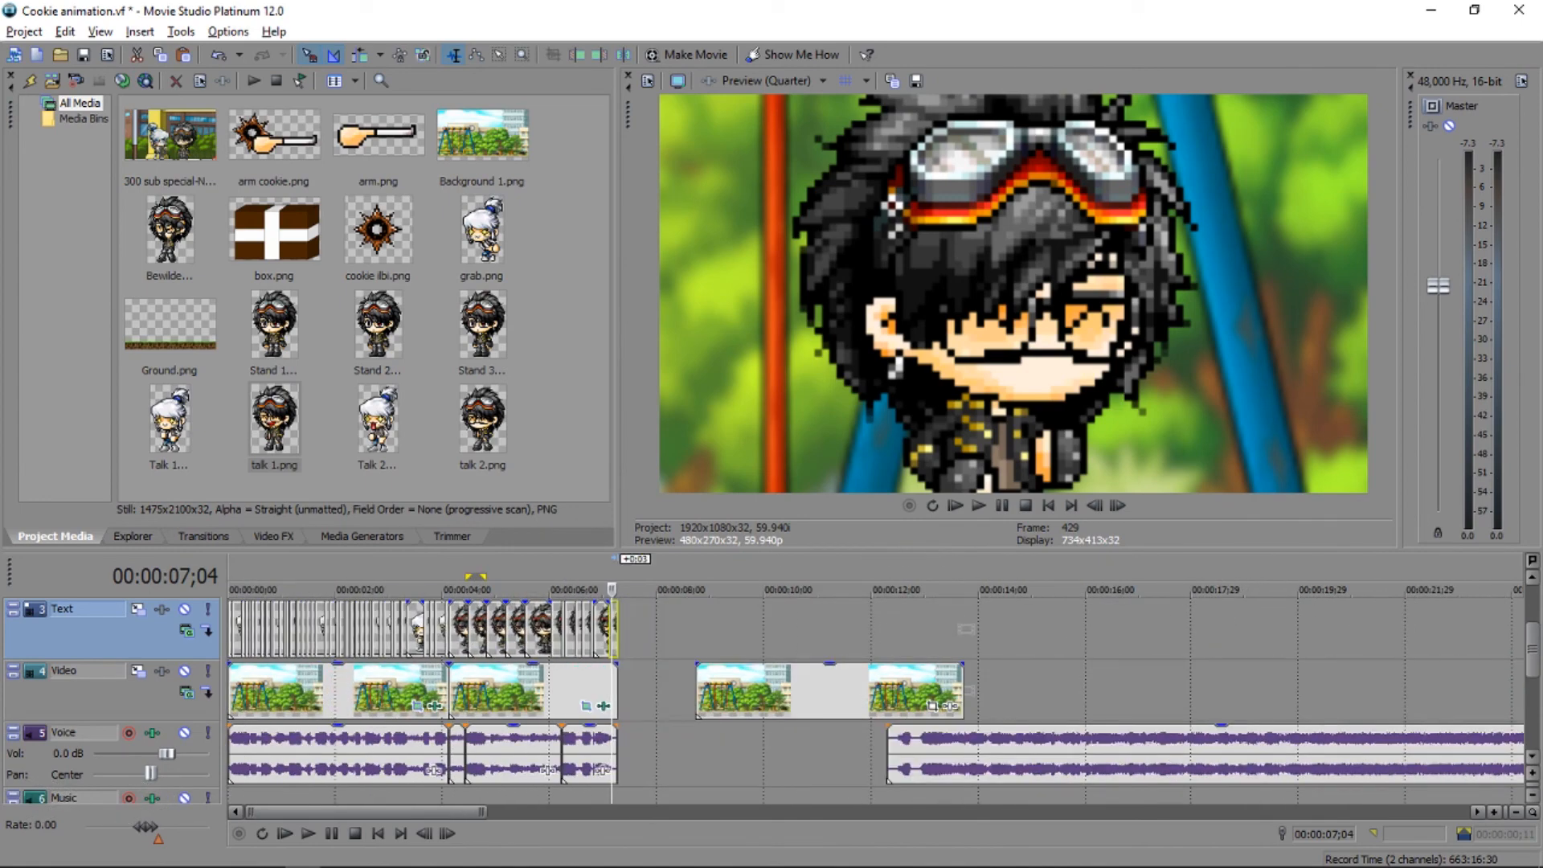
pyautogui.scroll(-6, 875, 693)
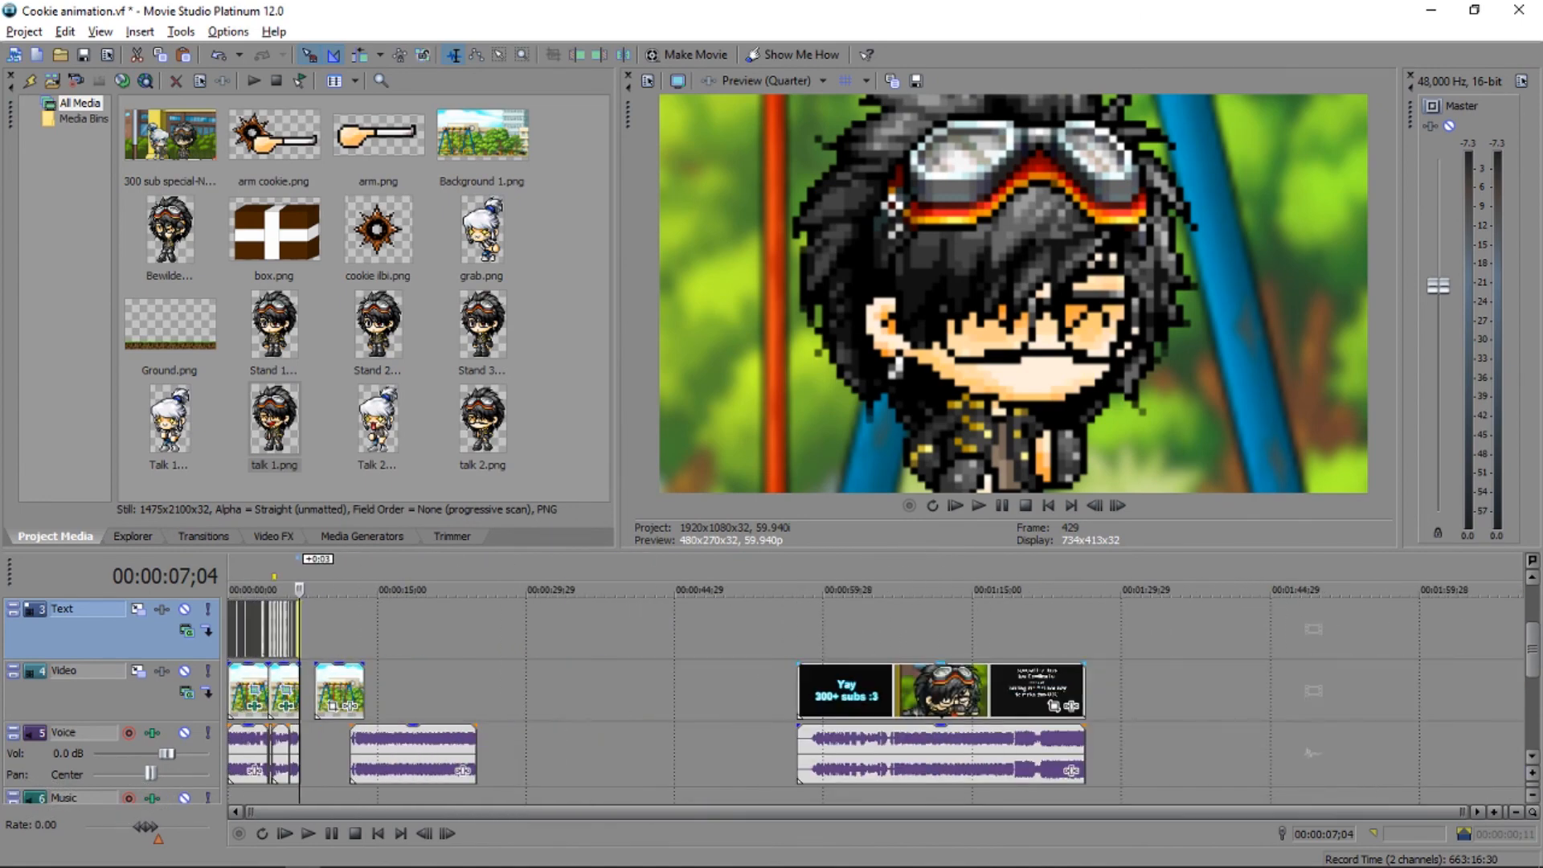
pyautogui.scroll(8, 875, 693)
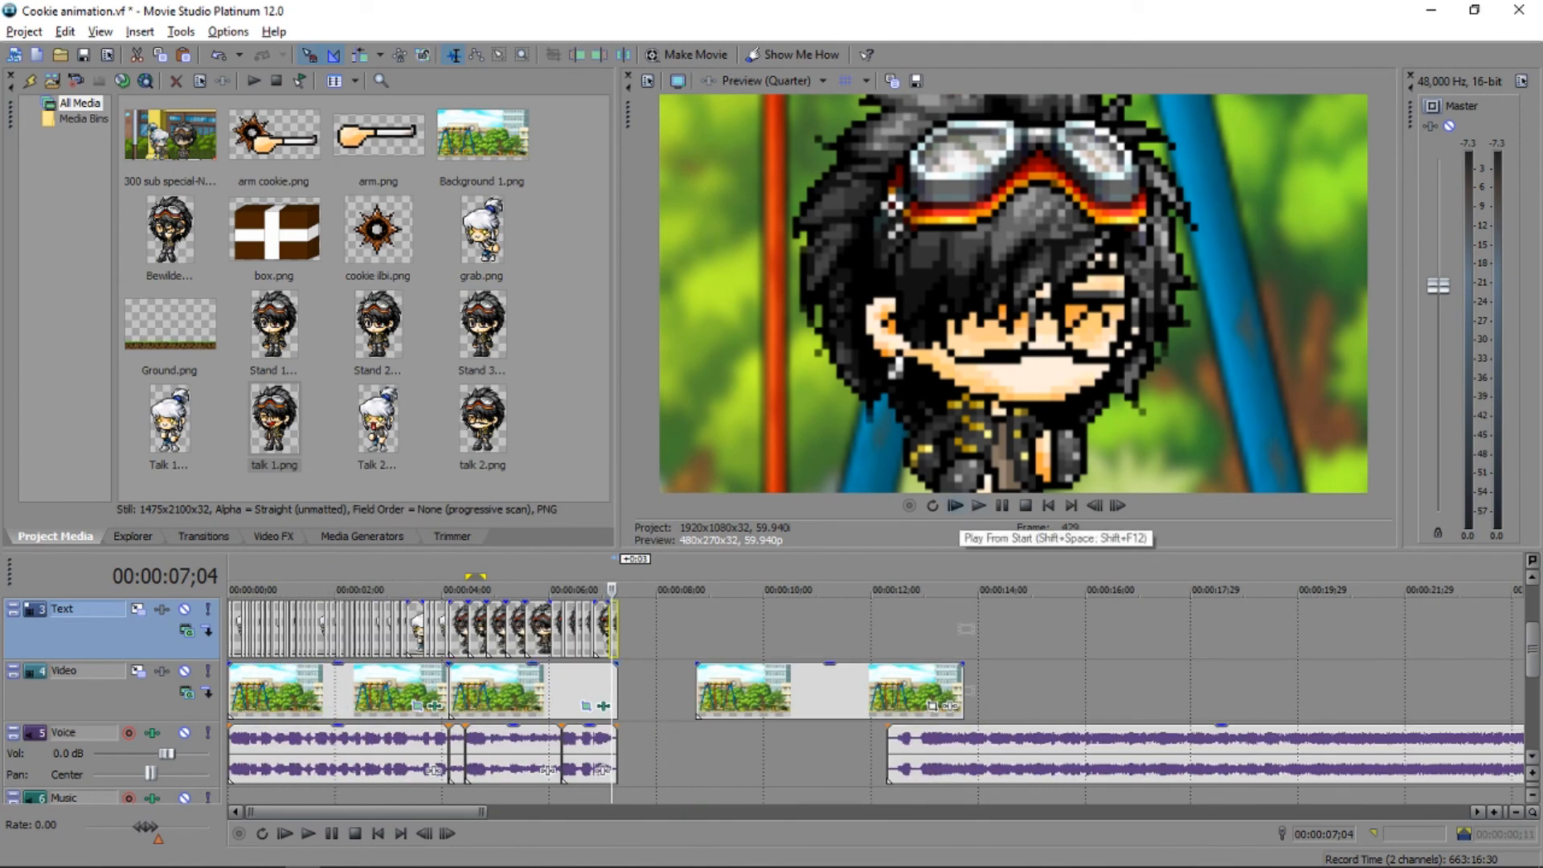
pyautogui.moveTo(516, 864)
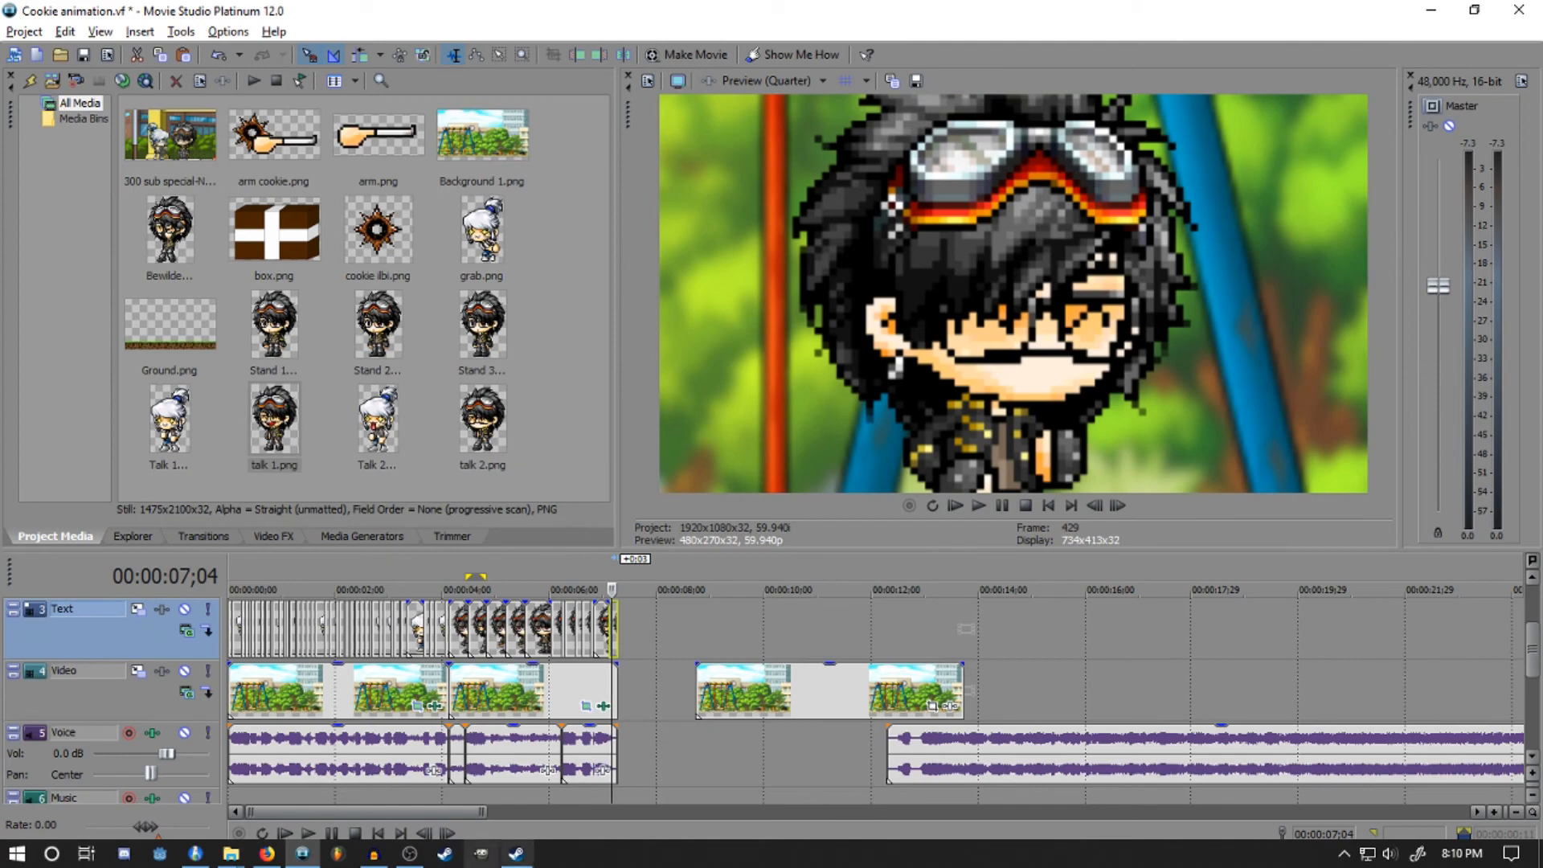
pyautogui.click(409, 853)
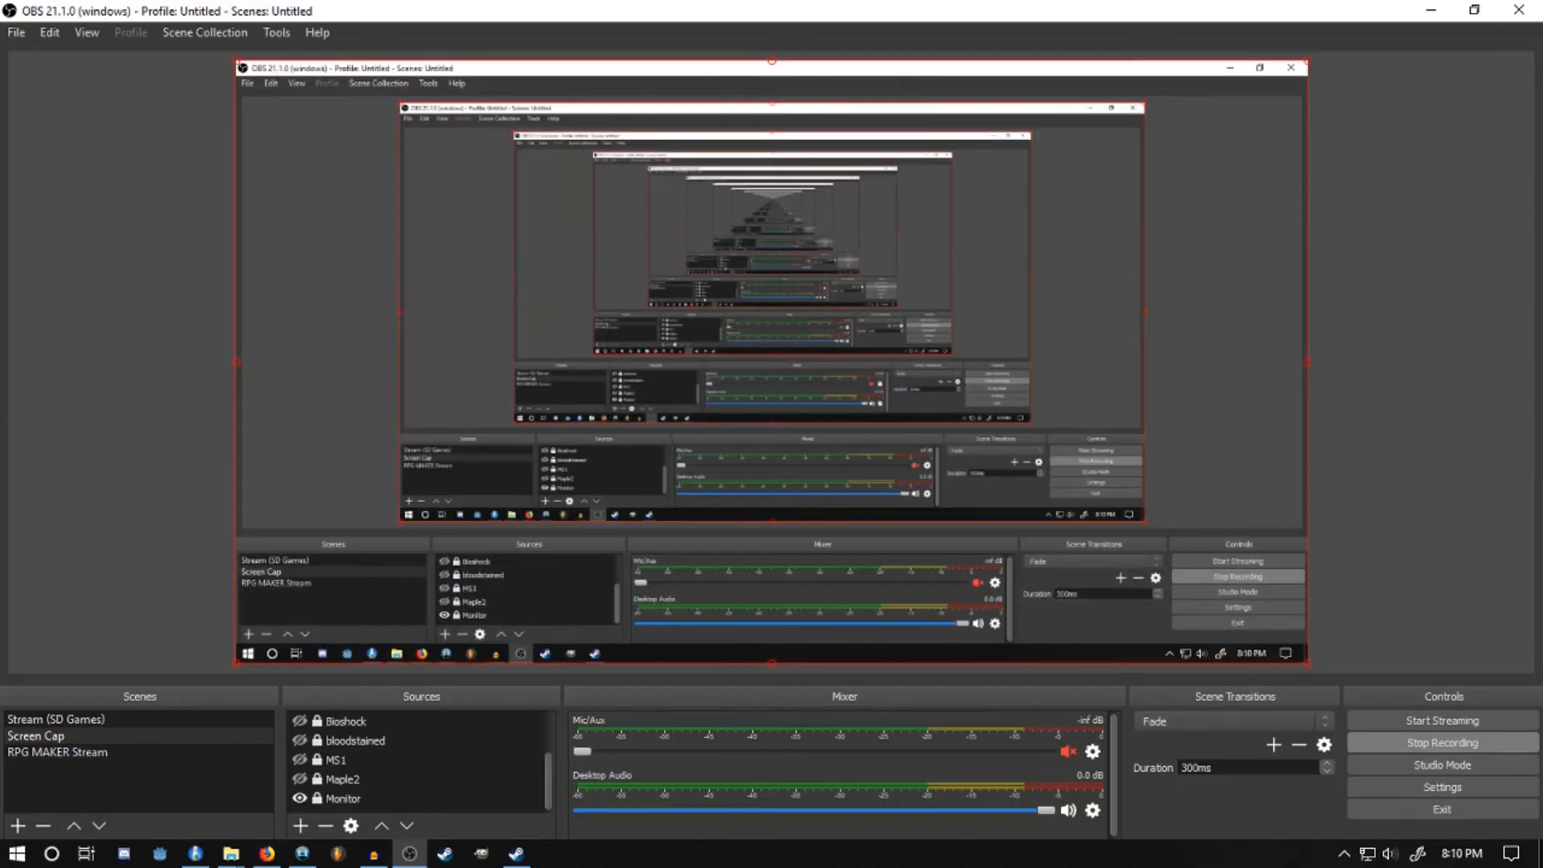
pyautogui.moveTo(267, 854)
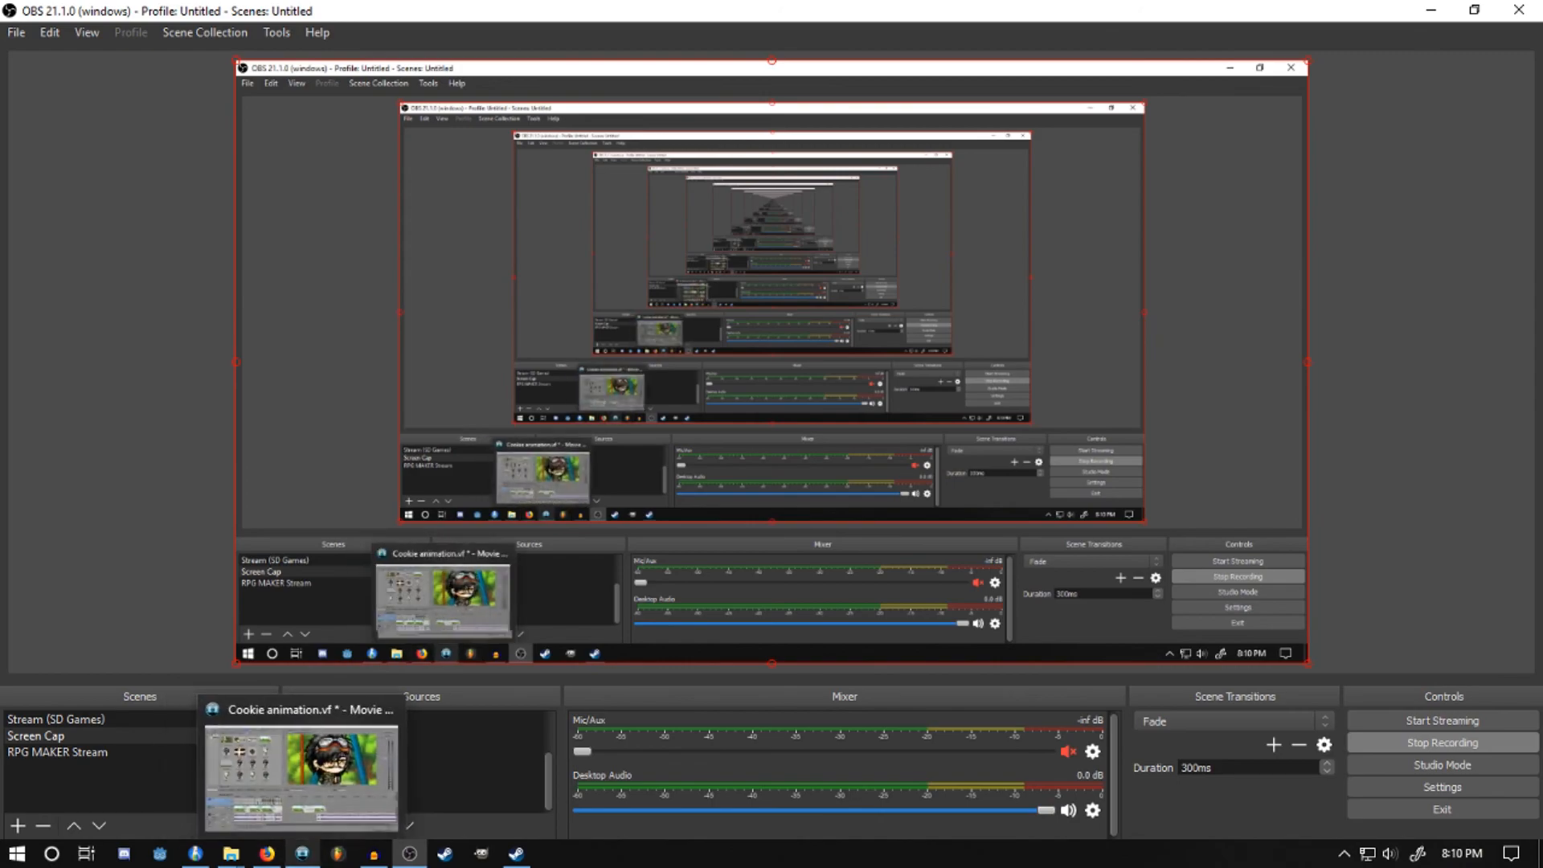
pyautogui.click(302, 854)
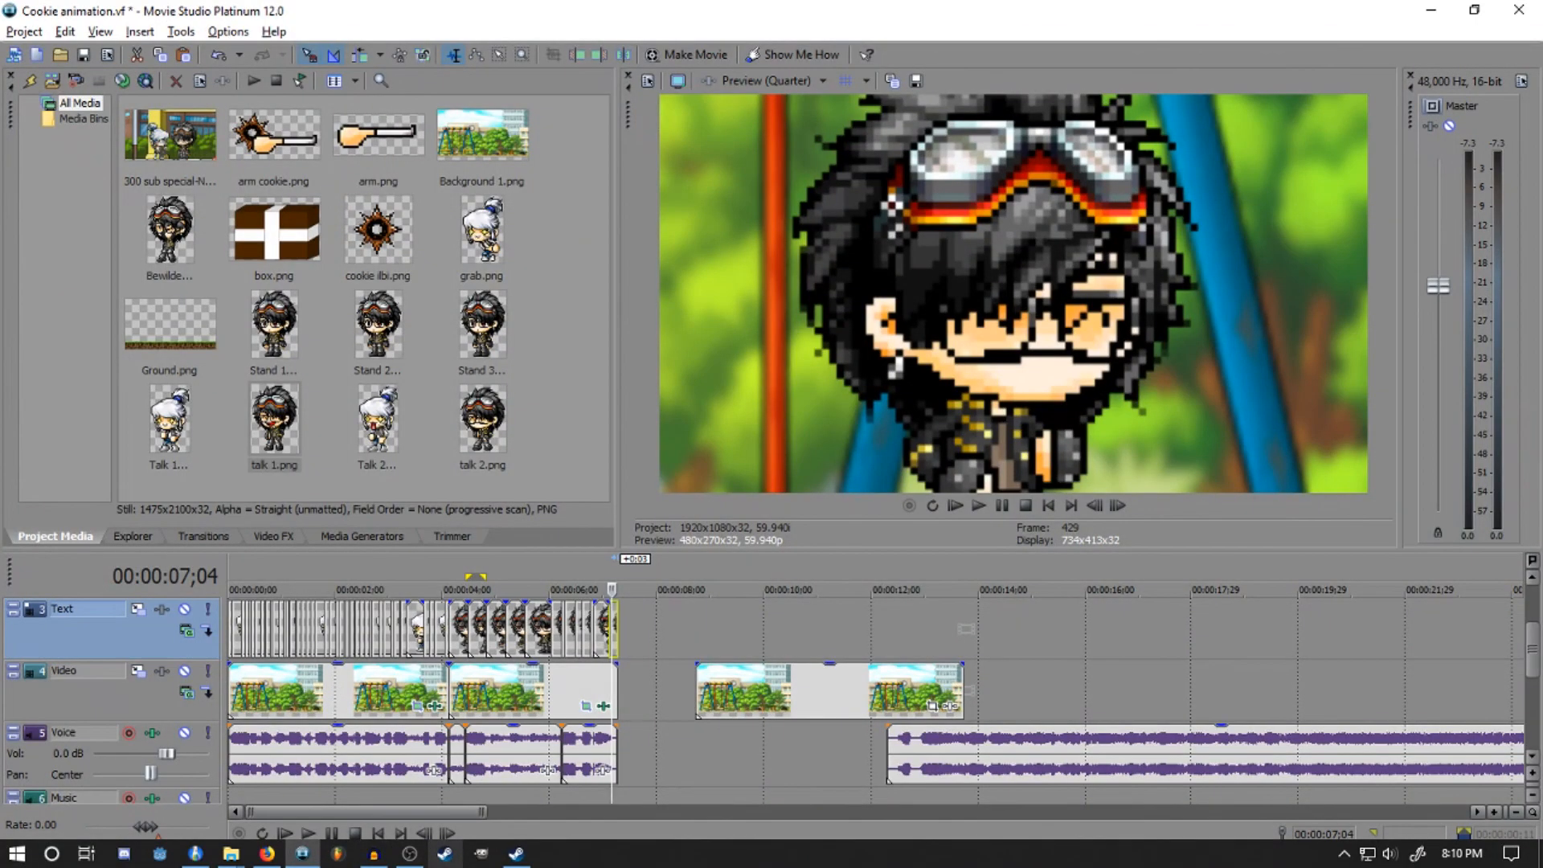
pyautogui.moveTo(409, 853)
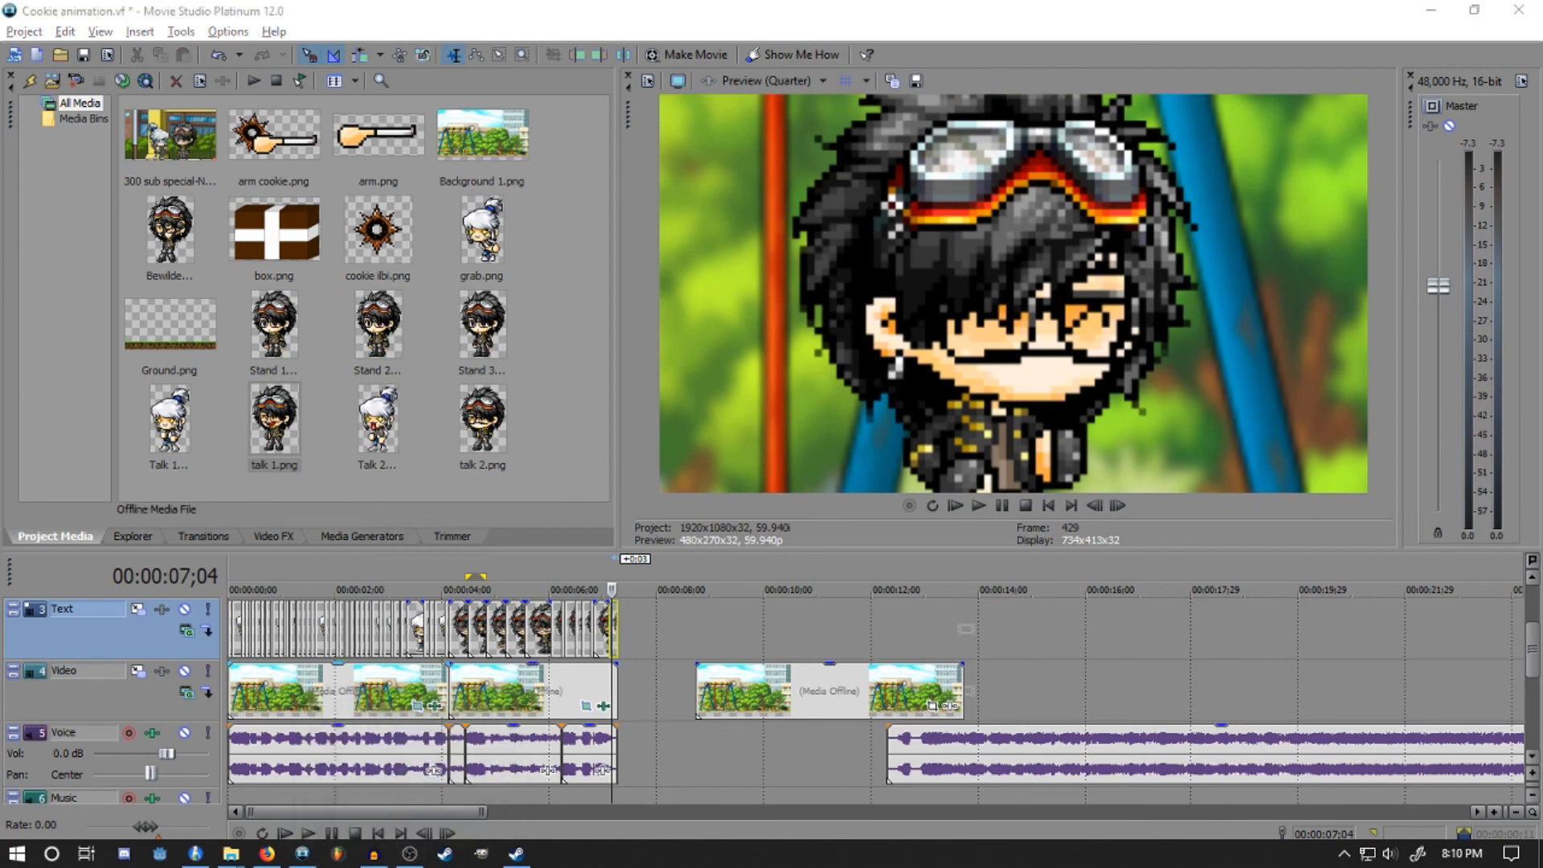
# Play the animation from the start to review both scenes and the talking against the voice.
pyautogui.click(271, 691)
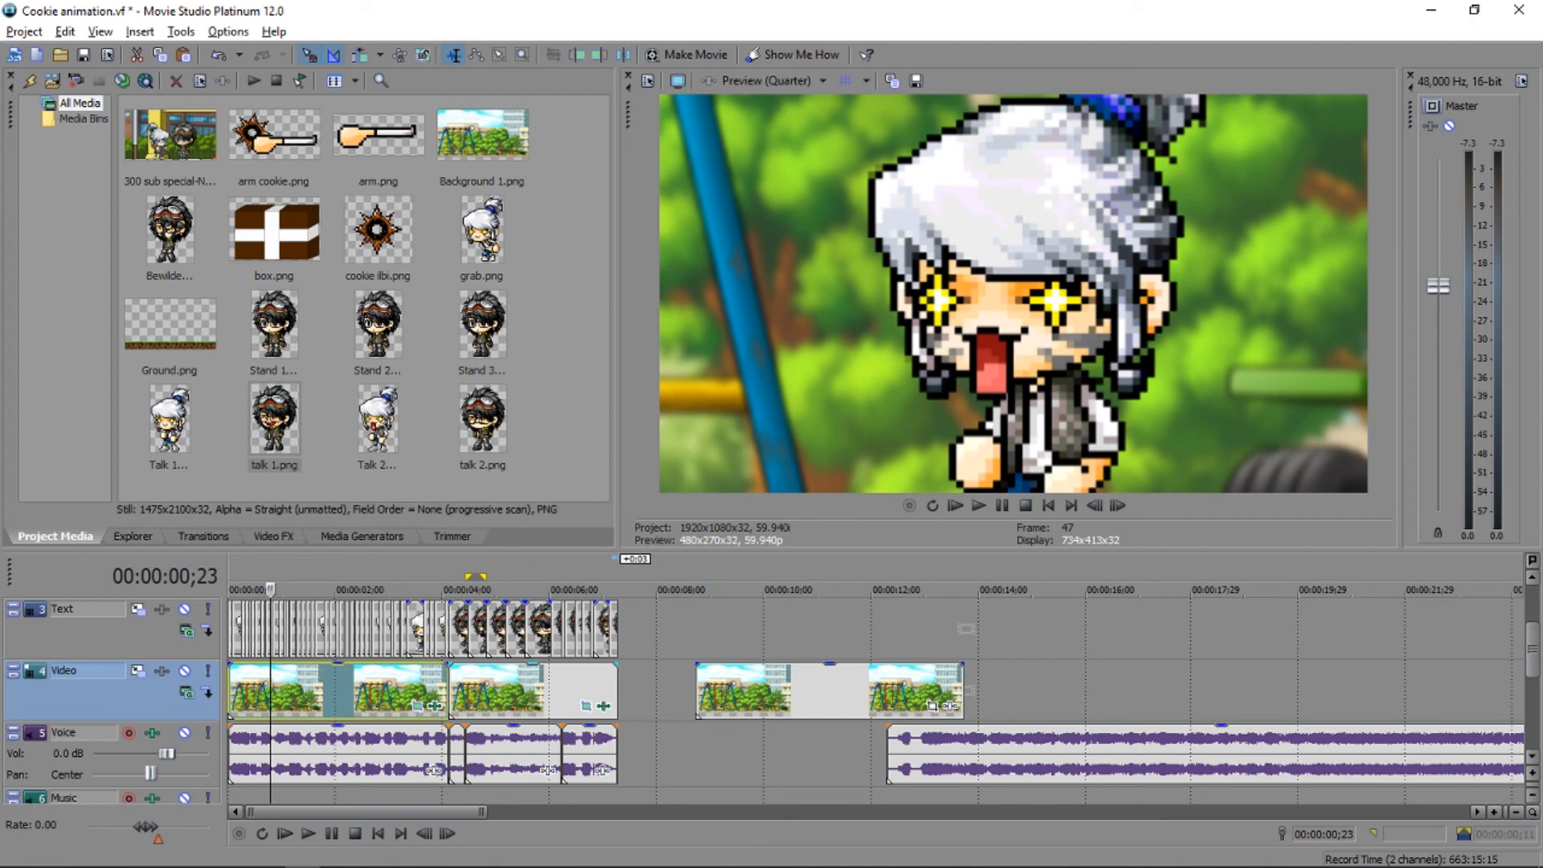
pyautogui.click(524, 691)
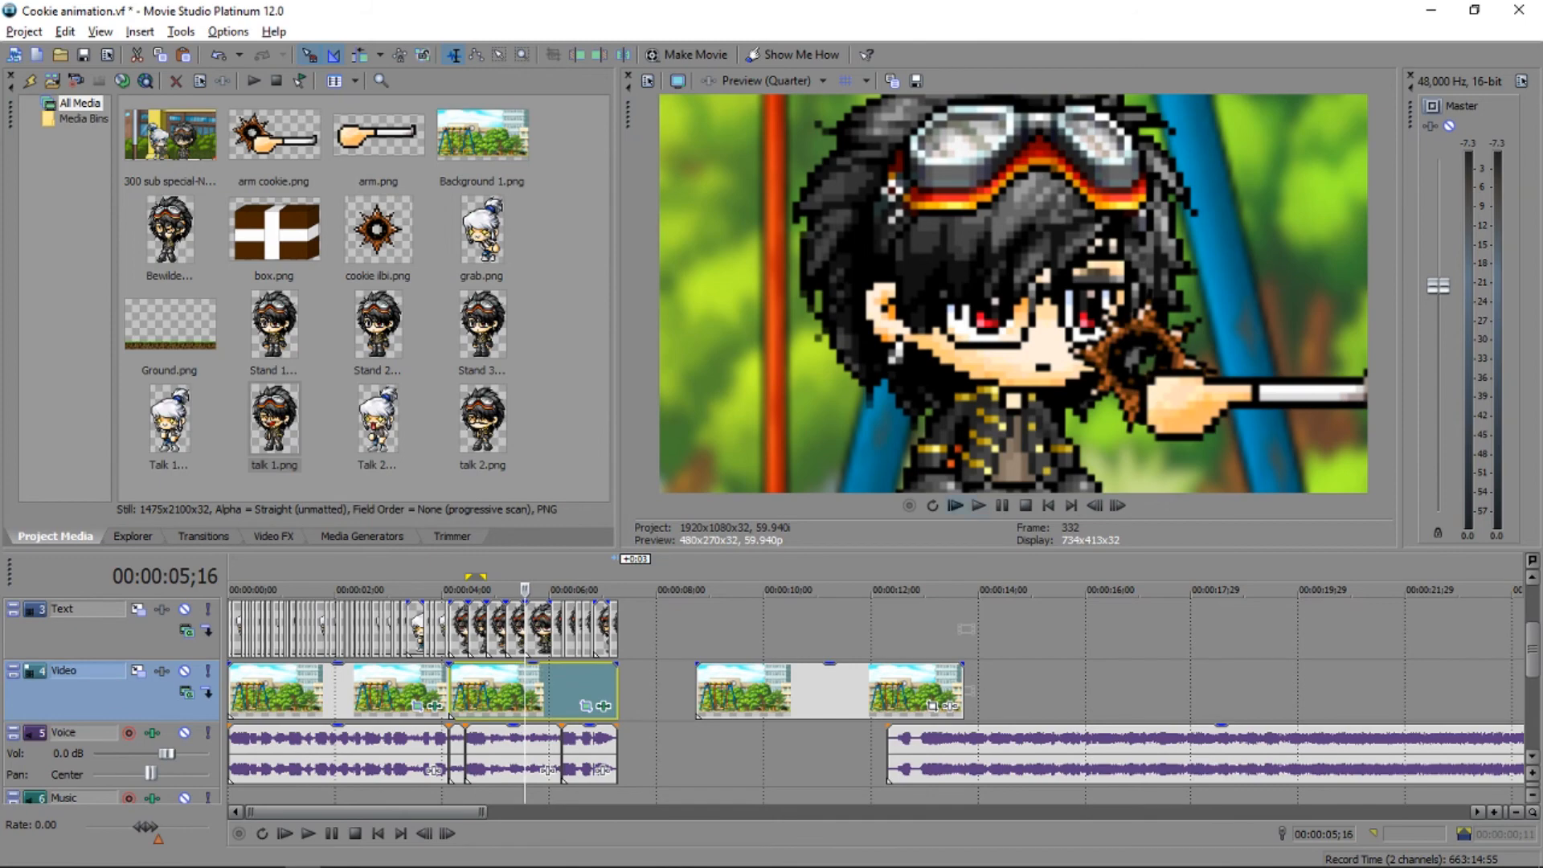
pyautogui.click(955, 506)
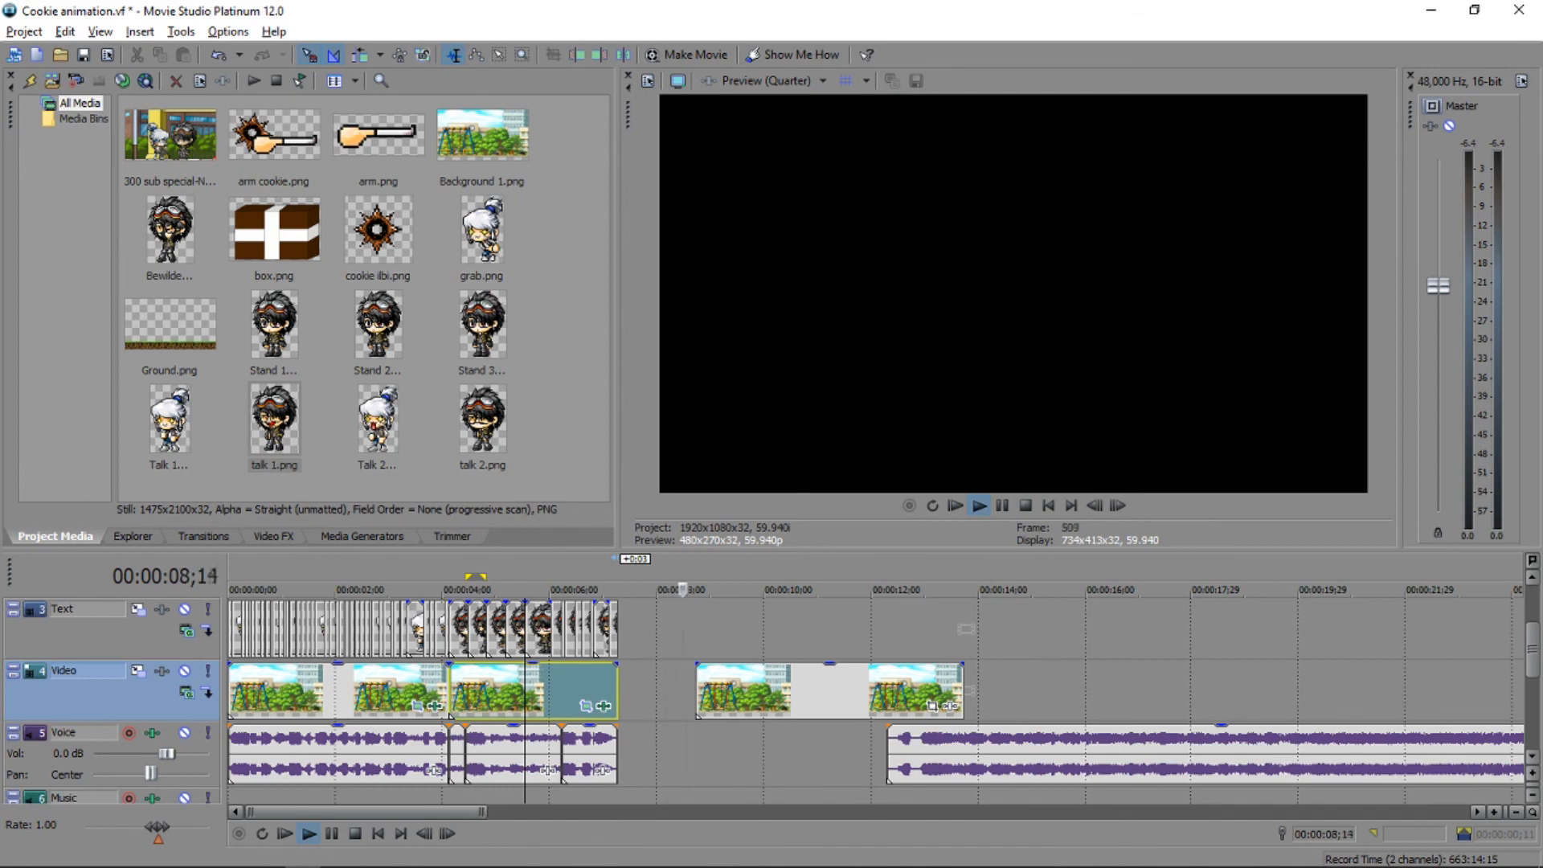
# Save the project and replay the animation from its beginning.
pyautogui.click(24, 31)
pyautogui.click(72, 120)
pyautogui.click(955, 506)
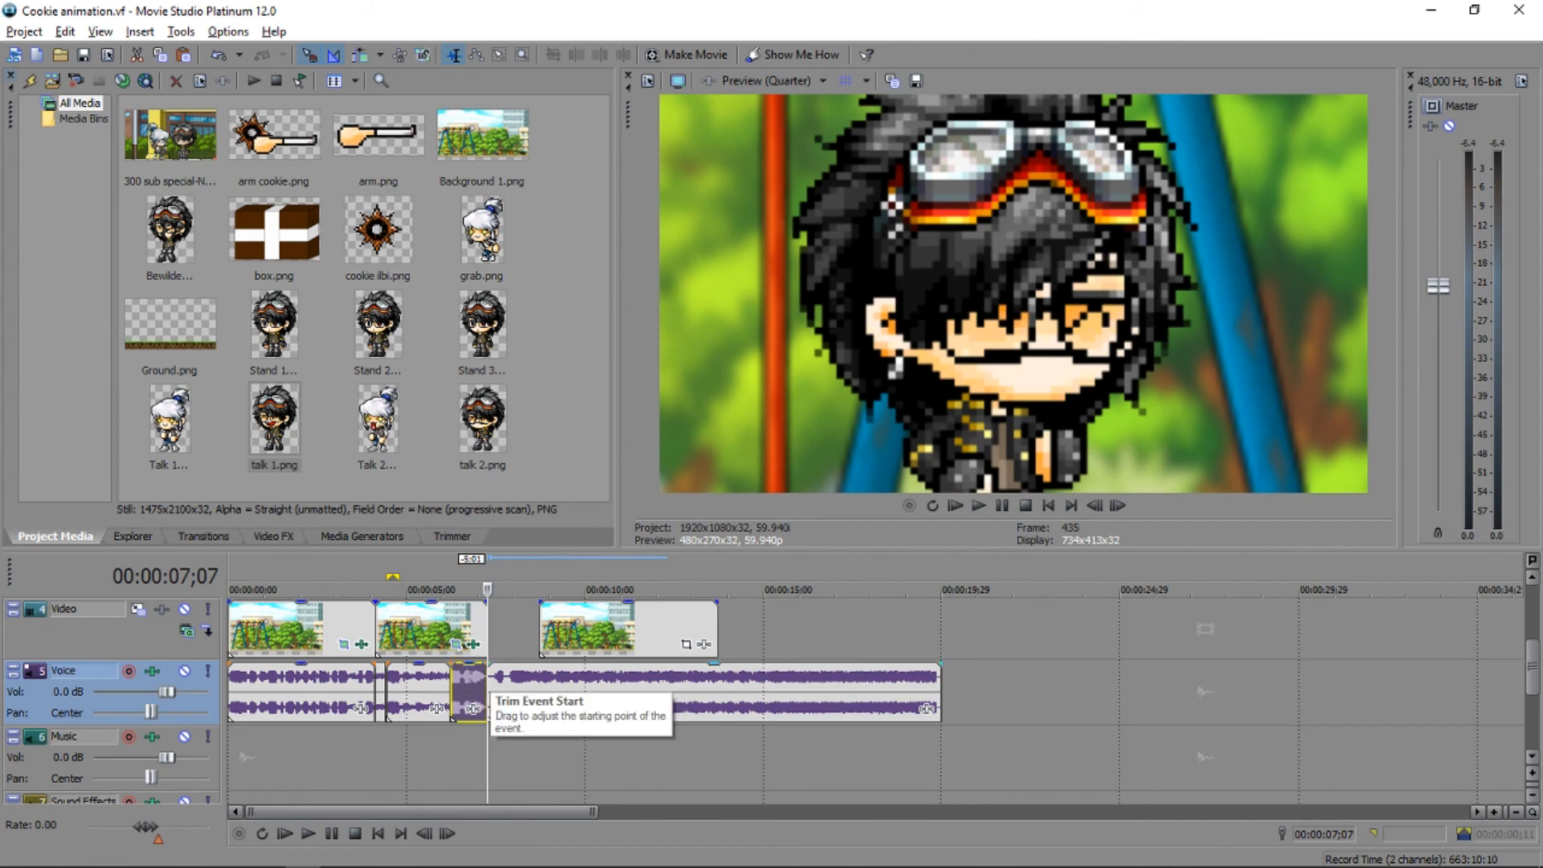
# Play the earlier 300 subs video near the end of the timeline, from about 00:01:03 to 00:01:11;02.
pyautogui.scroll(2, 474, 709)
pyautogui.scroll(2, 468, 708)
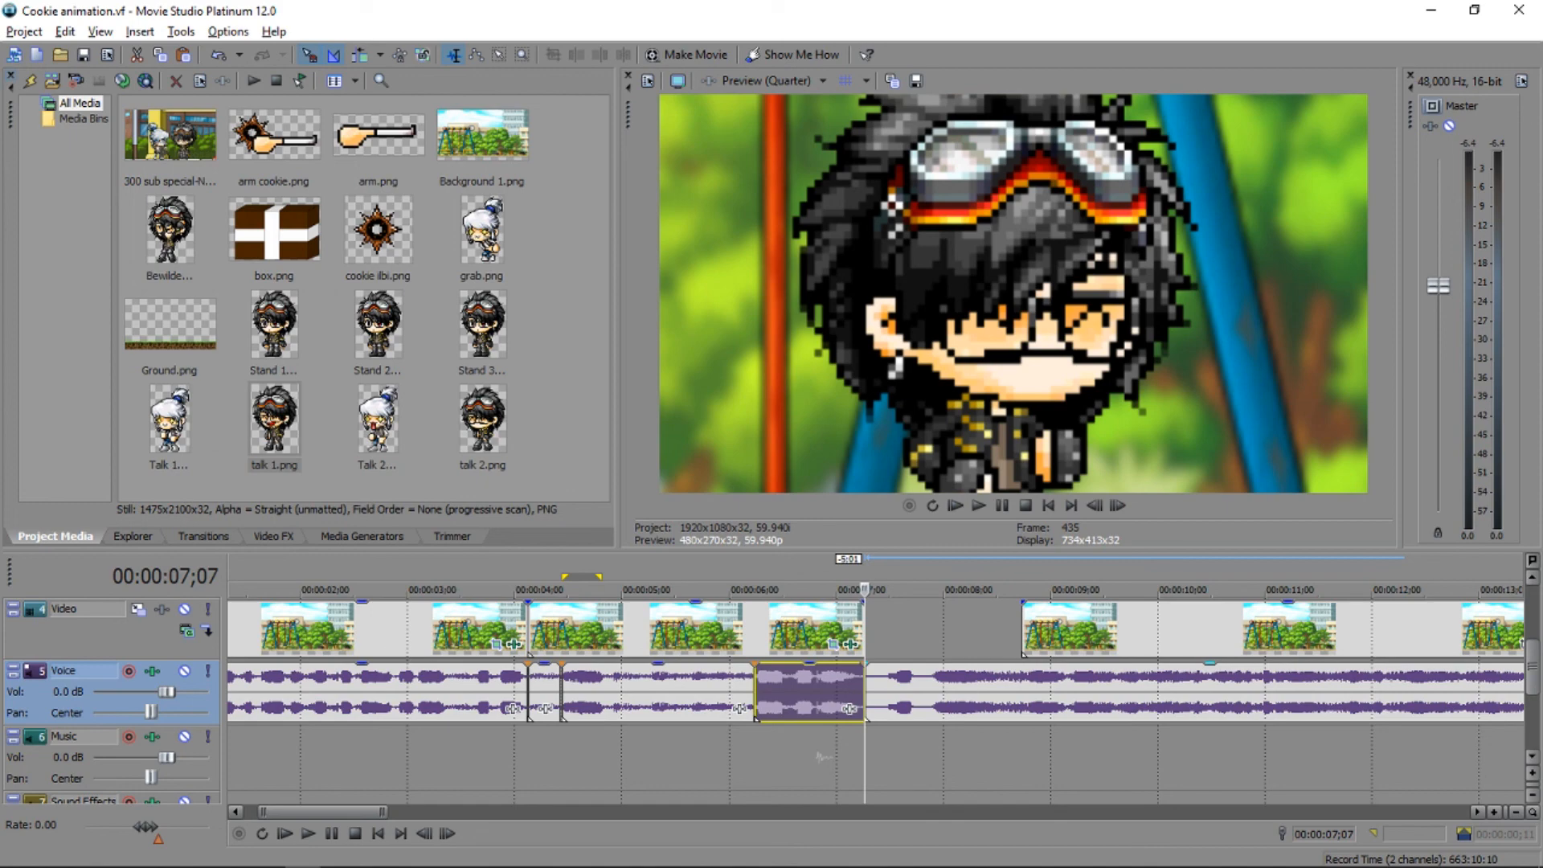
pyautogui.scroll(-6, 864, 691)
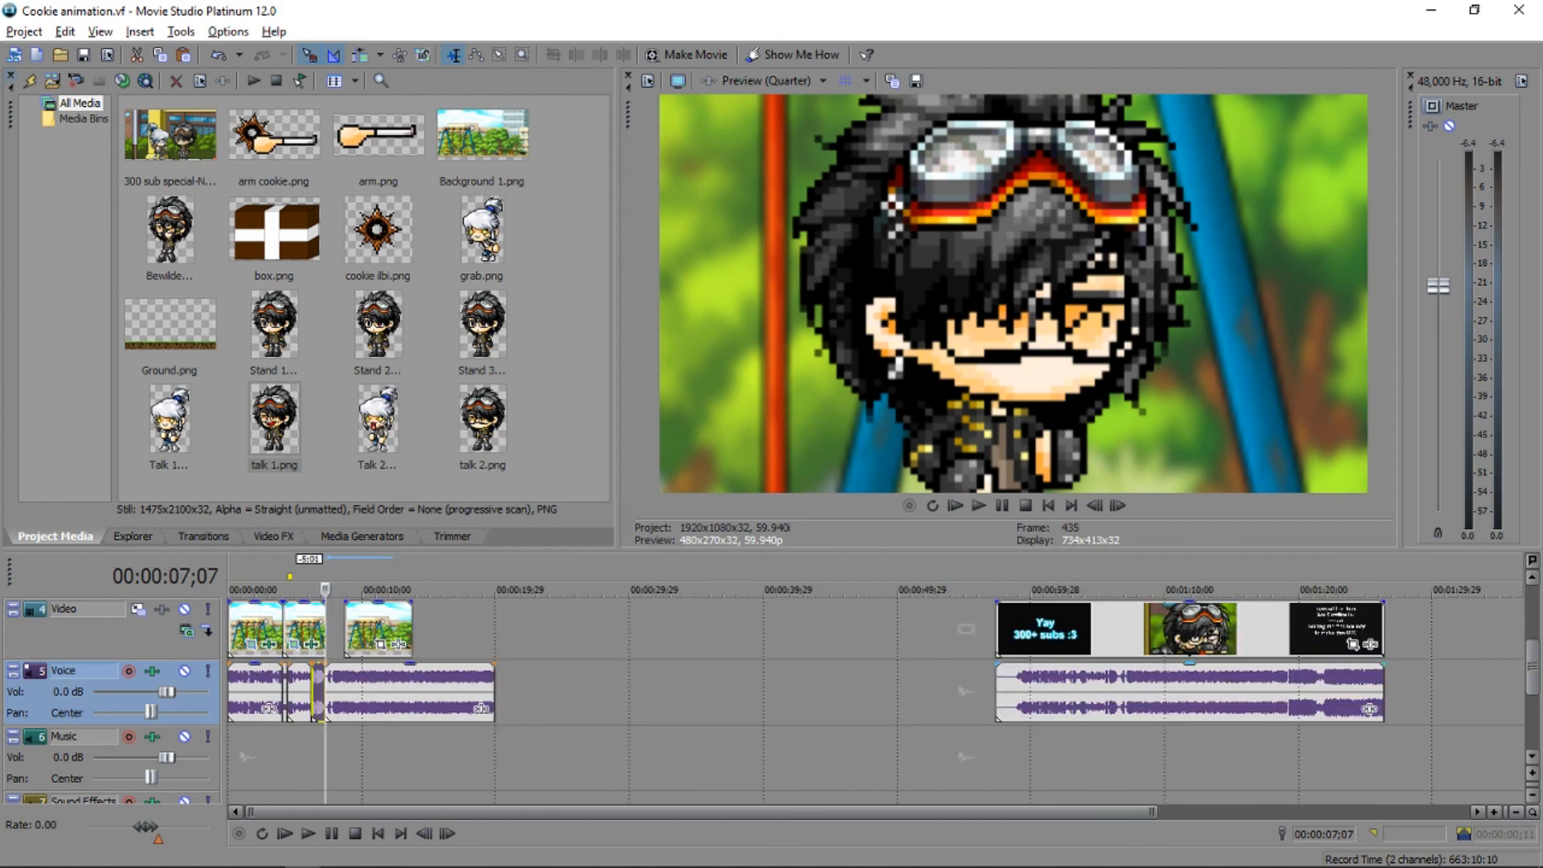
pyautogui.click(1075, 691)
pyautogui.press('space')
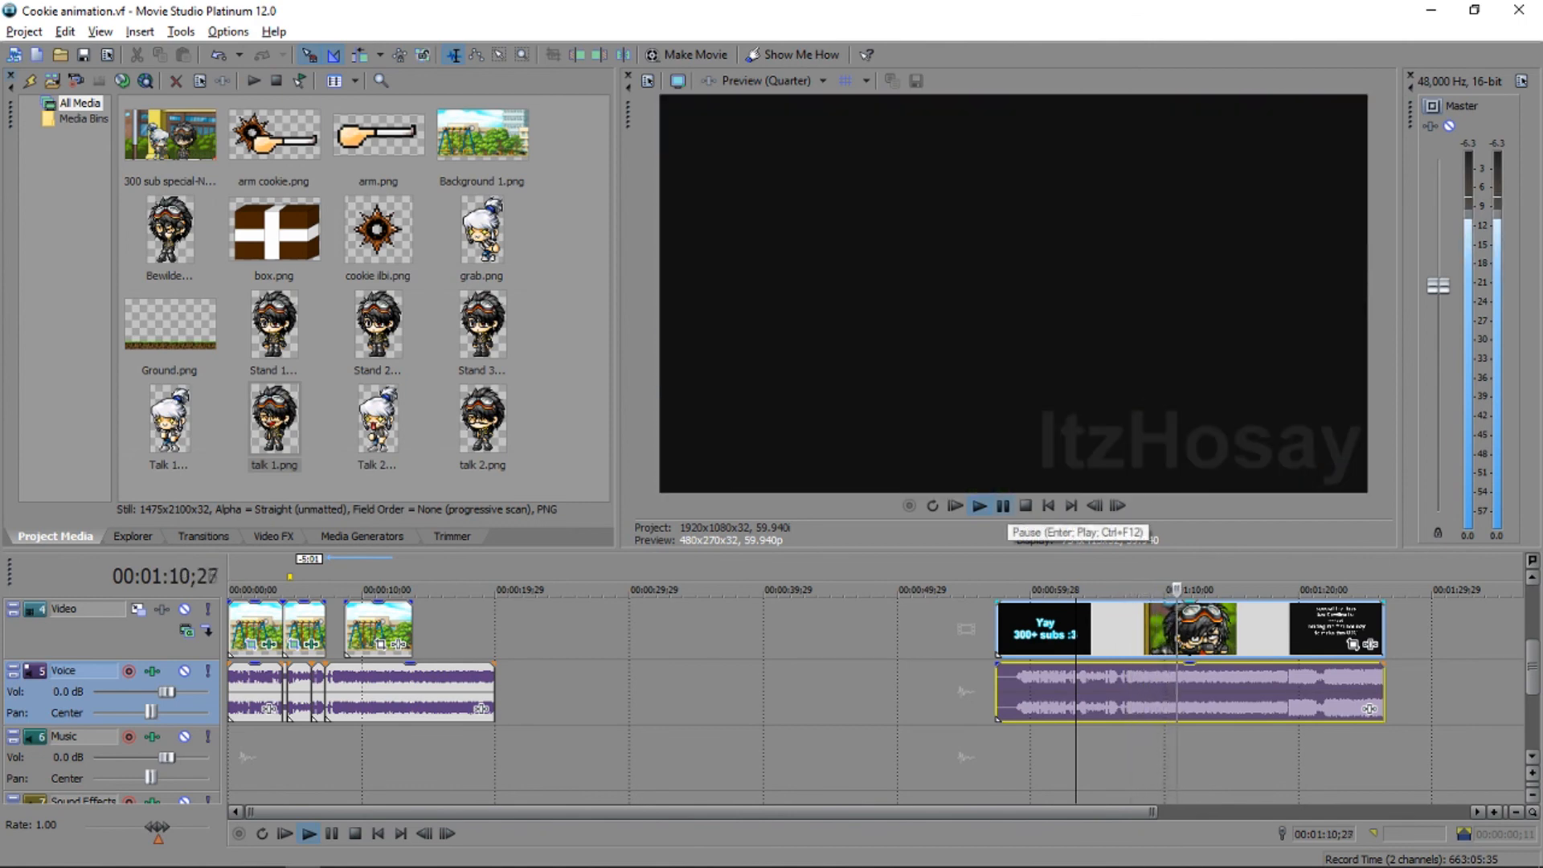
pyautogui.press('Return')
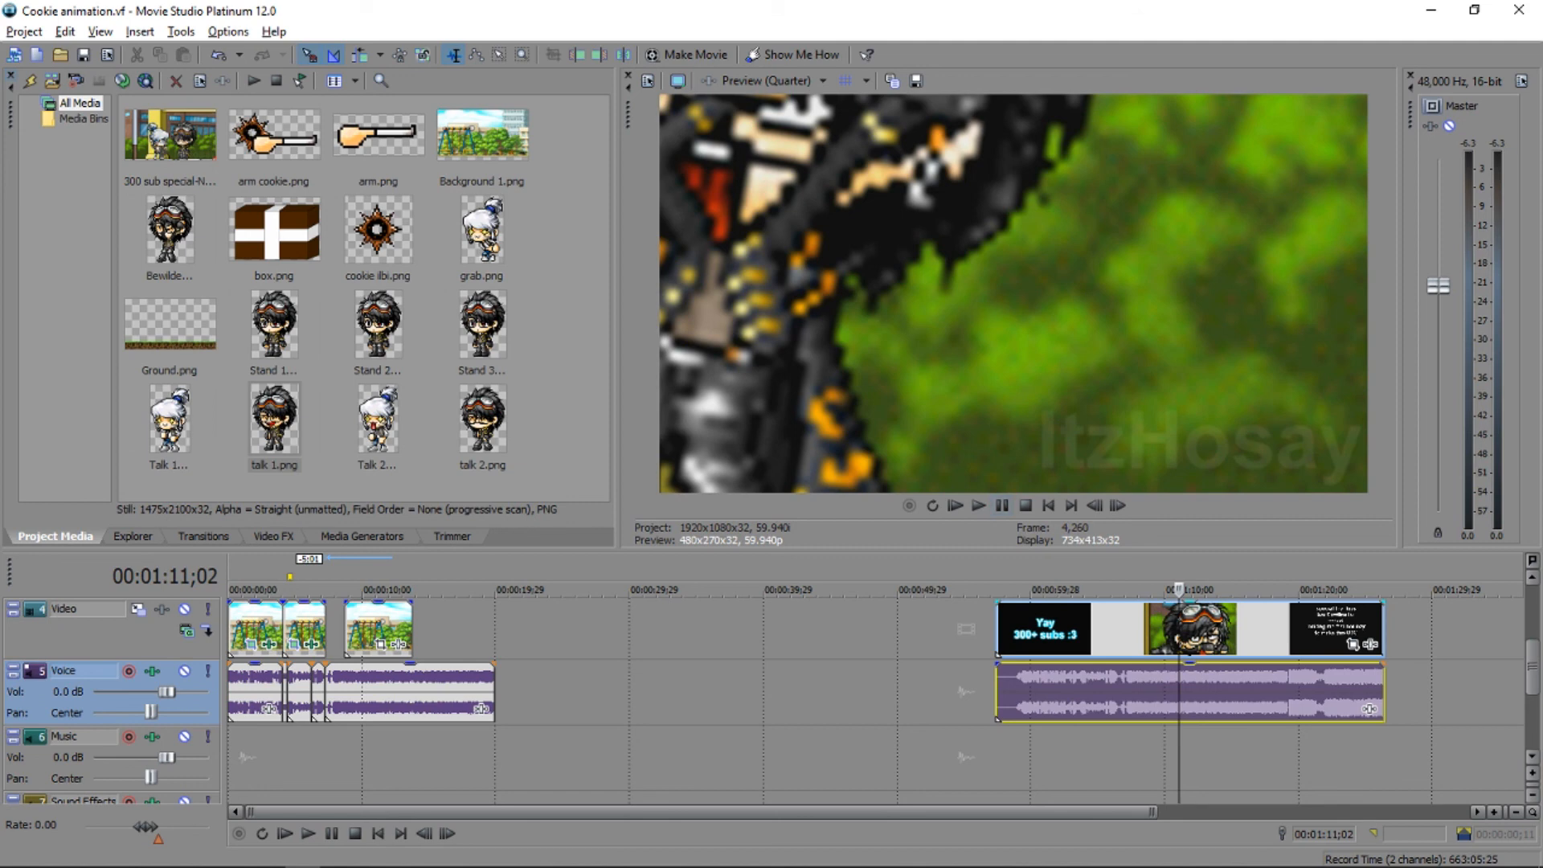
# Examine the camera framing and character poses in the 300 subs video at several points between 00:01:01;25 and 00:01:11;15.
pyautogui.click(1128, 629)
pyautogui.click(1162, 629)
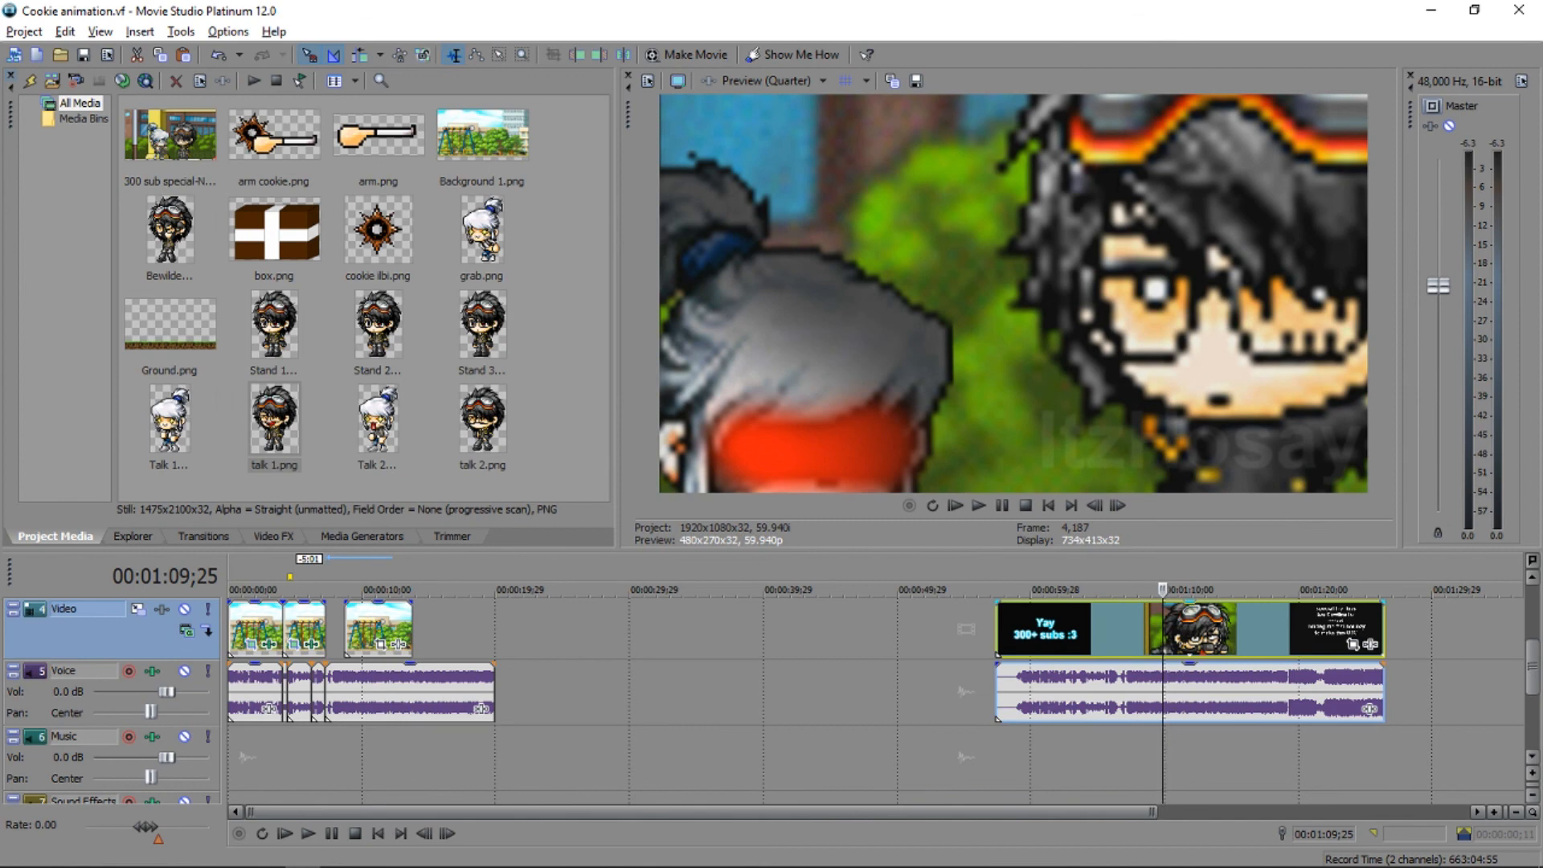
pyautogui.click(1184, 628)
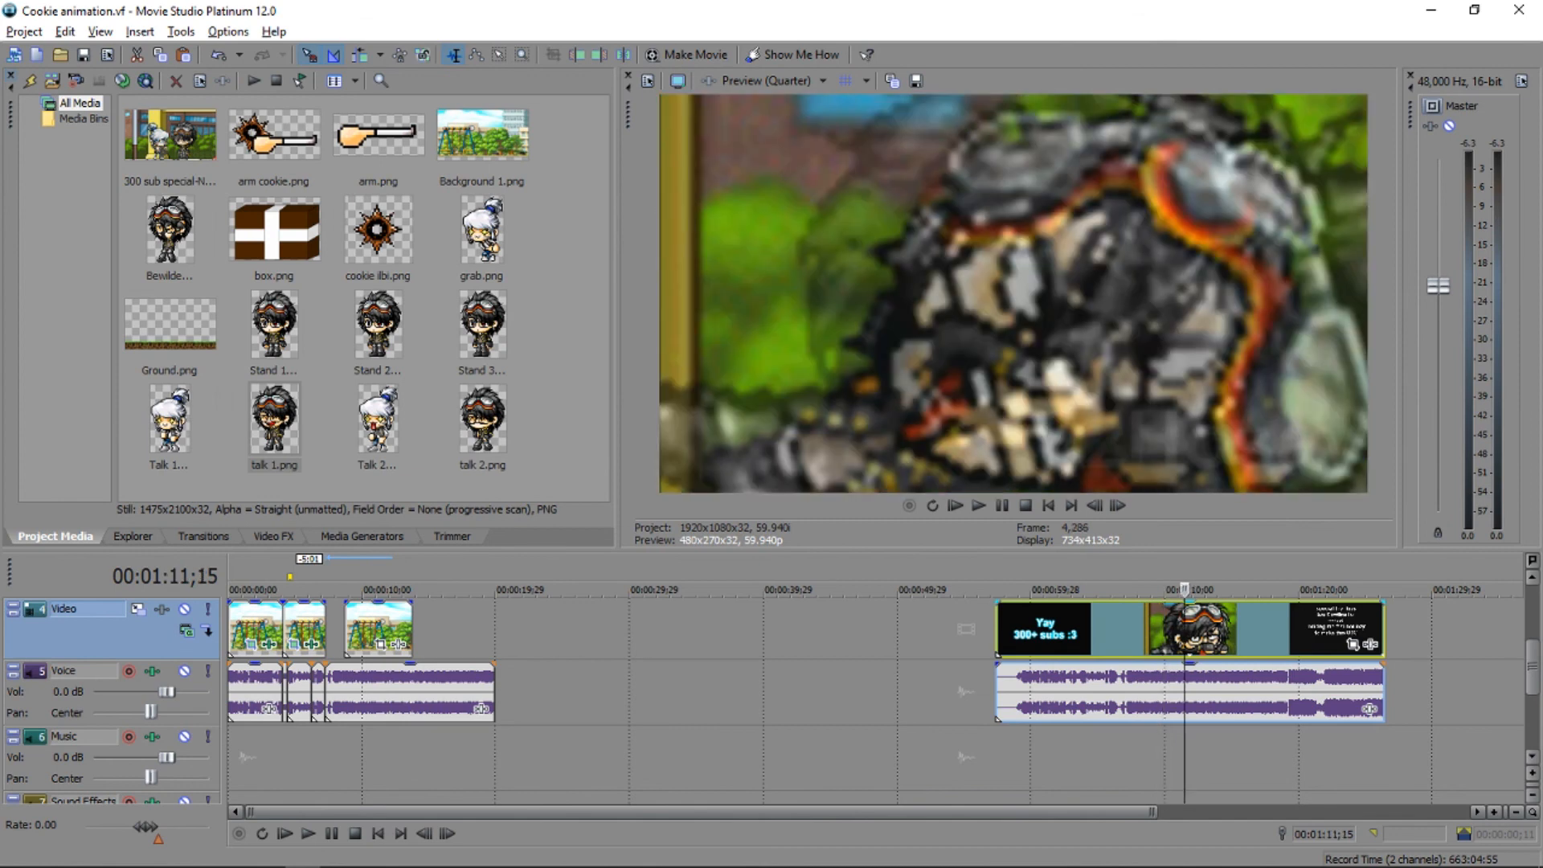
pyautogui.click(1150, 631)
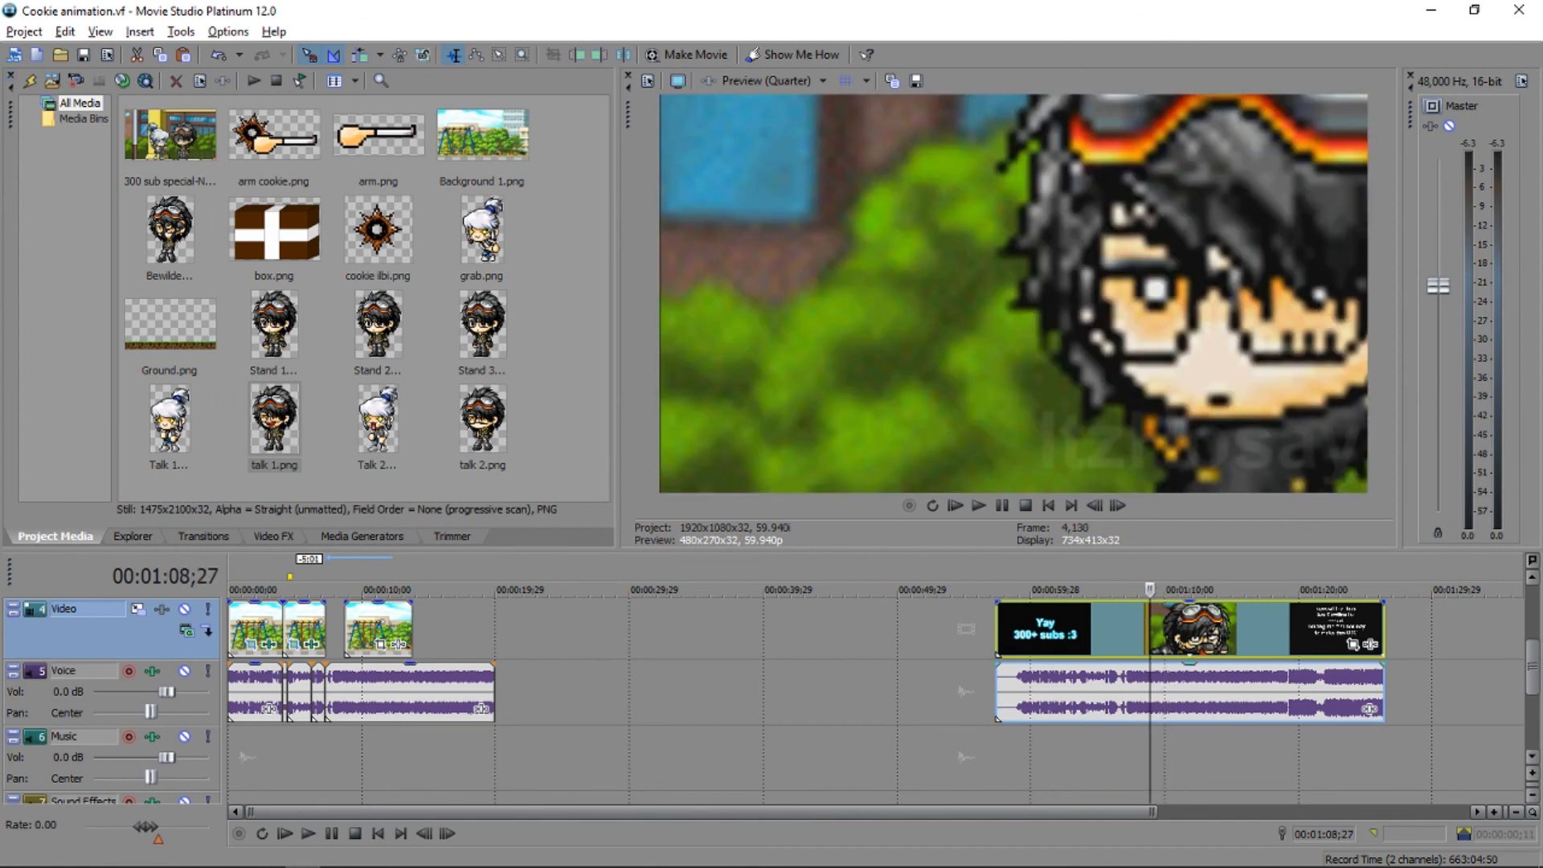
pyautogui.click(1120, 631)
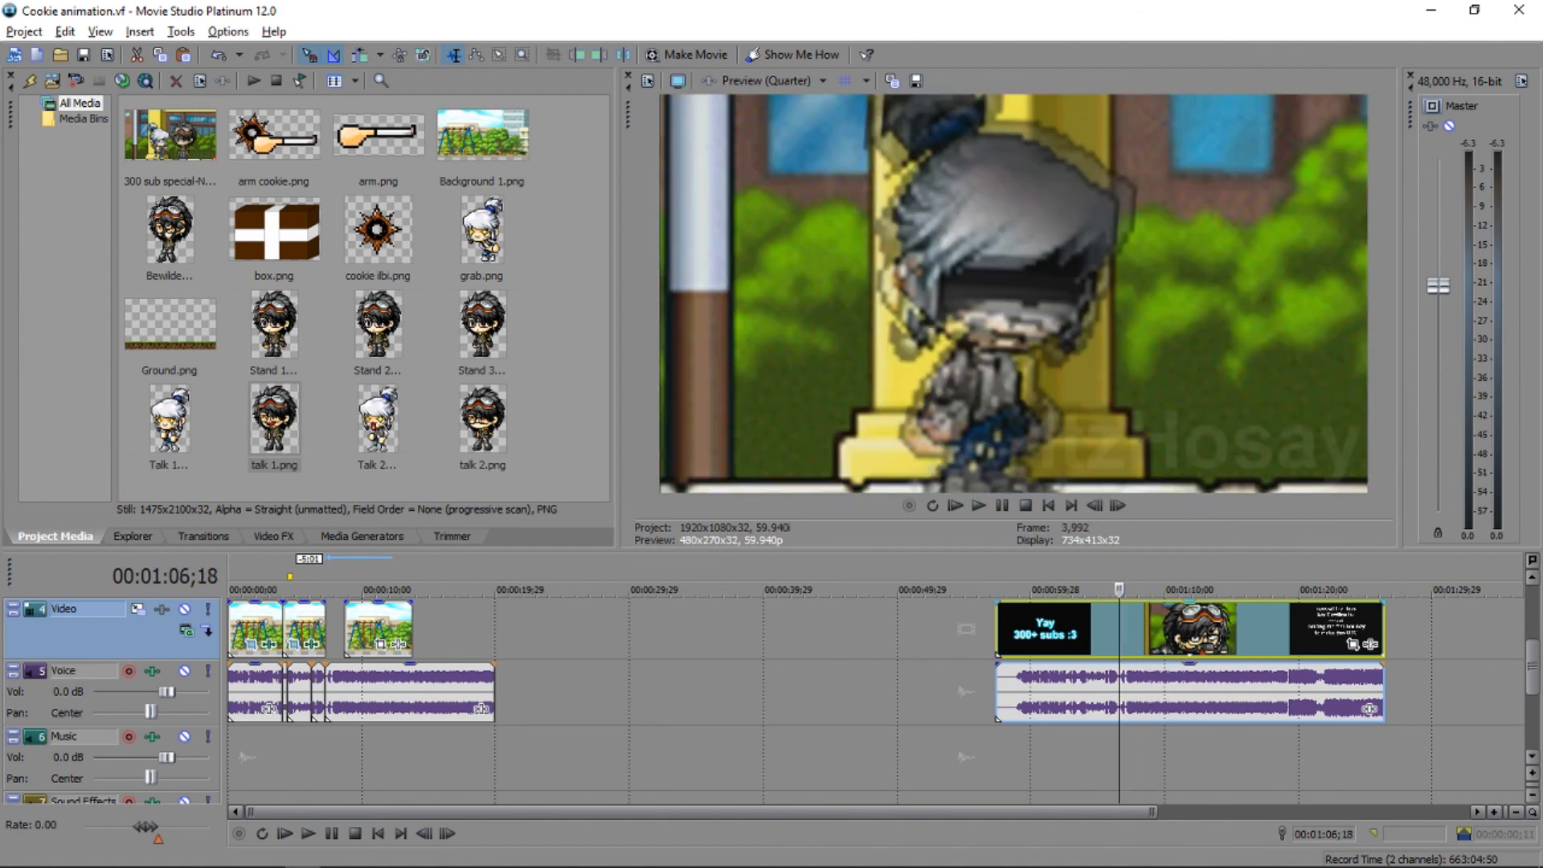
pyautogui.click(1151, 631)
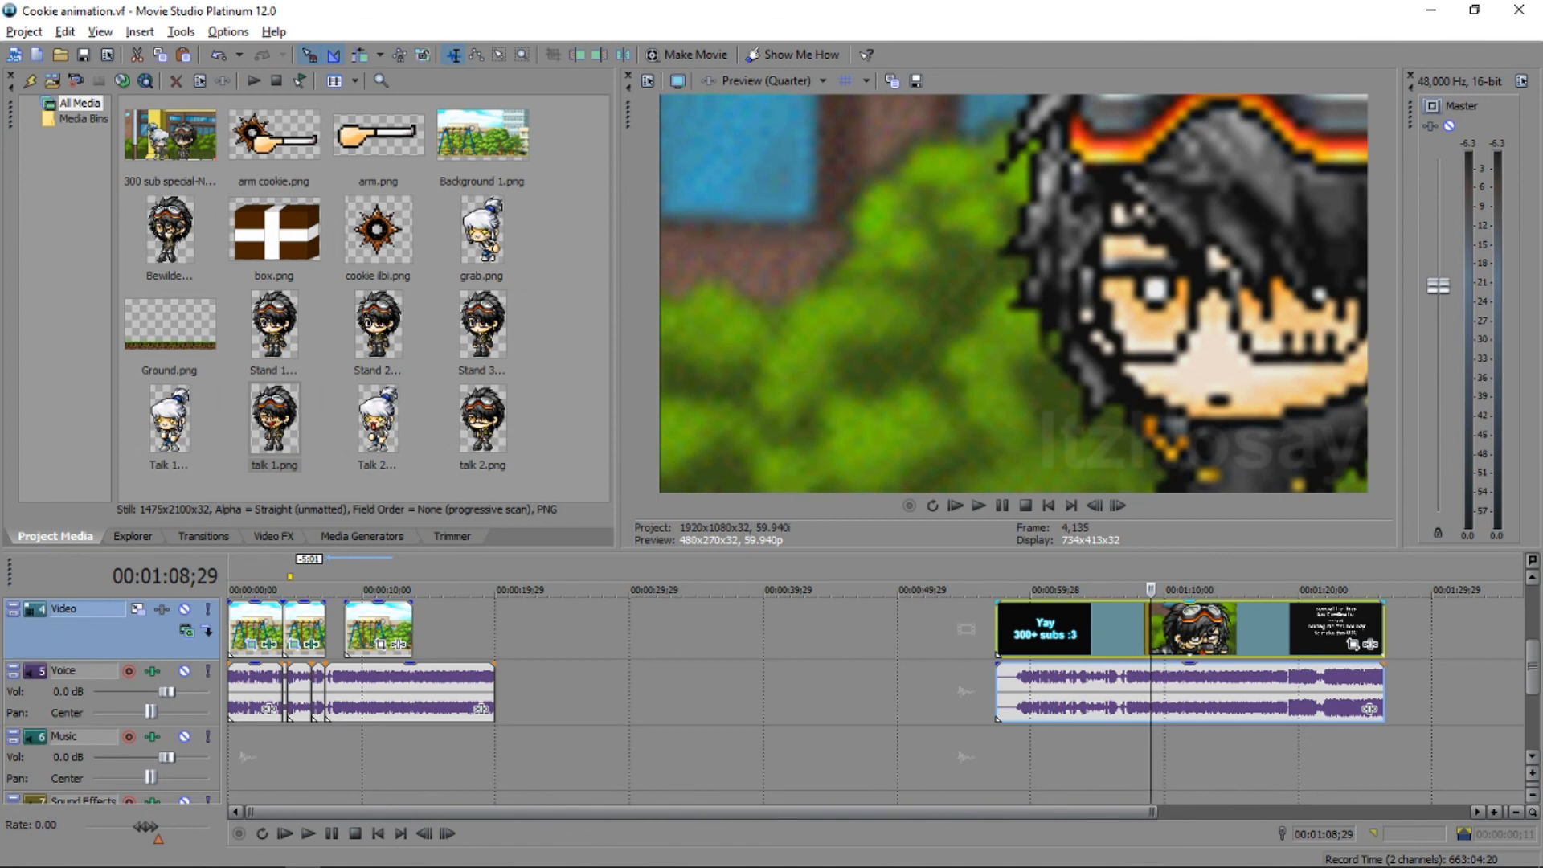
pyautogui.click(1076, 631)
pyautogui.click(1055, 631)
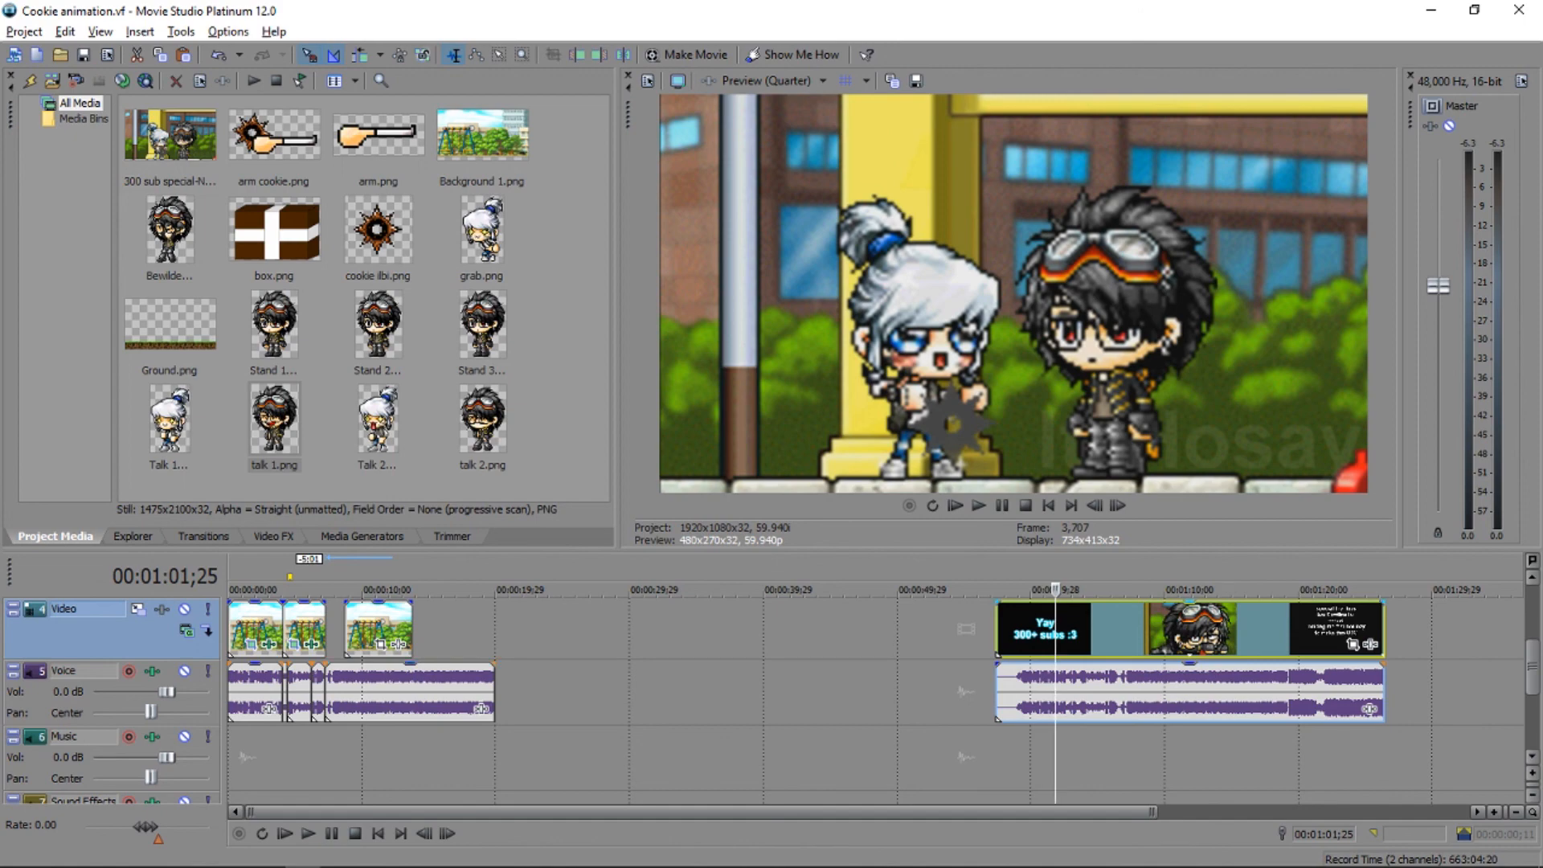
# Compare the cookie scene's frame at 00:00:06;07 with the 300 subs video around 00:01:05;13.
pyautogui.click(311, 692)
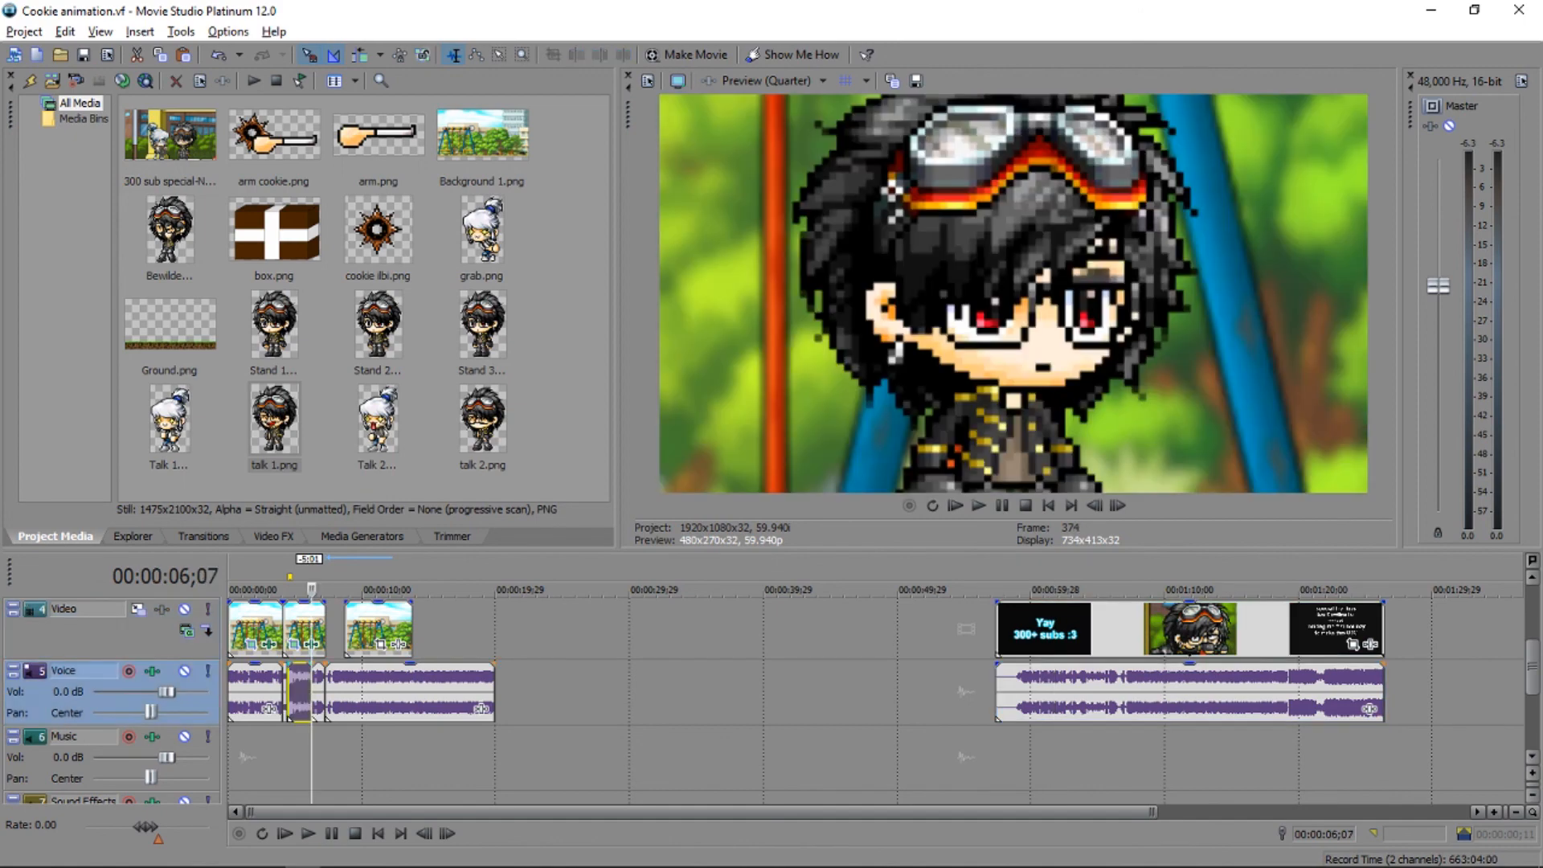
pyautogui.click(1176, 691)
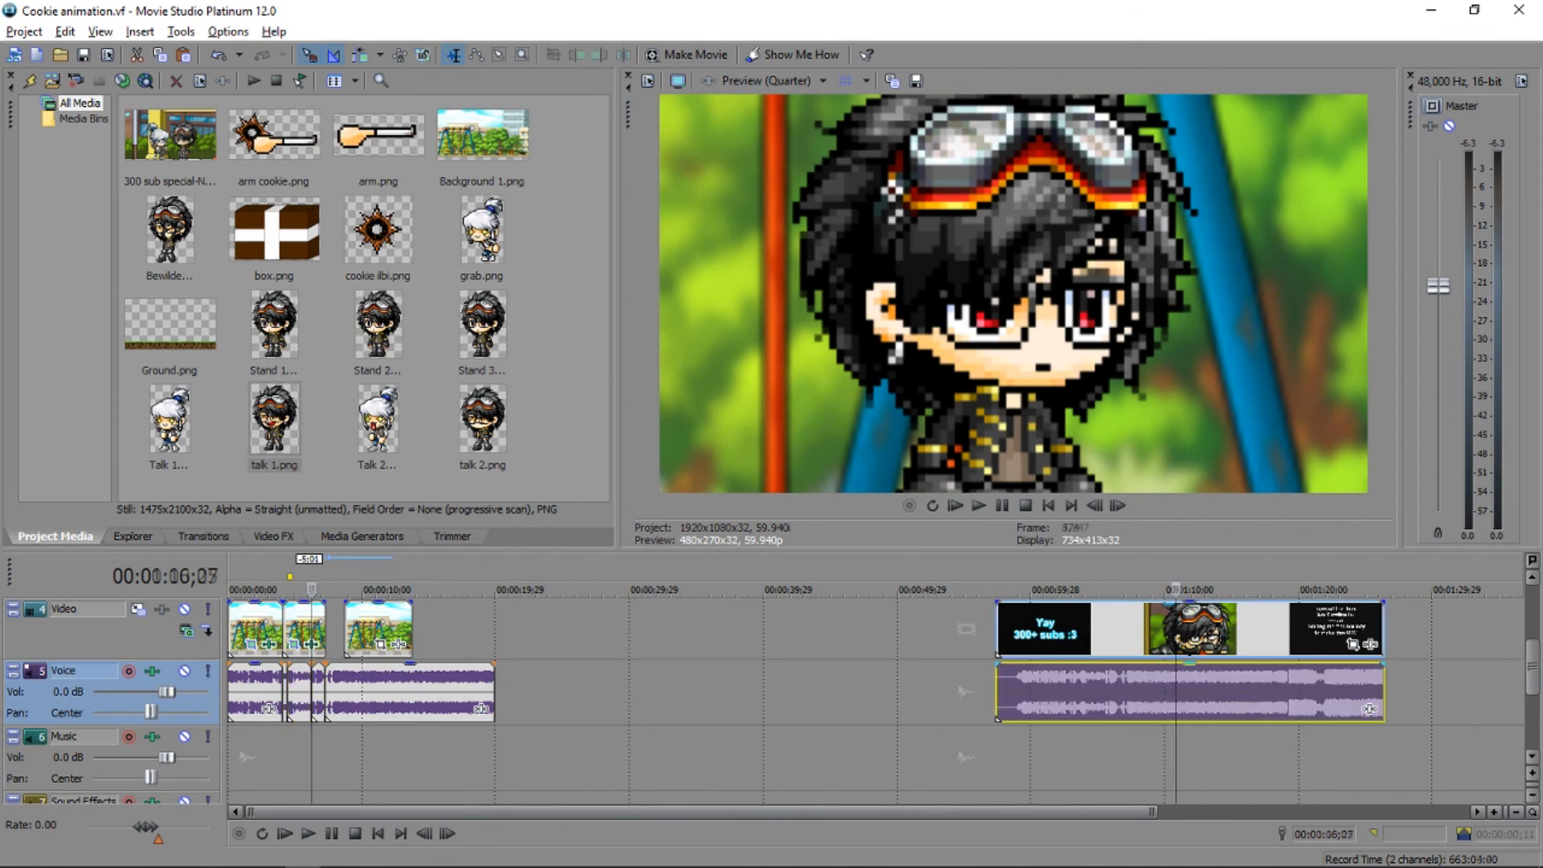
pyautogui.click(1104, 691)
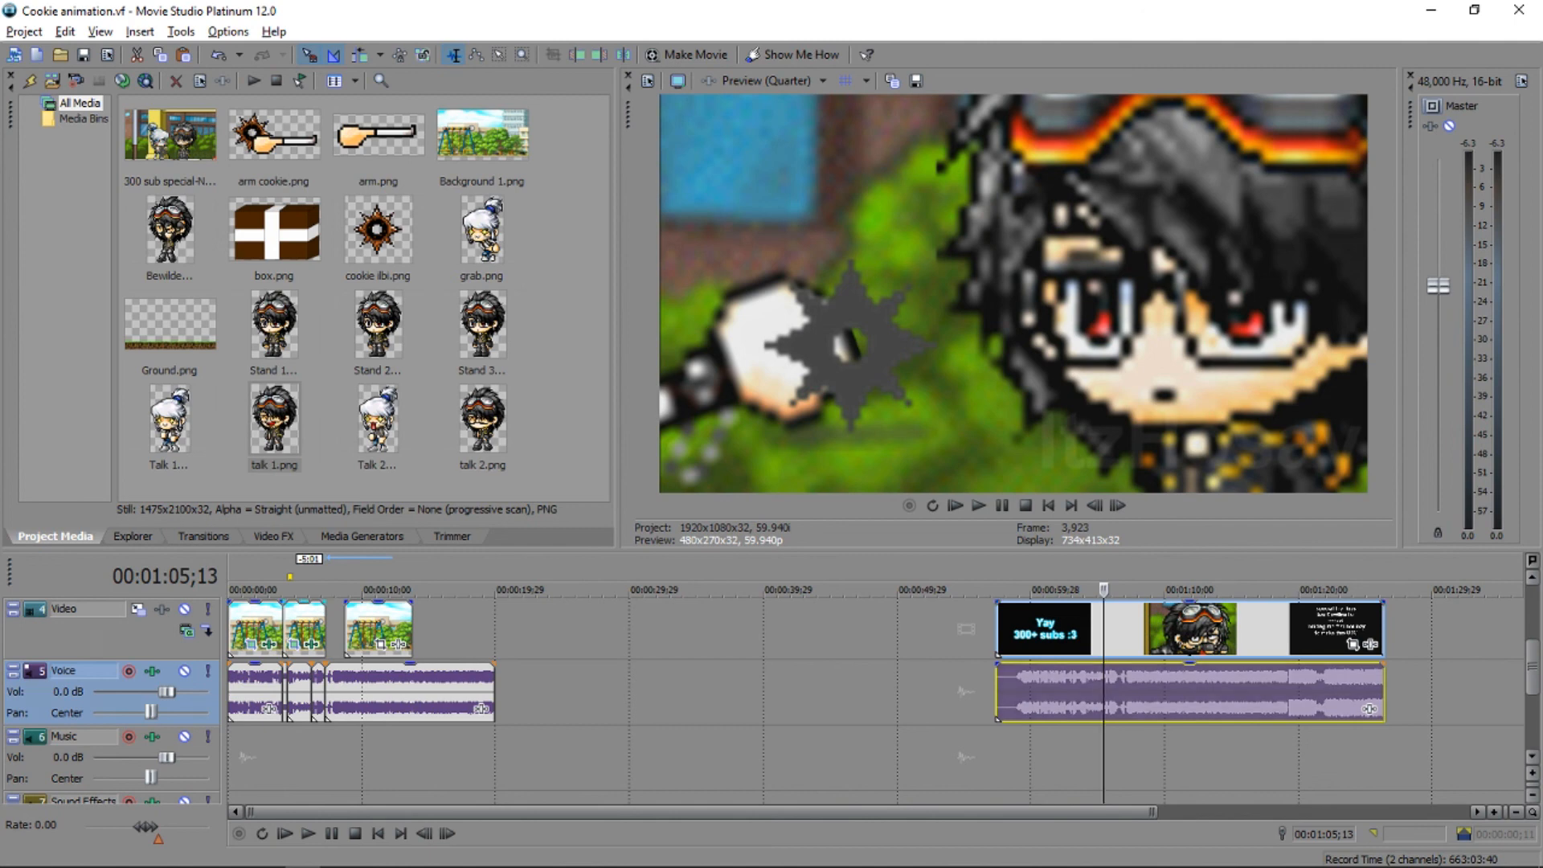
# Return to the cookie scene at 00:00:05;05 and bring up the project commands for making the movie.
pyautogui.click(298, 626)
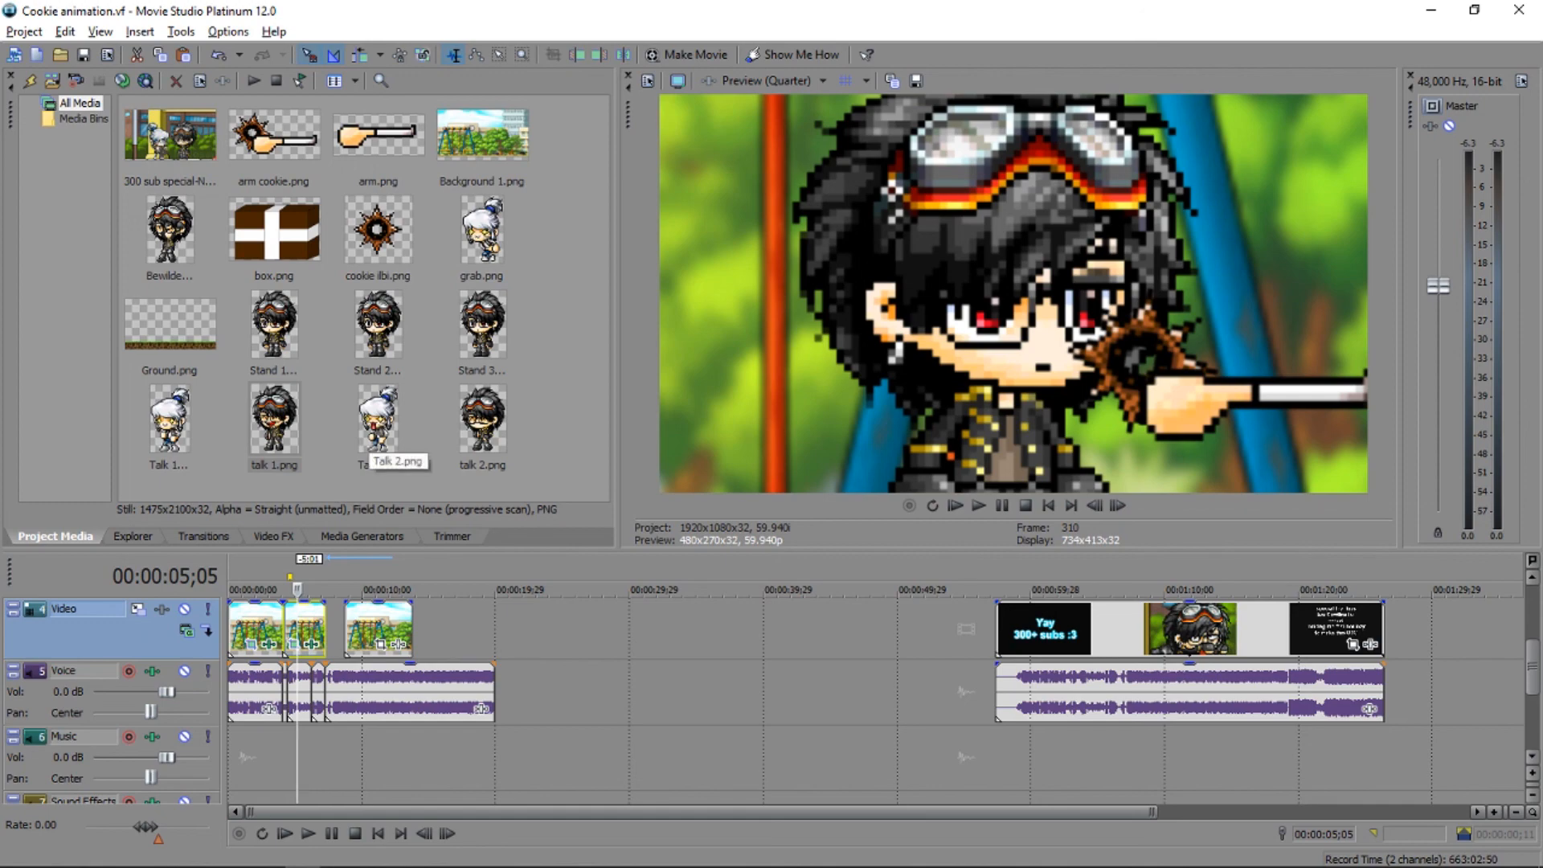
pyautogui.click(25, 32)
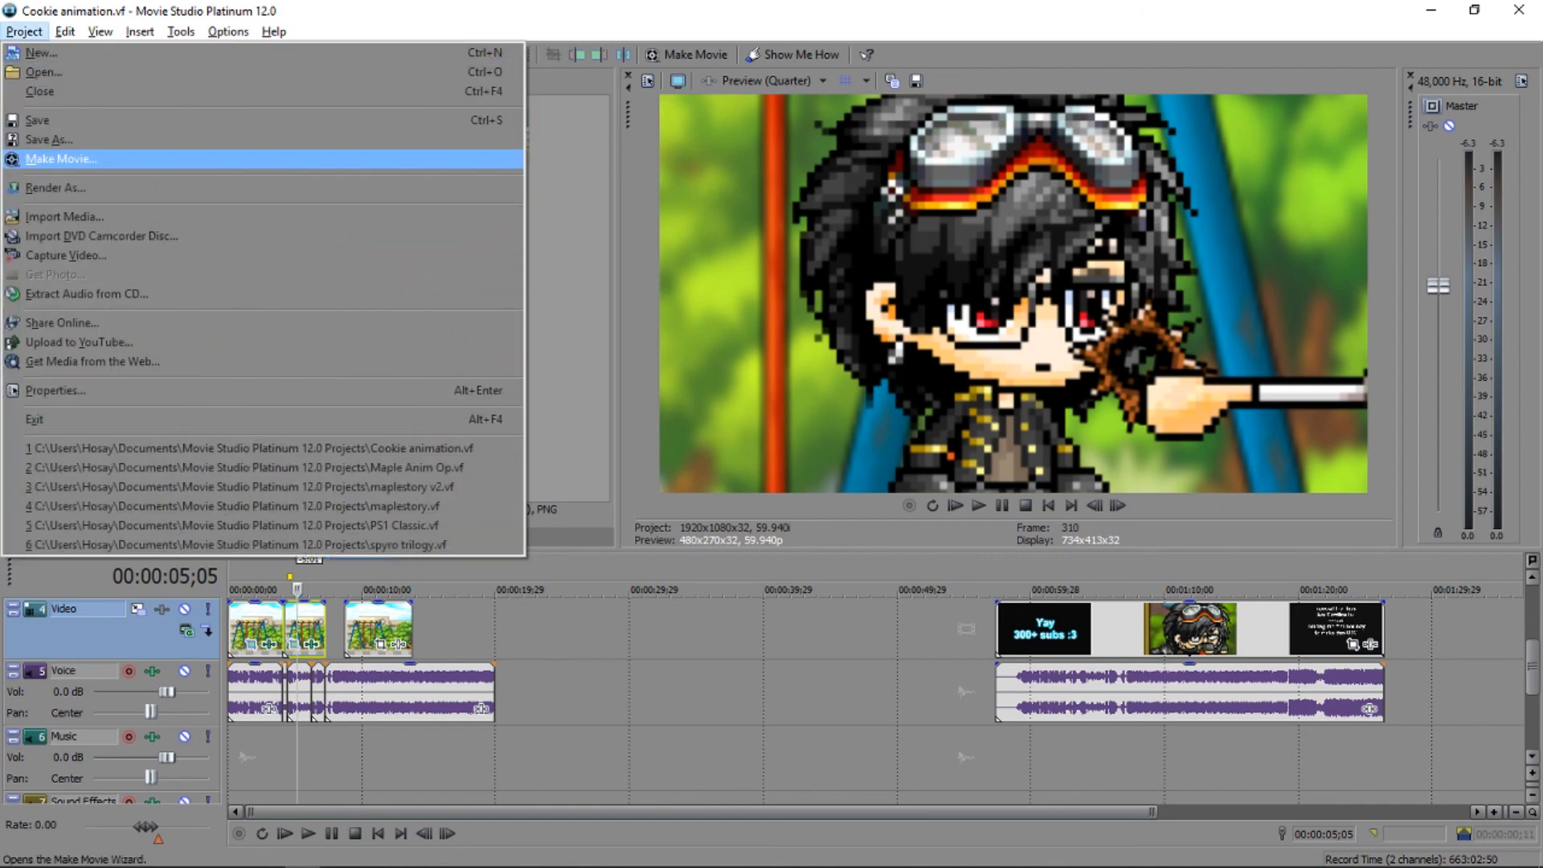